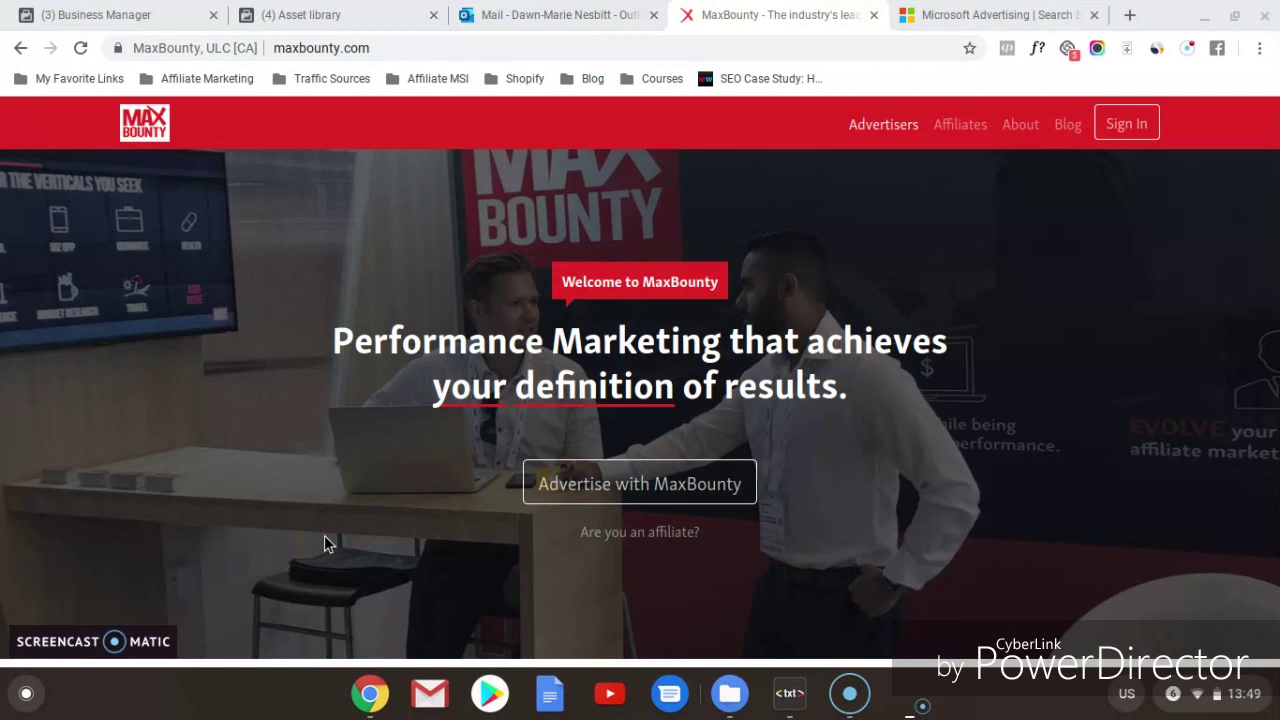
# Step: Visit the Microsoft Advertising page, return to the MaxBounty site and sign in to the affiliate account
pyautogui.click(960, 12)
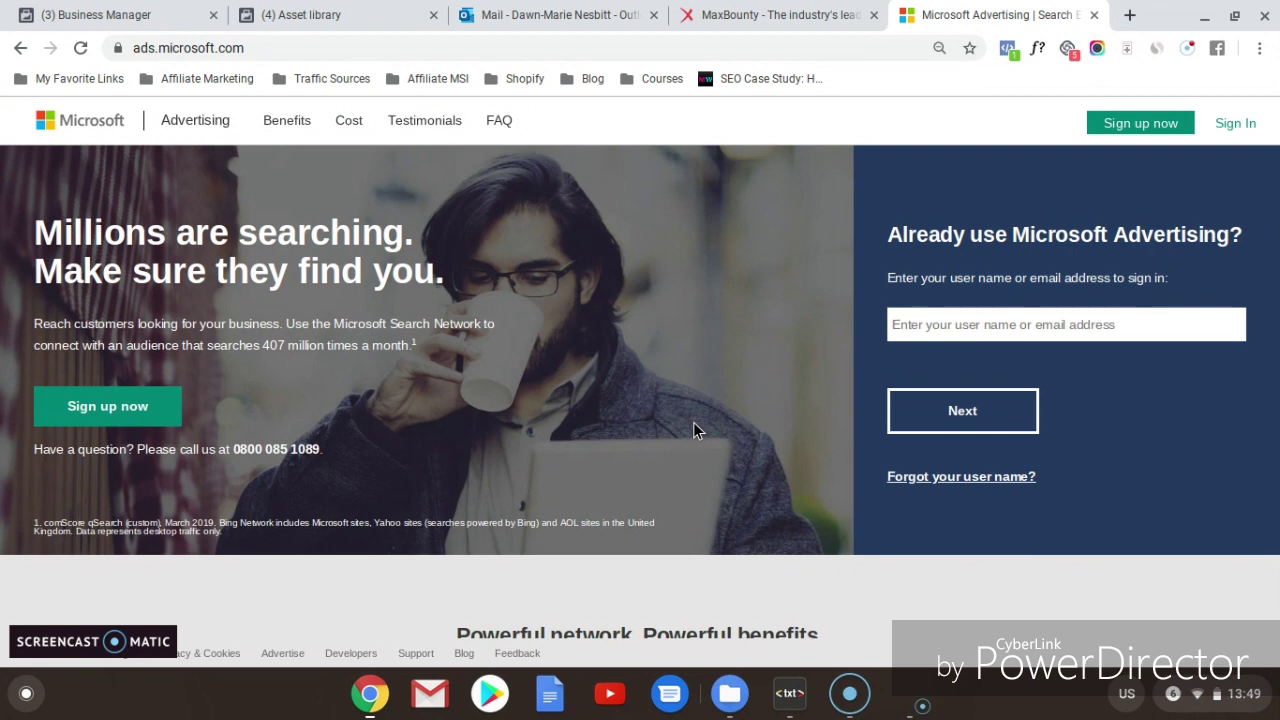
pyautogui.click(763, 14)
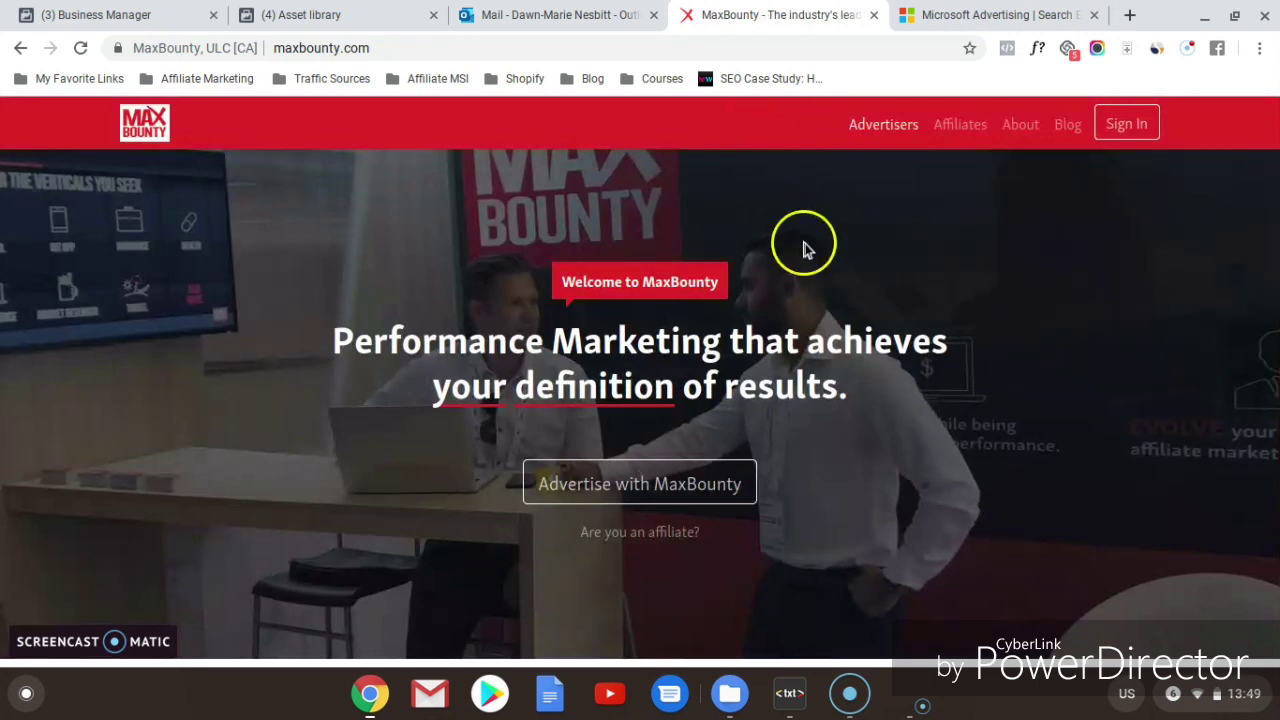
pyautogui.click(1128, 128)
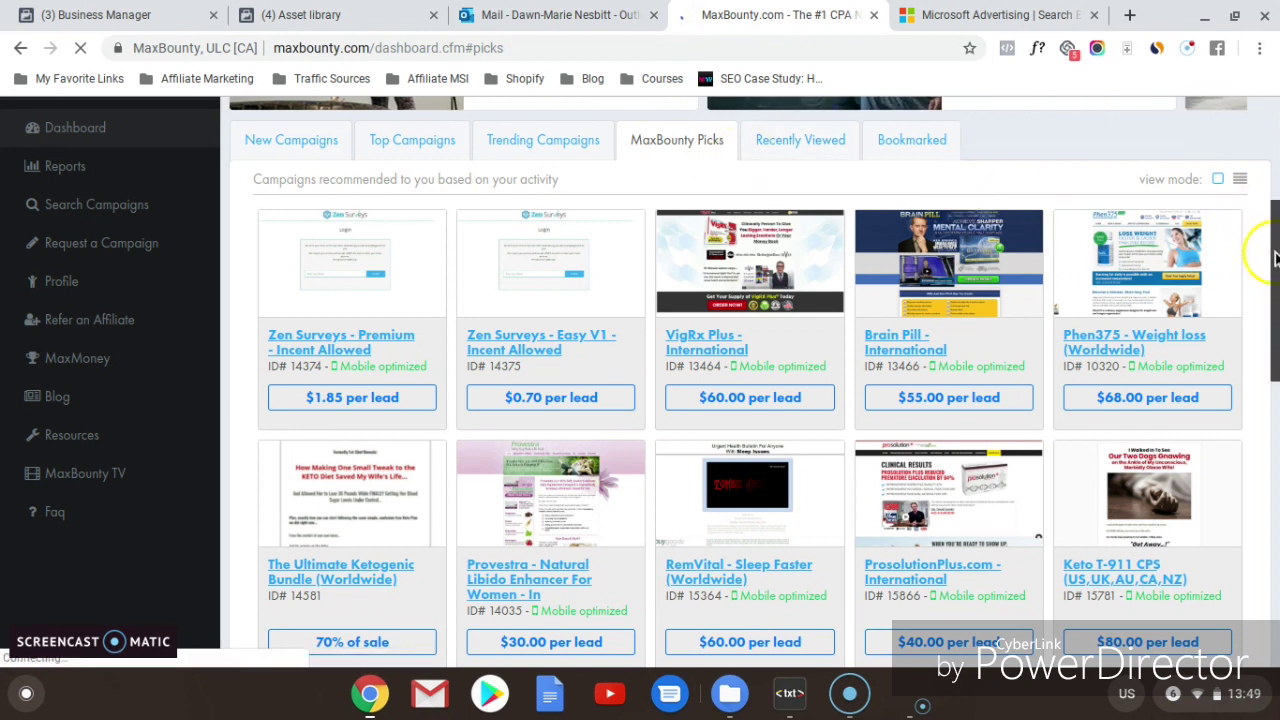
# Step: Browse the MaxBounty Picks and Top Campaigns lists, examining the available offers and their payouts
pyautogui.moveTo(1275, 258)
pyautogui.mouseDown()
pyautogui.moveTo(1275, 383)
pyautogui.moveTo(1276, 278)
pyautogui.mouseUp()
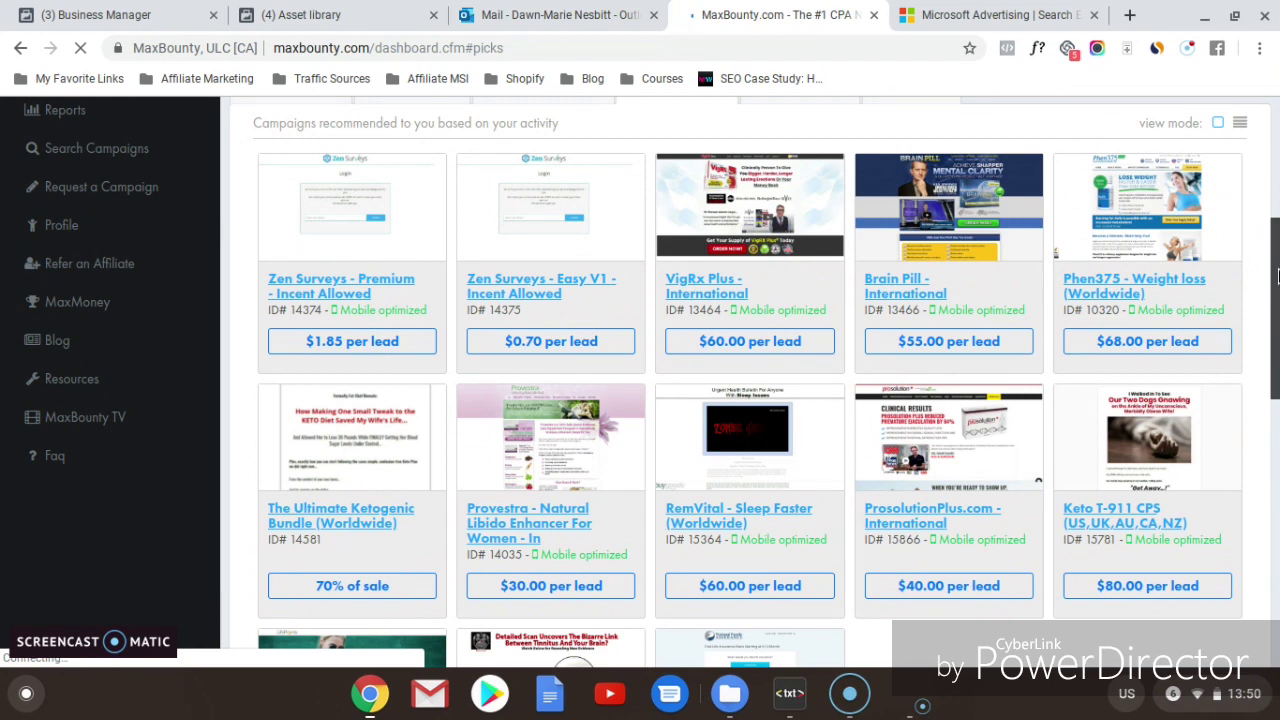
pyautogui.moveTo(1277, 276); pyautogui.dragTo(1276, 260)
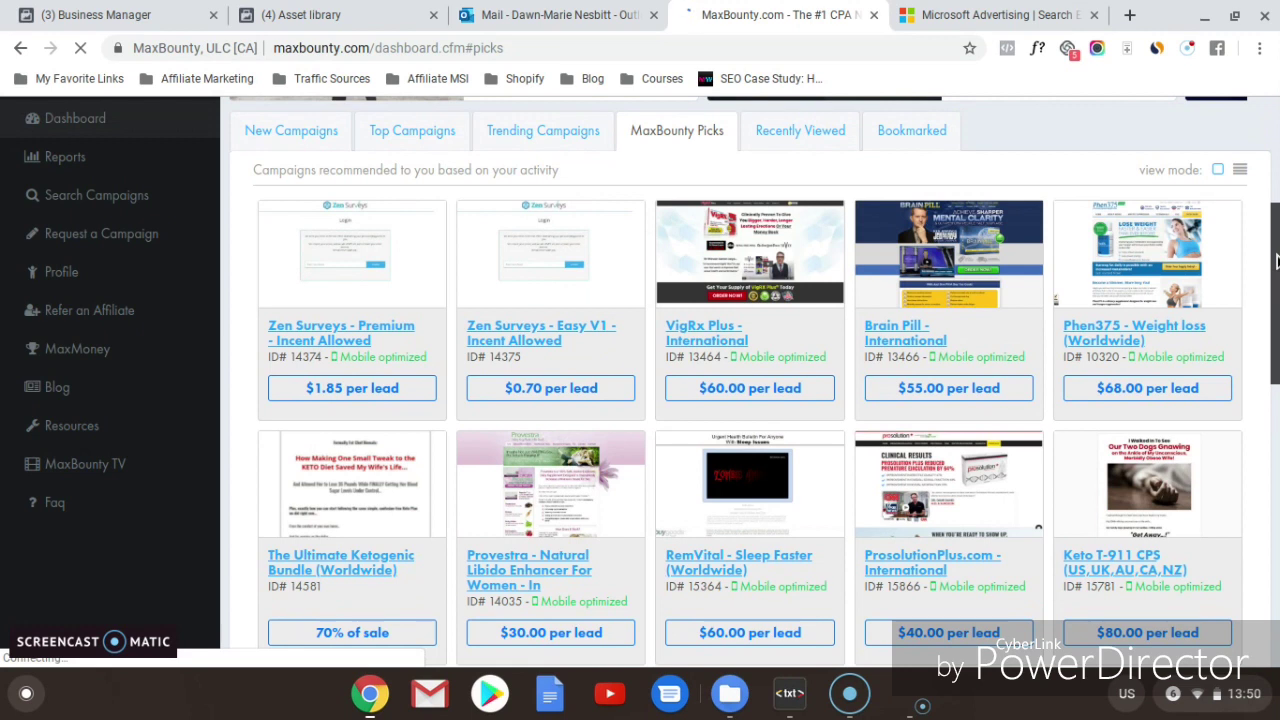
pyautogui.click(429, 140)
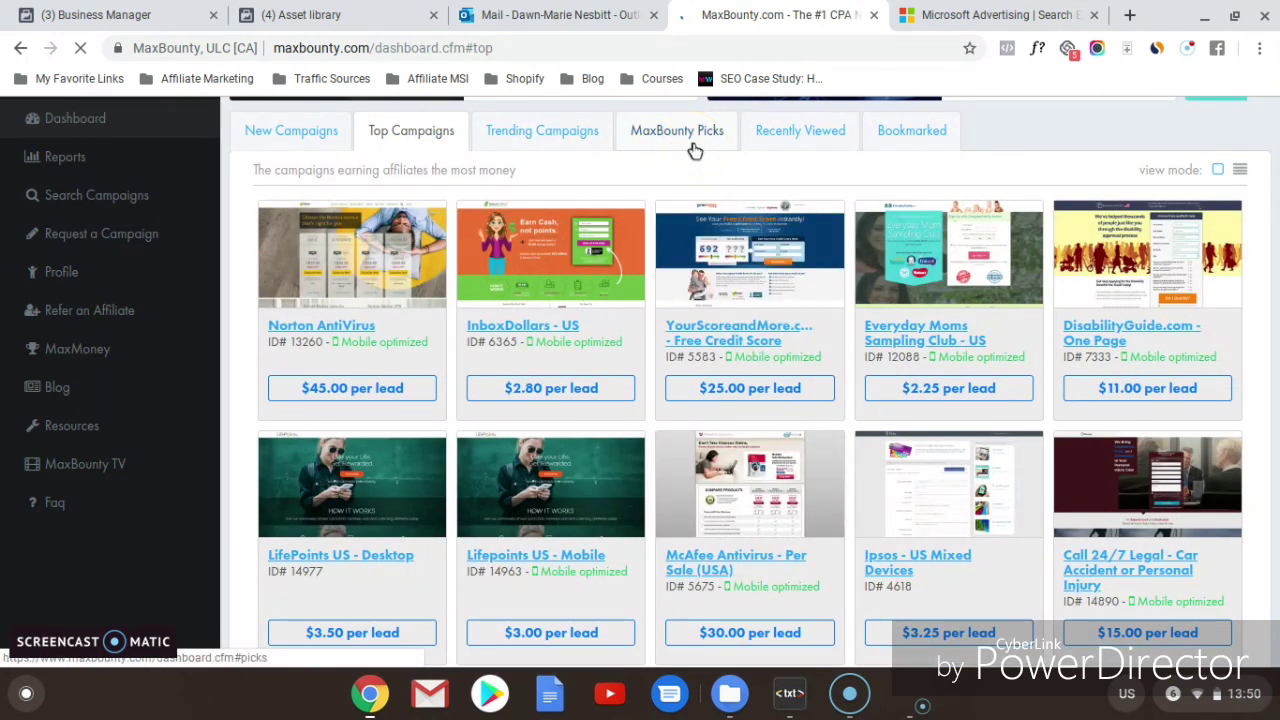
pyautogui.click(510, 168)
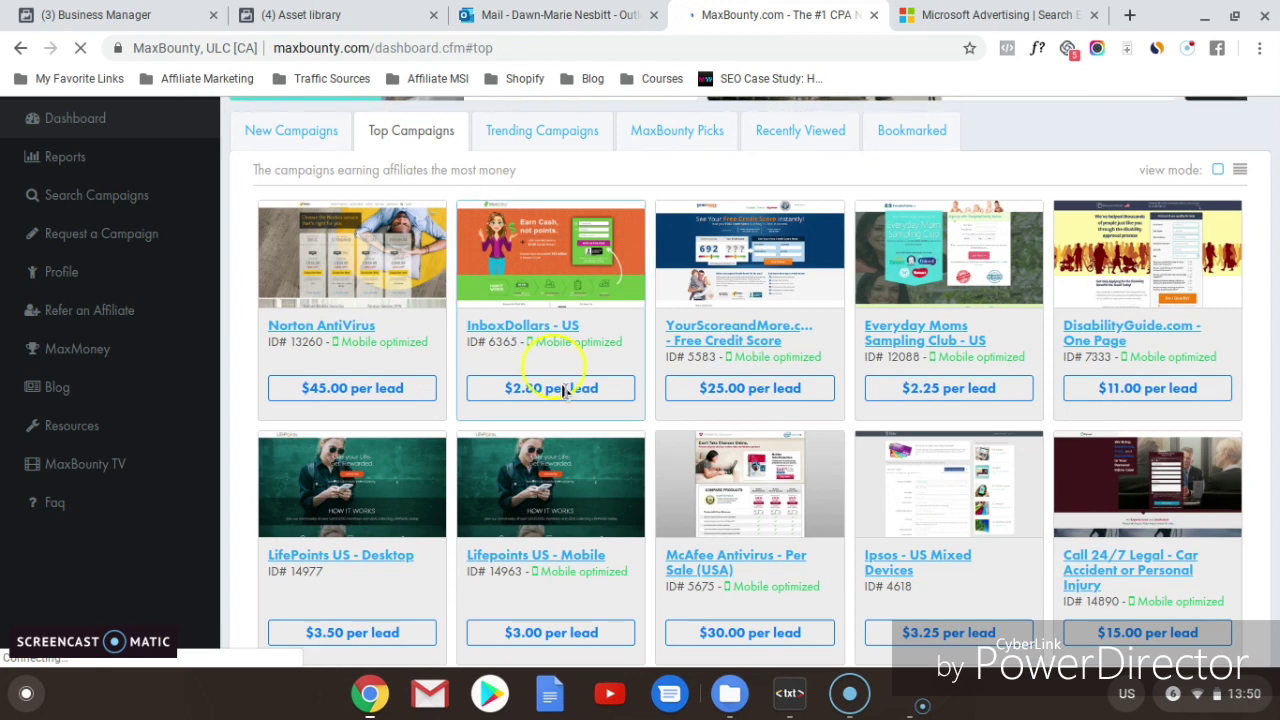
pyautogui.moveTo(1276, 279); pyautogui.dragTo(1276, 466)
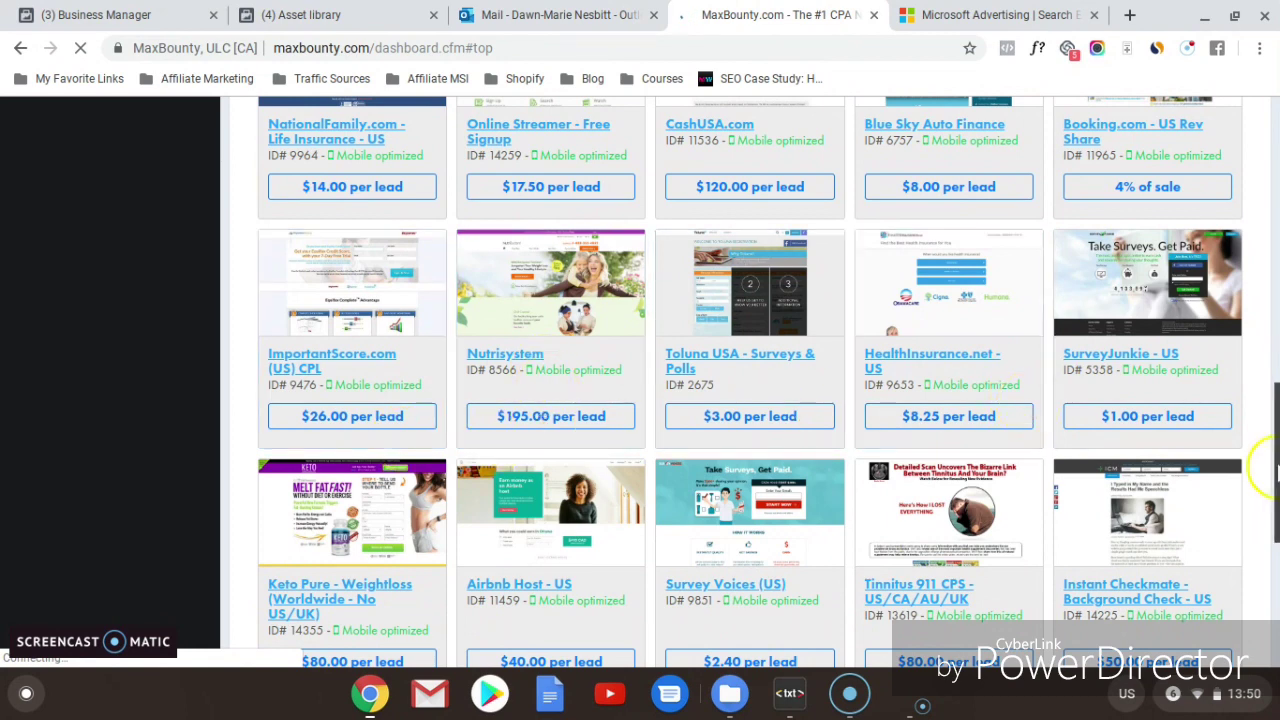
pyautogui.moveTo(1268, 465); pyautogui.dragTo(1276, 530)
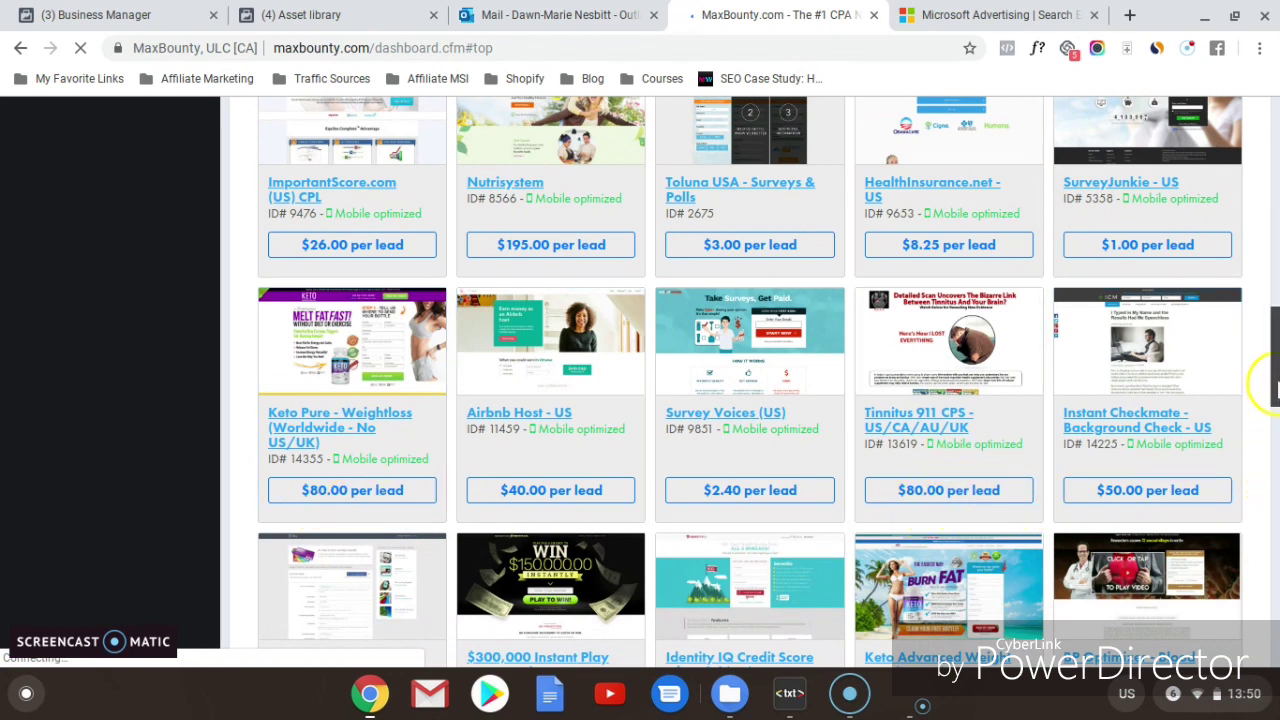
pyautogui.moveTo(1272, 395); pyautogui.dragTo(1276, 418)
pyautogui.scroll(-2, 1113, 425)
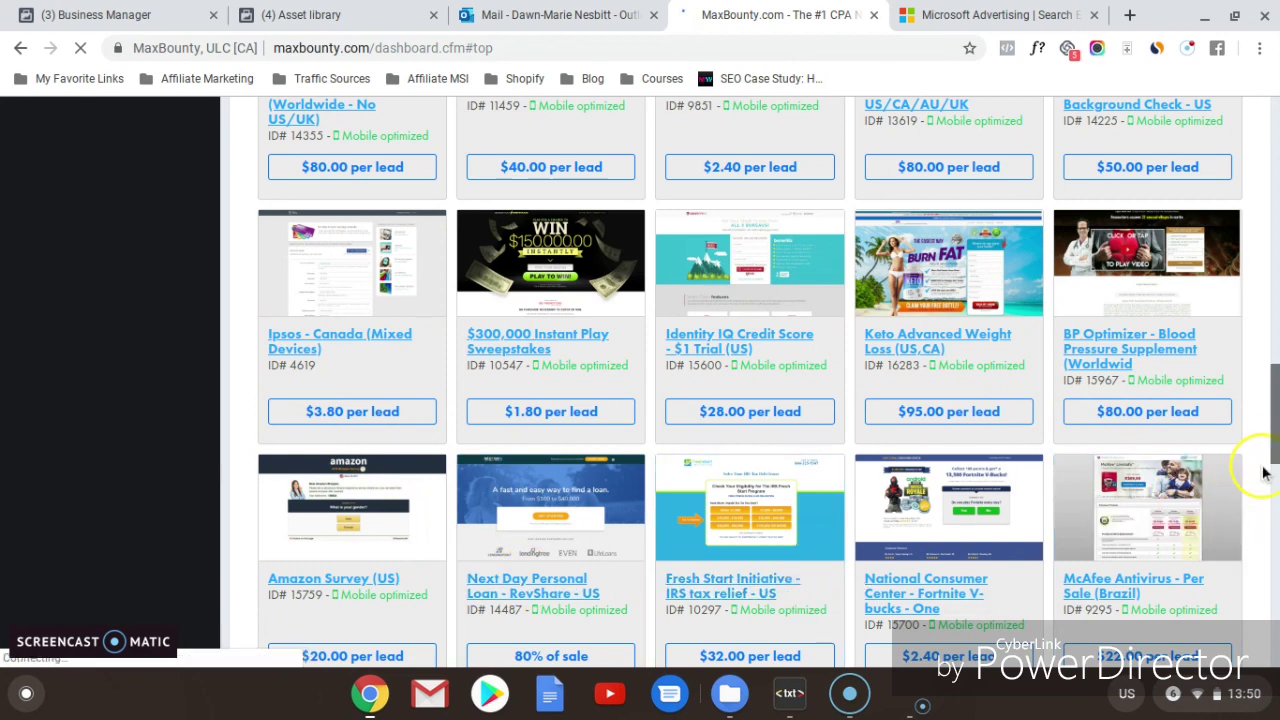
pyautogui.moveTo(1274, 449); pyautogui.dragTo(1274, 331)
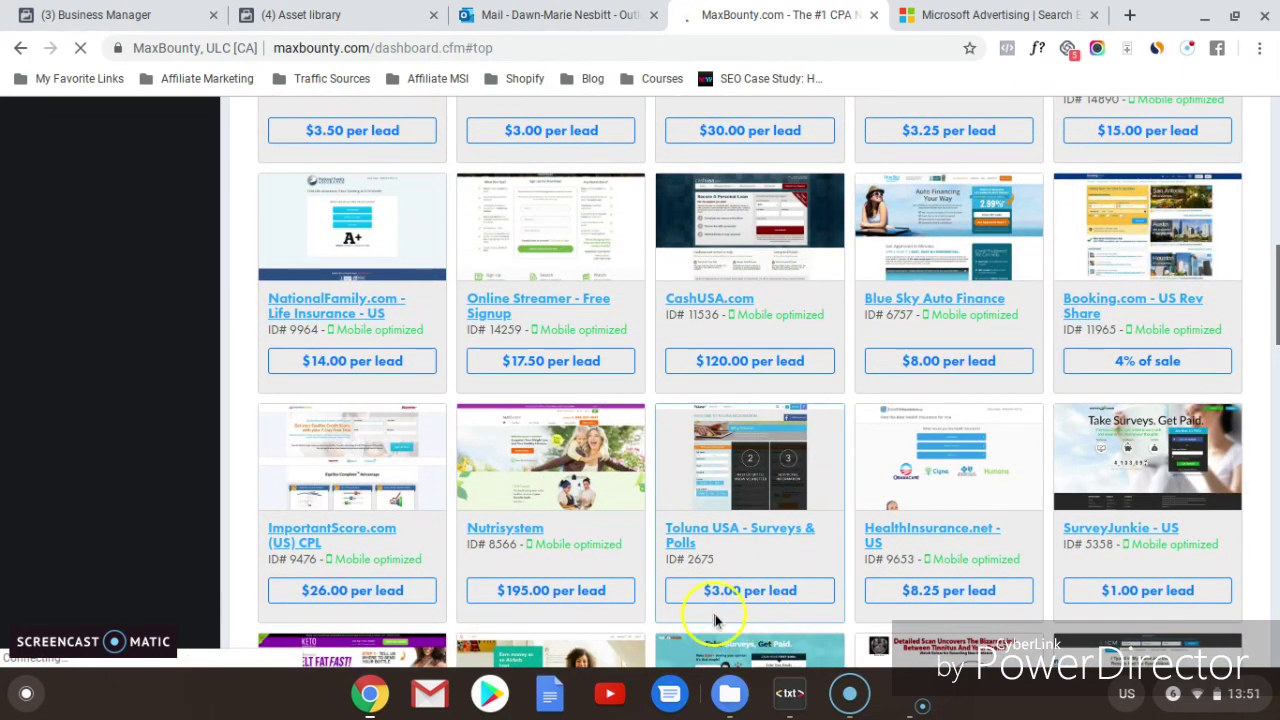
# Step: Switch to Microsoft Advertising and sign in with the account's user name
pyautogui.click(969, 13)
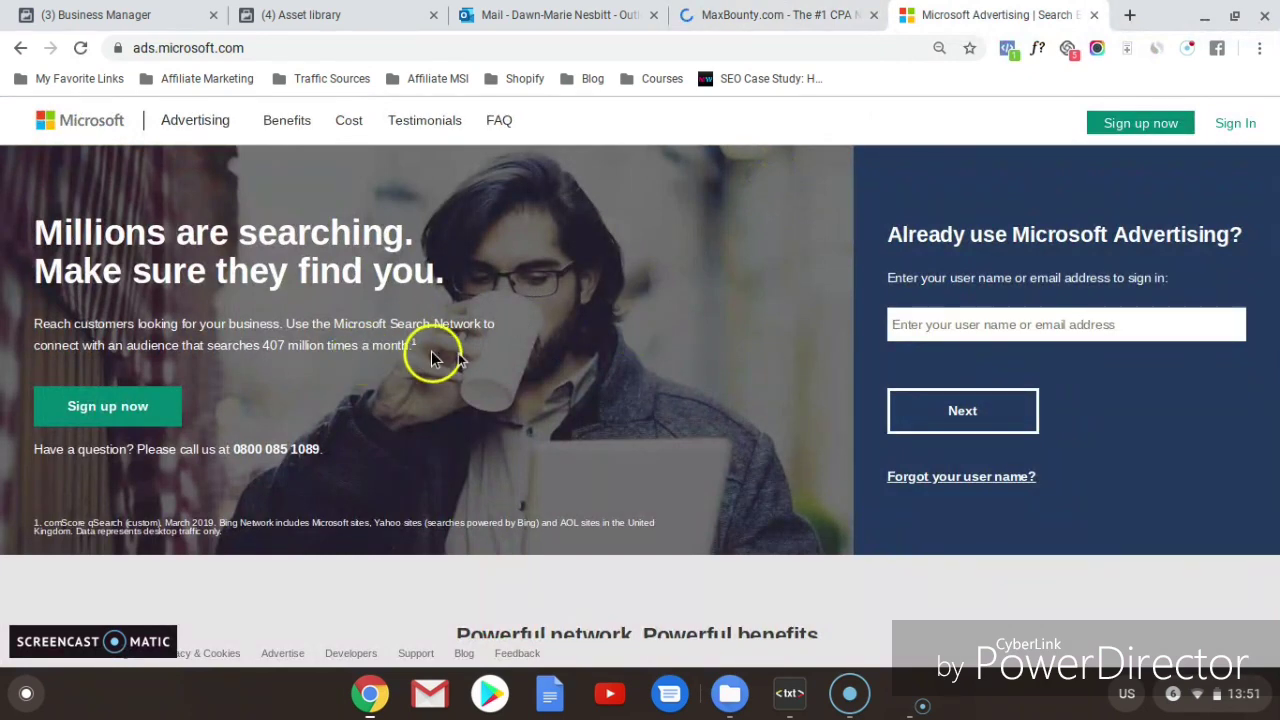
pyautogui.click(958, 338)
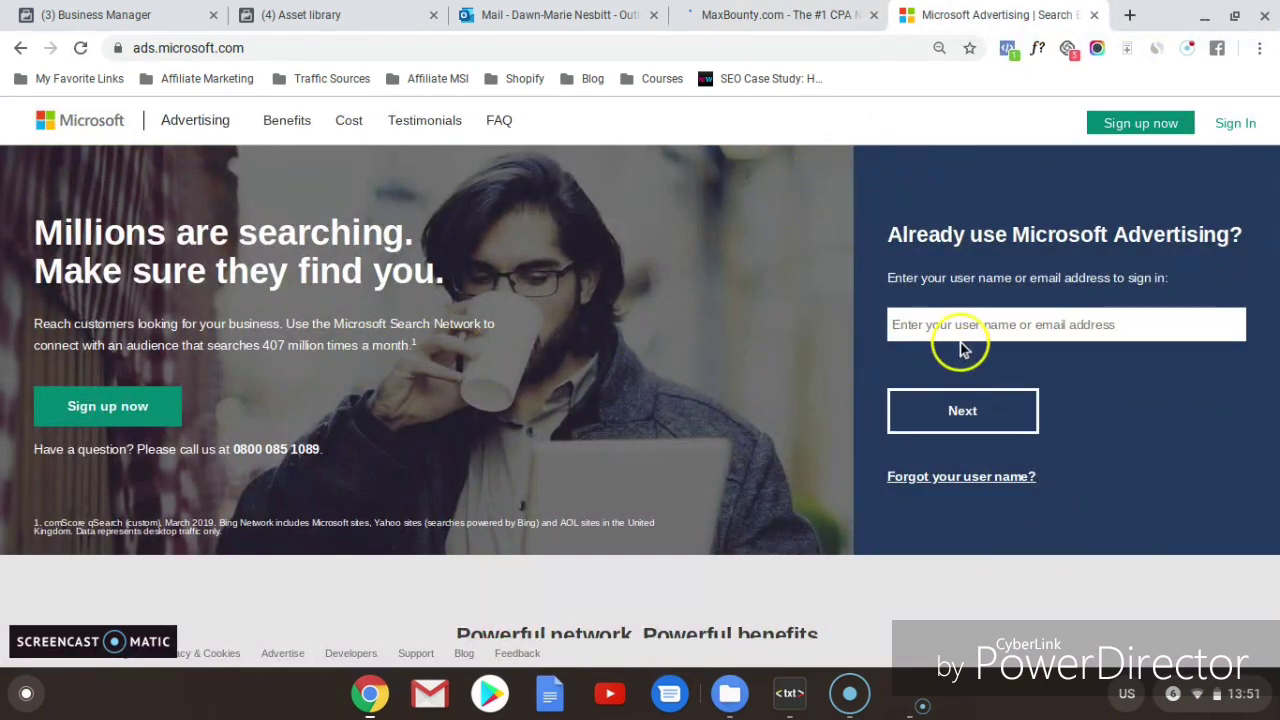
pyautogui.write('dusk')
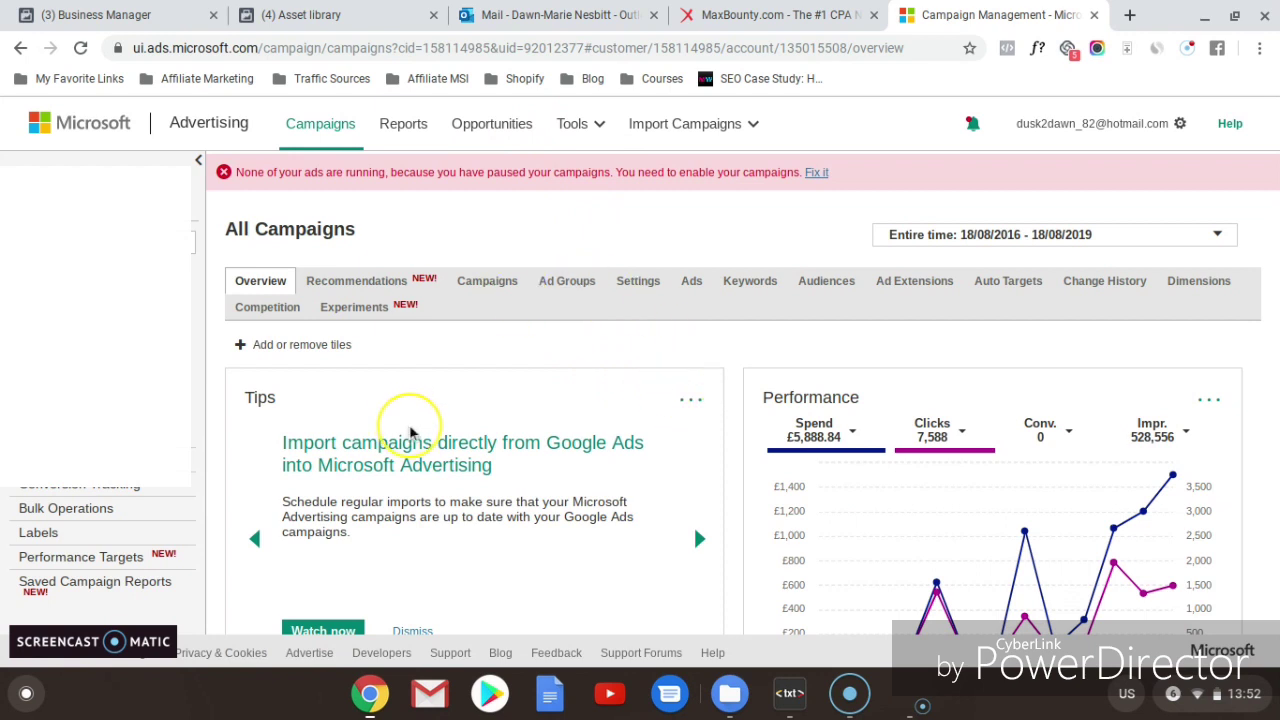
# Step: Open the Keyword Planner and expand the search for new keywords using a phrase, website, or category
pyautogui.click(599, 128)
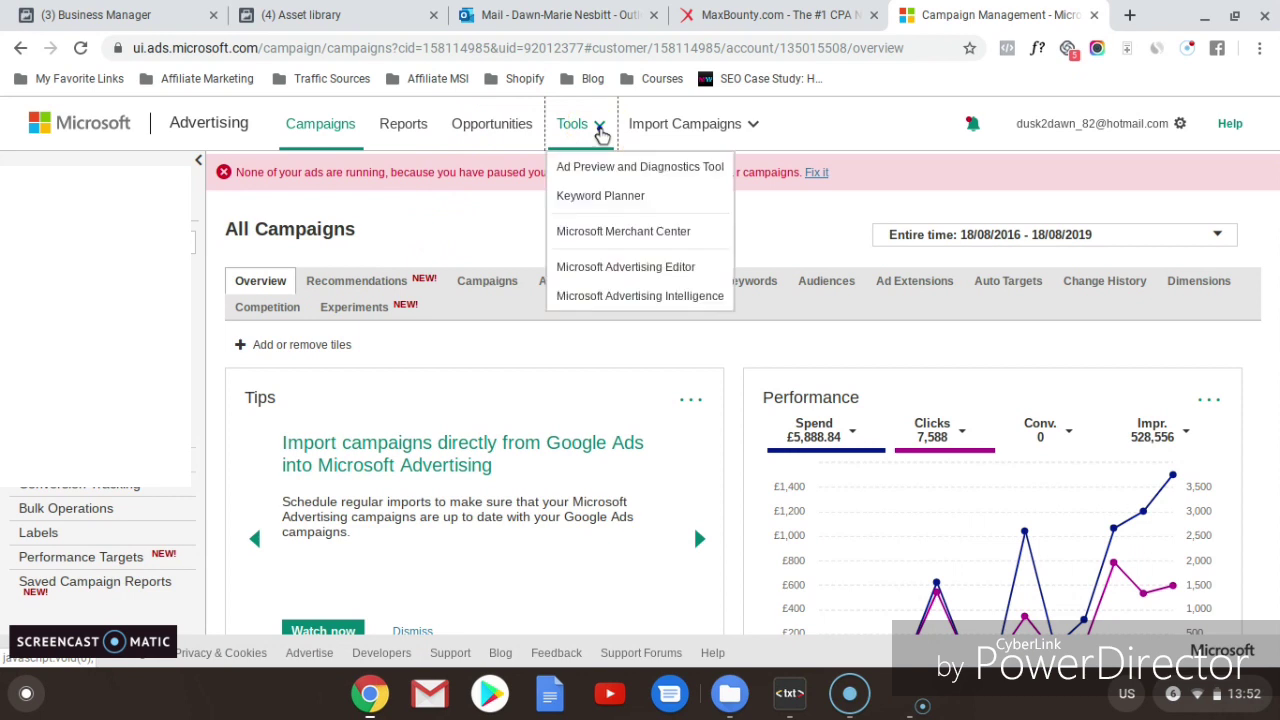
pyautogui.click(598, 202)
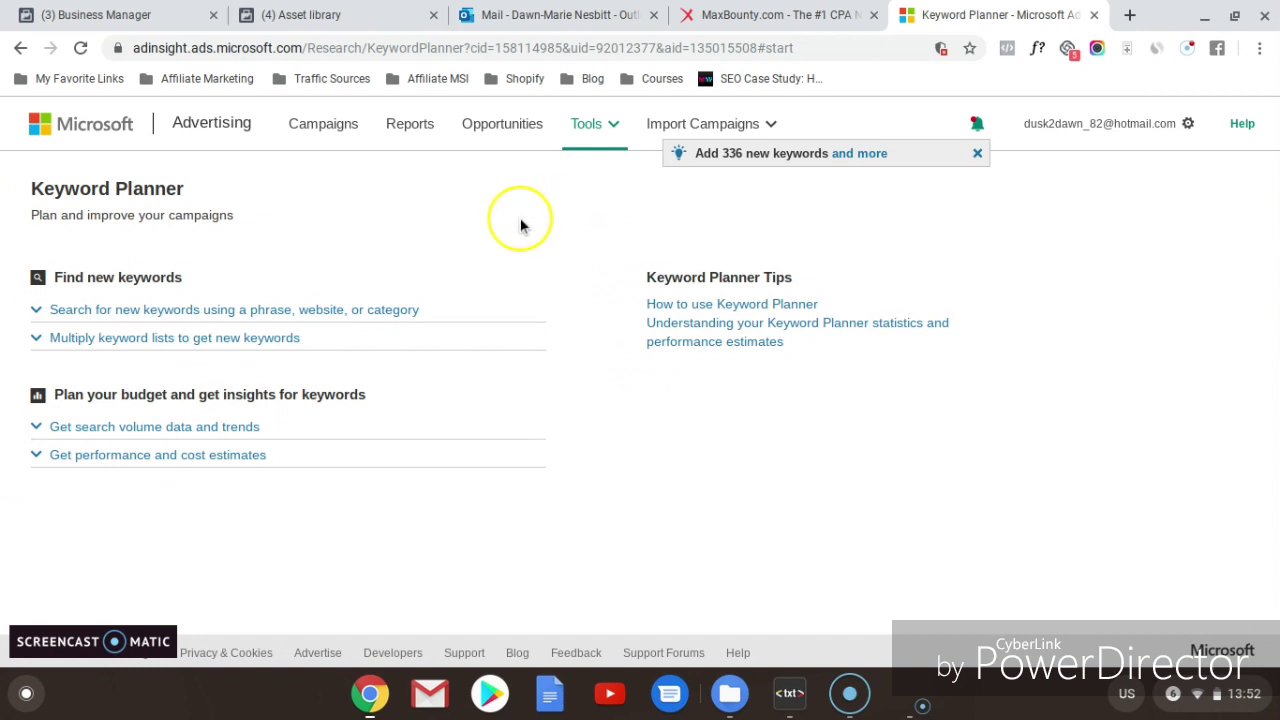
pyautogui.click(39, 312)
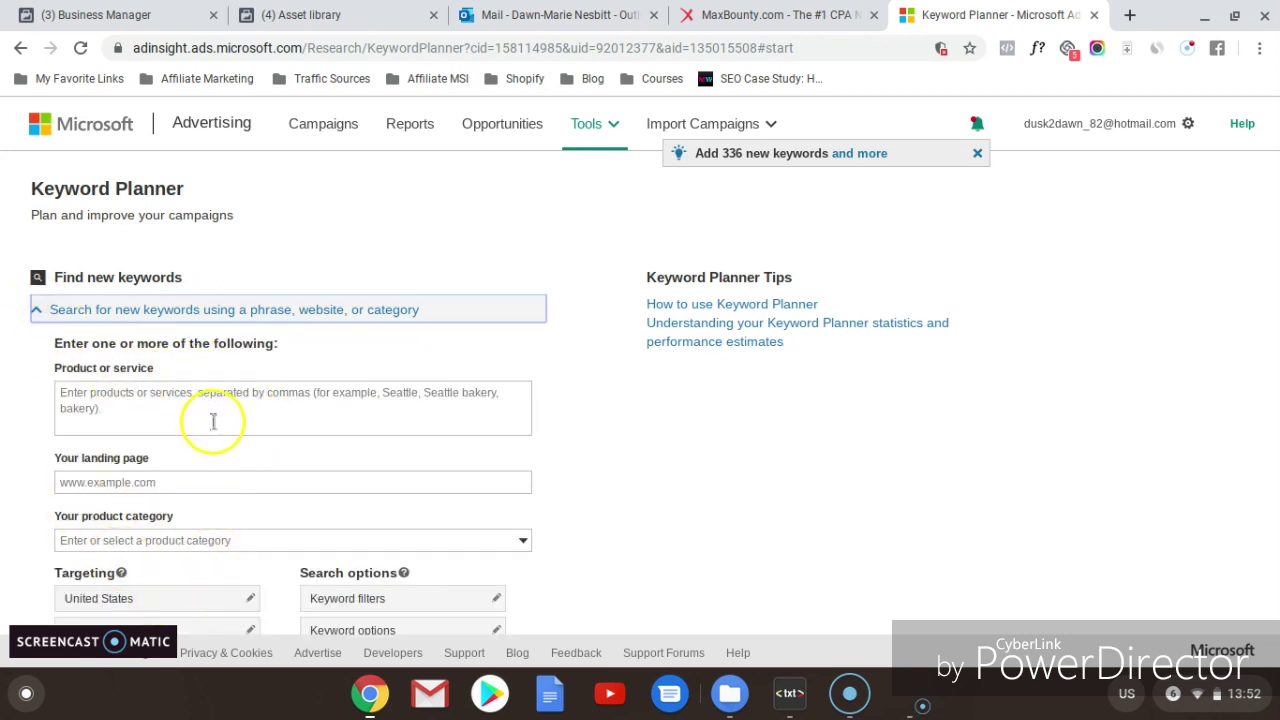
# Step: Return to MaxBounty and open the Enhanced Keto (US,CA) campaign from the trending campaigns
pyautogui.click(735, 10)
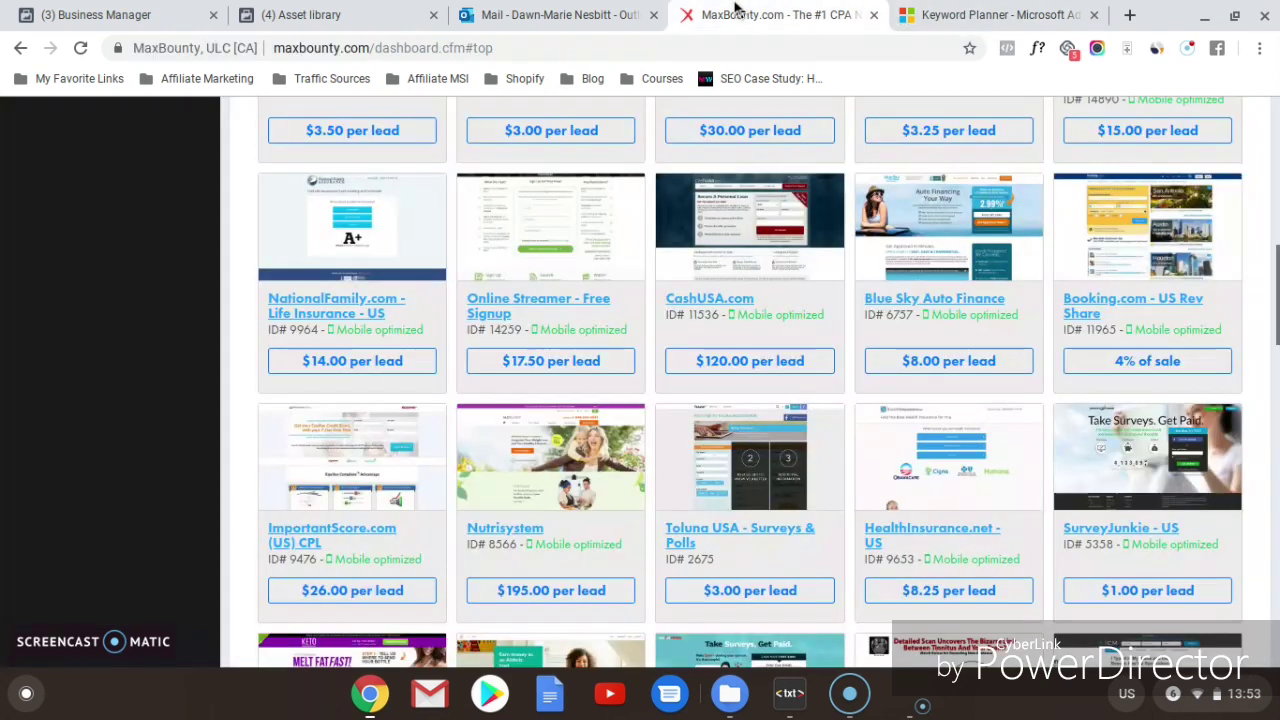
pyautogui.moveTo(1275, 322); pyautogui.dragTo(1275, 236)
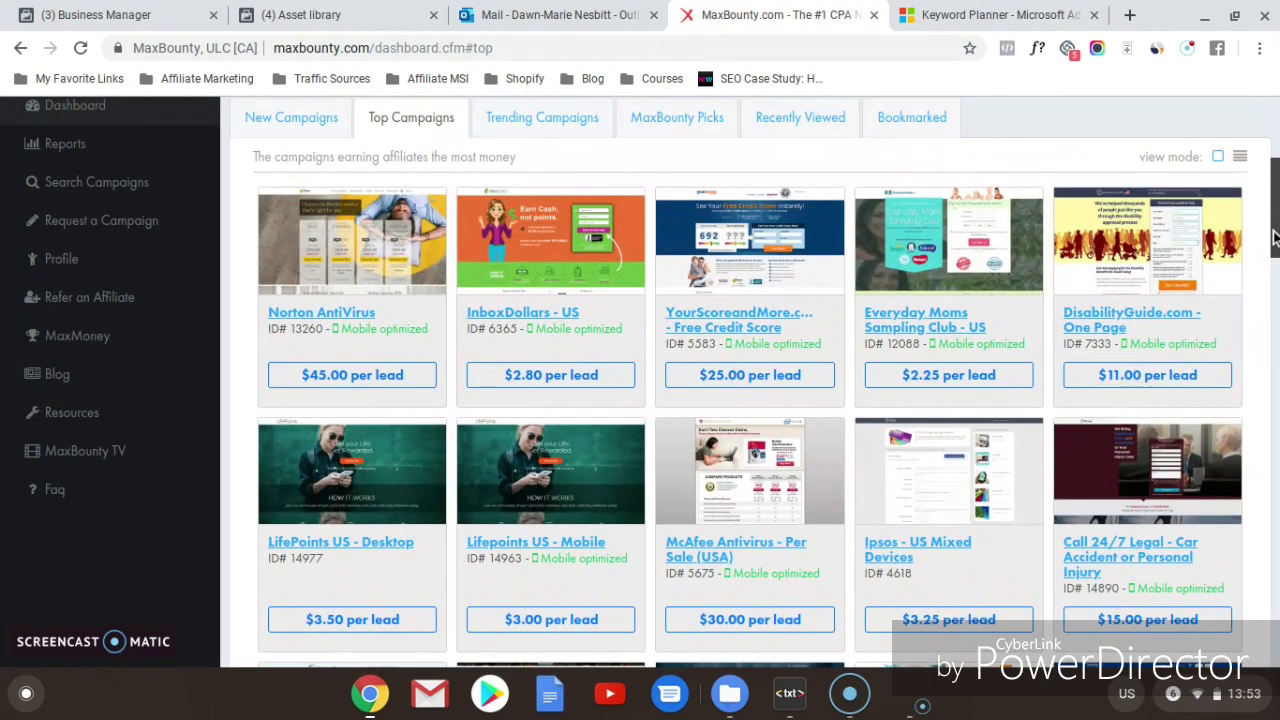
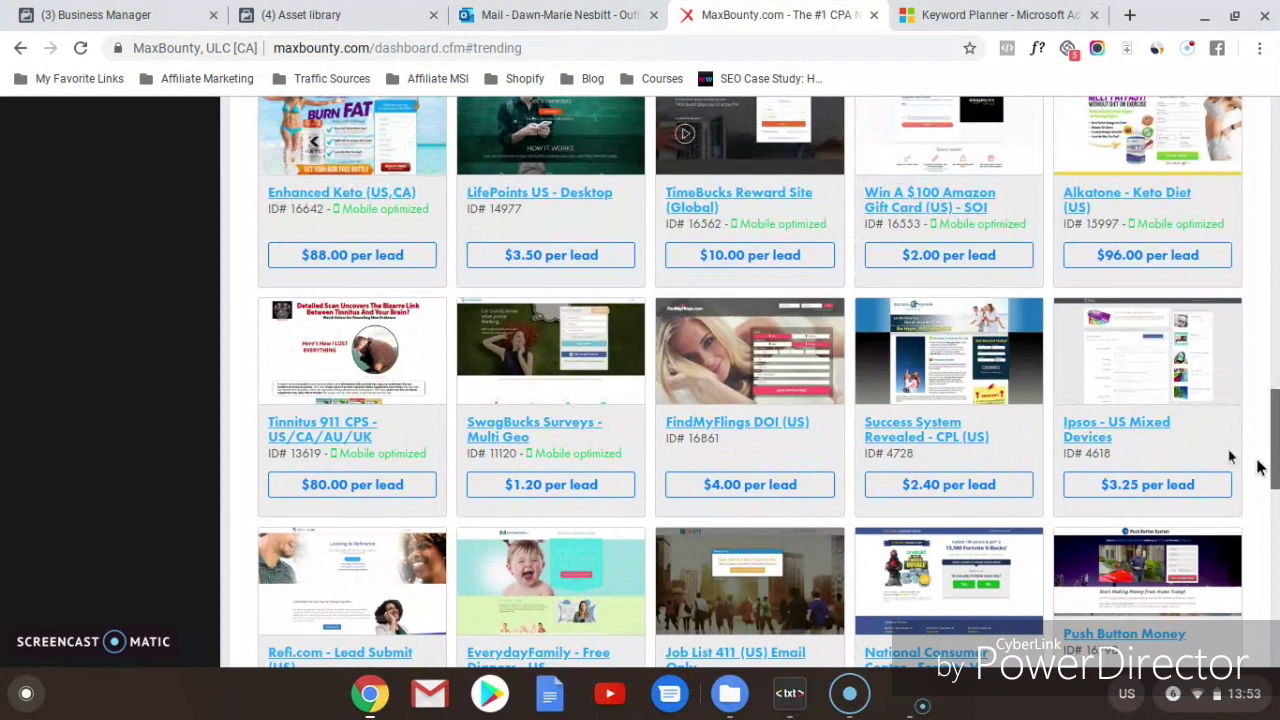
pyautogui.click(380, 194)
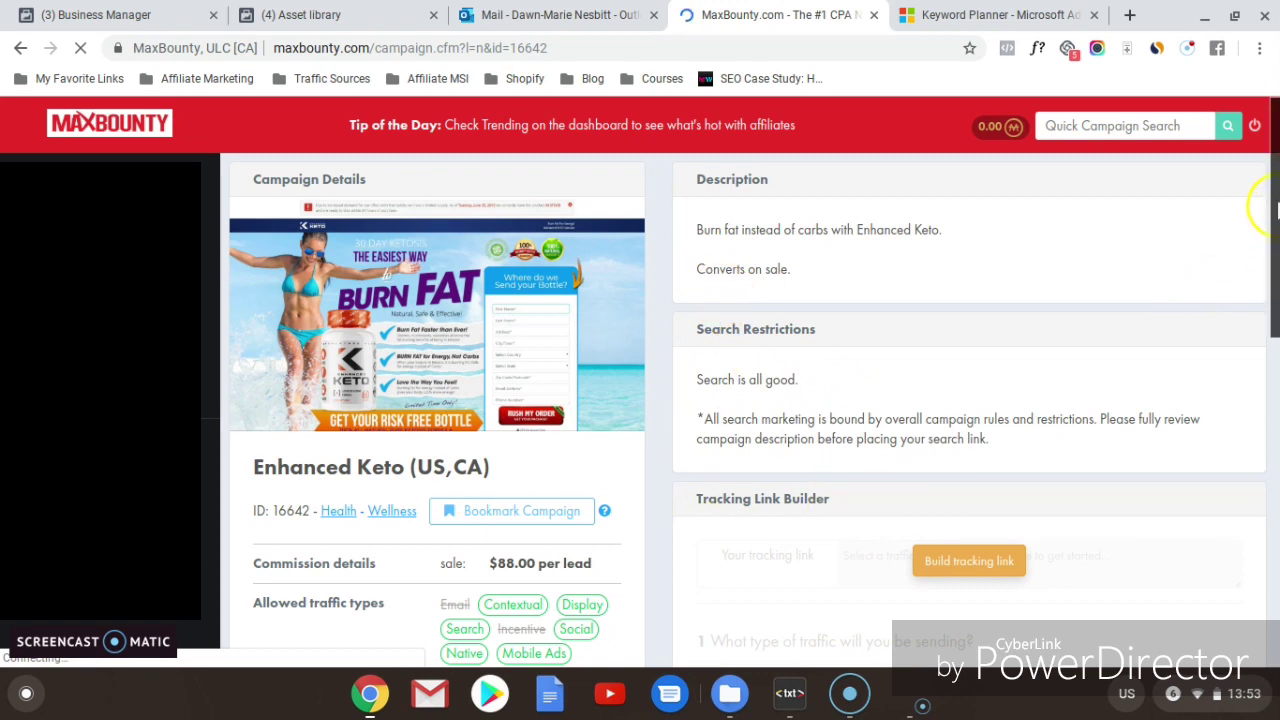
# Step: Review the Enhanced Keto campaign's traffic types, countries and tracking details, and open its default landing page preview
pyautogui.moveTo(1275, 207); pyautogui.dragTo(1254, 354)
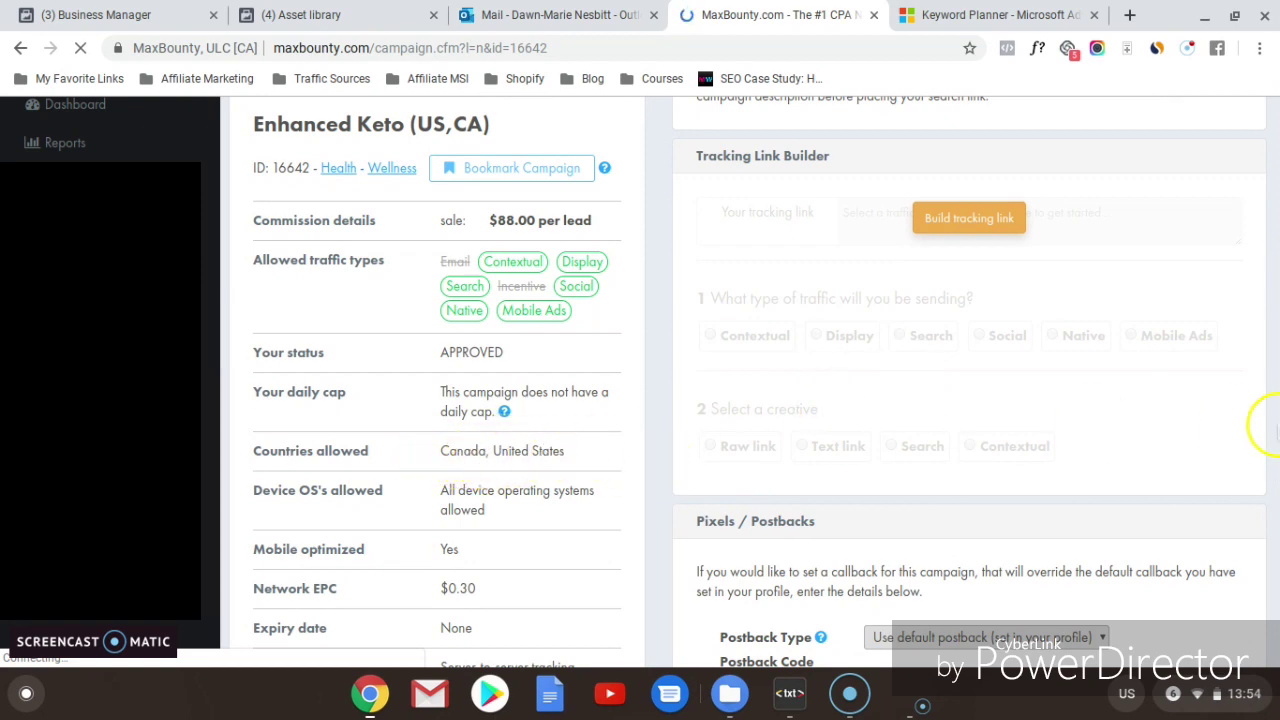
pyautogui.moveTo(1276, 415); pyautogui.dragTo(1276, 512)
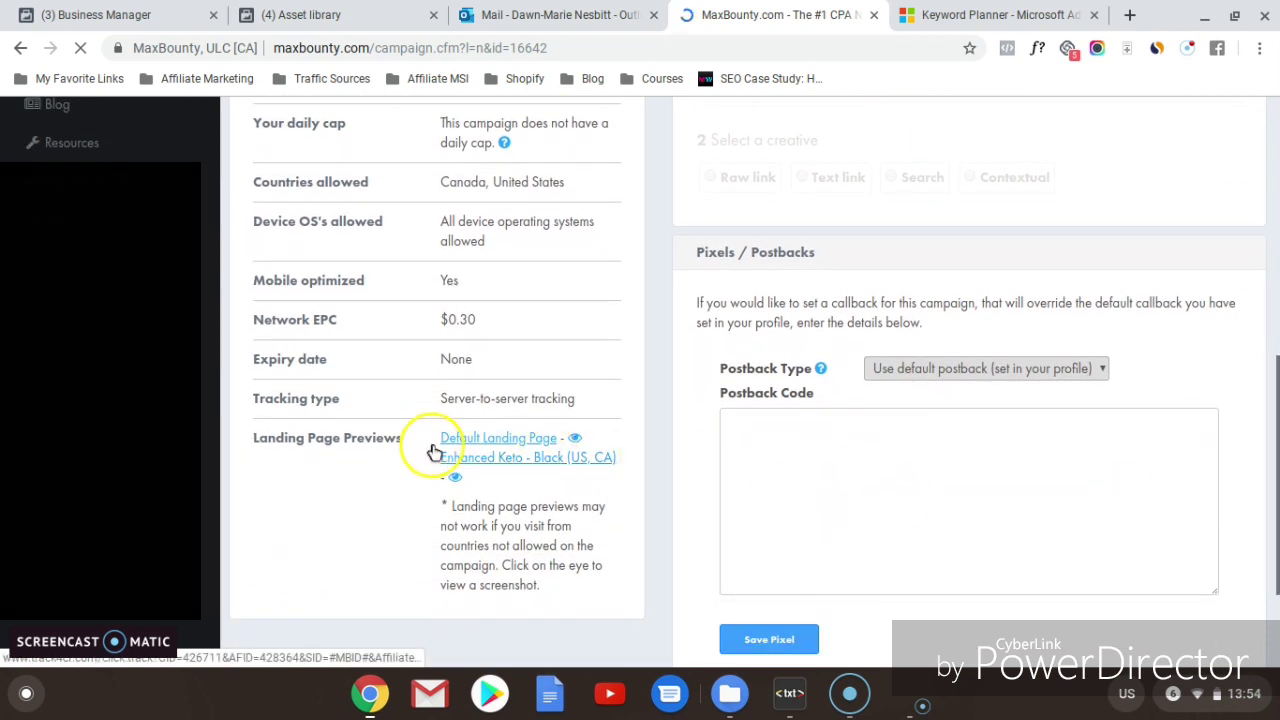
pyautogui.click(542, 440)
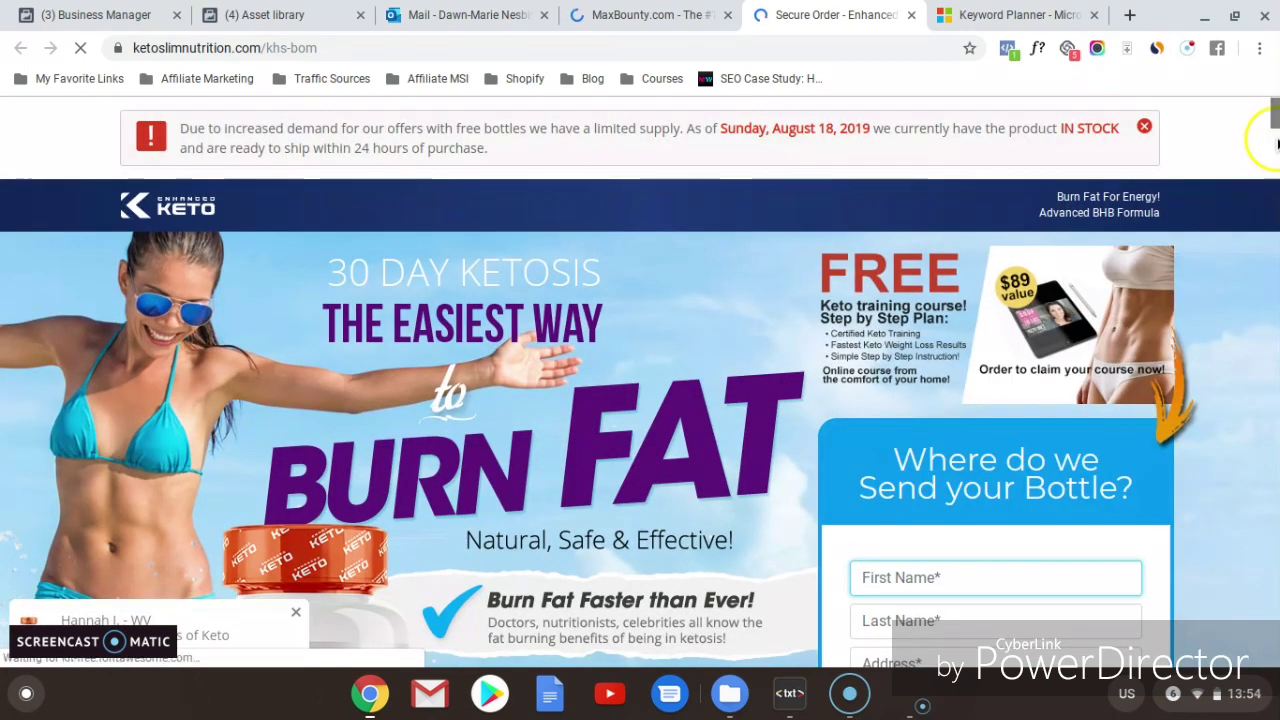
# Step: Examine the Enhanced Keto landing page, including its product claims and order form
pyautogui.moveTo(1275, 120)
pyautogui.mouseDown()
pyautogui.moveTo(1275, 625)
pyautogui.moveTo(1275, 100)
pyautogui.mouseUp()
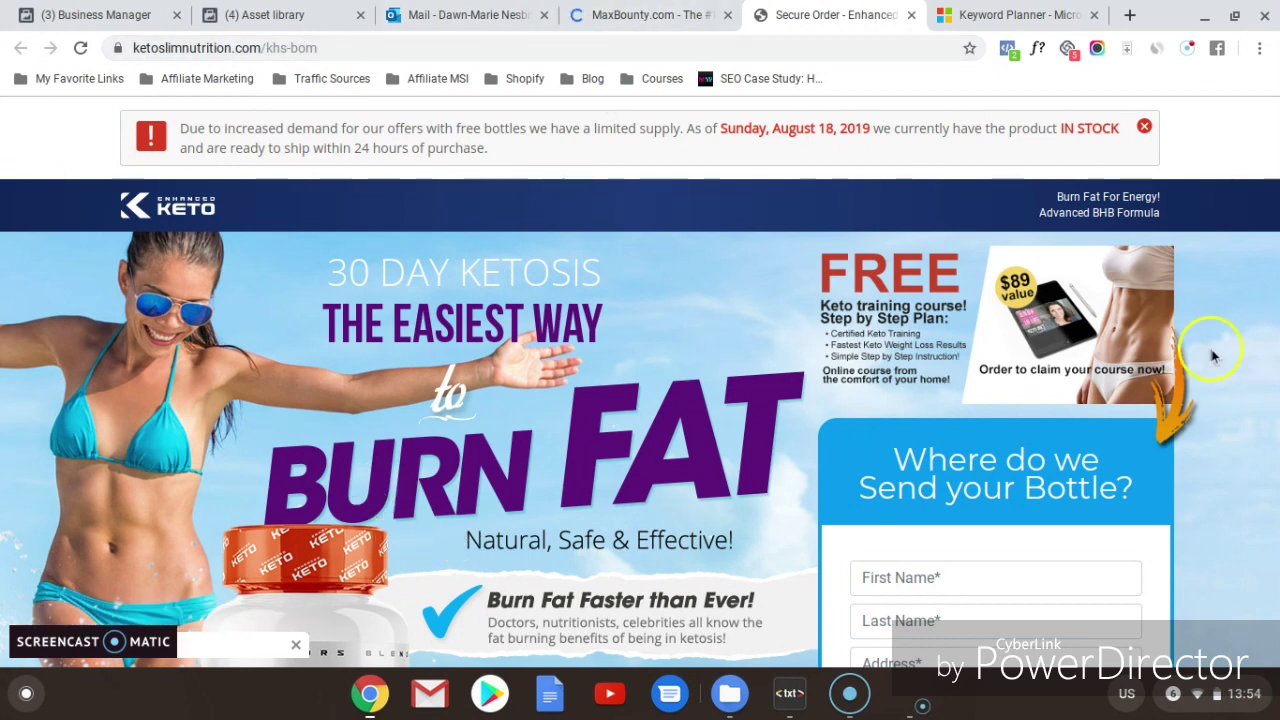
pyautogui.scroll(-1, 1275, 120)
pyautogui.scroll(-1, 1276, 120)
pyautogui.scroll(1, 1276, 120)
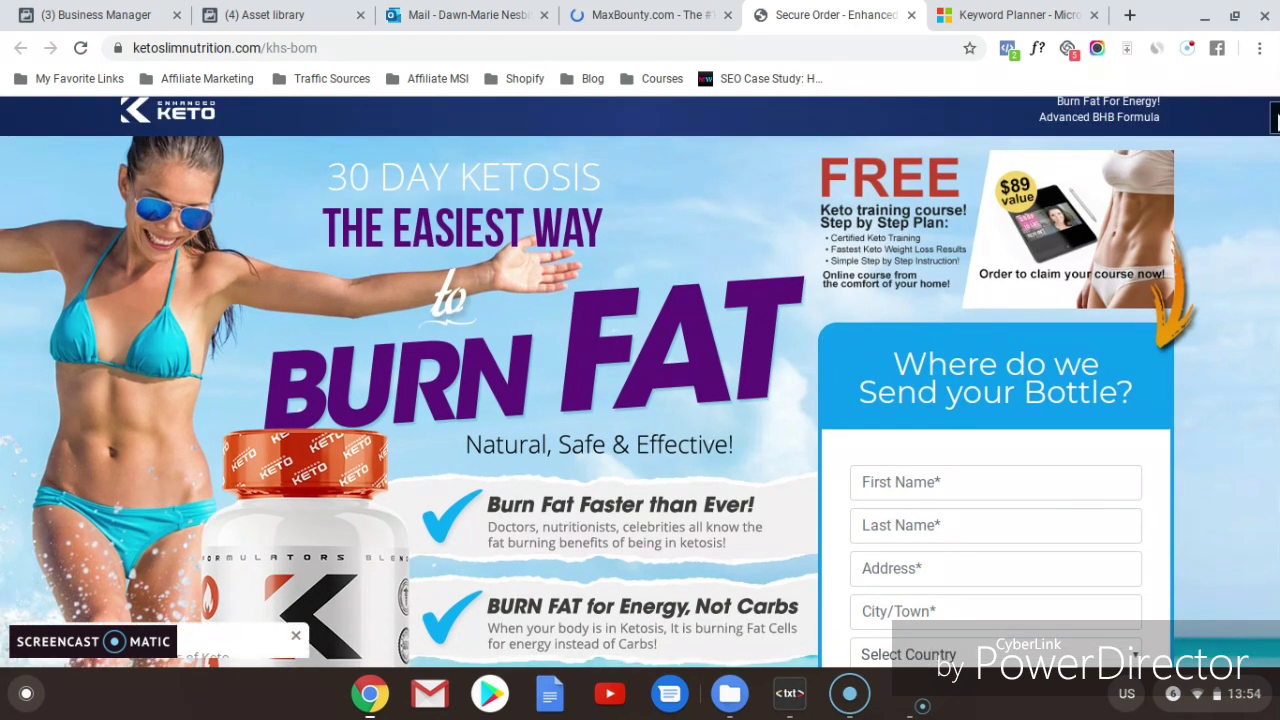
pyautogui.scroll(-2, 1275, 120)
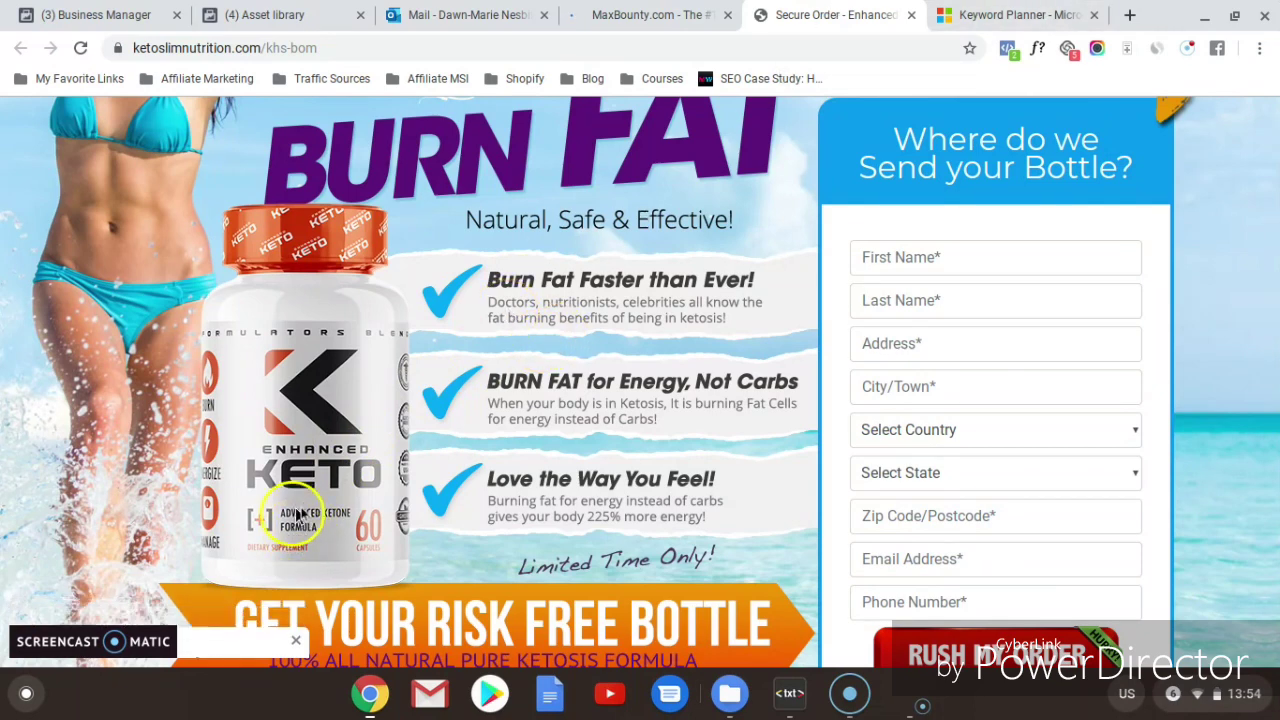
# Step: Return to Keyword Planner and enter "enhanced keto supplements" as the product or service
pyautogui.click(1012, 15)
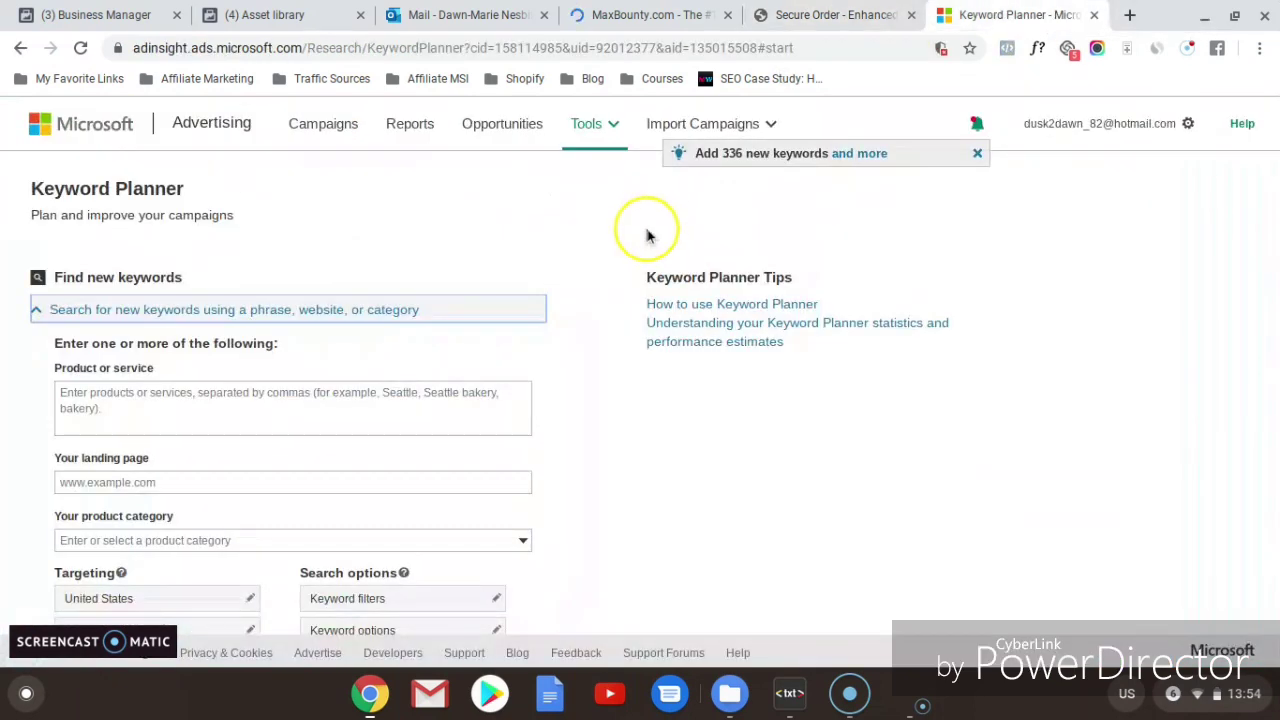
pyautogui.click(169, 401)
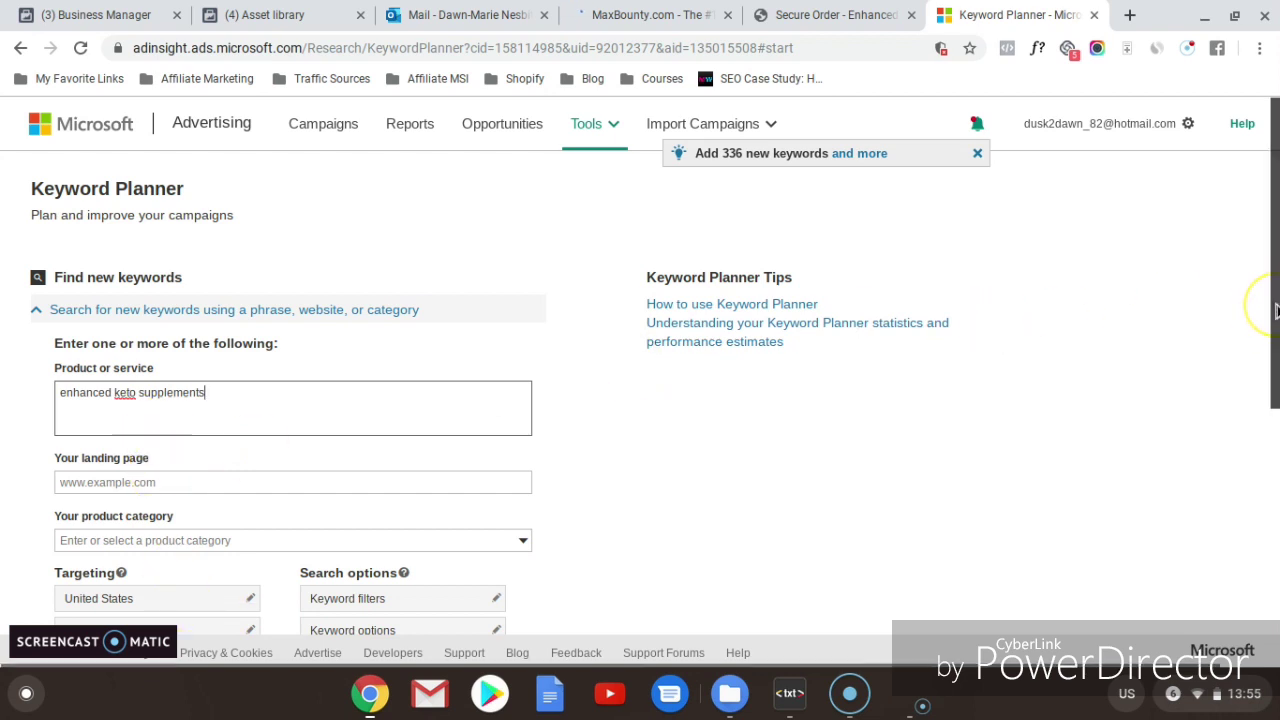
pyautogui.scroll(-3, 1272, 305)
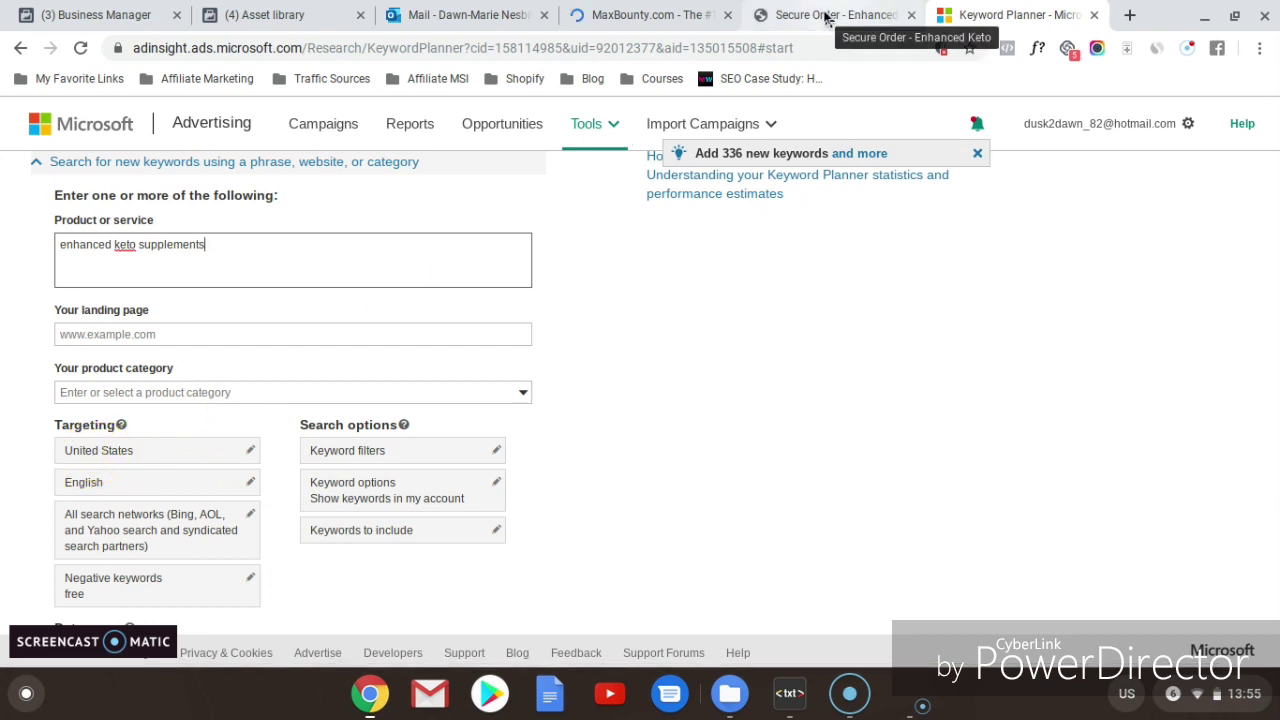
# Step: Check the campaign's allowed countries on MaxBounty, and request suggestions in Keyword Planner for the entered phrase
pyautogui.click(648, 15)
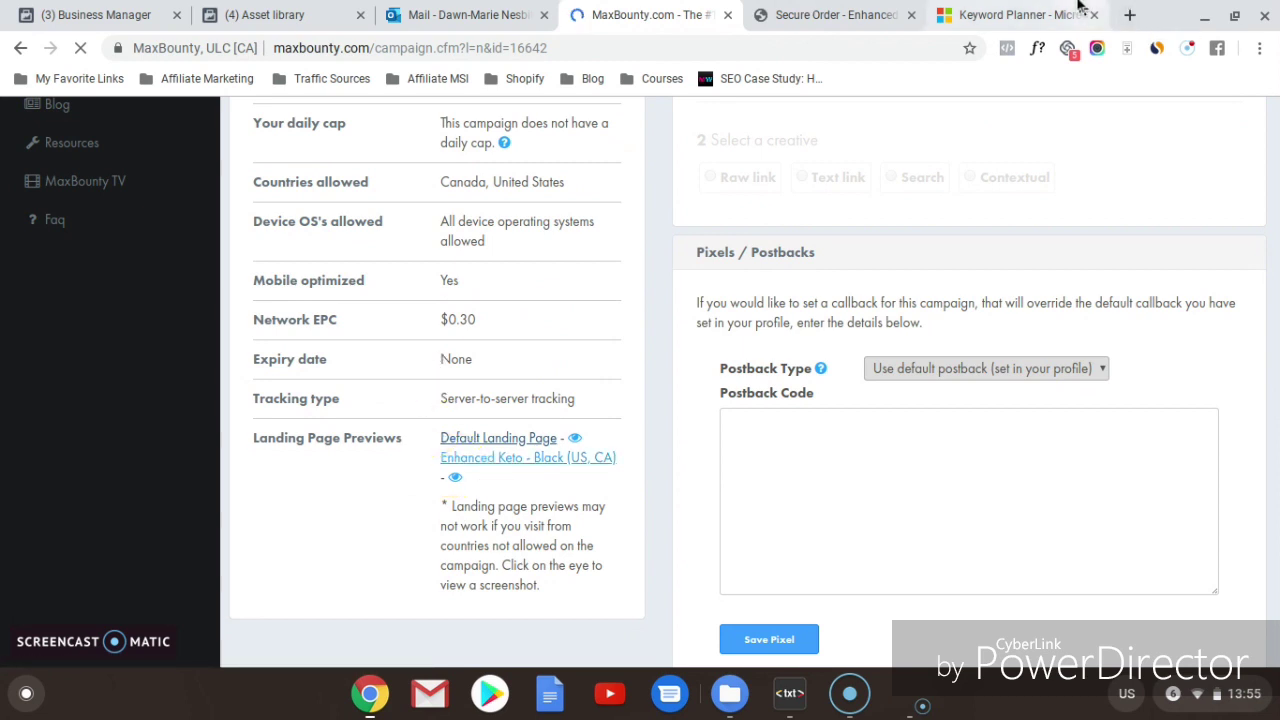
pyautogui.click(1034, 14)
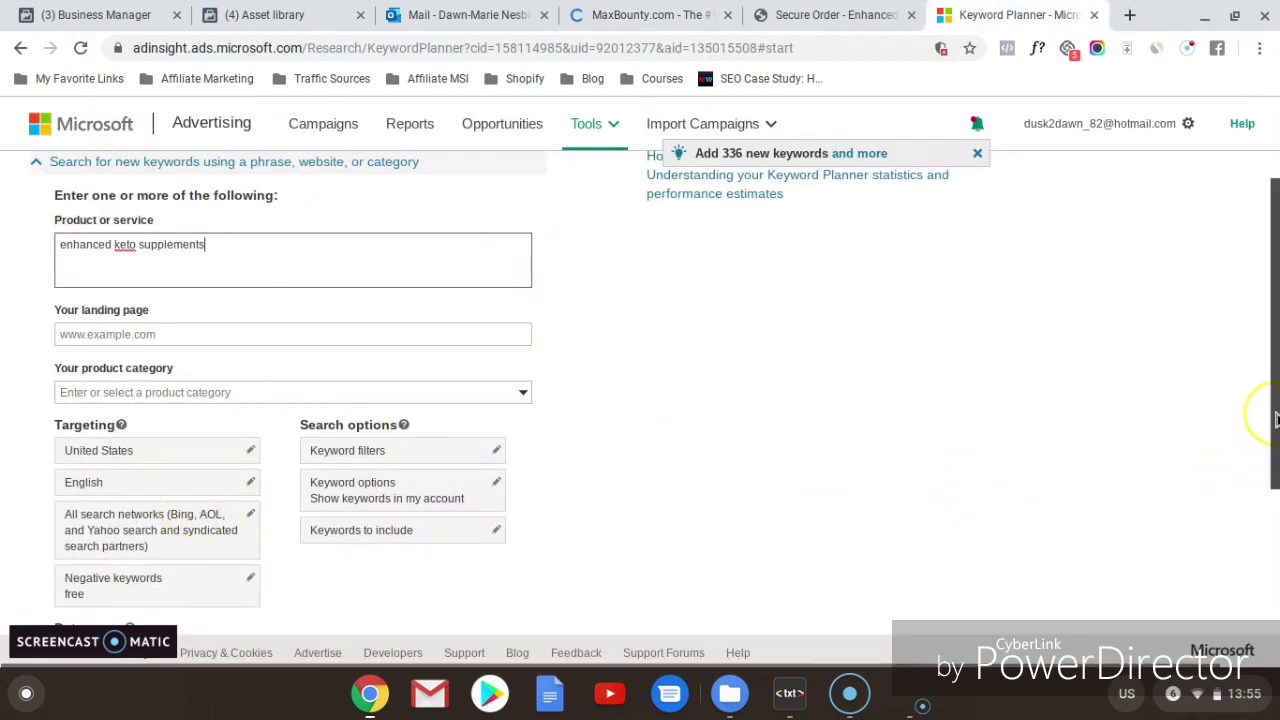
pyautogui.scroll(-2, 1275, 418)
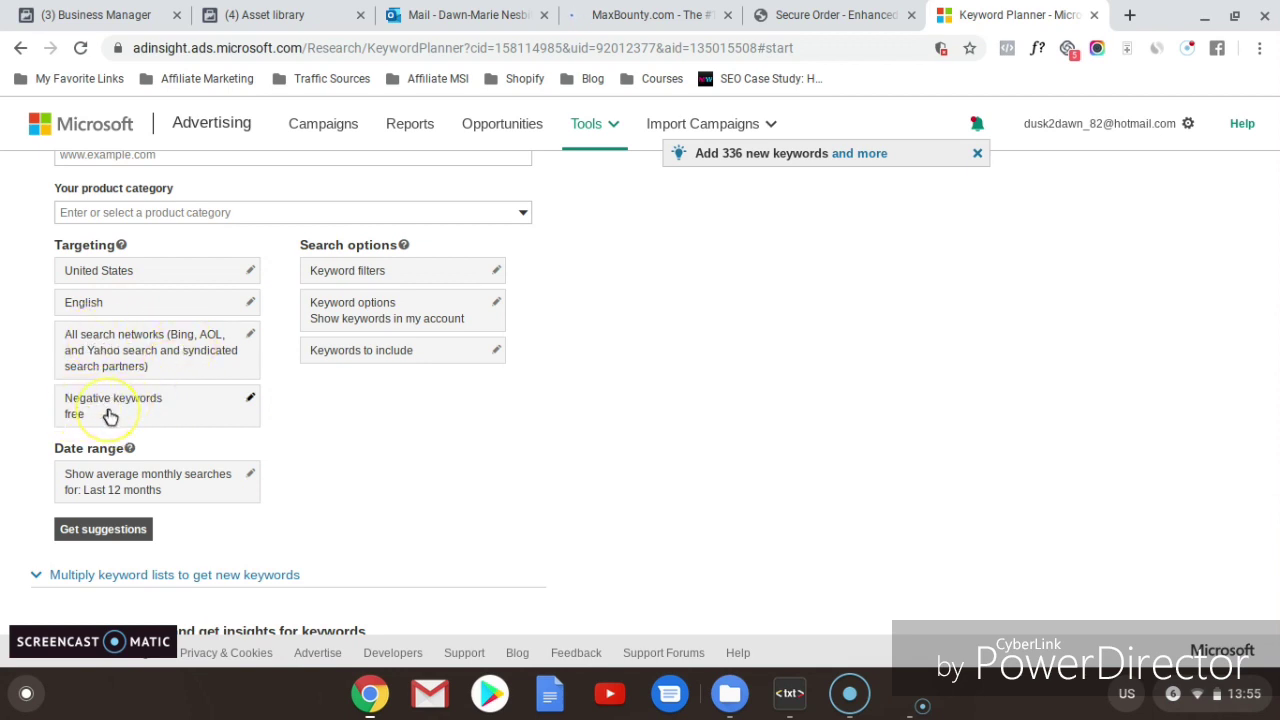
pyautogui.click(218, 411)
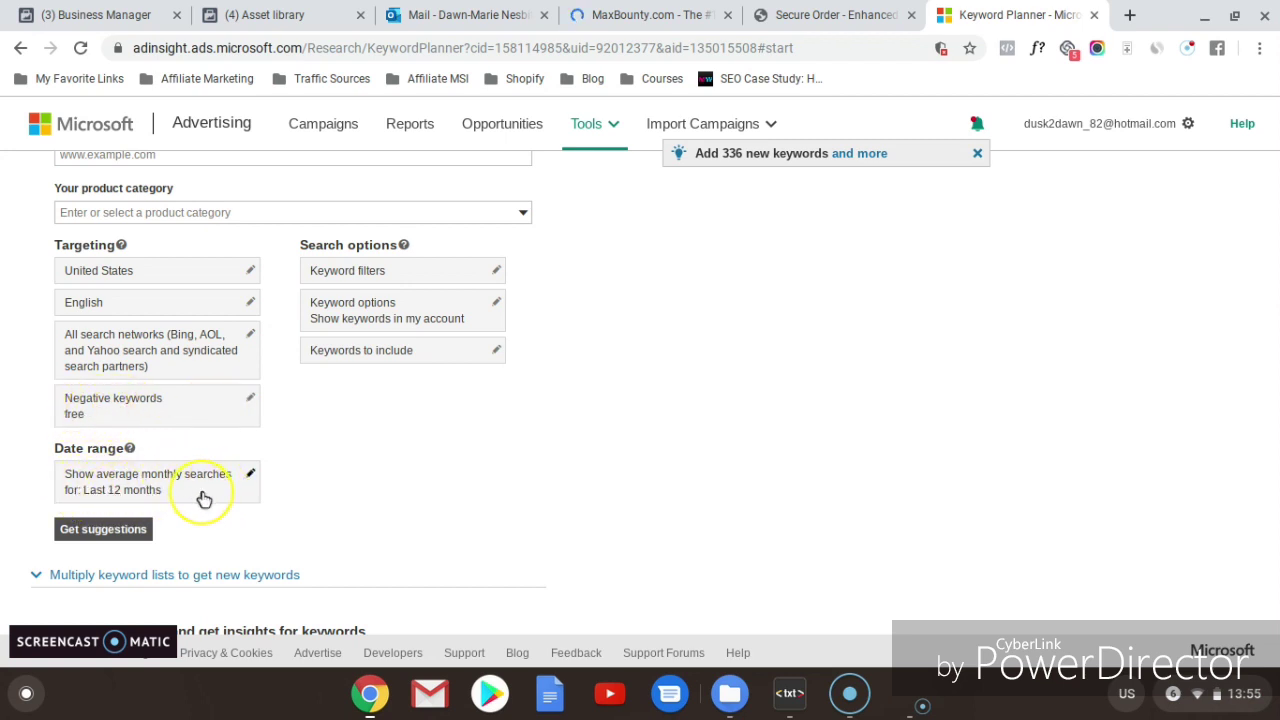
pyautogui.click(91, 533)
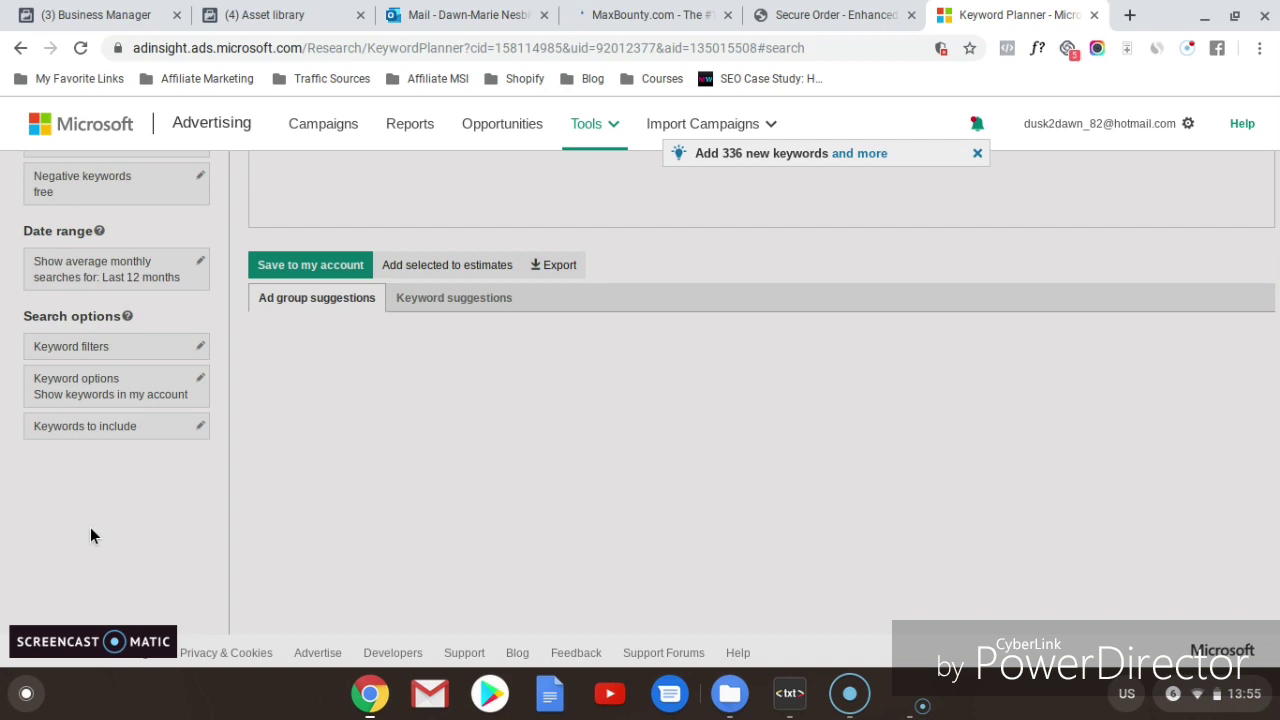
# Step: Show the individual keyword suggestions for "enhanced keto supplements" and examine the monthly search volume trends chart
pyautogui.scroll(3, 90, 530)
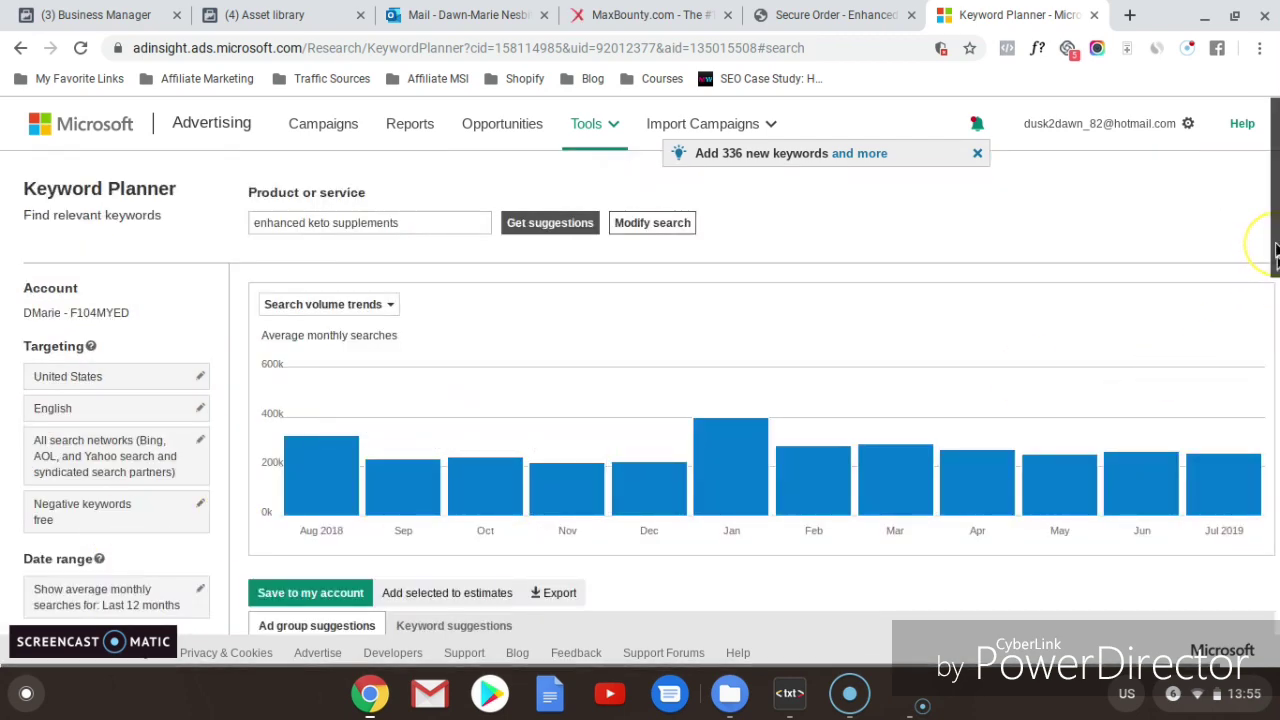
pyautogui.scroll(-3, 1276, 250)
pyautogui.click(468, 318)
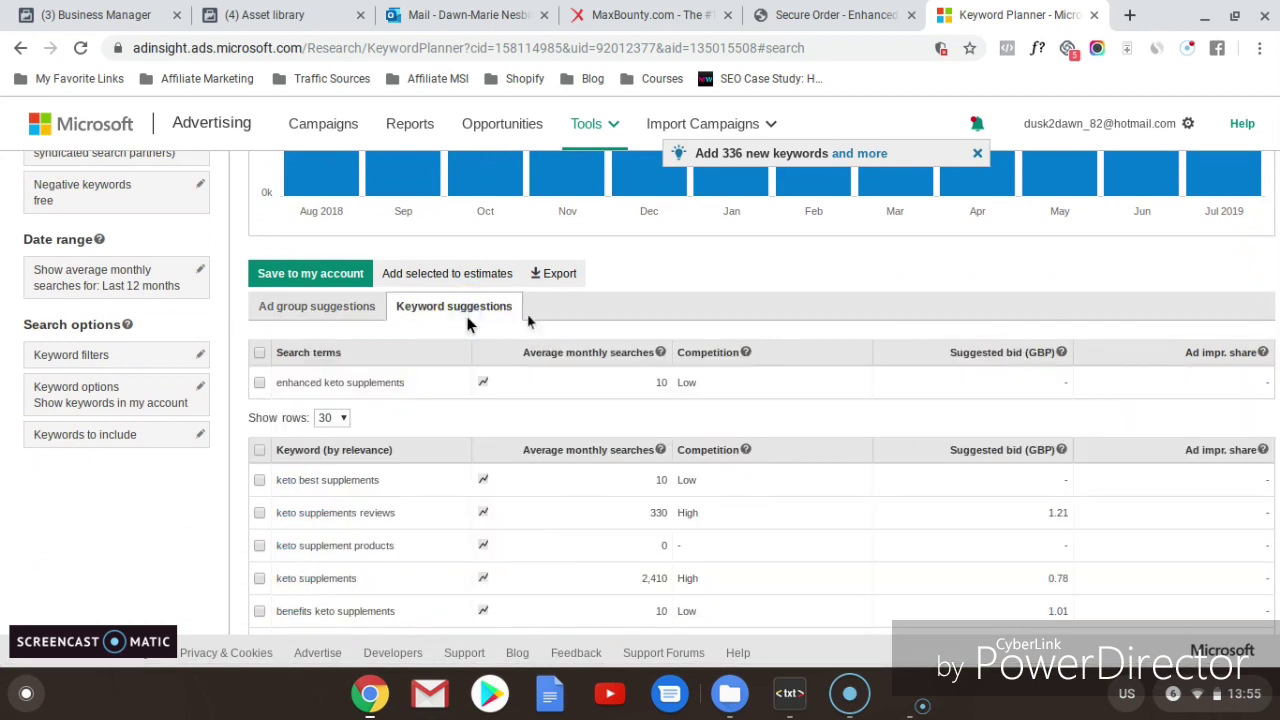
pyautogui.moveTo(1273, 362); pyautogui.dragTo(1274, 240)
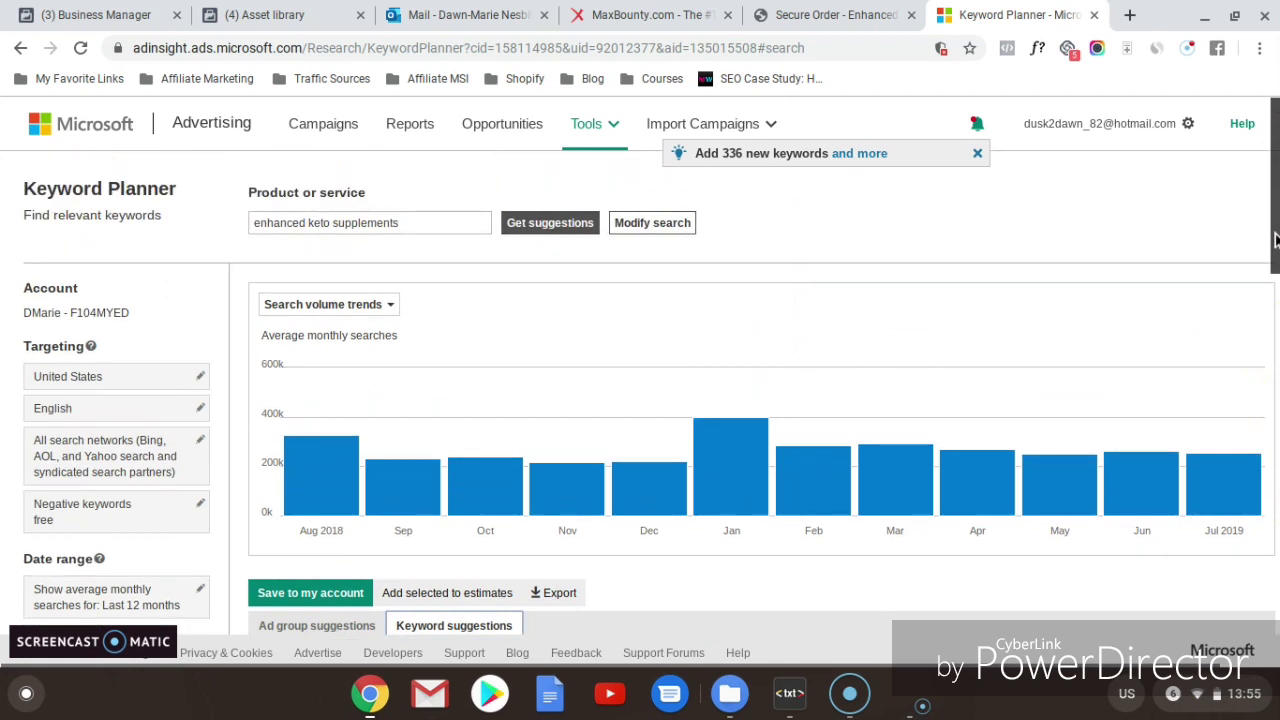
pyautogui.moveTo(1275, 258); pyautogui.dragTo(1275, 290)
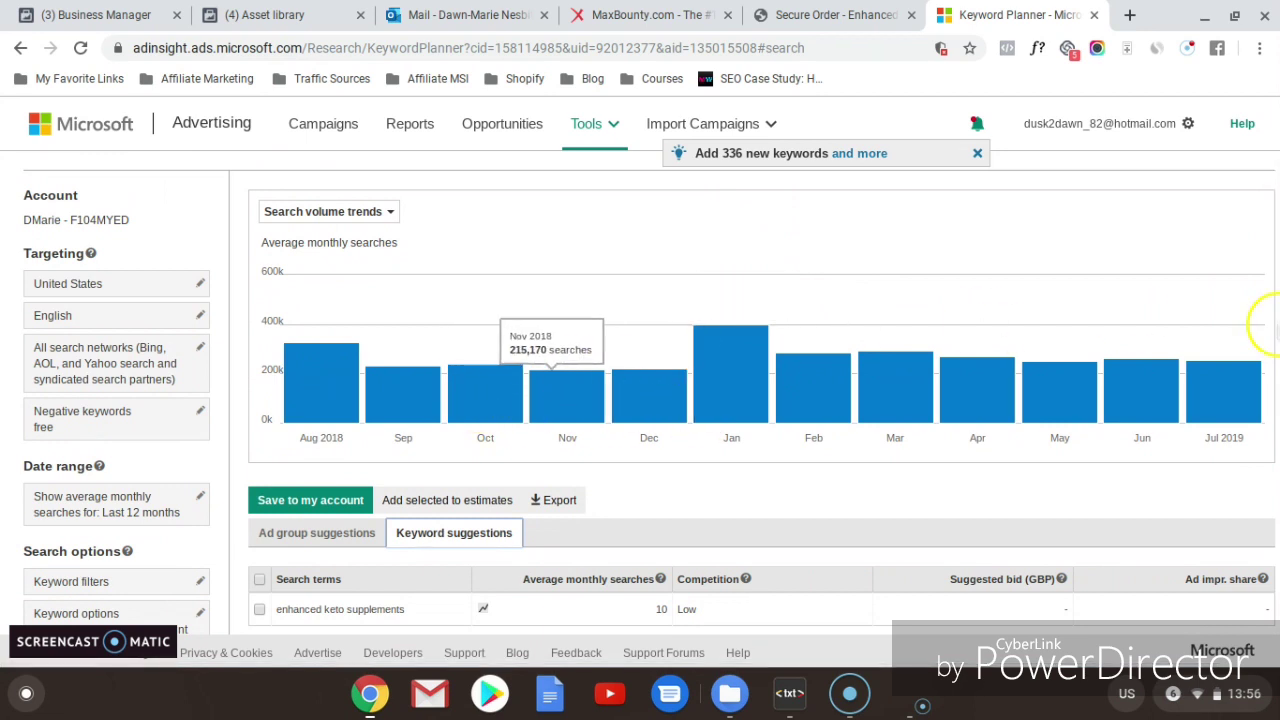
pyautogui.moveTo(1276, 286); pyautogui.dragTo(1276, 257)
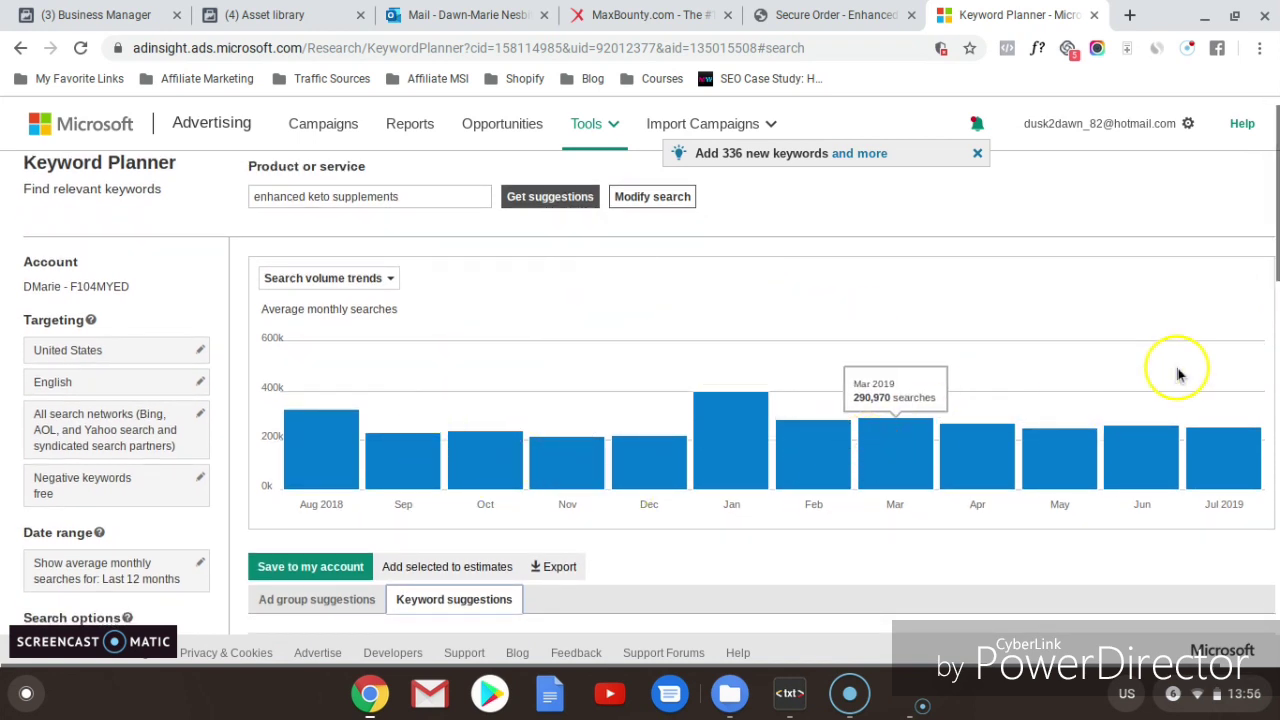
# Step: Review the suggested keto supplement keywords, comparing their average monthly searches, competition and suggested bids
pyautogui.moveTo(1276, 272); pyautogui.dragTo(1276, 392)
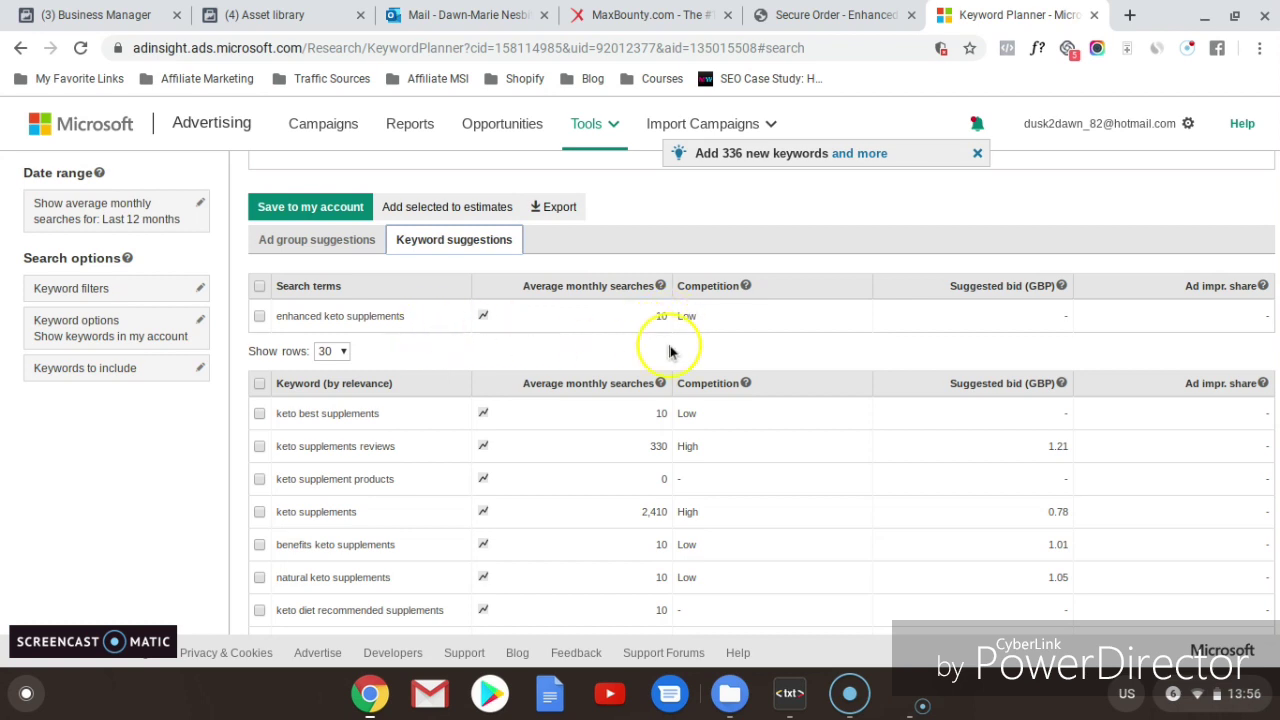
pyautogui.moveTo(1272, 312); pyautogui.dragTo(1276, 356)
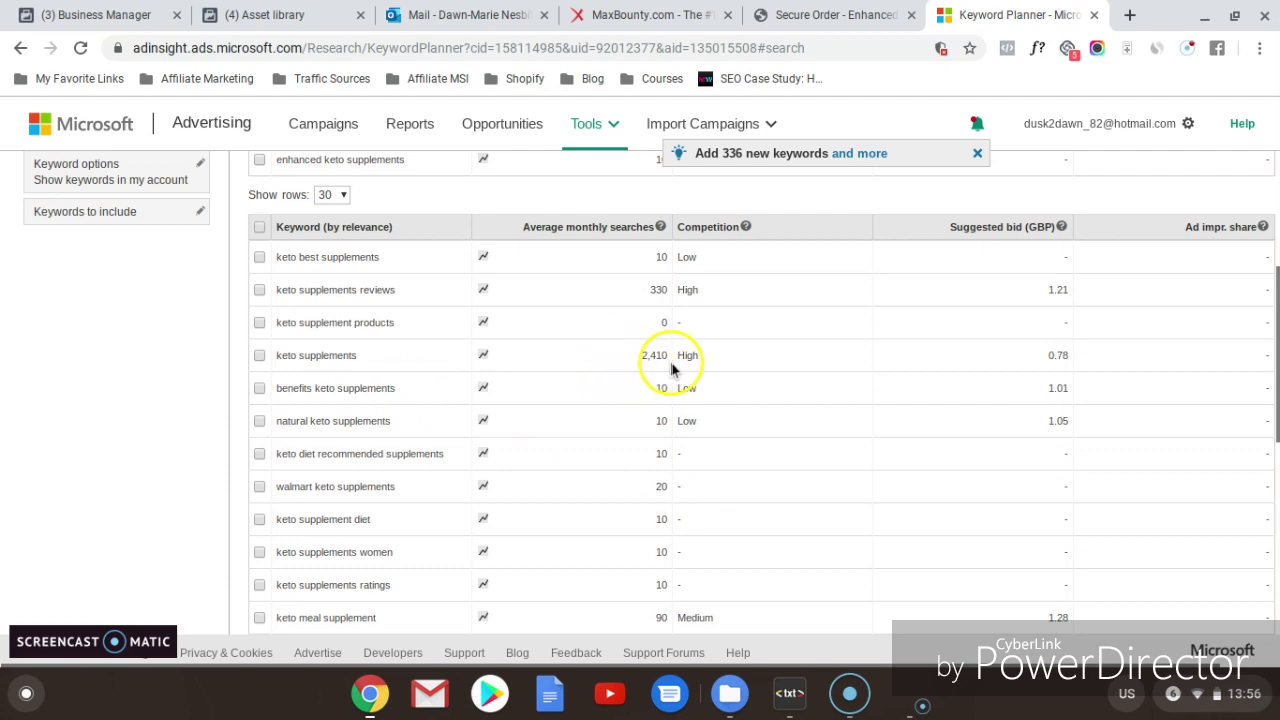
pyautogui.moveTo(1274, 410); pyautogui.dragTo(1275, 520)
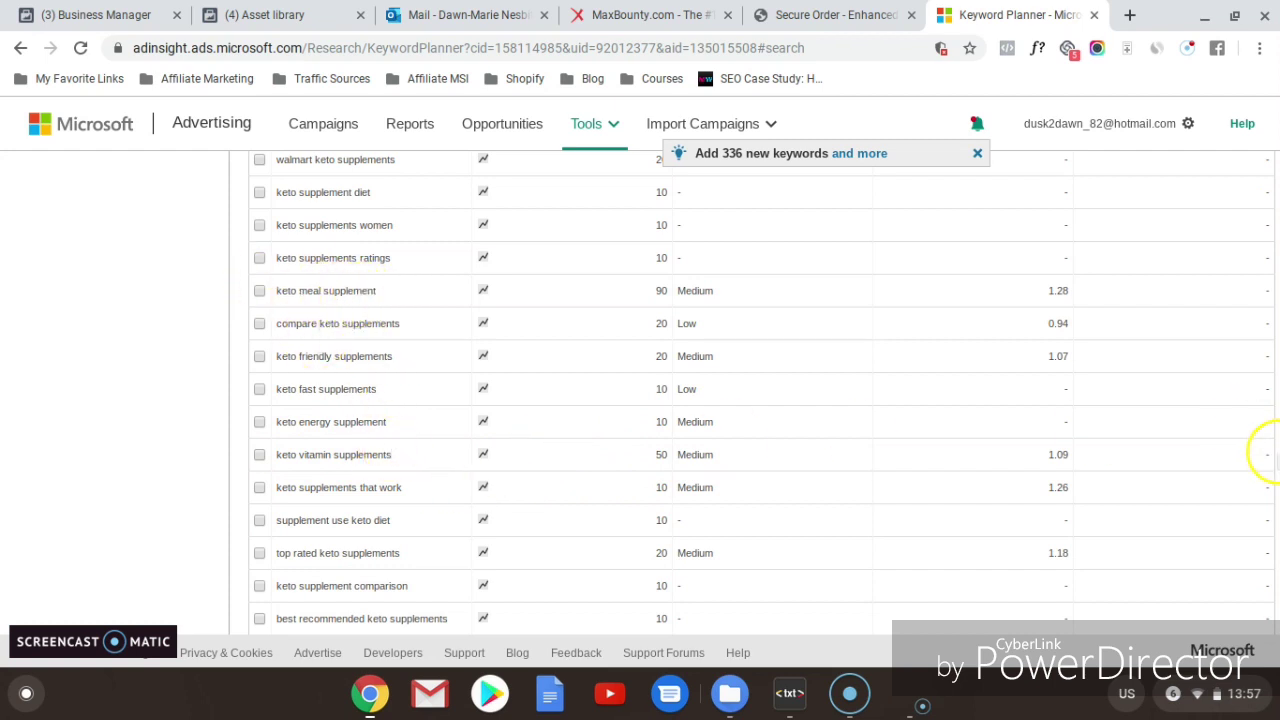
pyautogui.moveTo(1271, 443); pyautogui.dragTo(1276, 373)
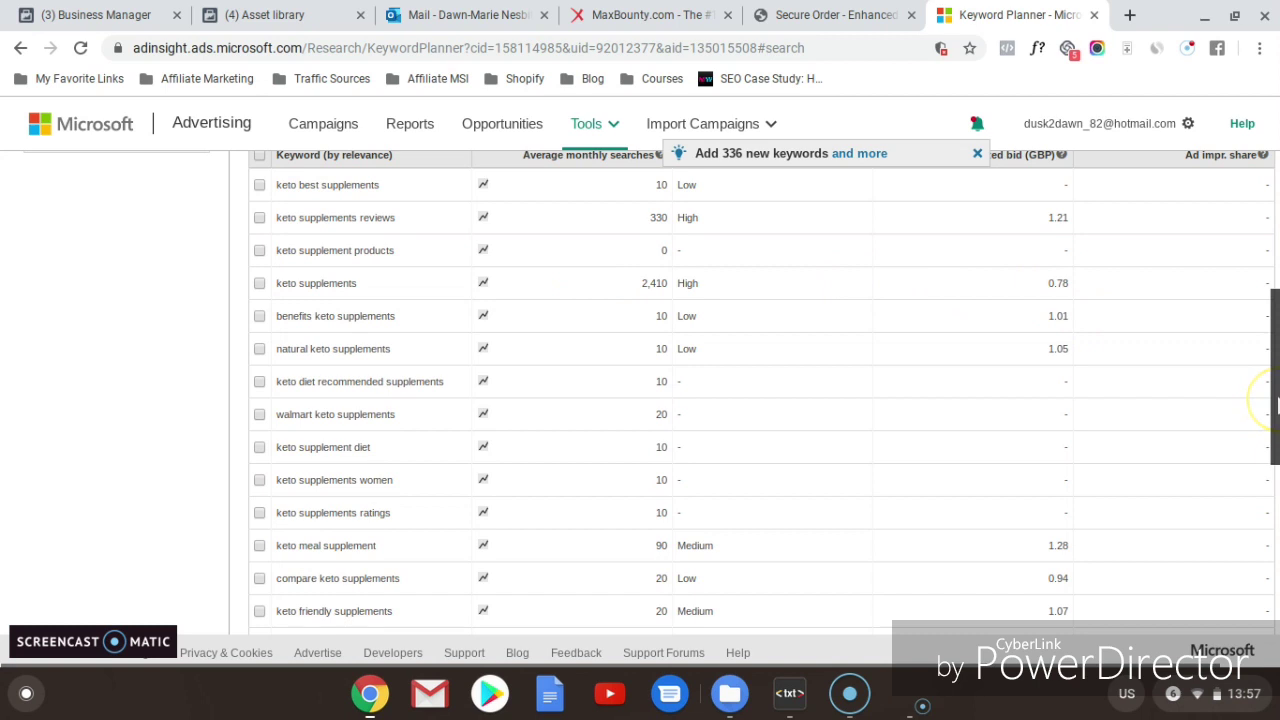
pyautogui.moveTo(1276, 400); pyautogui.dragTo(1276, 388)
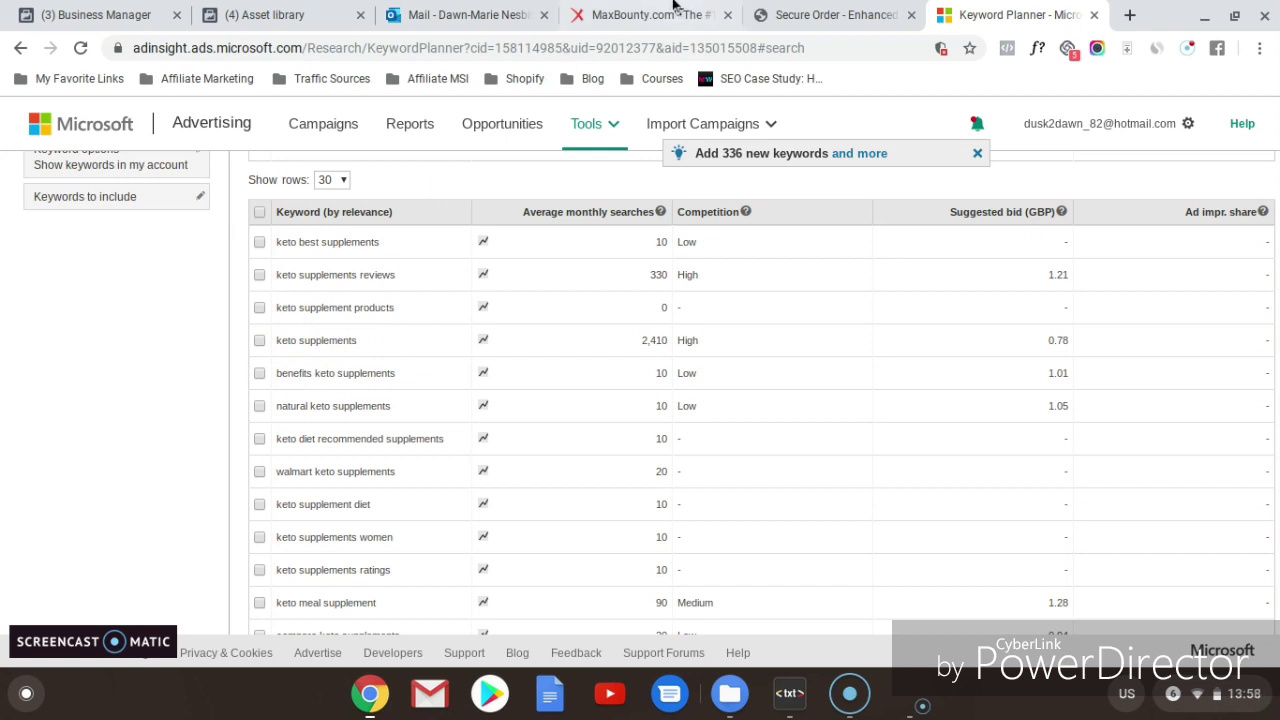
# Step: Check the product name on the Enhanced Keto landing page, and compare it with the search term's figures in Keyword Planner
pyautogui.click(795, 12)
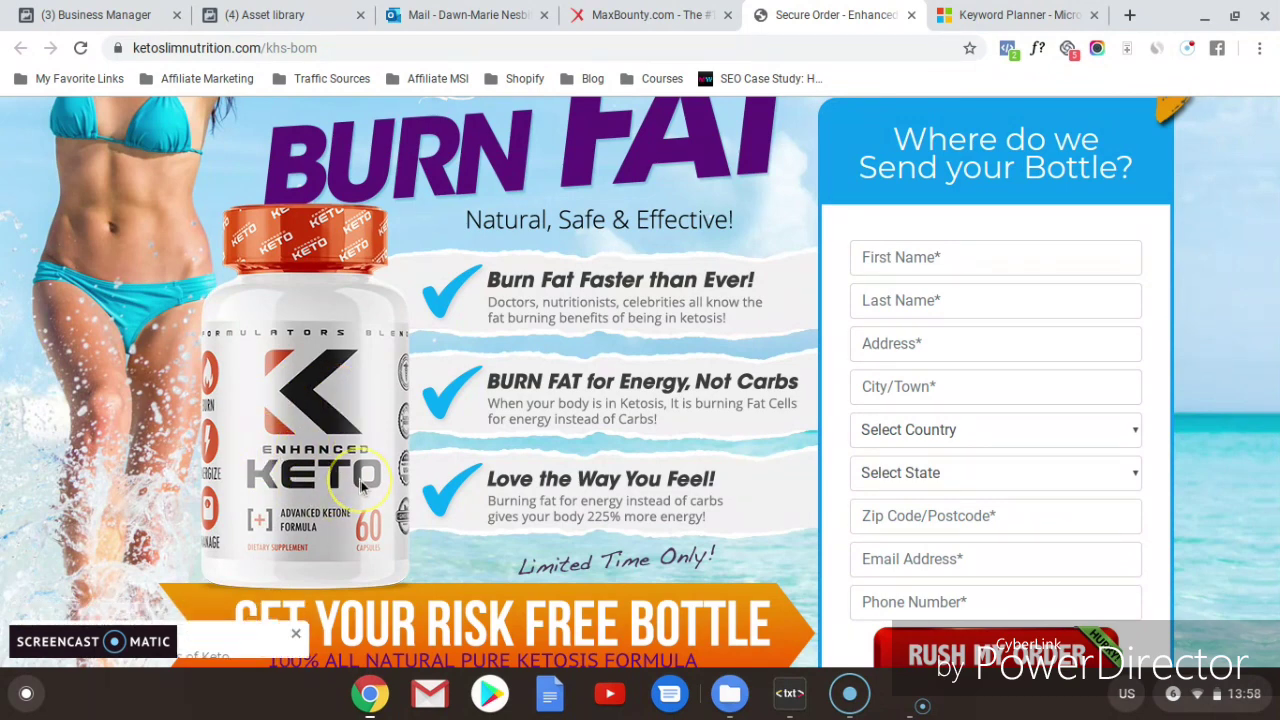
pyautogui.click(286, 497)
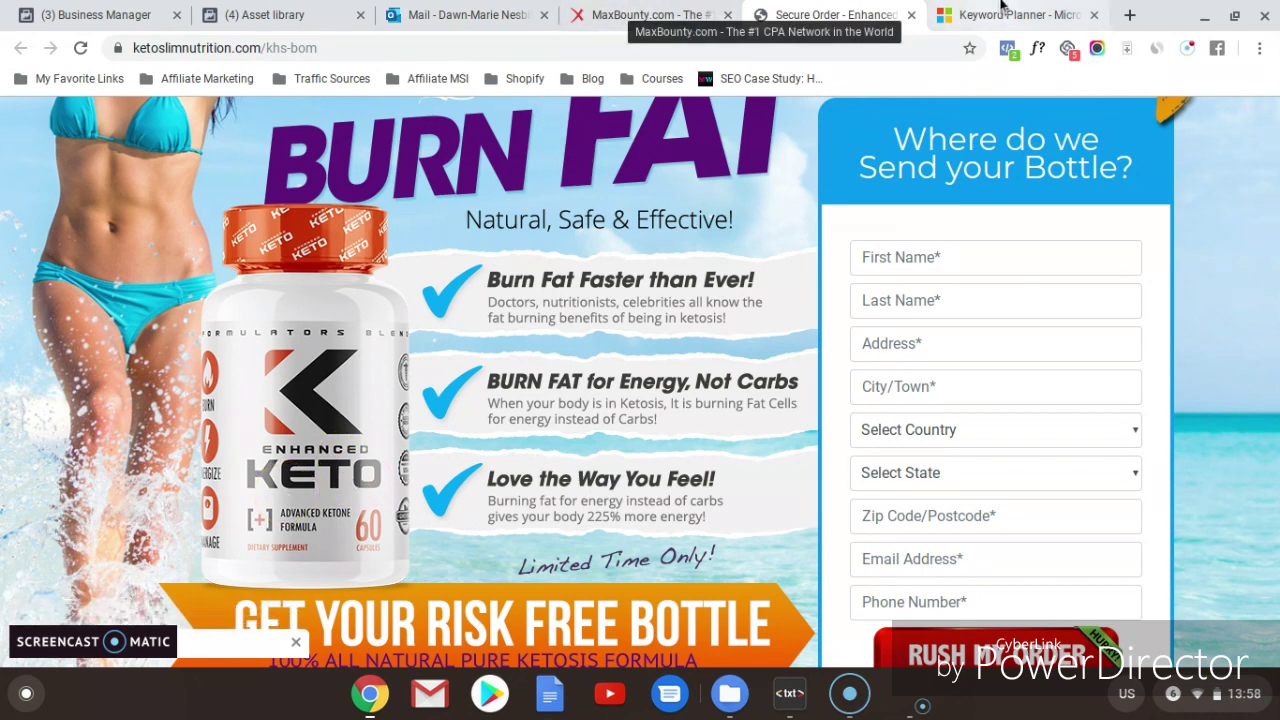
pyautogui.click(975, 20)
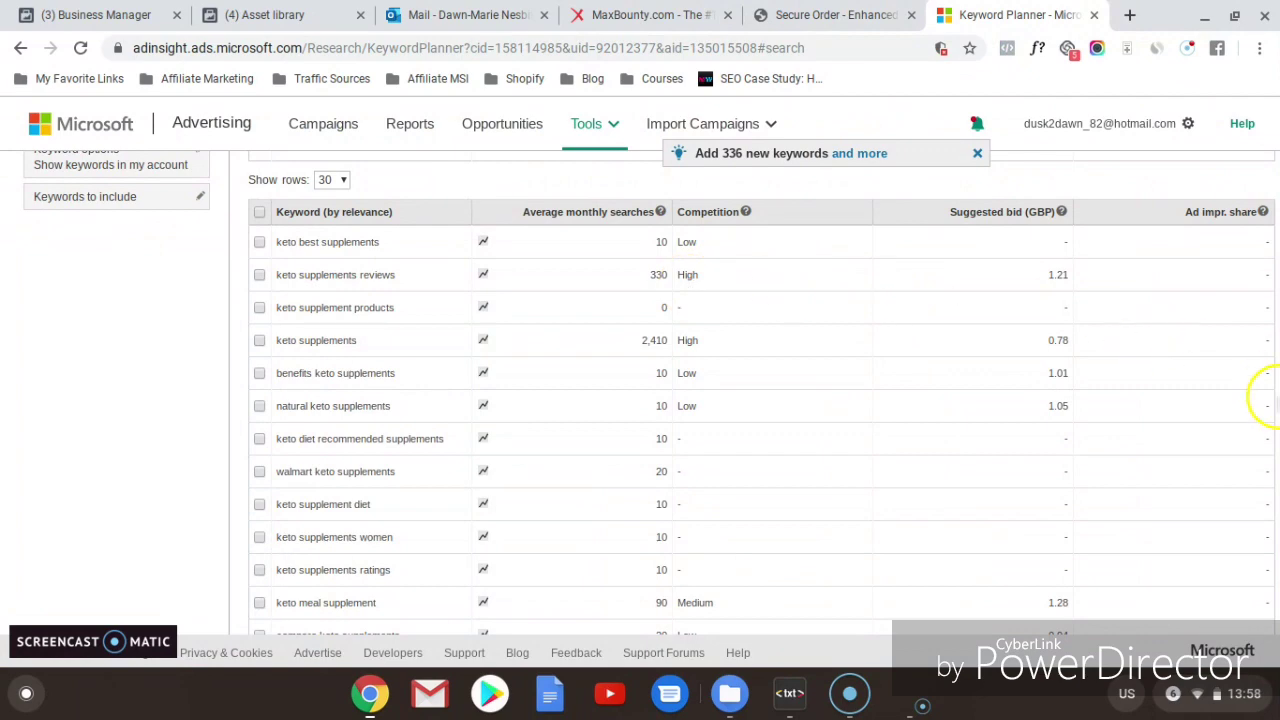
pyautogui.moveTo(1274, 400); pyautogui.dragTo(1274, 322)
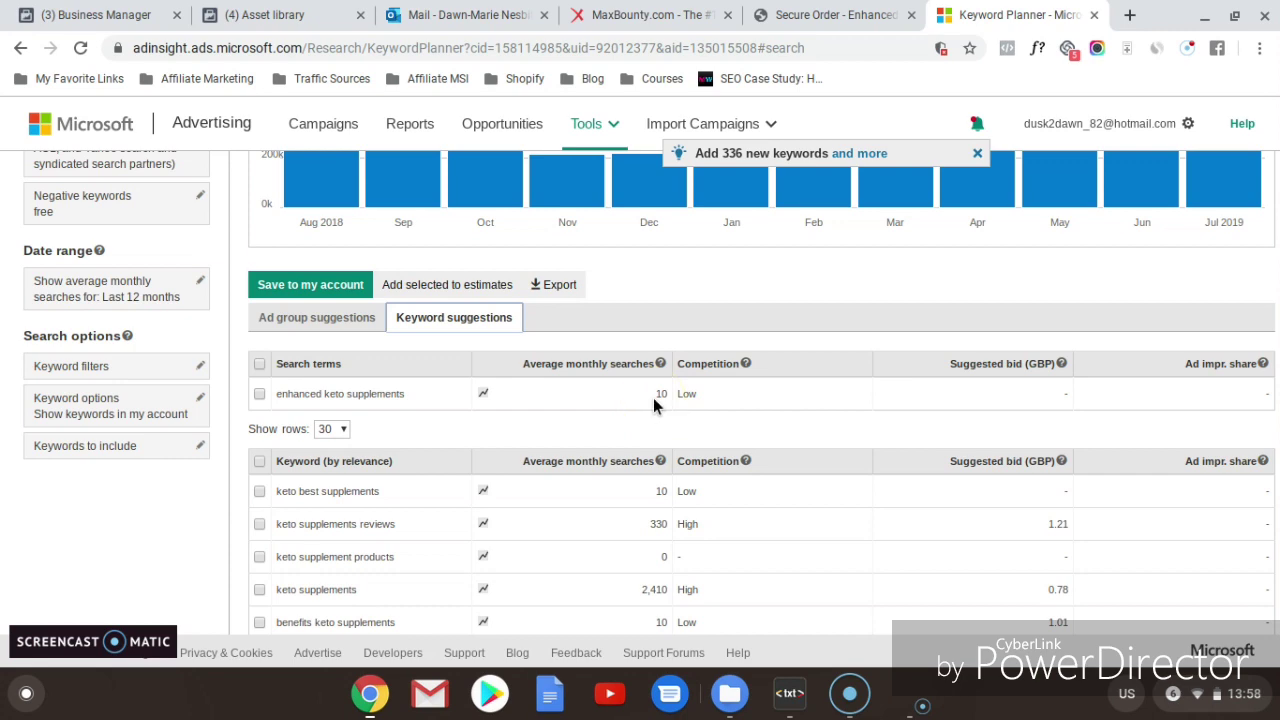
# Step: Return to MaxBounty's trending campaigns and open the Keto Advanced Weight Loss (US,CA) offer
pyautogui.click(603, 15)
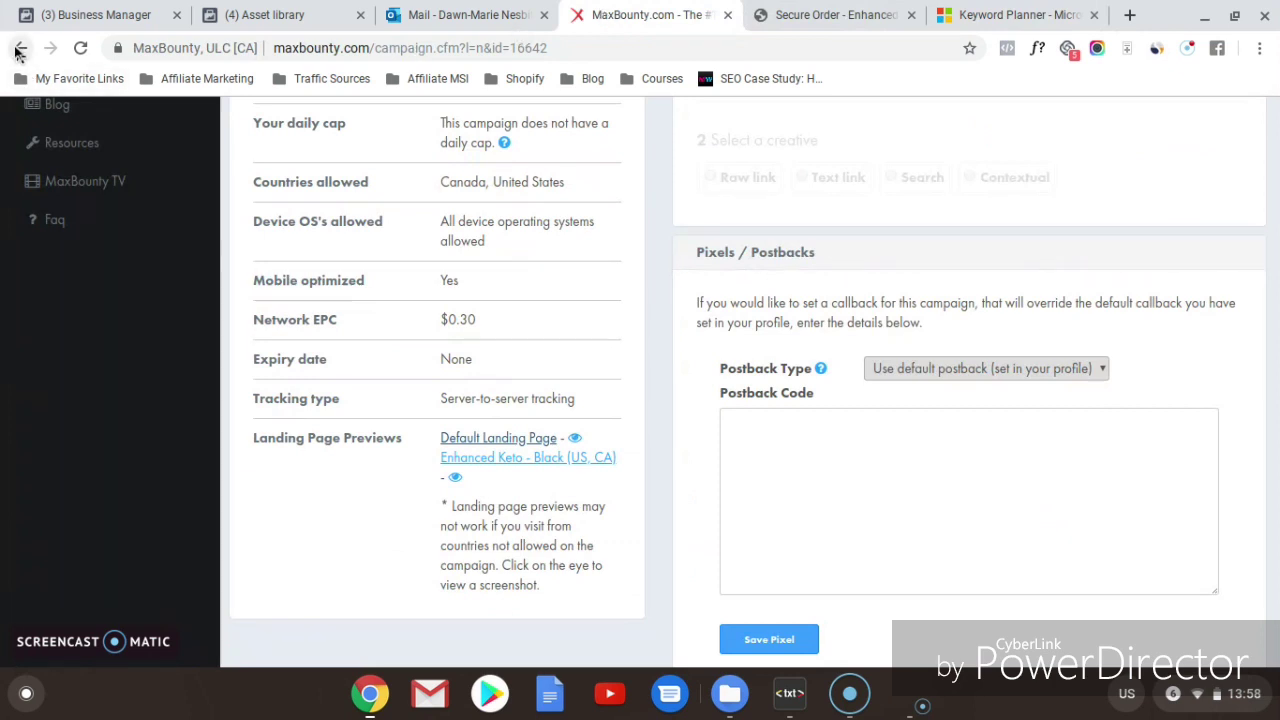
pyautogui.click(19, 49)
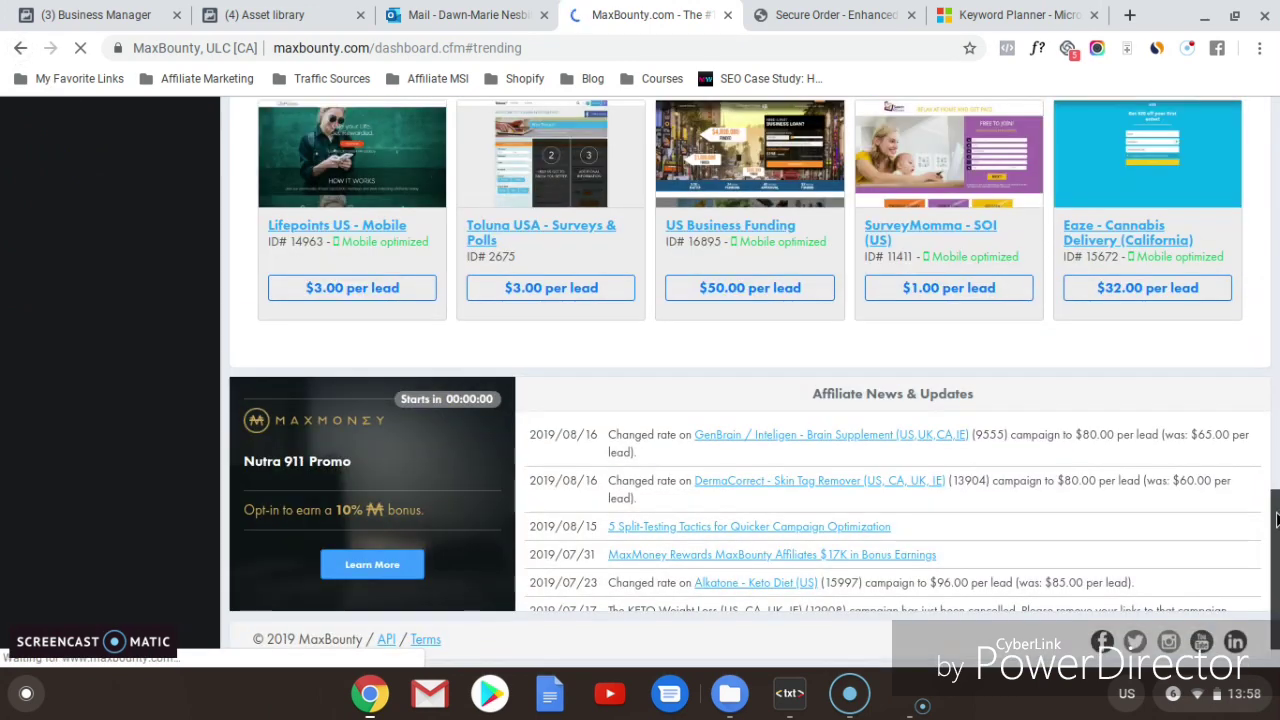
pyautogui.scroll(5, 1275, 519)
pyautogui.click(1276, 362)
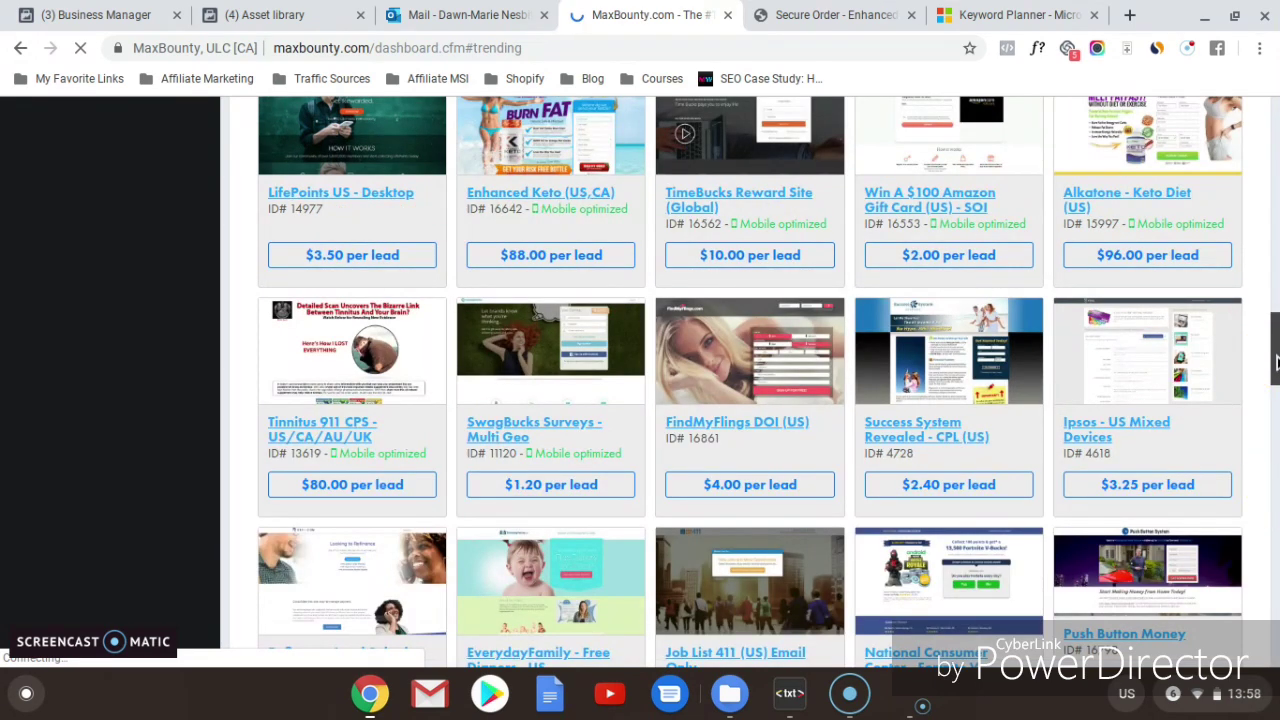
pyautogui.moveTo(1276, 362); pyautogui.dragTo(1276, 228)
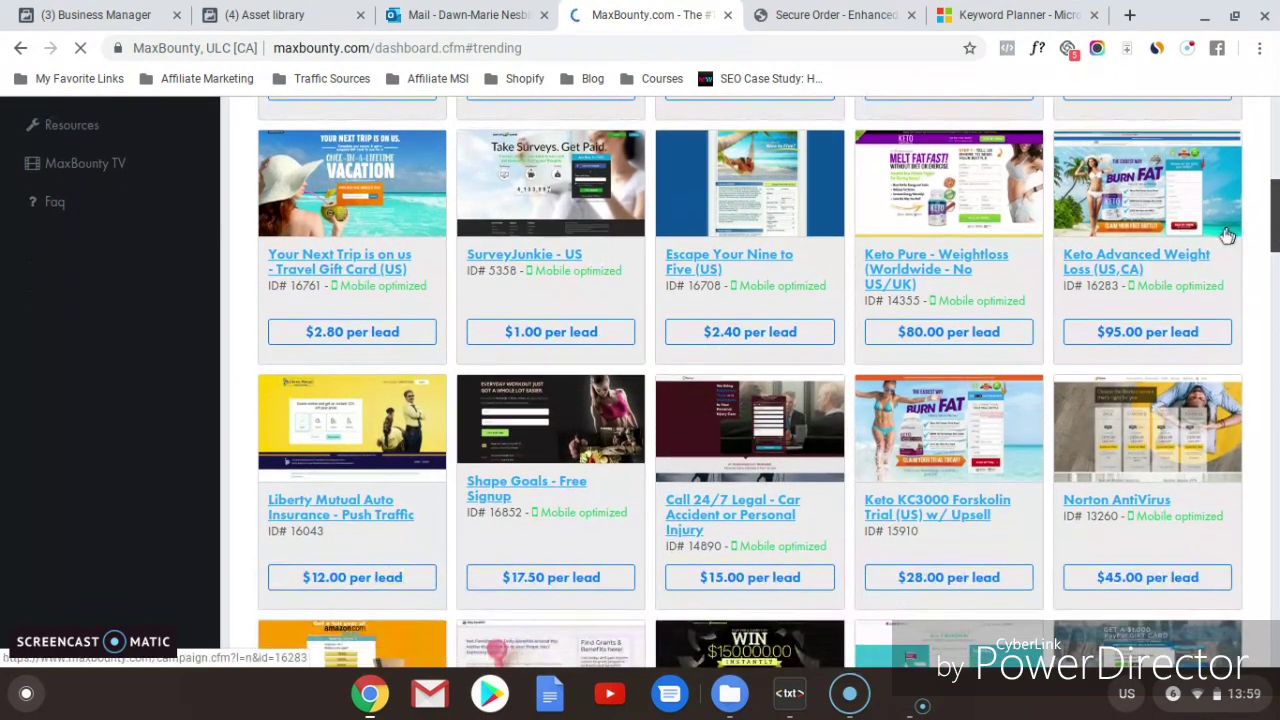
pyautogui.click(1134, 262)
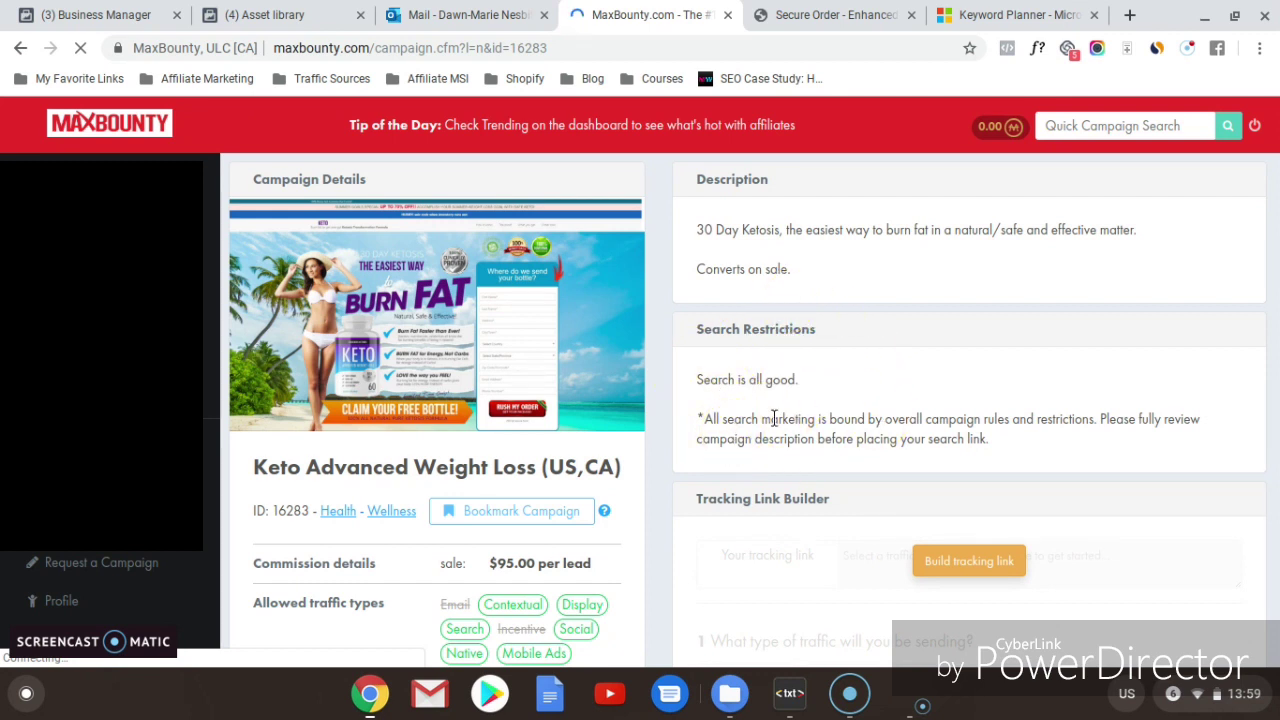
# Step: Review the Keto Advanced Weight Loss campaign's traffic types, countries and tracking details, and examine its default landing page
pyautogui.moveTo(1276, 310); pyautogui.dragTo(1276, 358)
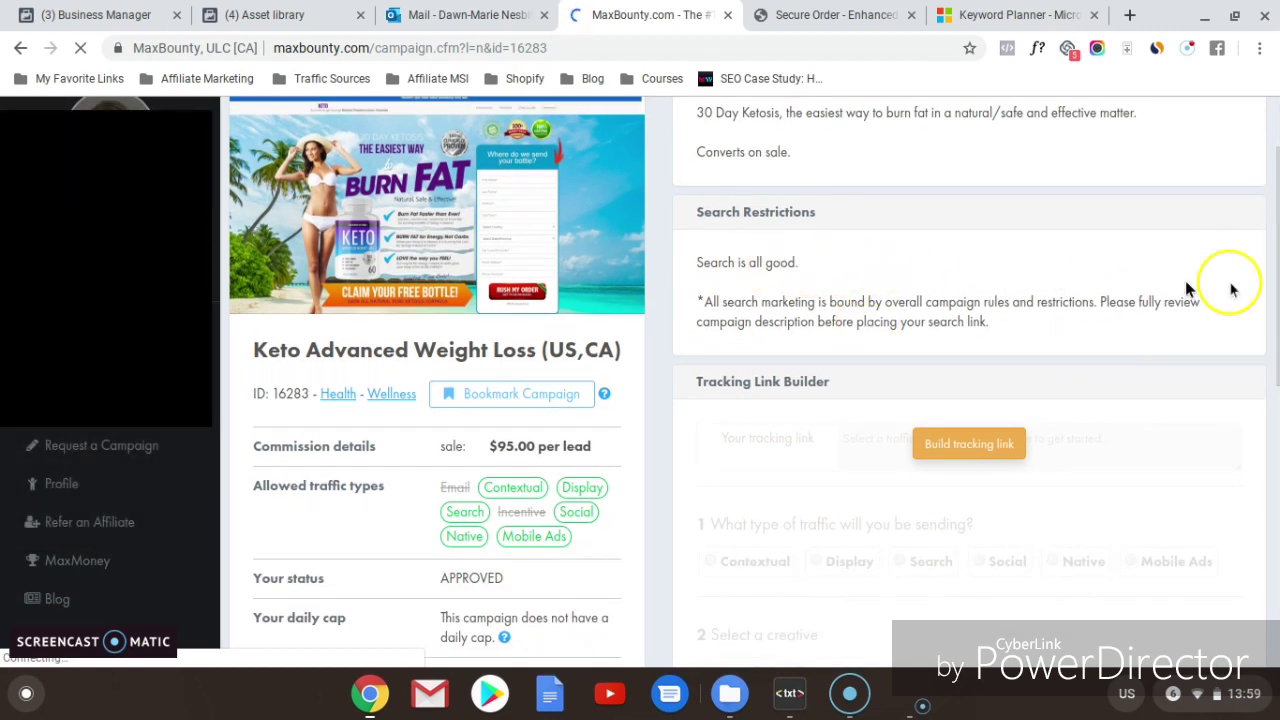
pyautogui.moveTo(1276, 260); pyautogui.dragTo(1274, 398)
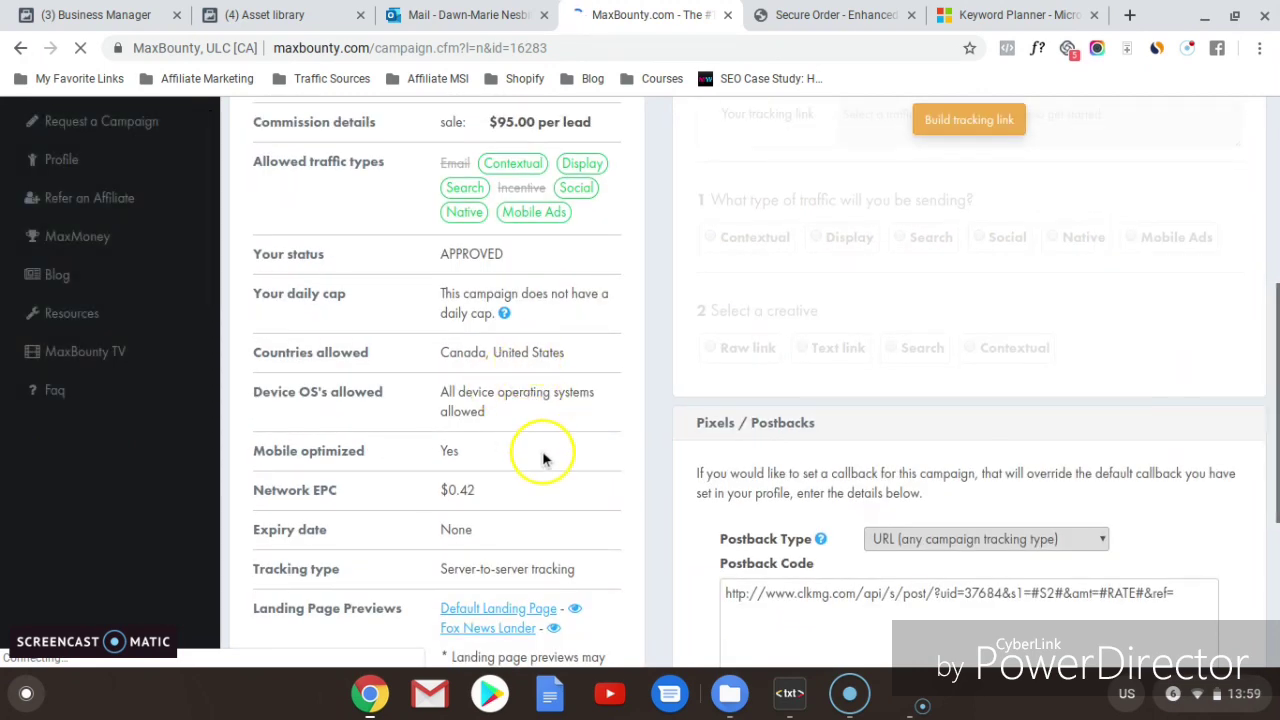
pyautogui.moveTo(1276, 376); pyautogui.dragTo(1276, 506)
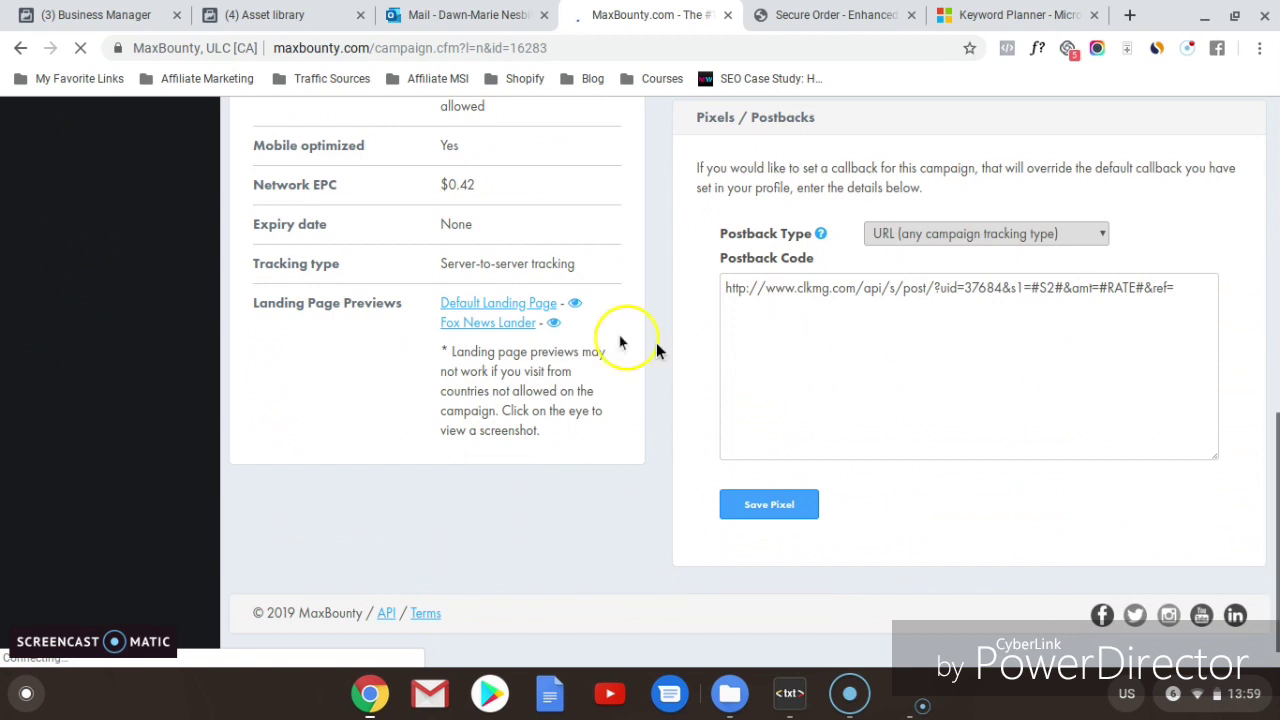
pyautogui.click(529, 304)
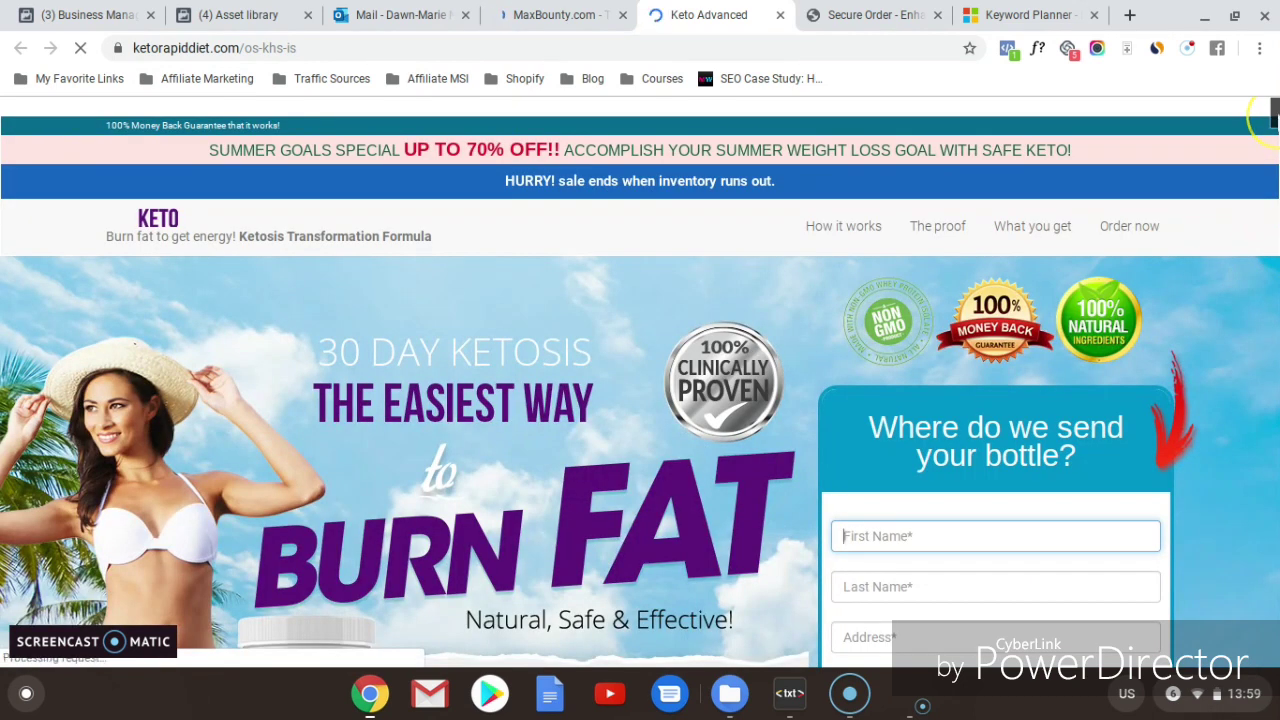
pyautogui.moveTo(1272, 112); pyautogui.dragTo(1272, 137)
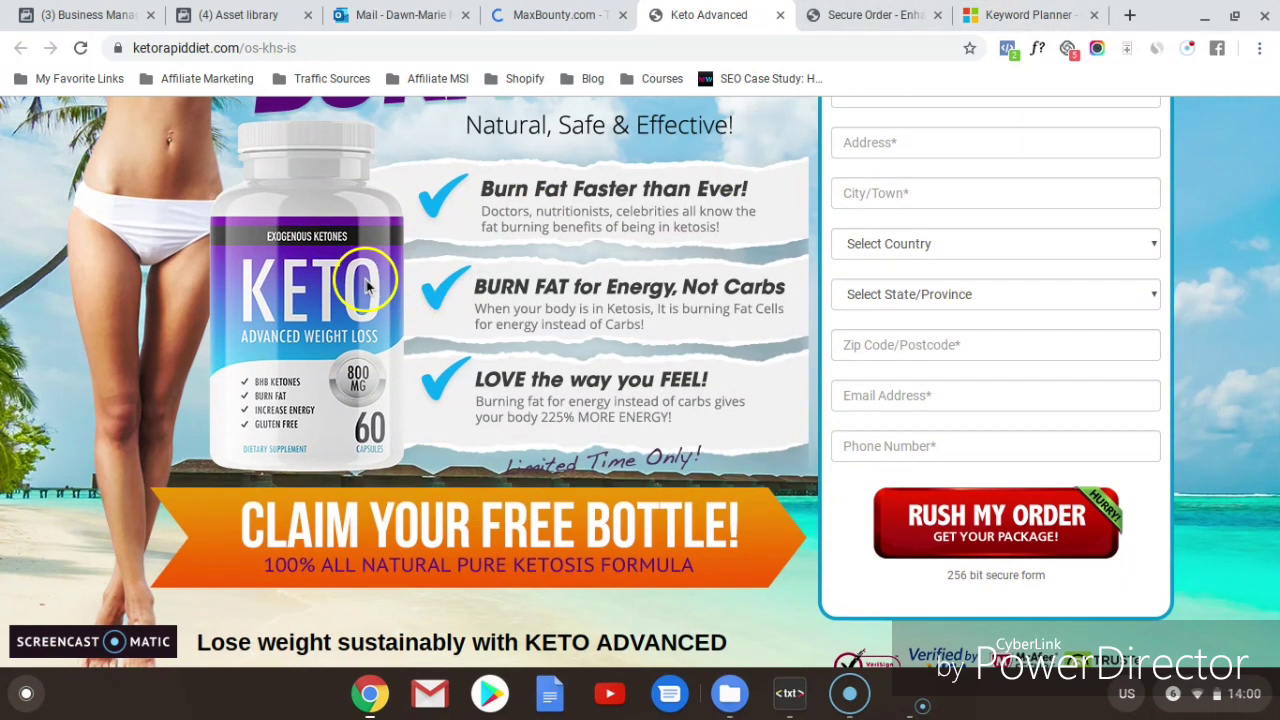
# Step: Return to Keyword Planner and get suggestions for "keto advanced weight loss supplements" as the product or service
pyautogui.click(962, 12)
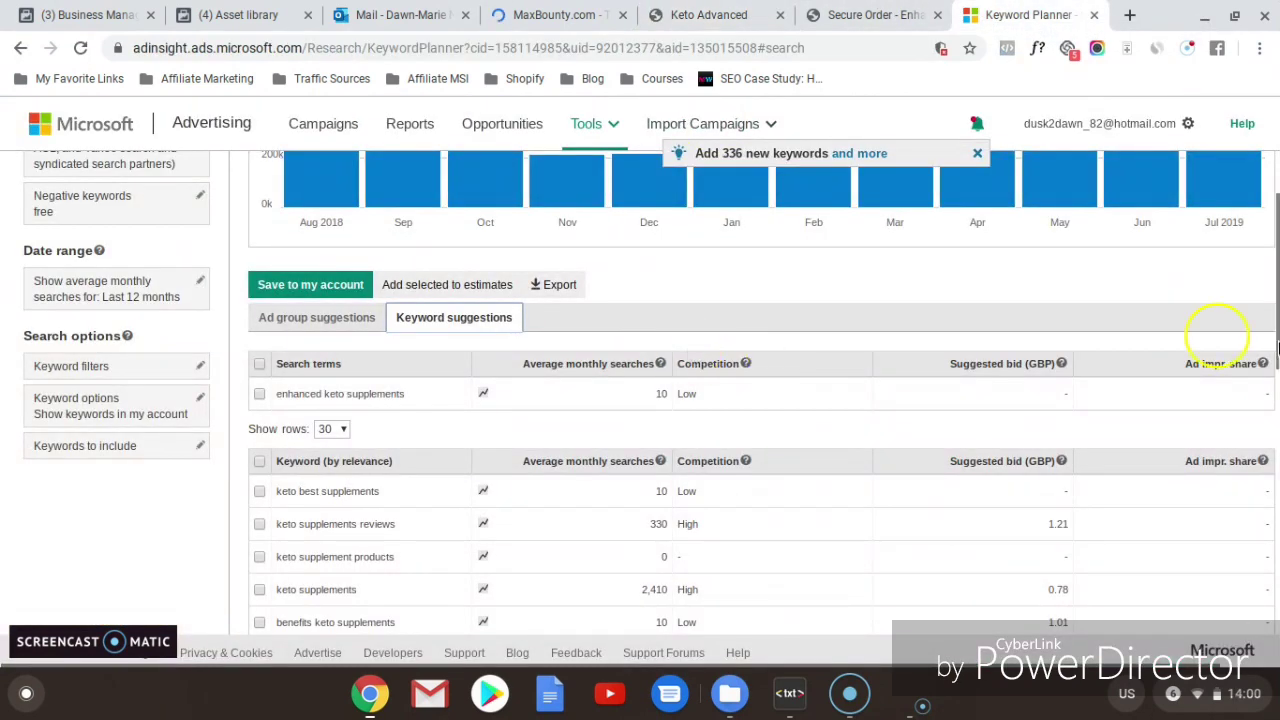
pyautogui.scroll(5, 1258, 330)
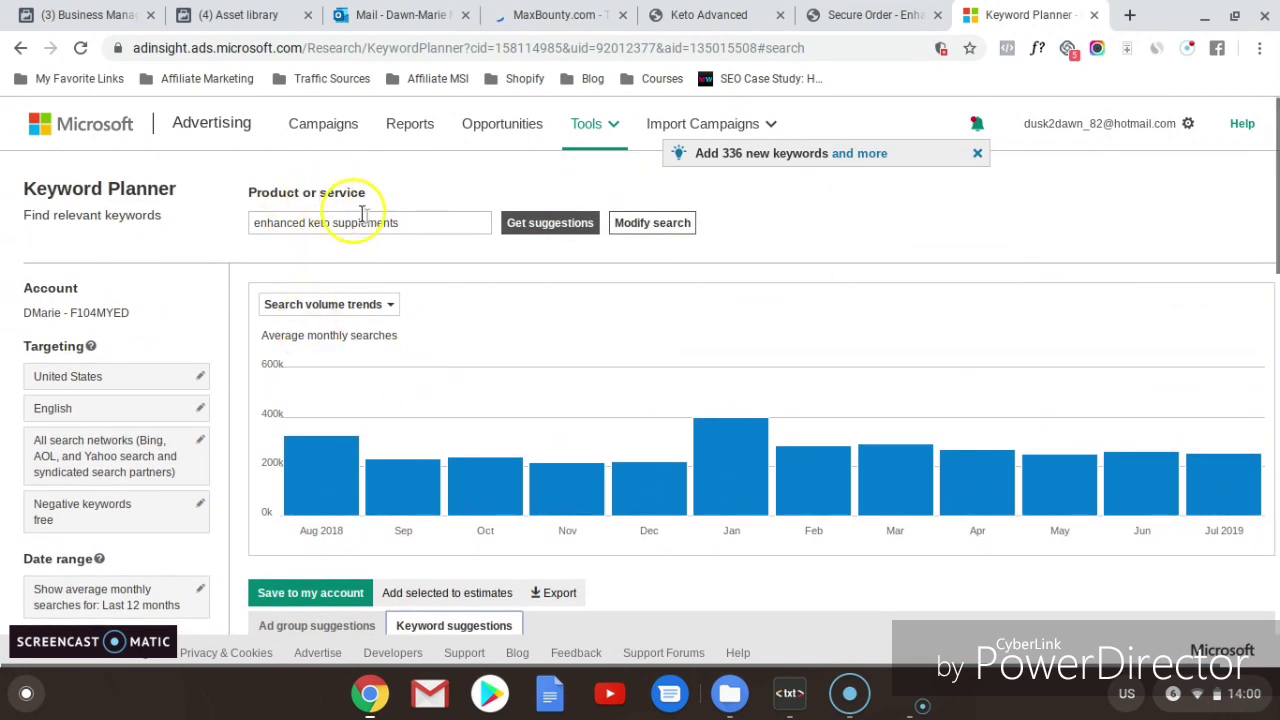
pyautogui.click(404, 222)
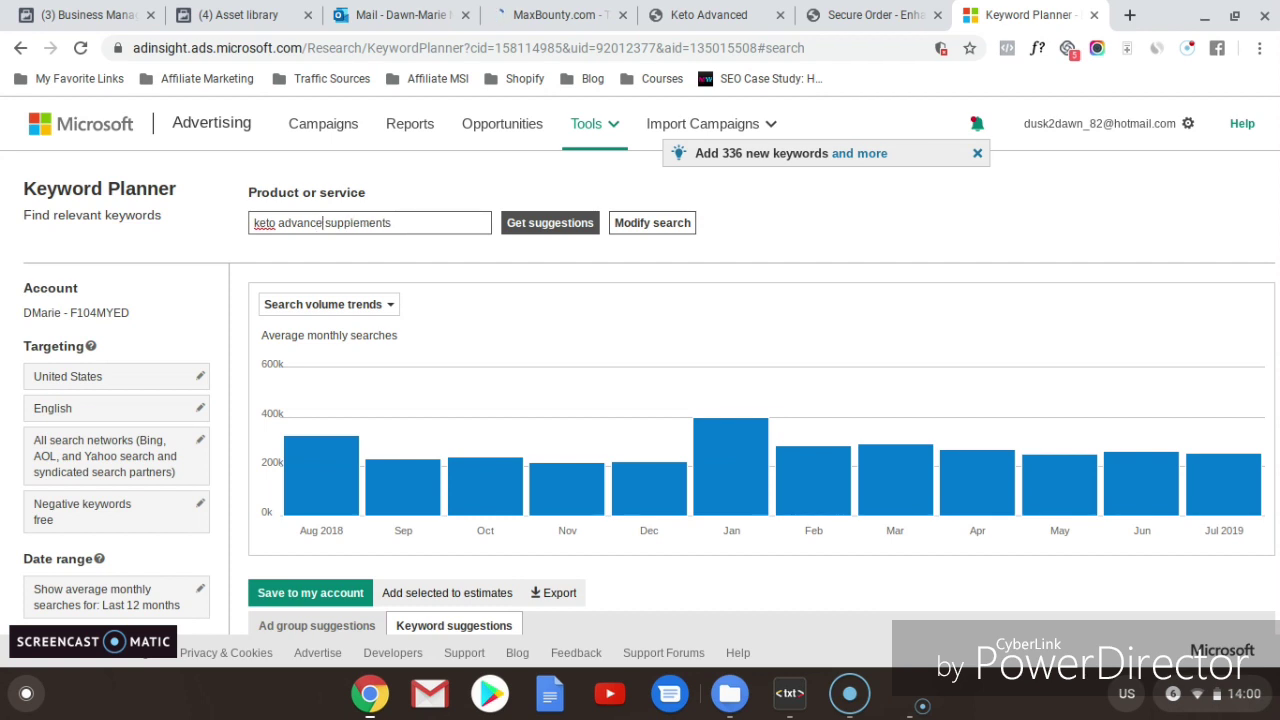
pyautogui.write('ss')
pyautogui.click(526, 226)
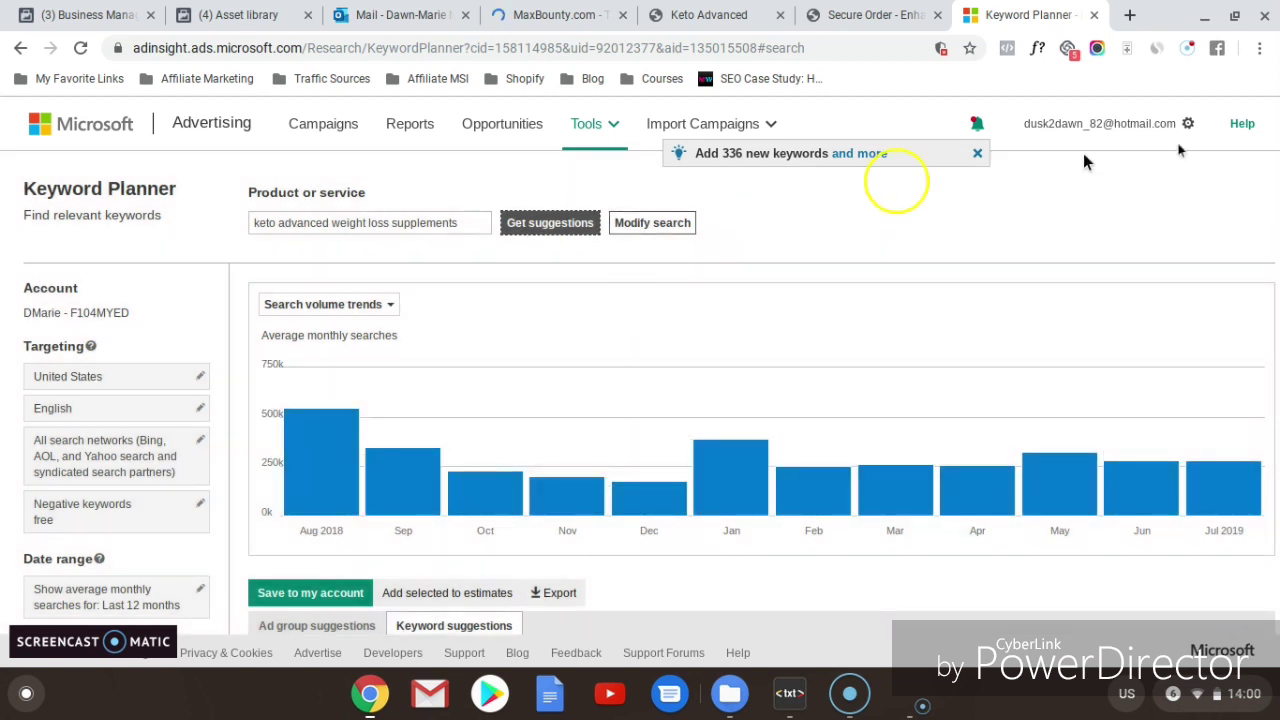
# Step: Examine the search volumes, competition and suggested bids of the keywords related to keto advanced weight loss supplements
pyautogui.moveTo(1274, 208); pyautogui.dragTo(1276, 341)
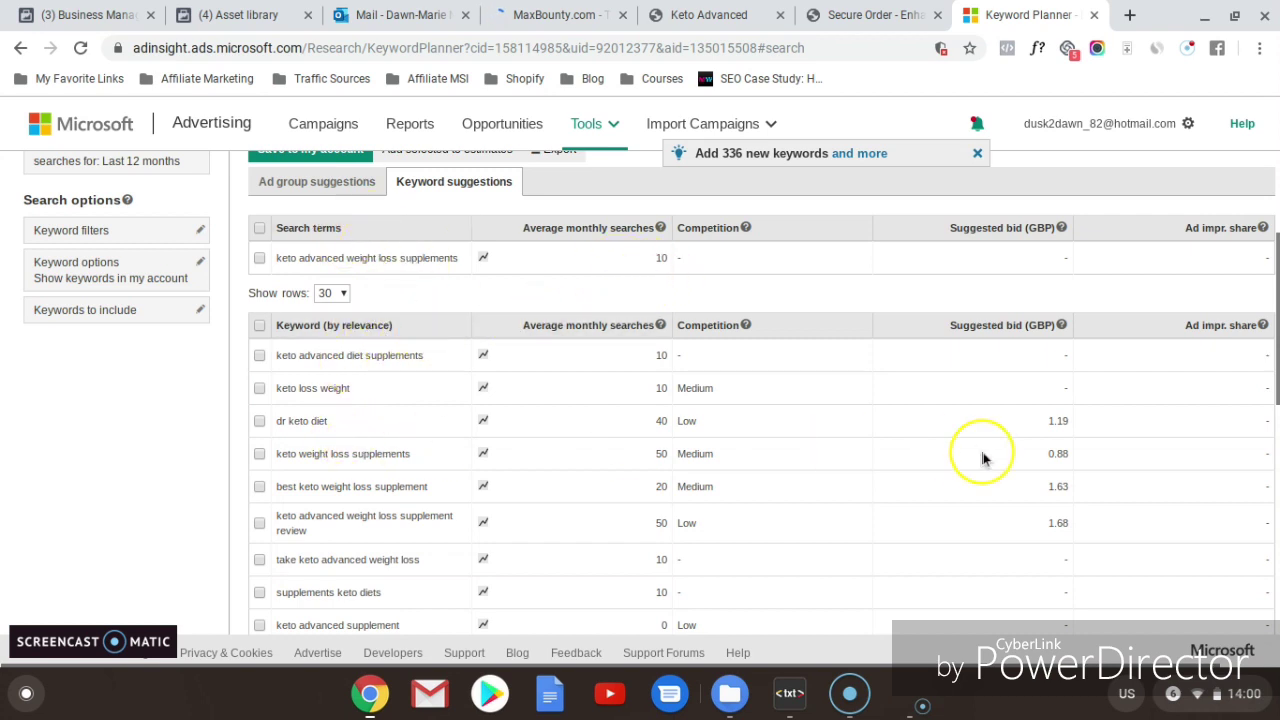
pyautogui.moveTo(1276, 378); pyautogui.dragTo(1276, 431)
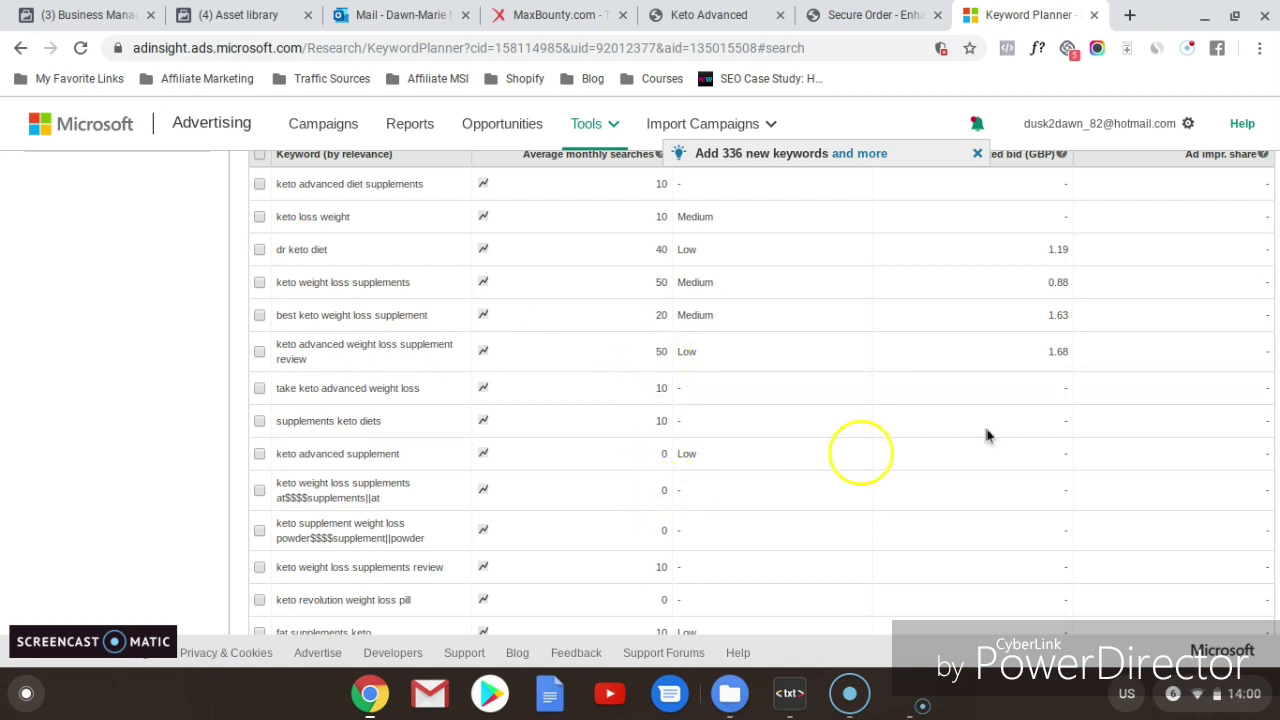
pyautogui.moveTo(1268, 355); pyautogui.dragTo(1276, 545)
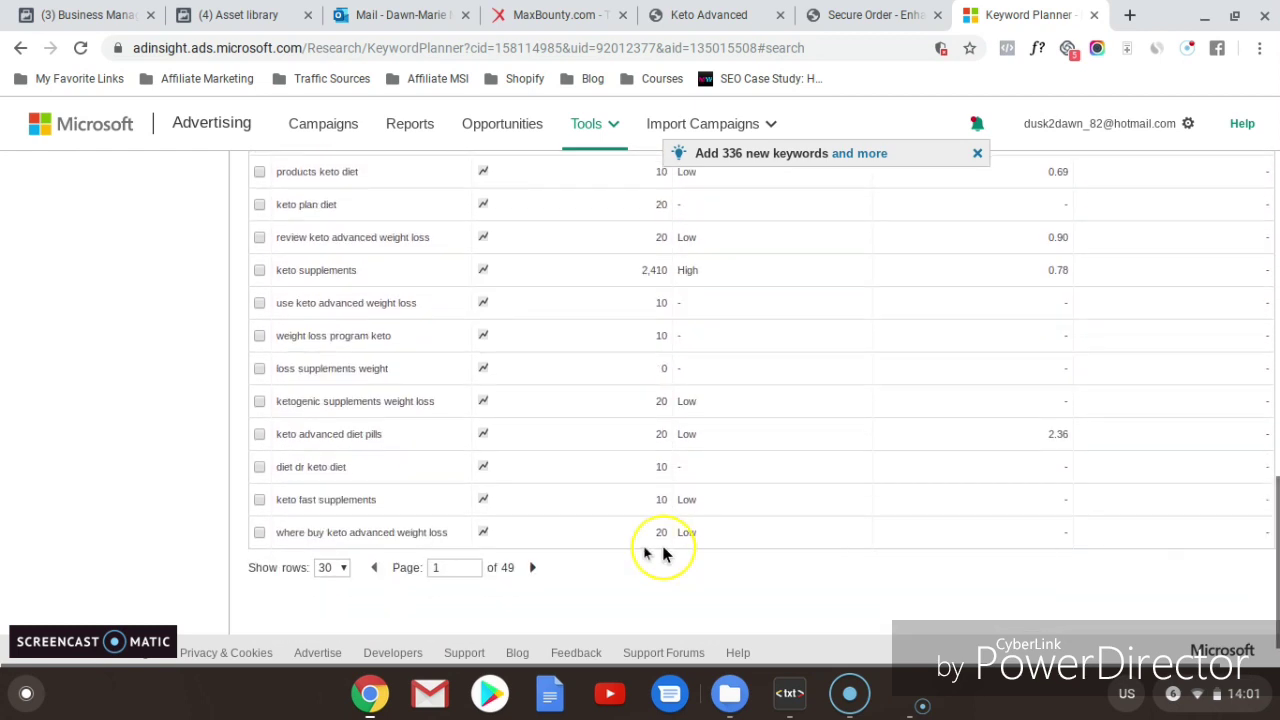
# Step: Display 50 keyword suggestions per page and review the extended list
pyautogui.click(341, 570)
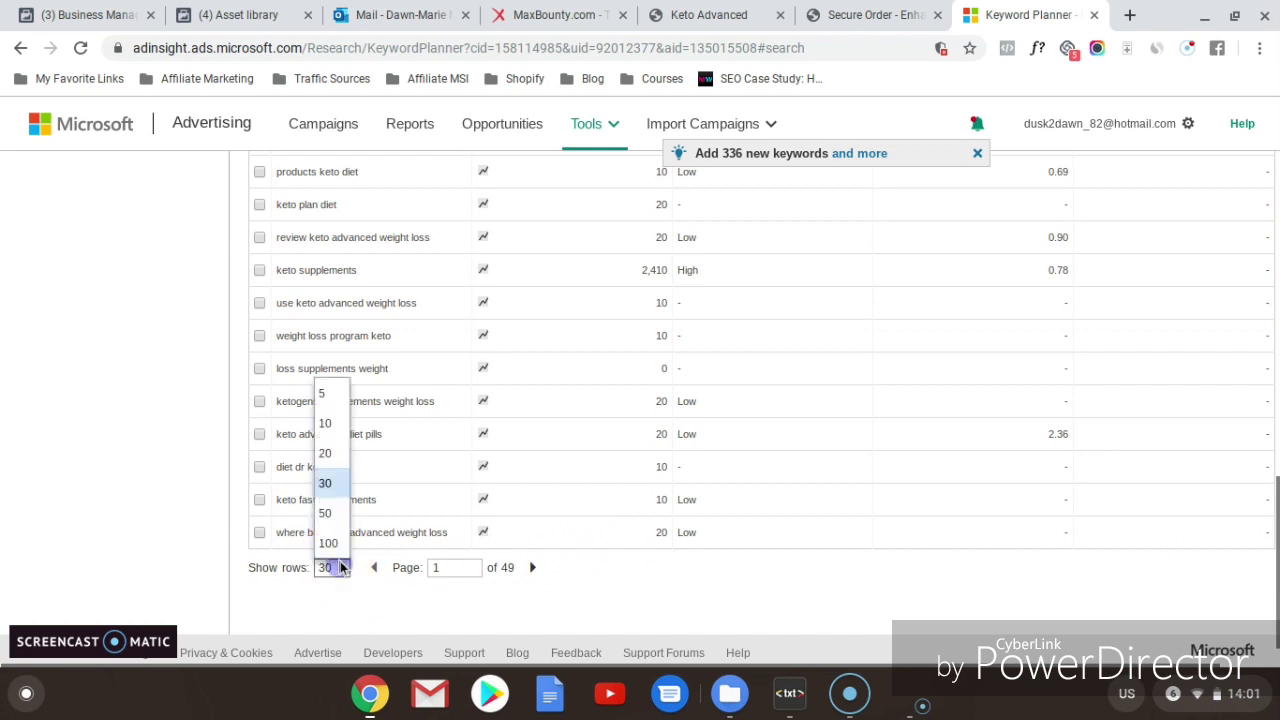
pyautogui.click(337, 515)
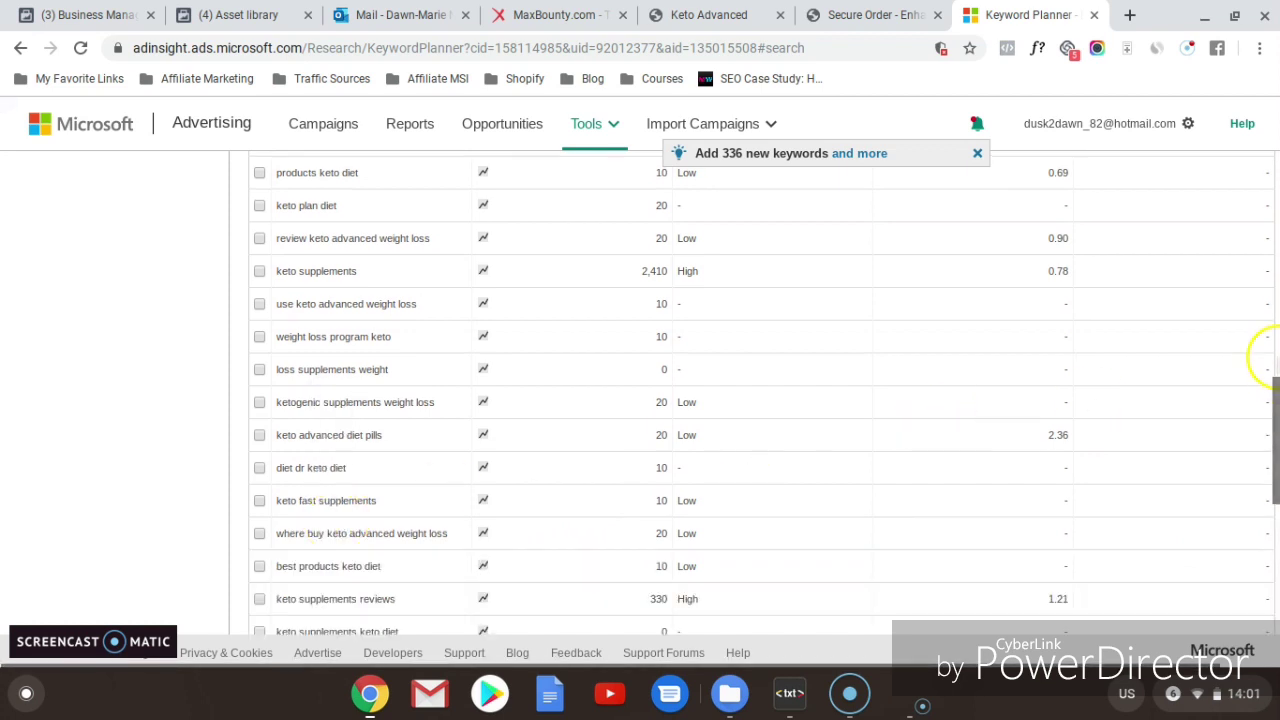
pyautogui.moveTo(1275, 403); pyautogui.dragTo(1275, 540)
pyautogui.click(505, 518)
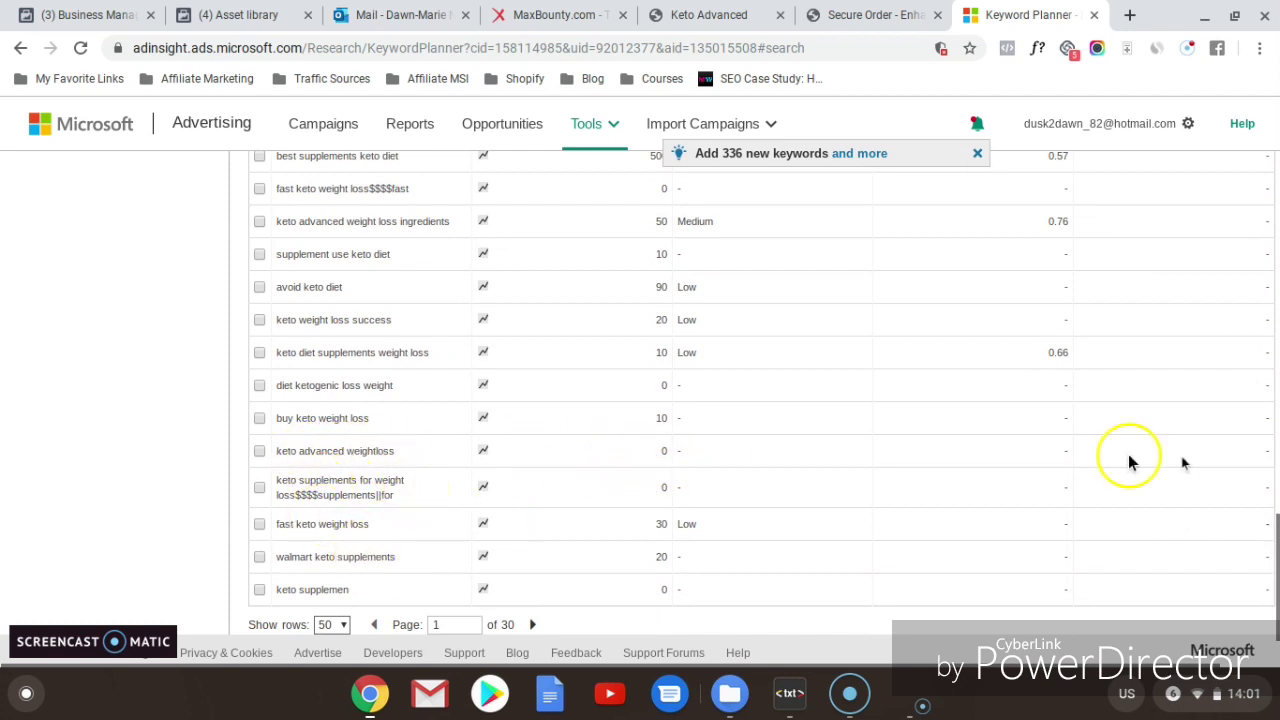
pyautogui.moveTo(1275, 530); pyautogui.dragTo(1276, 237)
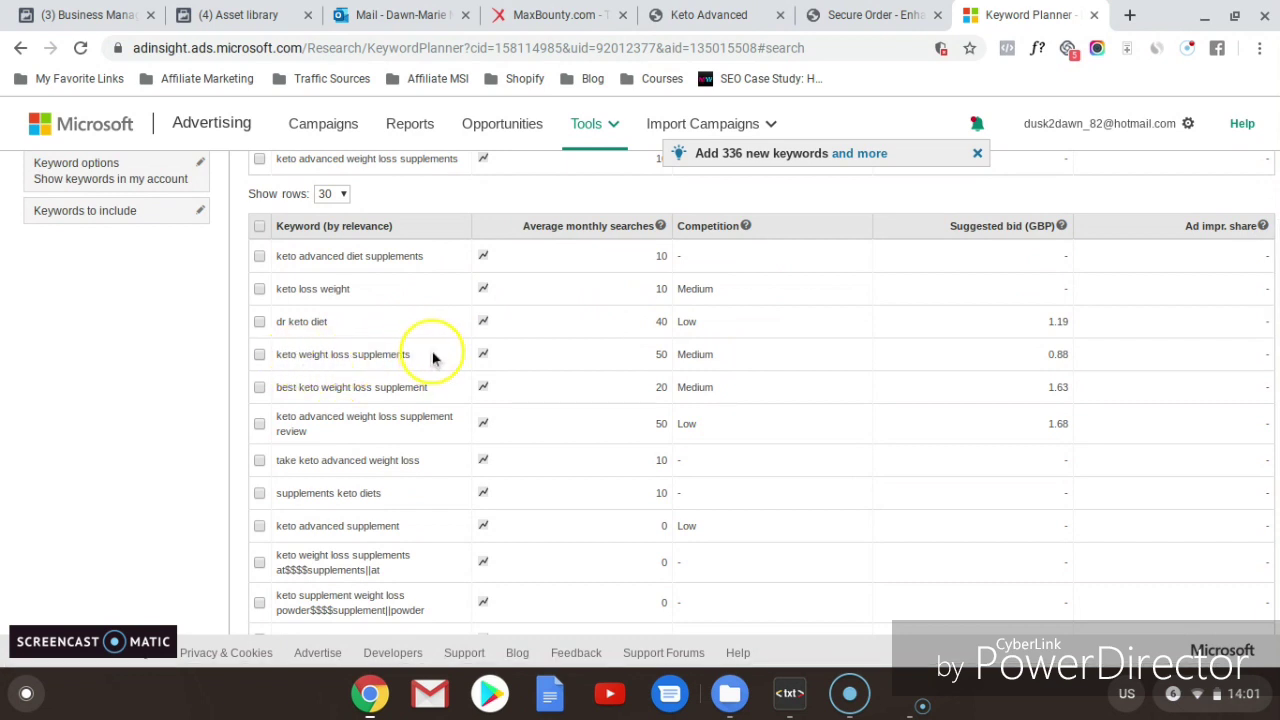
# Step: Copy the keyword "keto supplements" from the suggestions into a blank note in the Text app, and return to the keyword list
pyautogui.moveTo(1276, 314); pyautogui.dragTo(1276, 410)
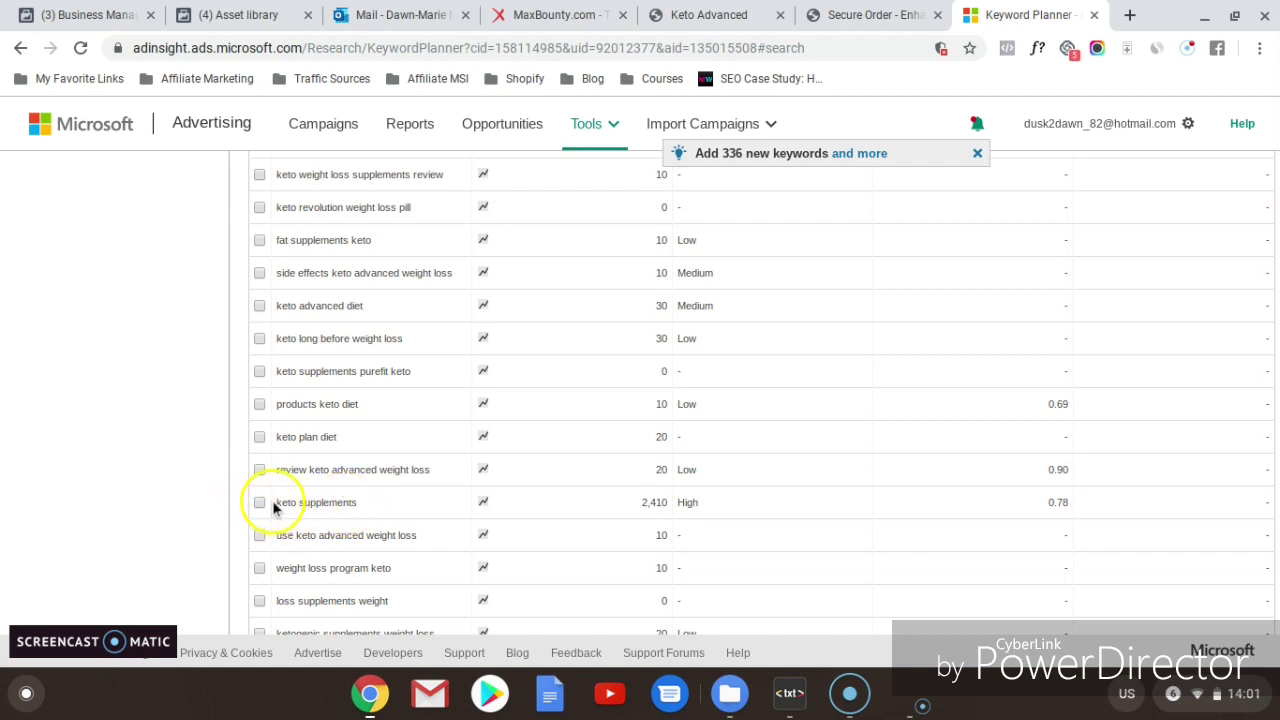
pyautogui.moveTo(362, 512); pyautogui.dragTo(263, 502)
pyautogui.hotkey('ctrl', 'c')
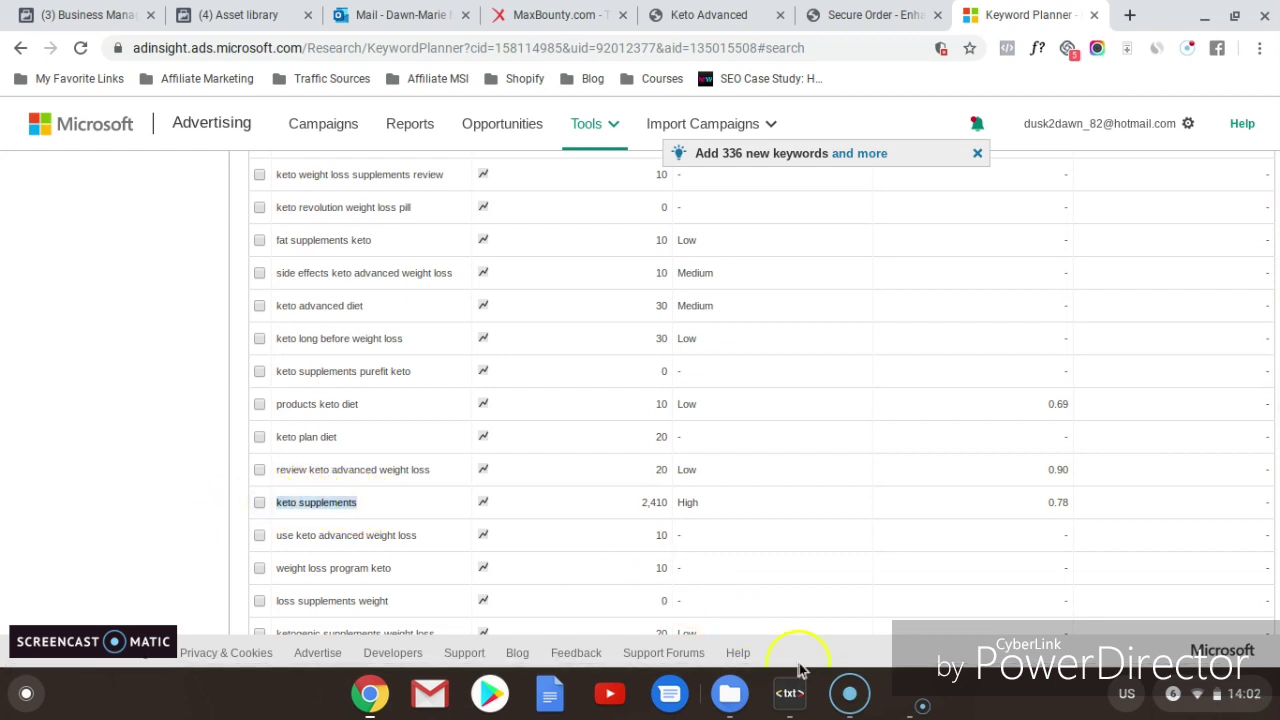
pyautogui.click(789, 693)
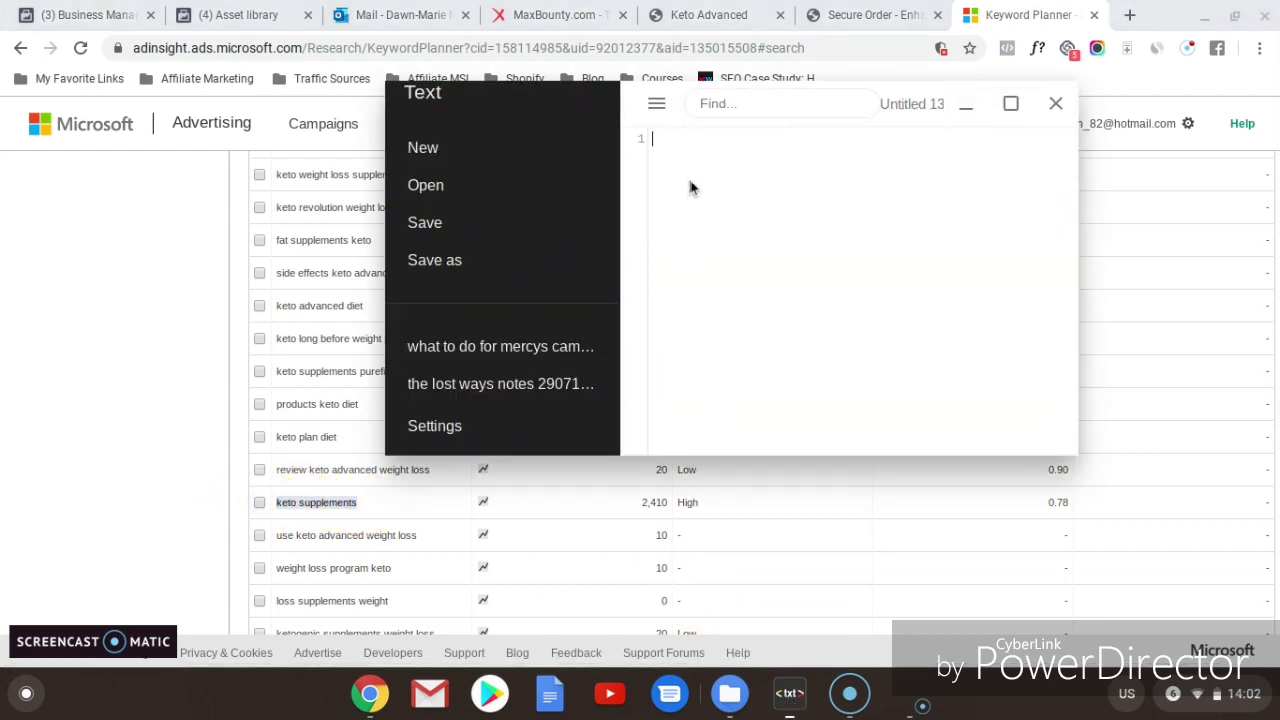
pyautogui.hotkey('ctrl', 'v')
pyautogui.click(968, 106)
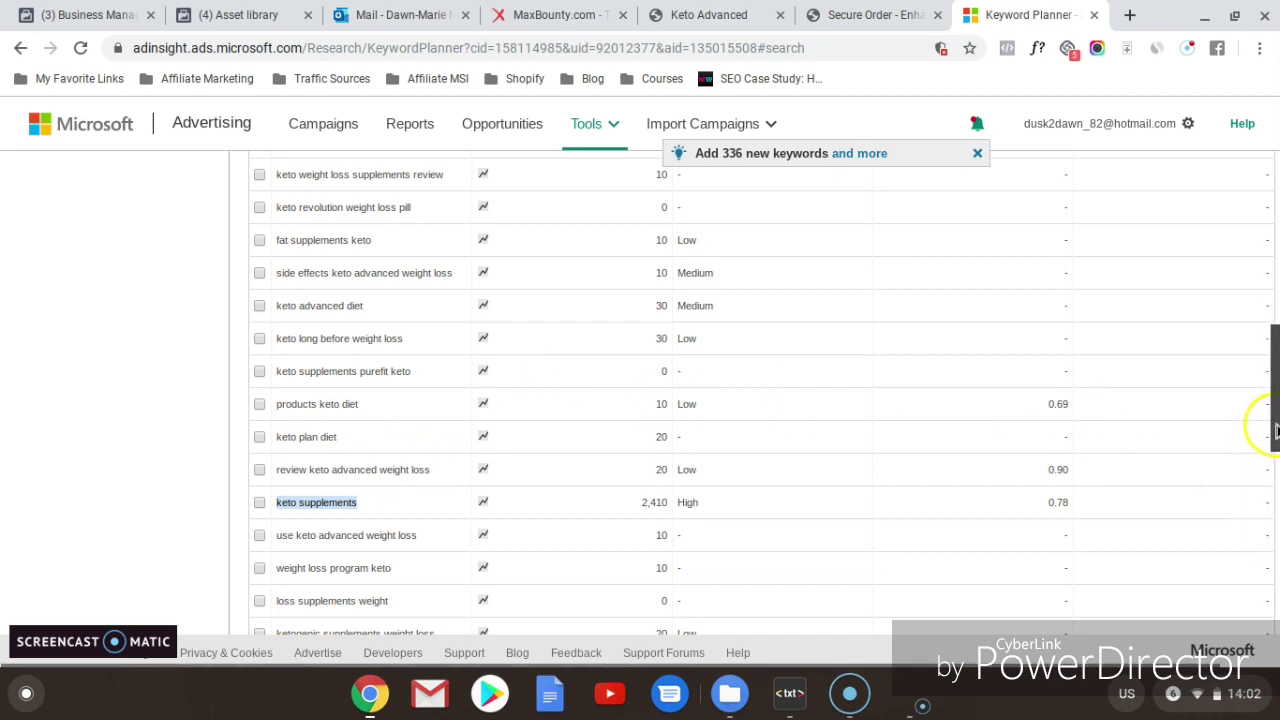
# Step: Add the suggested keyword "keto weight loss supplements" on a new line of the keyword note
pyautogui.scroll(1, 1266, 417)
pyautogui.moveTo(1276, 404); pyautogui.dragTo(1276, 340)
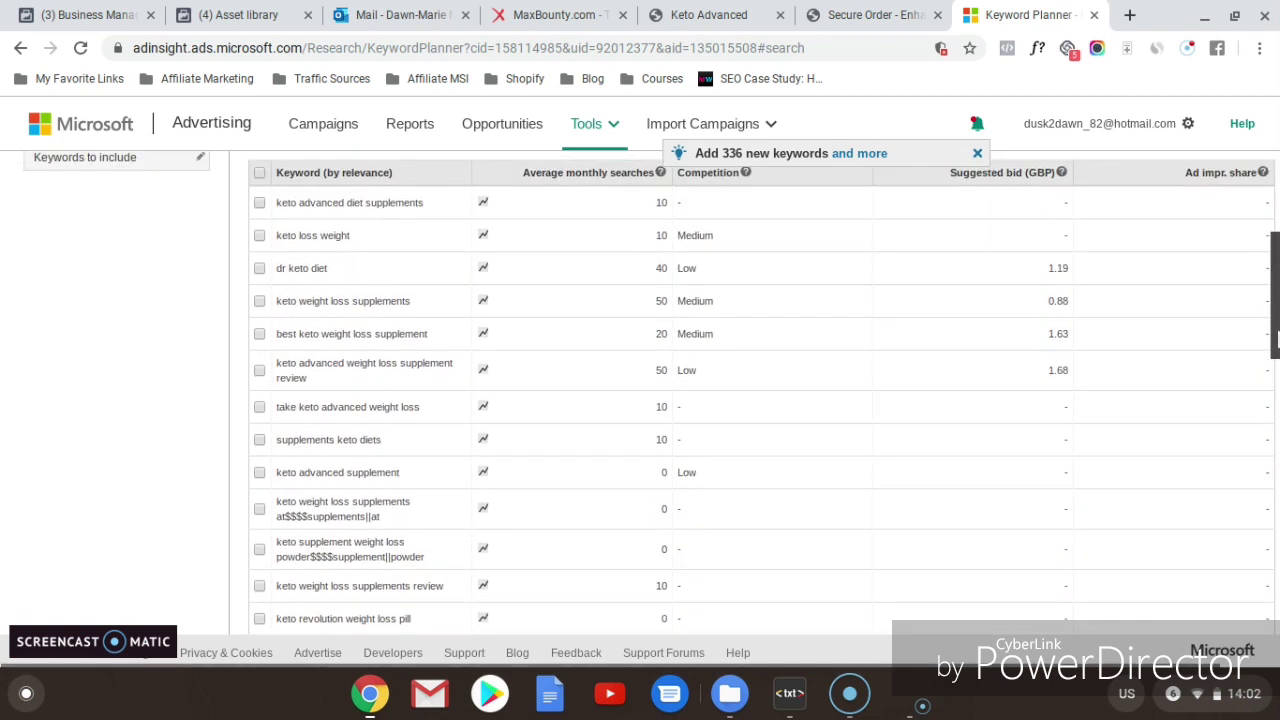
pyautogui.tripleClick(410, 302)
pyautogui.hotkey('ctrl', 'c')
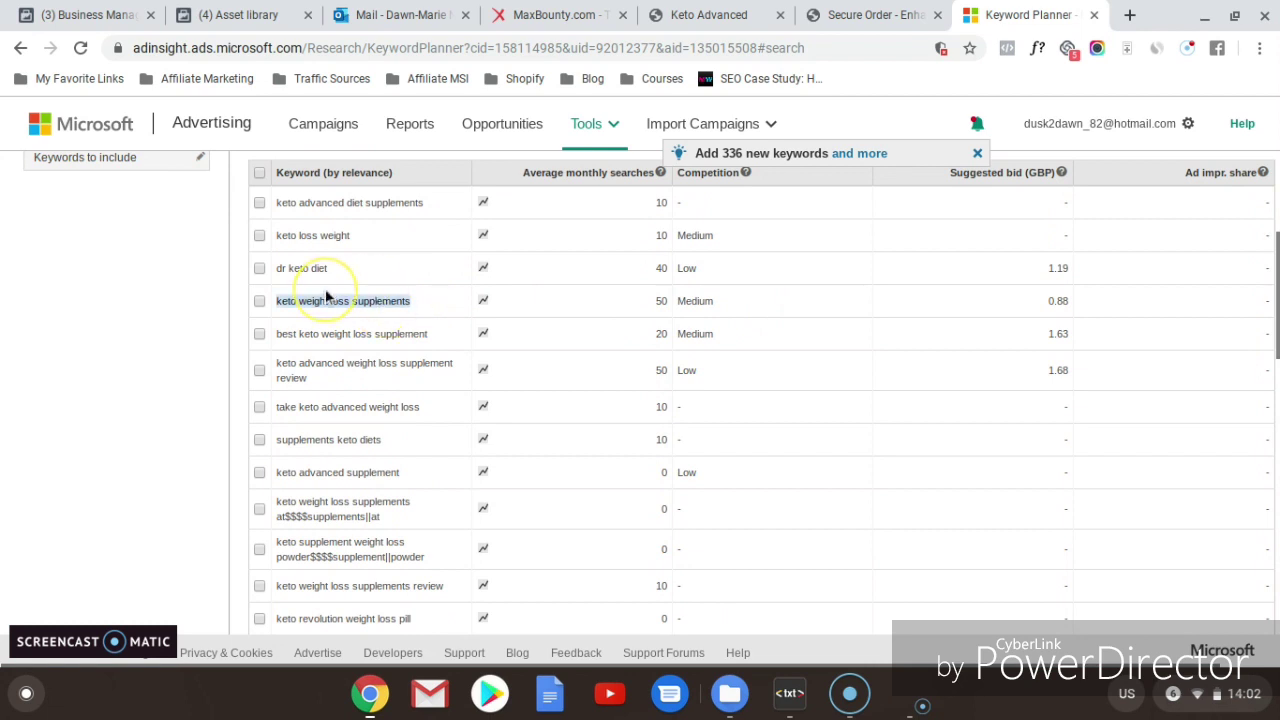
pyautogui.click(790, 693)
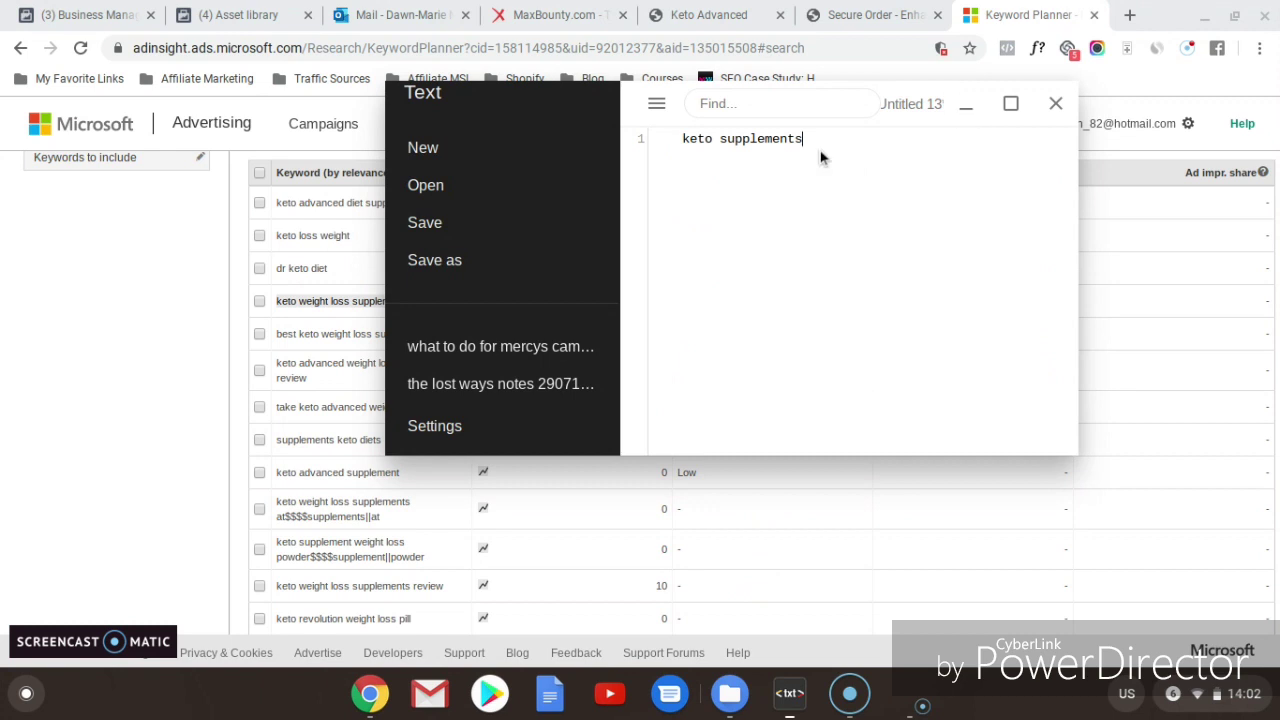
pyautogui.hotkey('ctrl', 'v')
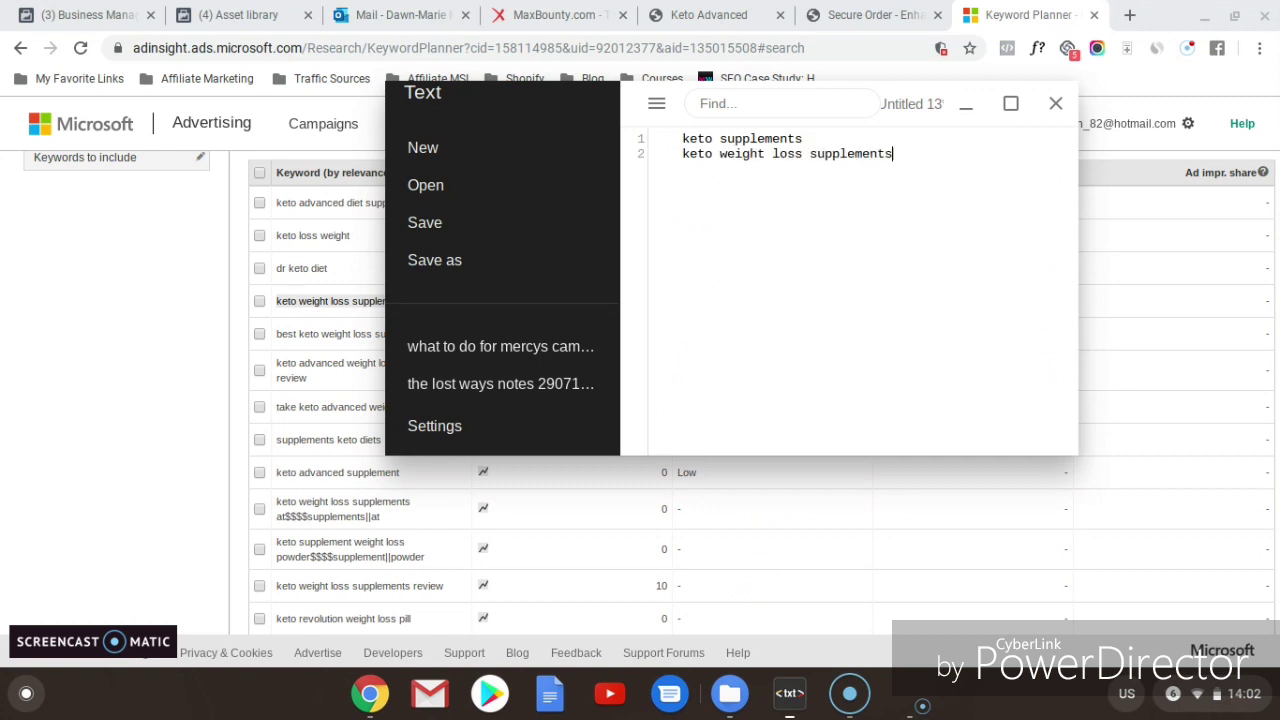
pyautogui.click(964, 116)
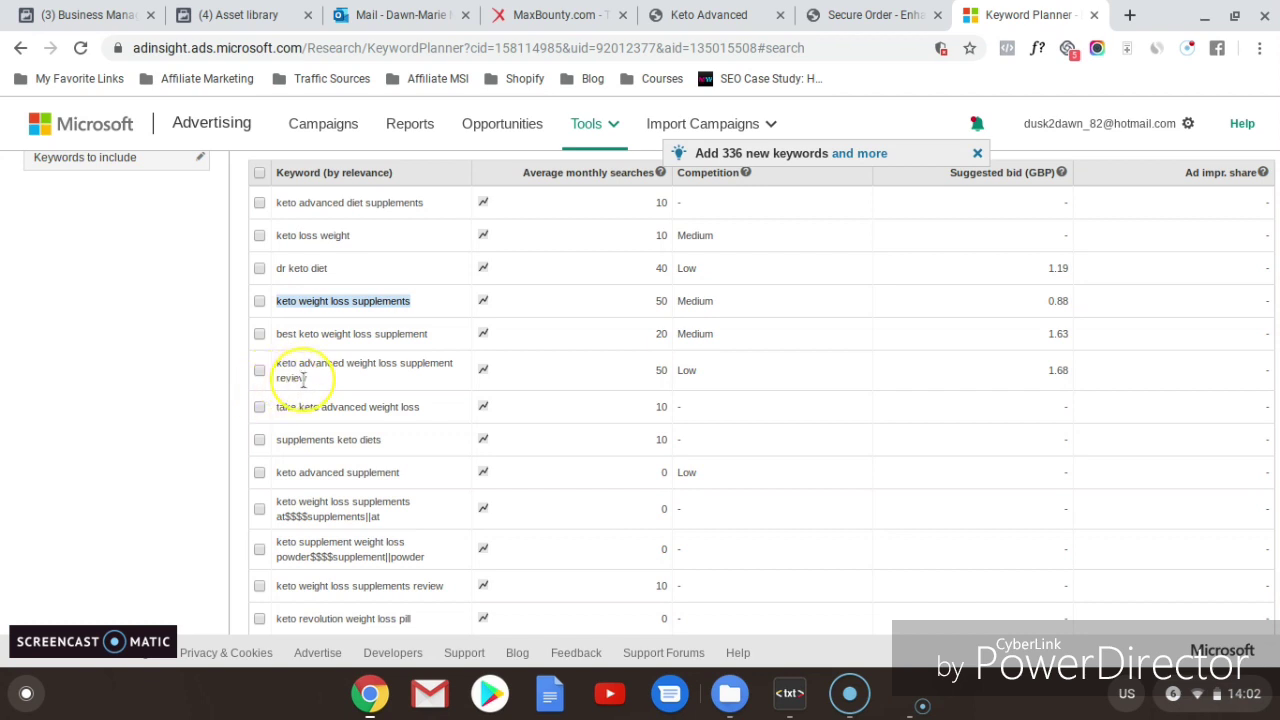
# Step: Add the suggested keyword "keto advanced weight loss supplement review" as the third line of the keyword note
pyautogui.moveTo(308, 381); pyautogui.dragTo(274, 370)
pyautogui.hotkey('ctrl', 'c')
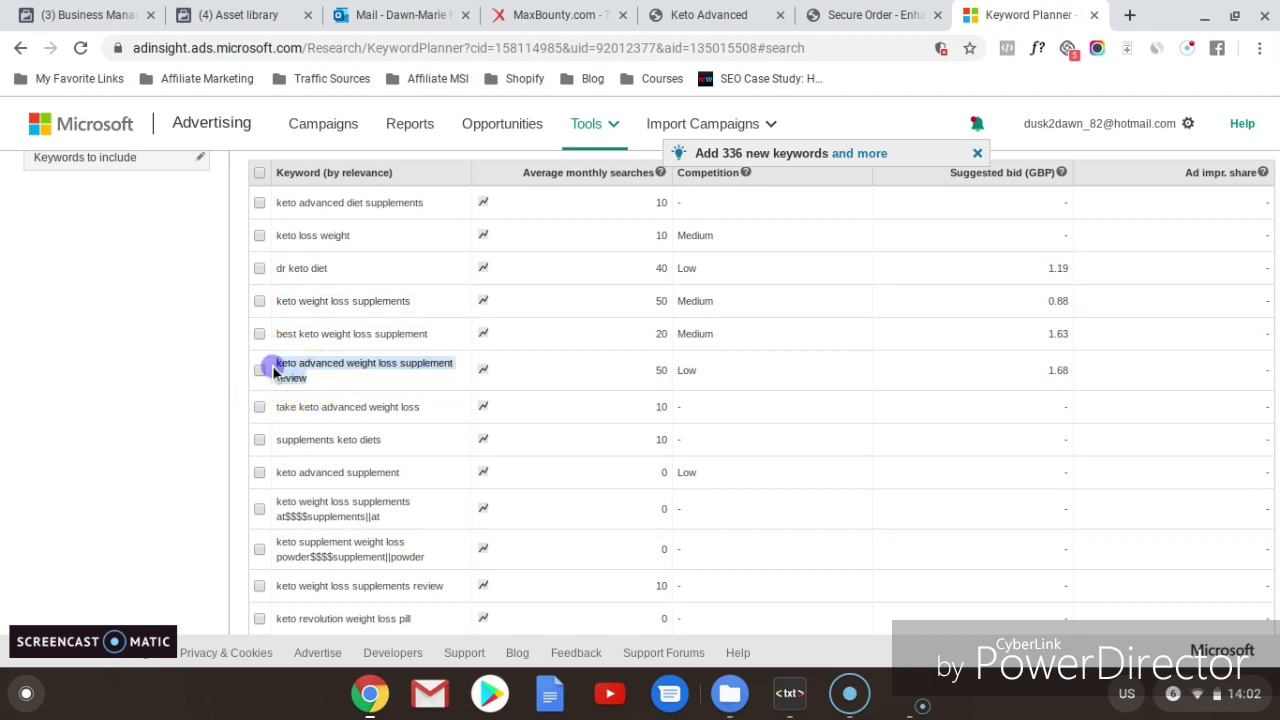
pyautogui.click(790, 693)
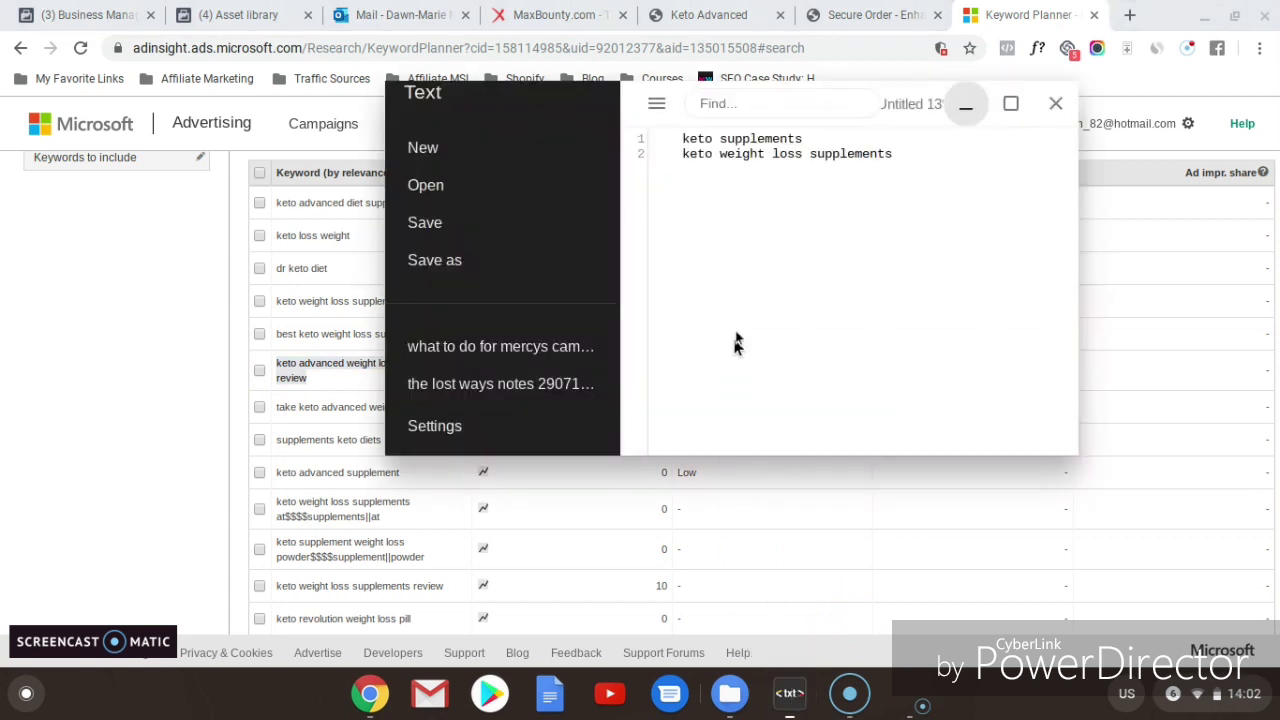
pyautogui.press('Return')
pyautogui.hotkey('ctrl', 'v')
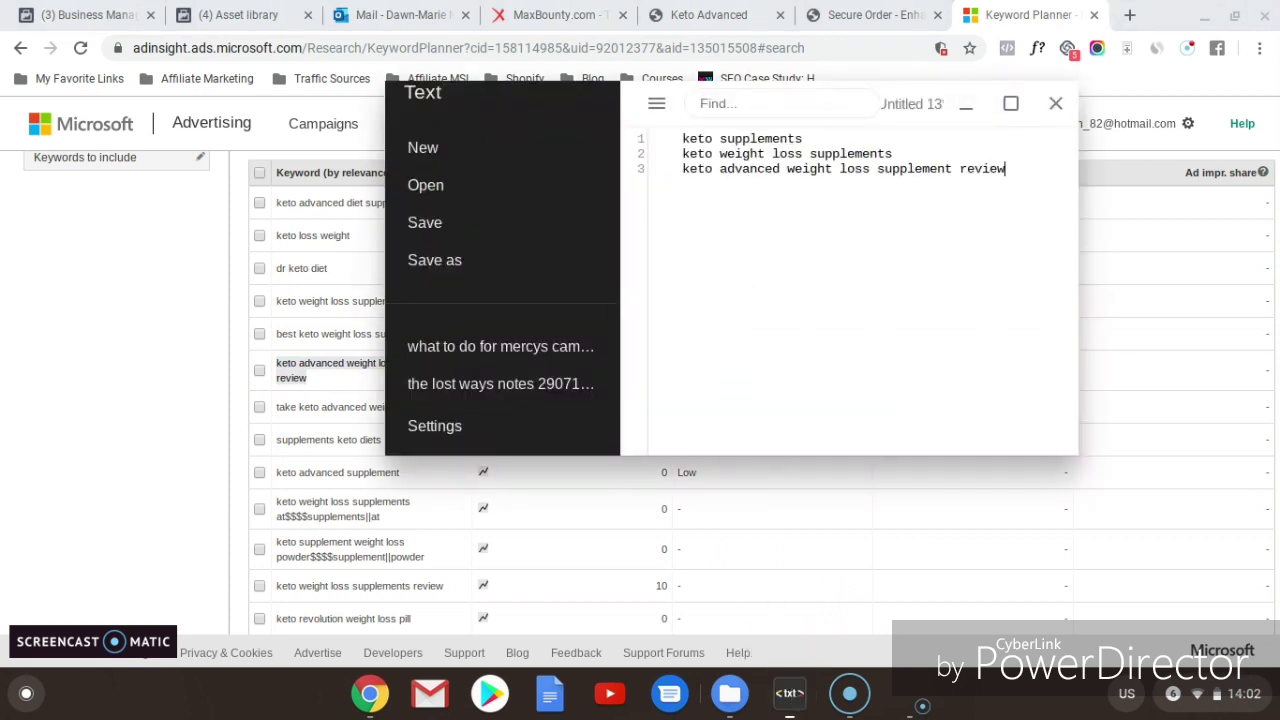
pyautogui.click(967, 106)
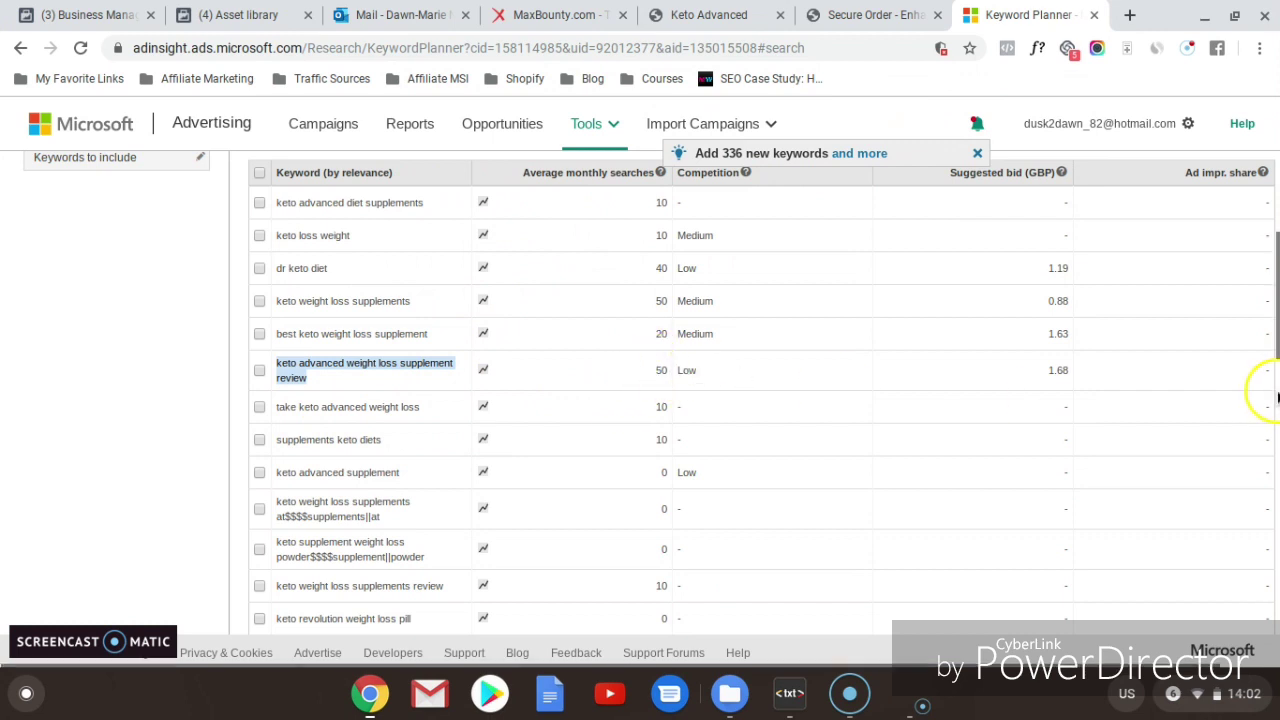
# Step: Copy "keto supplements" from farther down the suggestions onto the fourth line of the keyword note
pyautogui.moveTo(1275, 338); pyautogui.dragTo(1275, 402)
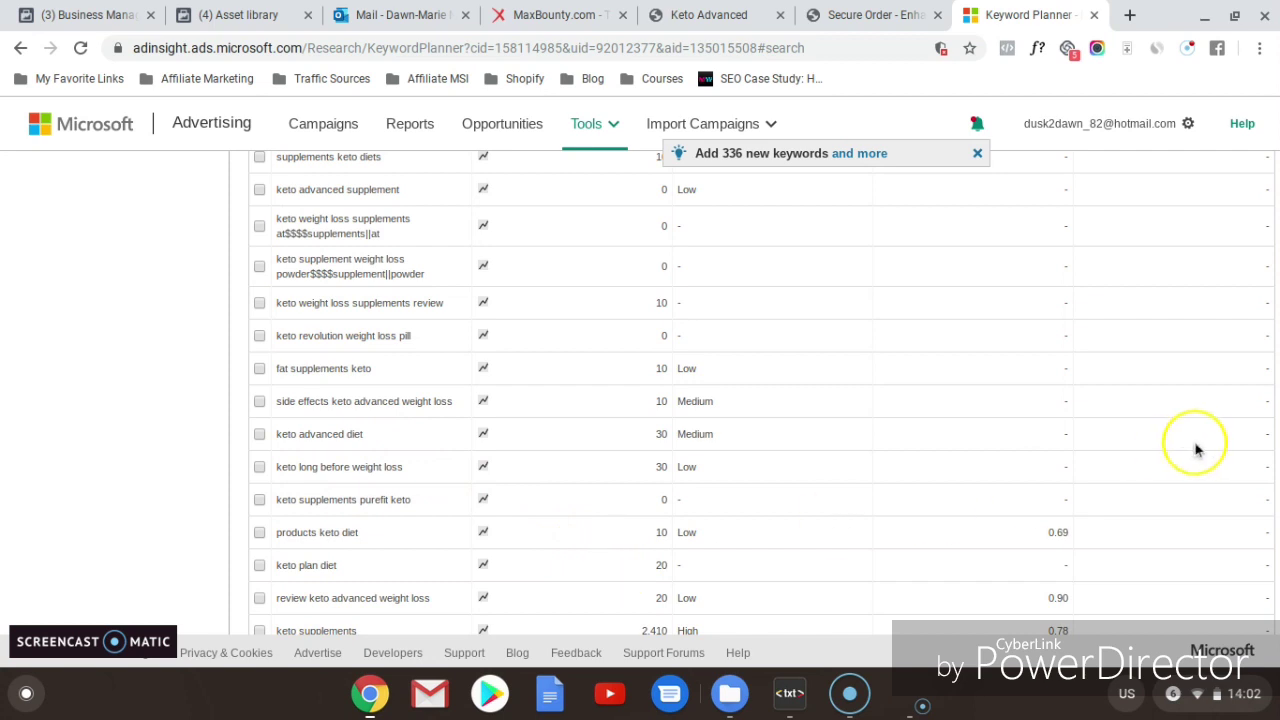
pyautogui.moveTo(1275, 375)
pyautogui.scroll(-3, 1275, 372)
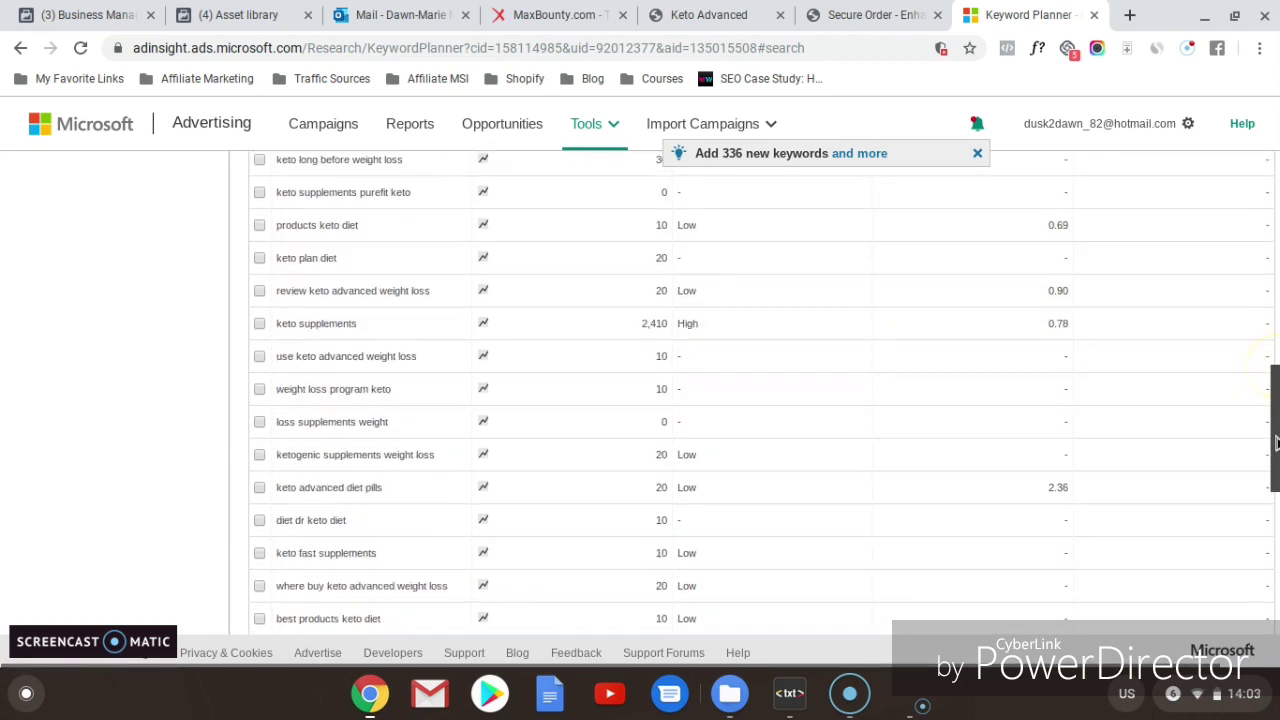
pyautogui.moveTo(363, 326); pyautogui.dragTo(277, 323)
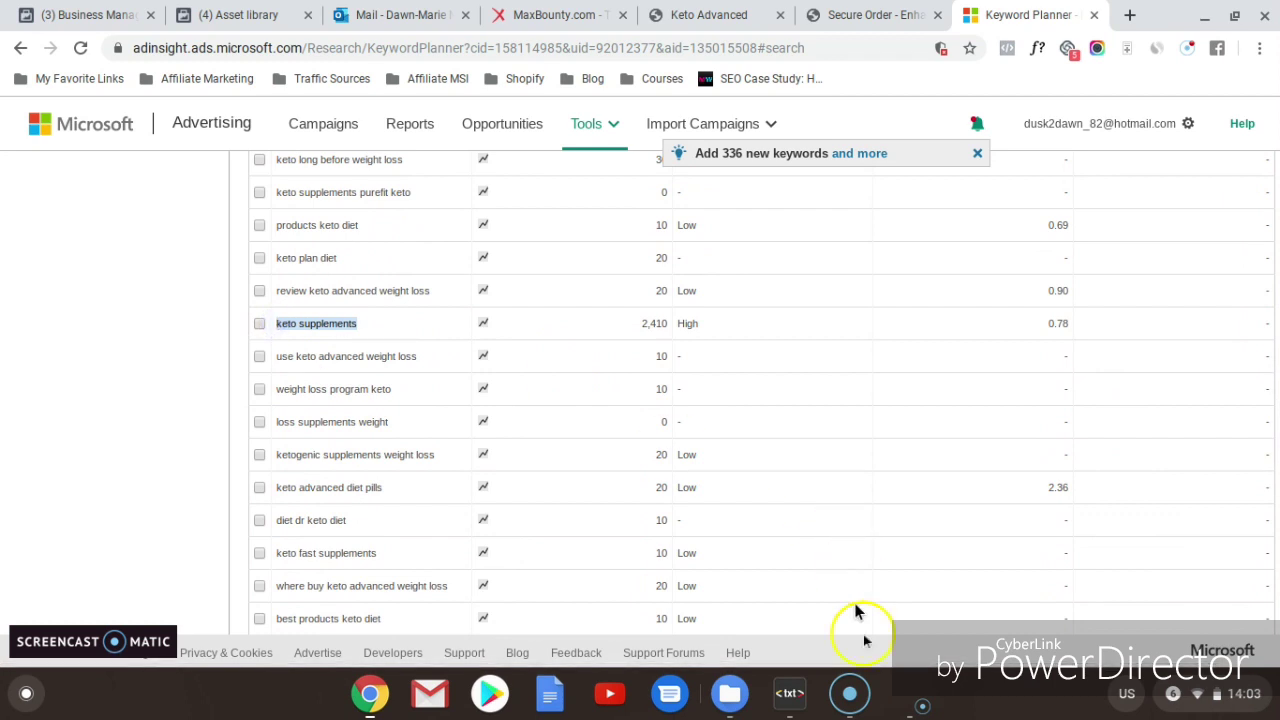
pyautogui.click(790, 693)
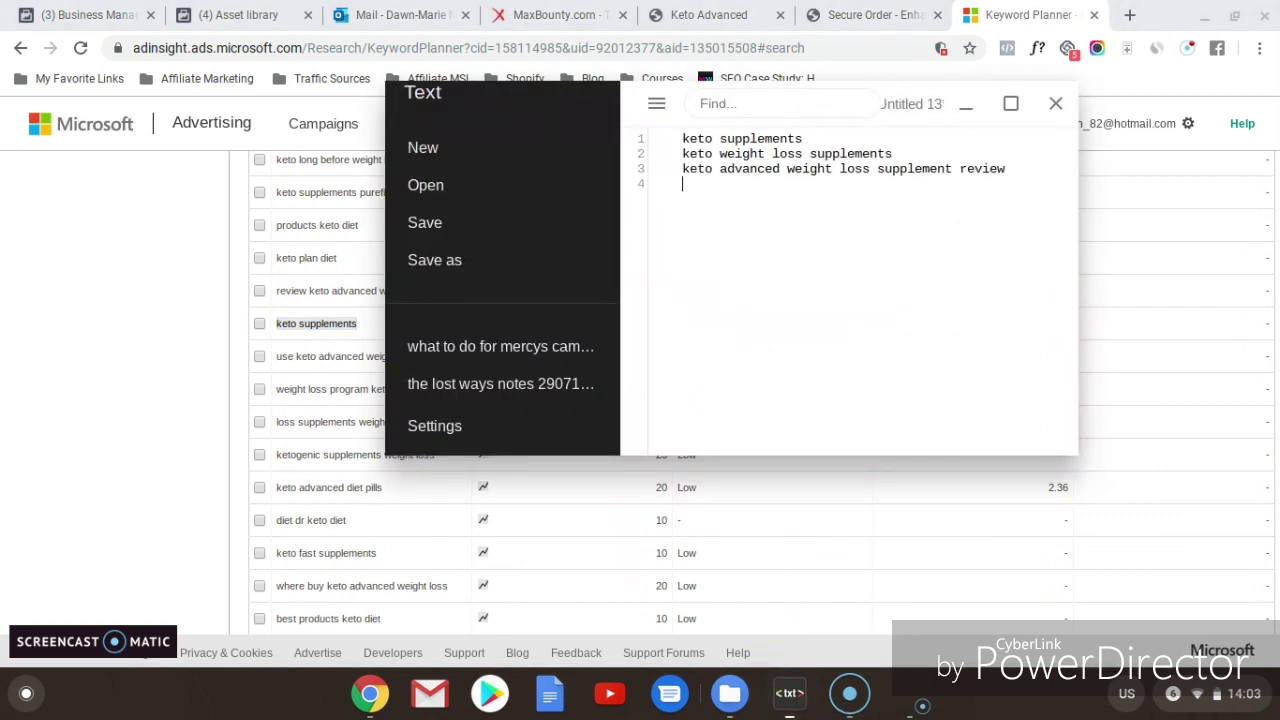
pyautogui.click(958, 105)
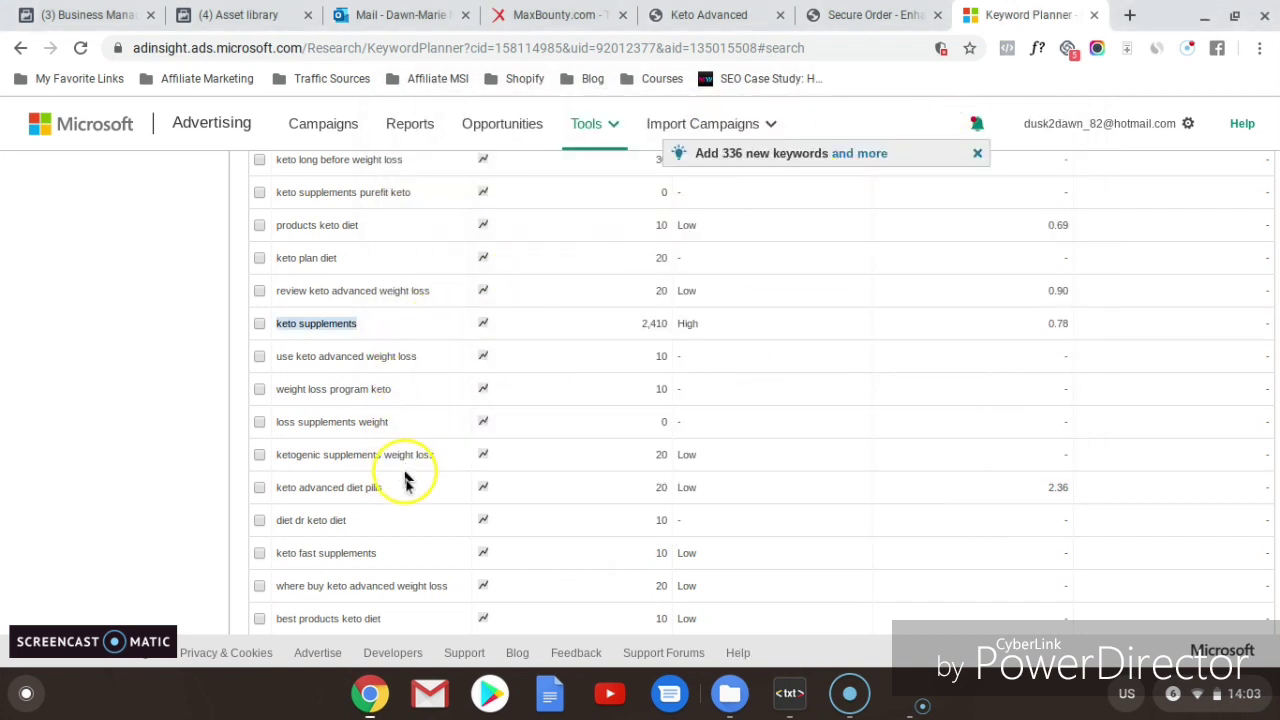
pyautogui.moveTo(1274, 425); pyautogui.dragTo(1274, 505)
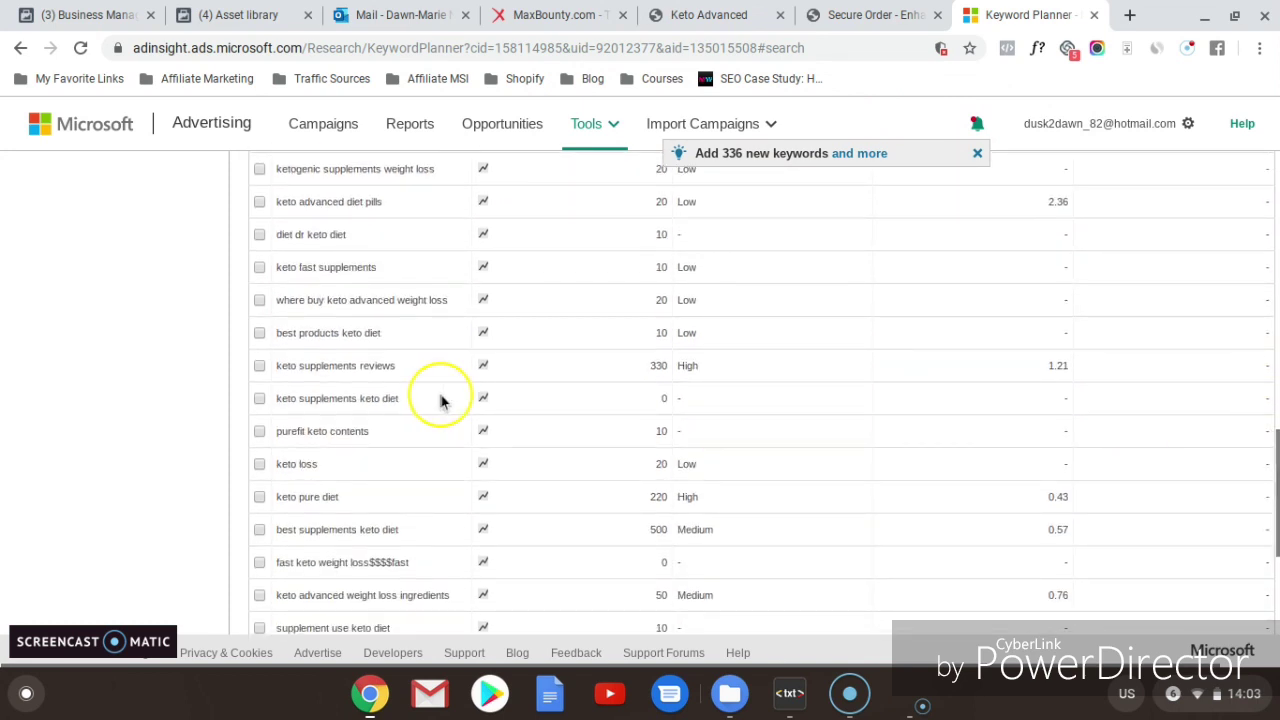
pyautogui.moveTo(455, 307); pyautogui.dragTo(279, 302)
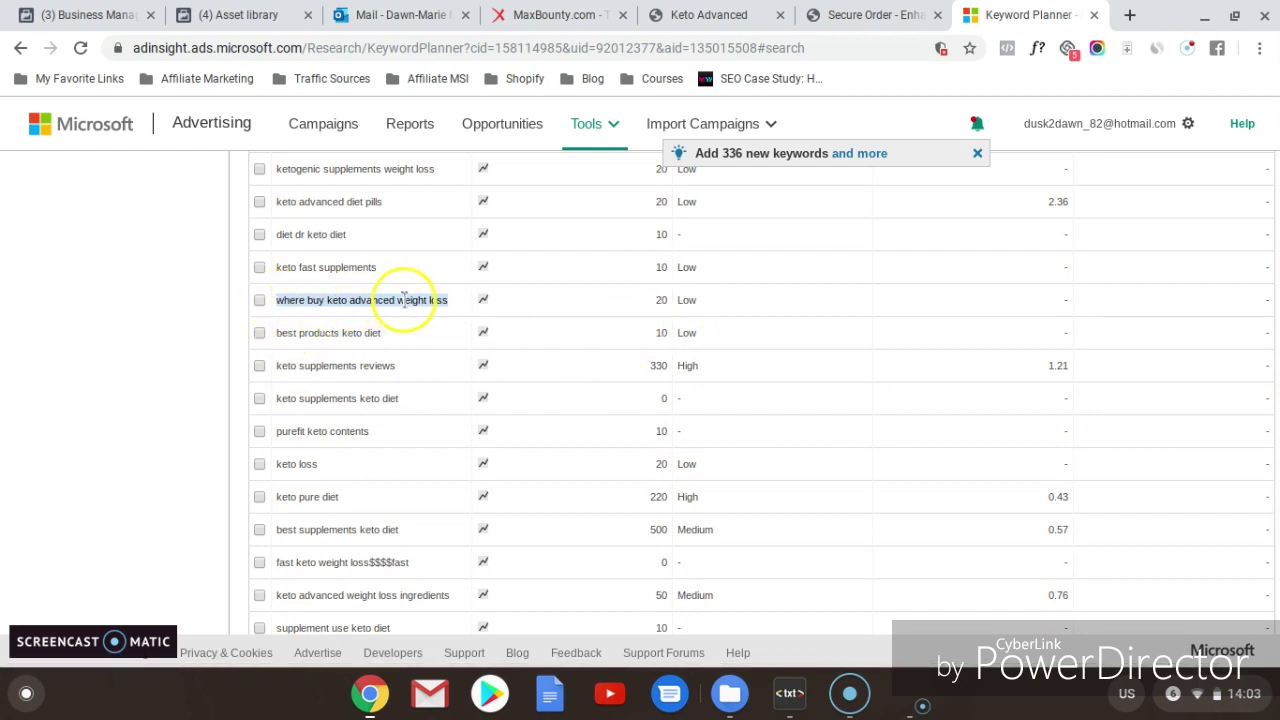
pyautogui.click(795, 698)
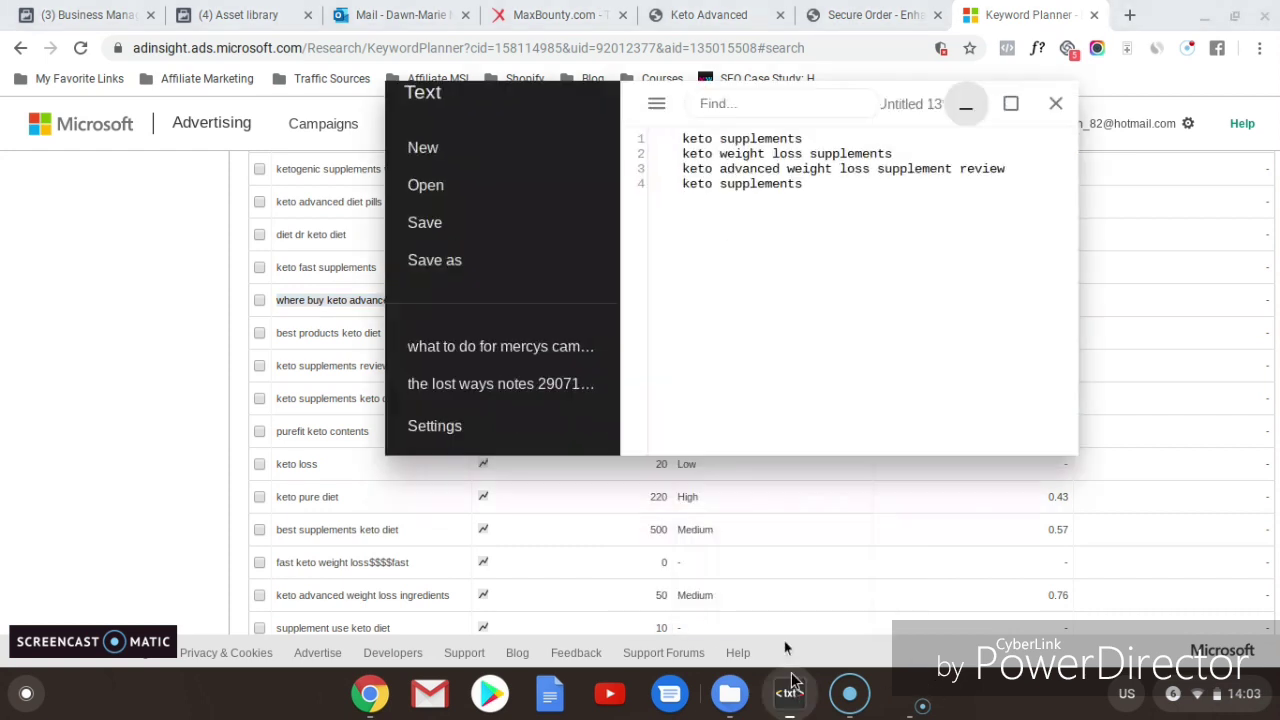
pyautogui.hotkey('alt', '-')
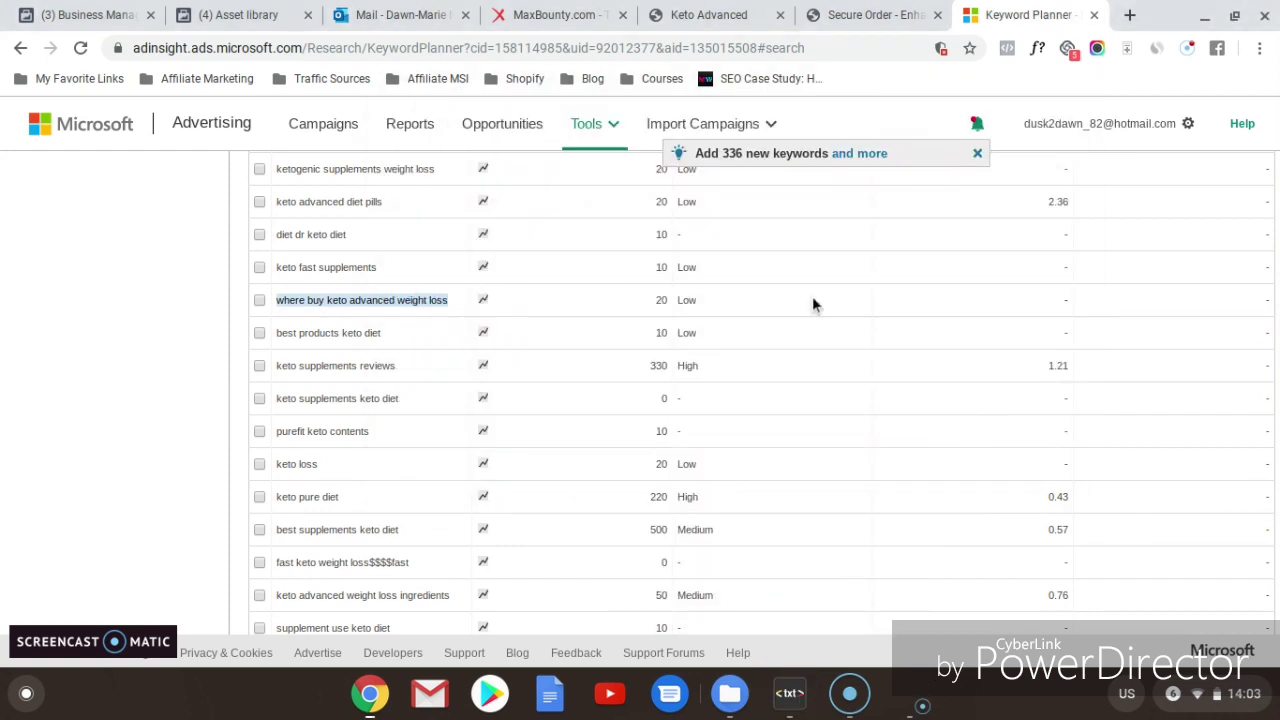
pyautogui.click(792, 693)
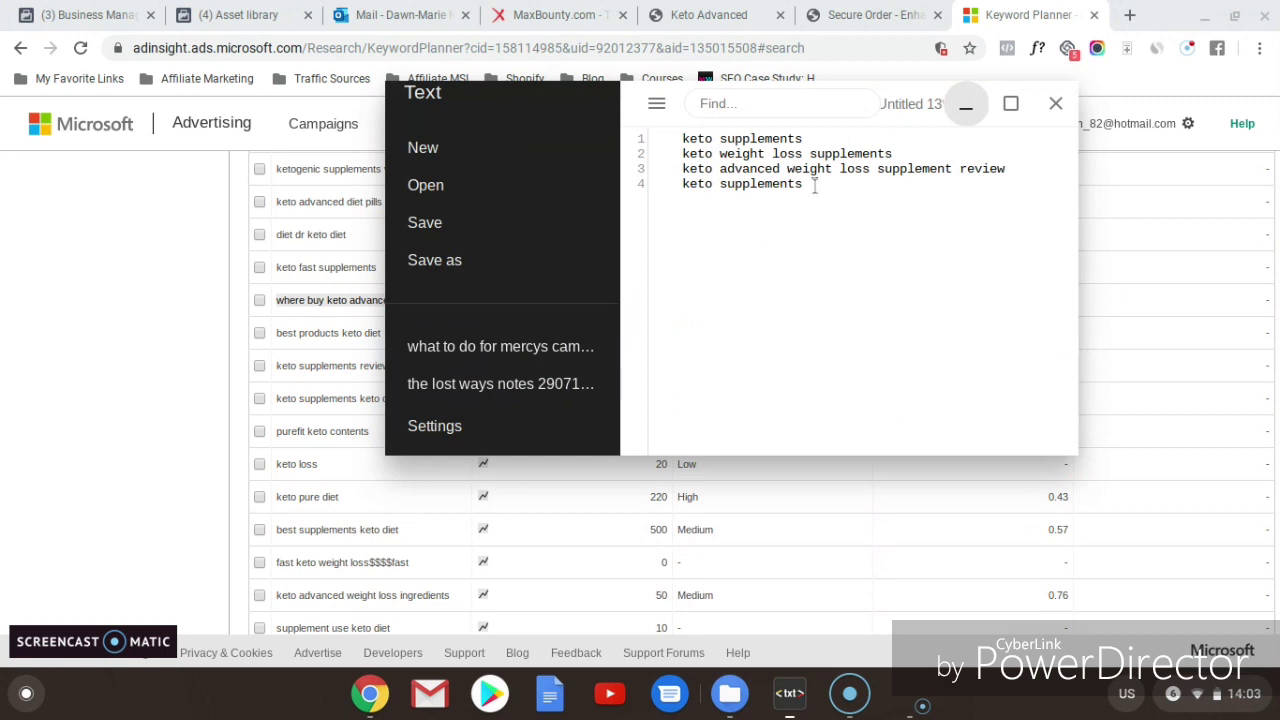
pyautogui.hotkey('alt', '-')
pyautogui.click(605, 492)
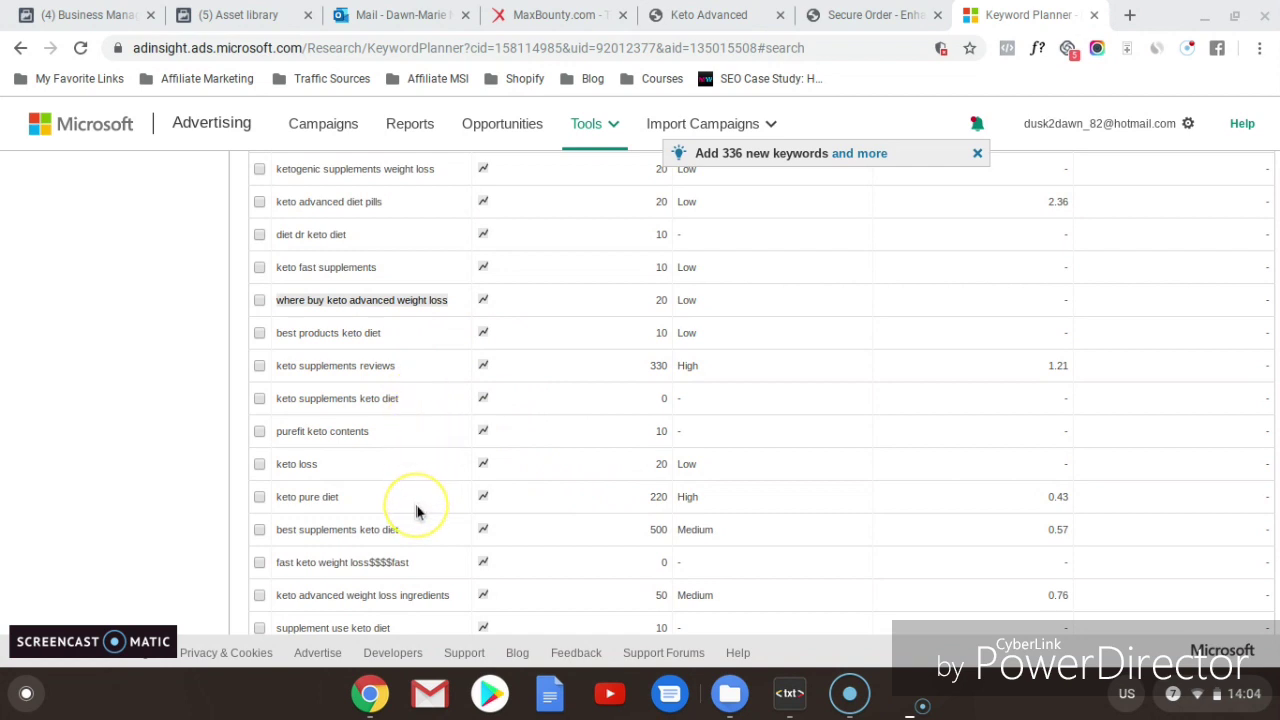
# Step: Copy the suggested keyword "best supplements keto diet" onto the fifth line of the keyword note
pyautogui.click(412, 537)
pyautogui.moveTo(412, 537); pyautogui.dragTo(278, 531)
pyautogui.hotkey('ctrl', 'c')
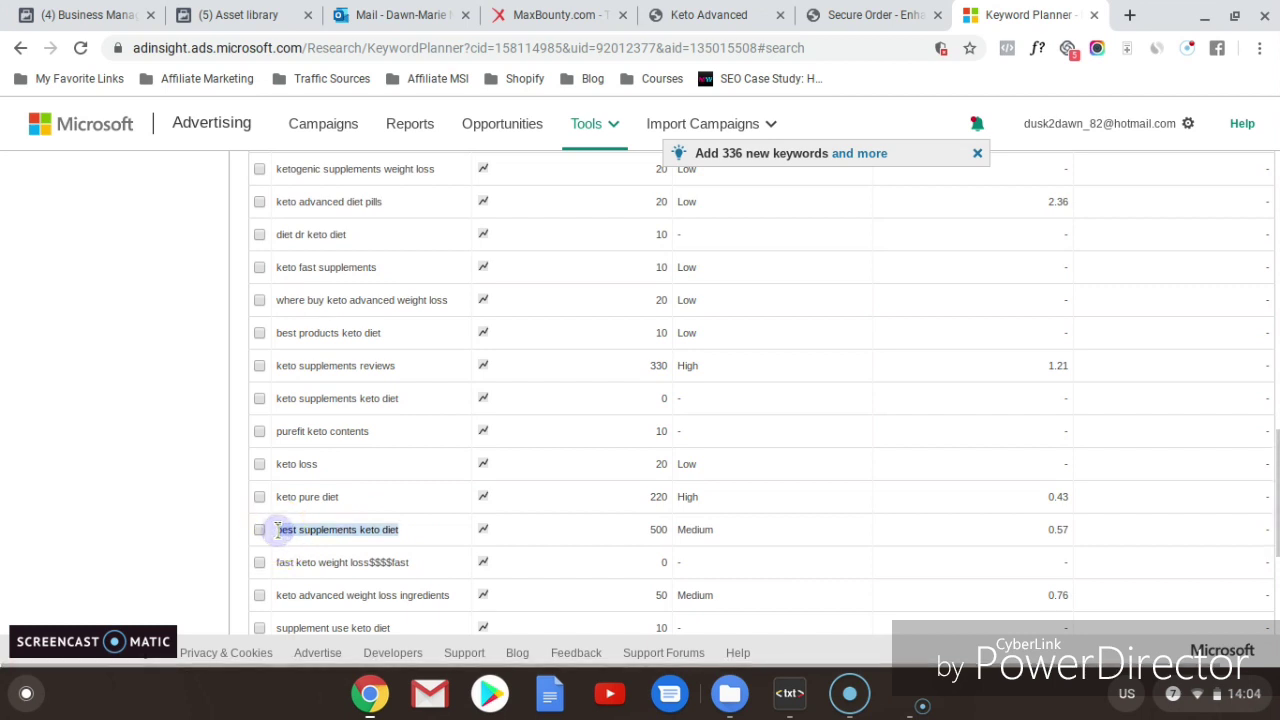
pyautogui.moveTo(378, 536); pyautogui.dragTo(787, 680)
pyautogui.click(792, 694)
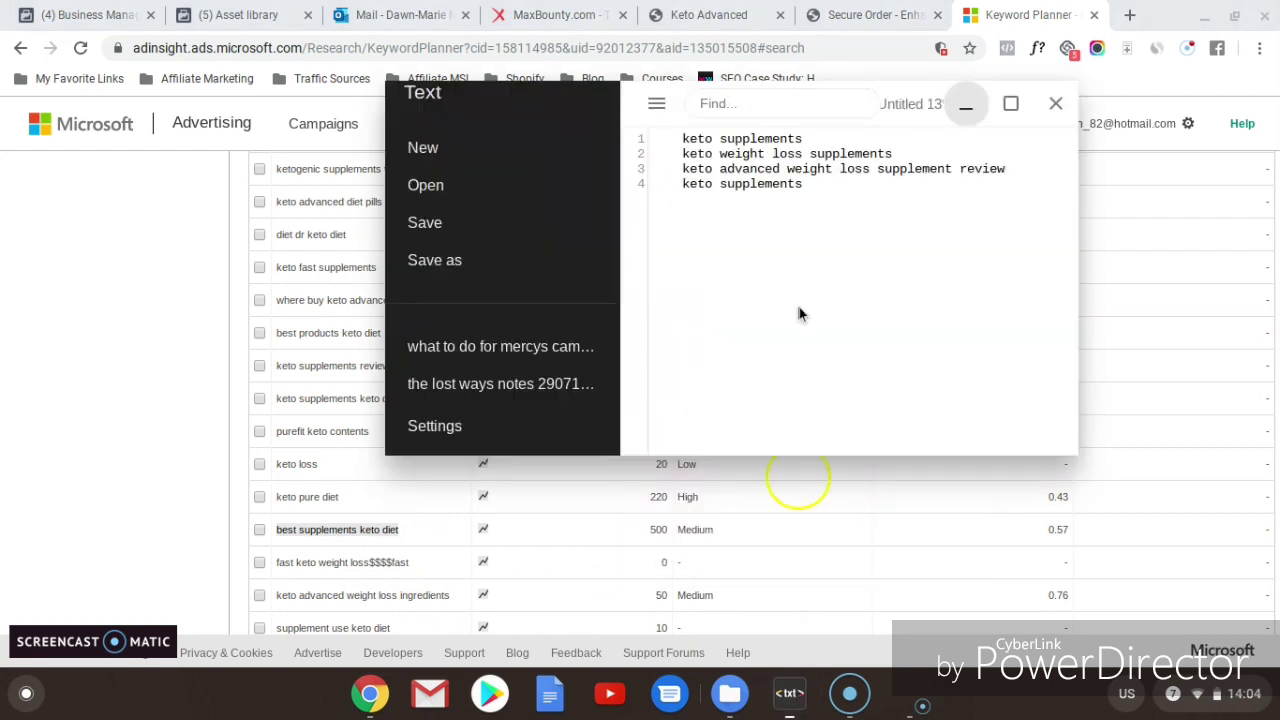
pyautogui.click(811, 190)
pyautogui.hotkey('ctrl', 'v')
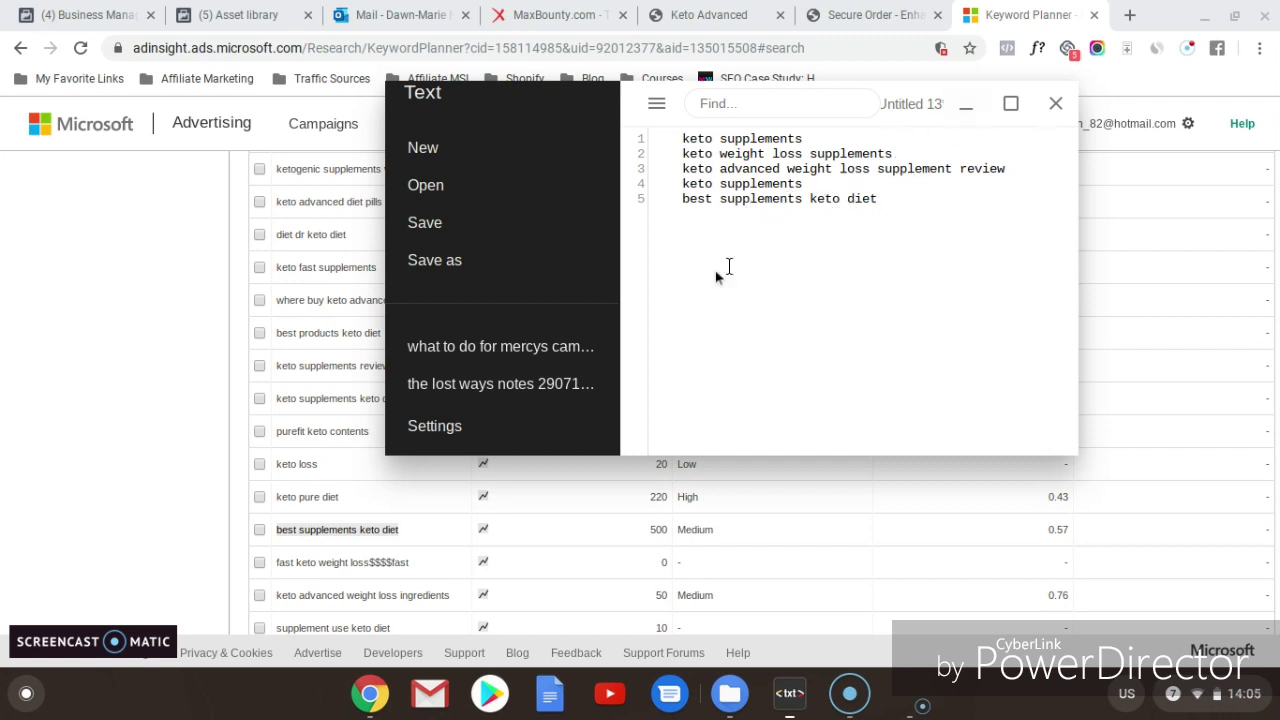
pyautogui.click(965, 110)
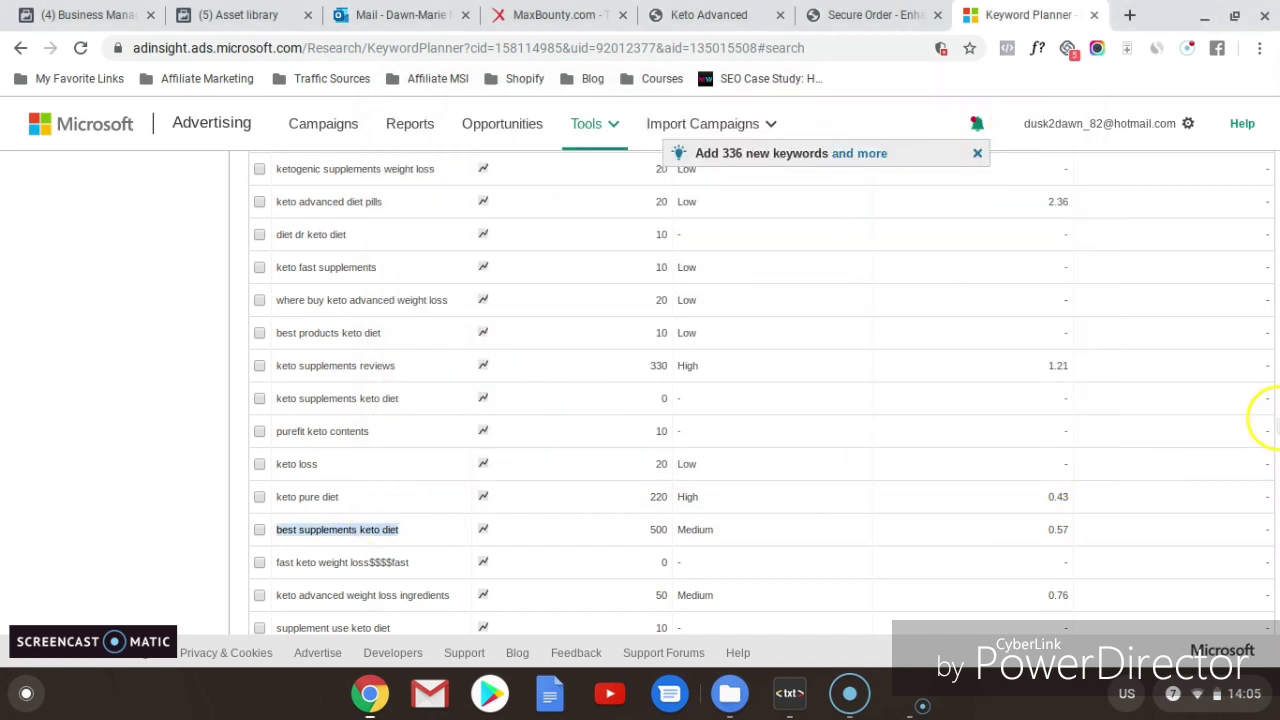
# Step: Review the remaining keyword suggestions and check the keywords collected in the note
pyautogui.moveTo(1274, 451); pyautogui.dragTo(1275, 512)
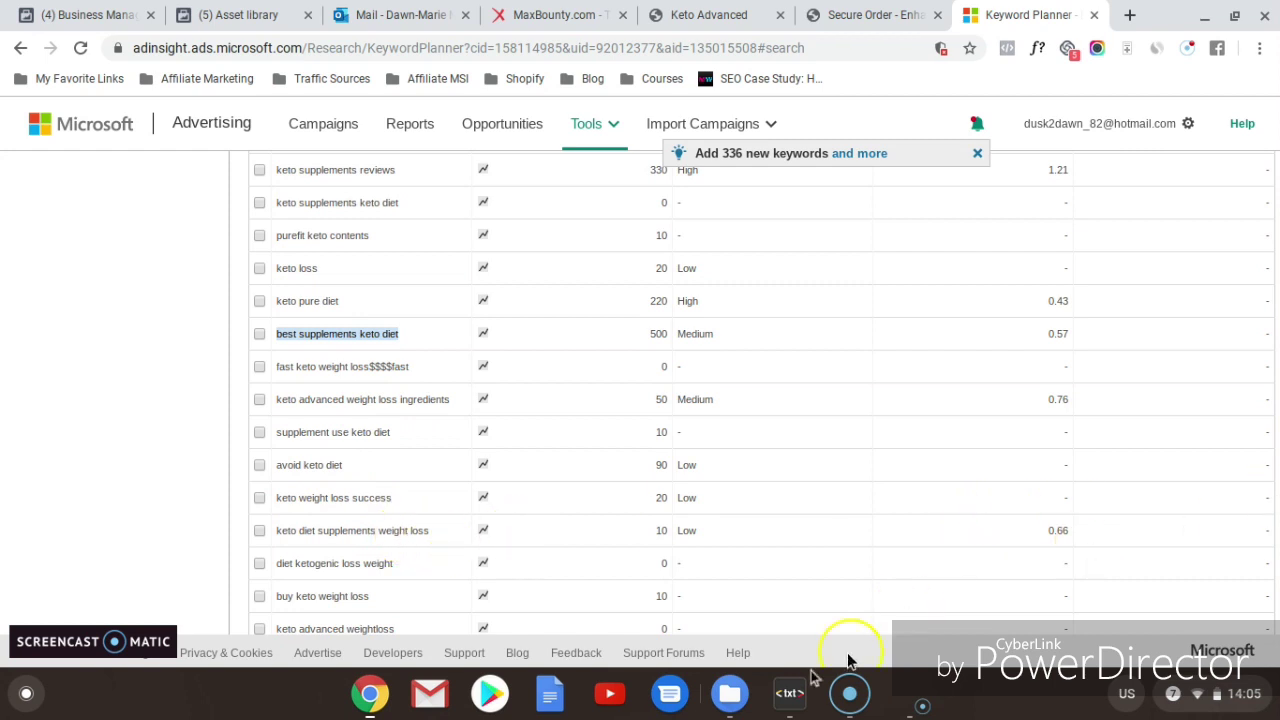
pyautogui.click(781, 699)
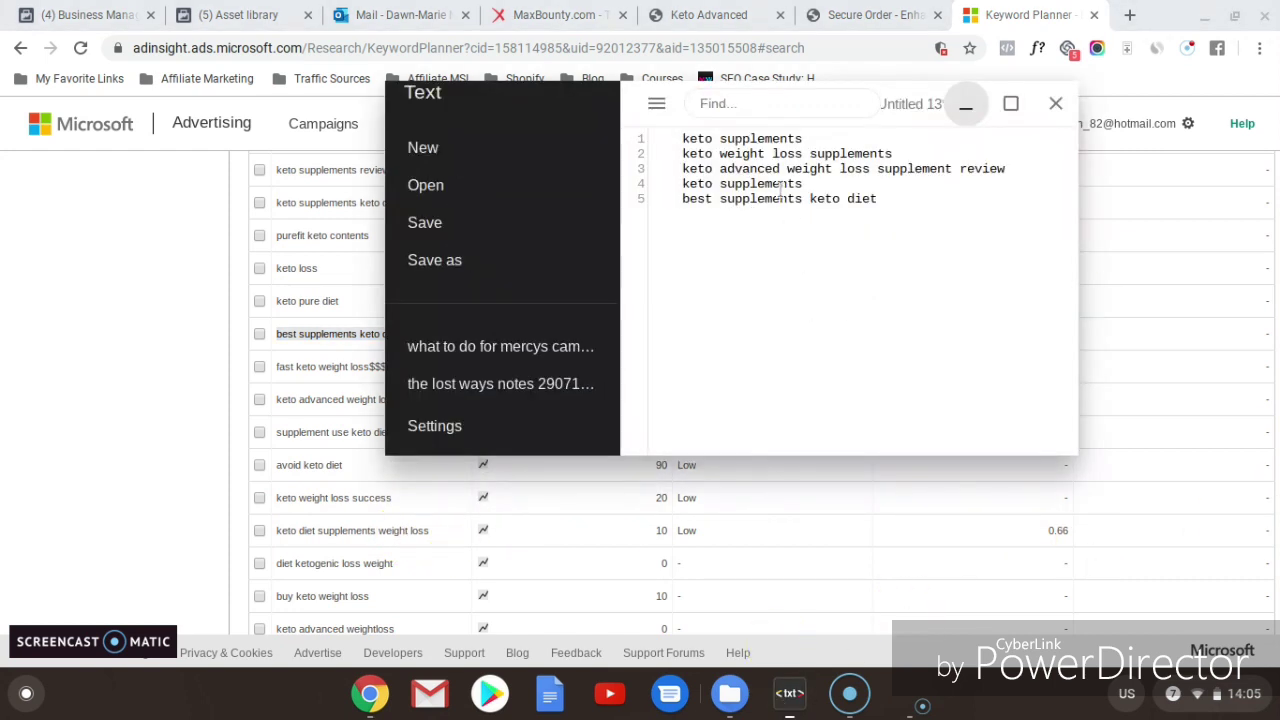
pyautogui.click(964, 113)
# Step: Switch to MaxBounty, go back to the trending campaigns and open Keto Pure - Weightloss (Worldwide - No US/UK)
pyautogui.click(560, 15)
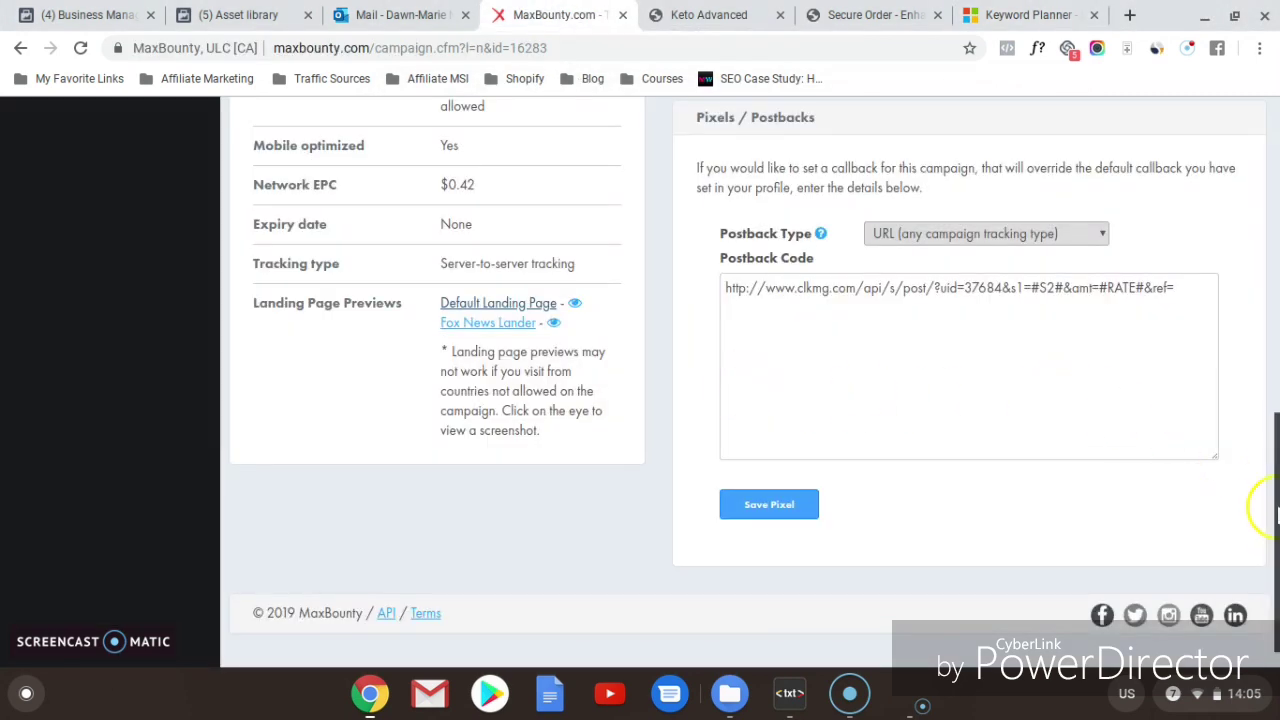
pyautogui.moveTo(1270, 470); pyautogui.dragTo(1277, 310)
pyautogui.click(15, 52)
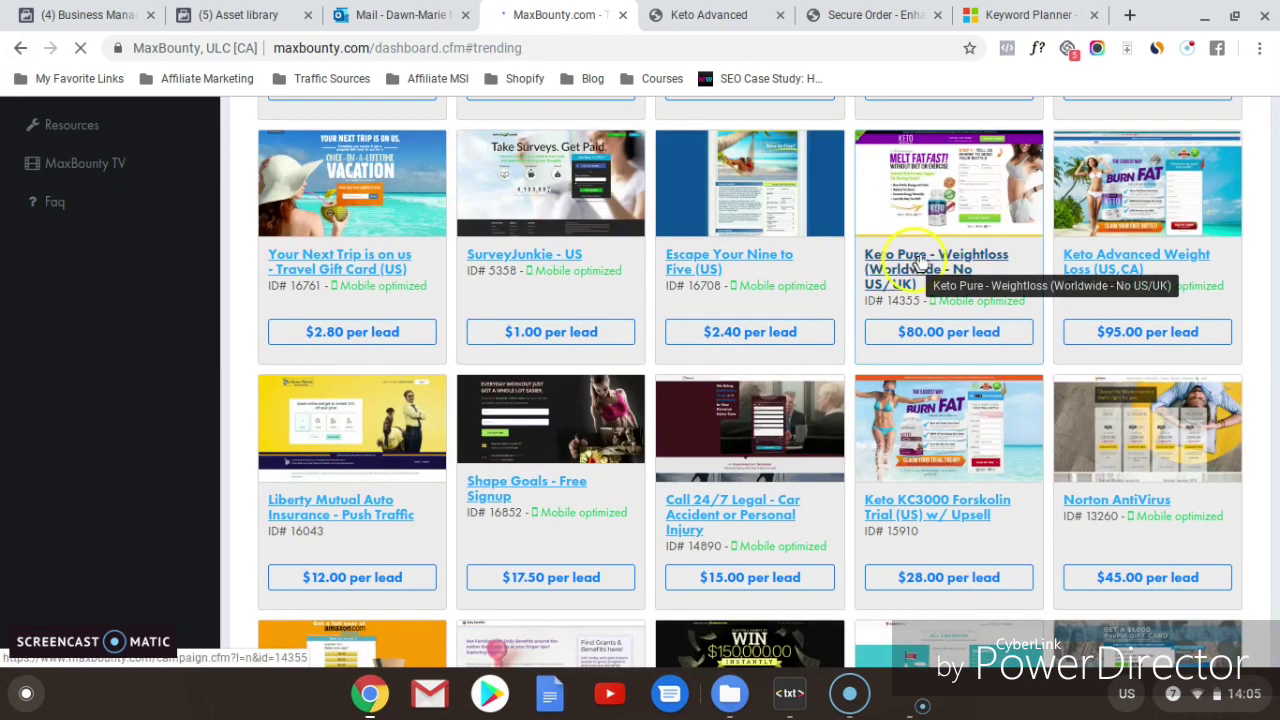
pyautogui.click(916, 266)
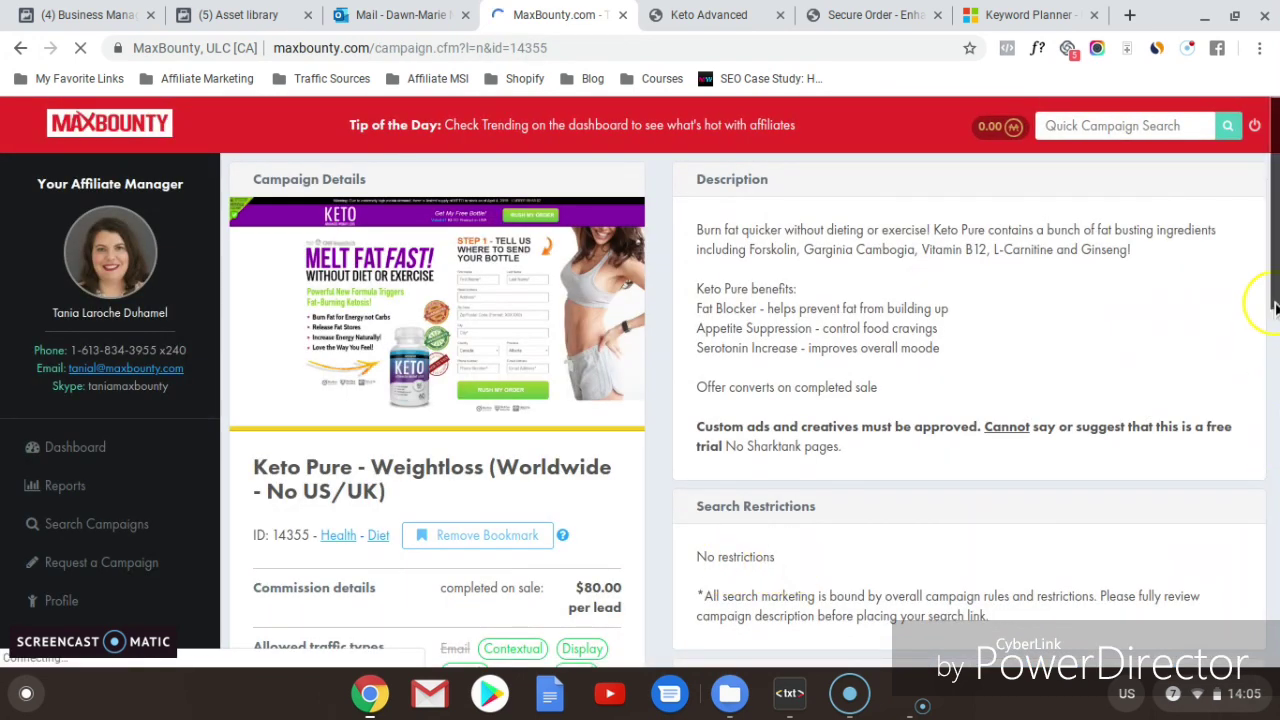
# Step: Review the Keto Pure campaign's commission, allowed traffic types, countries, network EPC and landing page options
pyautogui.scroll(-3, 1275, 308)
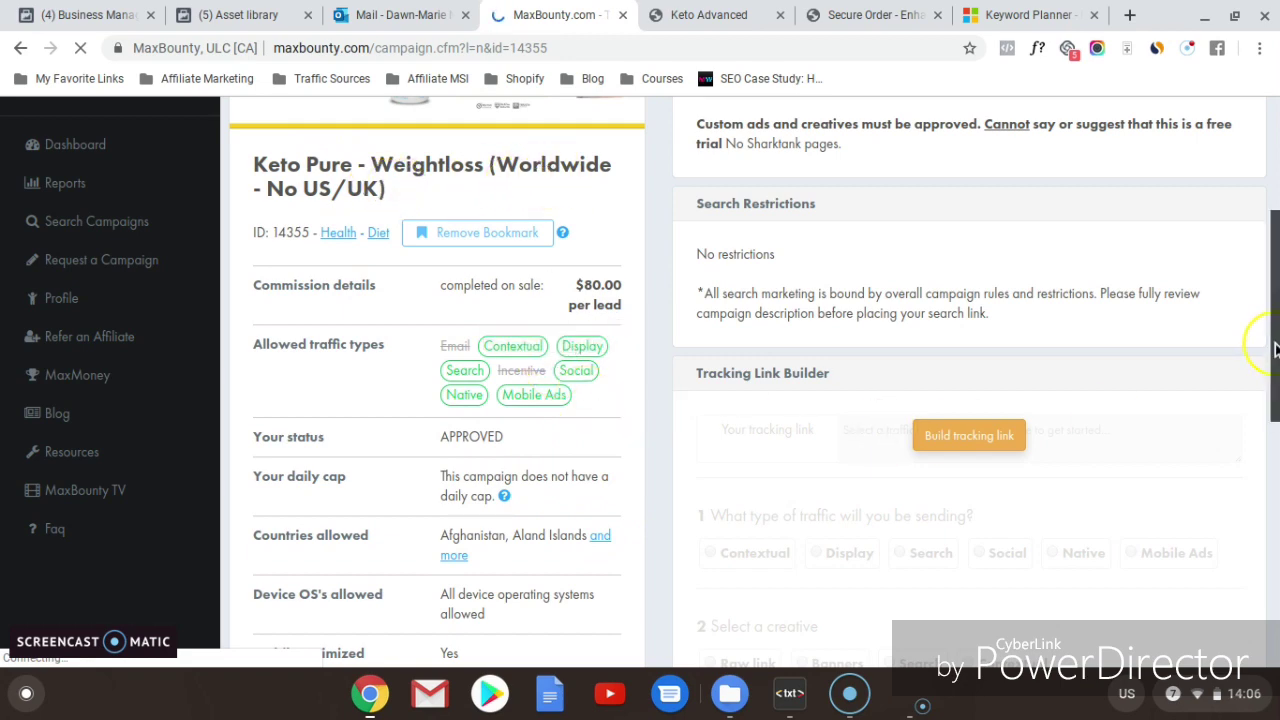
pyautogui.moveTo(1272, 345); pyautogui.dragTo(1277, 410)
pyautogui.scroll(-3, 645, 466)
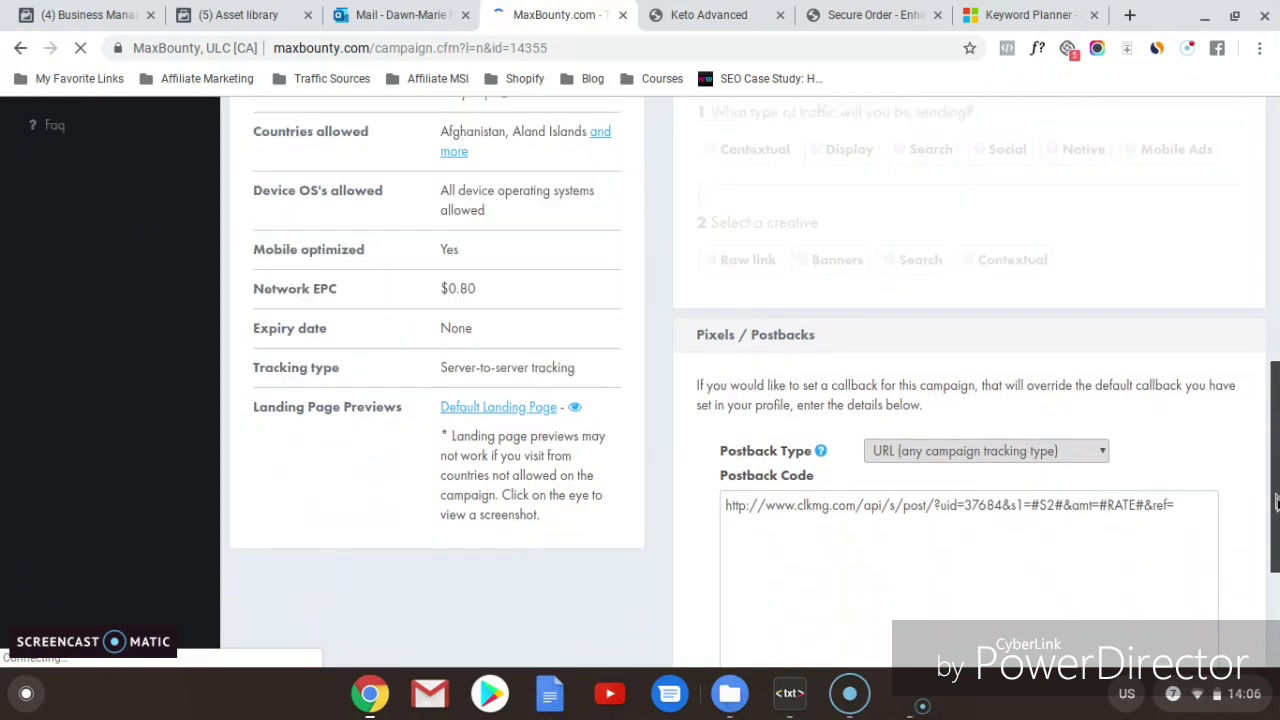
# Step: Preview Keto Pure's default landing page, and from Keyword Planner copy the suggested keyword "keto pure diet" onto the sixth line of the keyword note
pyautogui.click(500, 389)
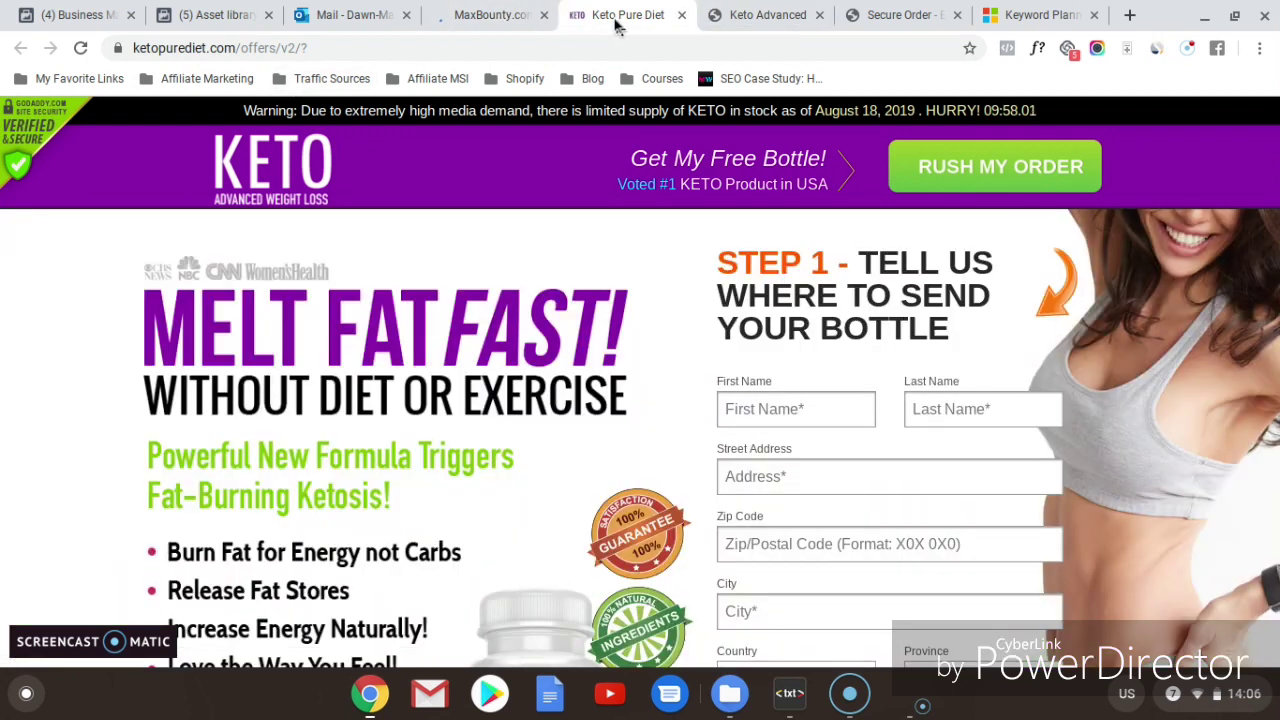
pyautogui.click(1040, 15)
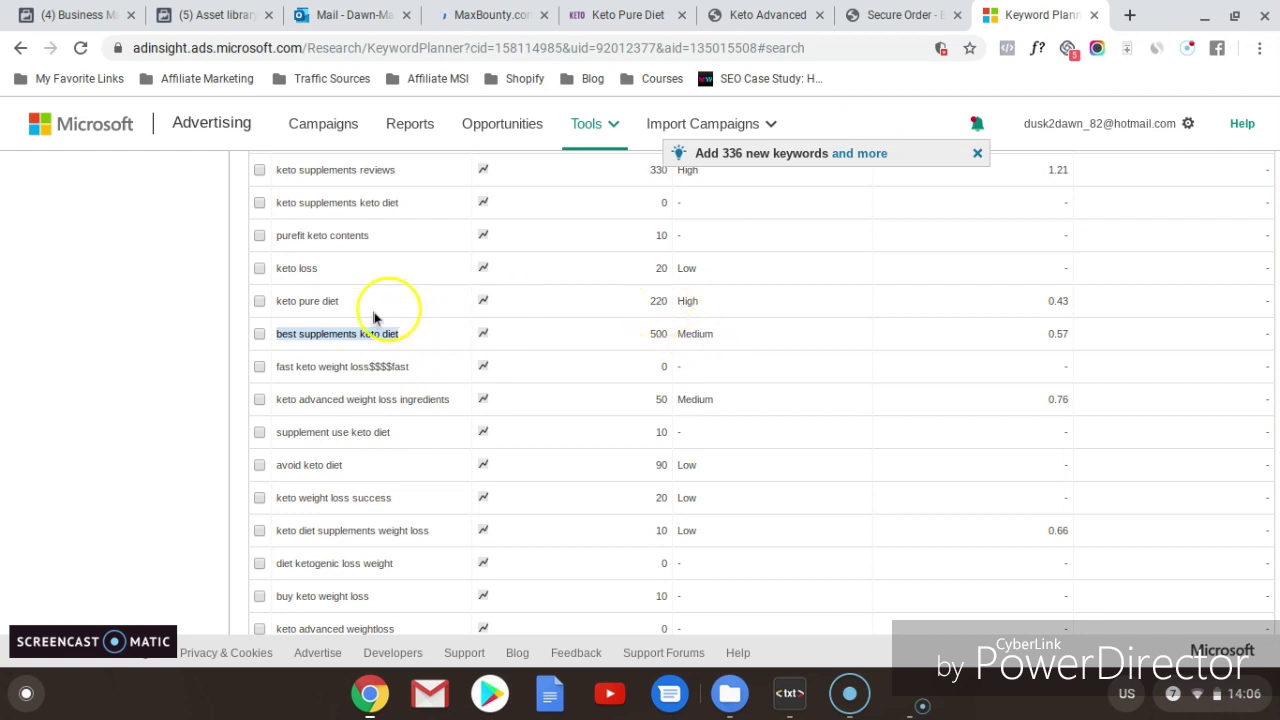
pyautogui.moveTo(352, 302); pyautogui.dragTo(276, 300)
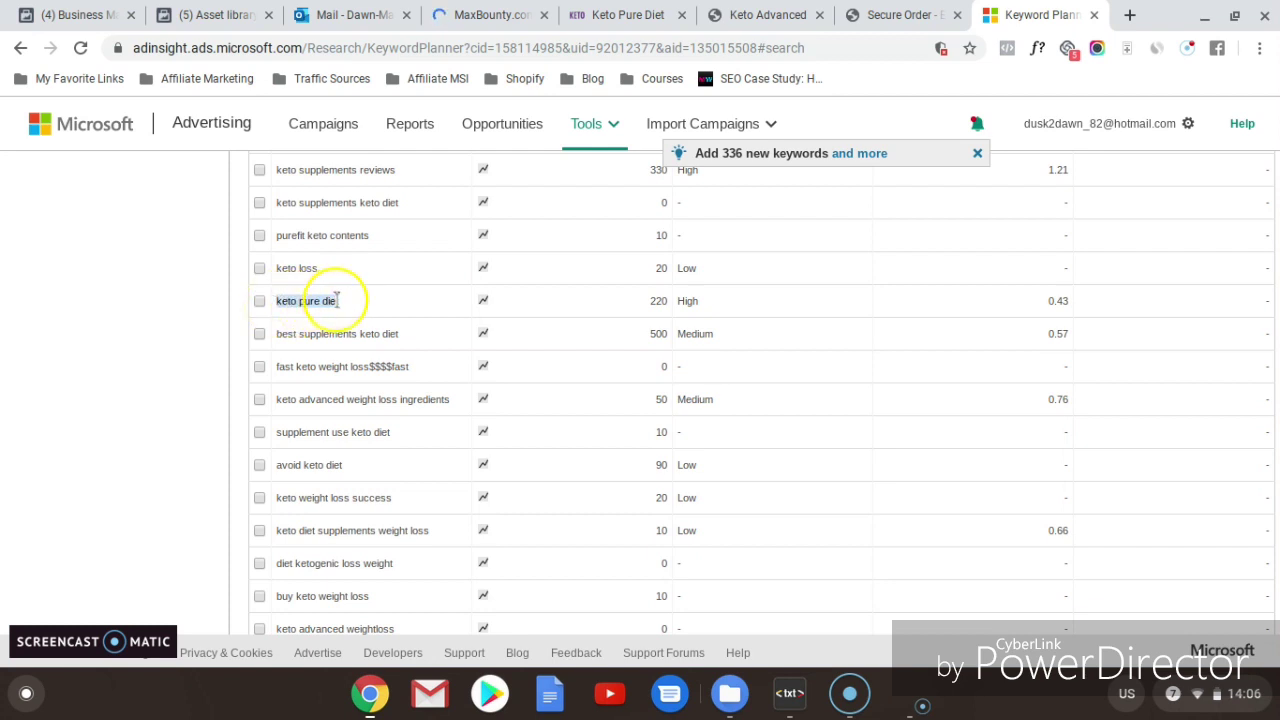
pyautogui.click(790, 695)
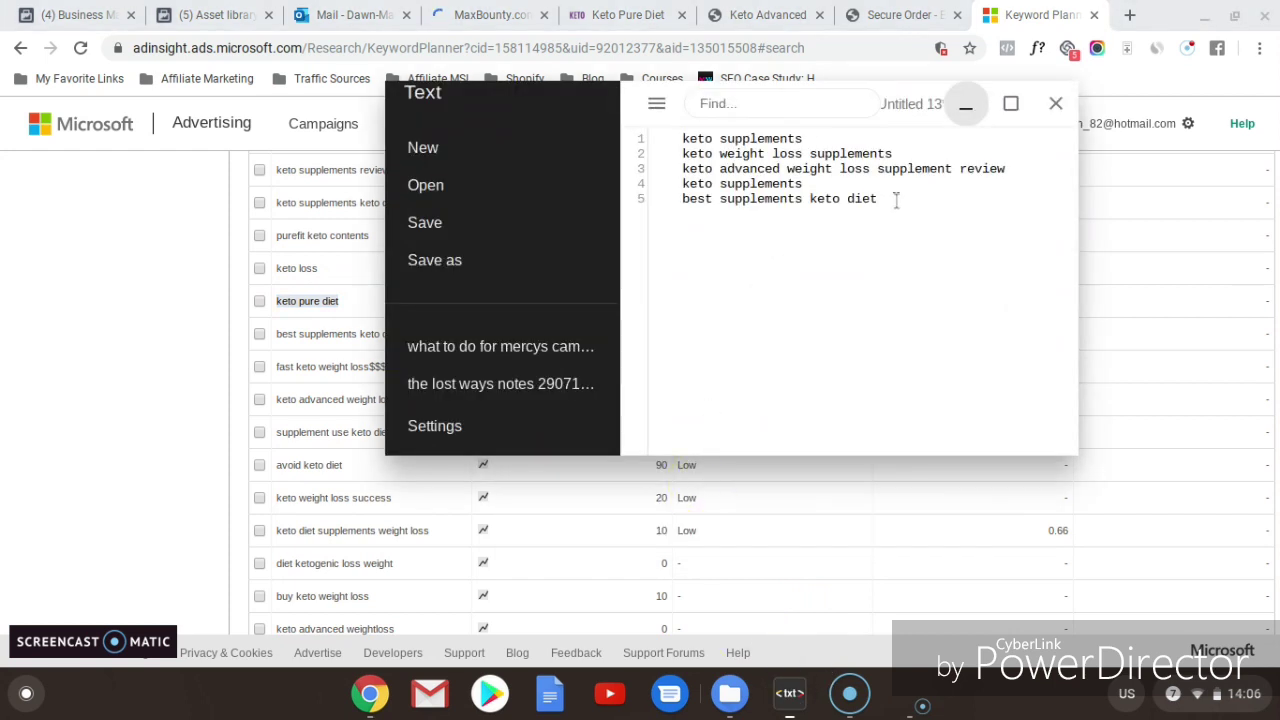
pyautogui.press('Return')
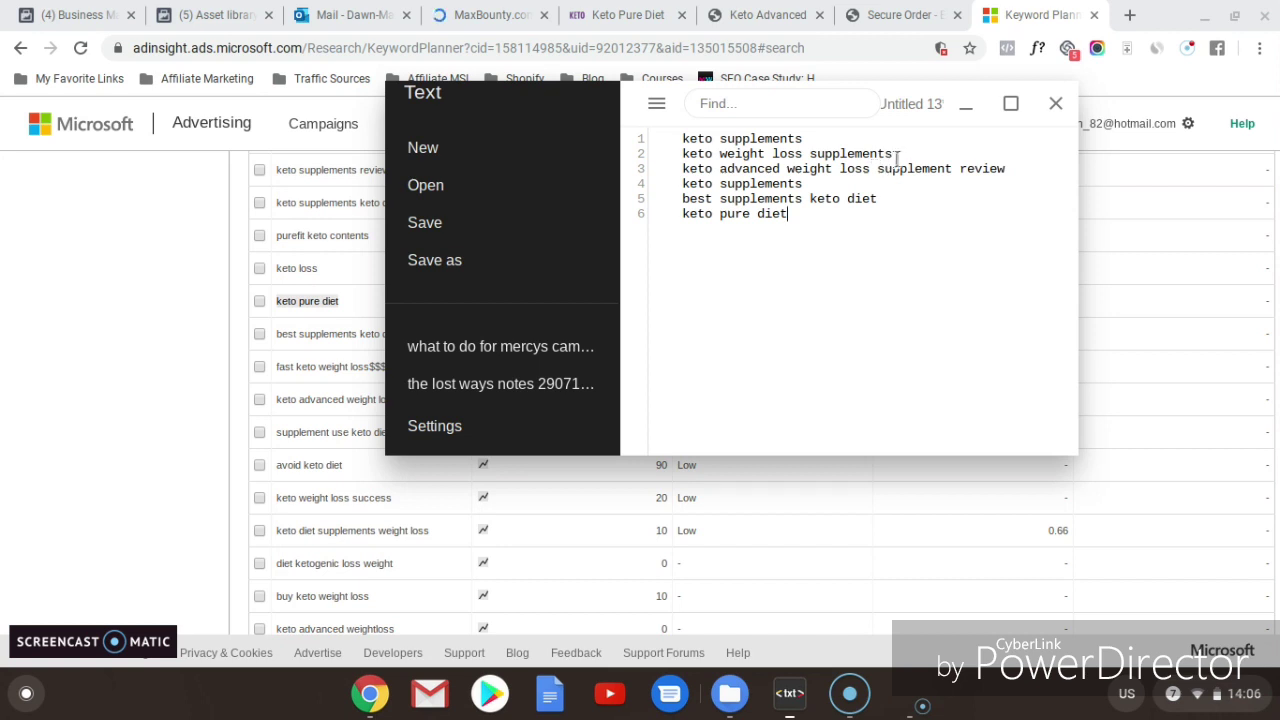
pyautogui.click(964, 110)
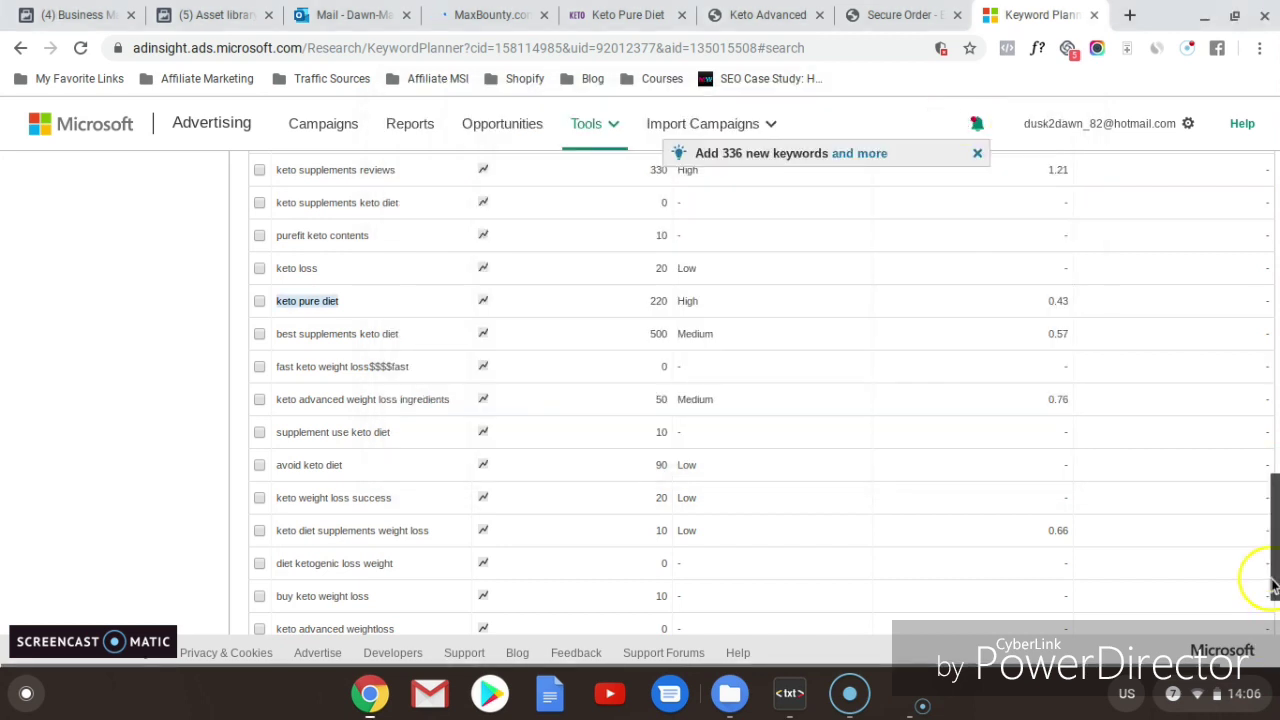
# Step: Get Keyword Planner suggestions for the product or service "keto pure diet"
pyautogui.moveTo(1272, 585); pyautogui.dragTo(1275, 205)
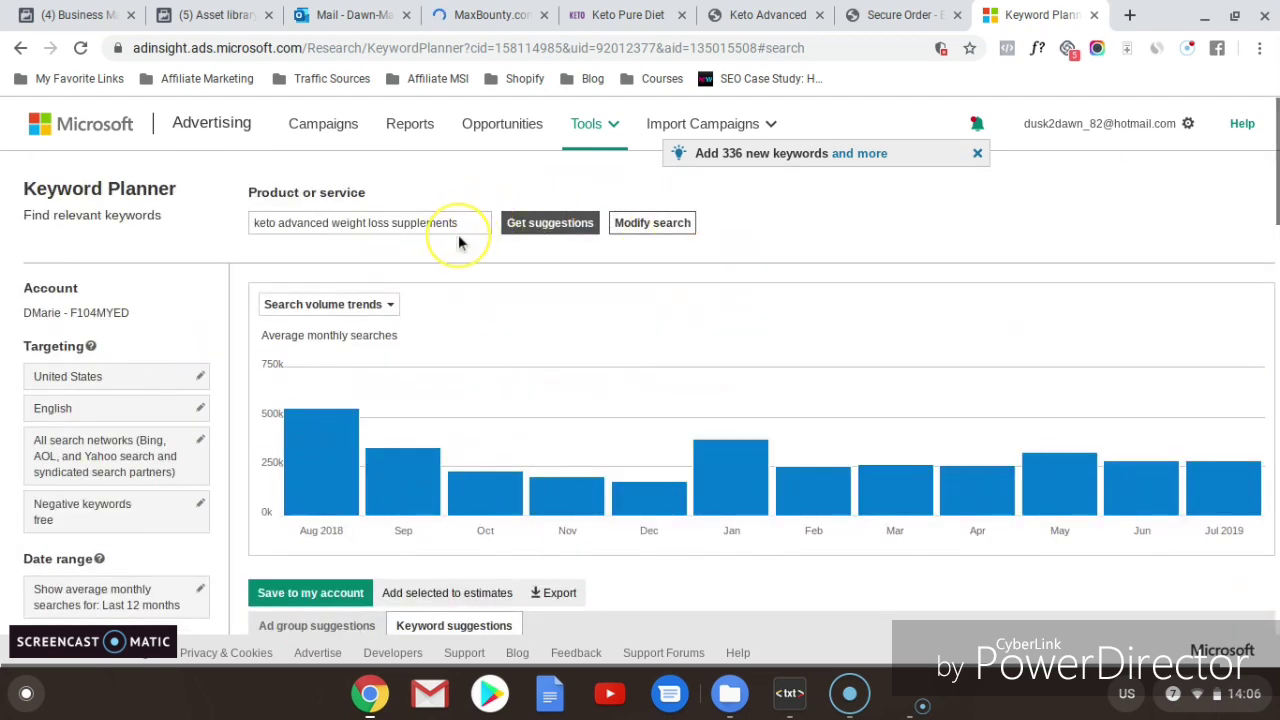
pyautogui.moveTo(466, 224); pyautogui.dragTo(277, 222)
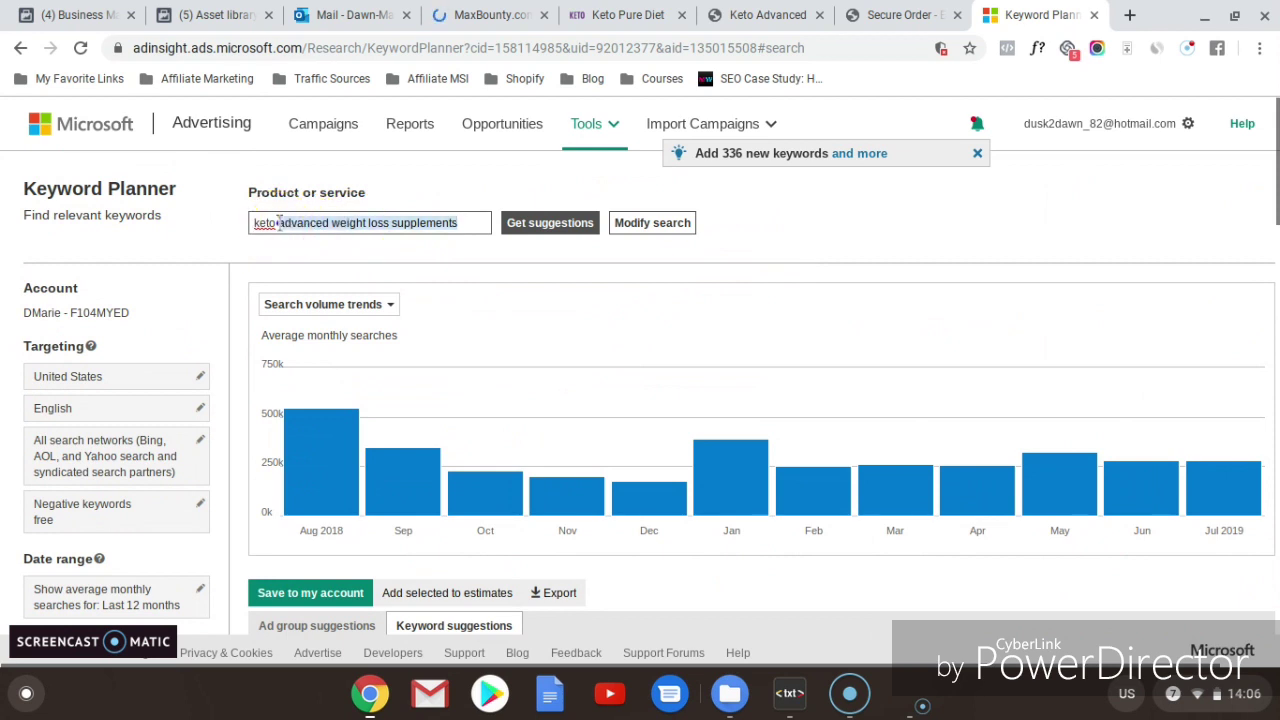
pyautogui.write('pure diet')
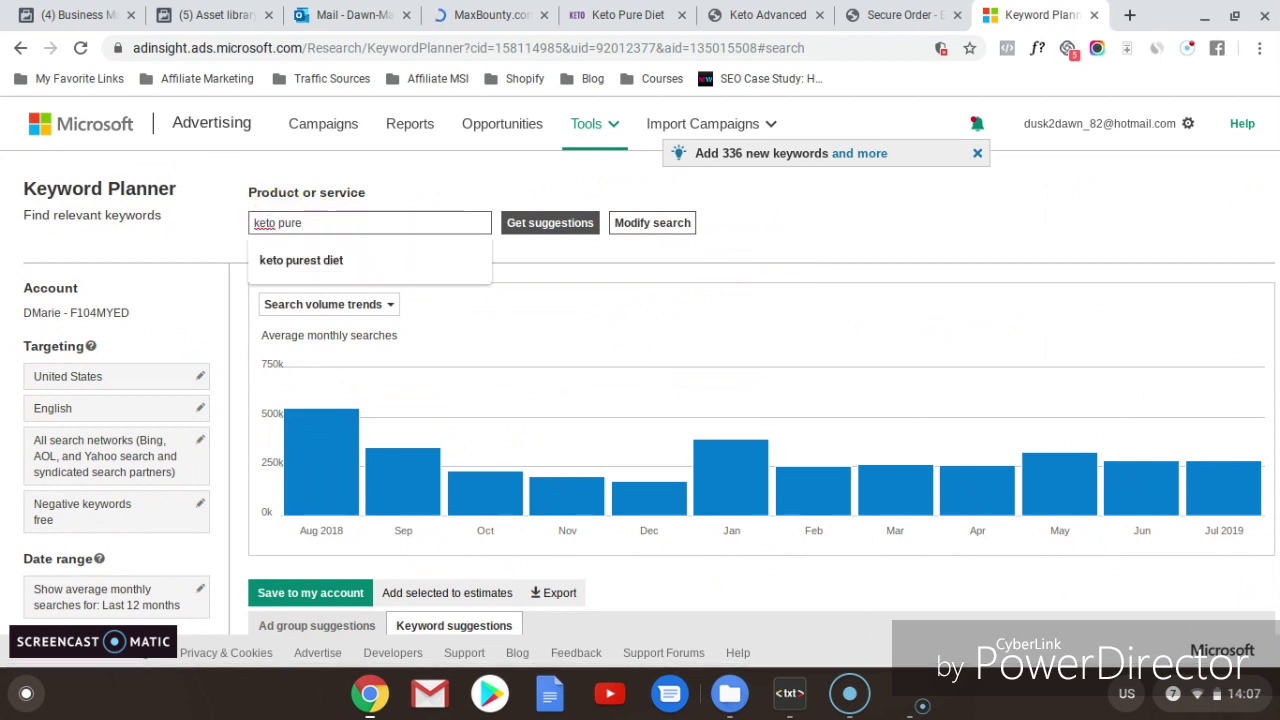
pyautogui.click(578, 236)
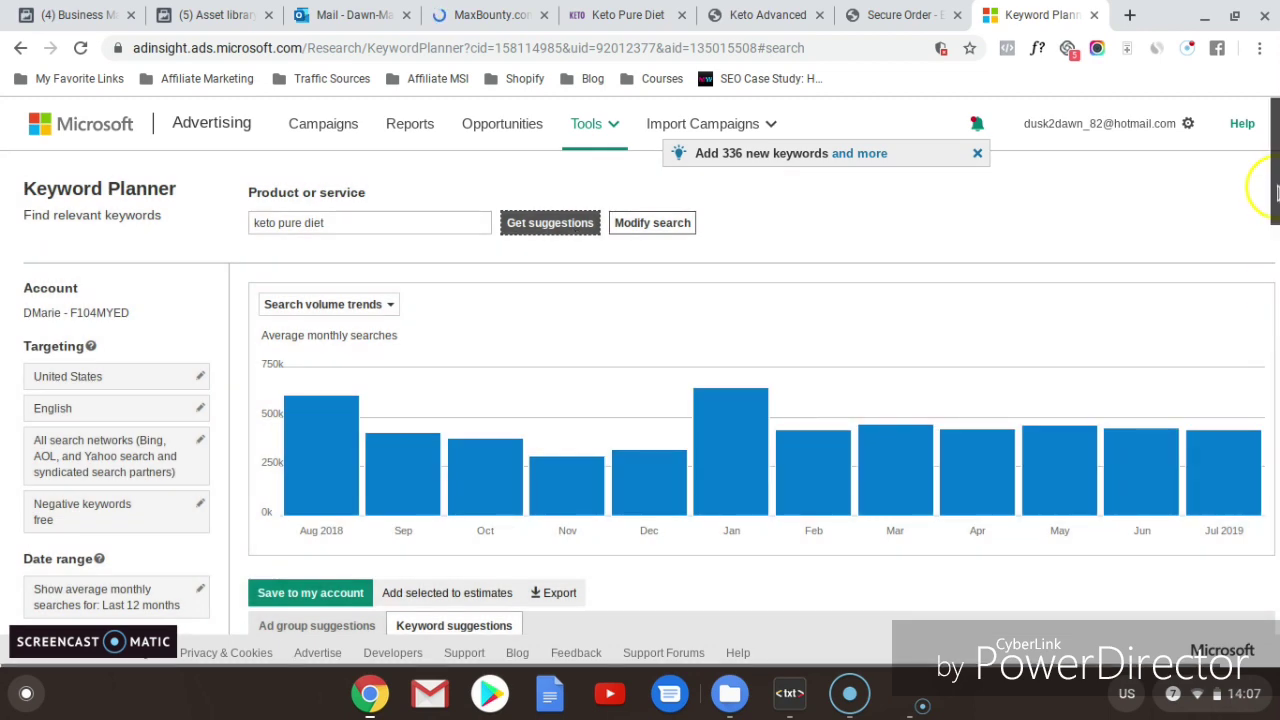
# Step: Copy the suggested keyword "where buy keto pure" onto the seventh line of the keyword note
pyautogui.moveTo(1276, 192); pyautogui.dragTo(1276, 320)
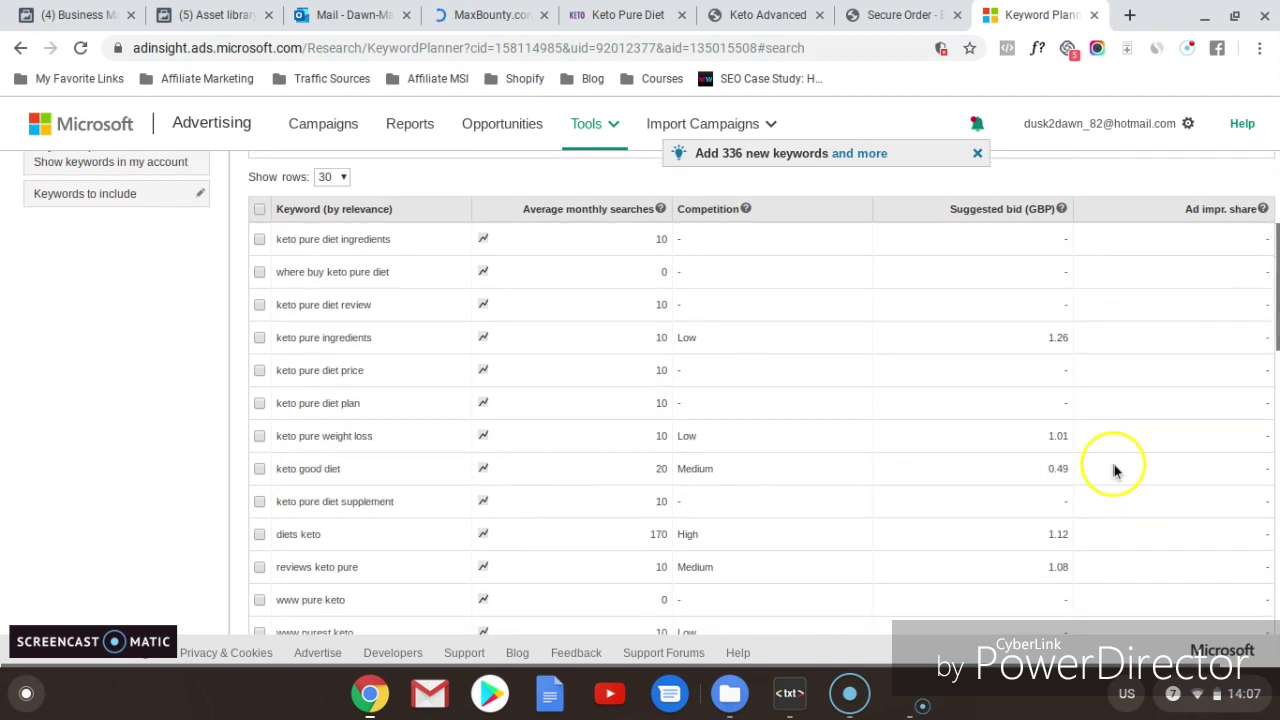
pyautogui.moveTo(1276, 280); pyautogui.dragTo(1277, 437)
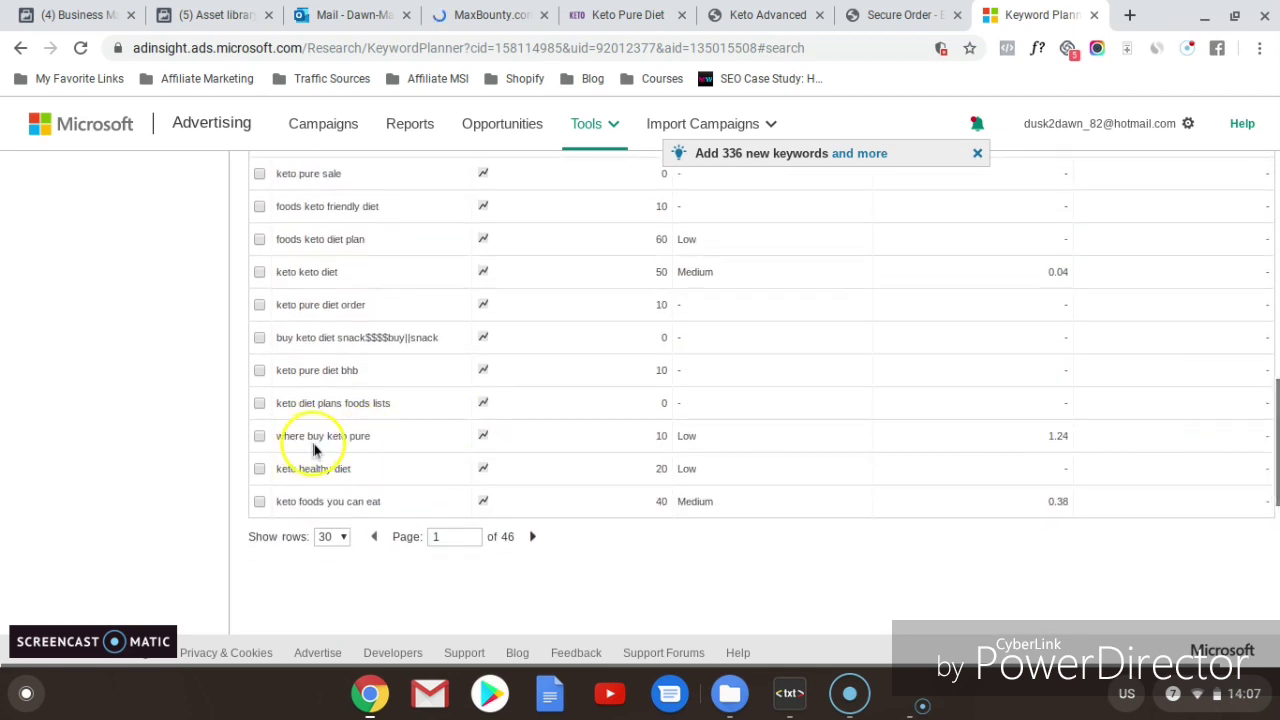
pyautogui.moveTo(371, 440); pyautogui.dragTo(277, 440)
pyautogui.hotkey('ctrl', 'c')
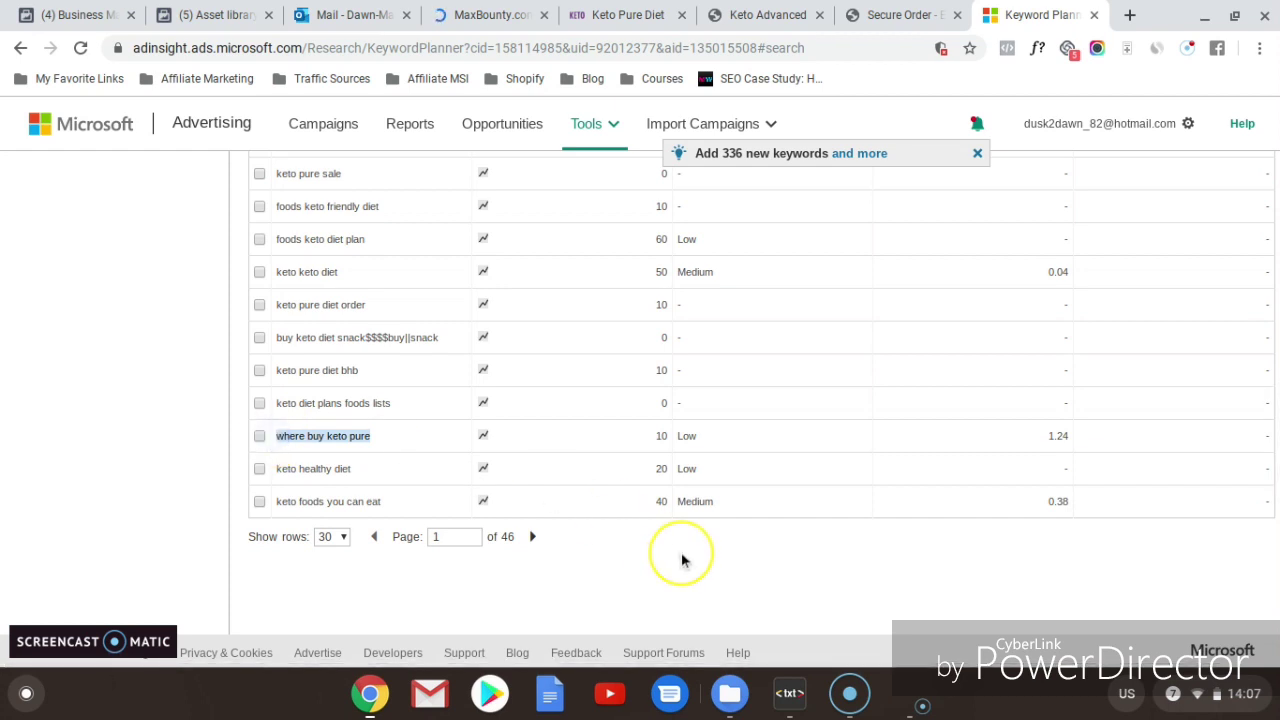
pyautogui.click(790, 695)
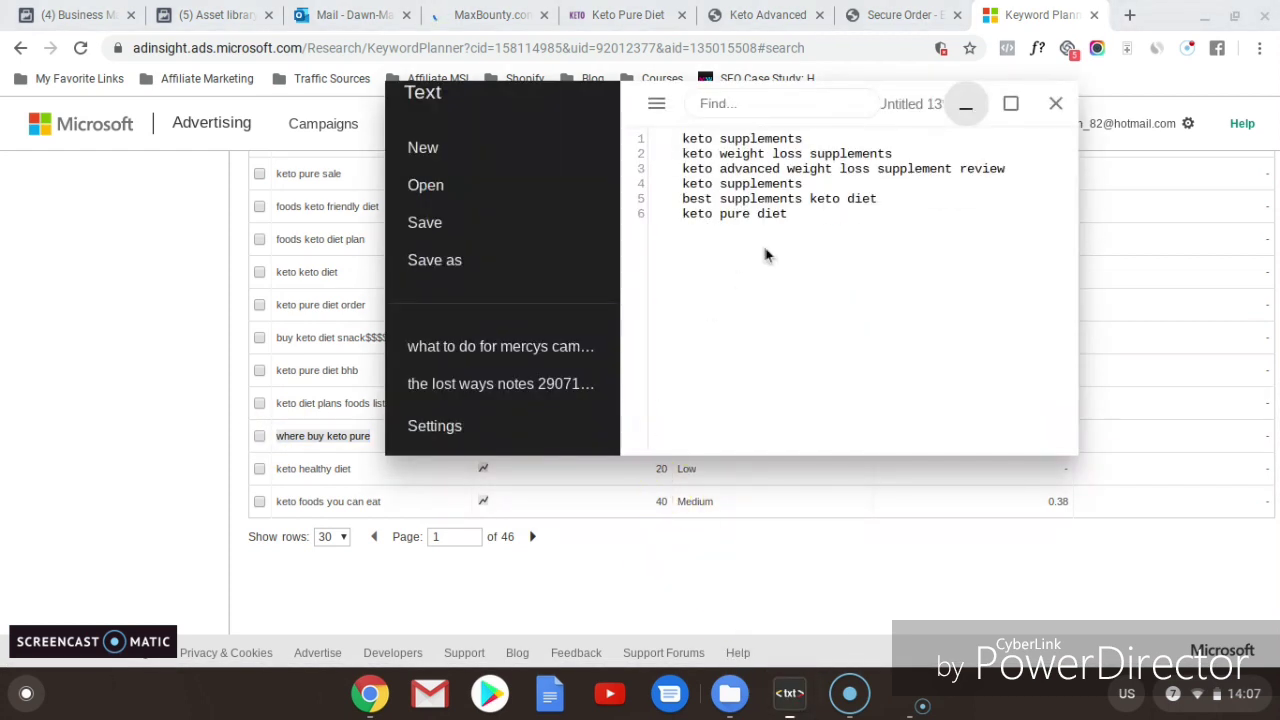
pyautogui.hotkey('ctrl', 'v')
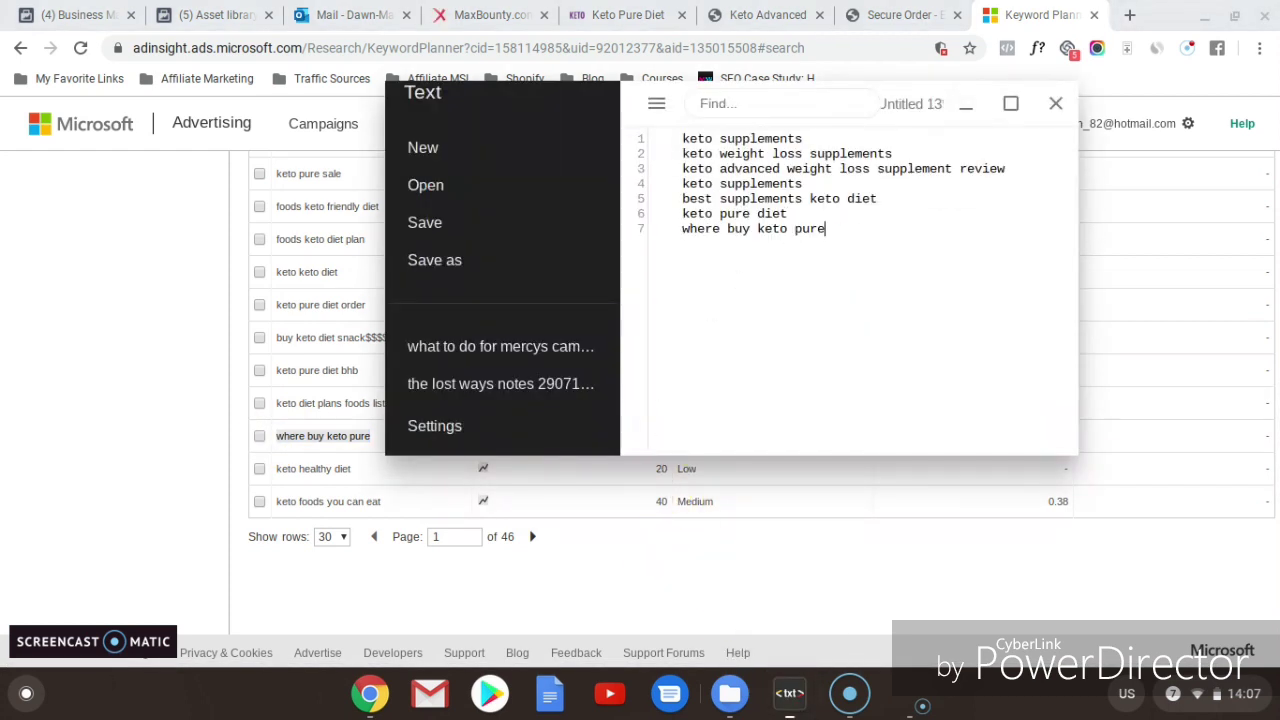
pyautogui.click(968, 113)
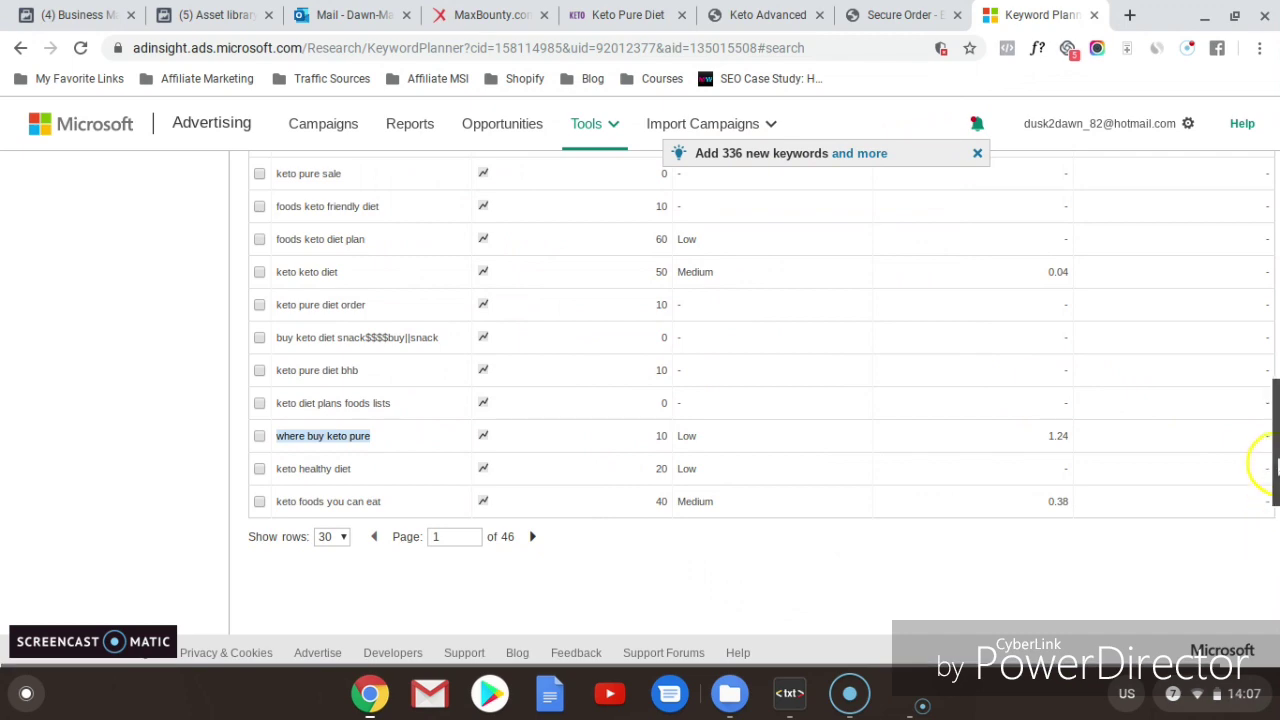
# Step: Extend the product or service search to "keto pure diet supplements" and get new keyword suggestions
pyautogui.moveTo(1274, 470); pyautogui.dragTo(1276, 132)
pyautogui.click(370, 220)
pyautogui.write('supplements')
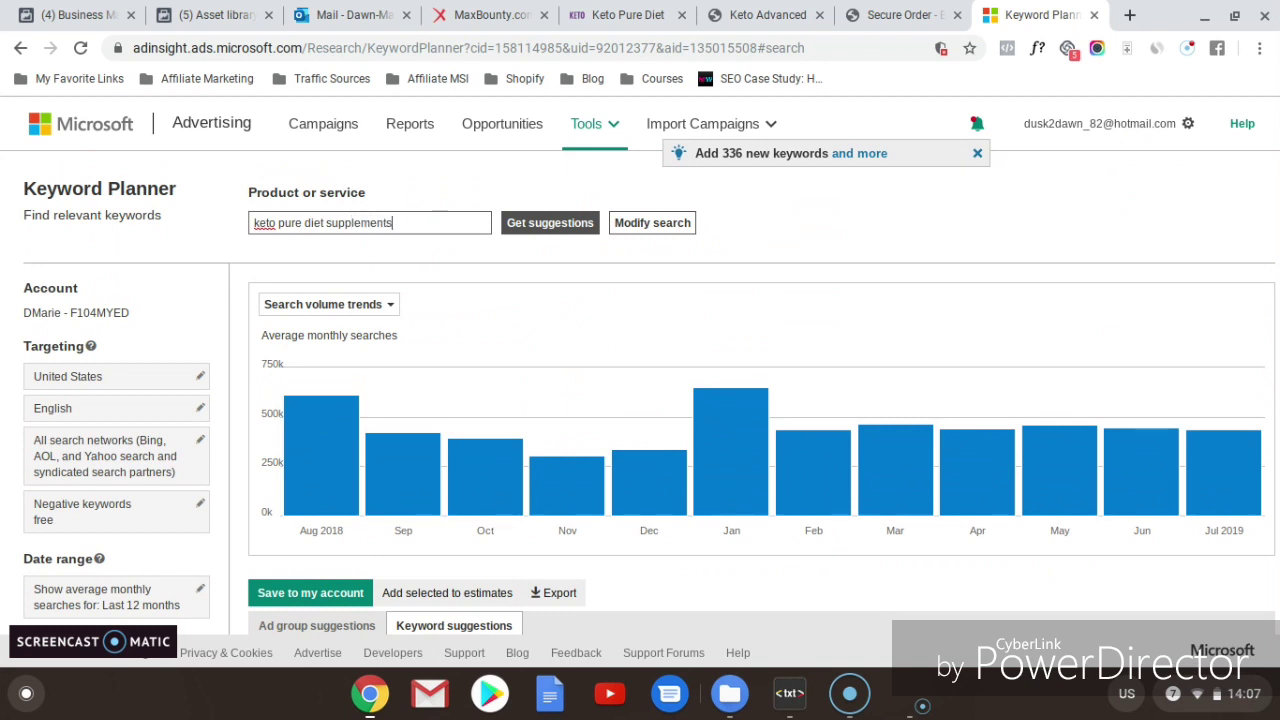
pyautogui.click(560, 224)
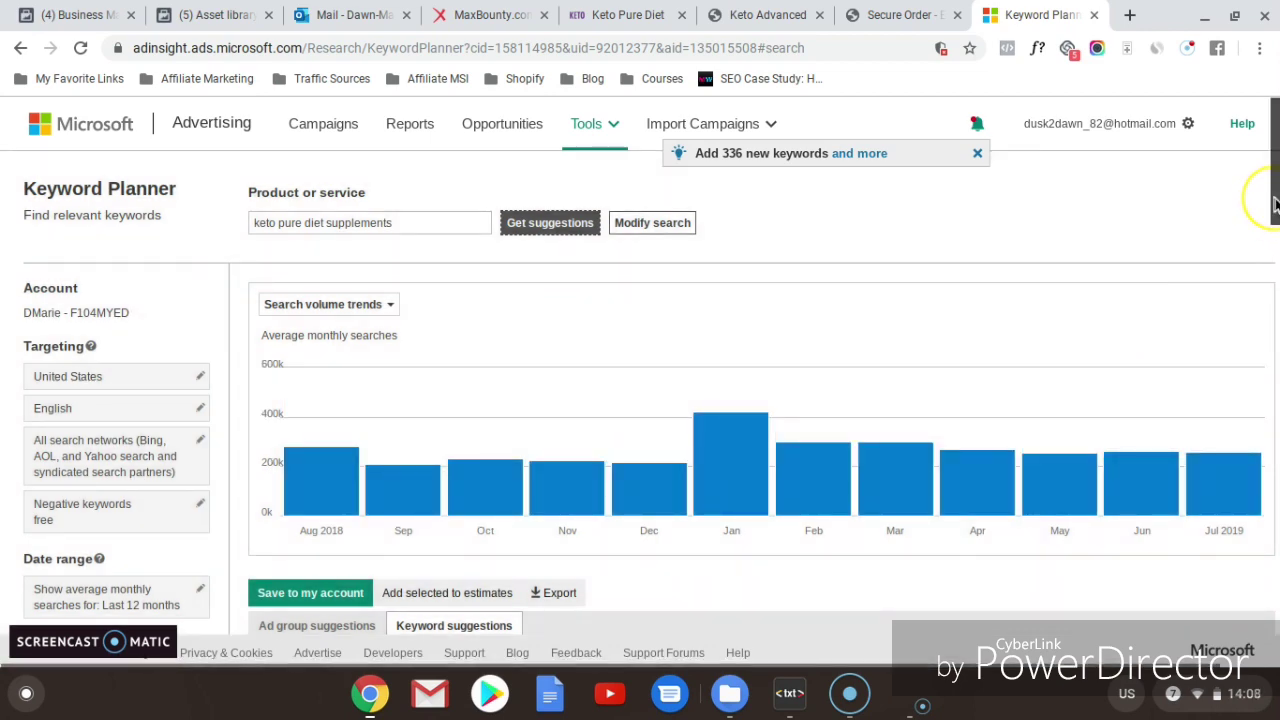
# Step: Copy the suggested keyword "www purest keto" onto the eighth line of the keyword note
pyautogui.moveTo(1275, 205); pyautogui.dragTo(1275, 310)
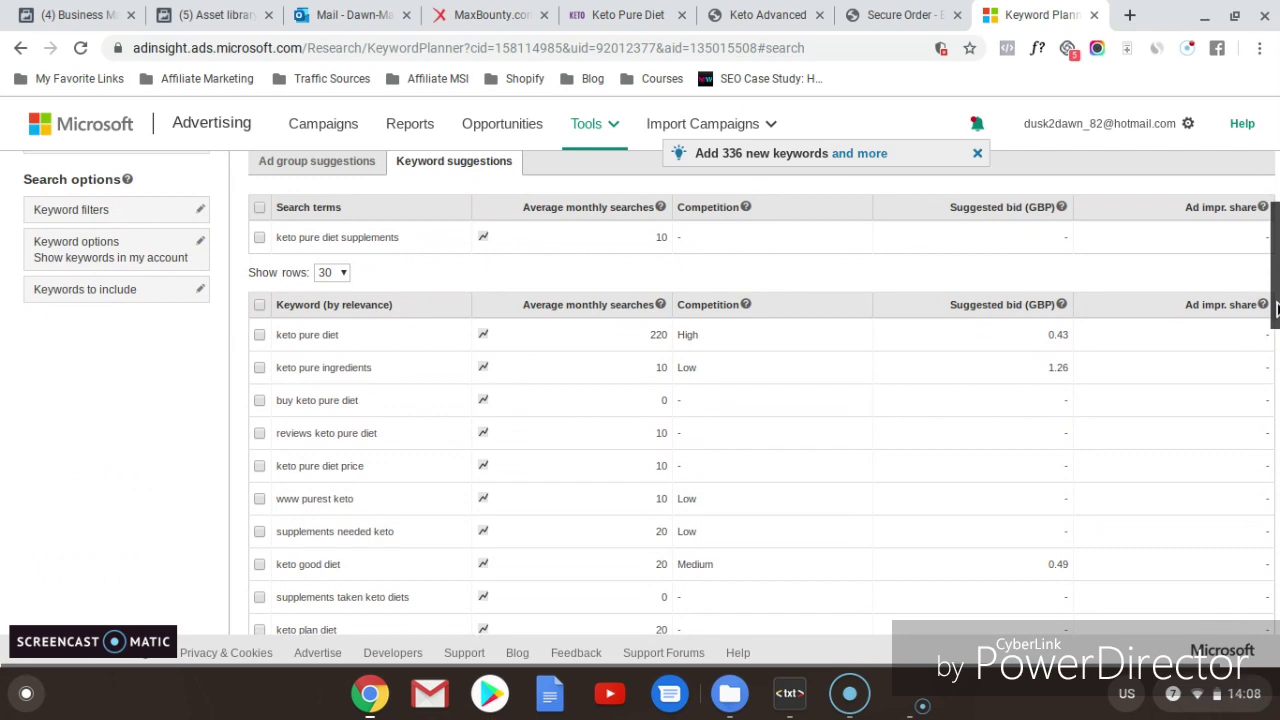
pyautogui.moveTo(1276, 312); pyautogui.dragTo(1276, 333)
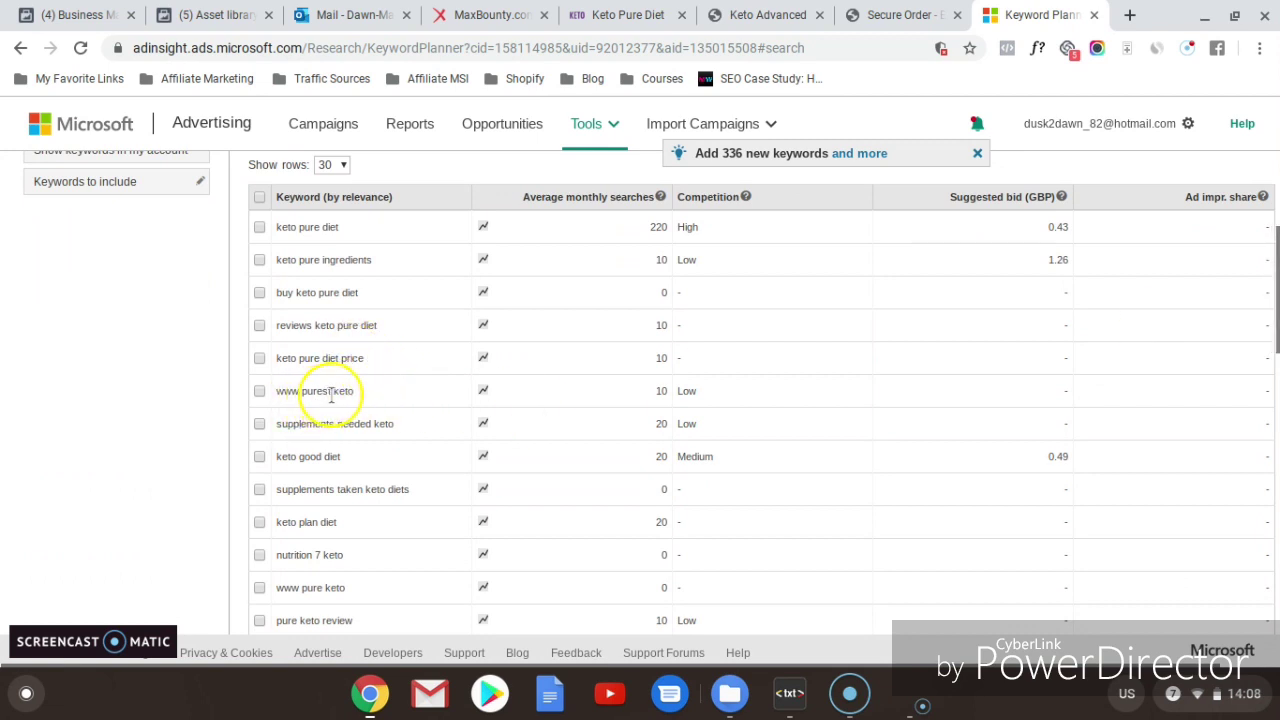
pyautogui.moveTo(358, 397); pyautogui.dragTo(284, 392)
pyautogui.hotkey('ctrl', 'c')
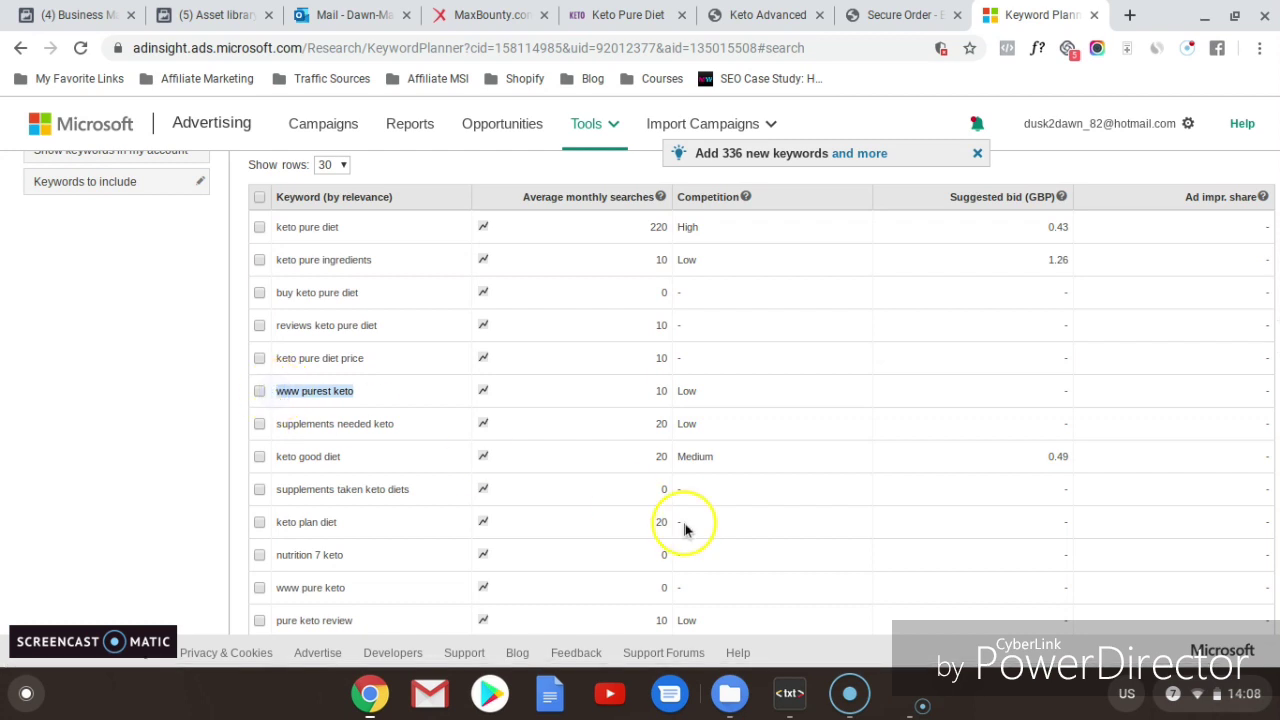
pyautogui.click(790, 694)
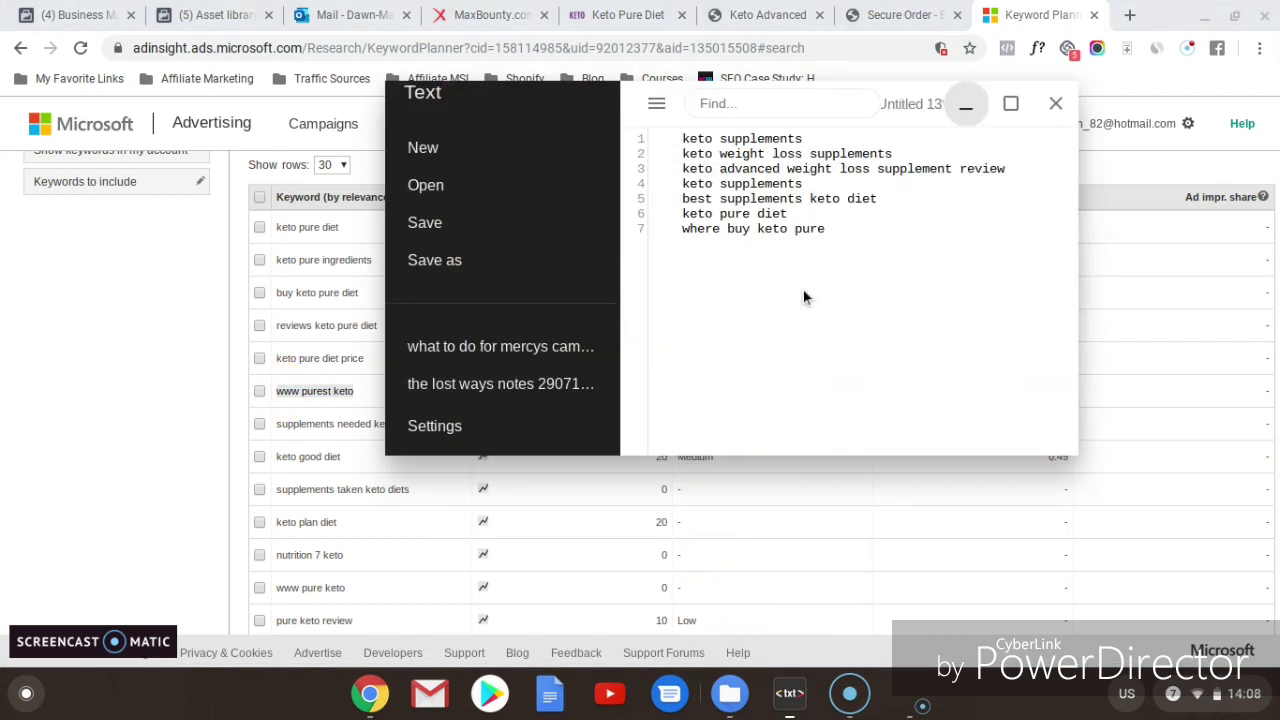
pyautogui.press('Return')
pyautogui.hotkey('ctrl', 'v')
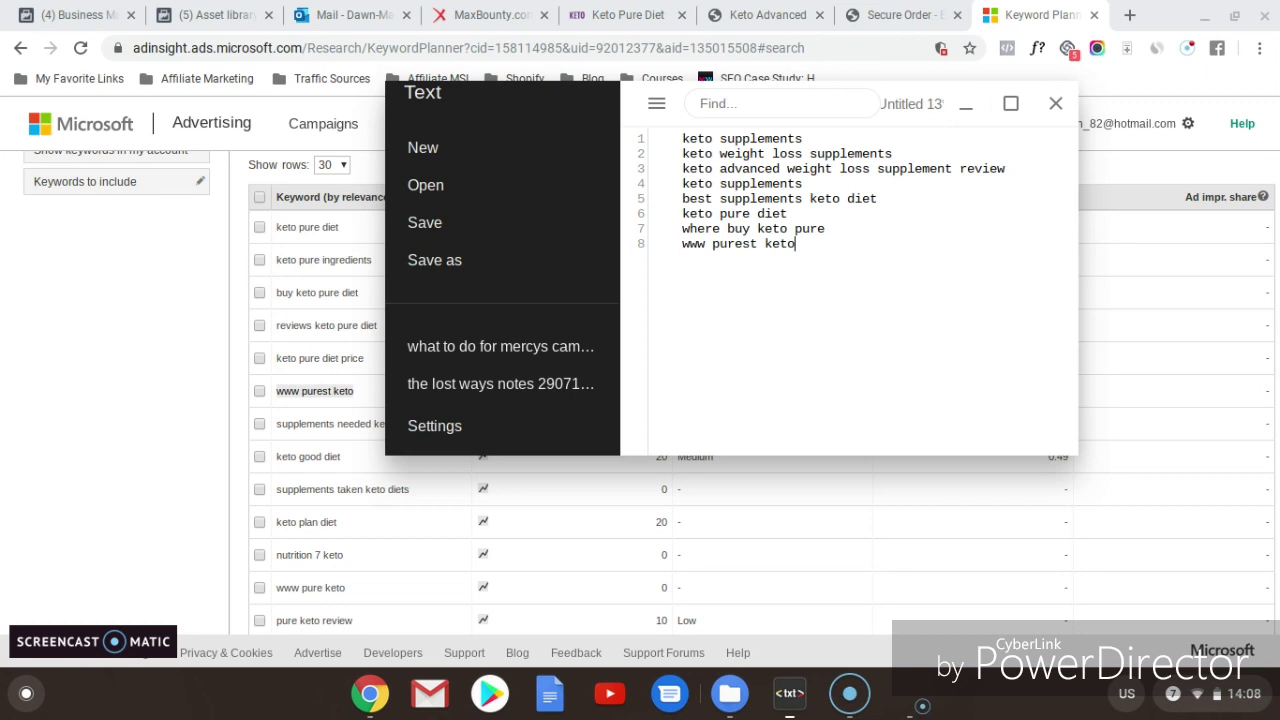
pyautogui.click(967, 112)
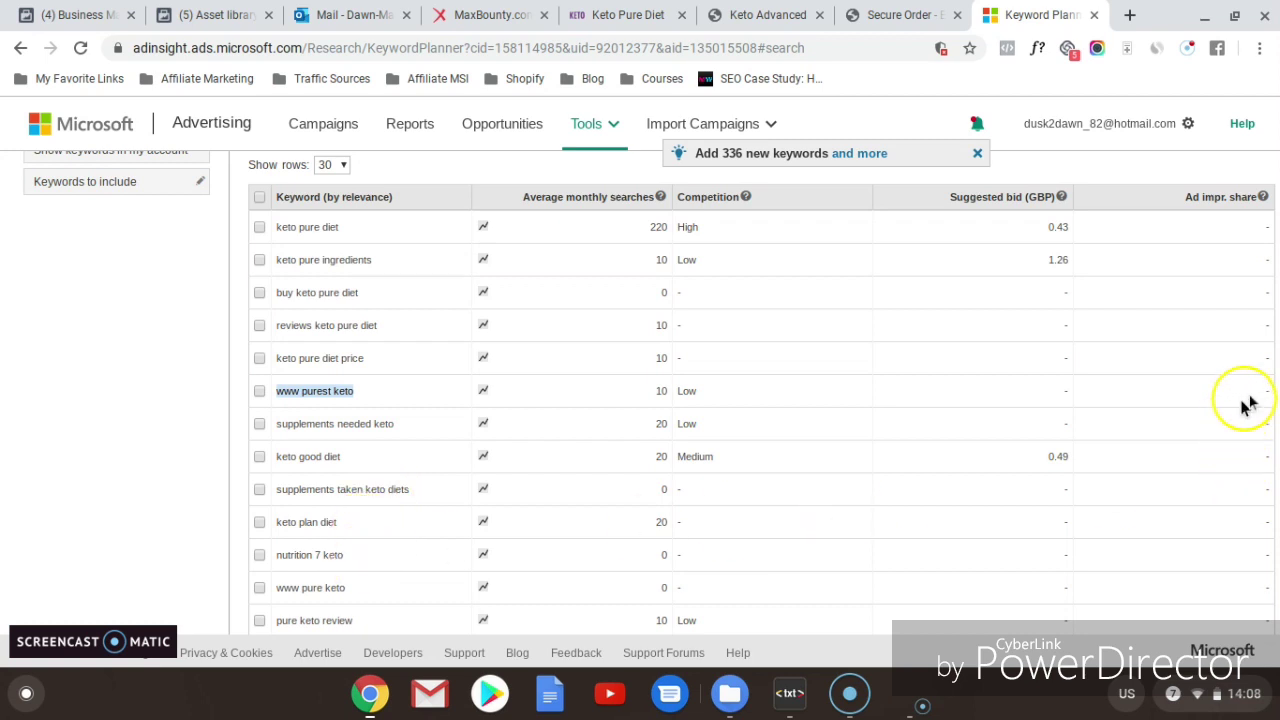
# Step: Copy the suggested keyword "dr oz keto supplements" onto the ninth line of the keyword note
pyautogui.moveTo(1274, 345); pyautogui.dragTo(1276, 446)
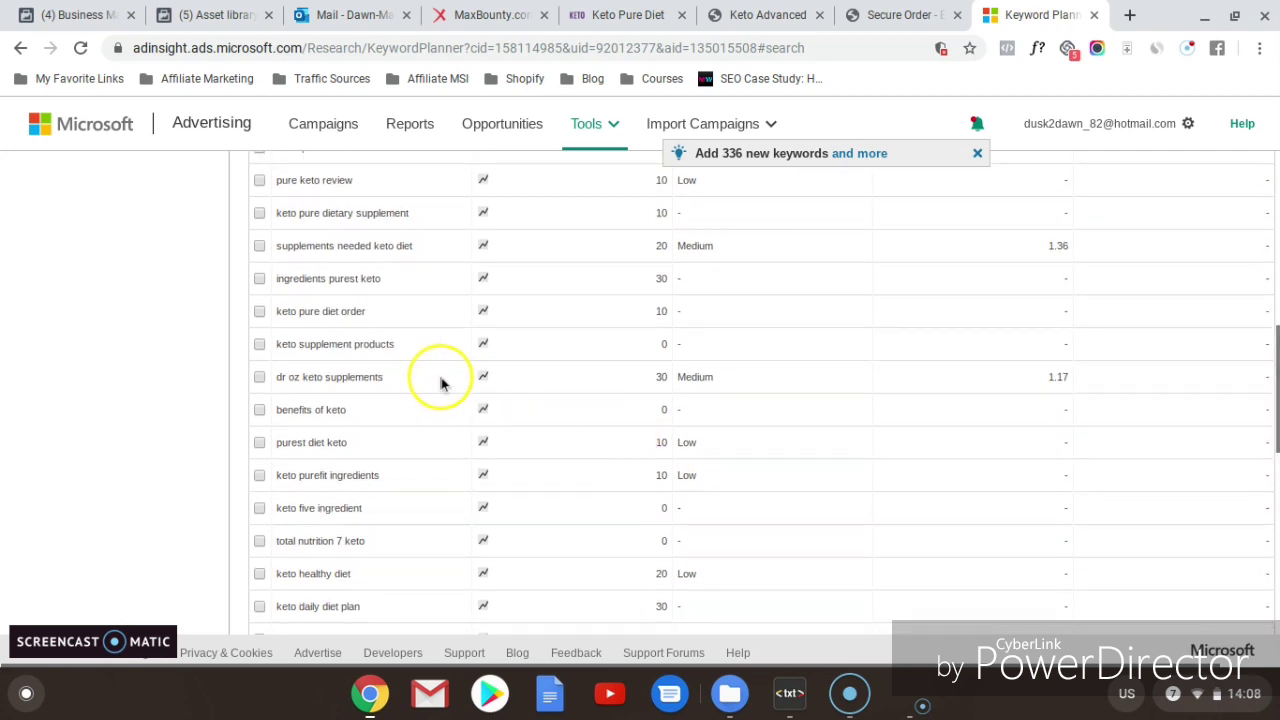
pyautogui.moveTo(388, 380); pyautogui.dragTo(278, 381)
pyautogui.hotkey('ctrl', 'c')
pyautogui.click(787, 693)
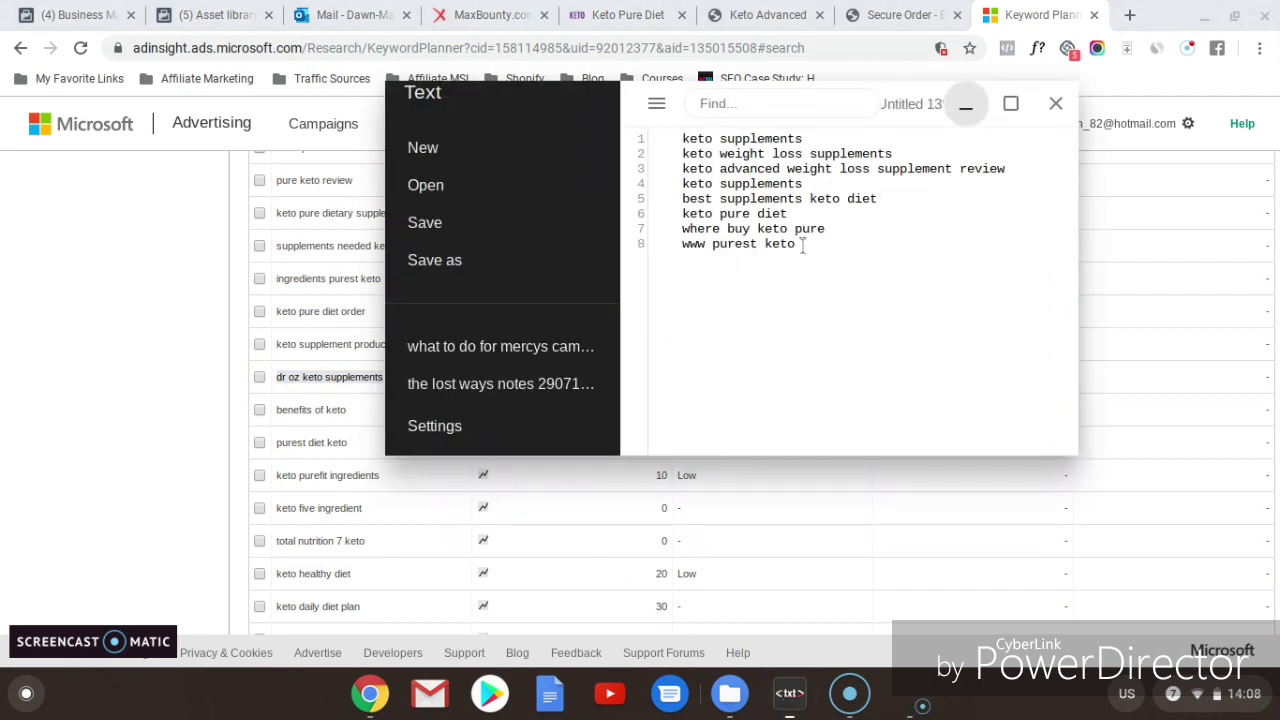
pyautogui.click(803, 247)
pyautogui.press('Return')
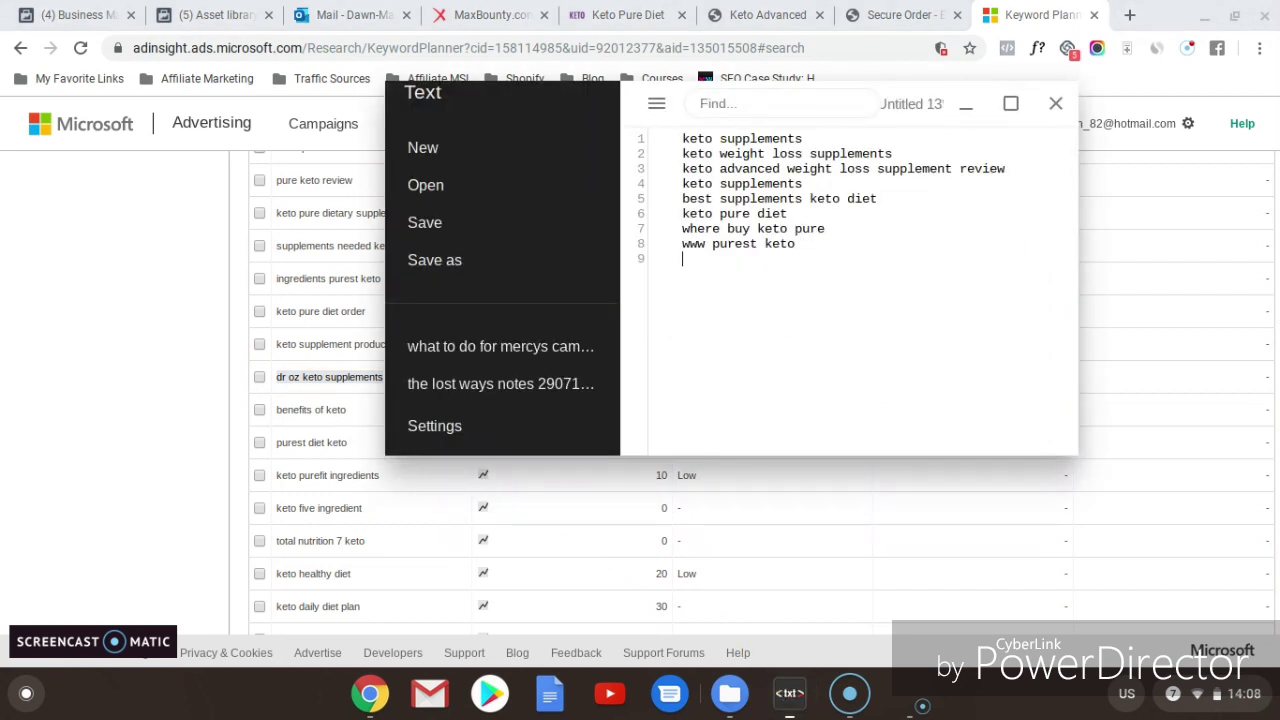
pyautogui.hotkey('ctrl', 'v')
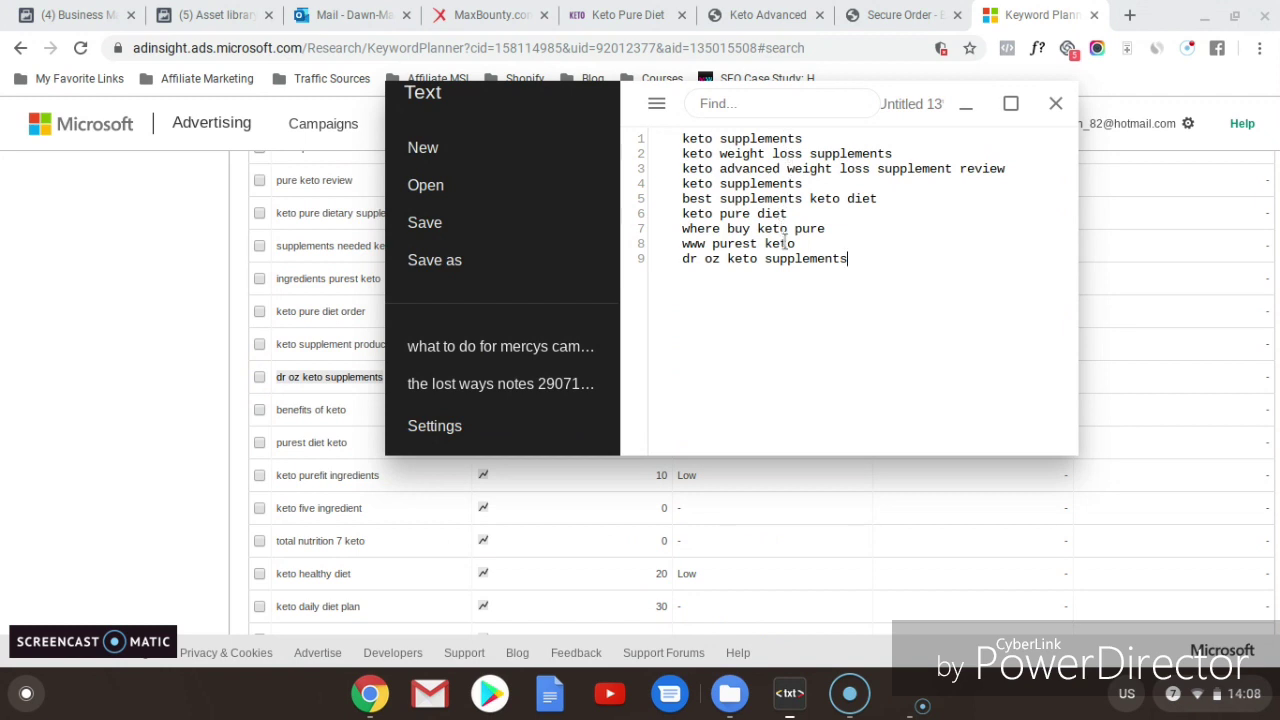
pyautogui.click(968, 108)
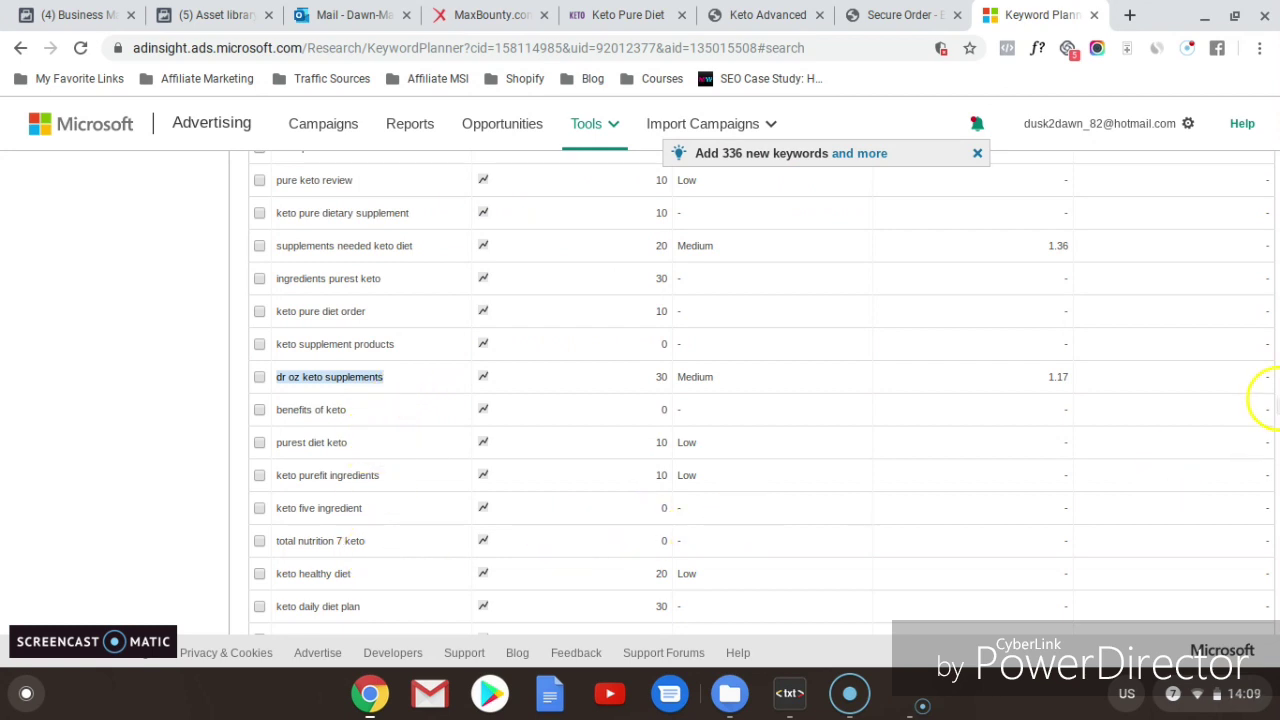
# Step: Set the keyword suggestions list to show 100 rows per page
pyautogui.moveTo(1273, 383); pyautogui.dragTo(1275, 443)
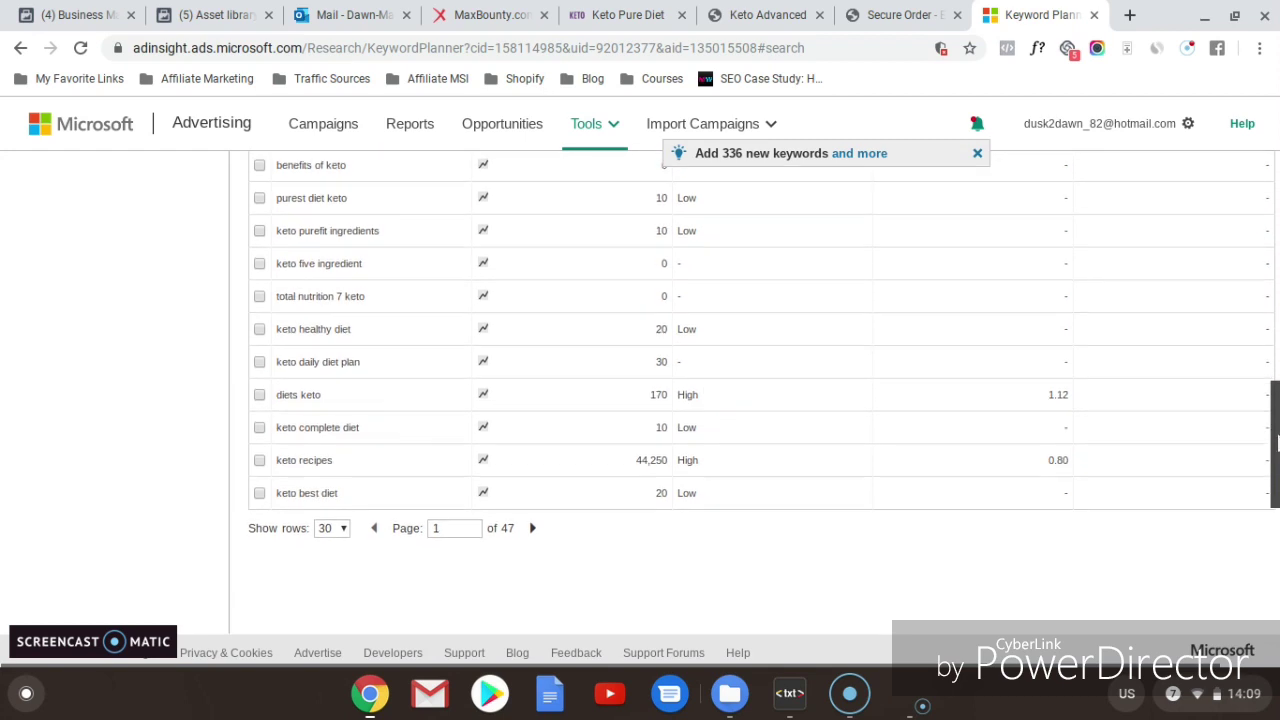
pyautogui.click(342, 532)
pyautogui.click(338, 506)
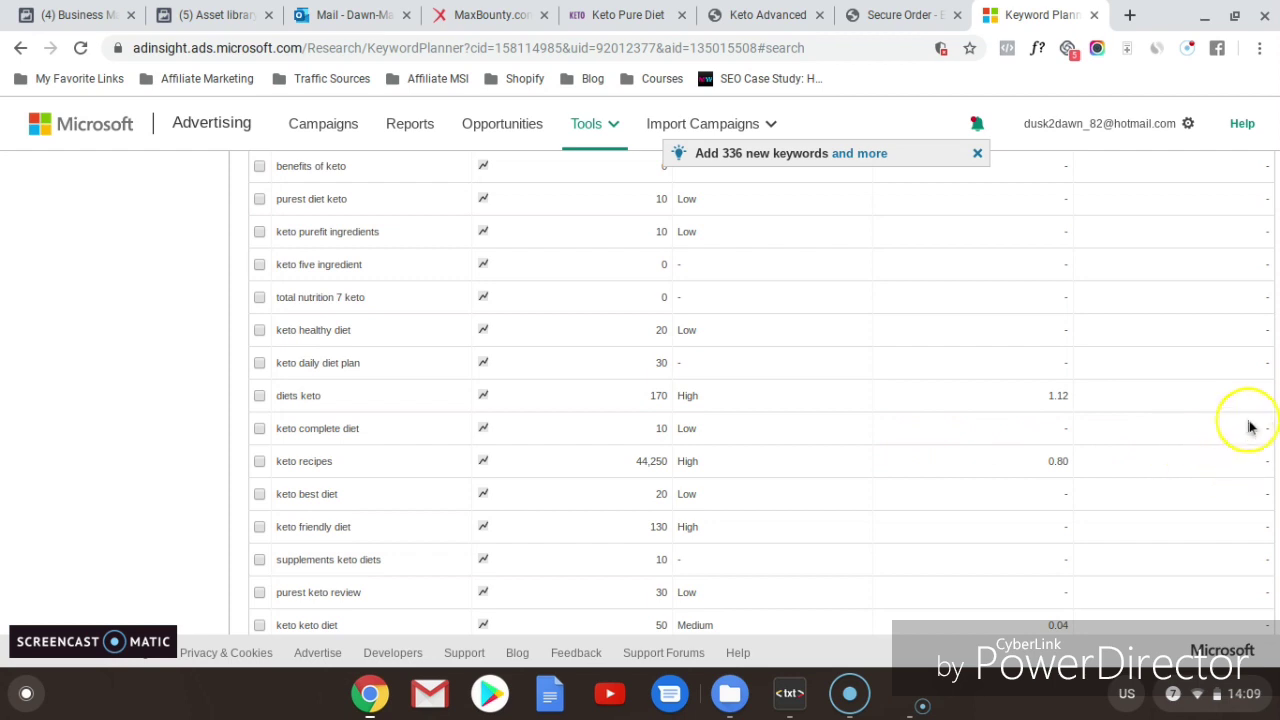
# Step: Copy the suggested keyword "supplements take keto diet" onto the tenth line of the keyword note
pyautogui.moveTo(1272, 312); pyautogui.dragTo(1276, 642)
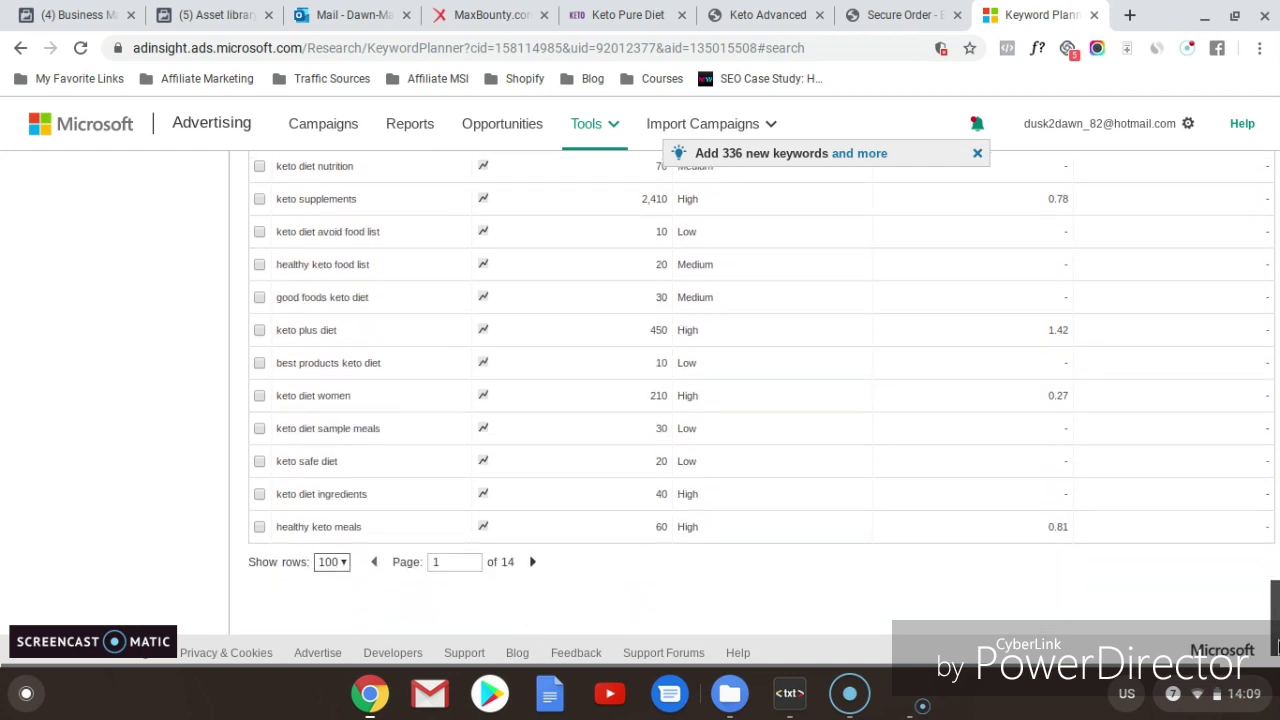
pyautogui.moveTo(1276, 647); pyautogui.dragTo(1272, 494)
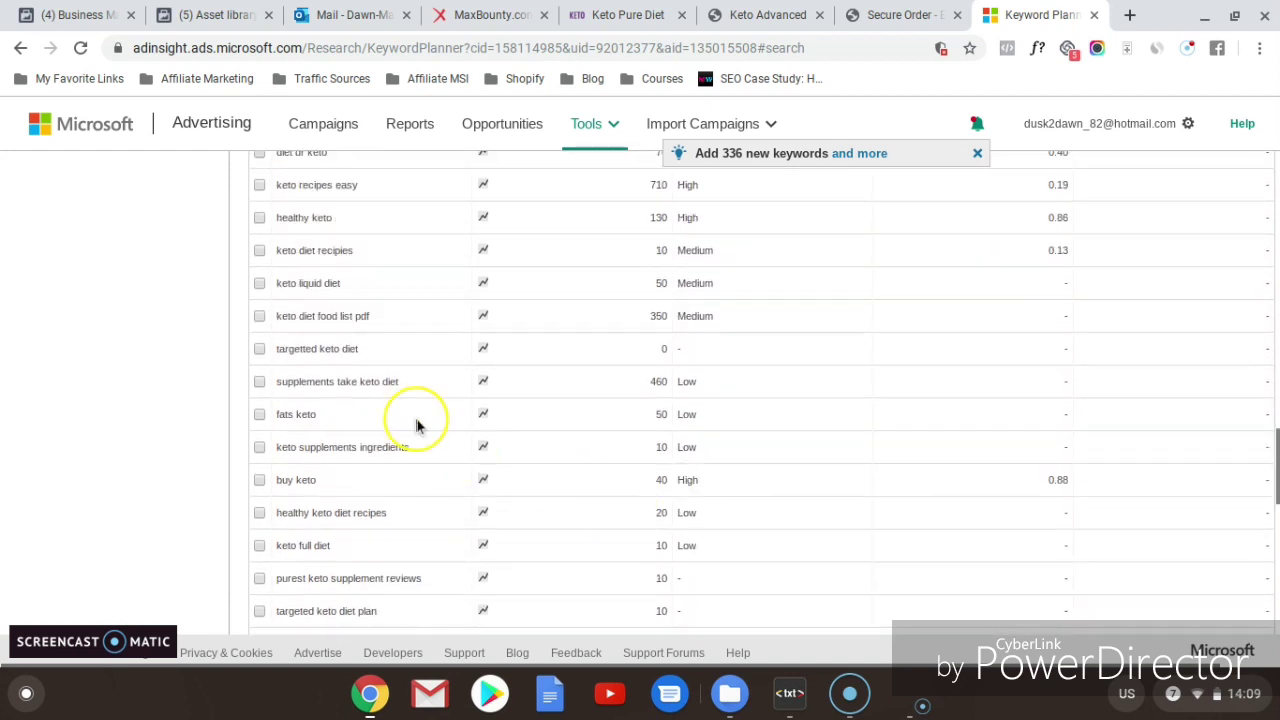
pyautogui.moveTo(406, 390); pyautogui.dragTo(277, 373)
pyautogui.hotkey('ctrl', 'c')
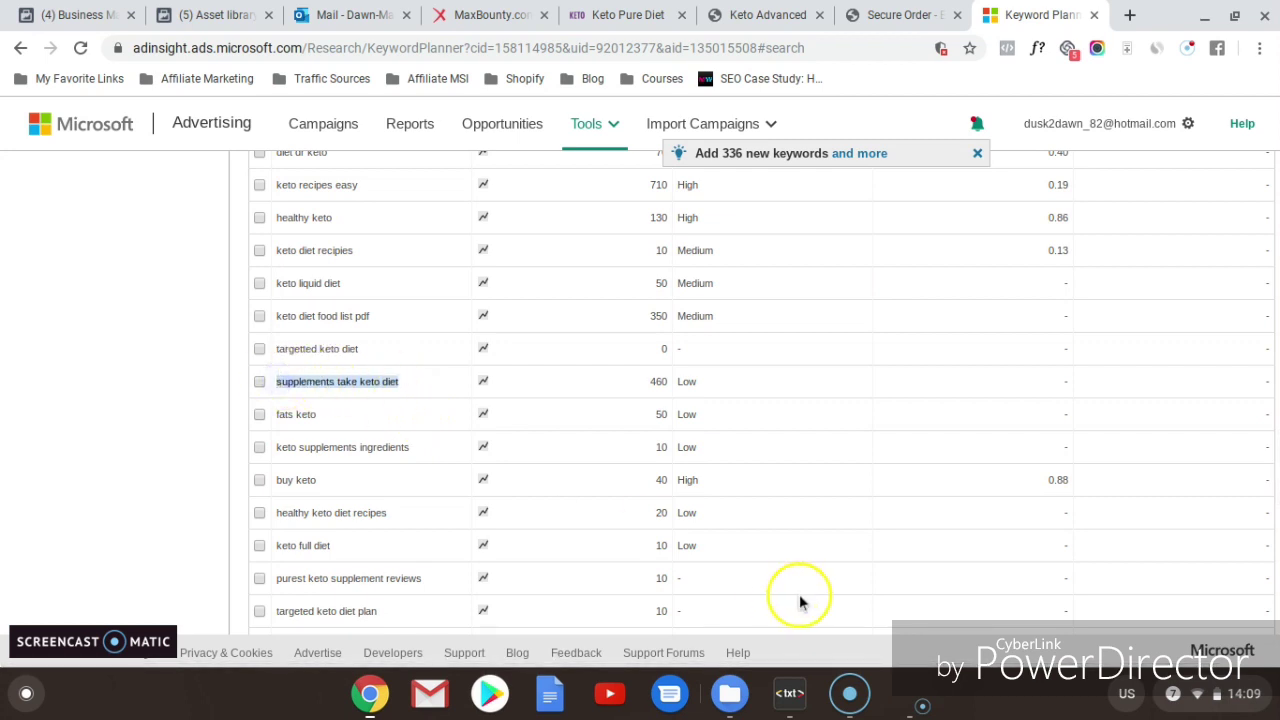
pyautogui.click(790, 693)
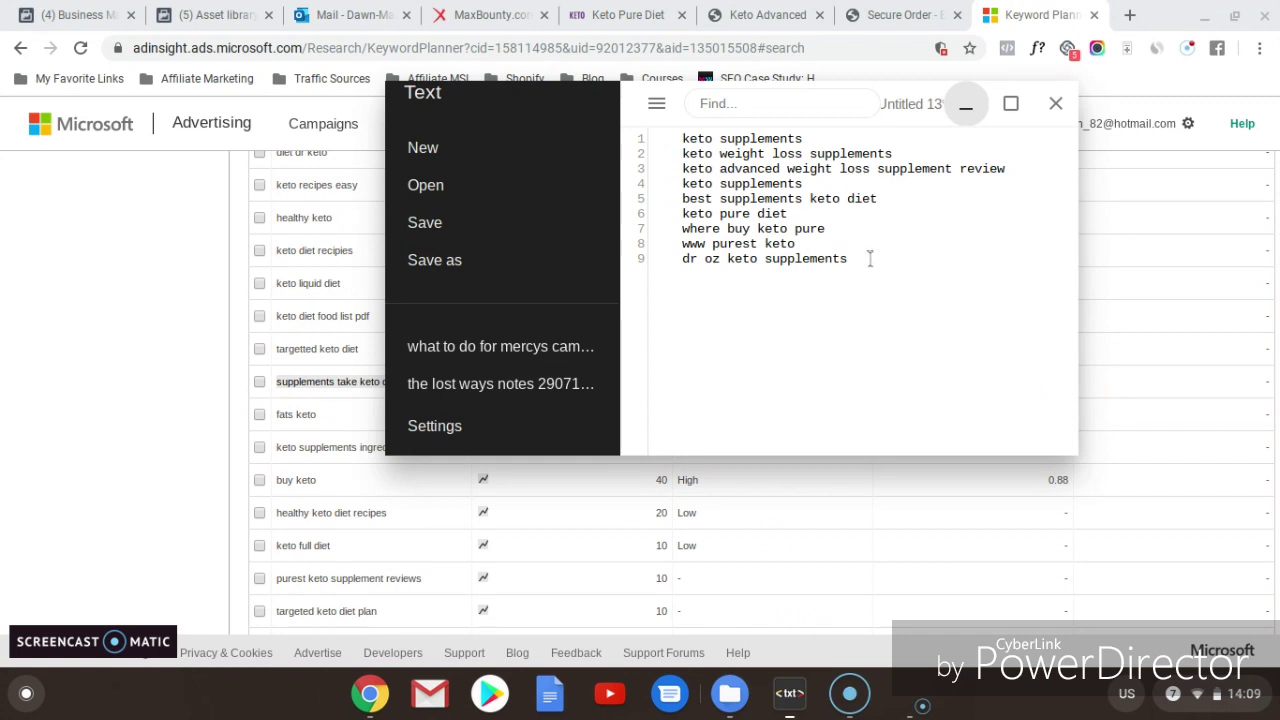
pyautogui.press('Return')
pyautogui.hotkey('ctrl', 'v')
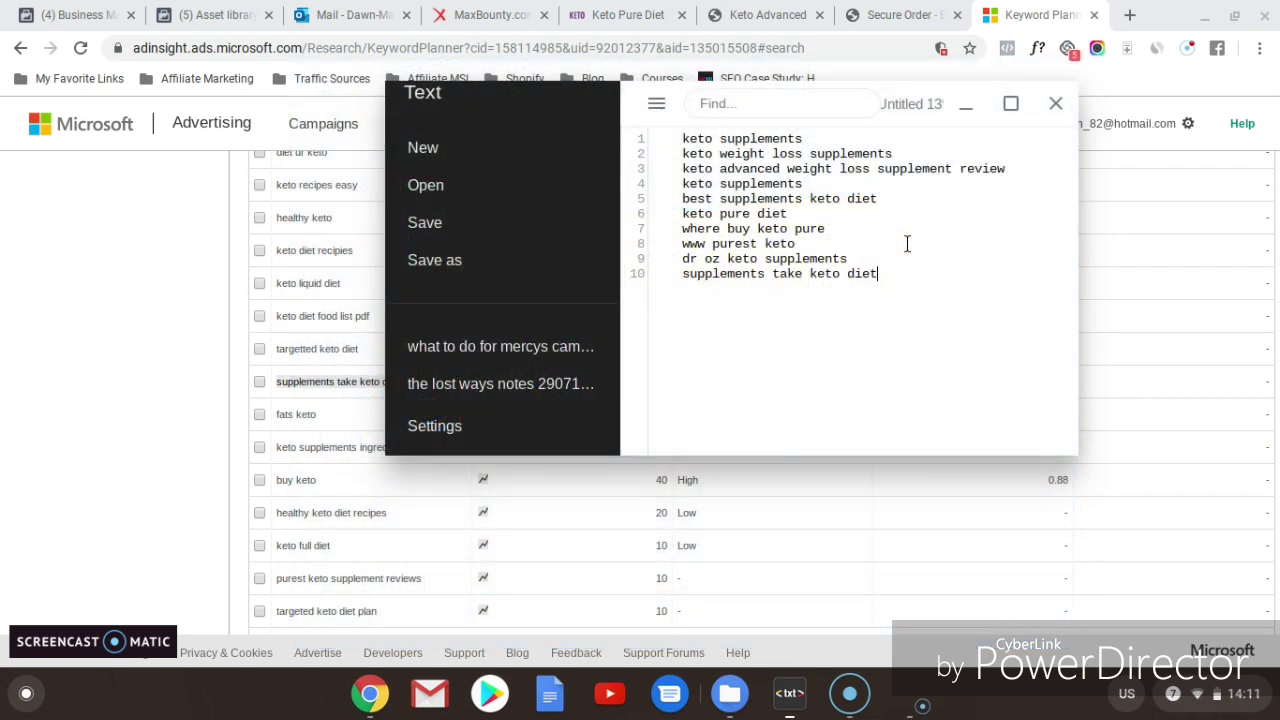
pyautogui.click(966, 104)
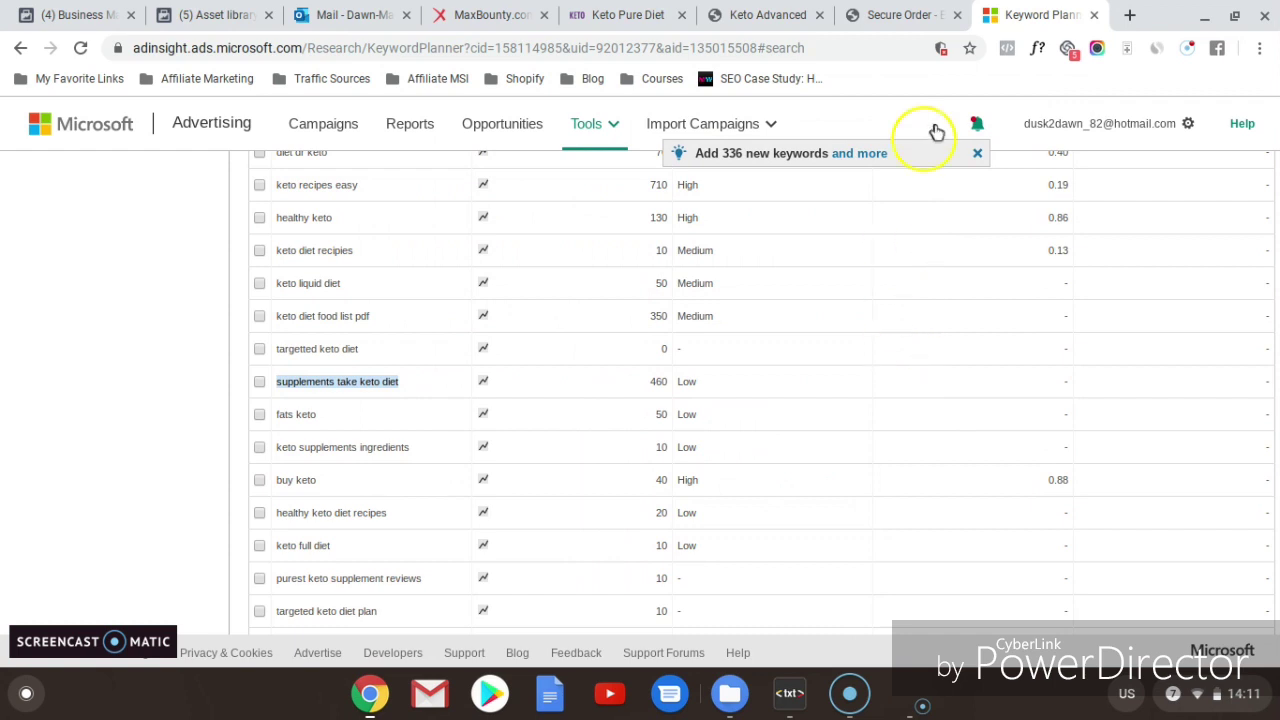
# Step: Open ClickMagick in a new browser tab and log in to reach the tracking links page
pyautogui.click(1131, 18)
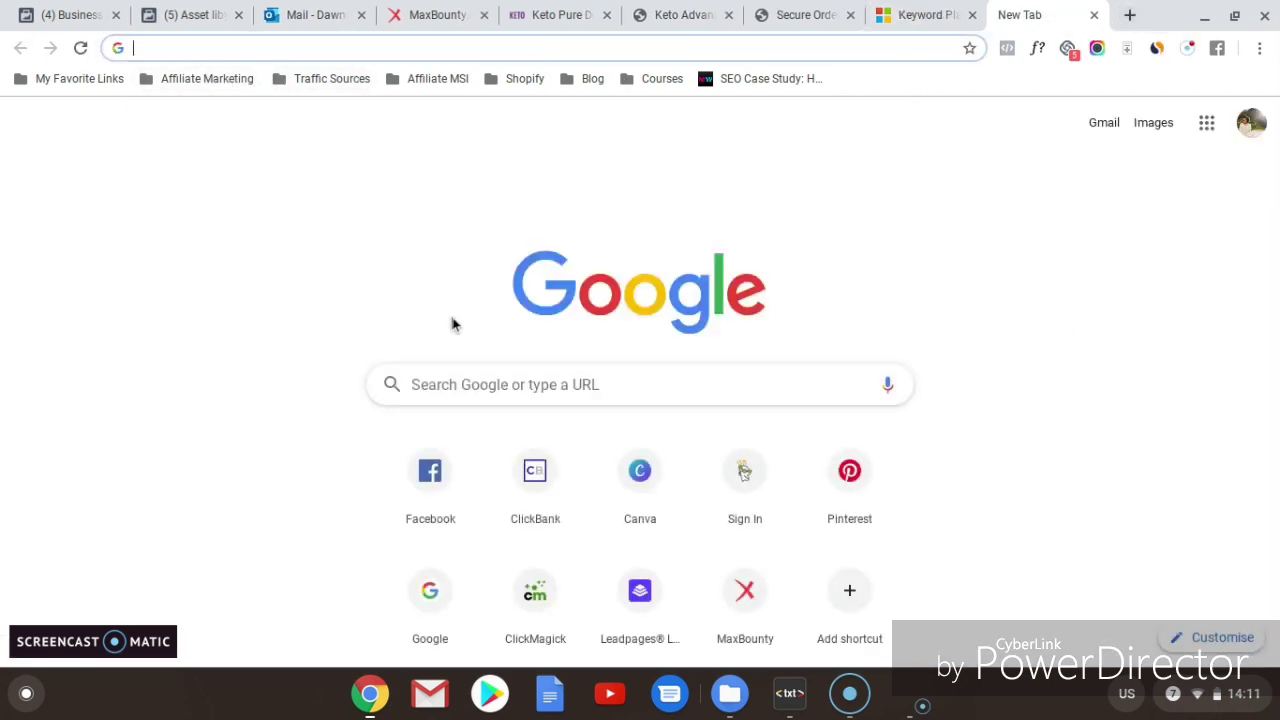
pyautogui.click(543, 600)
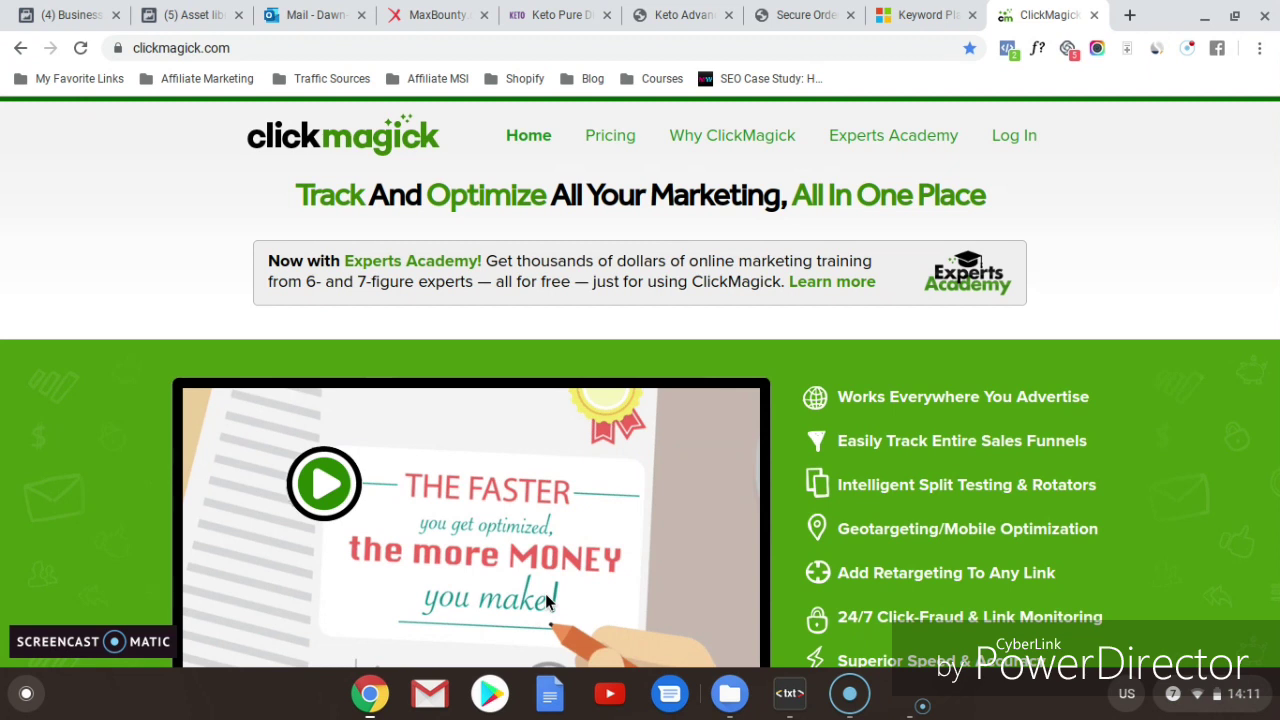
pyautogui.click(1012, 137)
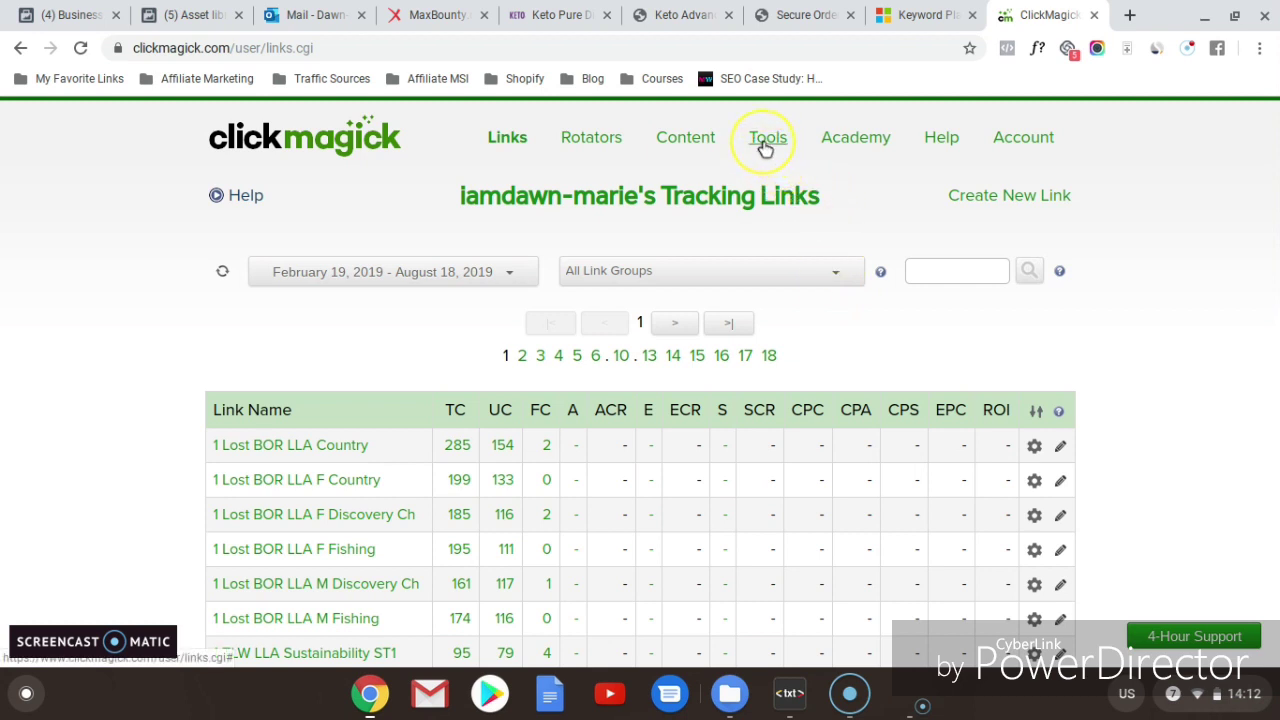
pyautogui.click(941, 148)
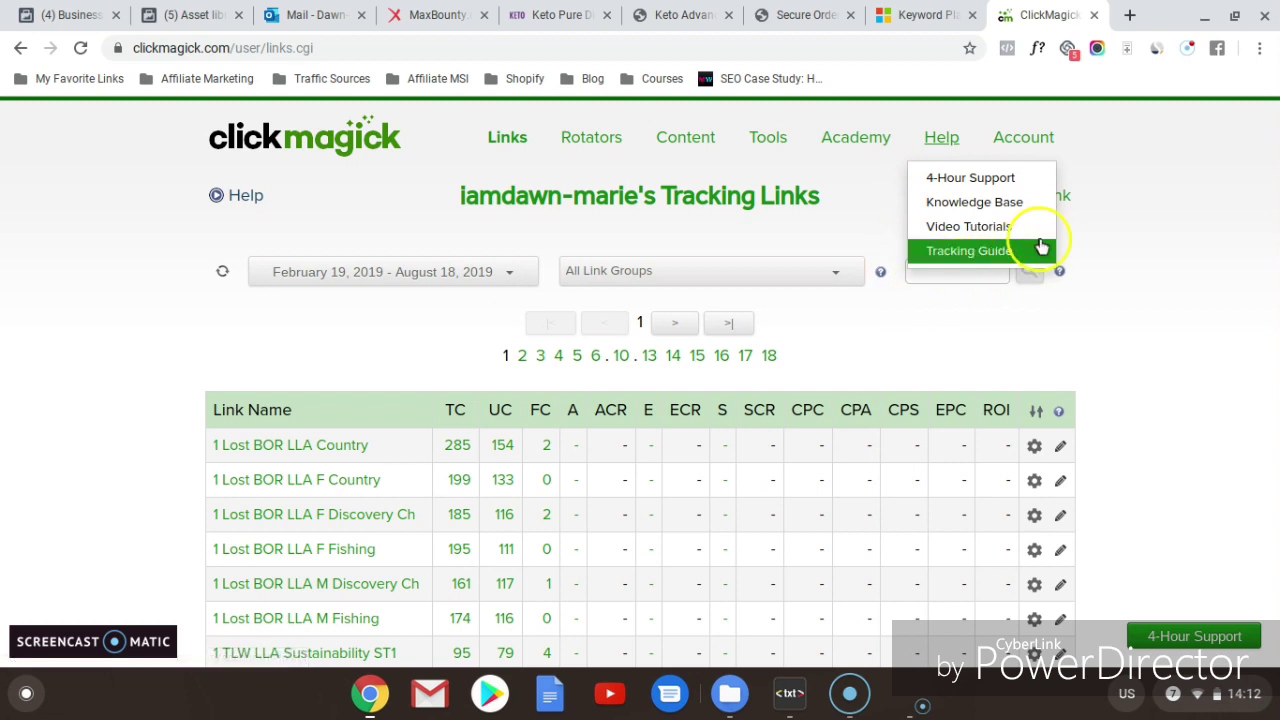
pyautogui.click(1167, 213)
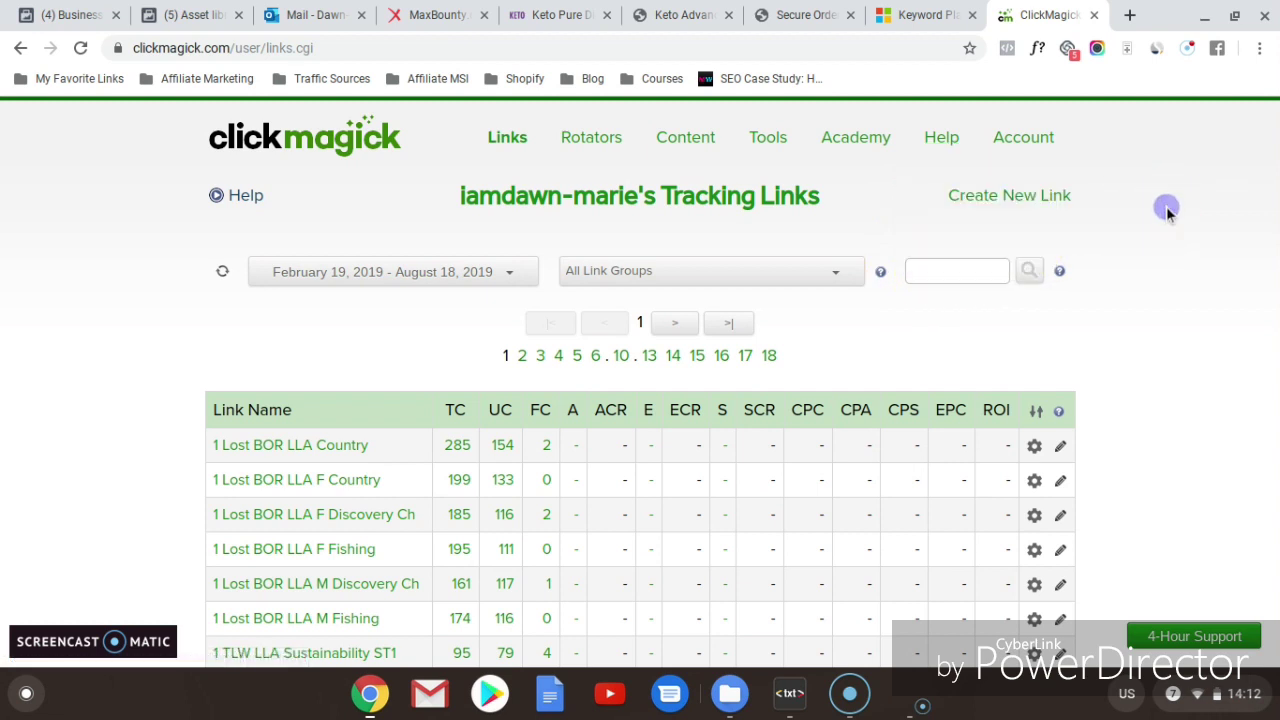
pyautogui.click(955, 341)
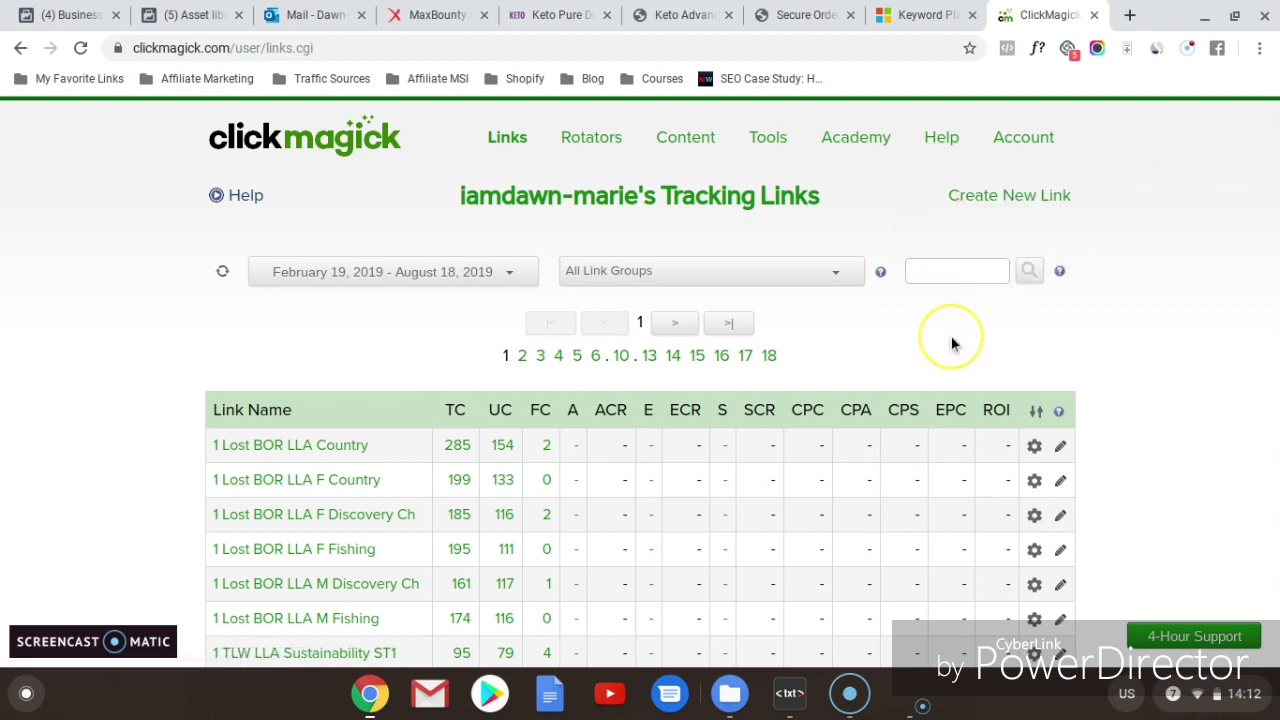
pyautogui.click(838, 341)
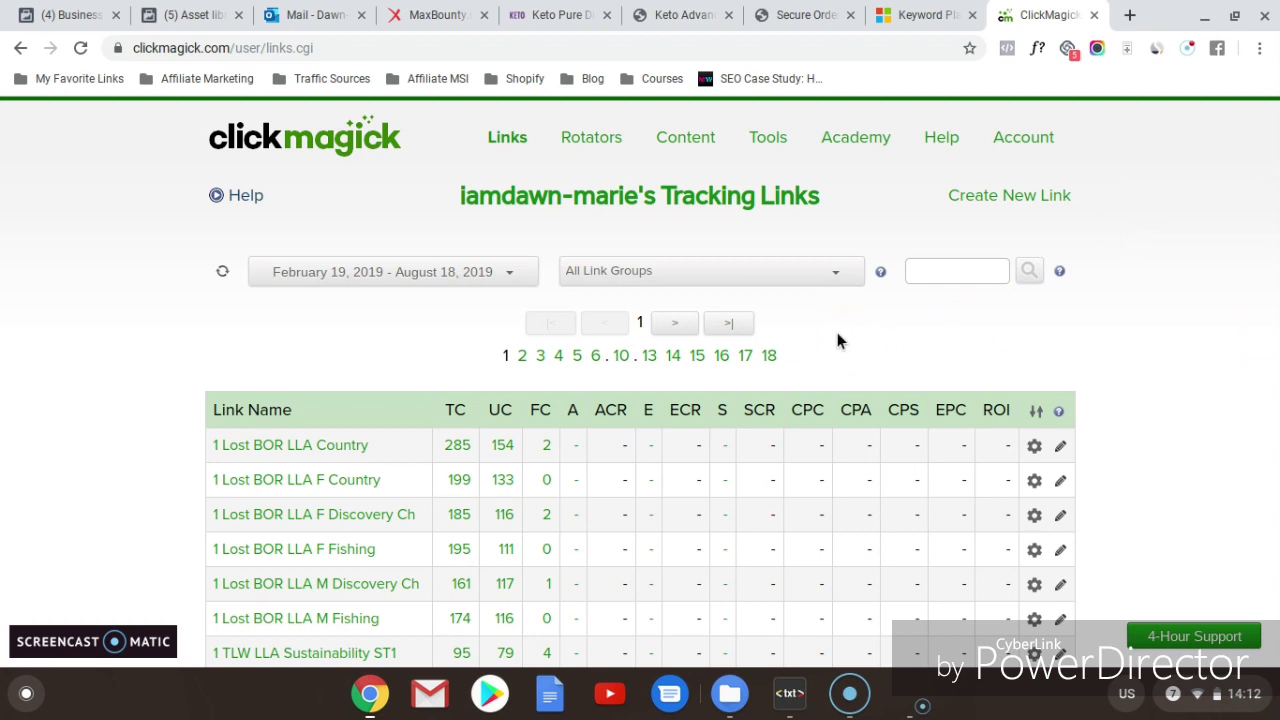
pyautogui.click(822, 306)
pyautogui.click(724, 218)
# Step: Start a new tracking link and name it "Keto pure diet 14355 Bing Demo", checking the campaign ID on the MaxBounty Keto Pure page
pyautogui.click(955, 195)
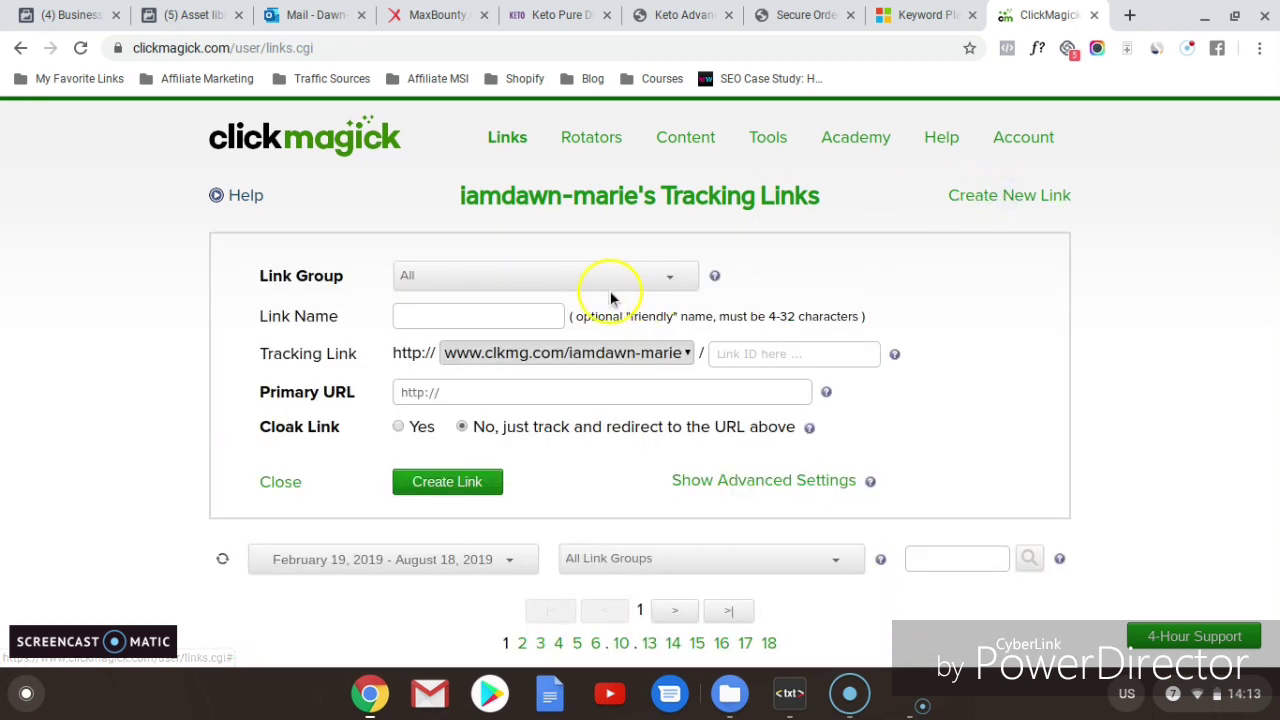
pyautogui.click(497, 315)
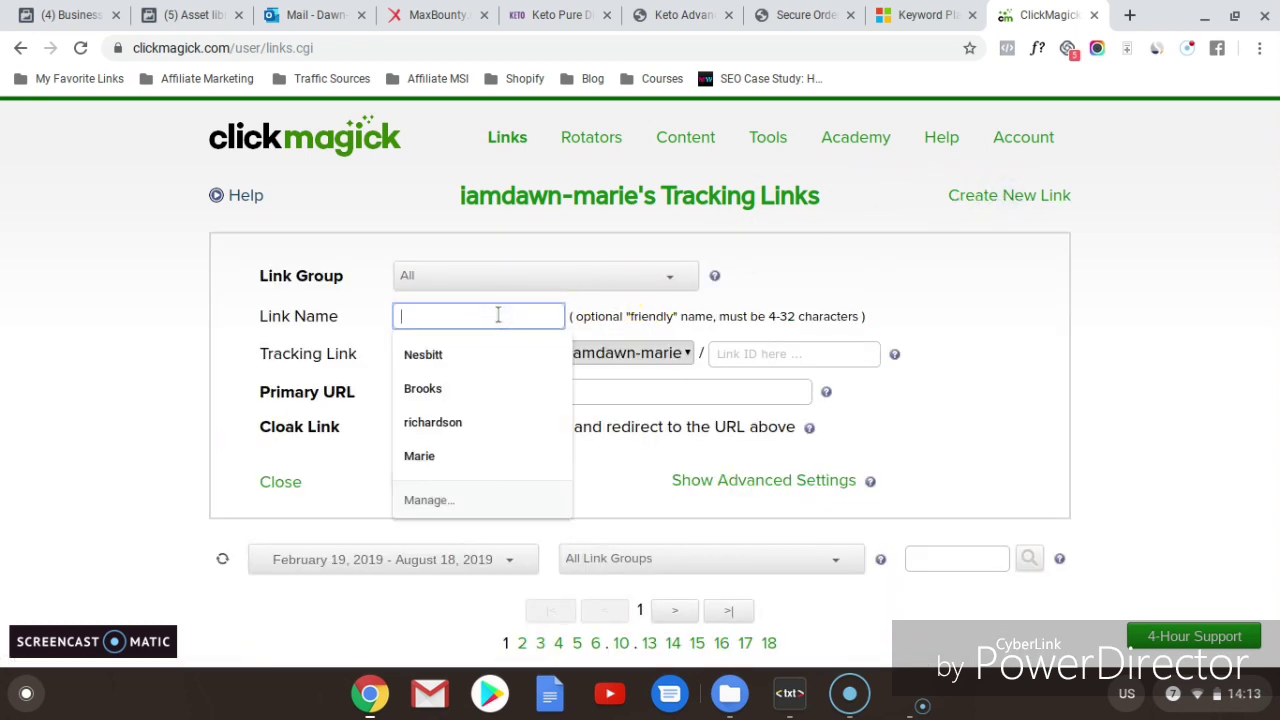
pyautogui.write('Ke')
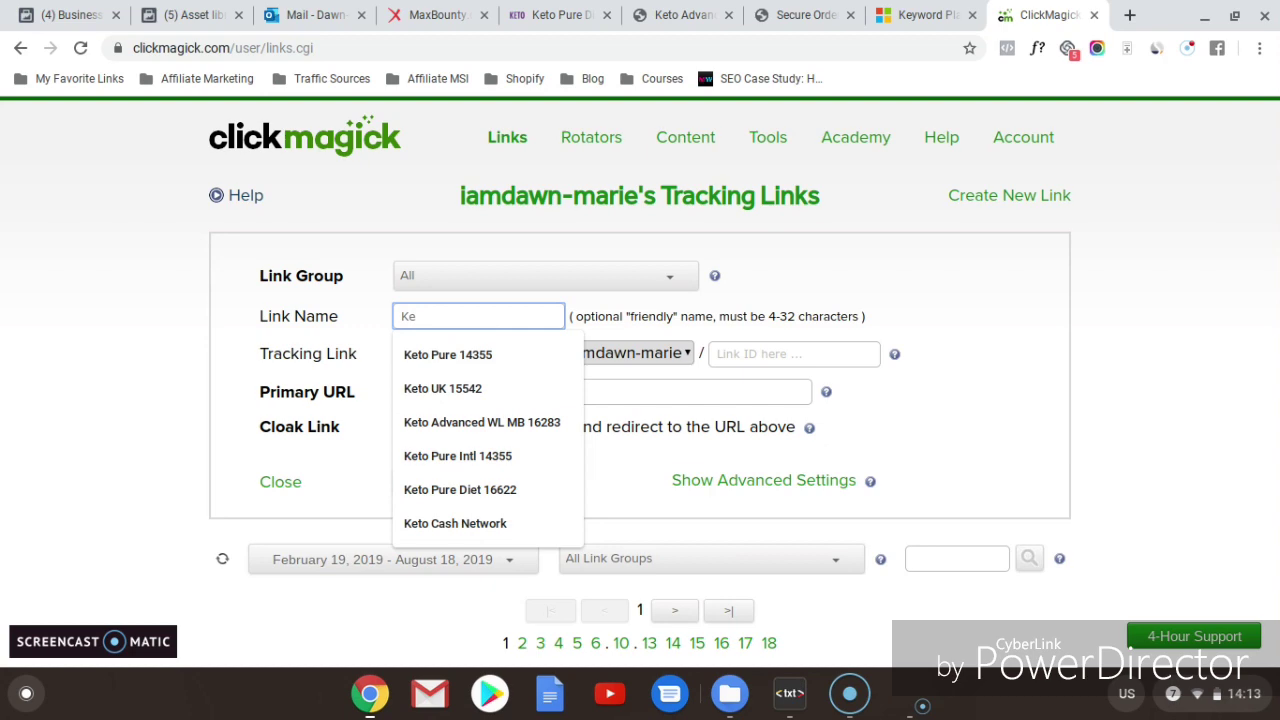
pyautogui.click(555, 14)
pyautogui.click(470, 12)
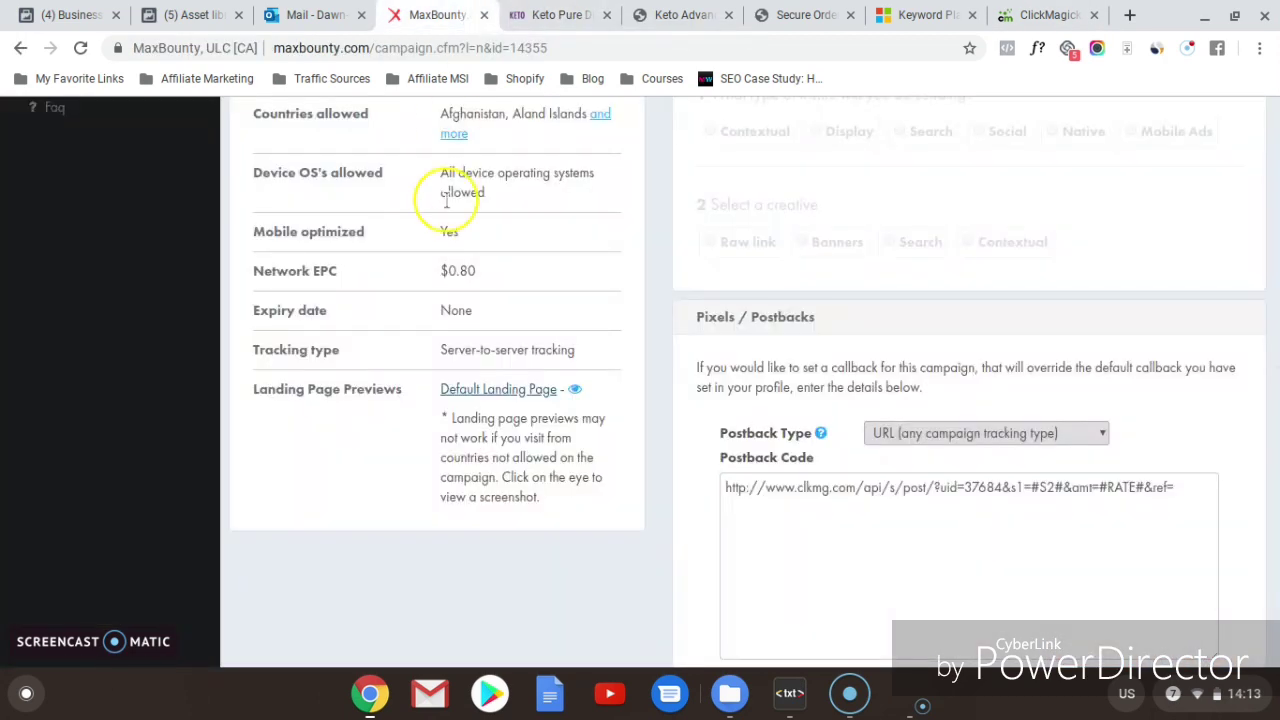
pyautogui.moveTo(1275, 405); pyautogui.dragTo(1276, 250)
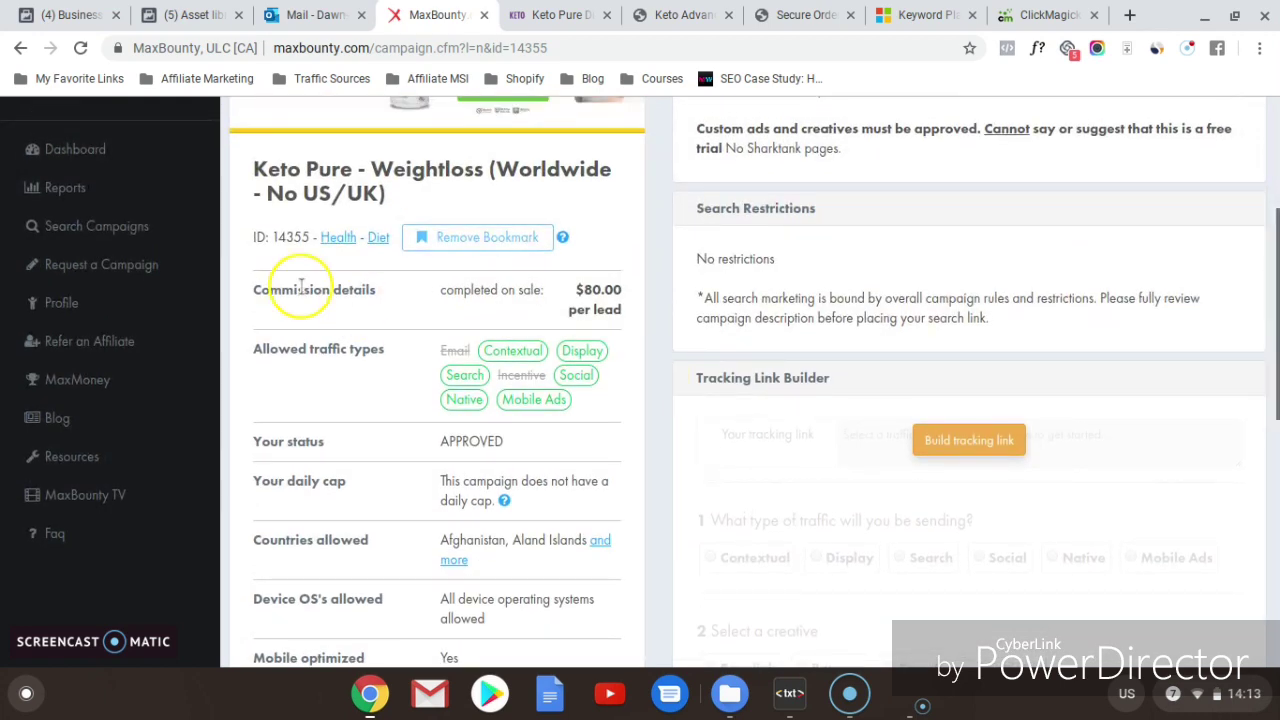
pyautogui.click(1040, 14)
pyautogui.write('to pure')
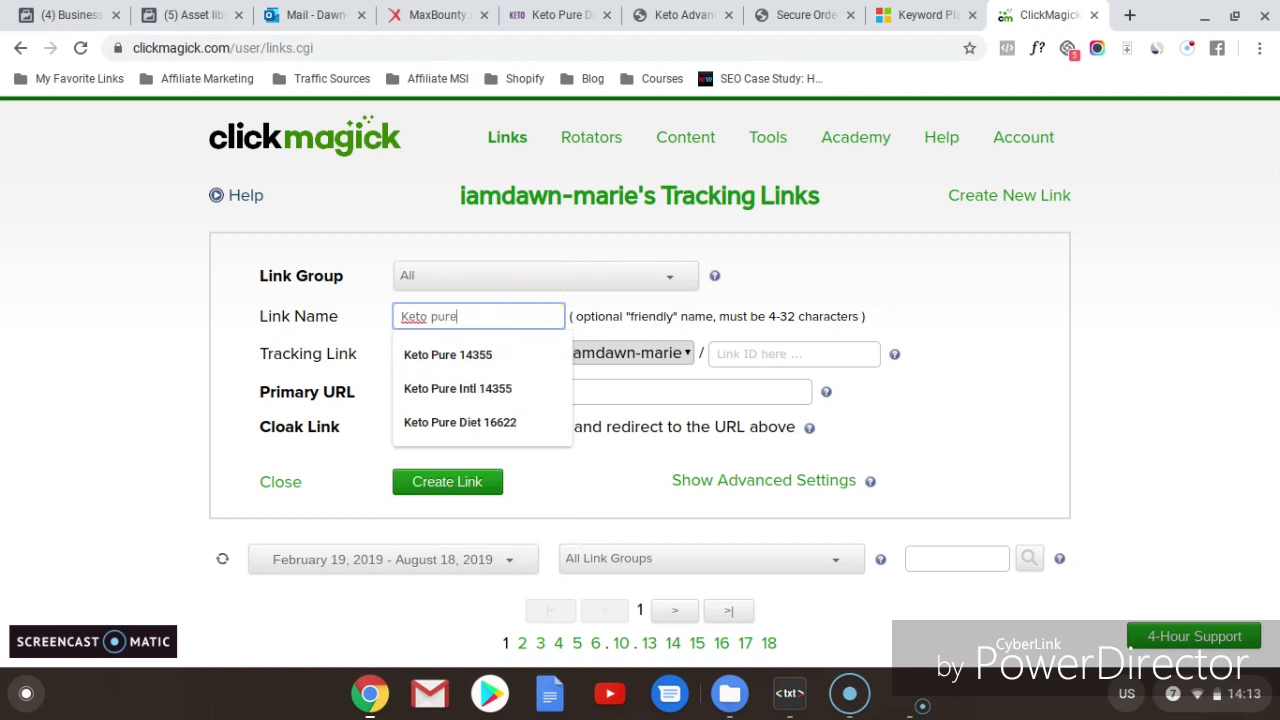
pyautogui.write(' diet 14')
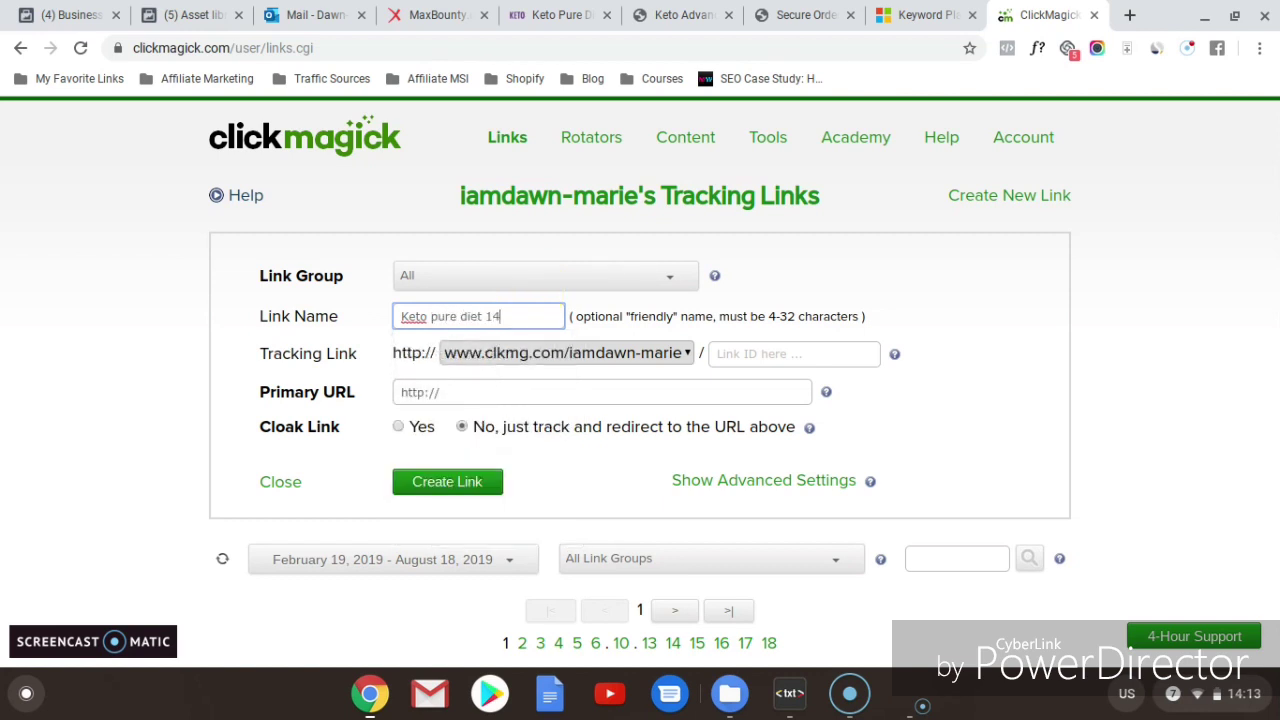
pyautogui.write('355 Bing Demo')
# Step: Choose a custom domain for the tracking link and set its link ID to "14355-keto"
pyautogui.click(650, 352)
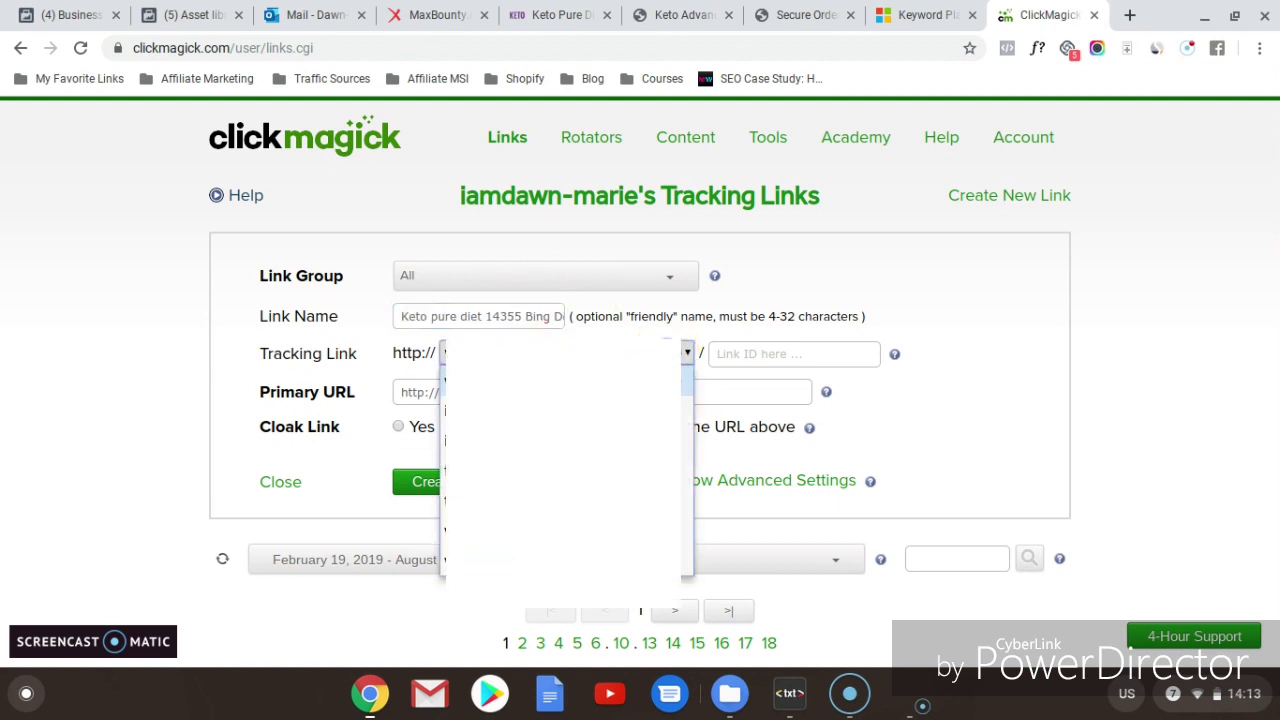
pyautogui.click(722, 366)
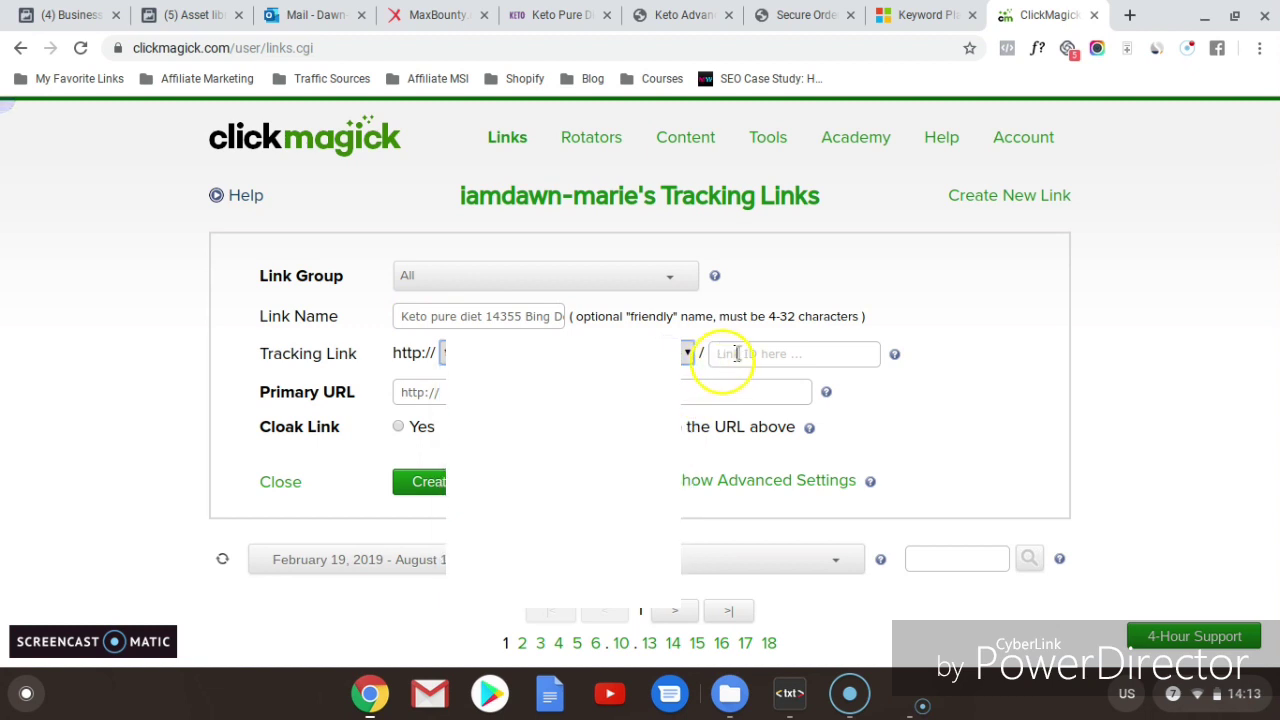
pyautogui.click(747, 352)
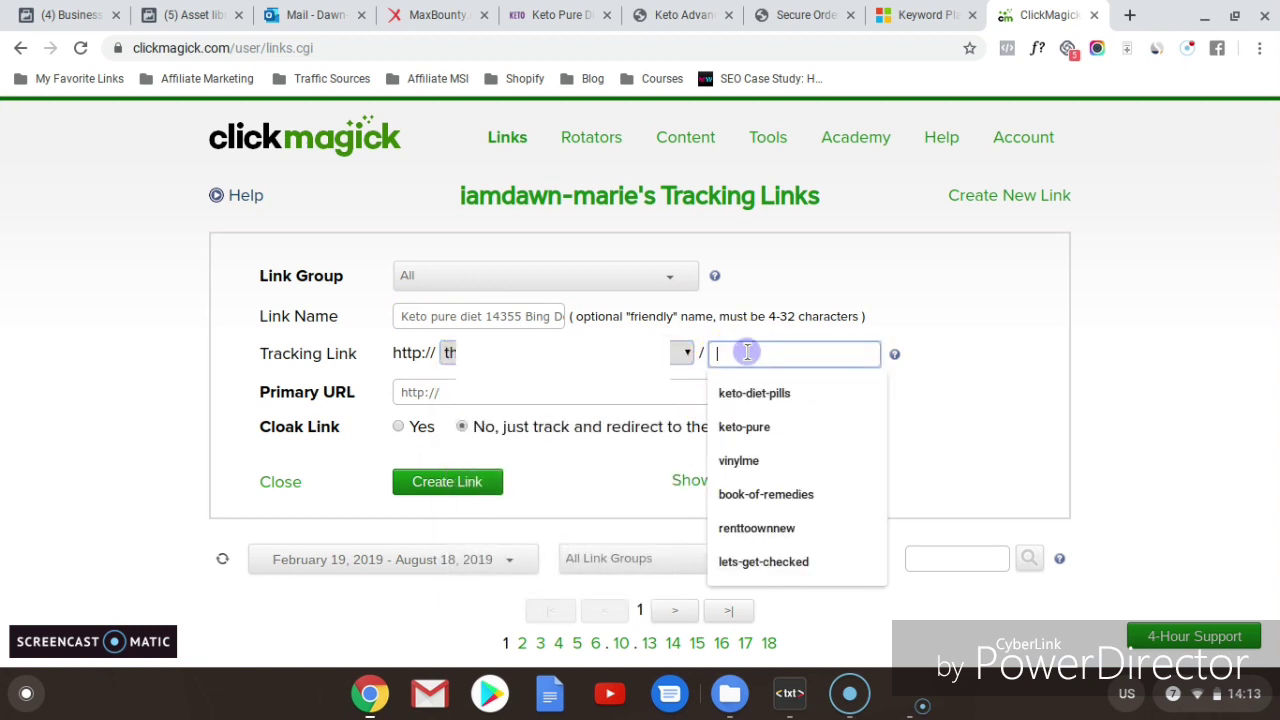
pyautogui.write('ket')
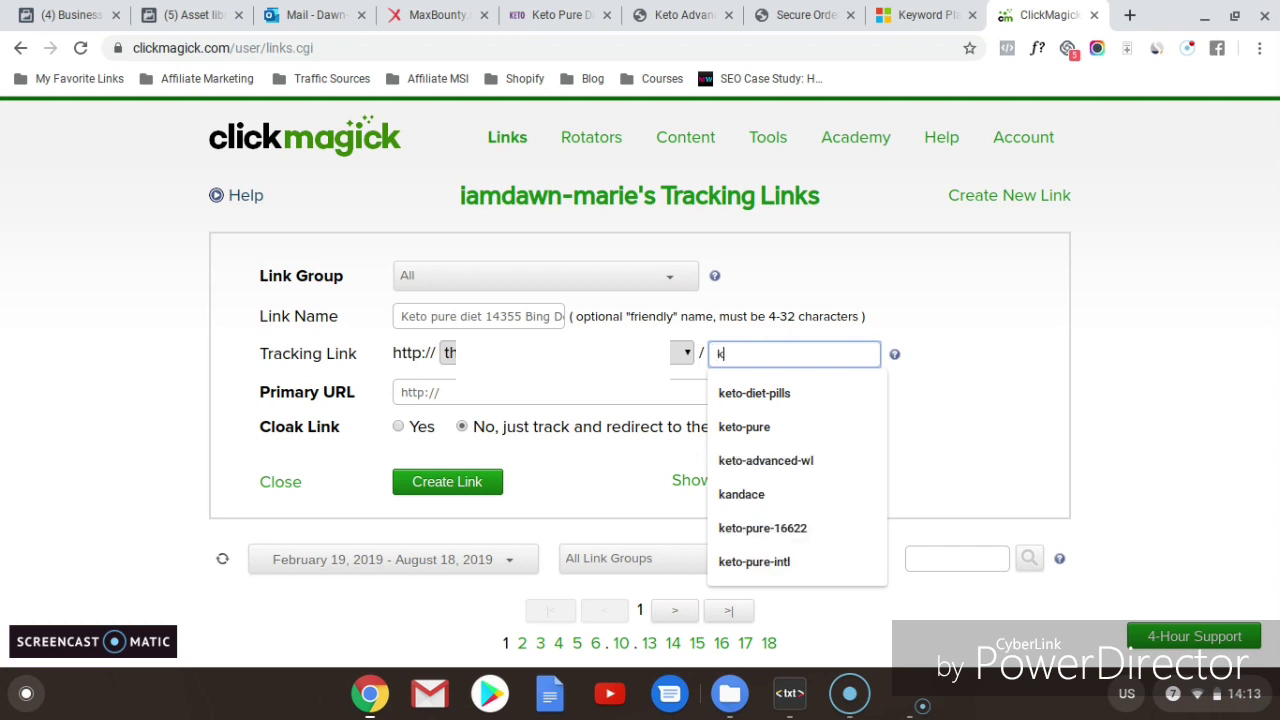
pyautogui.press('BackSpace')
pyautogui.press('BackSpace')
pyautogui.press('BackSpace')
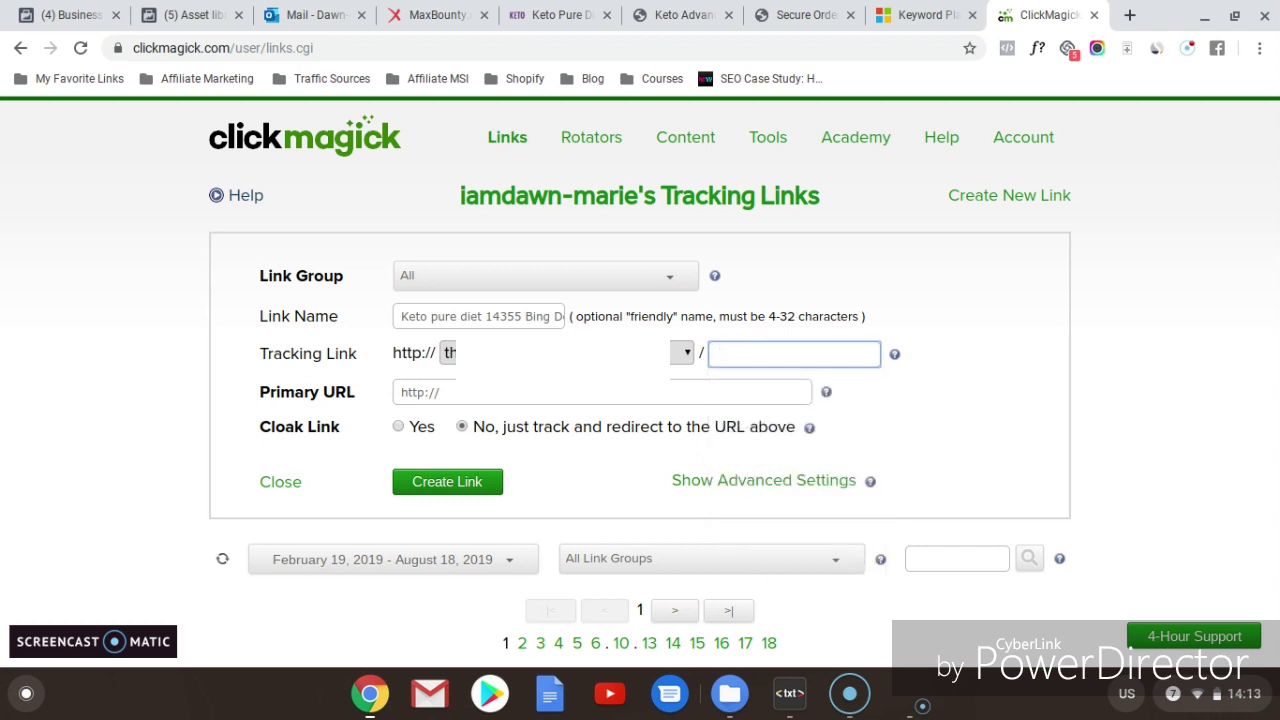
pyautogui.write('14355-keto')
pyautogui.click(515, 388)
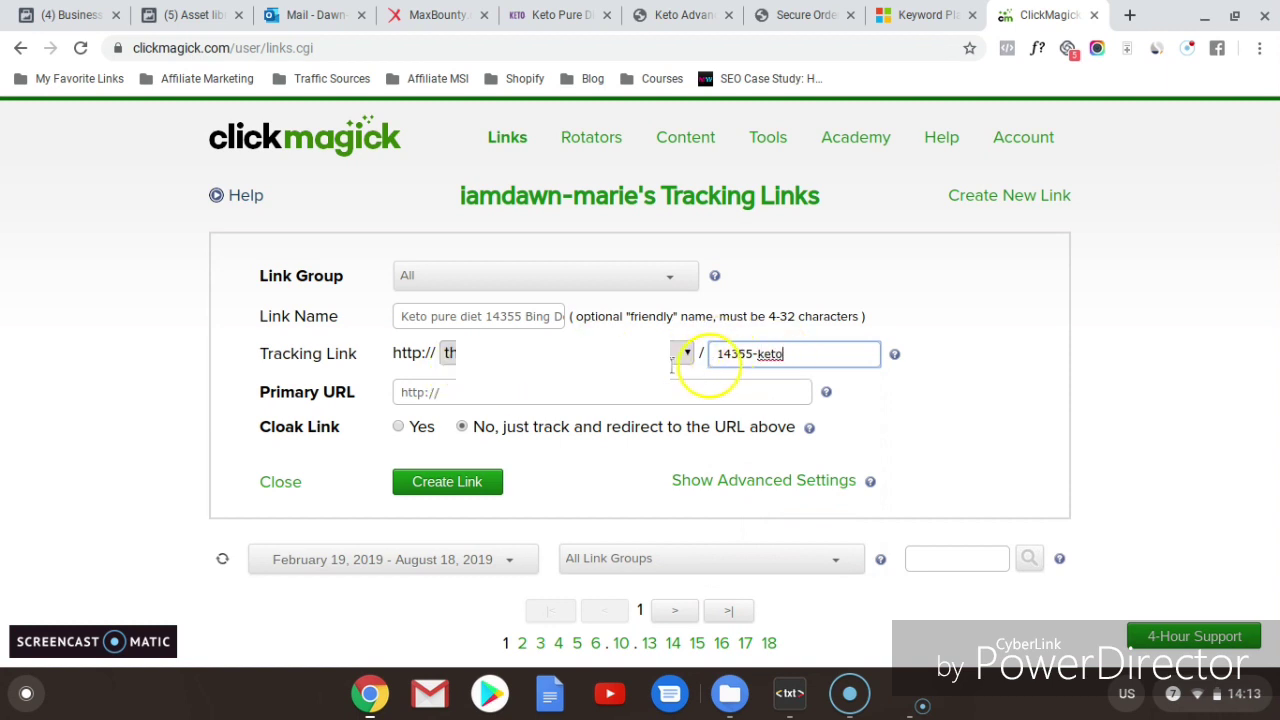
pyautogui.click(438, 392)
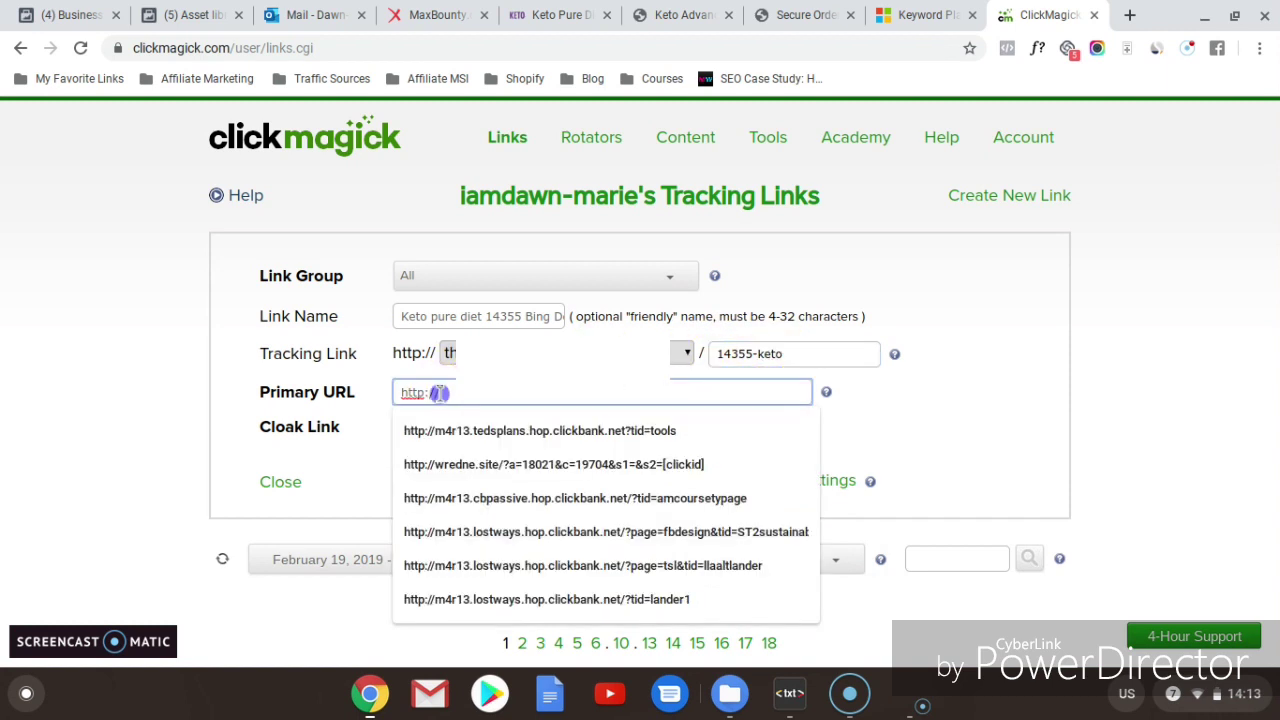
pyautogui.click(969, 392)
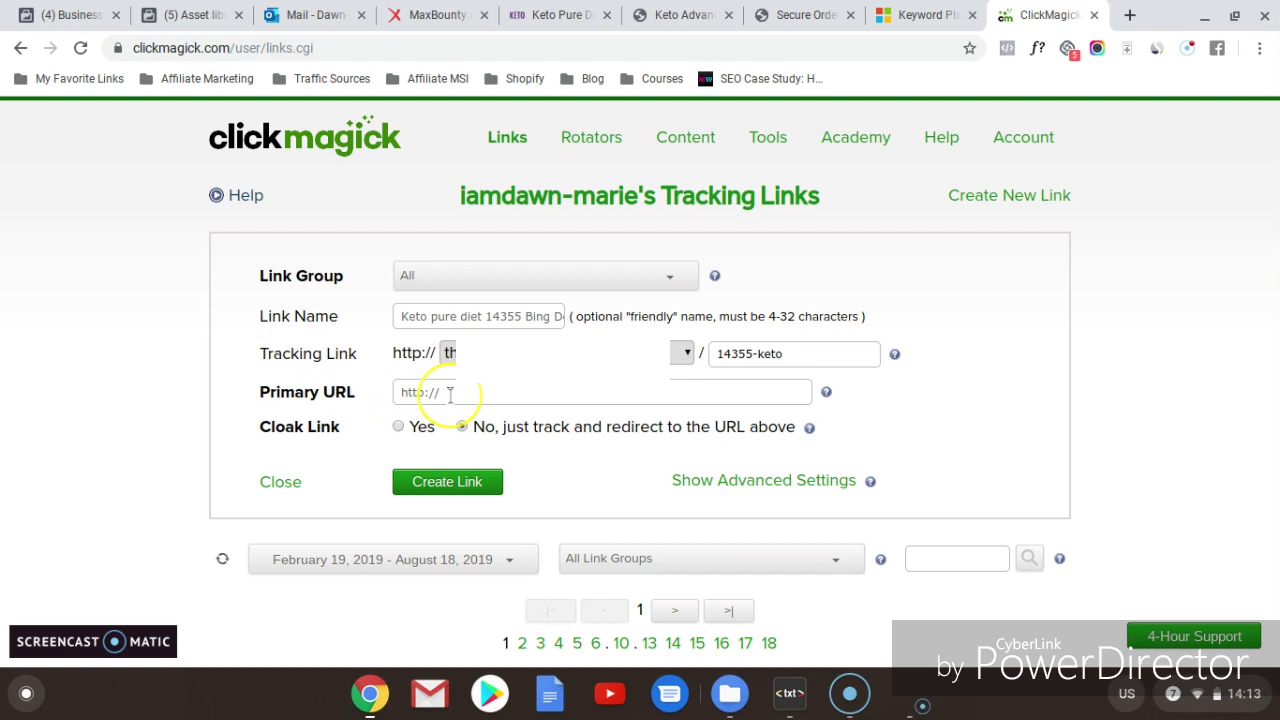
# Step: Switch to MaxBounty's Keto Pure campaign and build a tracking link for Search traffic with the Raw link creative
pyautogui.click(432, 14)
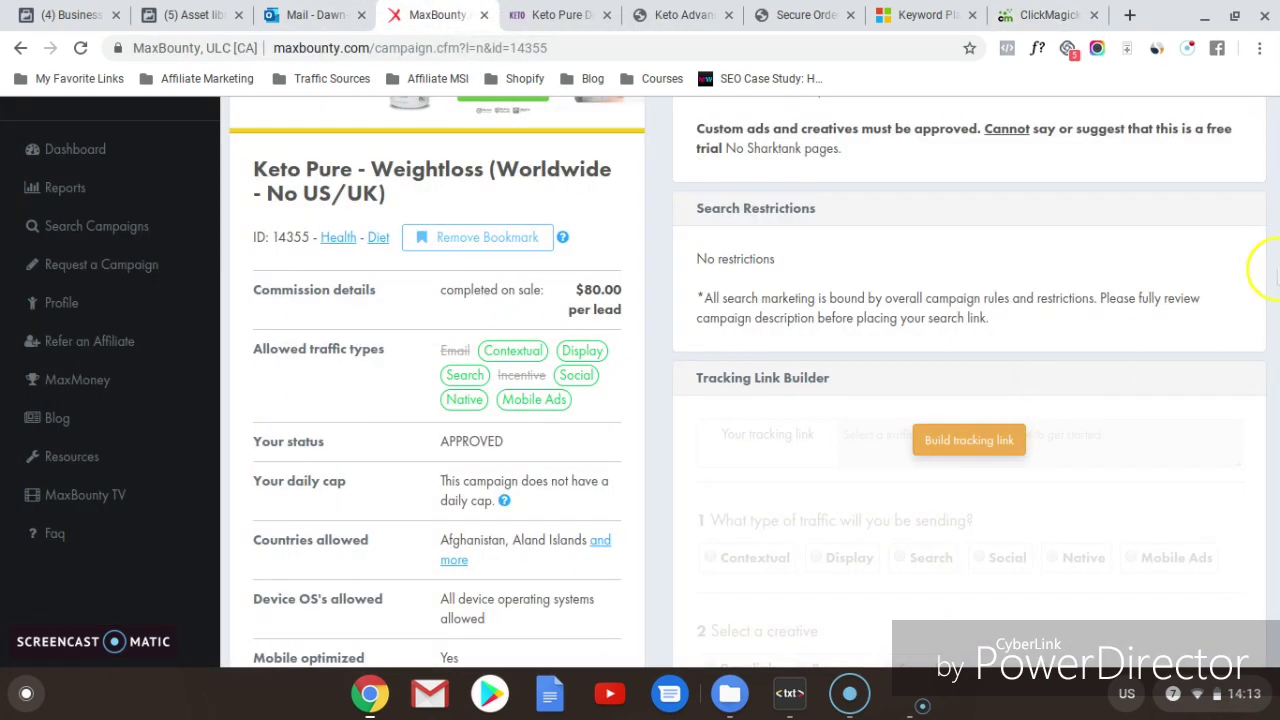
pyautogui.moveTo(1275, 243); pyautogui.dragTo(1276, 176)
pyautogui.scroll(-4, 1065, 275)
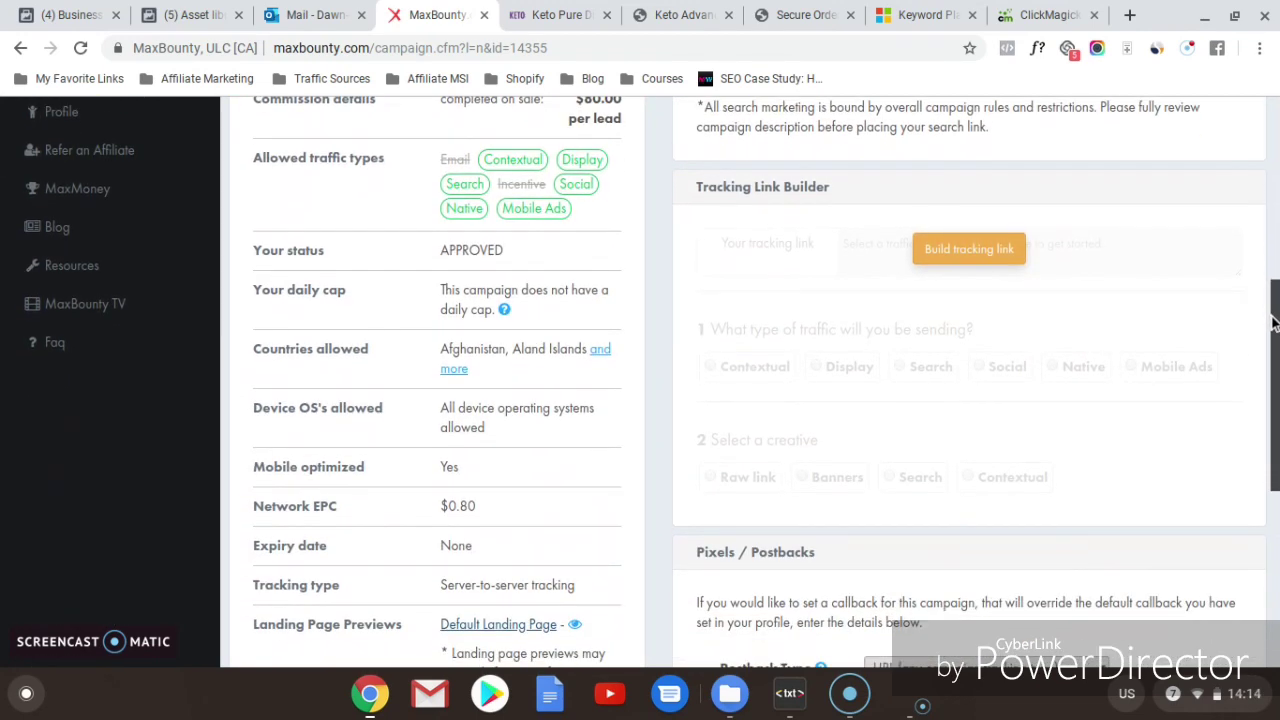
pyautogui.click(968, 250)
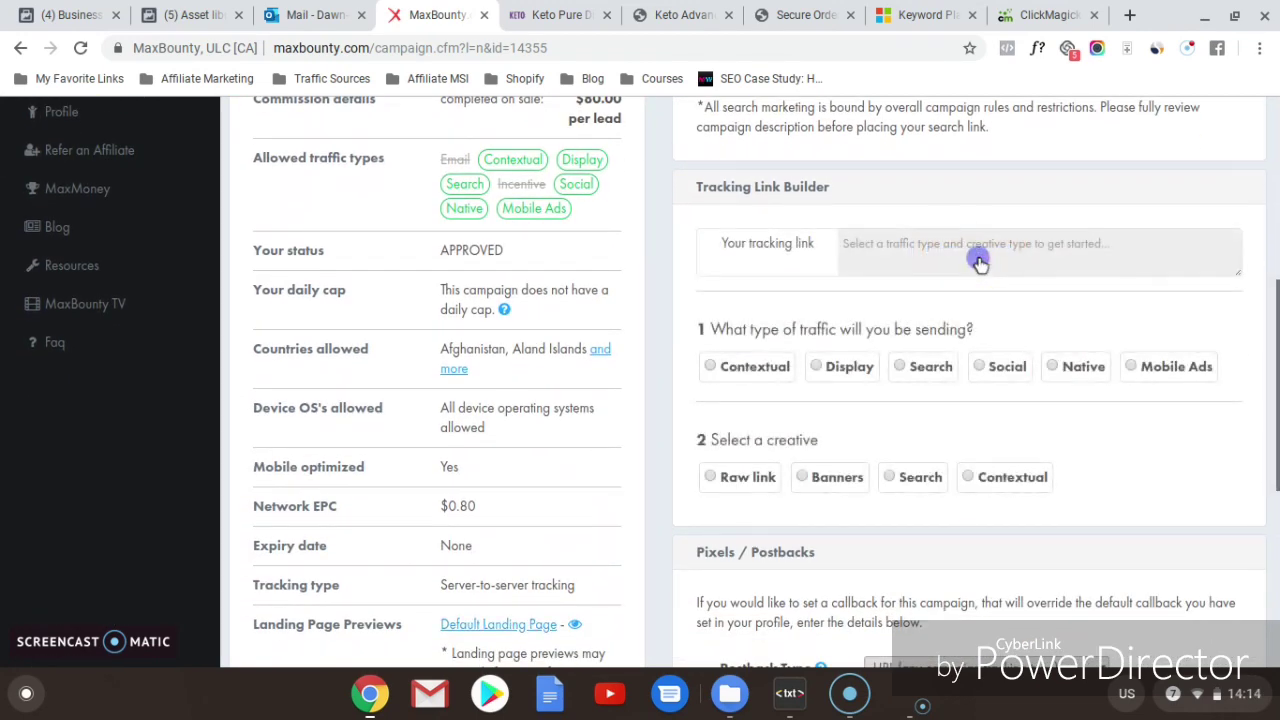
pyautogui.click(908, 370)
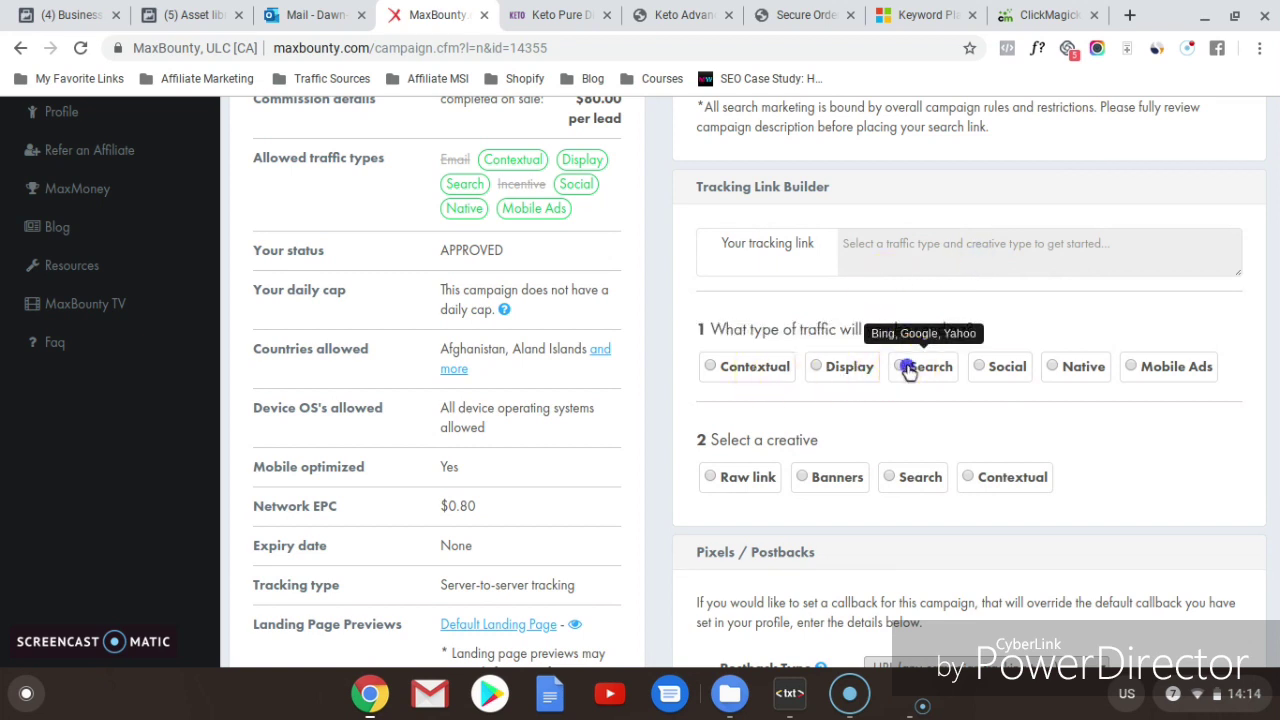
pyautogui.click(906, 368)
pyautogui.click(898, 374)
pyautogui.click(900, 370)
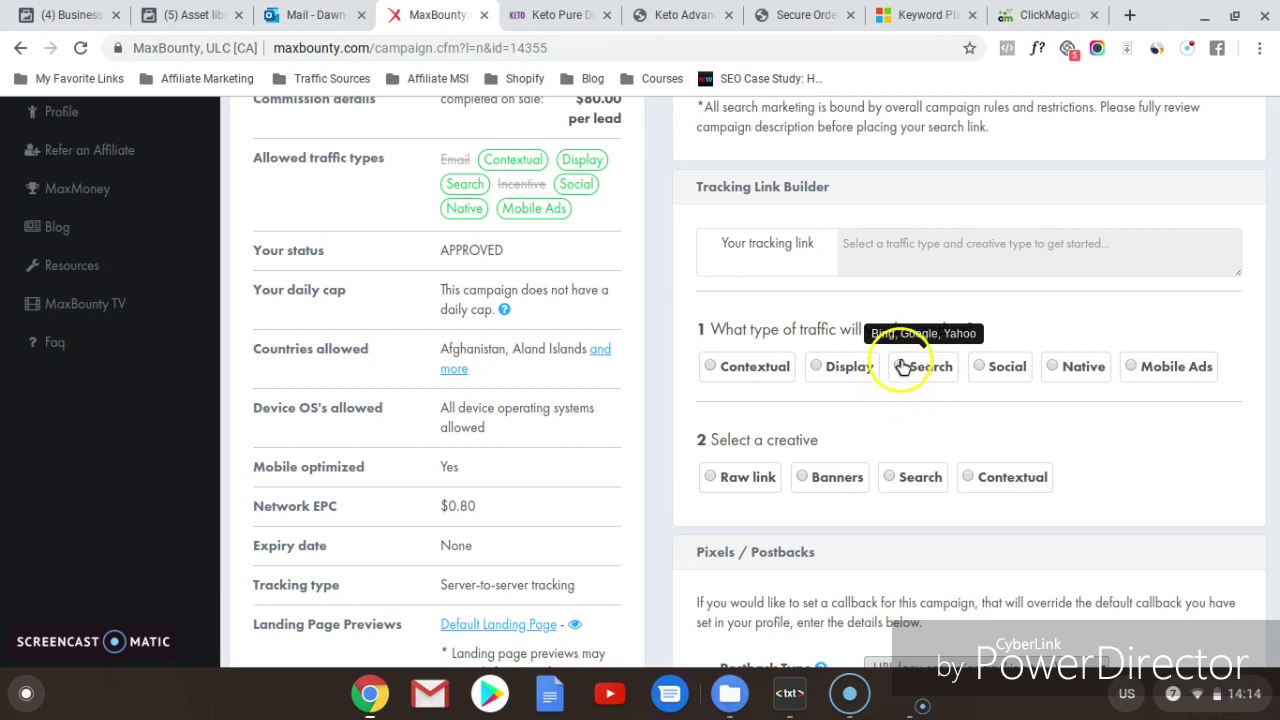
pyautogui.click(711, 477)
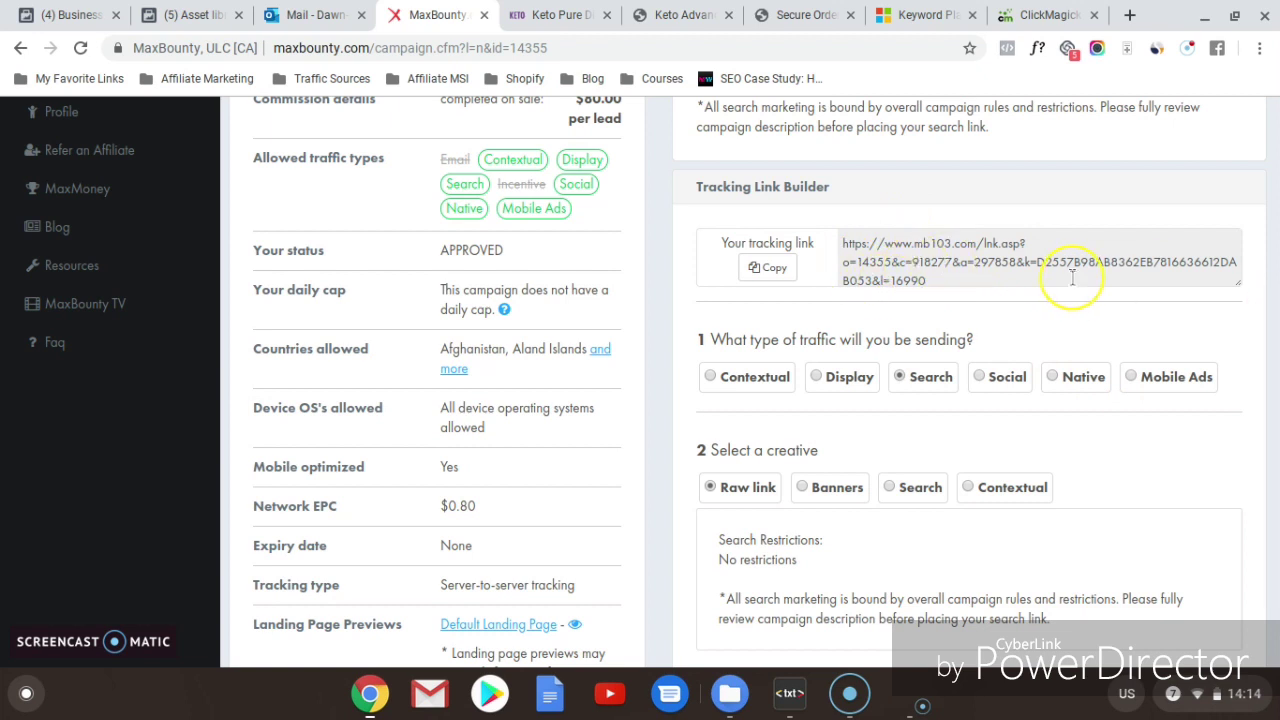
pyautogui.moveTo(1274, 318); pyautogui.dragTo(1268, 570)
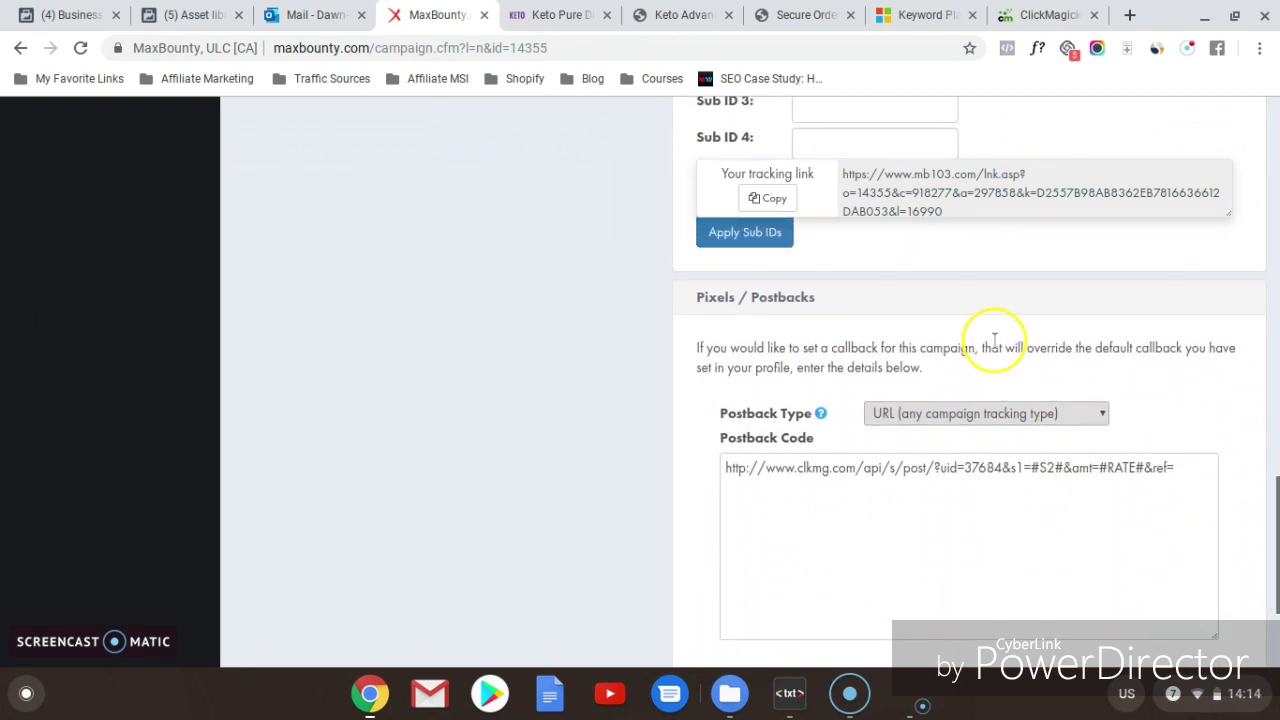
pyautogui.click(932, 467)
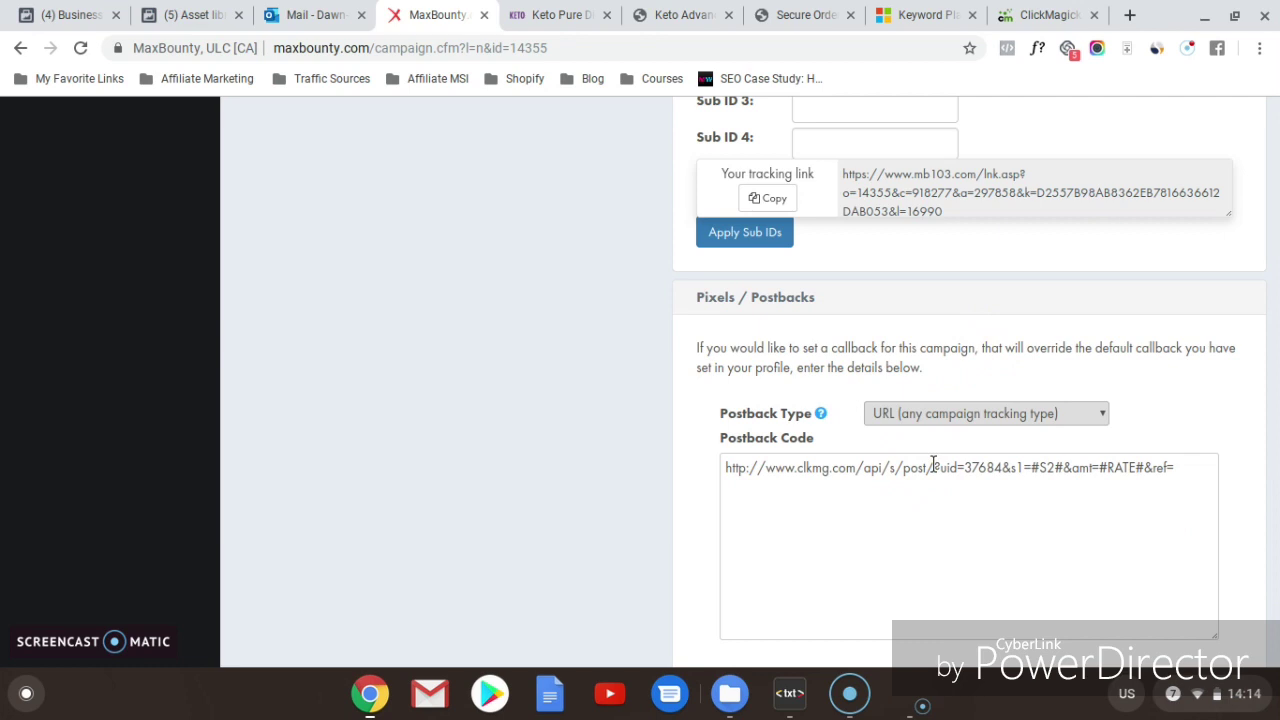
pyautogui.click(790, 693)
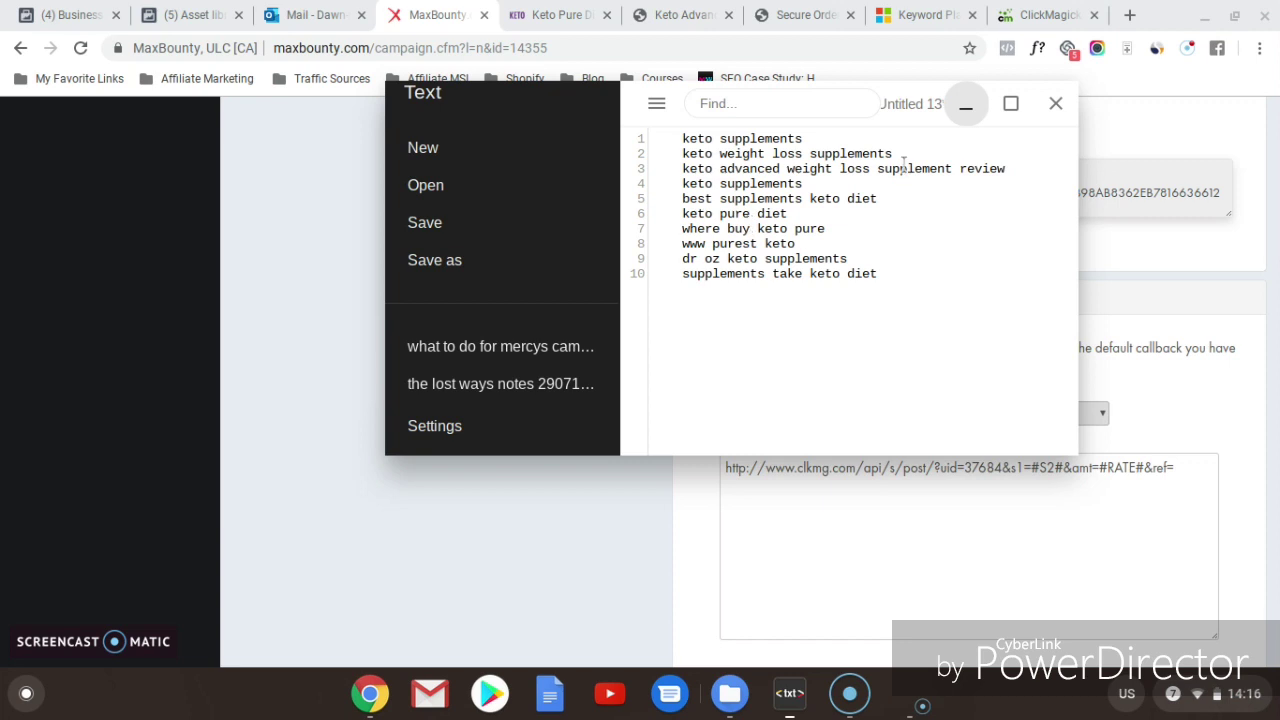
pyautogui.click(966, 104)
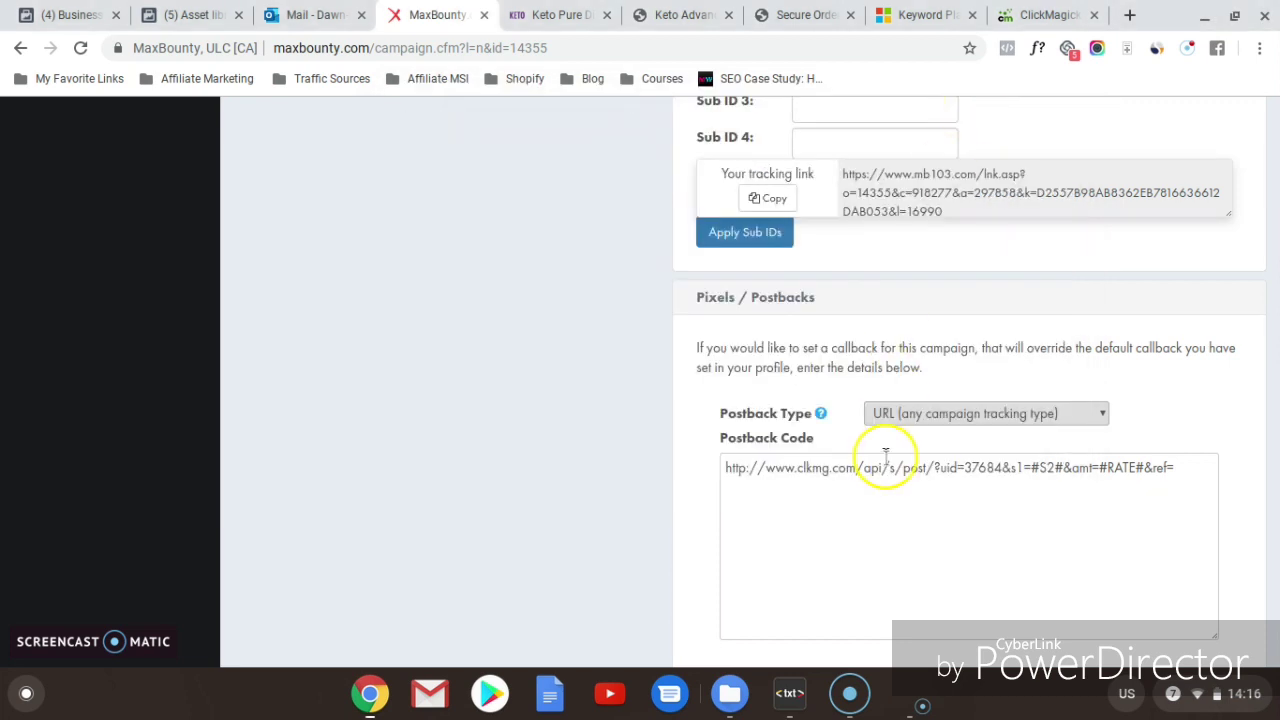
# Step: Copy the MaxBounty tracking link into the primary URL of the new ClickMagick link and create the link
pyautogui.click(1025, 10)
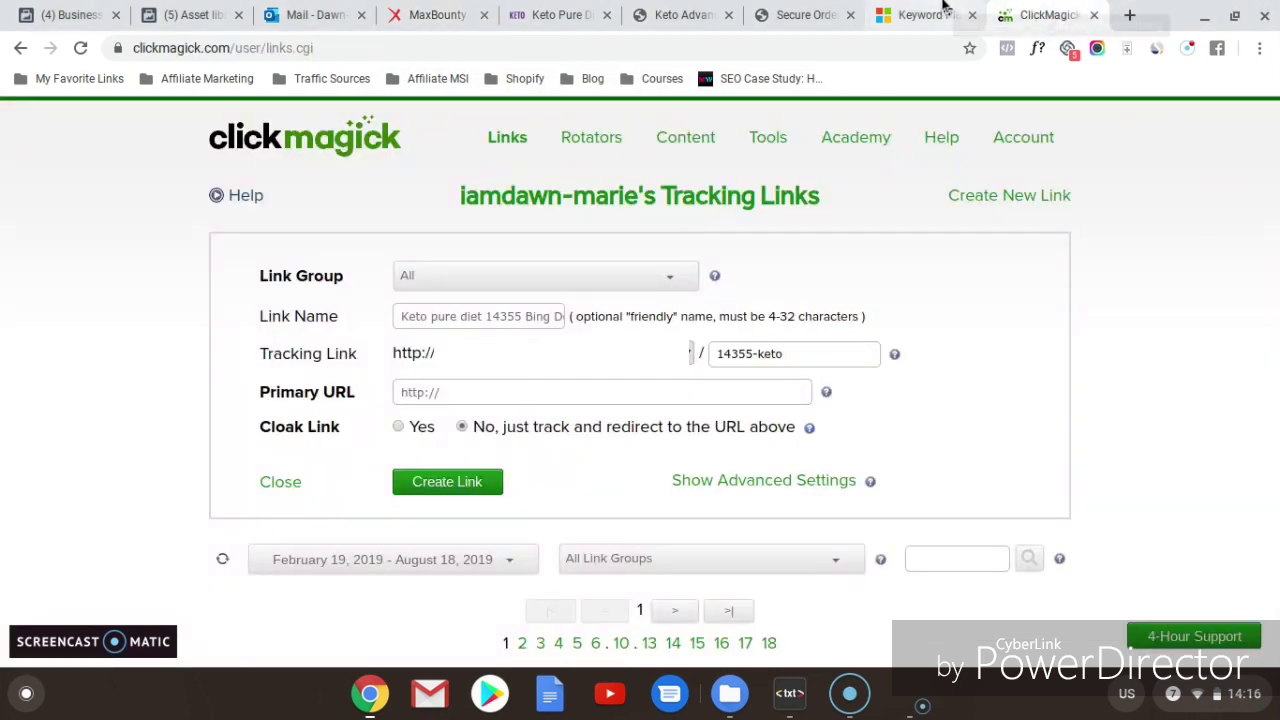
pyautogui.click(445, 18)
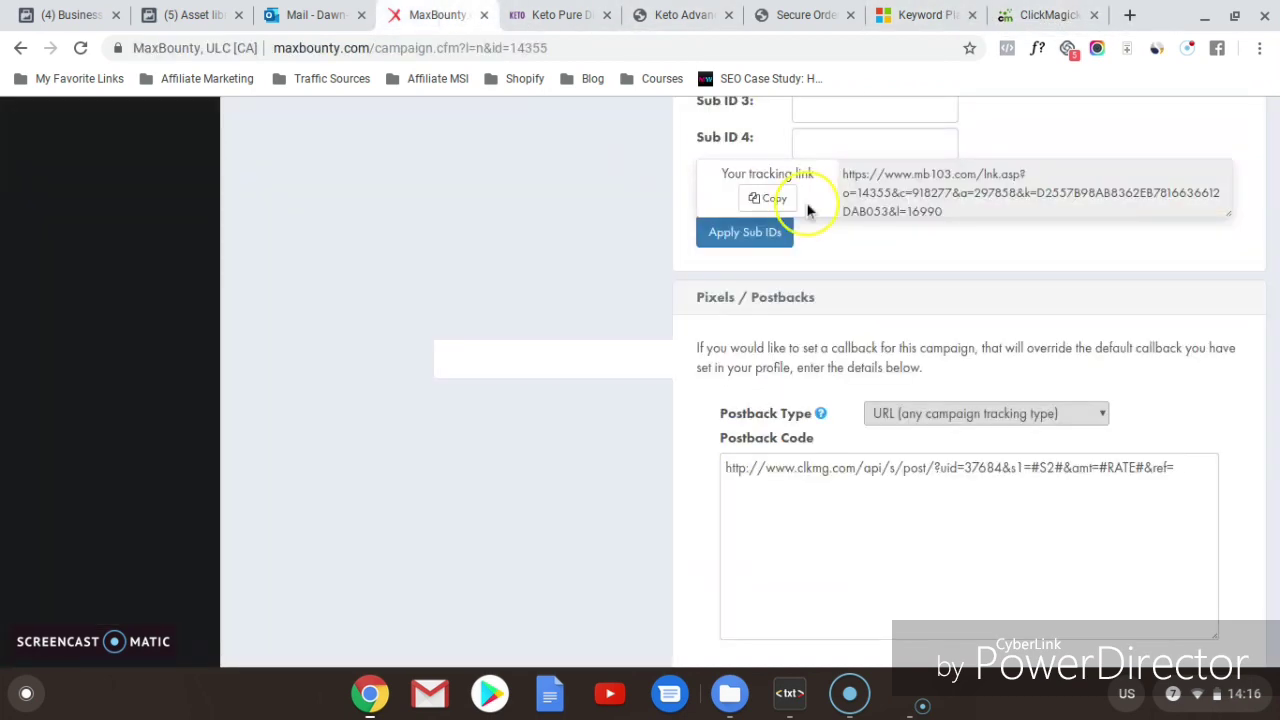
pyautogui.click(763, 203)
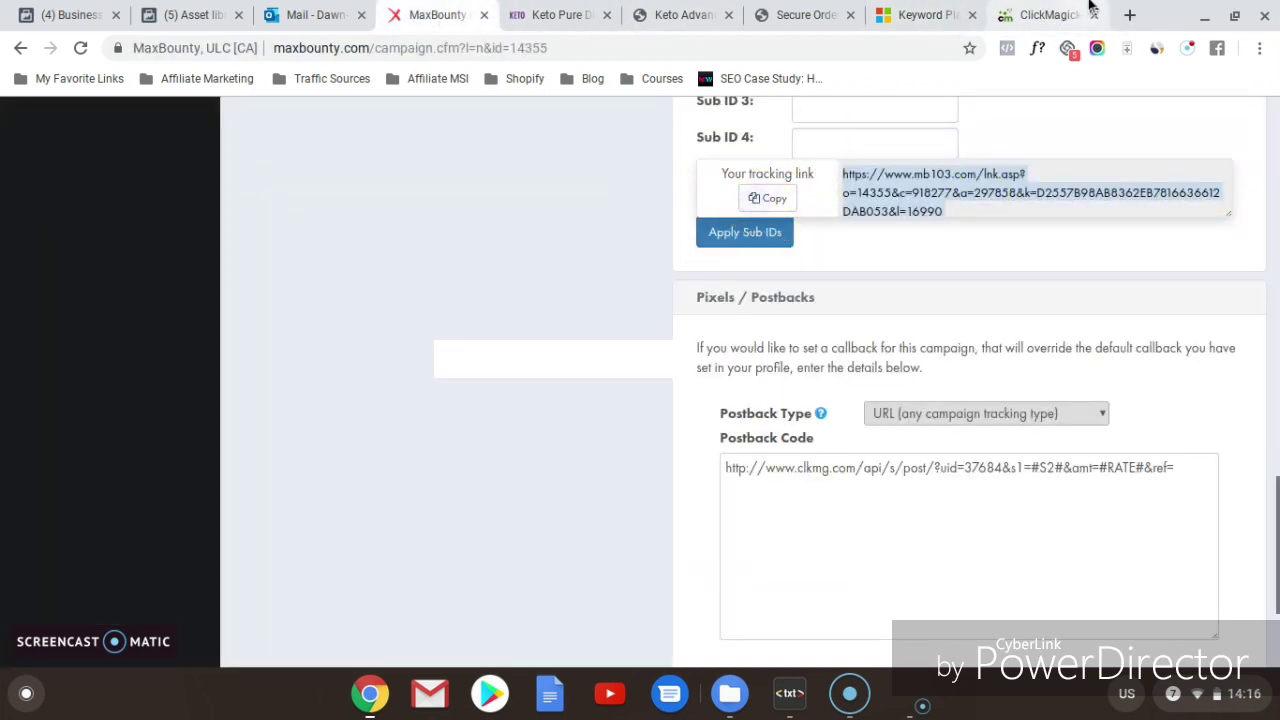
pyautogui.click(1045, 15)
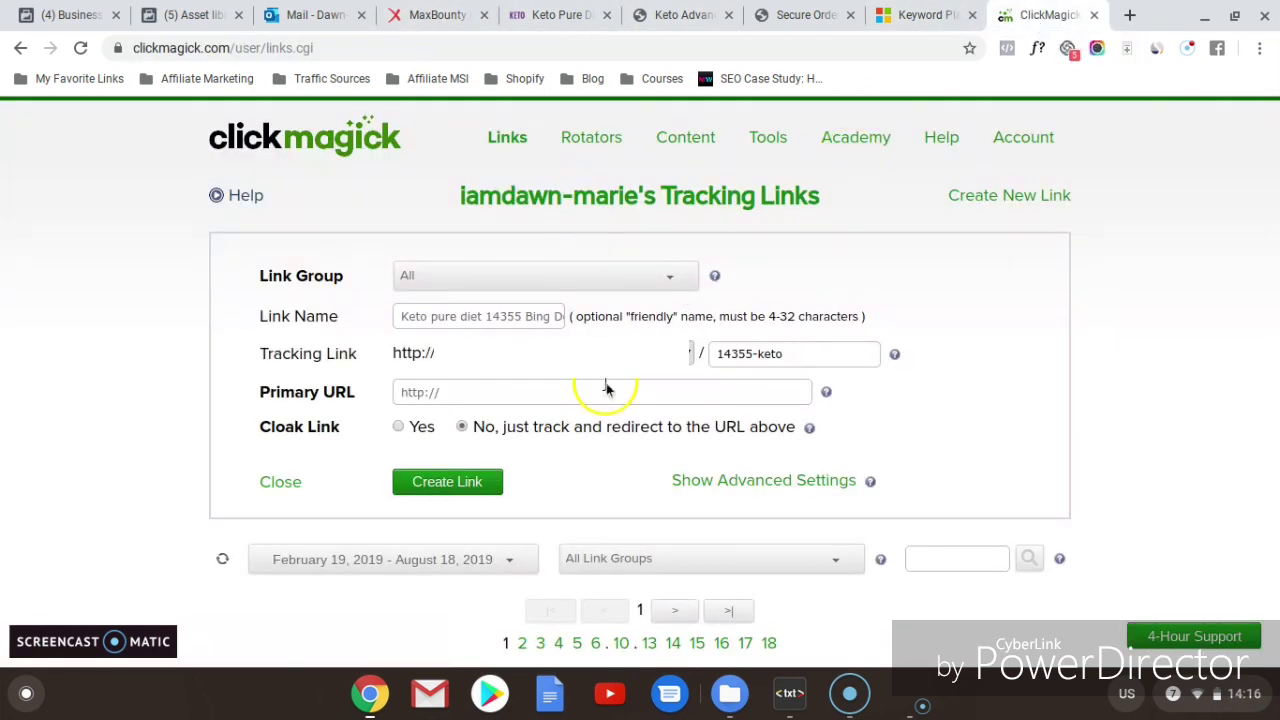
pyautogui.click(445, 391)
pyautogui.moveTo(450, 391); pyautogui.dragTo(392, 392)
pyautogui.hotkey('ctrl', 'v')
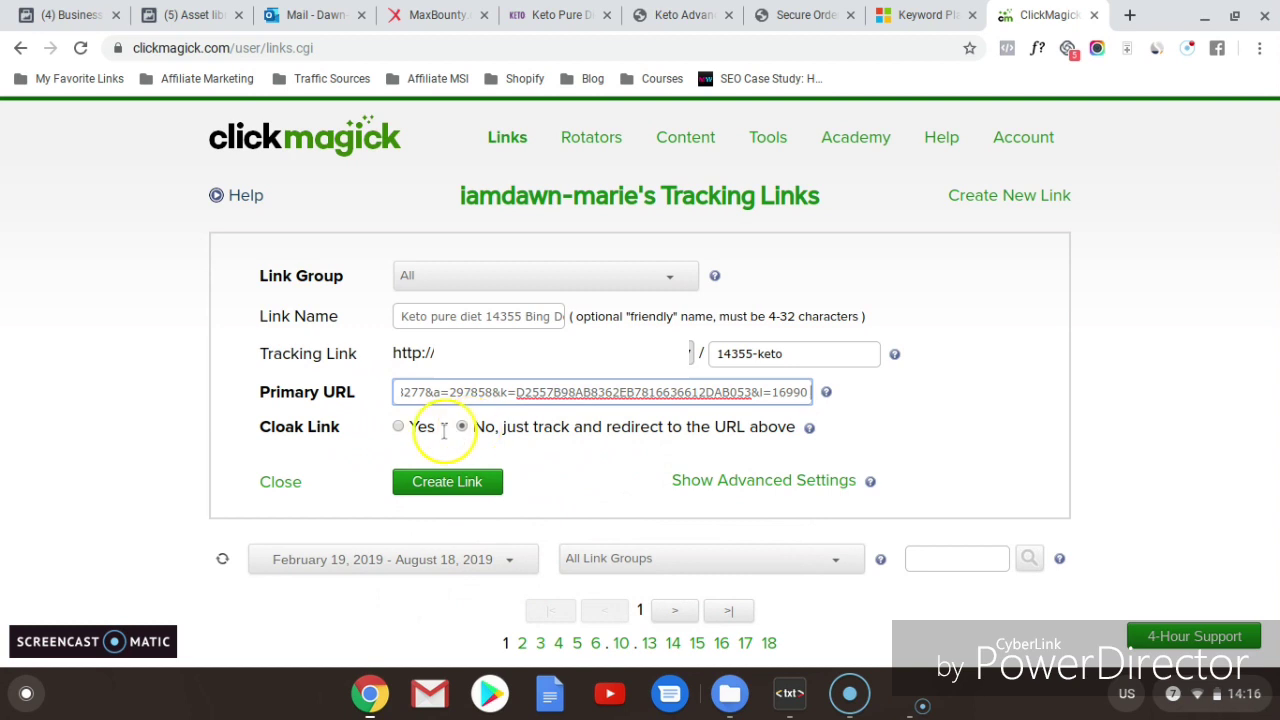
pyautogui.click(465, 483)
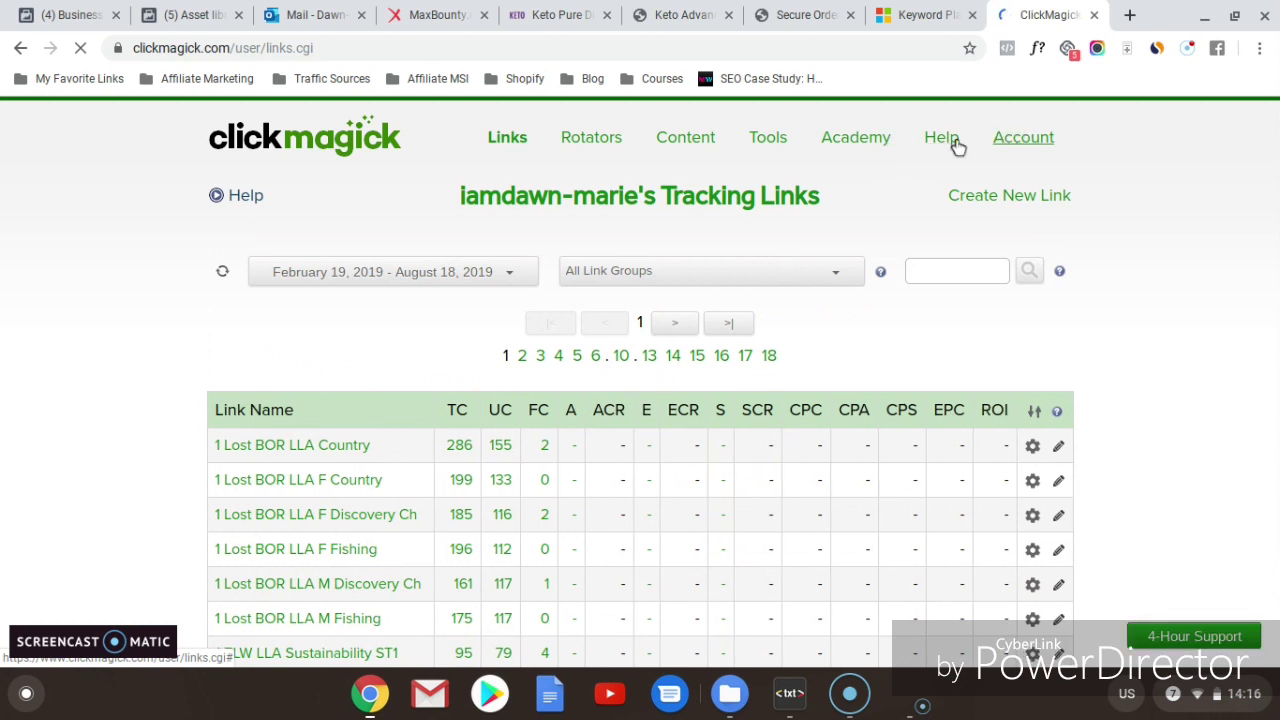
# Step: Open ClickMagick's Postback Builder
pyautogui.moveTo(751, 139)
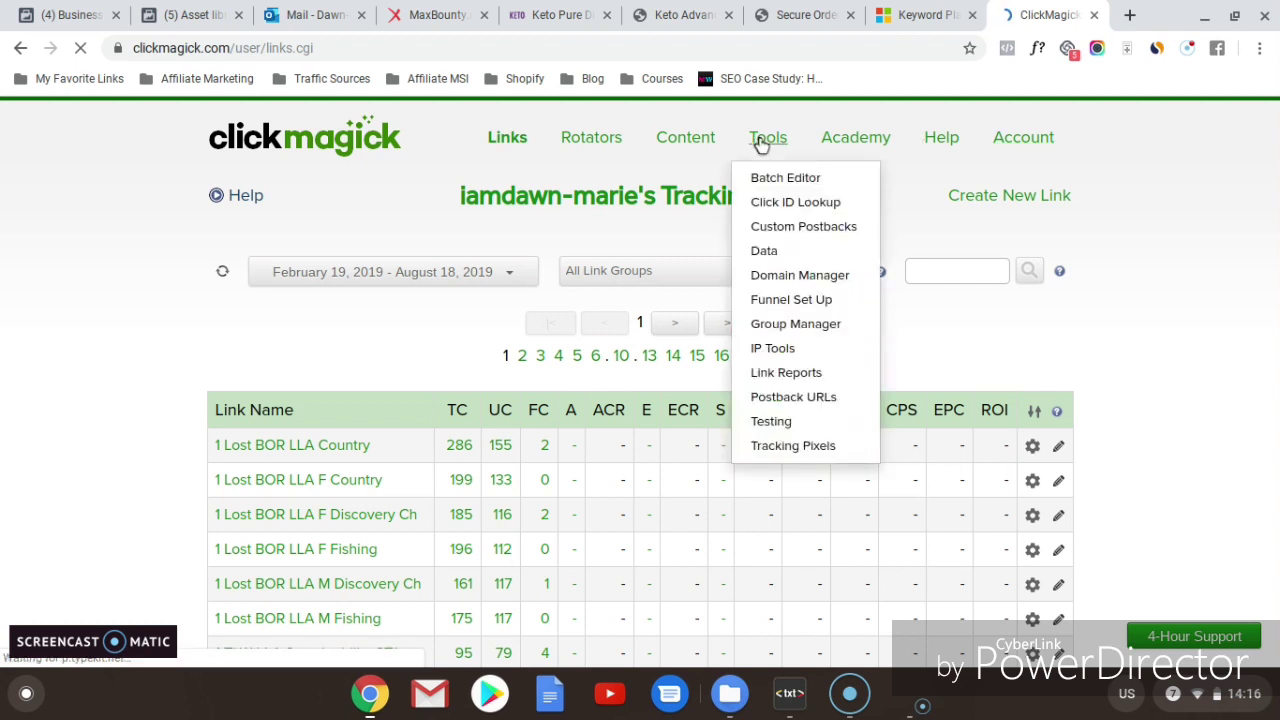
pyautogui.click(788, 360)
pyautogui.click(802, 406)
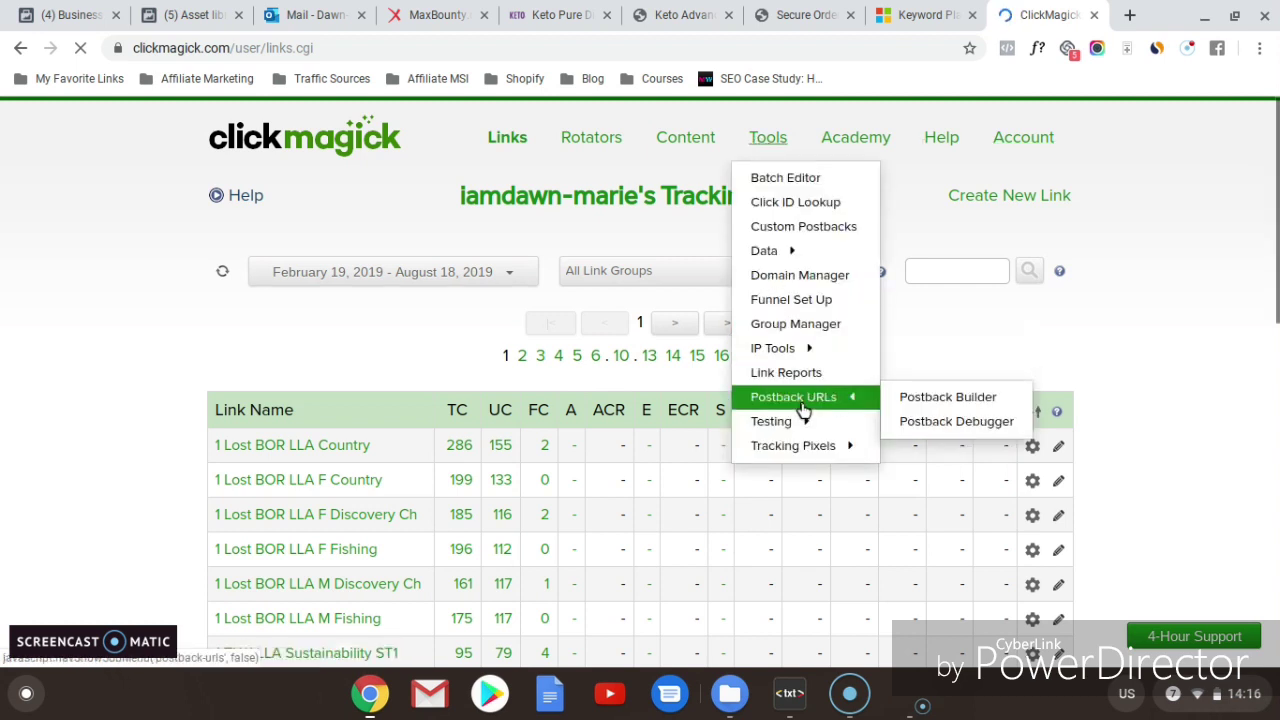
pyautogui.click(944, 400)
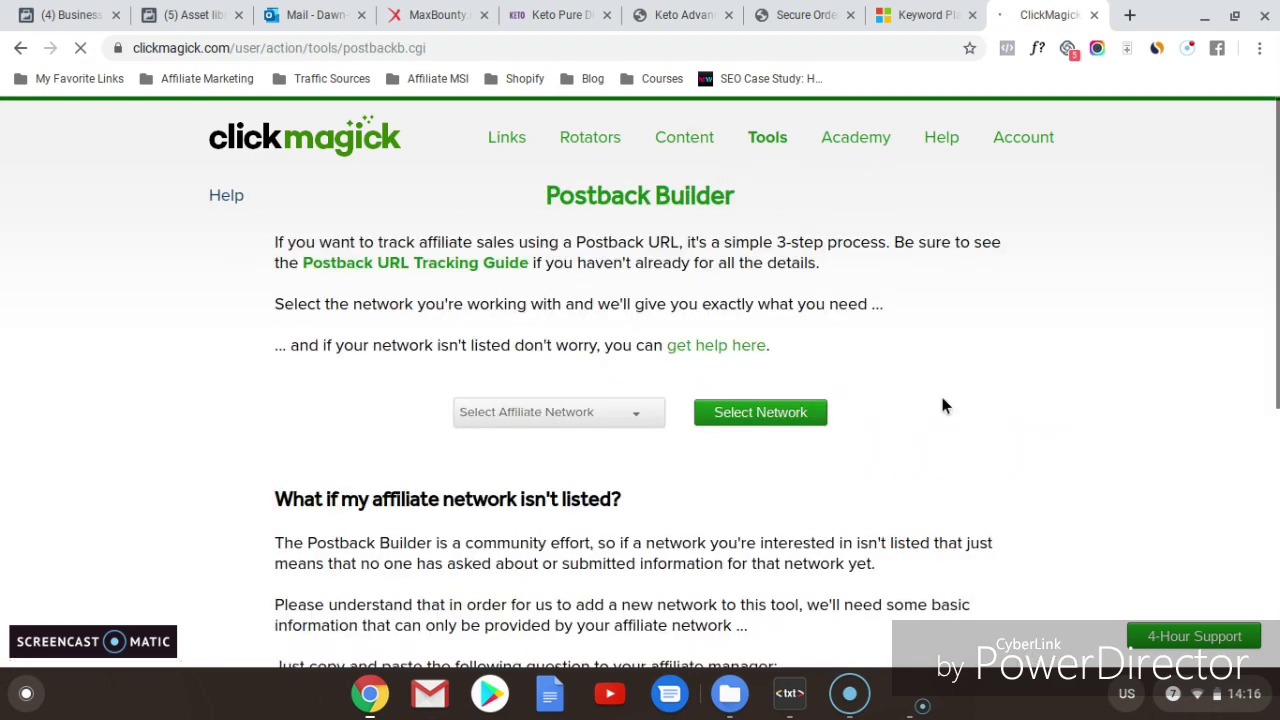
# Step: Select MaxBounty as the affiliate network in the Postback Builder and load its postback details
pyautogui.scroll(-3, 672, 215)
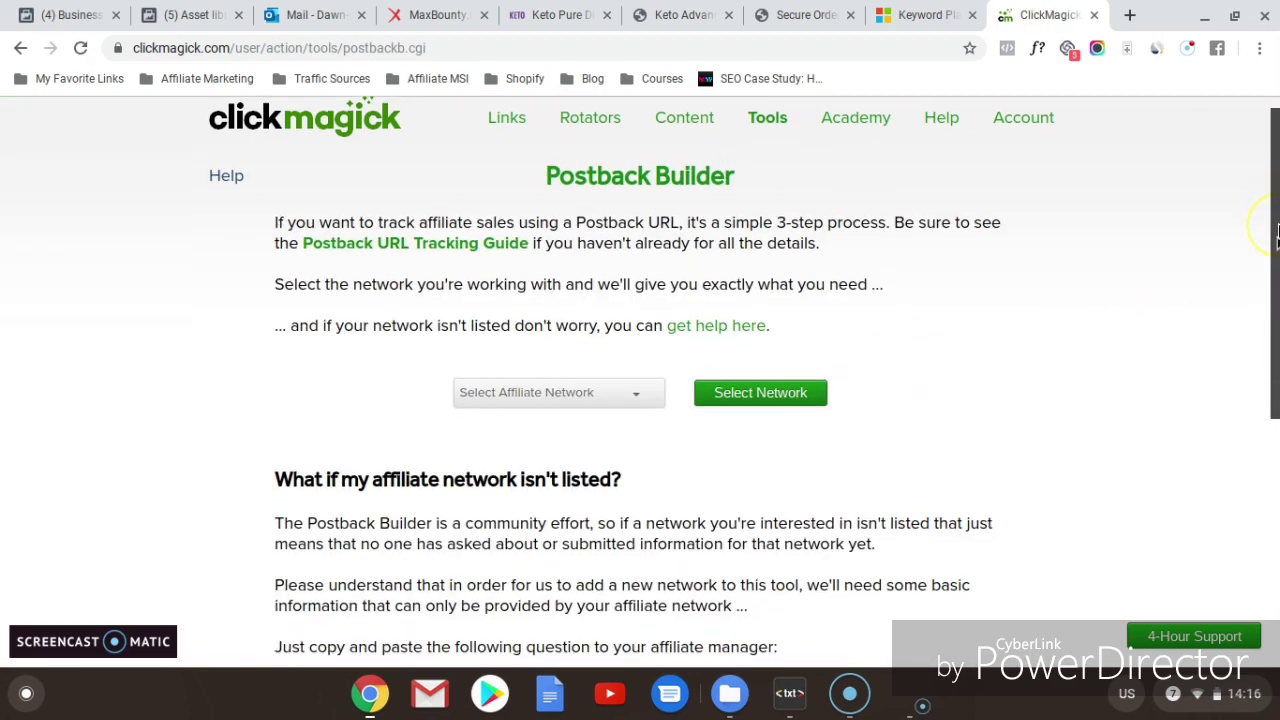
pyautogui.click(651, 201)
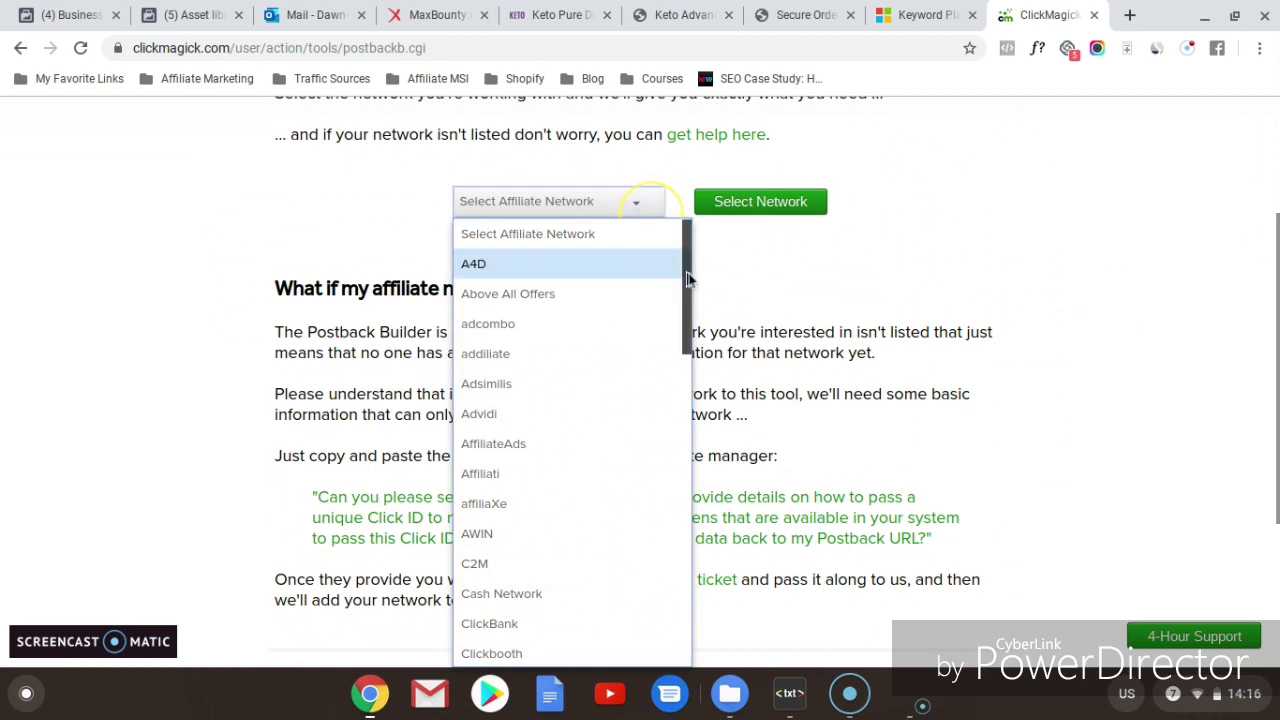
pyautogui.click(675, 418)
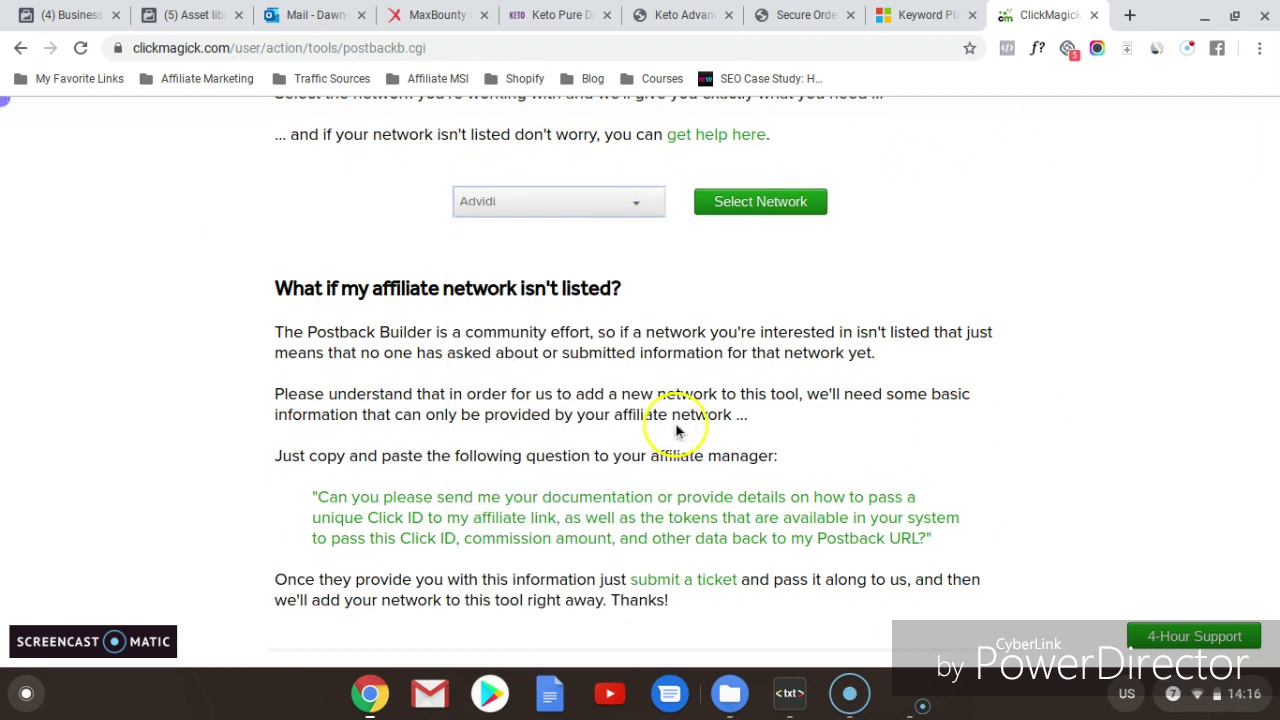
pyautogui.click(643, 218)
pyautogui.moveTo(688, 320); pyautogui.dragTo(678, 543)
pyautogui.click(553, 408)
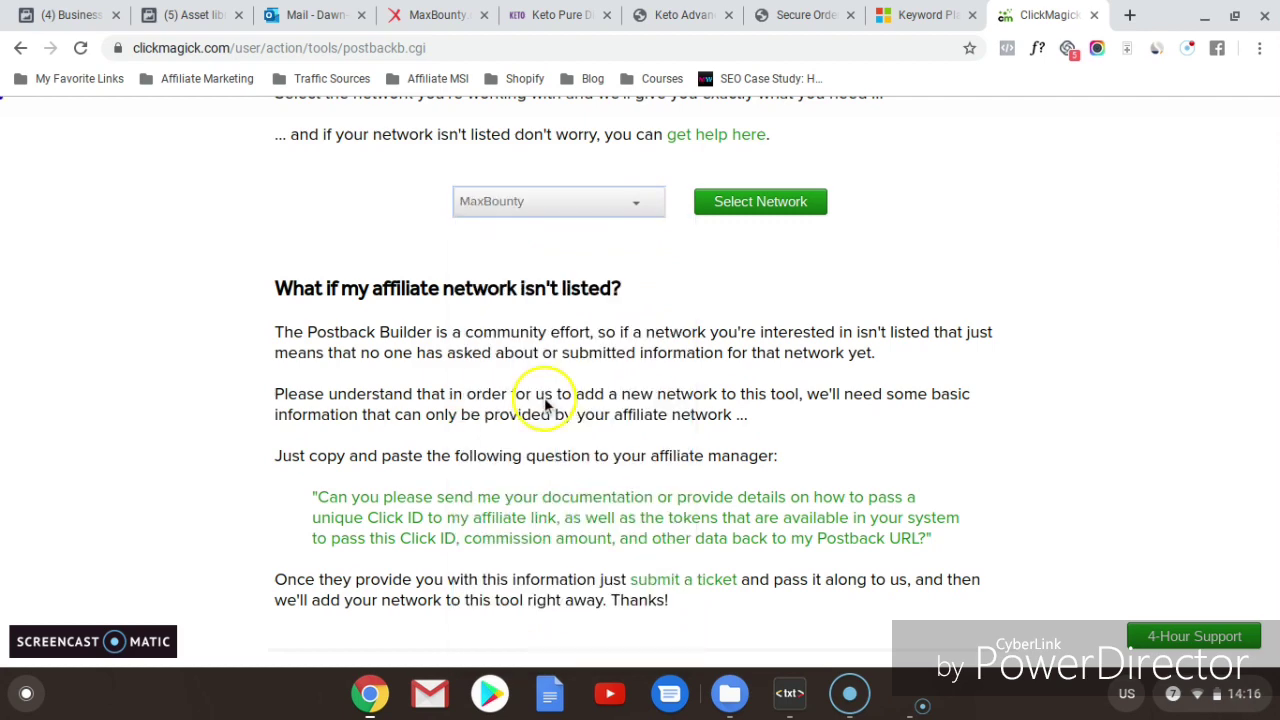
pyautogui.click(745, 204)
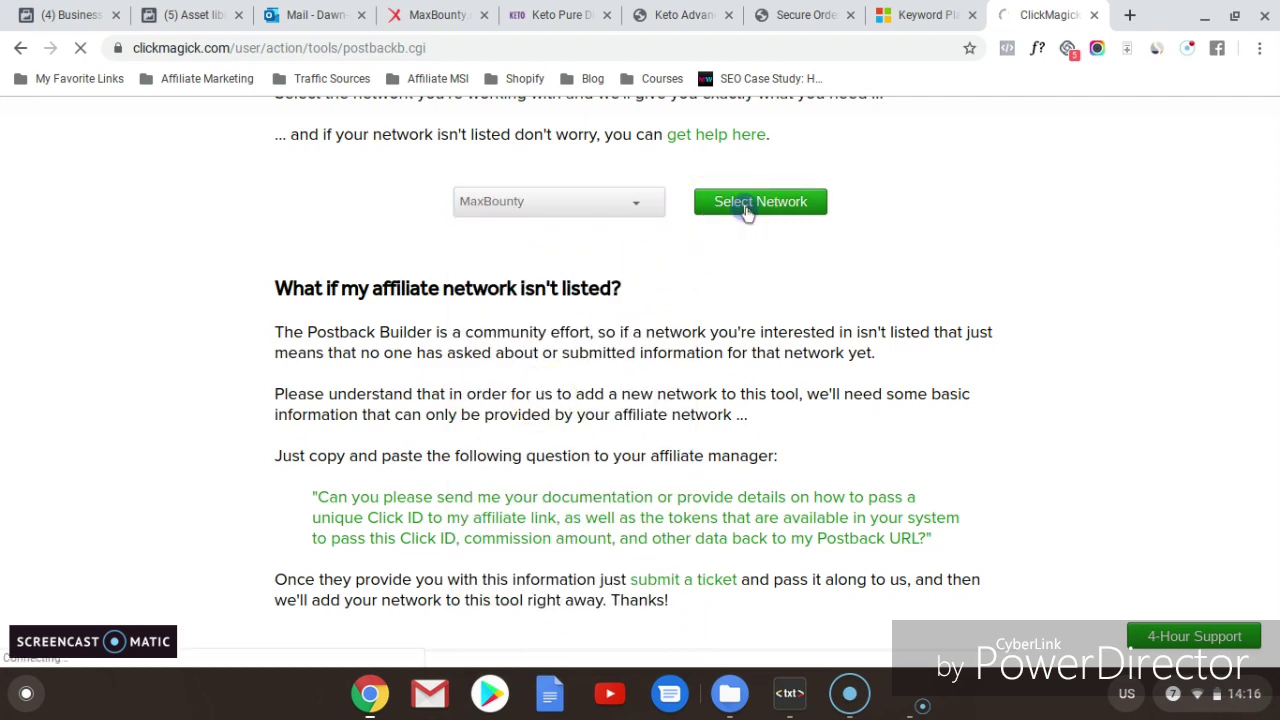
# Step: Copy the Keto Pure tracking link from MaxBounty into the Postback Builder and add the click ID sub-ID to it
pyautogui.moveTo(1266, 302); pyautogui.dragTo(1268, 492)
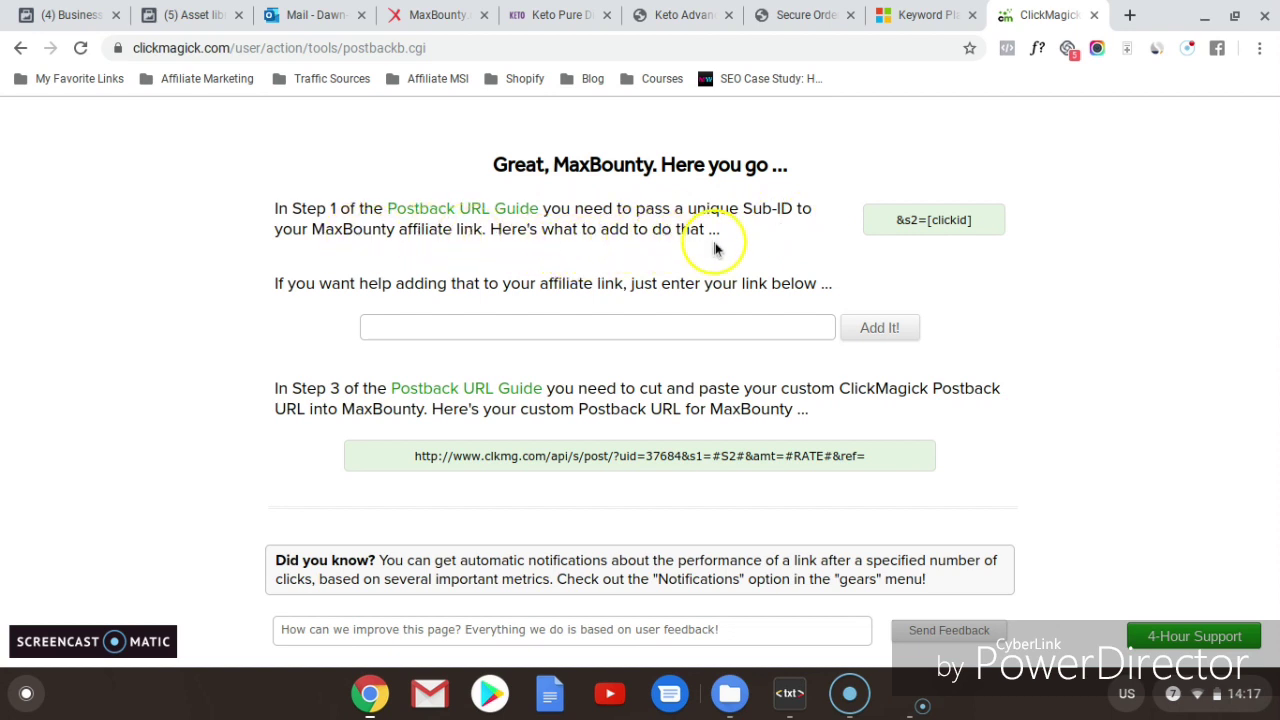
pyautogui.click(510, 327)
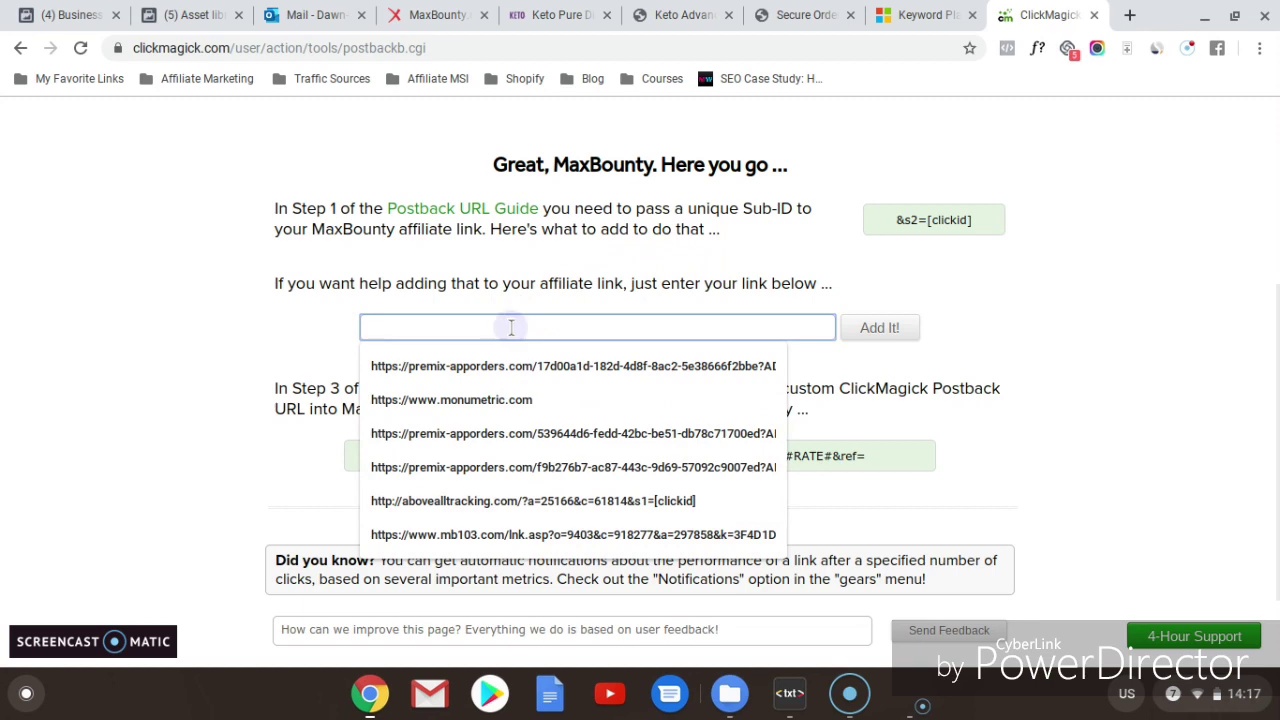
pyautogui.click(793, 105)
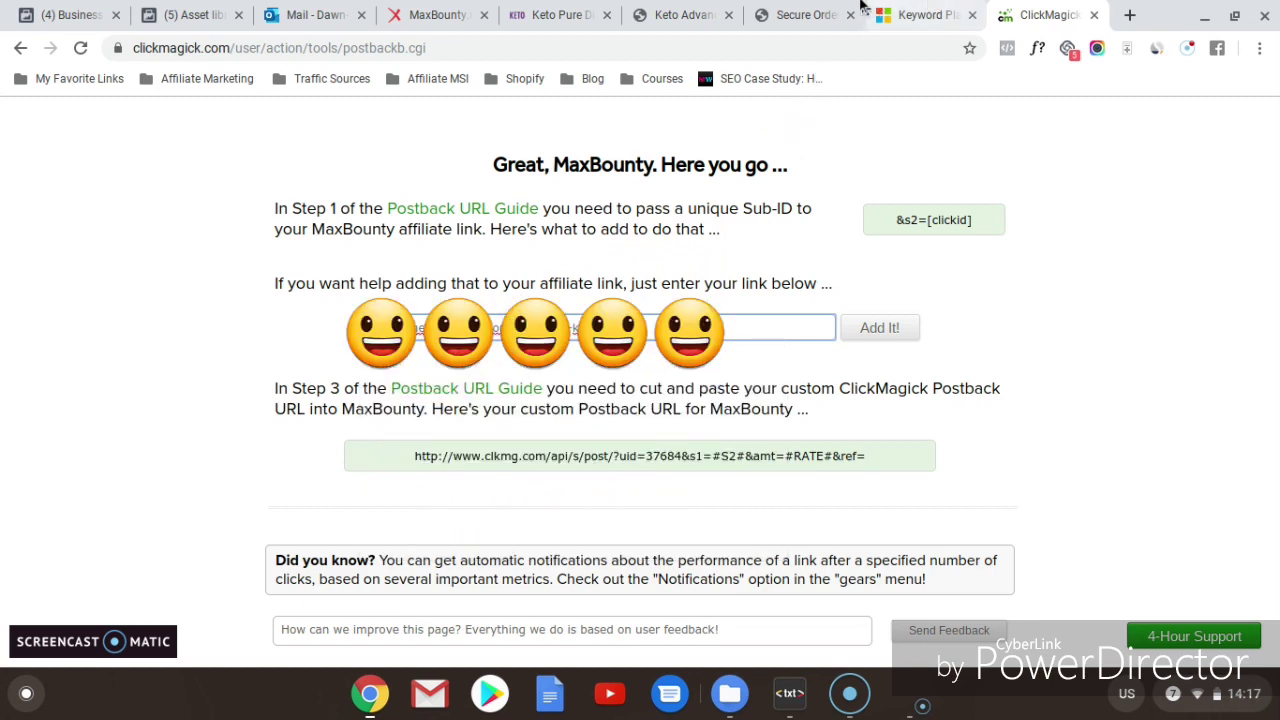
pyautogui.click(420, 10)
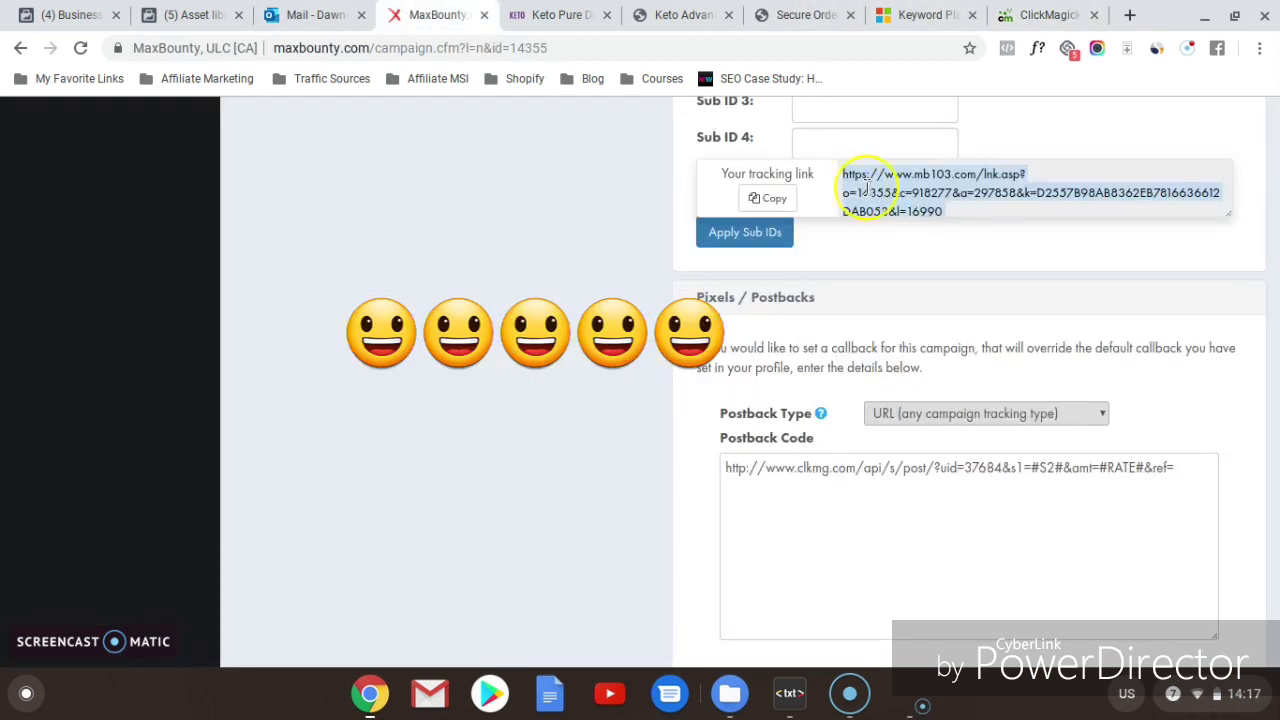
pyautogui.click(775, 197)
pyautogui.click(1030, 8)
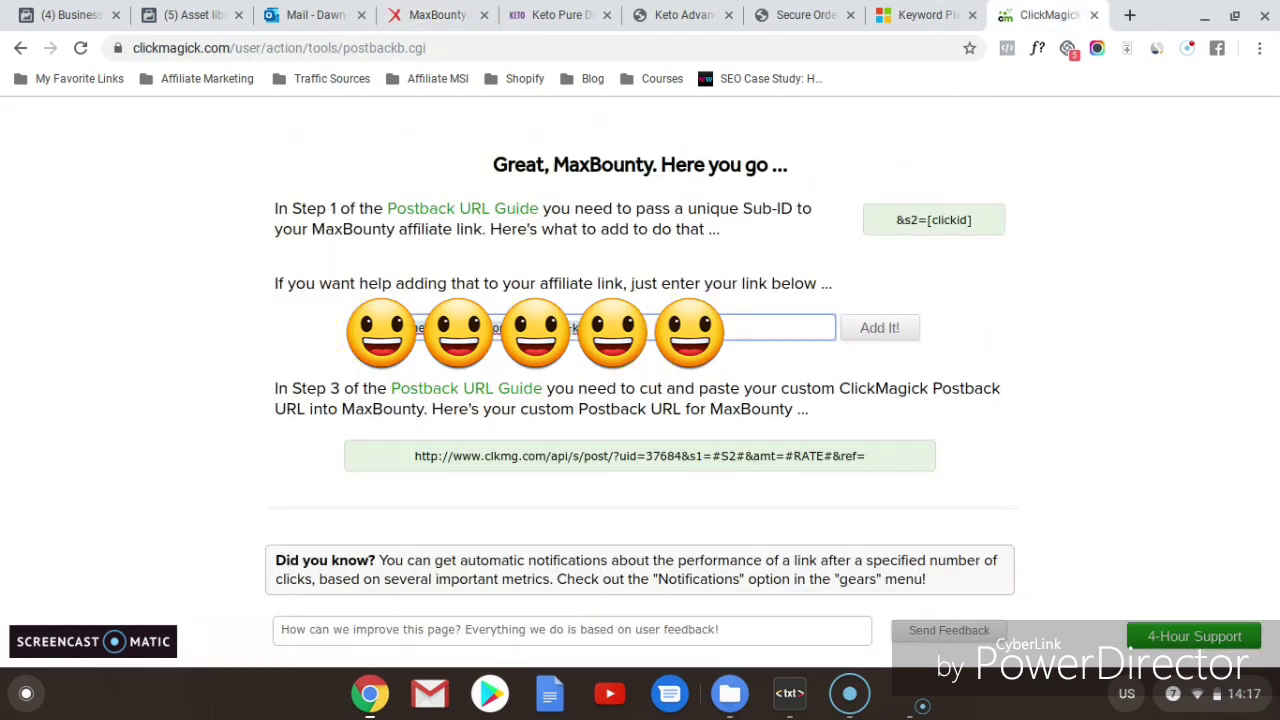
pyautogui.hotkey('ctrl', 'v')
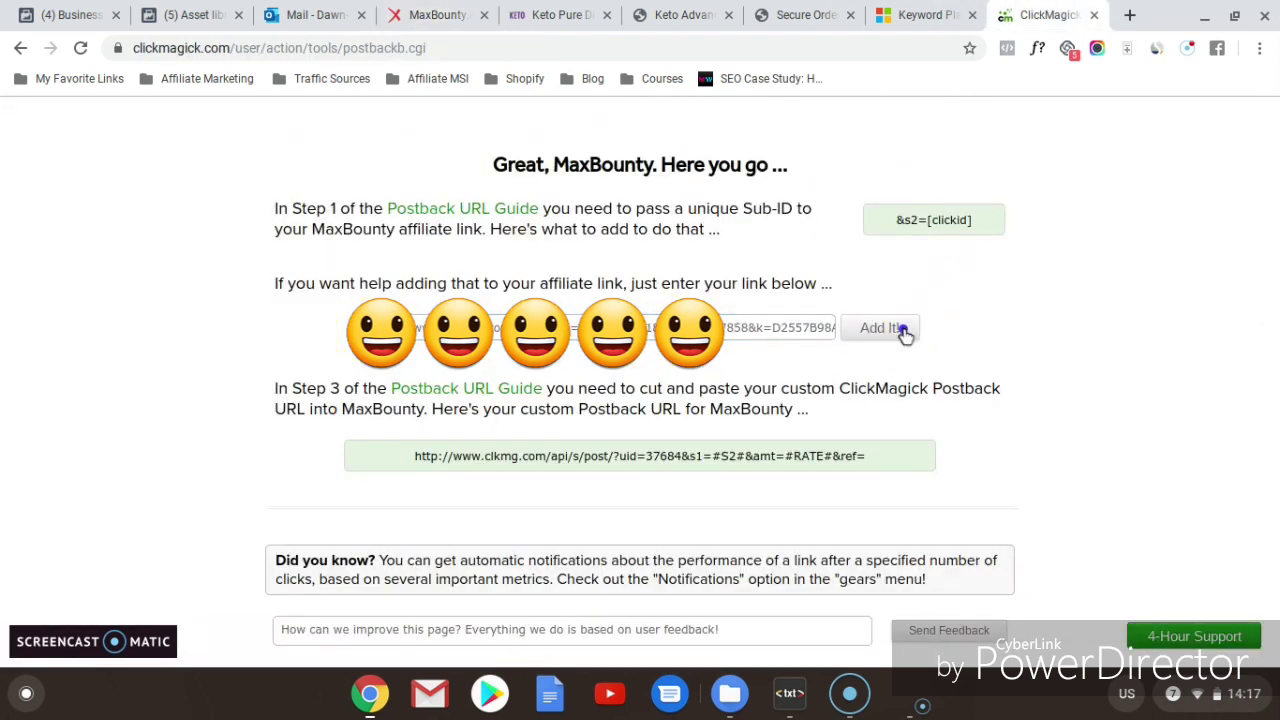
pyautogui.click(900, 330)
# Step: Remove the stray space before "&s2=[clickid]" at the end of the affiliate link, keeping "l=16990" intact
pyautogui.click(736, 337)
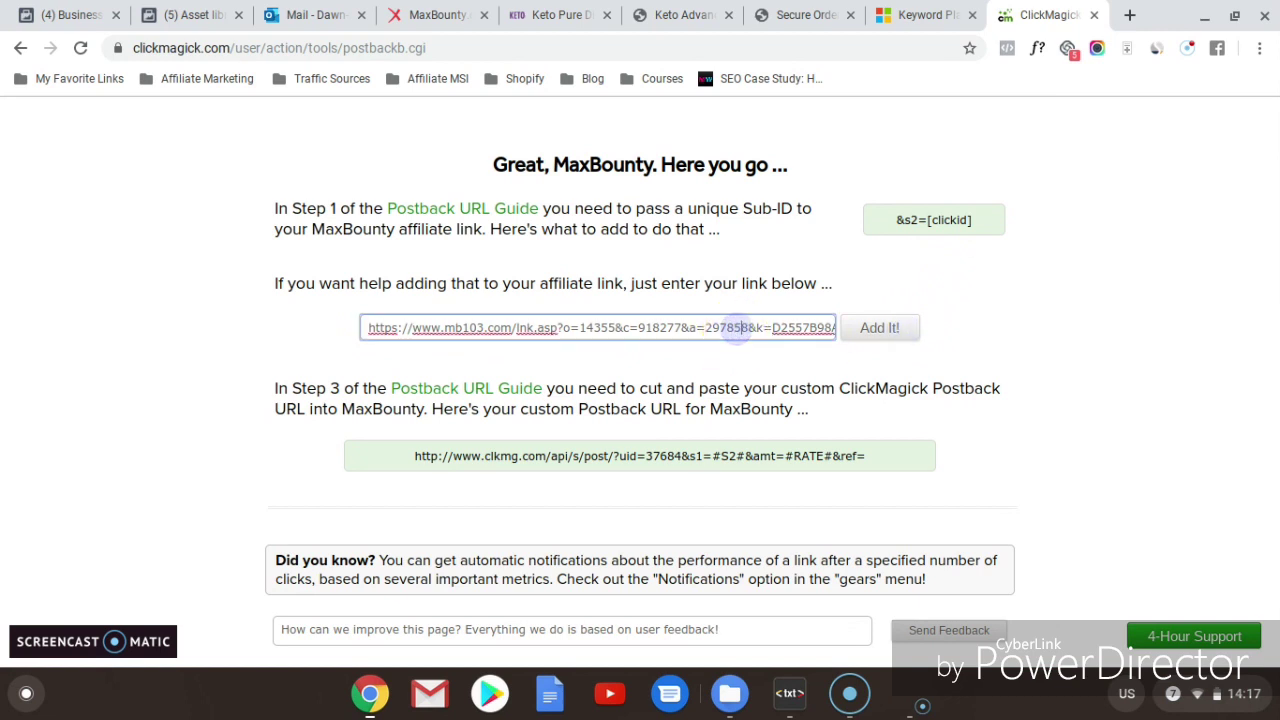
pyautogui.press('End')
pyautogui.press('Right')
pyautogui.press('Right')
pyautogui.press('Right')
pyautogui.press('Right')
pyautogui.press('Right')
pyautogui.press('Right')
pyautogui.press('Right')
pyautogui.press('Right')
pyautogui.press('Right')
pyautogui.press('Right')
pyautogui.press('Right')
pyautogui.press('Right')
pyautogui.press('Right')
pyautogui.press('Right')
pyautogui.press('Right')
pyautogui.press('Right')
pyautogui.press('Right')
pyautogui.press('Right')
pyautogui.press('Right')
pyautogui.press('Right')
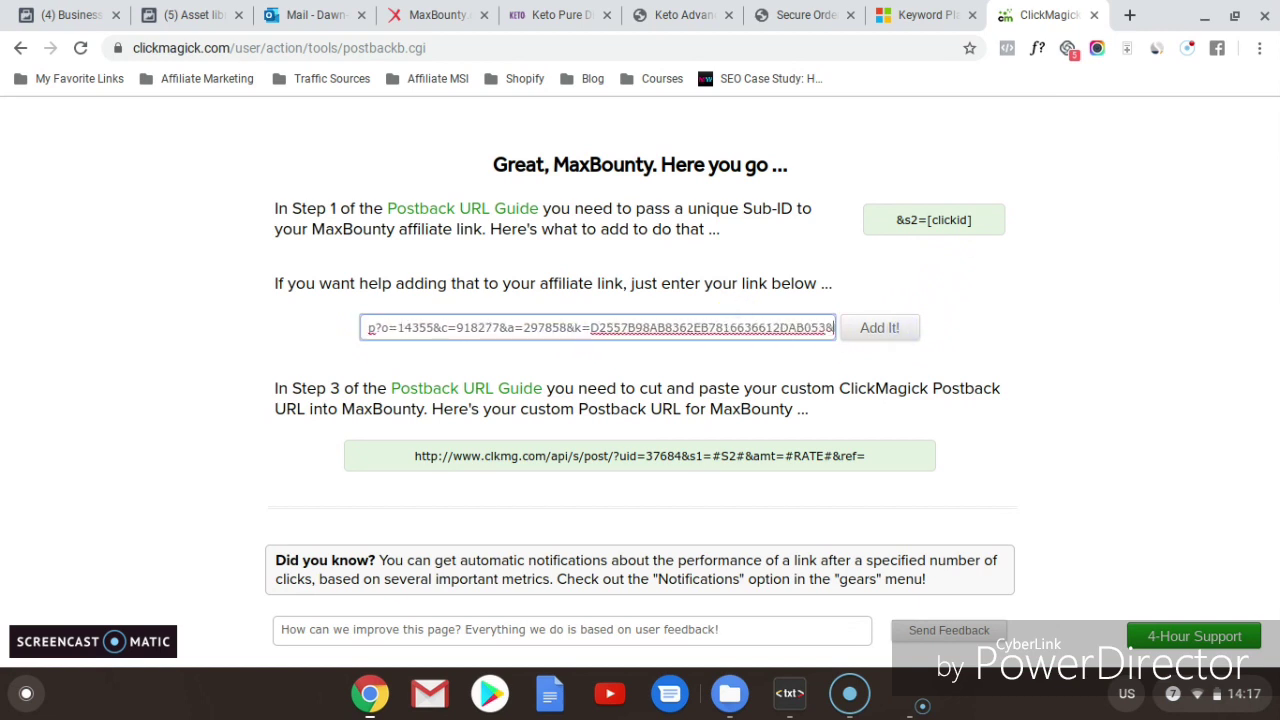
pyautogui.press('Right')
pyautogui.press('Right')
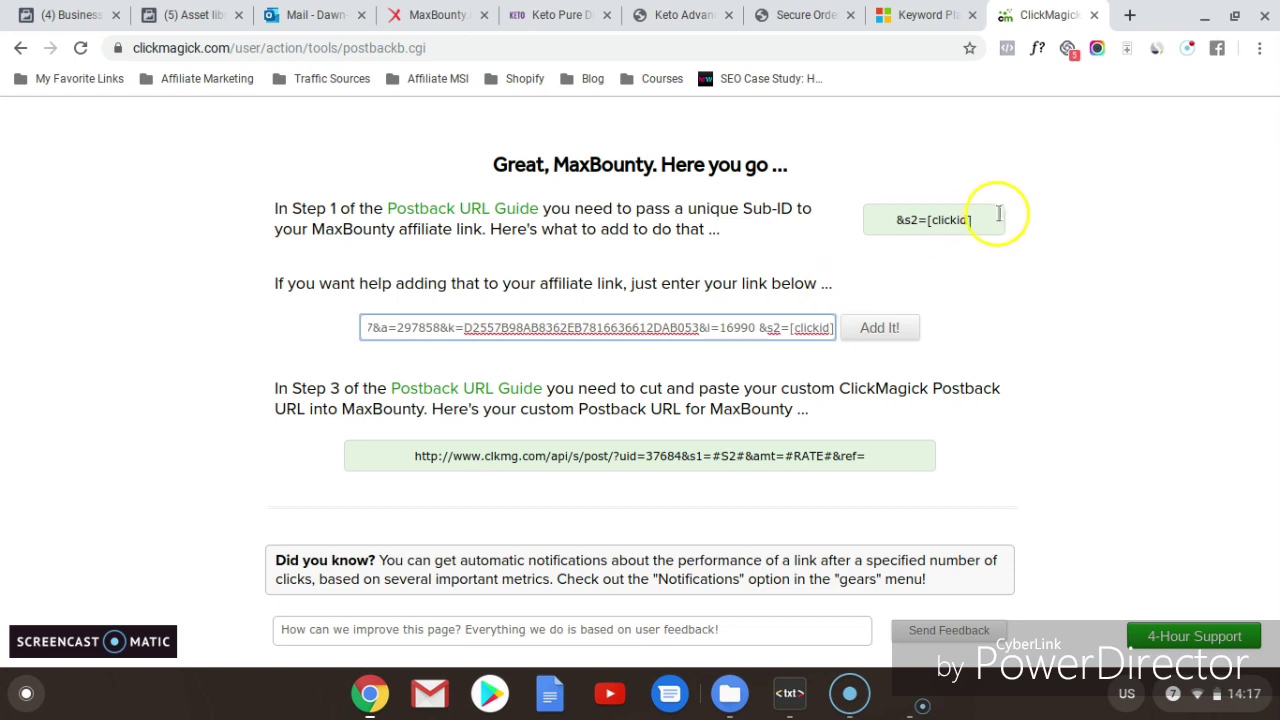
pyautogui.click(759, 326)
pyautogui.press('BackSpace')
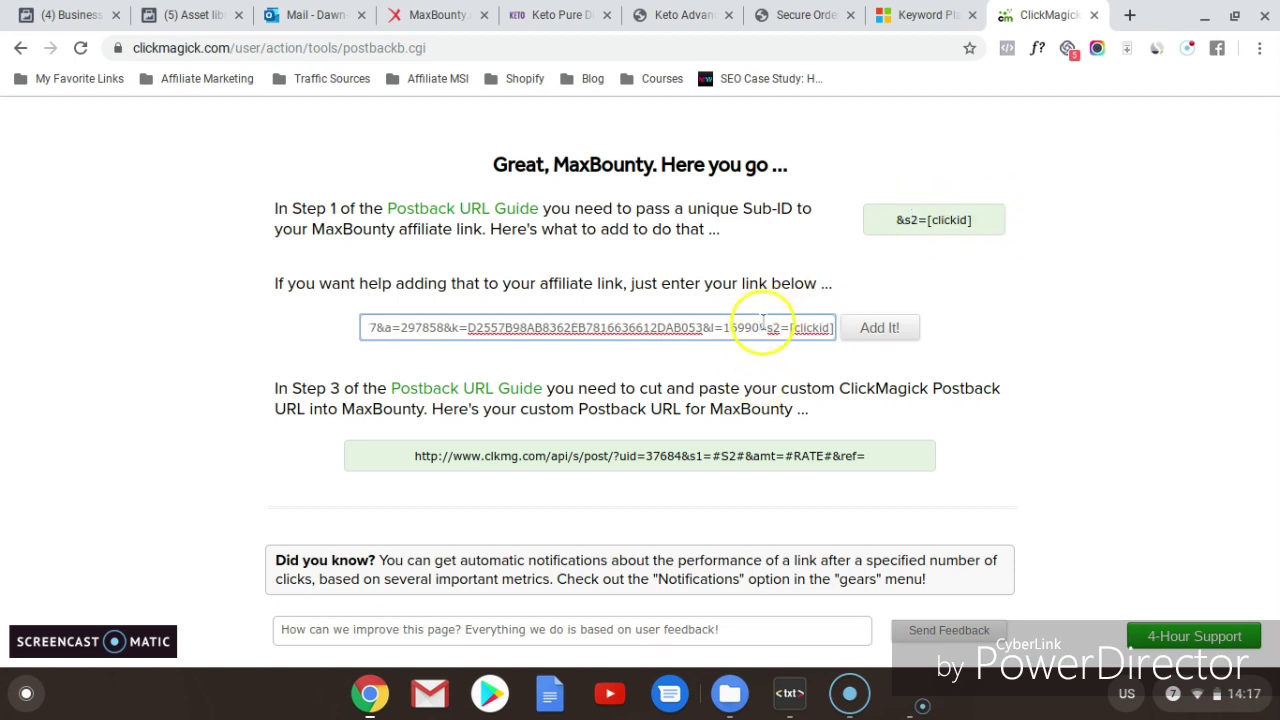
pyautogui.press('BackSpace')
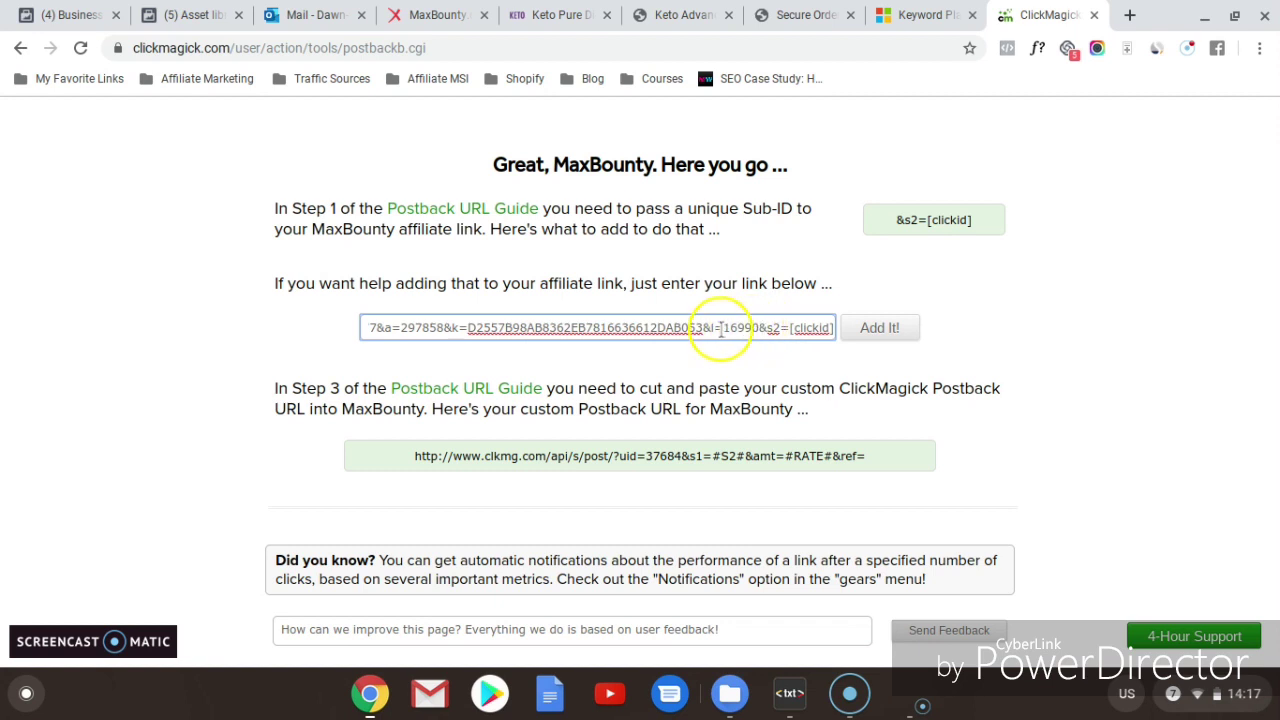
pyautogui.write('0')
# Step: Copy the complete affiliate link with its click ID into the text notes below the keyword list
pyautogui.hotkey('ctrl', 'a')
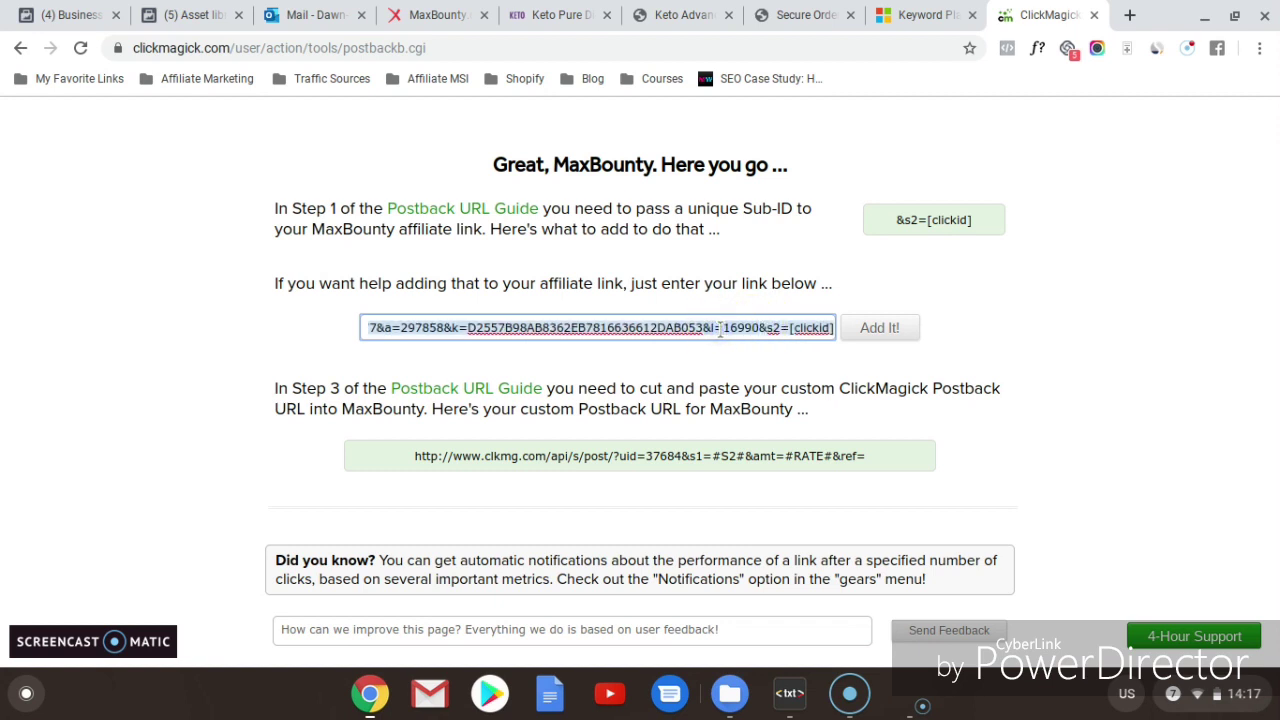
pyautogui.click(800, 690)
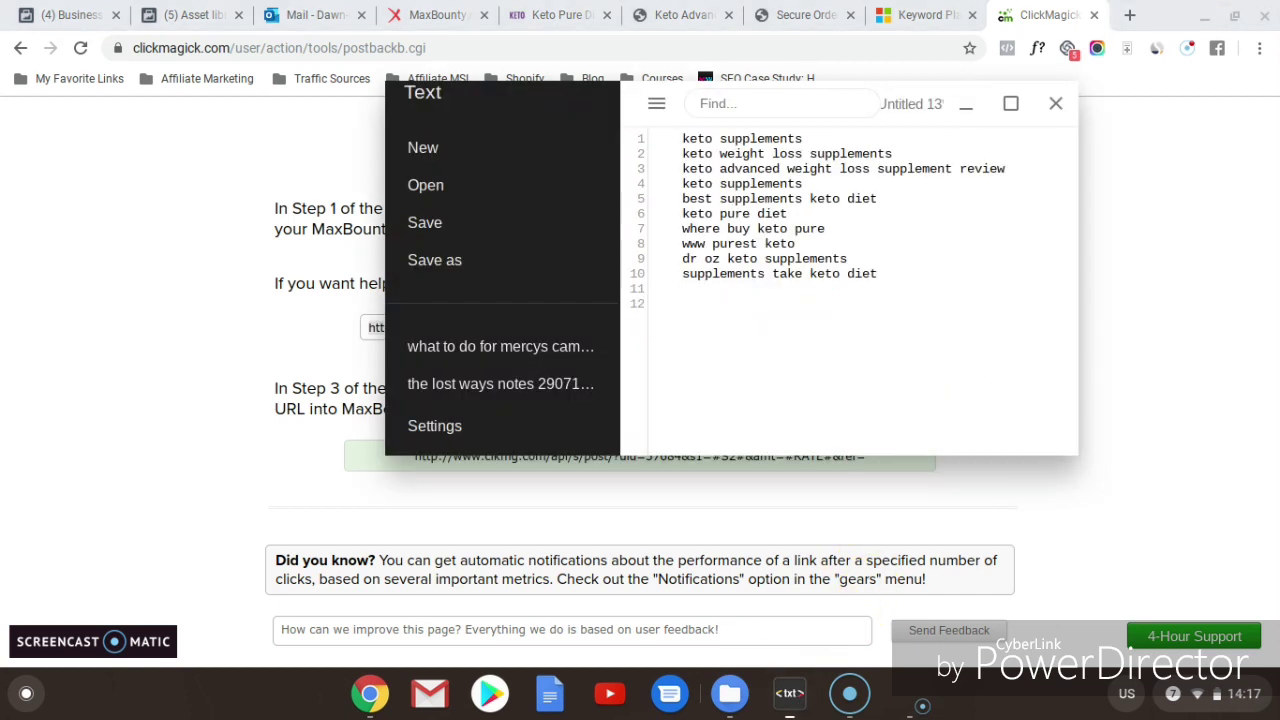
pyautogui.hotkey('ctrl', 'v')
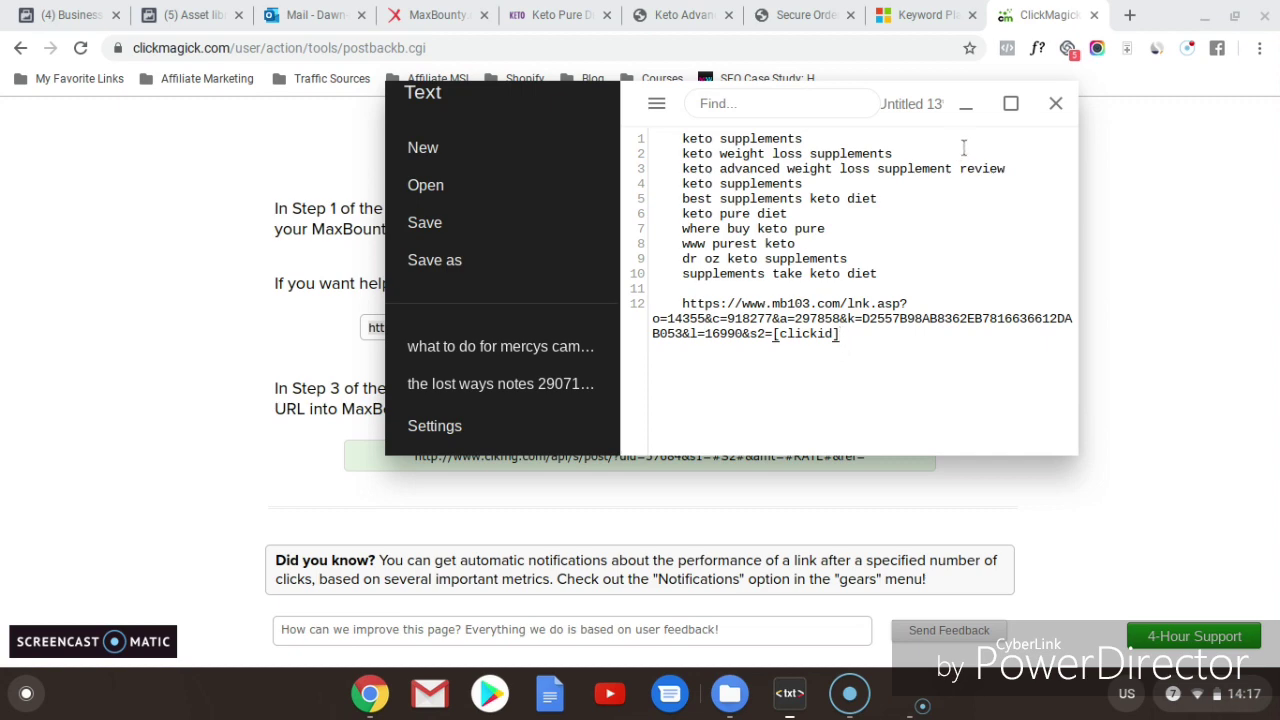
pyautogui.click(966, 104)
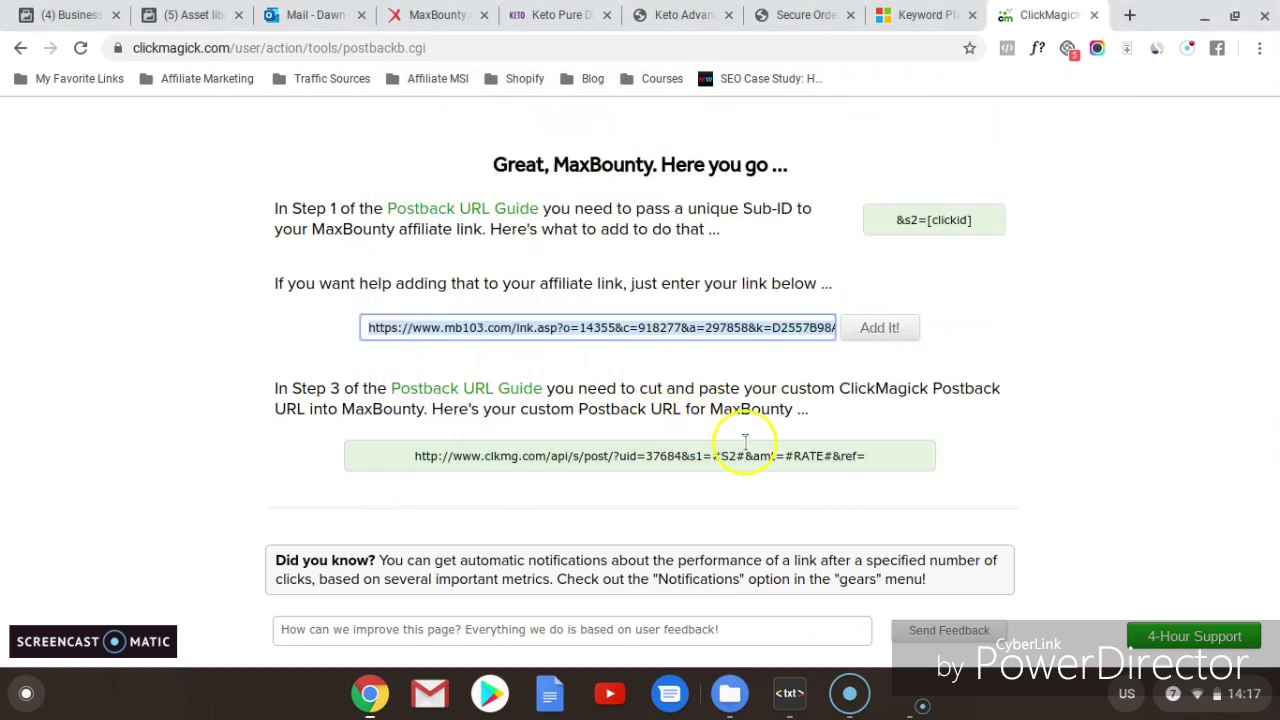
# Step: Set MaxBounty's Postback Type to "URL (any campaign tracking type)" and compare its Postback Code with the custom ClickMagick postback URL
pyautogui.click(860, 455)
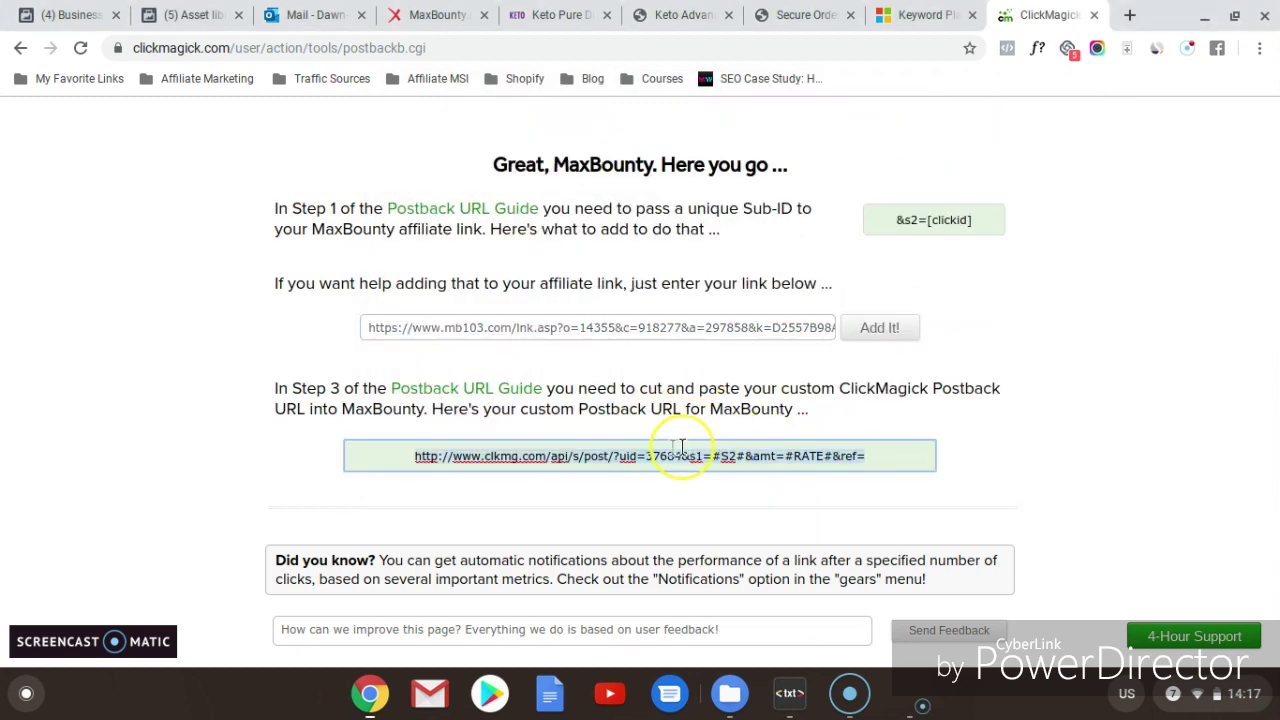
pyautogui.click(412, 458)
pyautogui.click(420, 10)
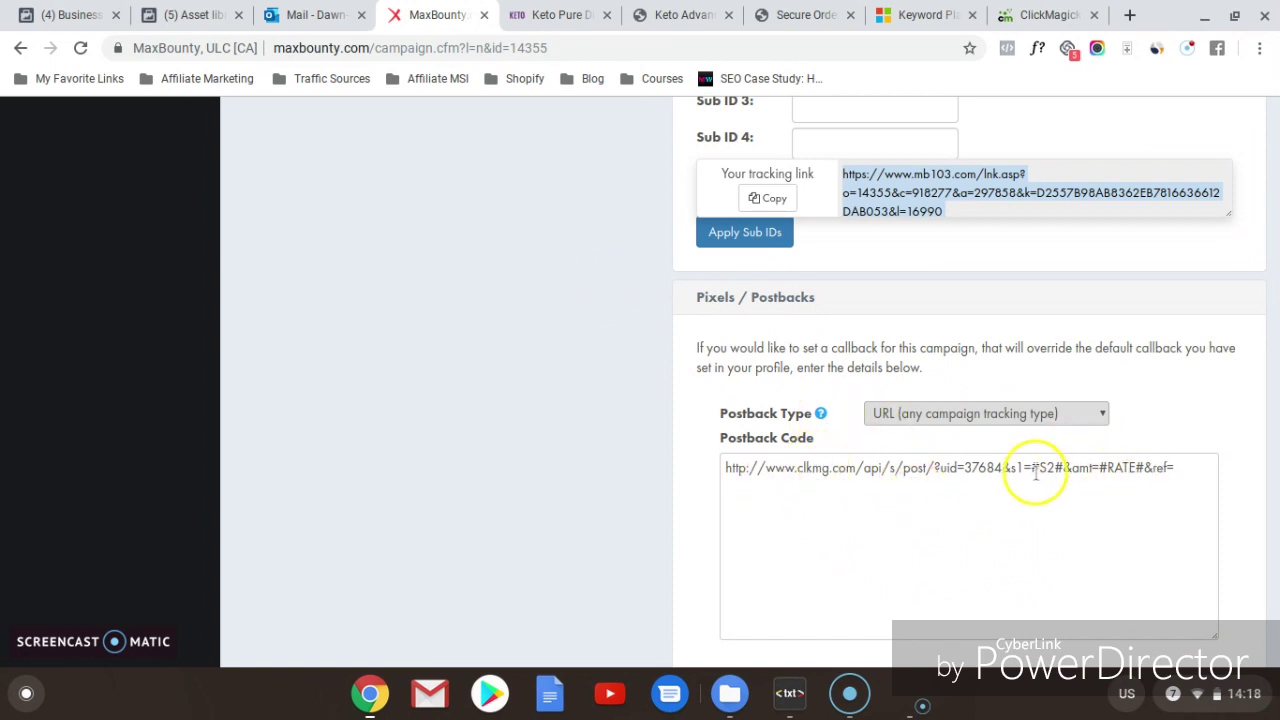
pyautogui.click(1101, 413)
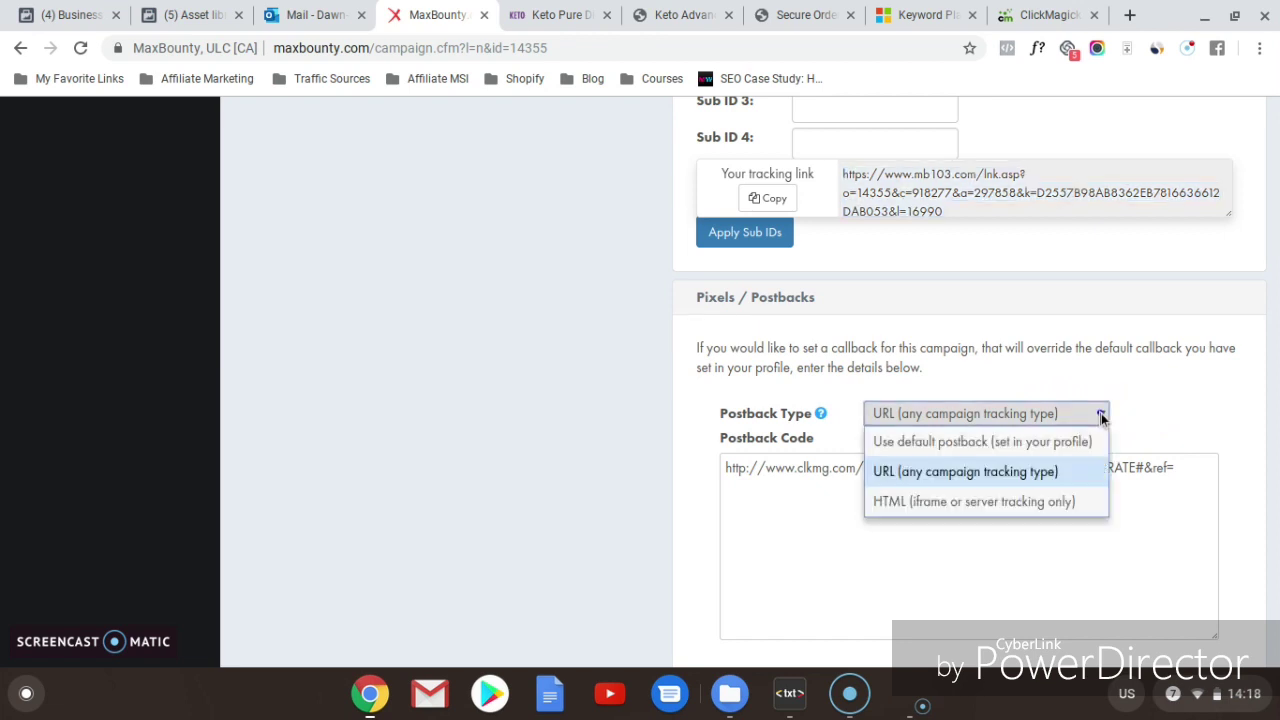
pyautogui.click(962, 474)
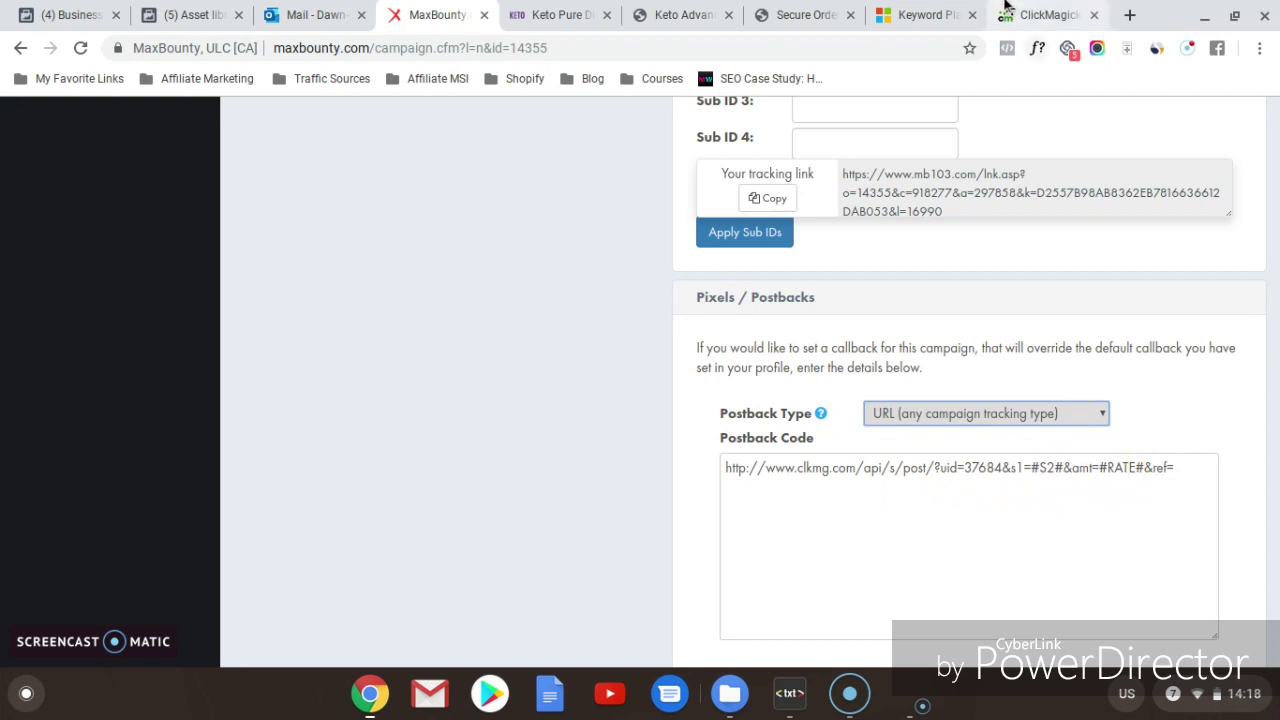
pyautogui.click(1036, 14)
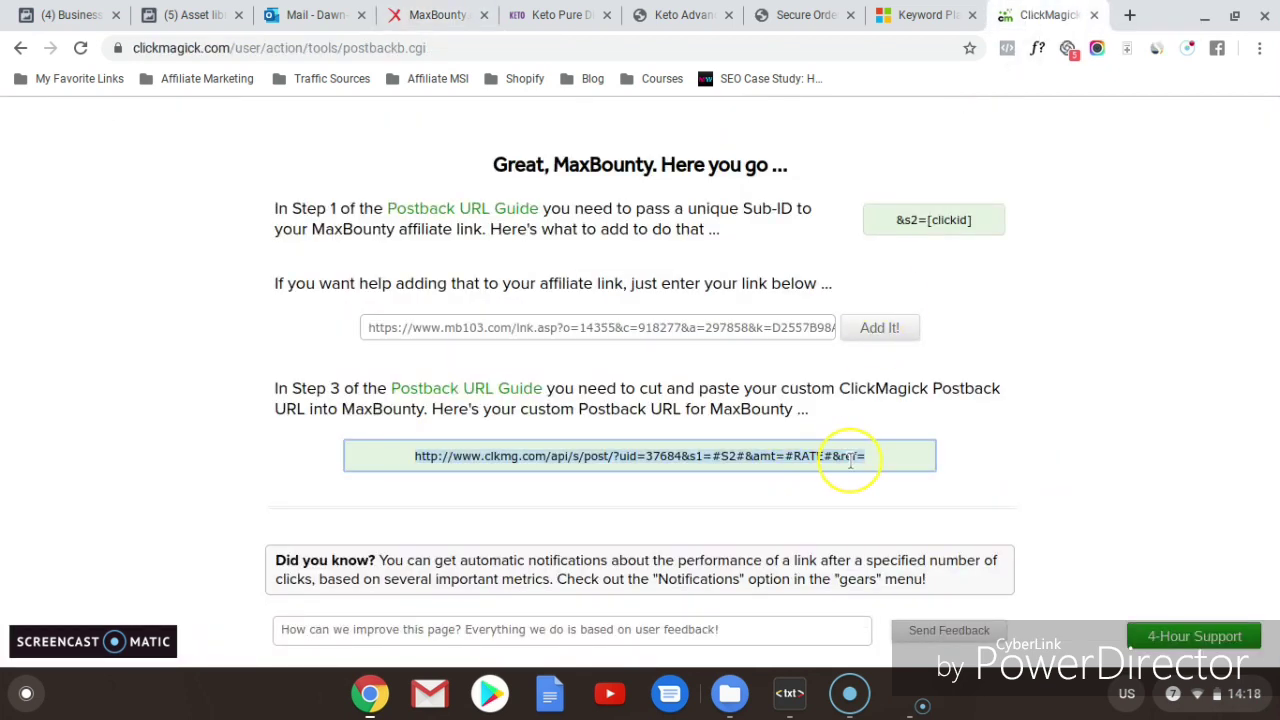
pyautogui.click(430, 14)
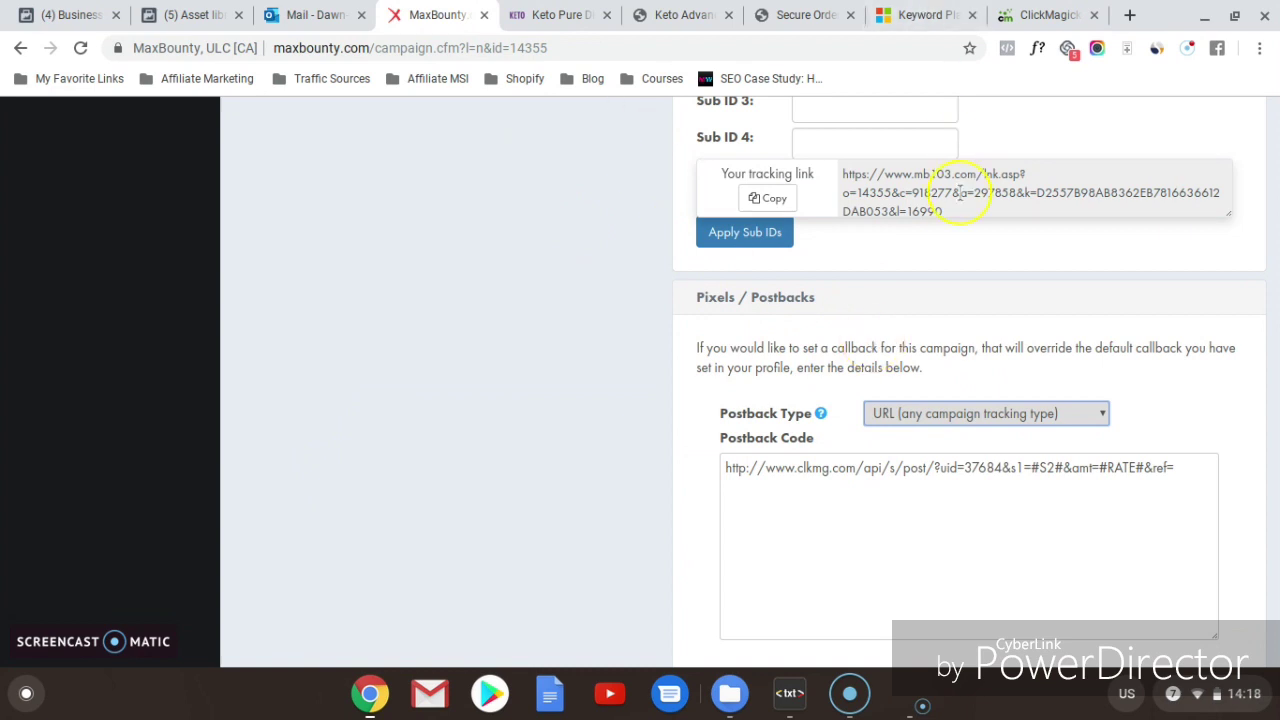
pyautogui.click(1032, 15)
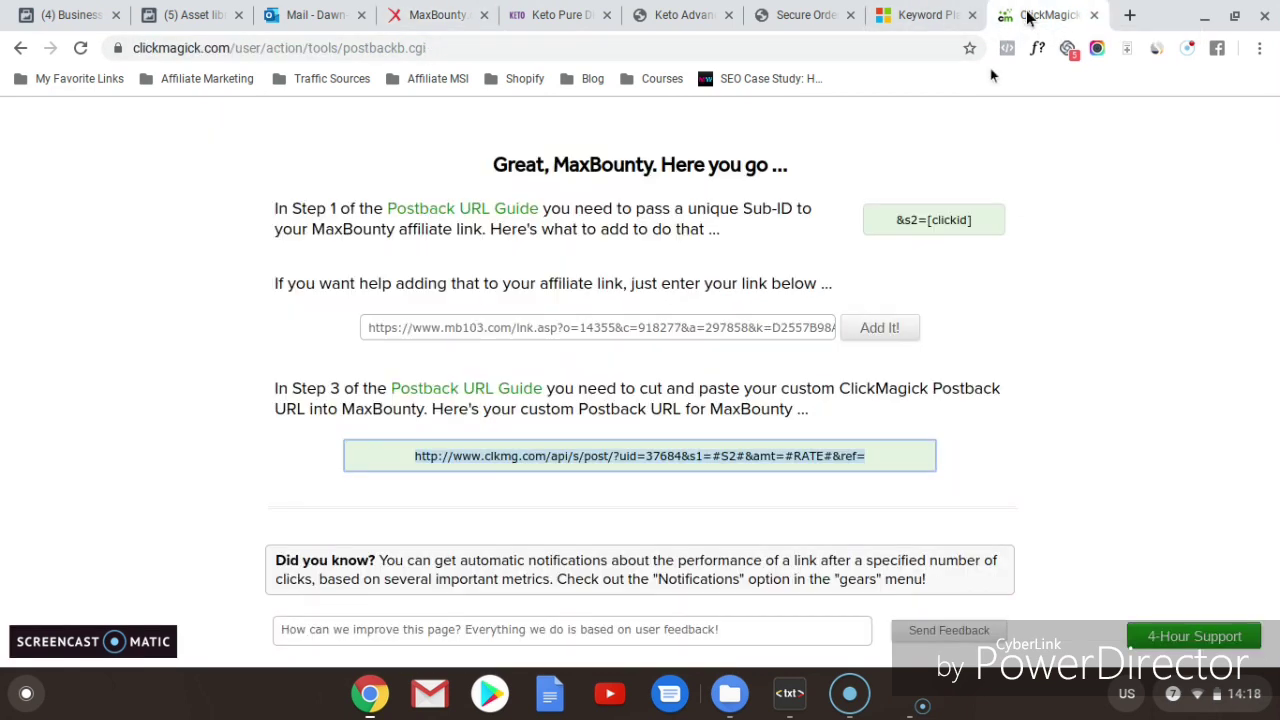
# Step: Copy the full affiliate link ending in "&s2=[clickid]" from the text notes and compare it with MaxBounty's tracking link
pyautogui.click(790, 693)
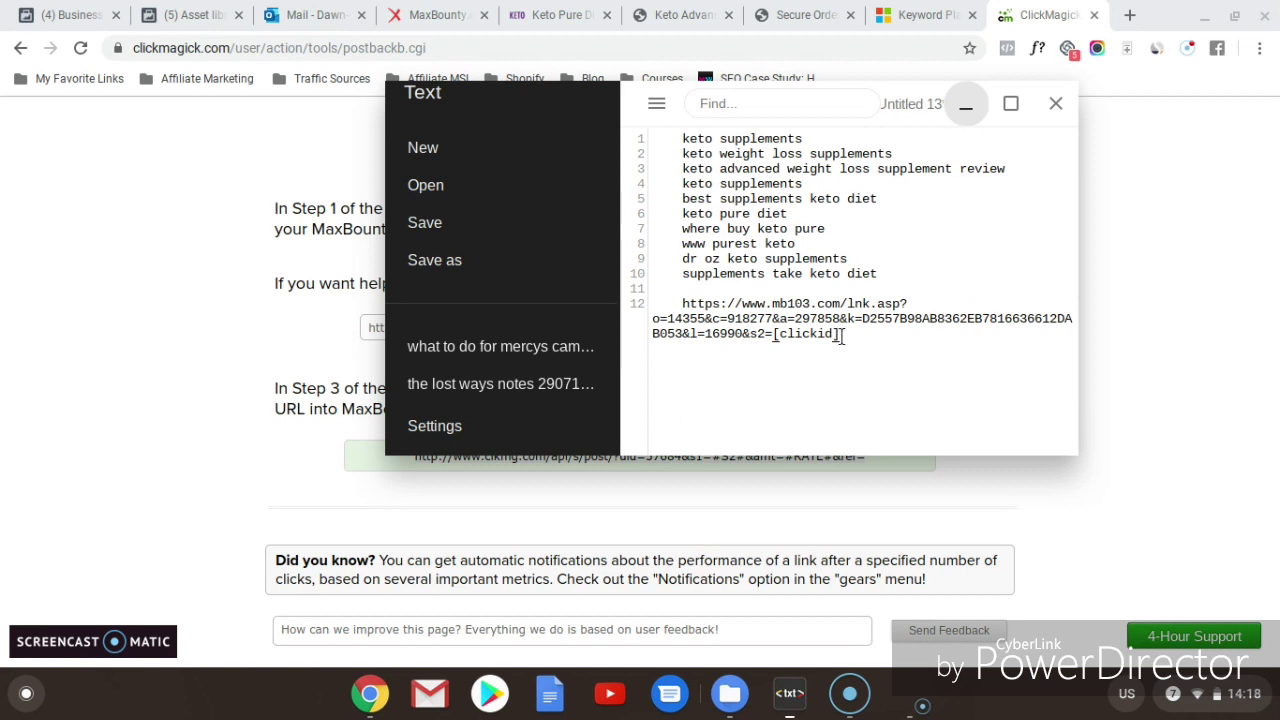
pyautogui.moveTo(842, 336); pyautogui.dragTo(681, 306)
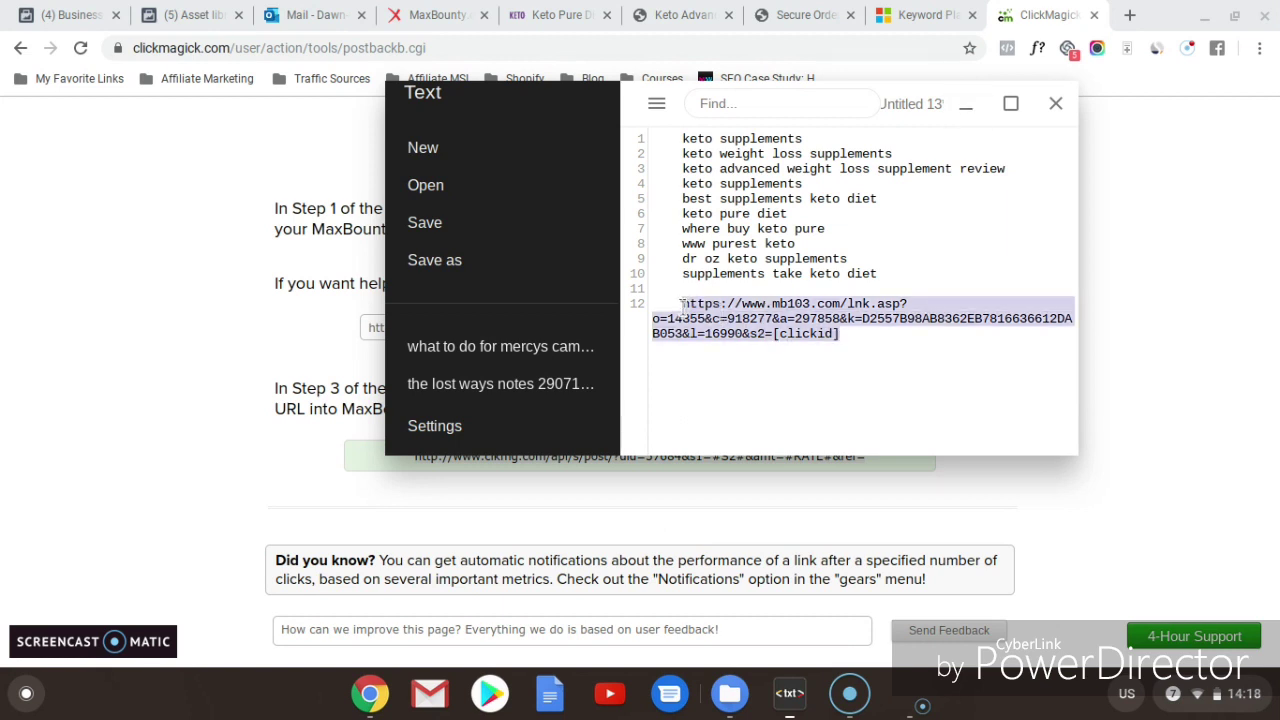
pyautogui.click(966, 106)
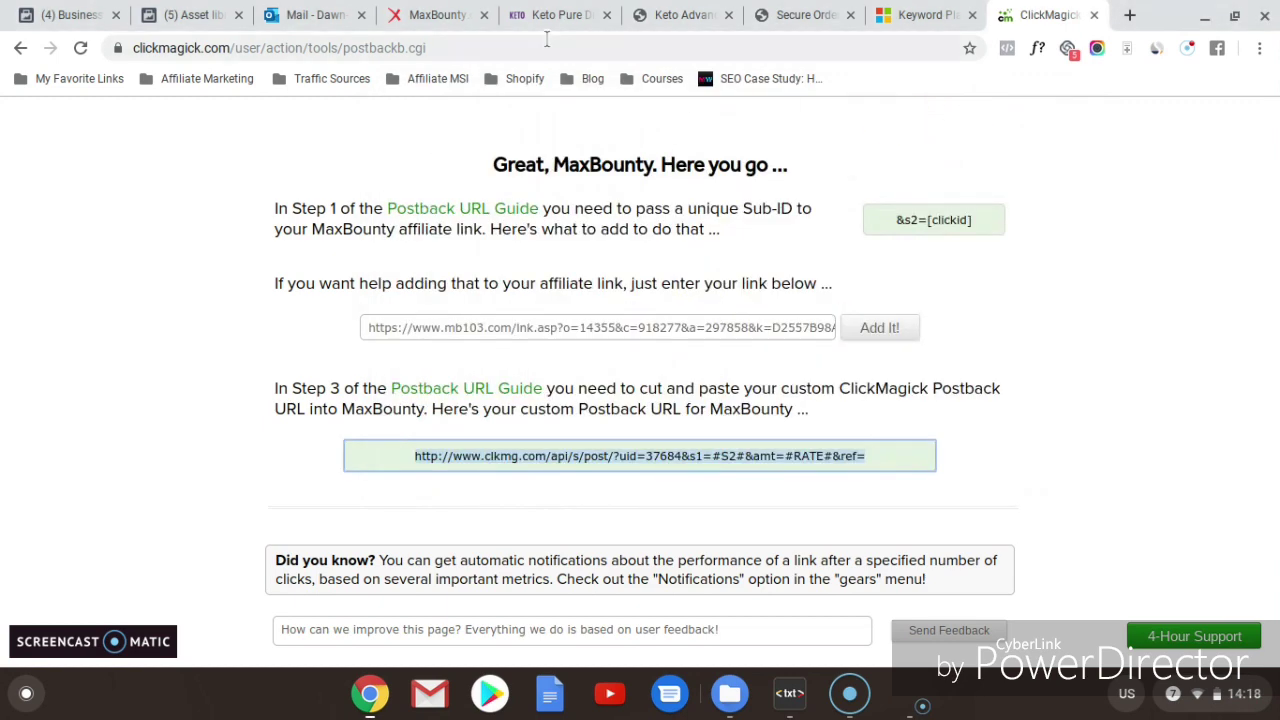
pyautogui.click(404, 18)
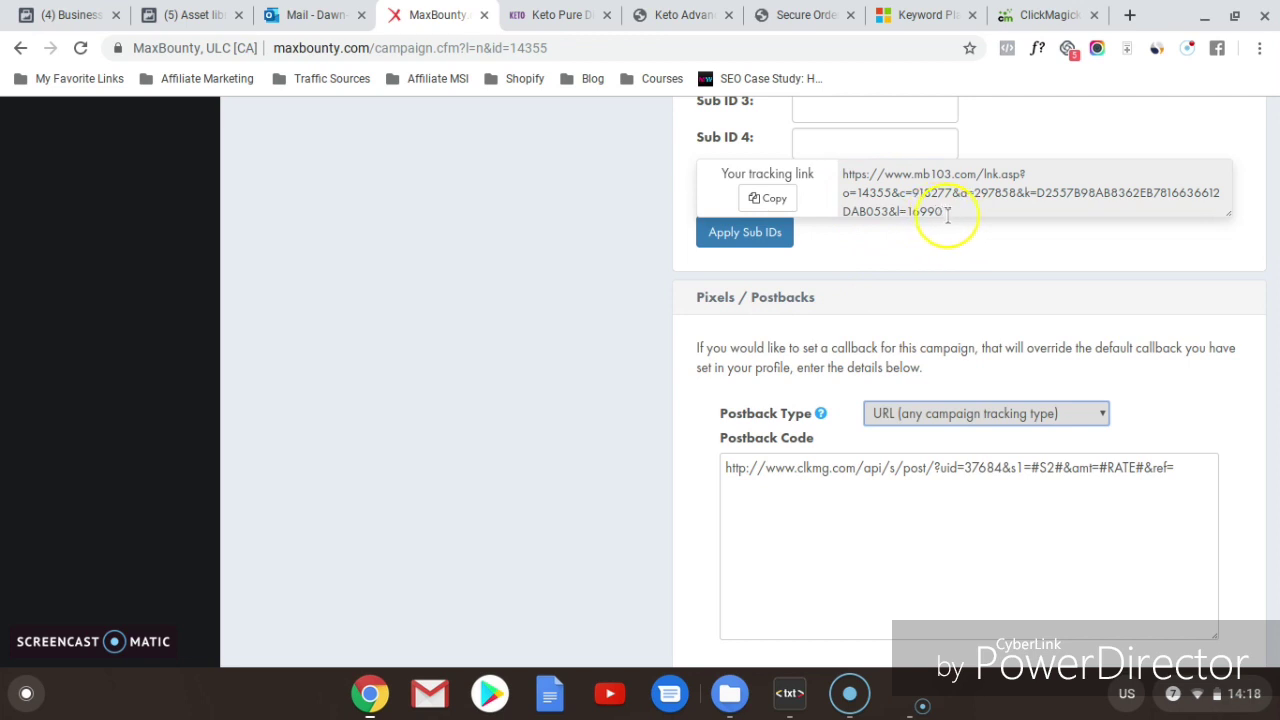
pyautogui.click(1017, 12)
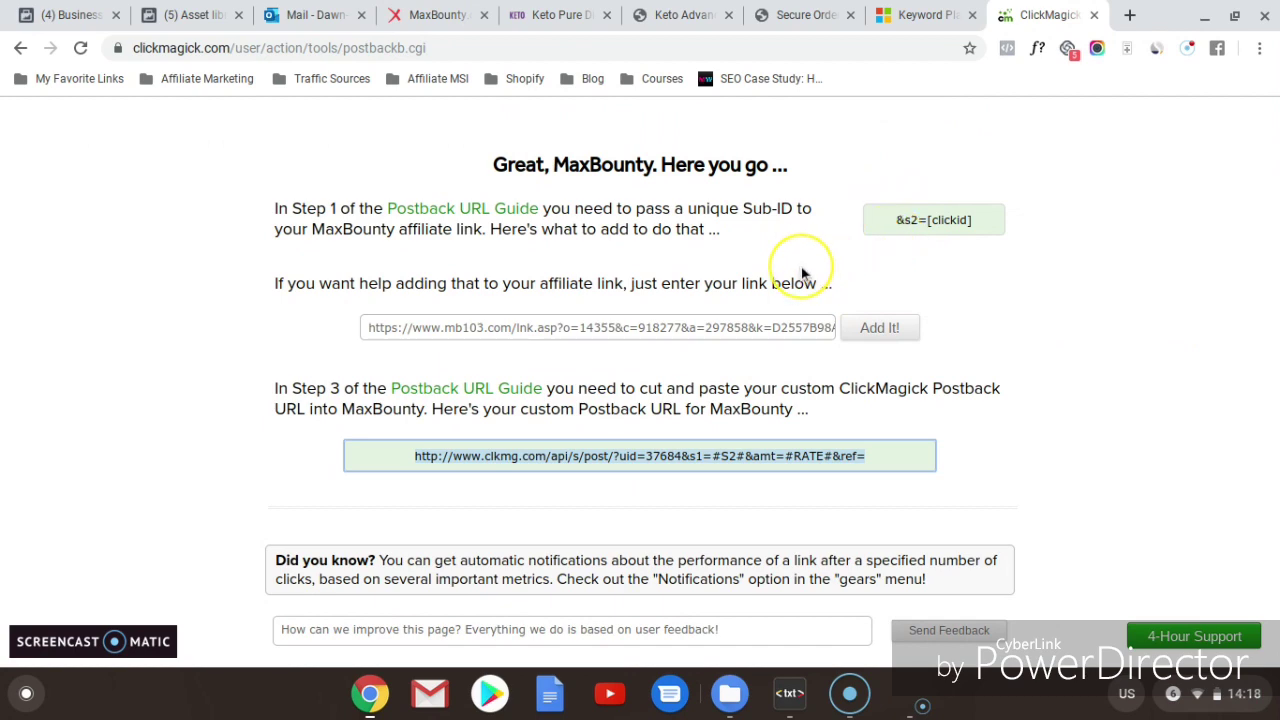
# Step: Search the ClickMagick tracking links for 14355 and open the settings of "Keto pure diet 14355 Bing Demo"
pyautogui.scroll(3, 1268, 230)
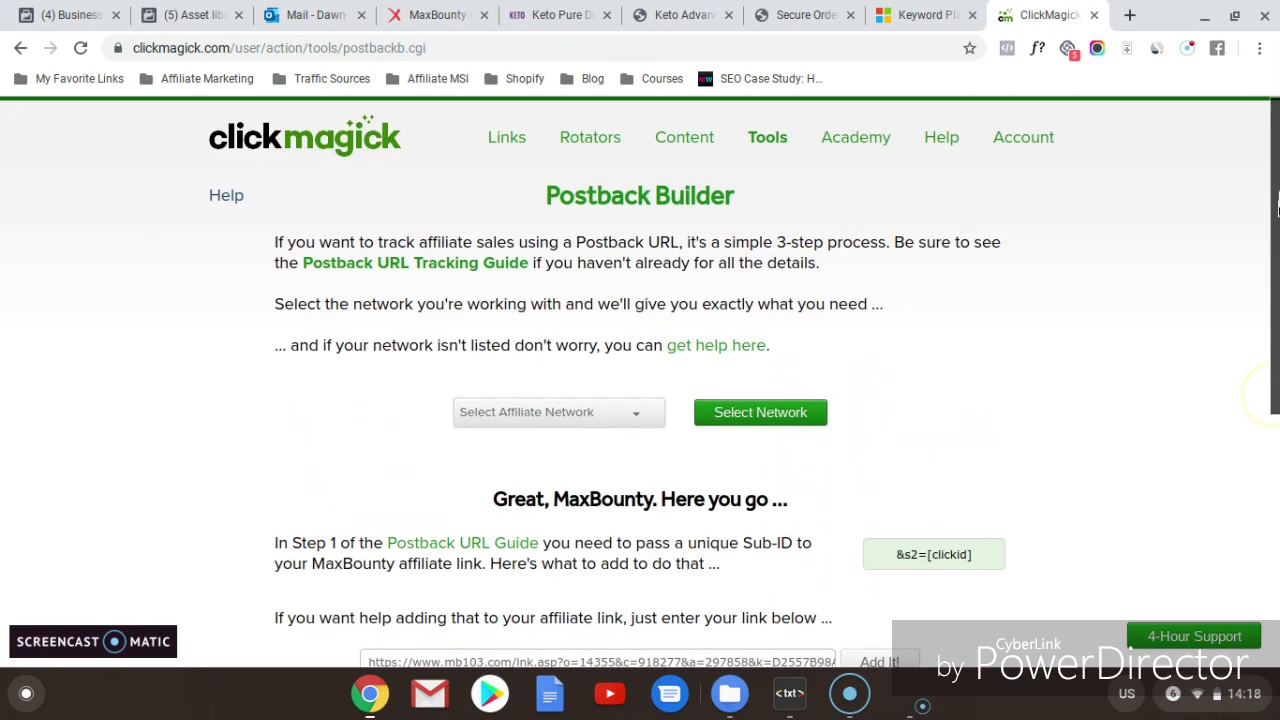
pyautogui.click(506, 138)
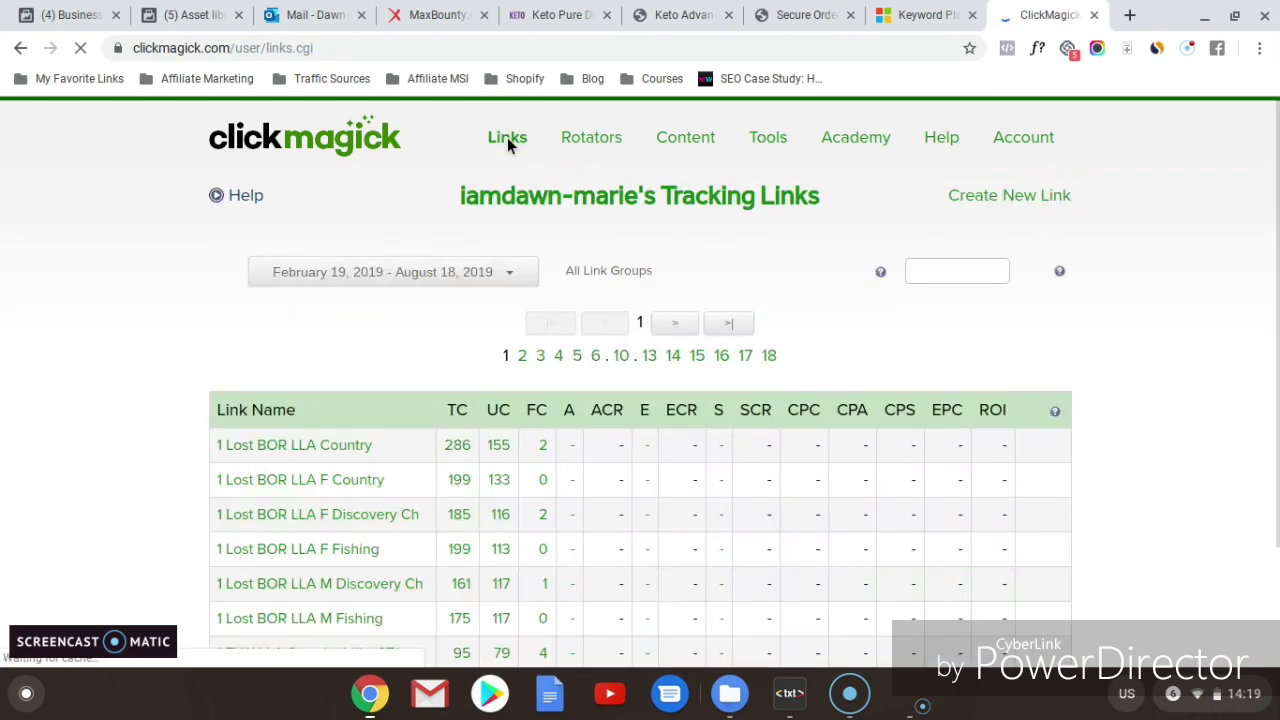
pyautogui.click(926, 280)
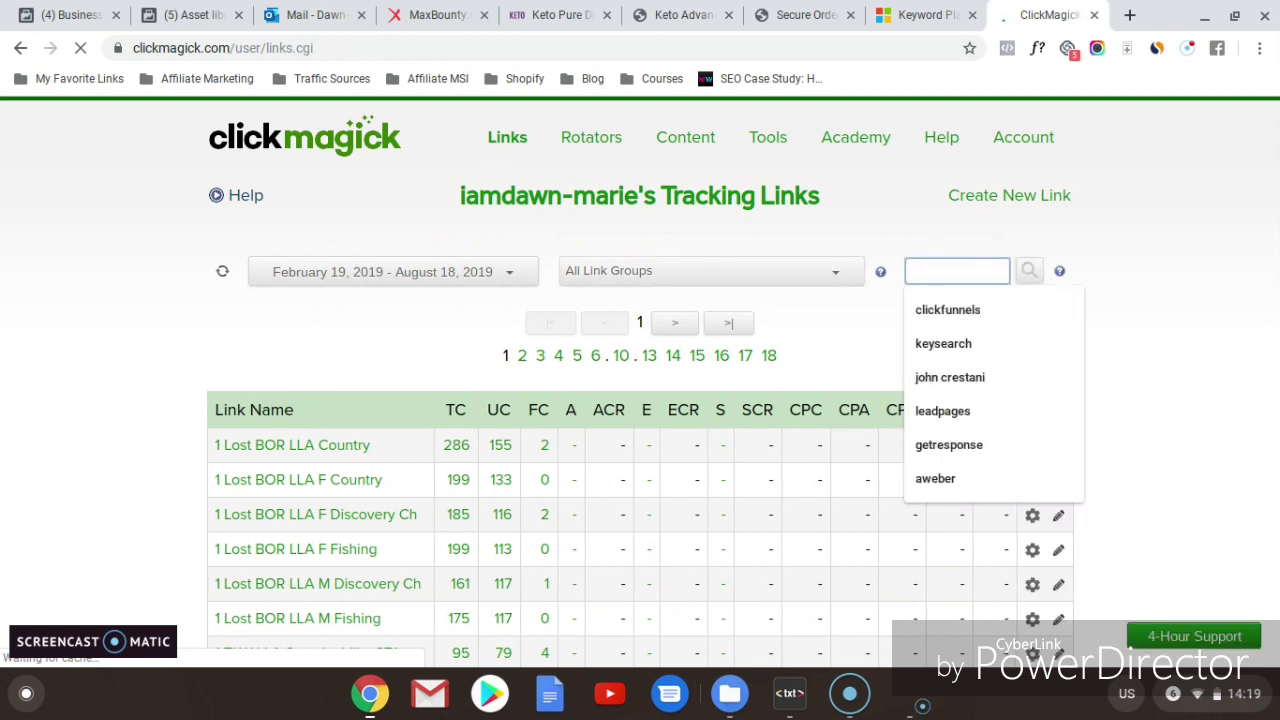
pyautogui.write('14355')
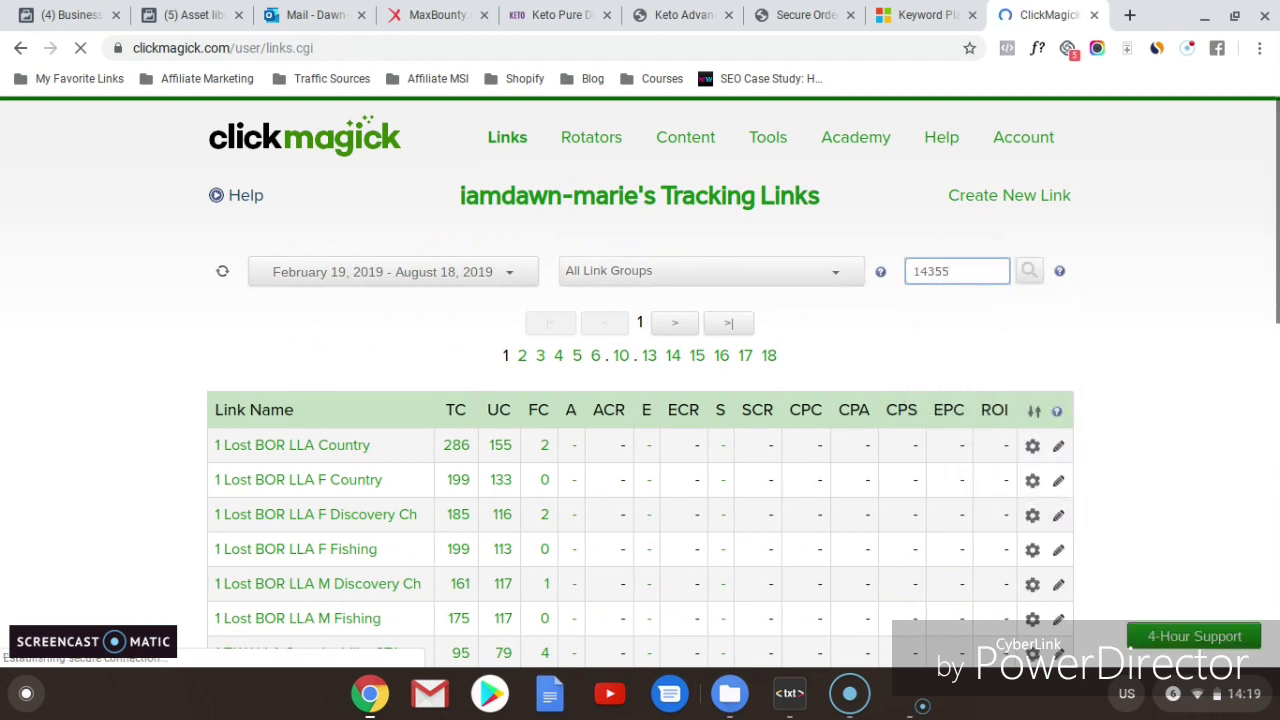
pyautogui.click(1027, 272)
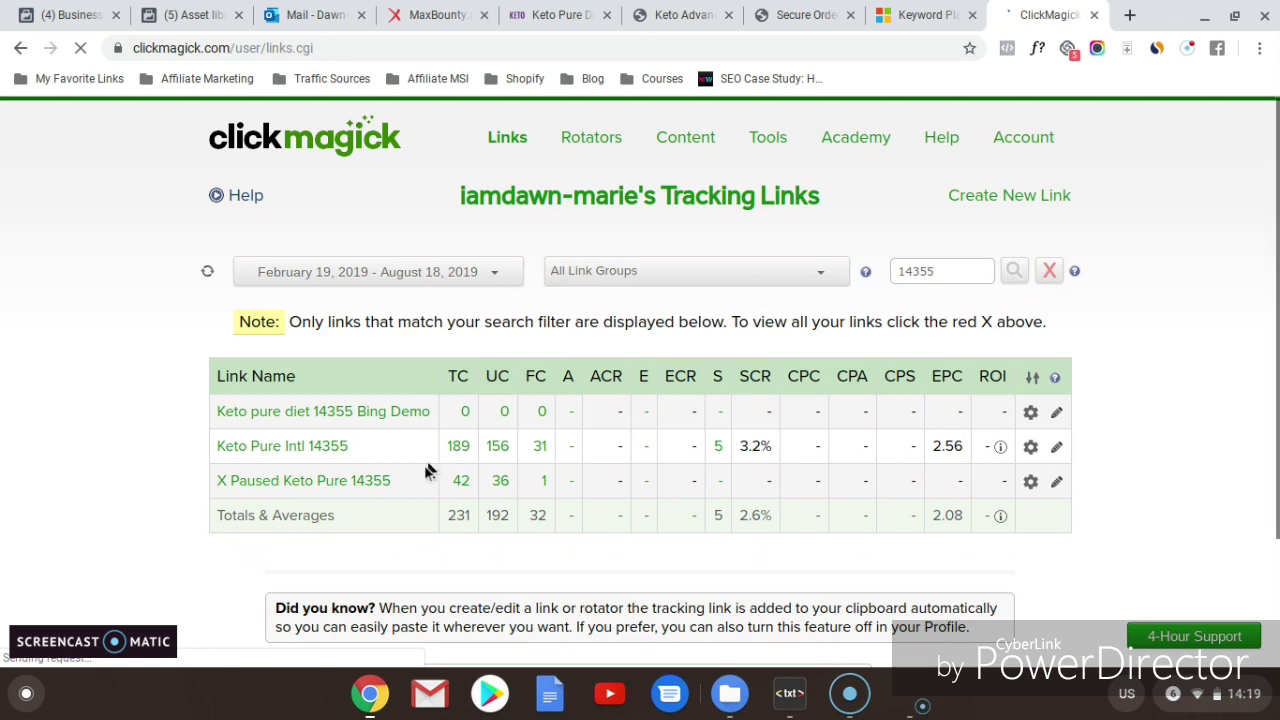
pyautogui.click(378, 482)
pyautogui.click(367, 415)
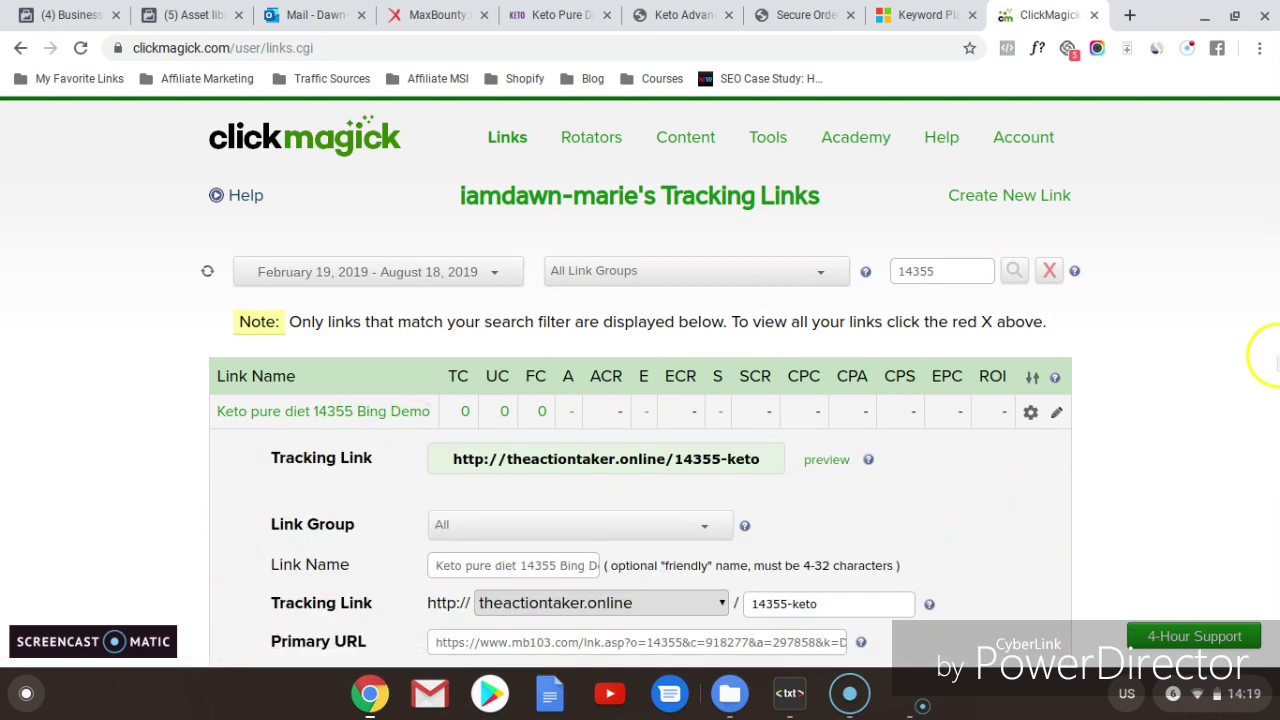
# Step: Replace the link's Primary URL with the copied affiliate link ending in "&s2=[clickid]" and save it with Cloak Link set to No
pyautogui.scroll(-3, 1270, 288)
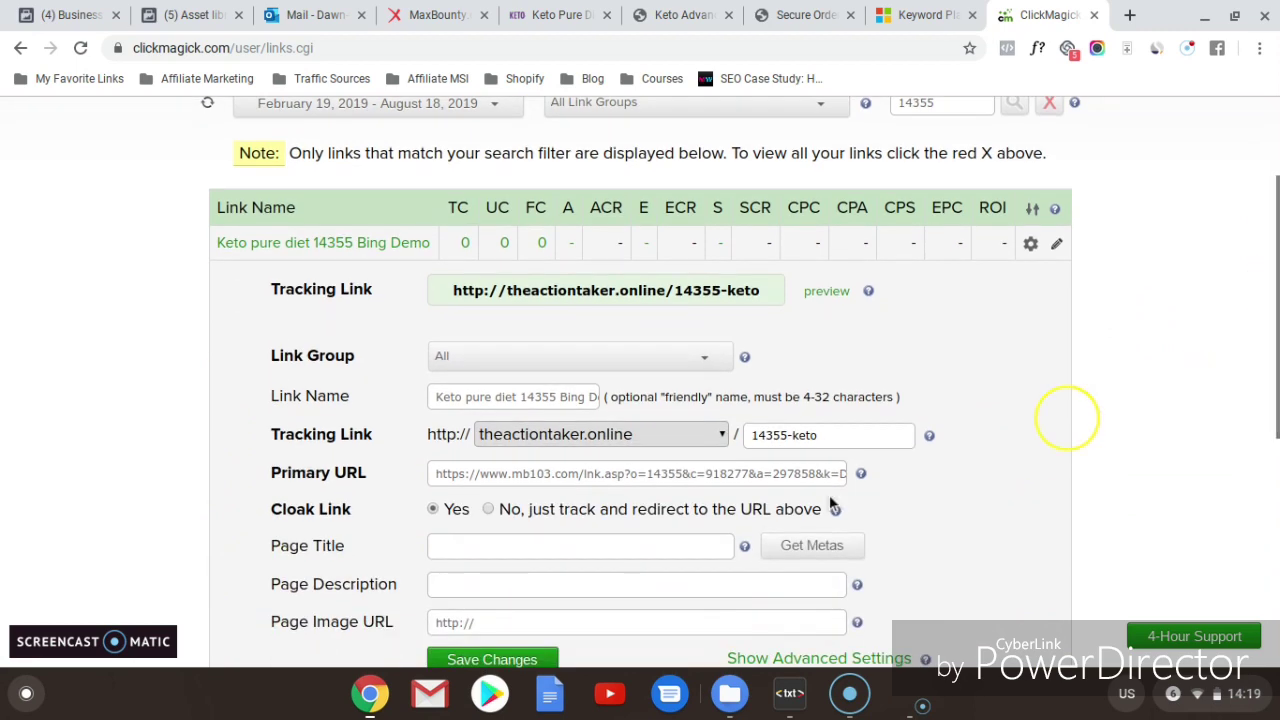
pyautogui.tripleClick(737, 474)
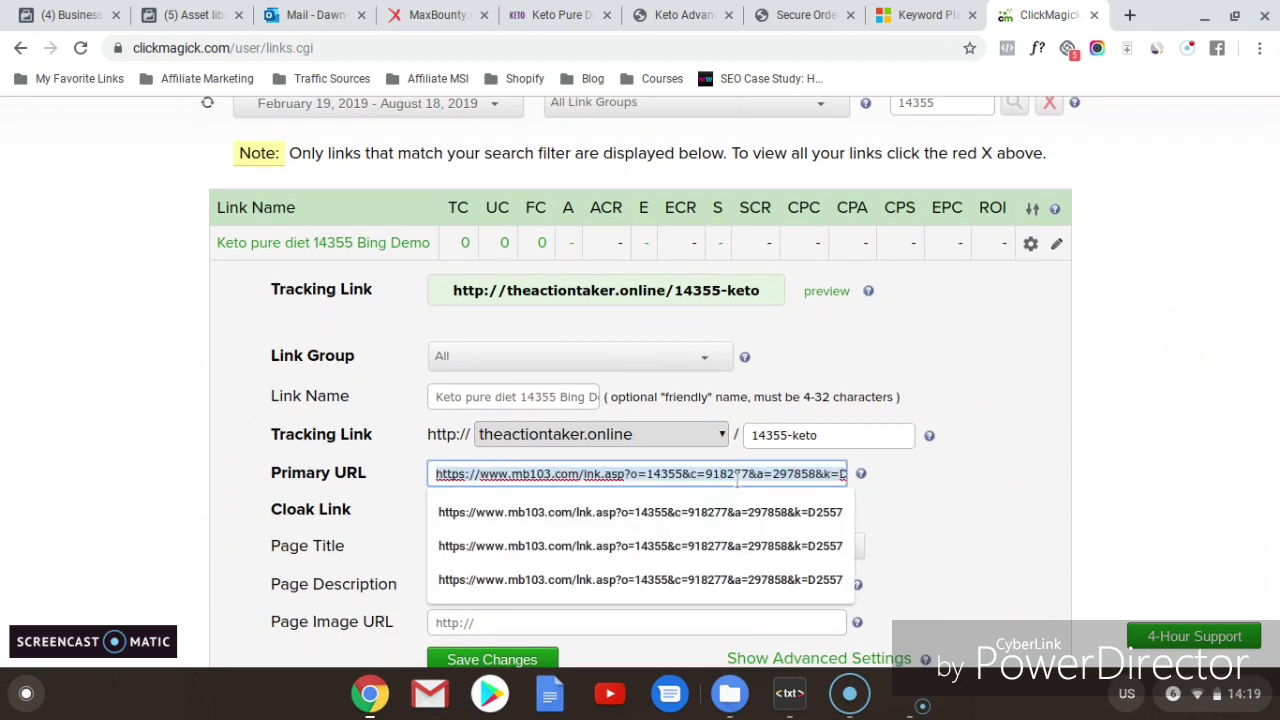
pyautogui.hotkey('ctrl', 'v')
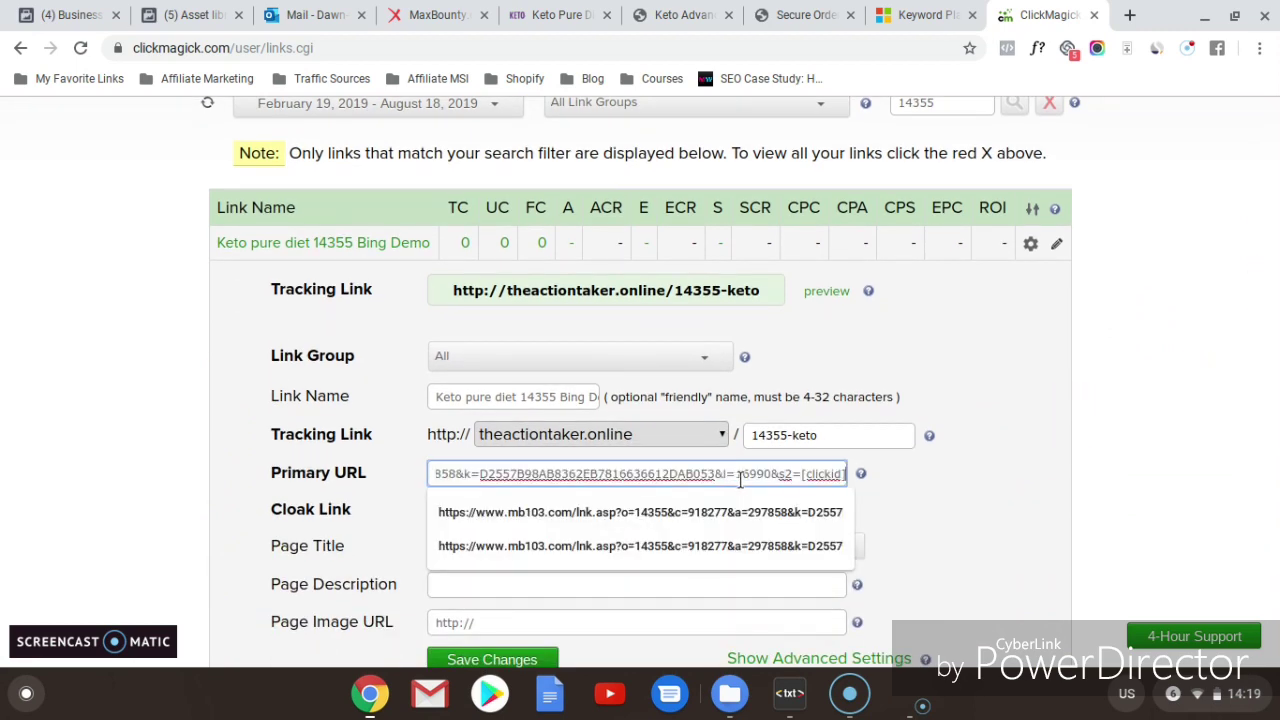
pyautogui.click(988, 476)
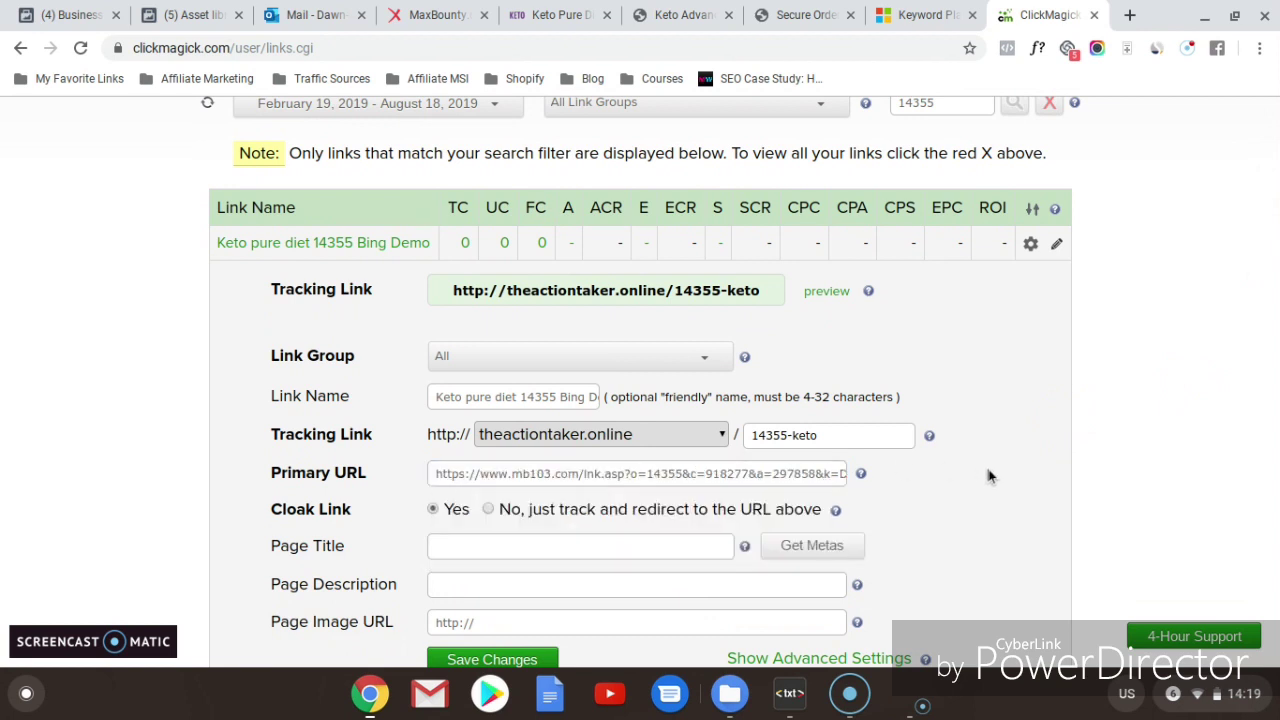
pyautogui.click(488, 511)
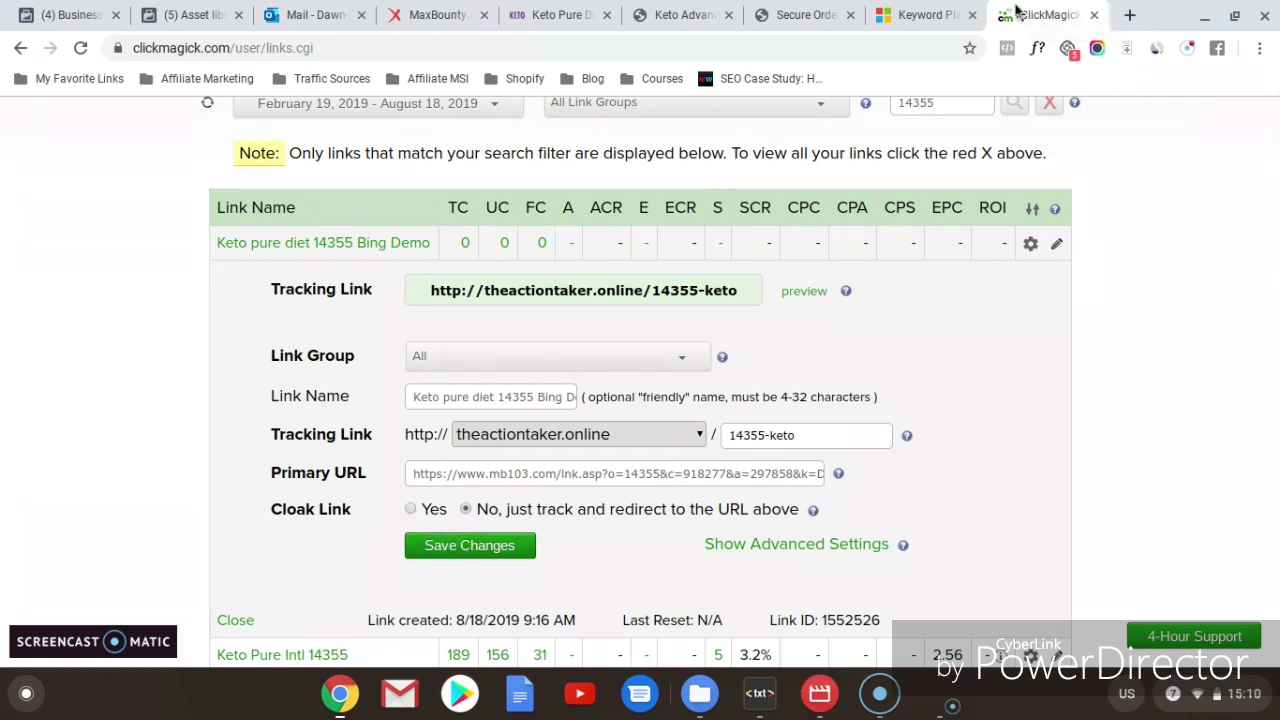
pyautogui.click(474, 558)
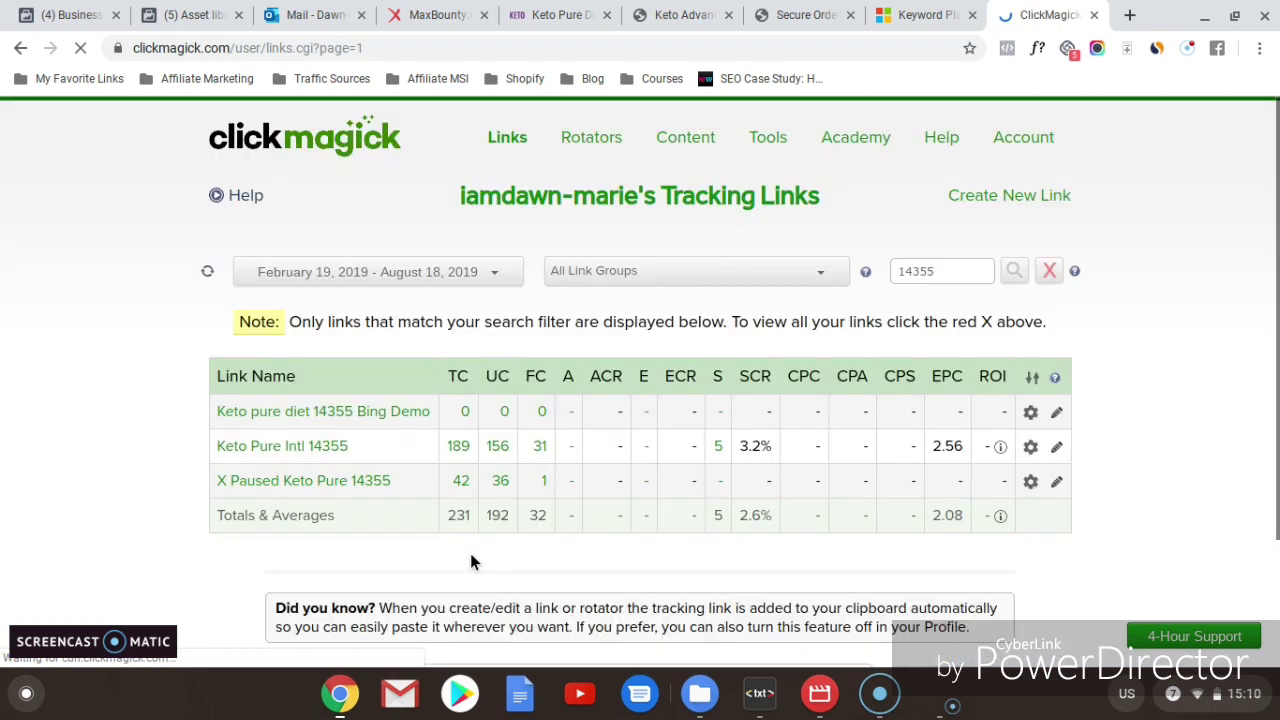
pyautogui.click(372, 417)
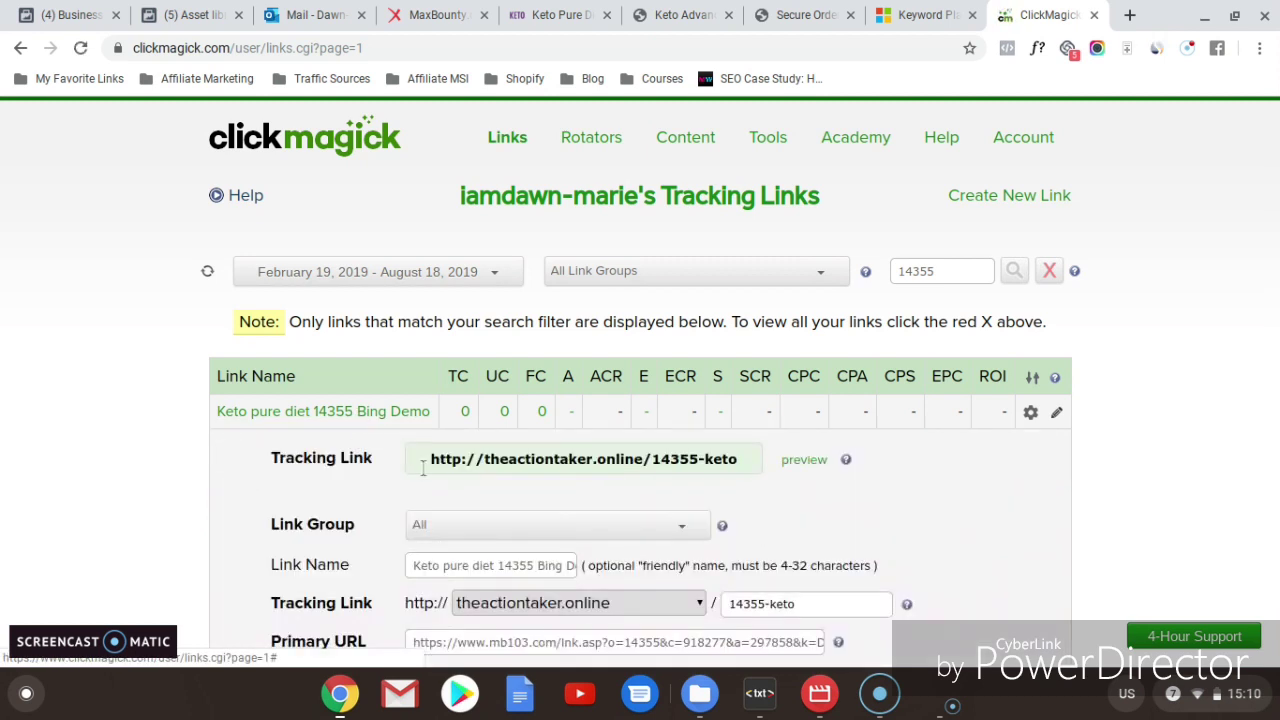
pyautogui.moveTo(743, 461); pyautogui.dragTo(392, 462)
pyautogui.hotkey('ctrl', 'c')
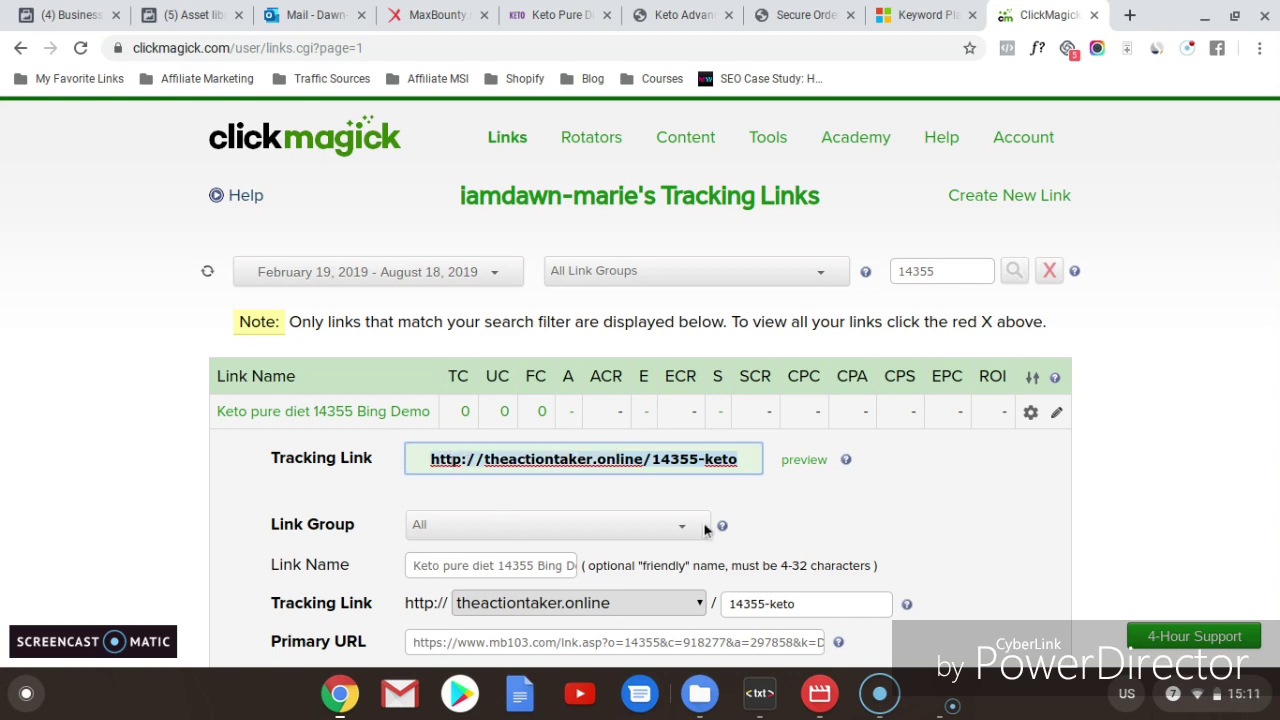
pyautogui.click(768, 700)
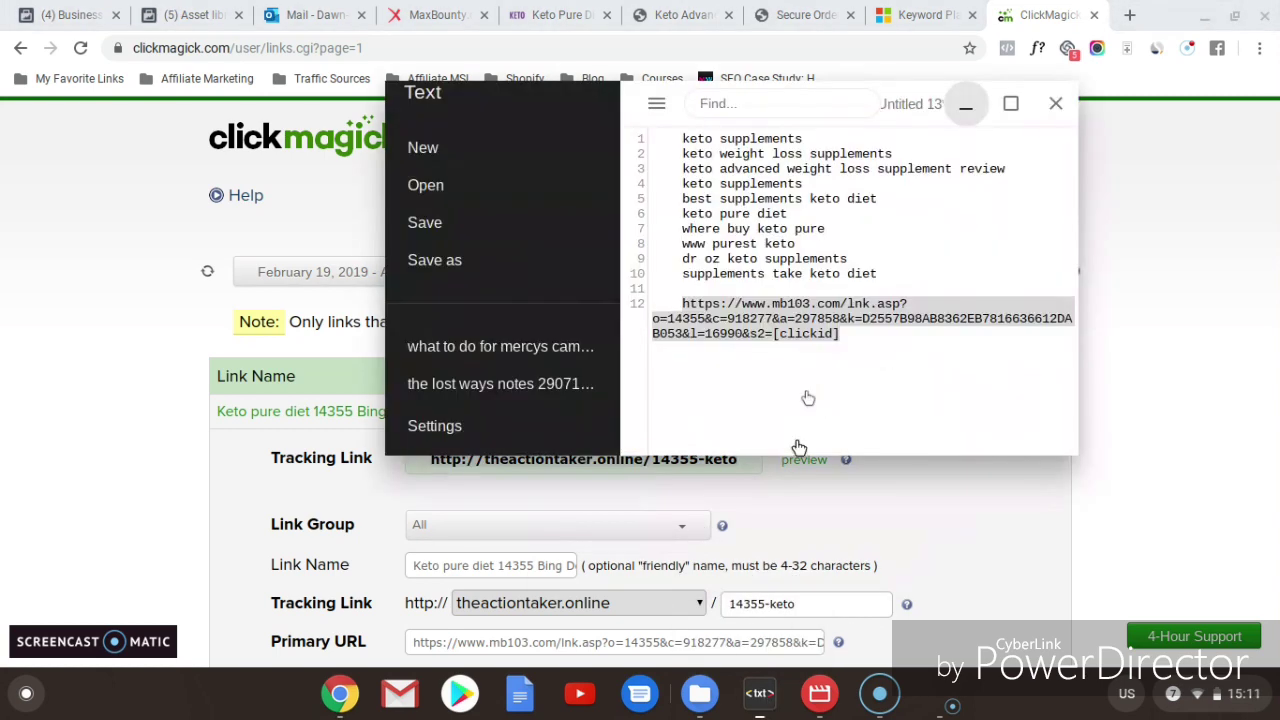
pyautogui.click(856, 341)
pyautogui.press('Return')
pyautogui.press('Return')
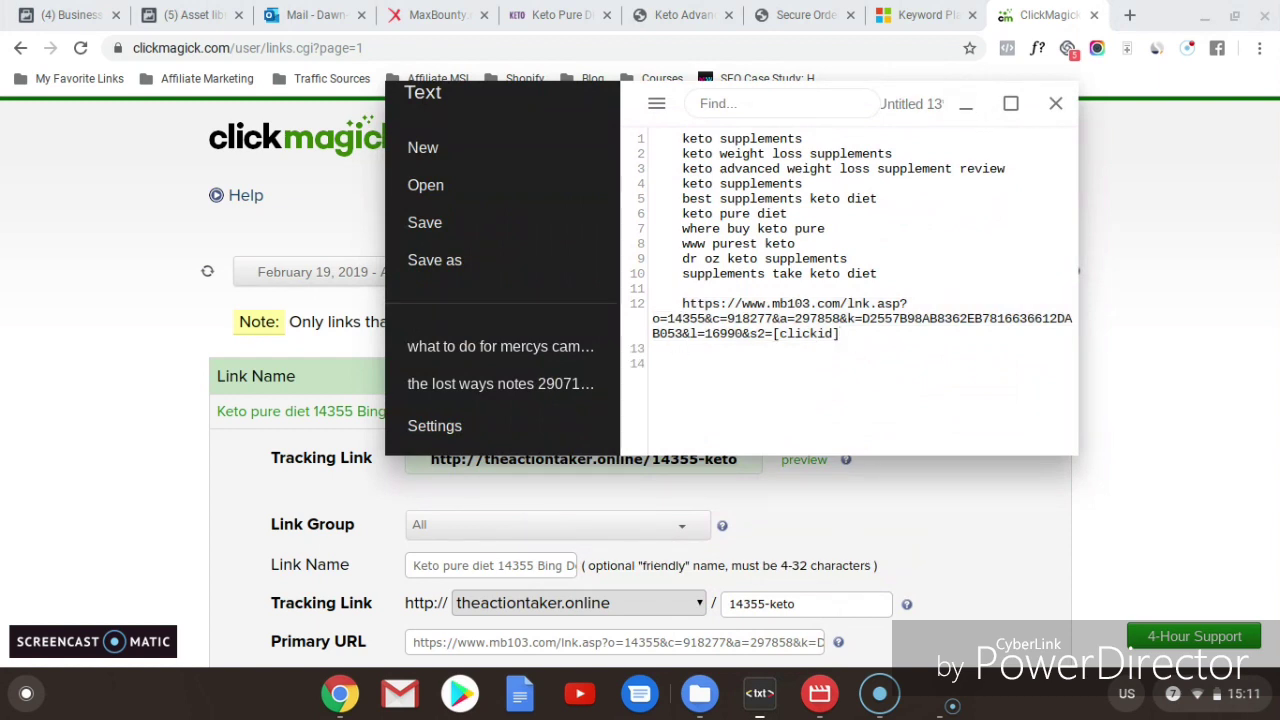
pyautogui.hotkey('ctrl', 'v')
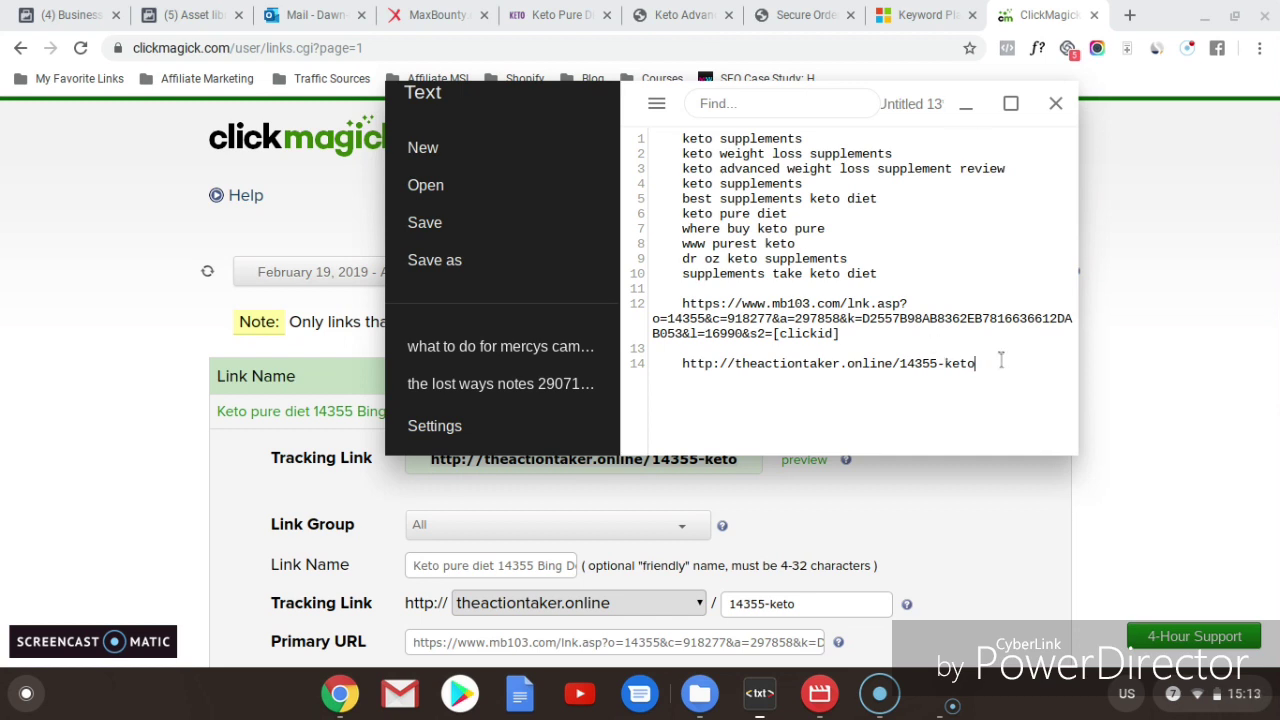
# Step: Append "/{keyword}{AdID}/{QueryString}" to the tracking link in the notes and remove the indent before it
pyautogui.write('/{keyword}{AdID}/{QueryString}')
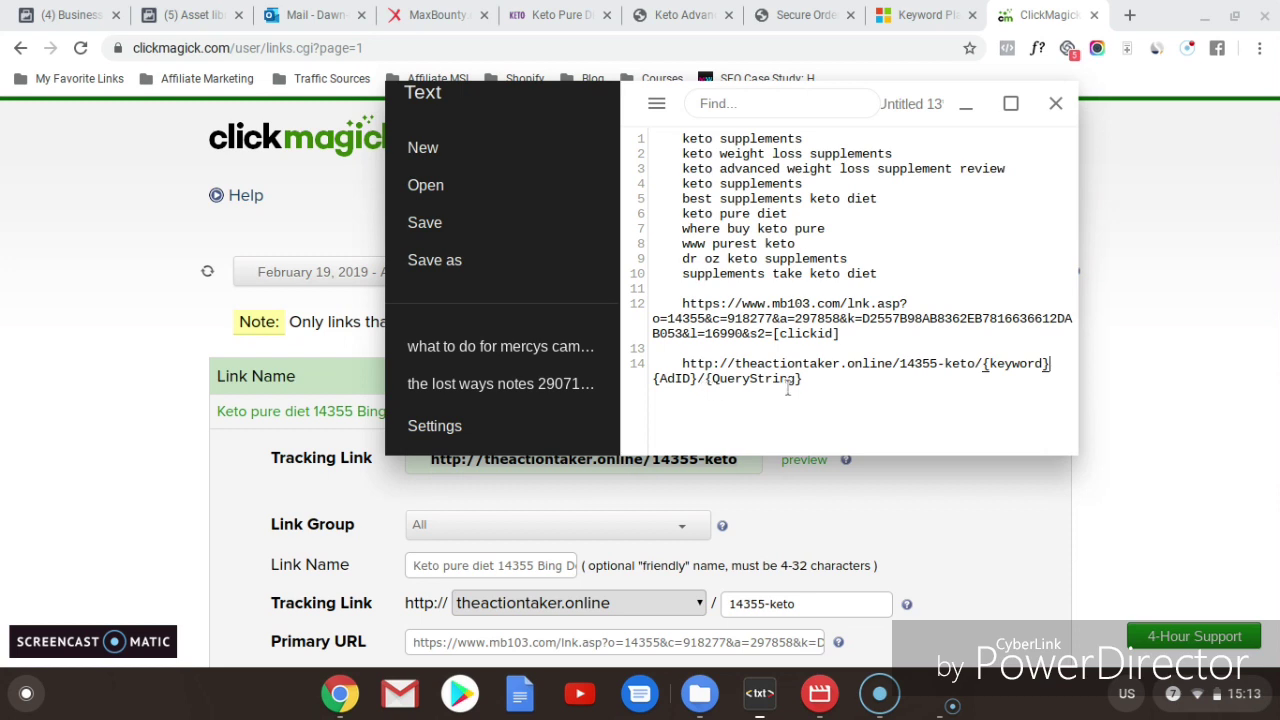
pyautogui.click(683, 363)
pyautogui.press('BackSpace')
pyautogui.press('BackSpace')
pyautogui.press('BackSpace')
pyautogui.press('BackSpace')
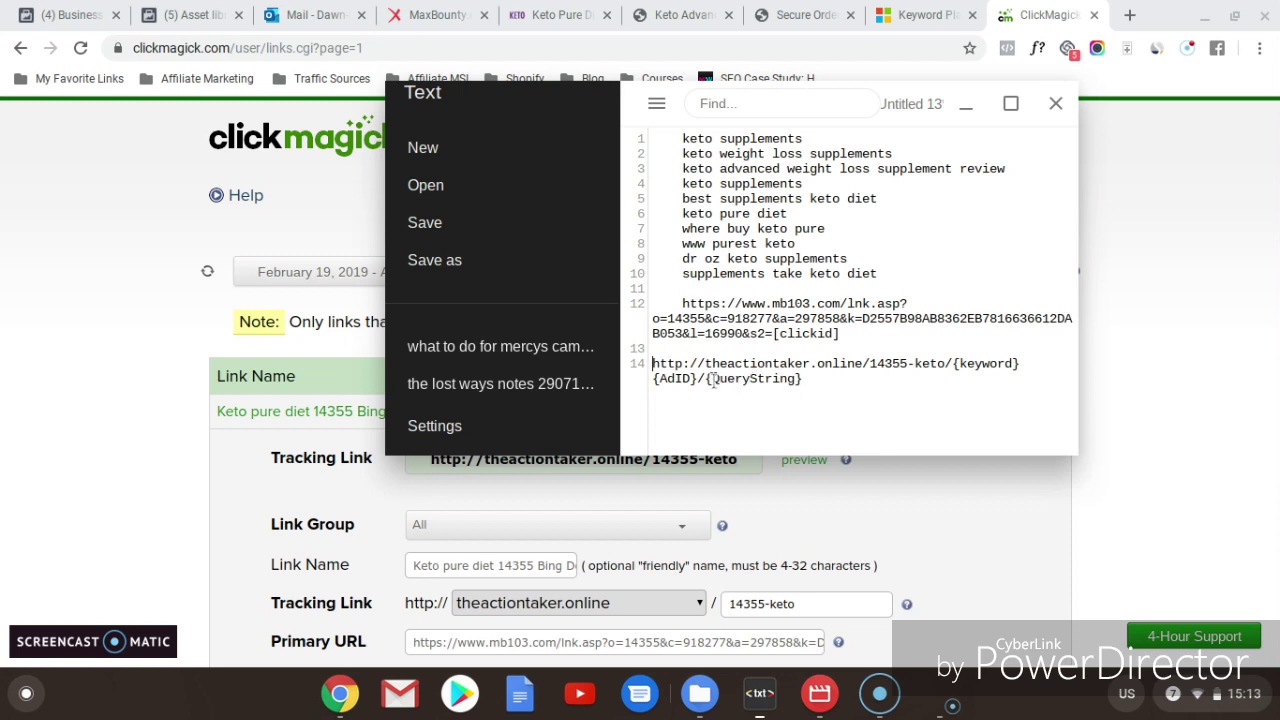
# Step: Highlight the QueryString, AdID and keyword parameters of the tracking link one by one, and select the whole link
pyautogui.moveTo(712, 381); pyautogui.dragTo(797, 385)
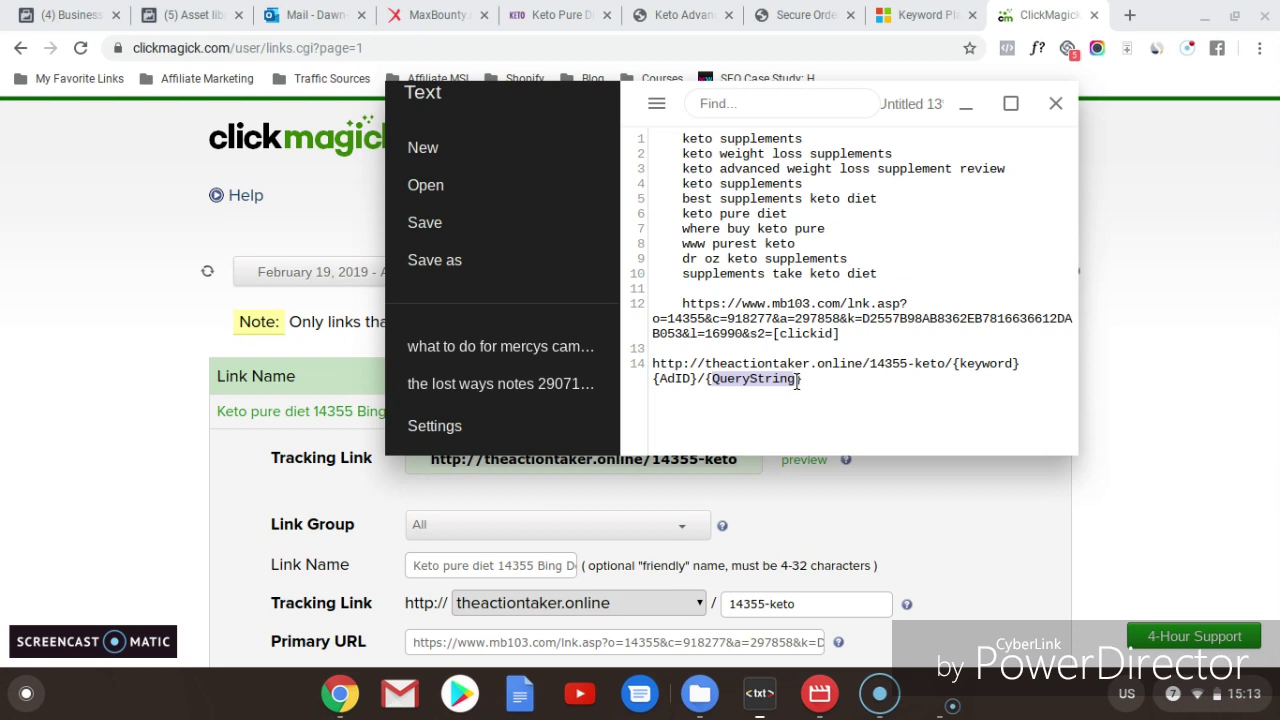
pyautogui.click(662, 380)
pyautogui.moveTo(662, 380); pyautogui.dragTo(693, 382)
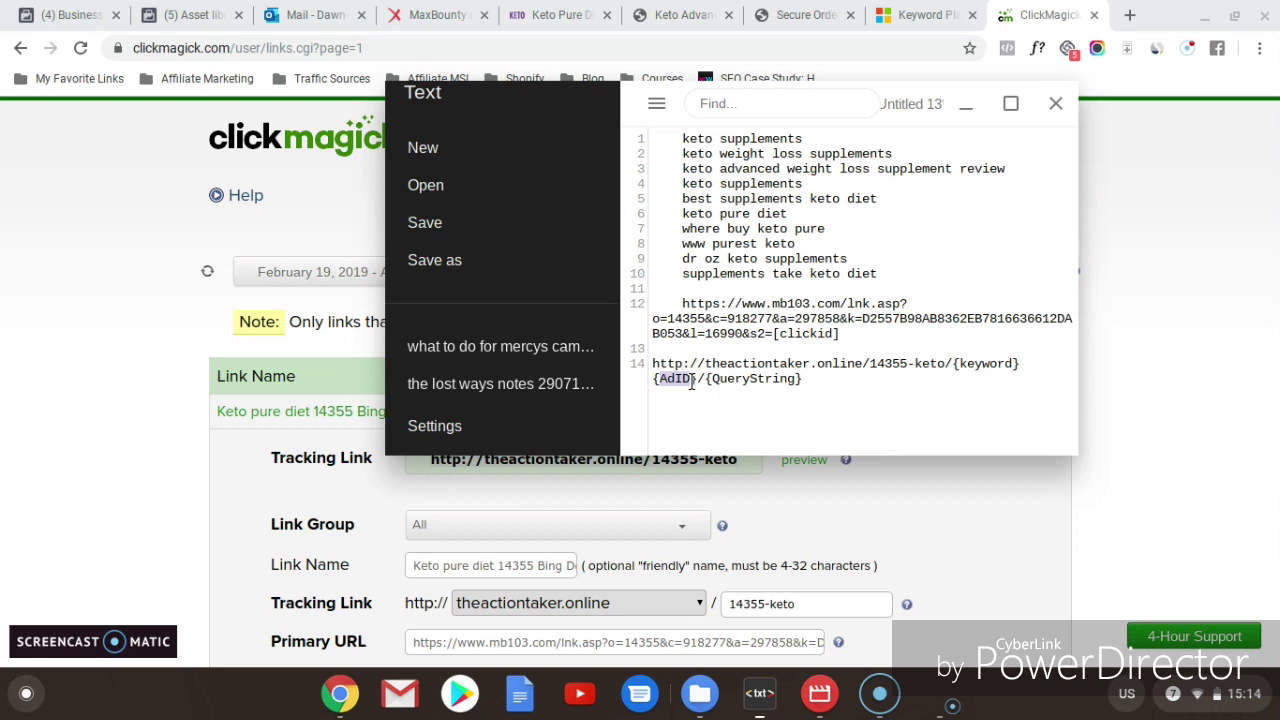
pyautogui.click(957, 364)
pyautogui.moveTo(957, 364); pyautogui.dragTo(1013, 364)
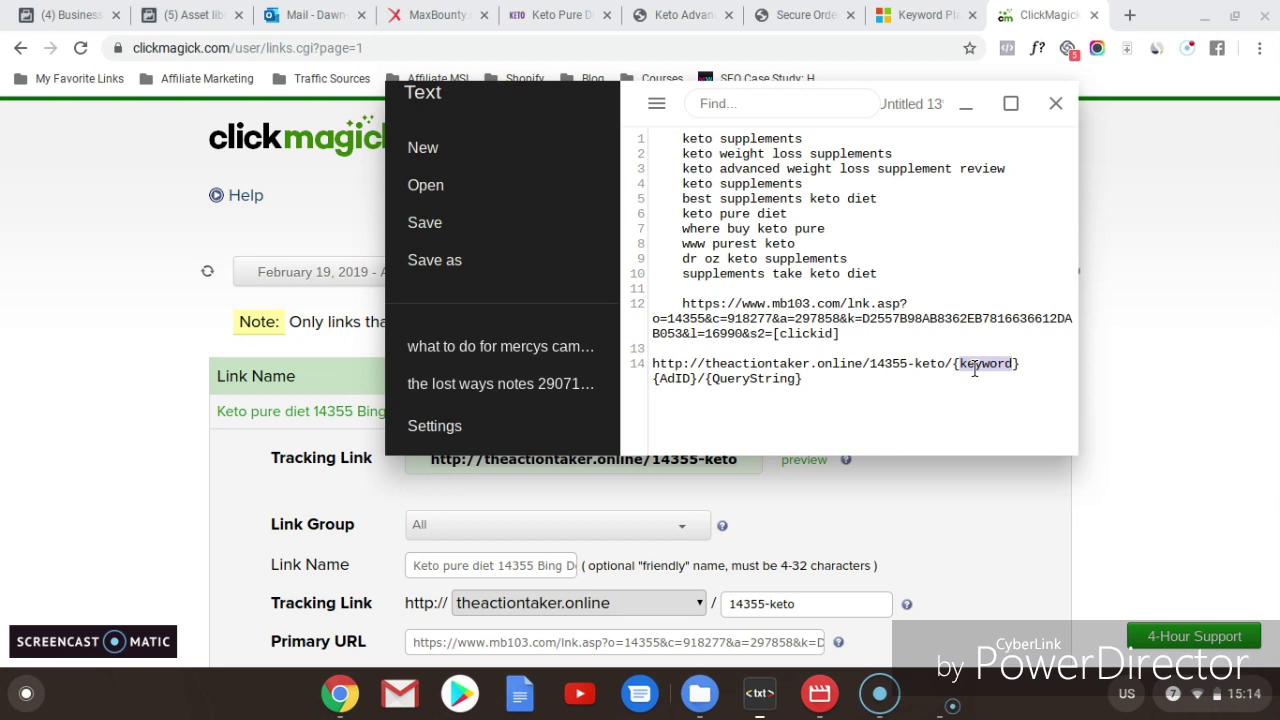
pyautogui.moveTo(802, 379); pyautogui.dragTo(648, 372)
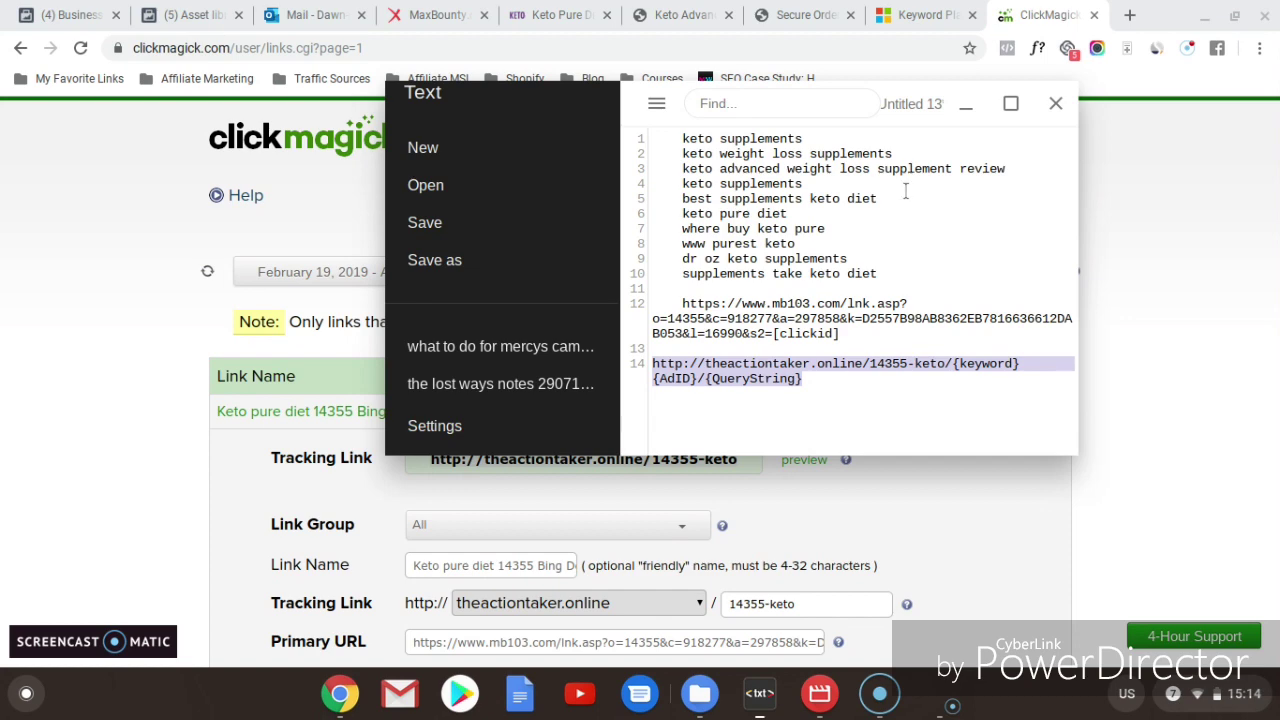
pyautogui.click(966, 106)
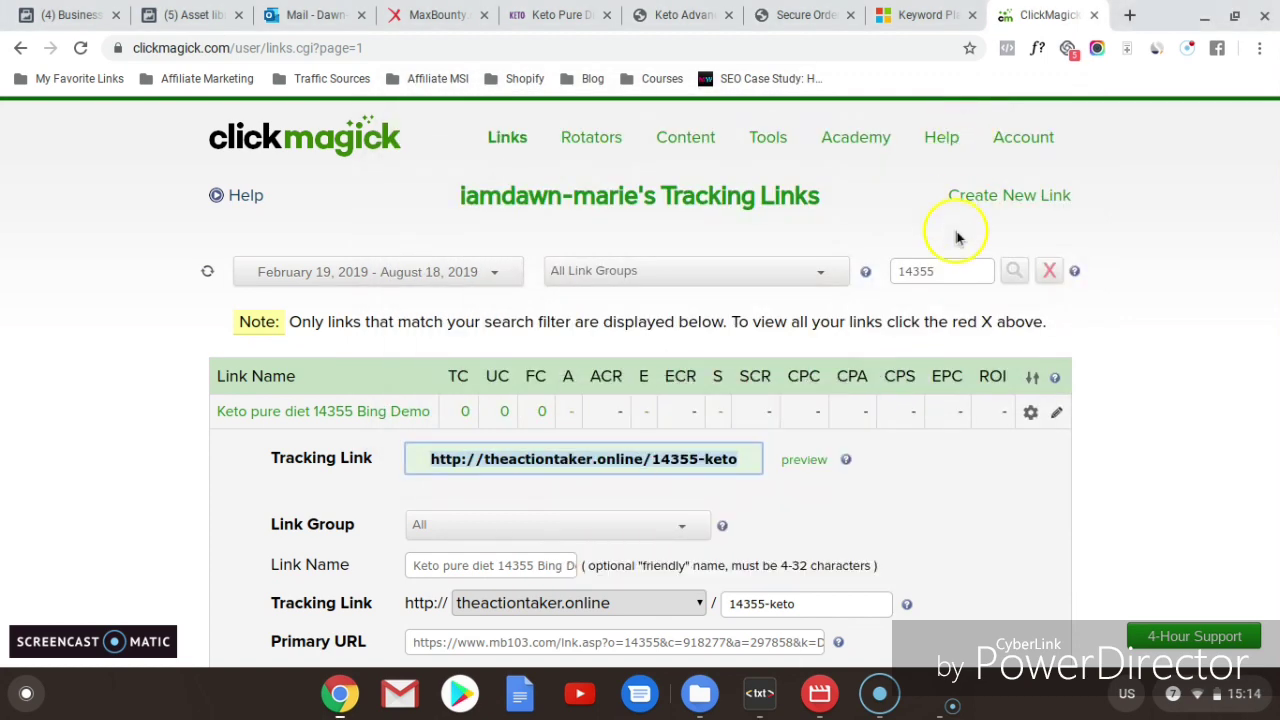
pyautogui.click(945, 197)
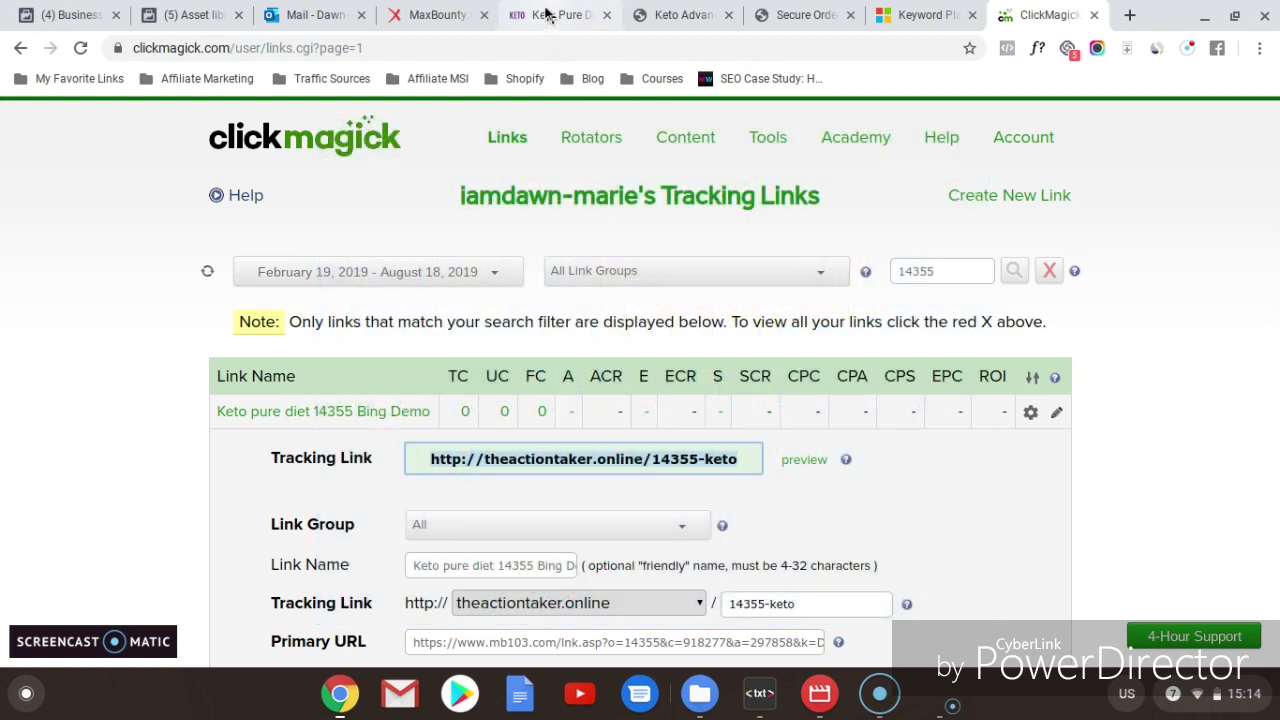
pyautogui.click(545, 15)
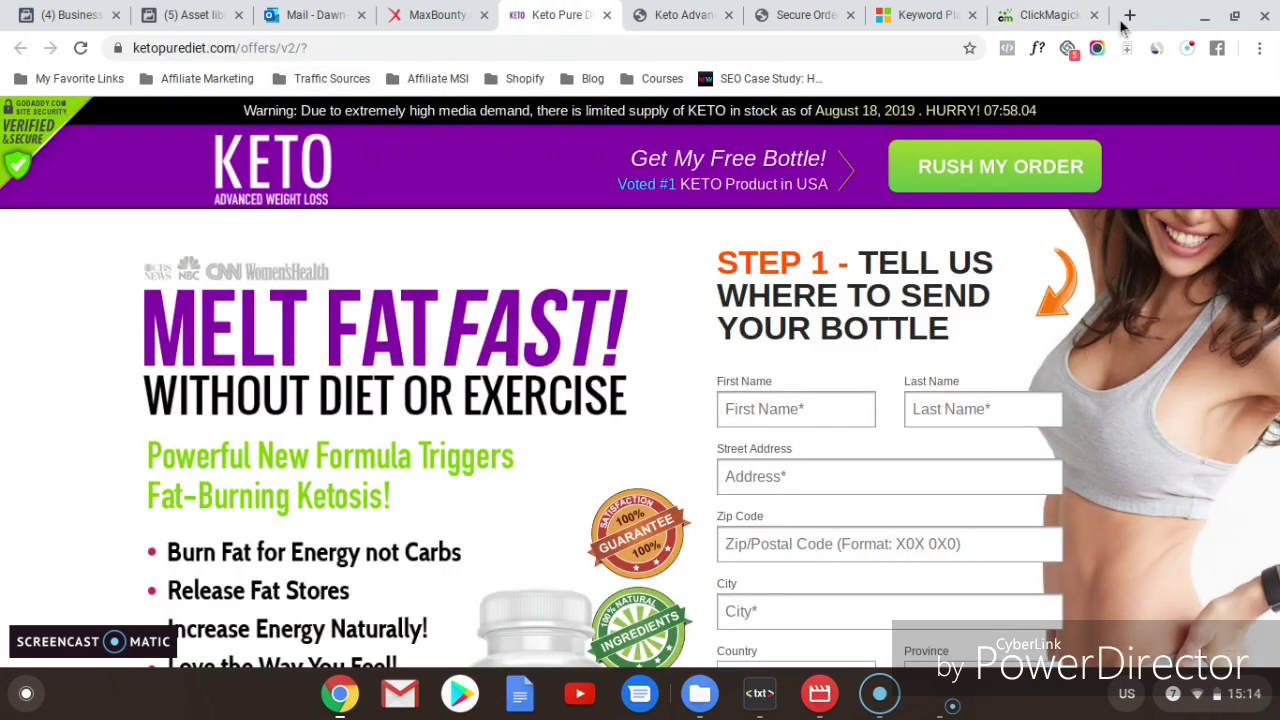
pyautogui.click(1130, 17)
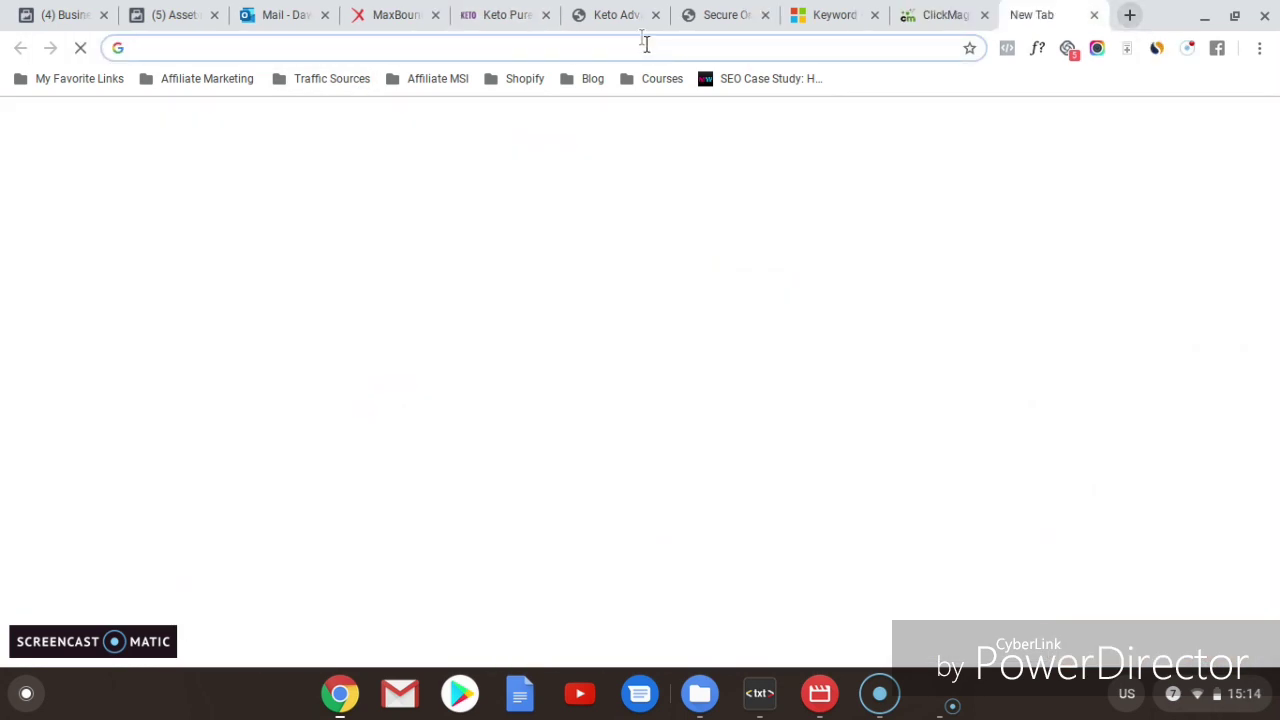
pyautogui.write('www.bing.com')
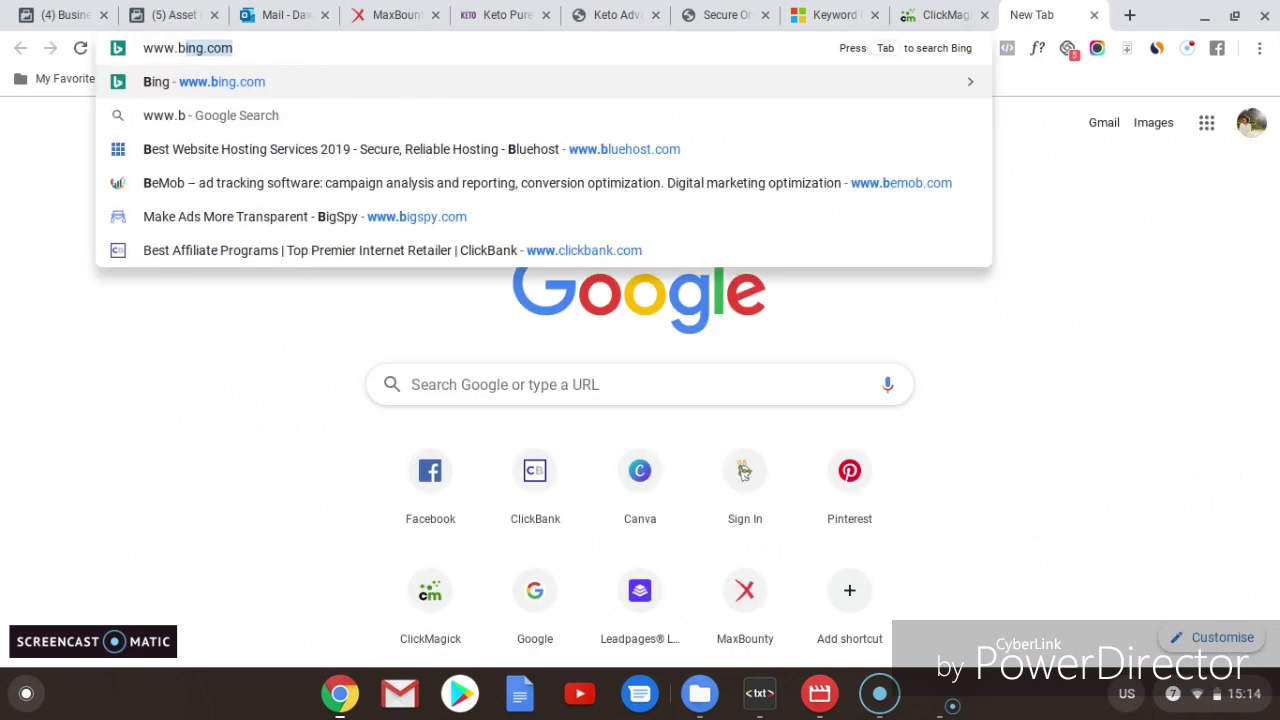
pyautogui.press('Return')
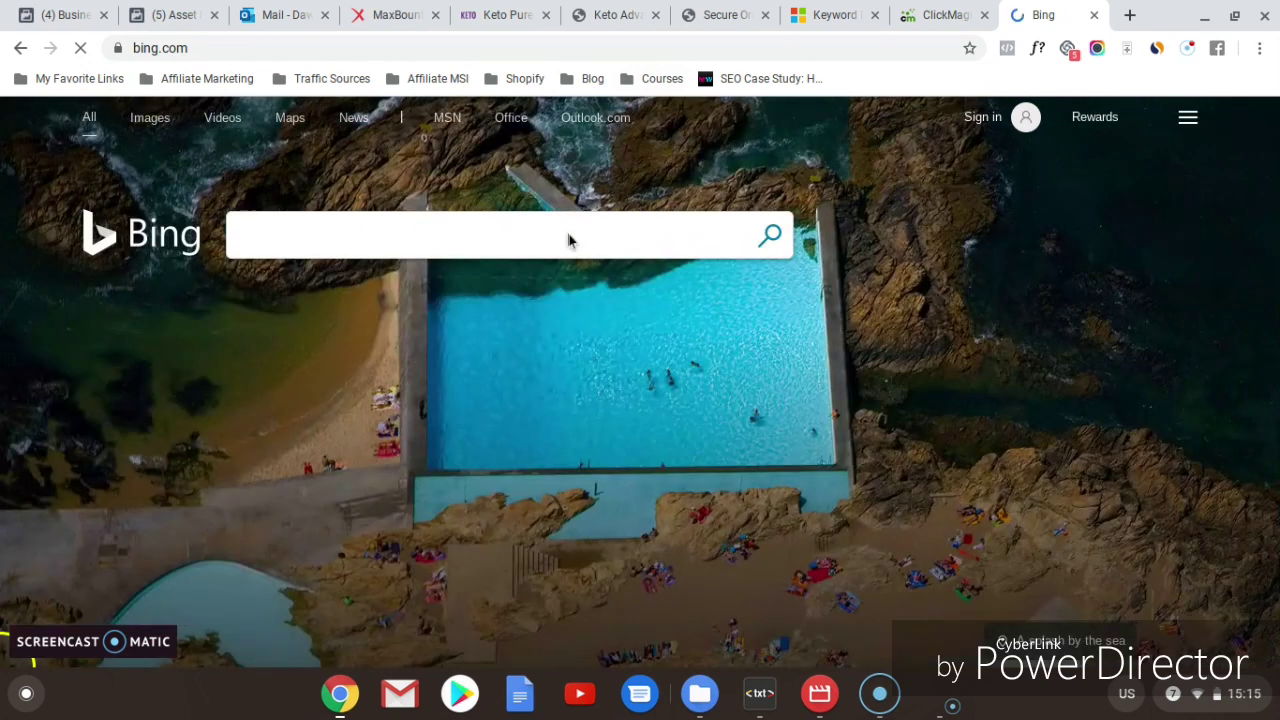
# Step: Search Bing for "keto pure diet" using the suggested query "keto pure diet pills"
pyautogui.click(567, 241)
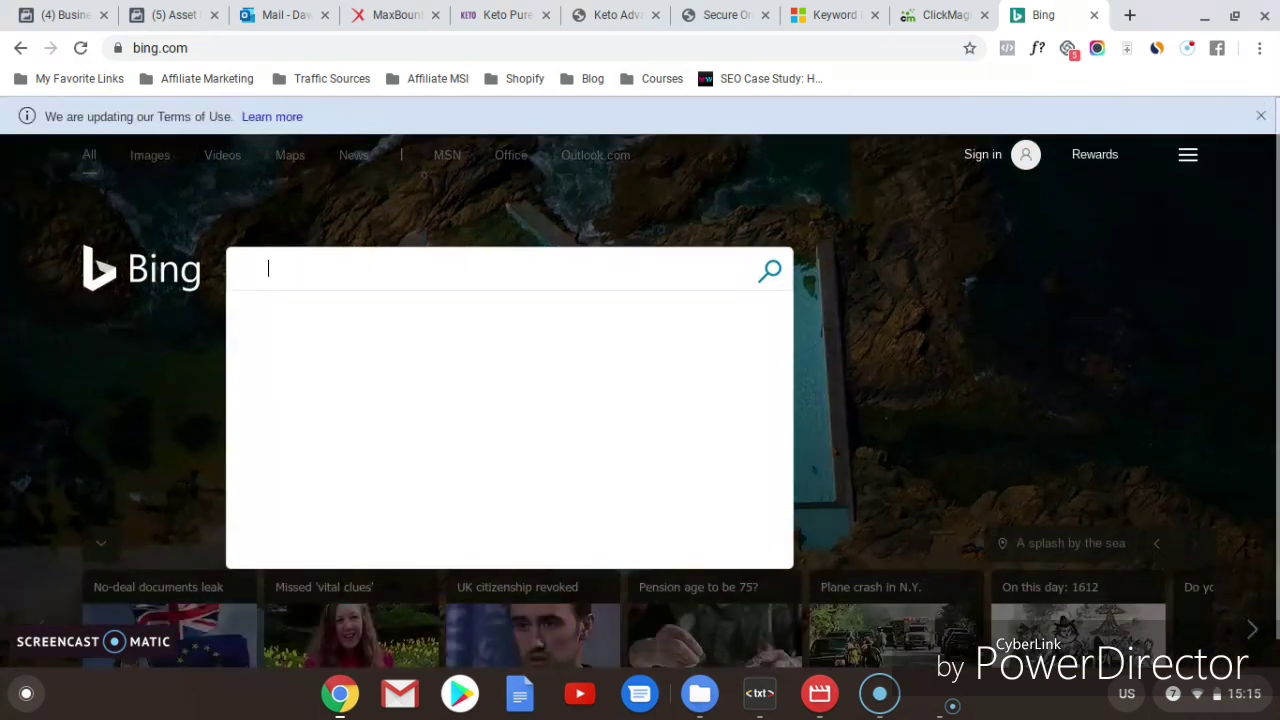
pyautogui.write('keto')
pyautogui.click(511, 266)
pyautogui.write('pure ')
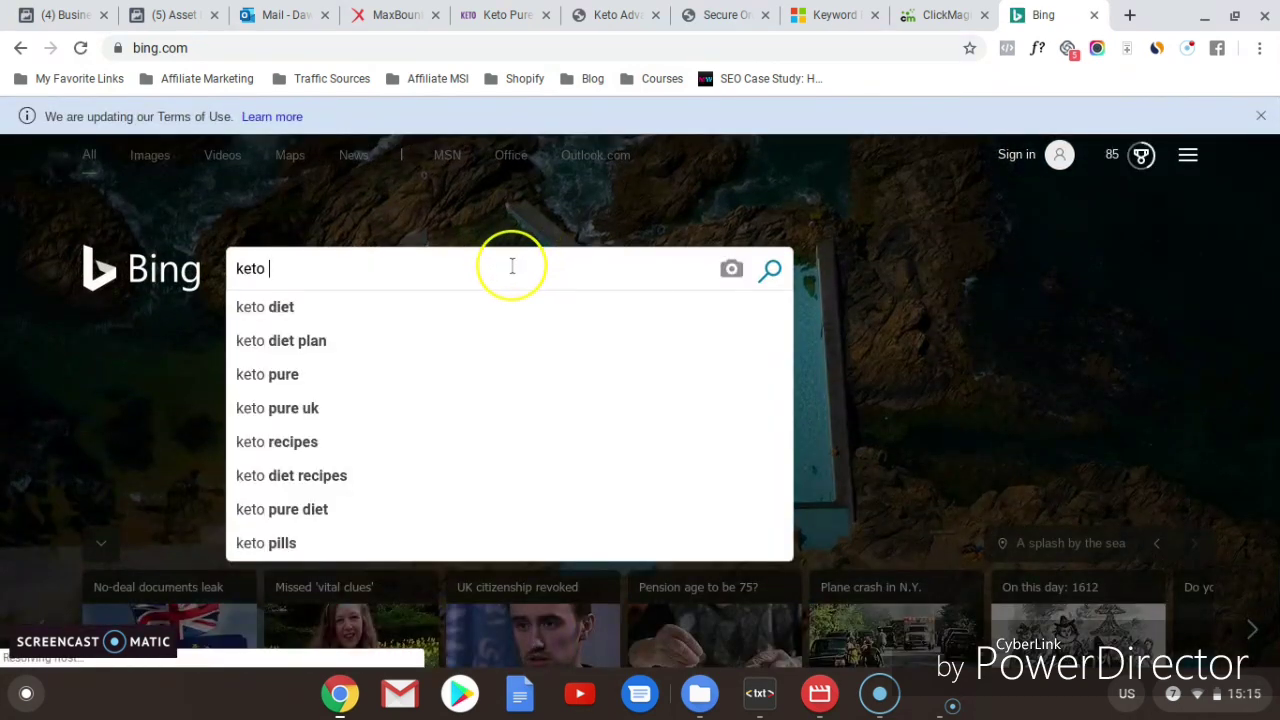
pyautogui.write('diet')
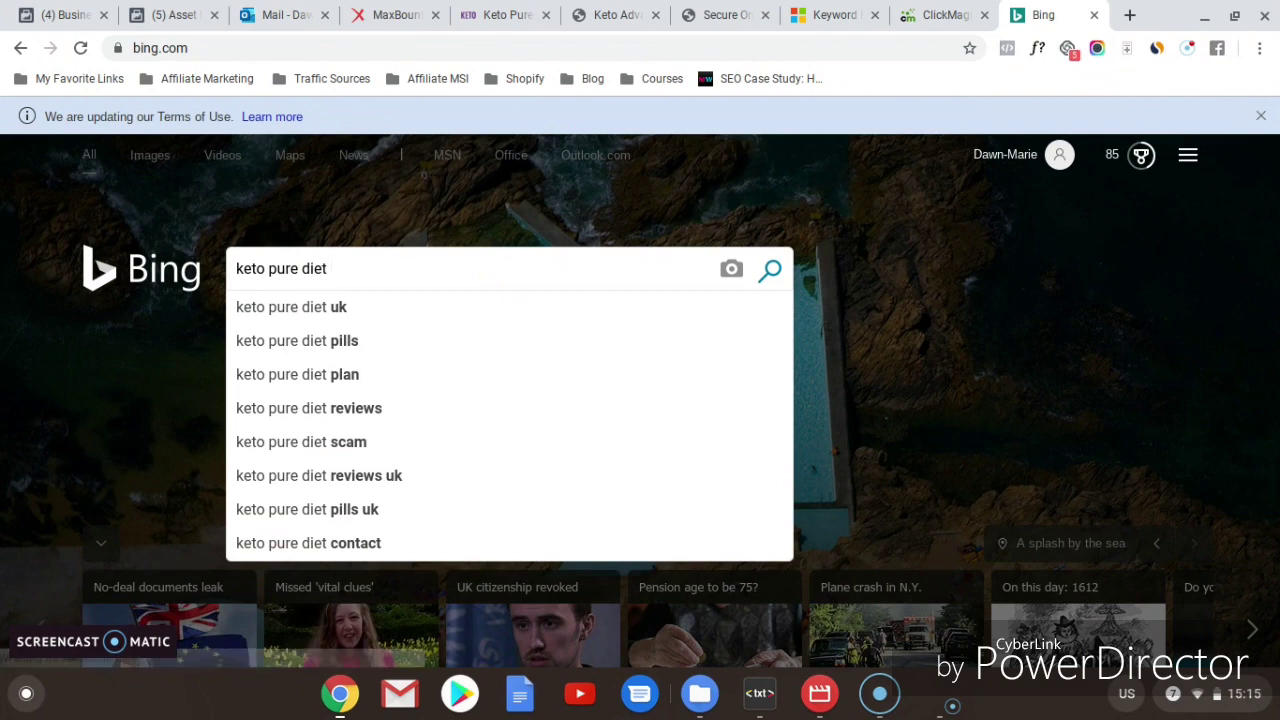
pyautogui.click(458, 346)
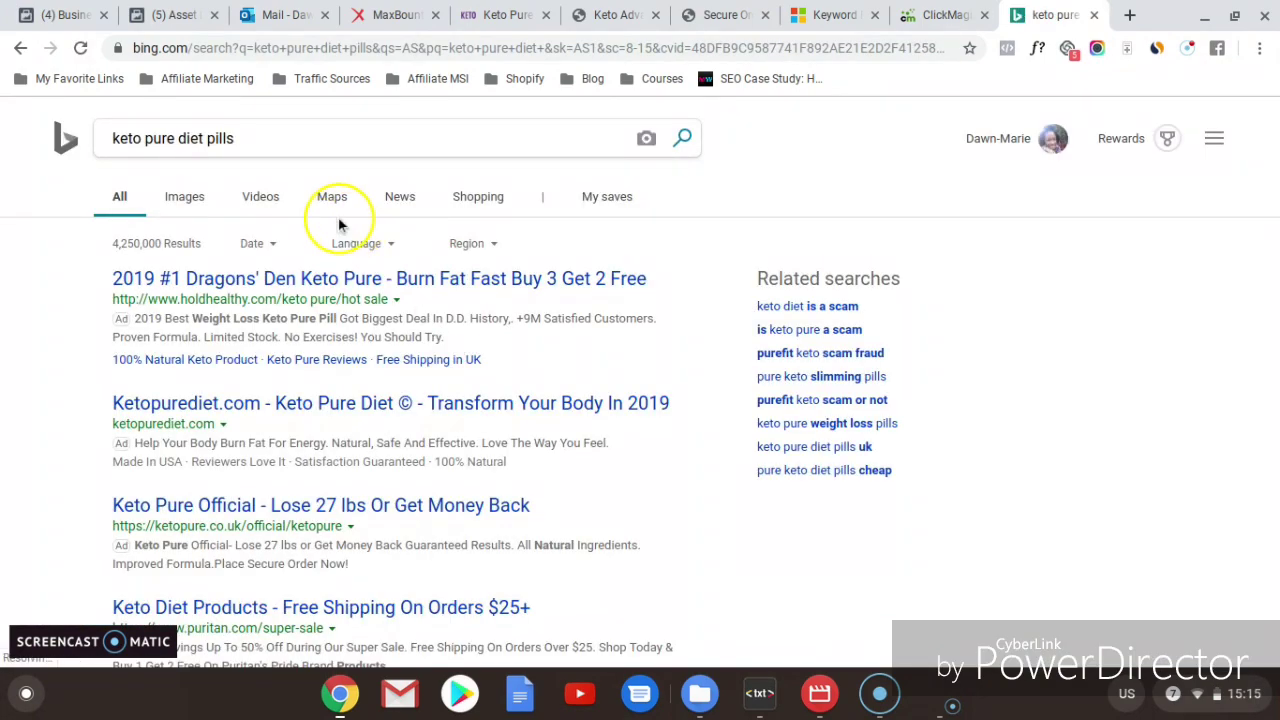
# Step: Examine the search suggestions for "keto pure diet pills" as keyword ideas and close the suggestion list
pyautogui.click(243, 141)
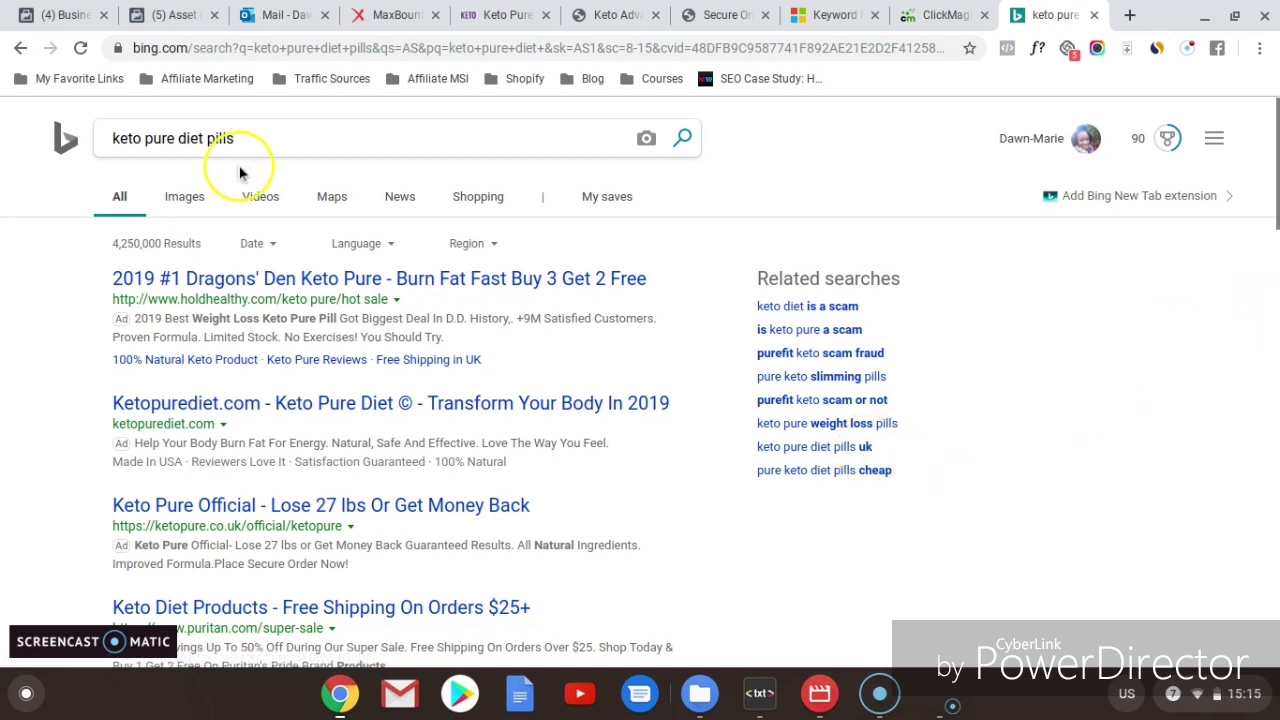
pyautogui.click(253, 139)
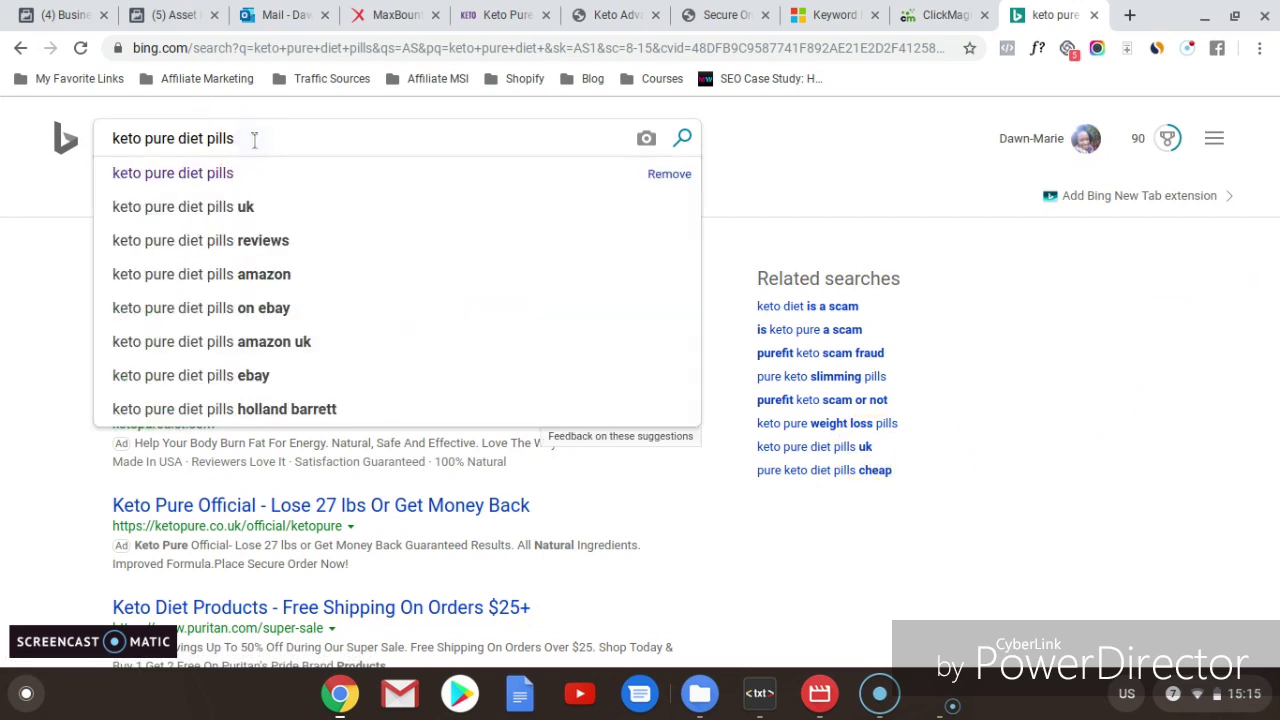
pyautogui.click(251, 140)
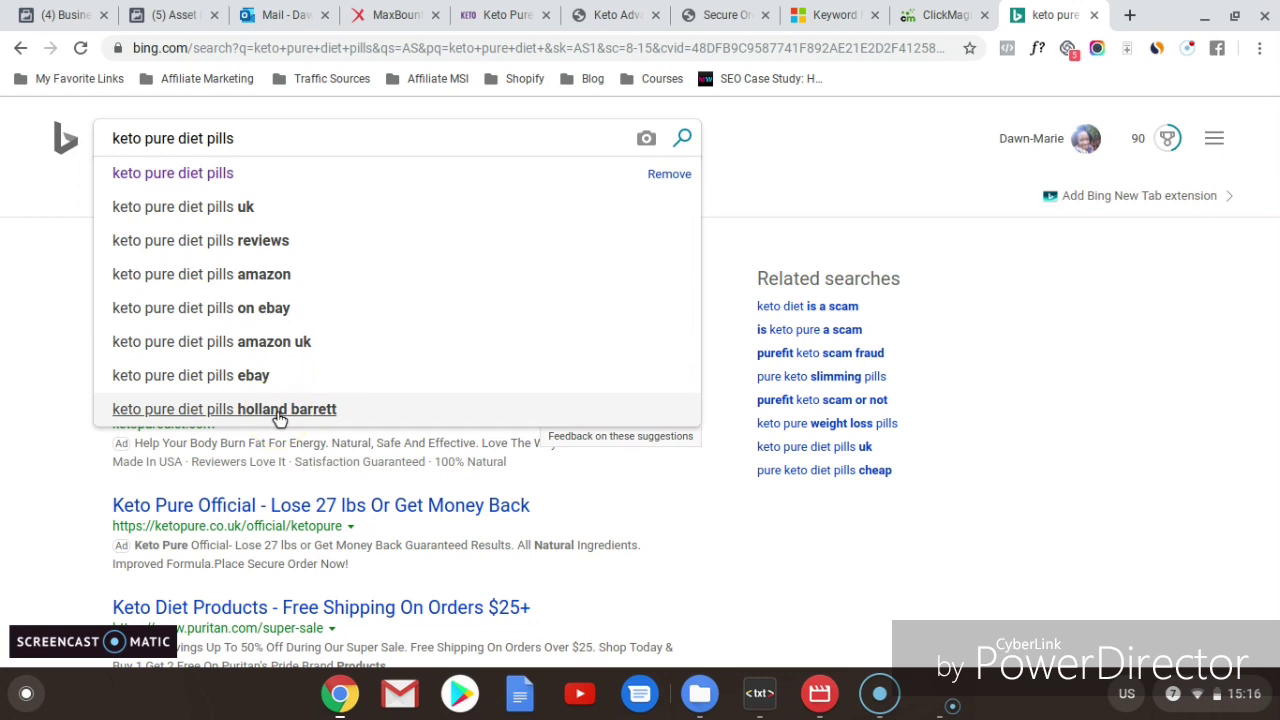
pyautogui.click(266, 320)
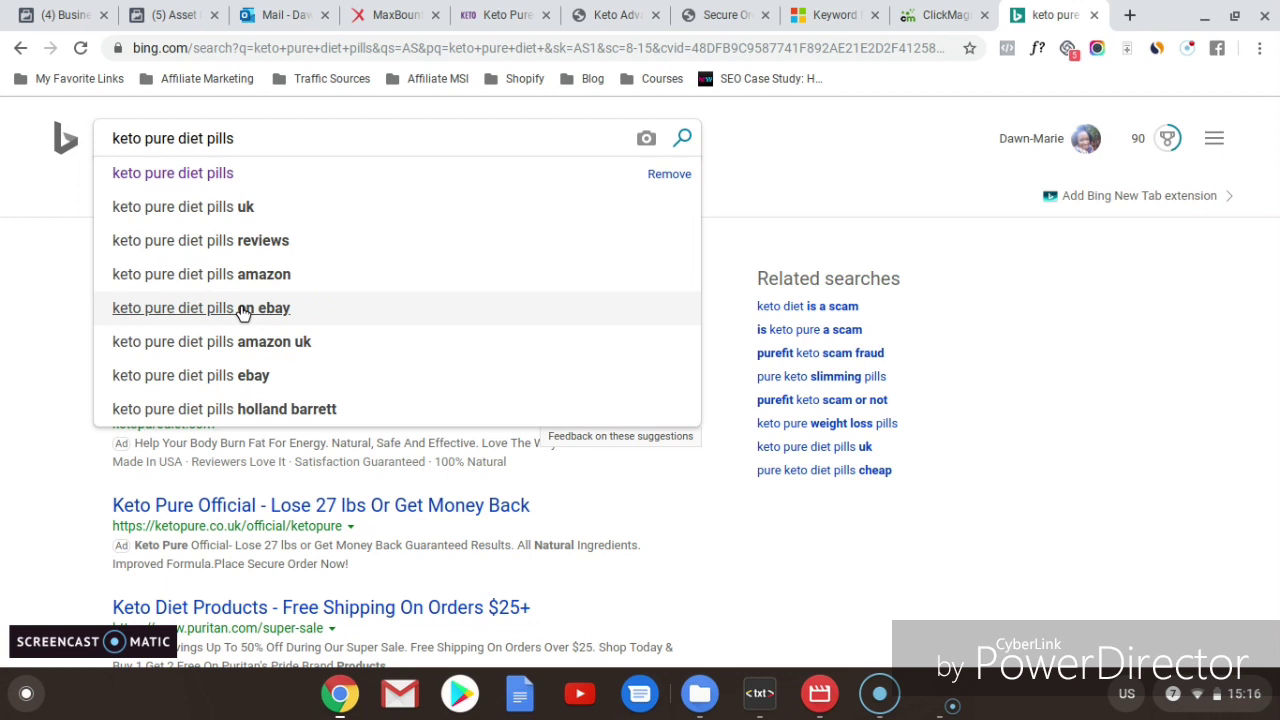
pyautogui.click(1011, 283)
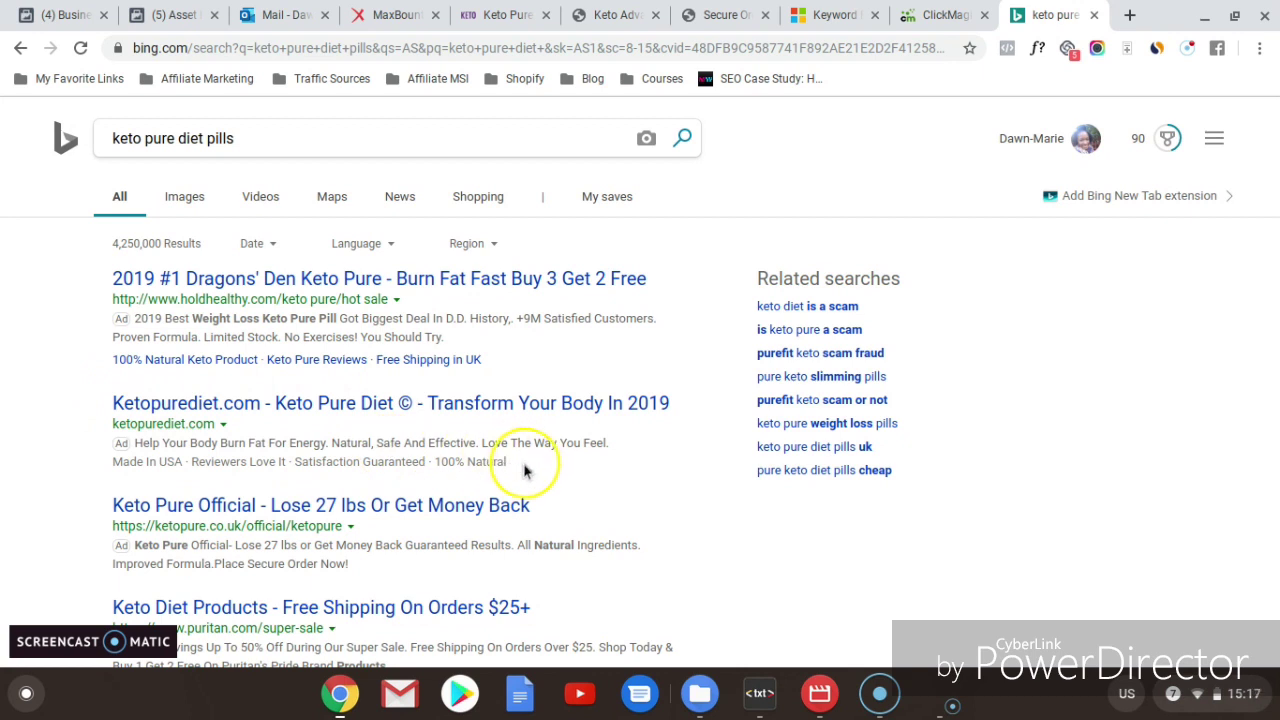
# Step: Copy the two-line description of the Ketopurediet.com ad in the search results
pyautogui.moveTo(523, 463); pyautogui.dragTo(137, 448)
pyautogui.hotkey('ctrl', 'c')
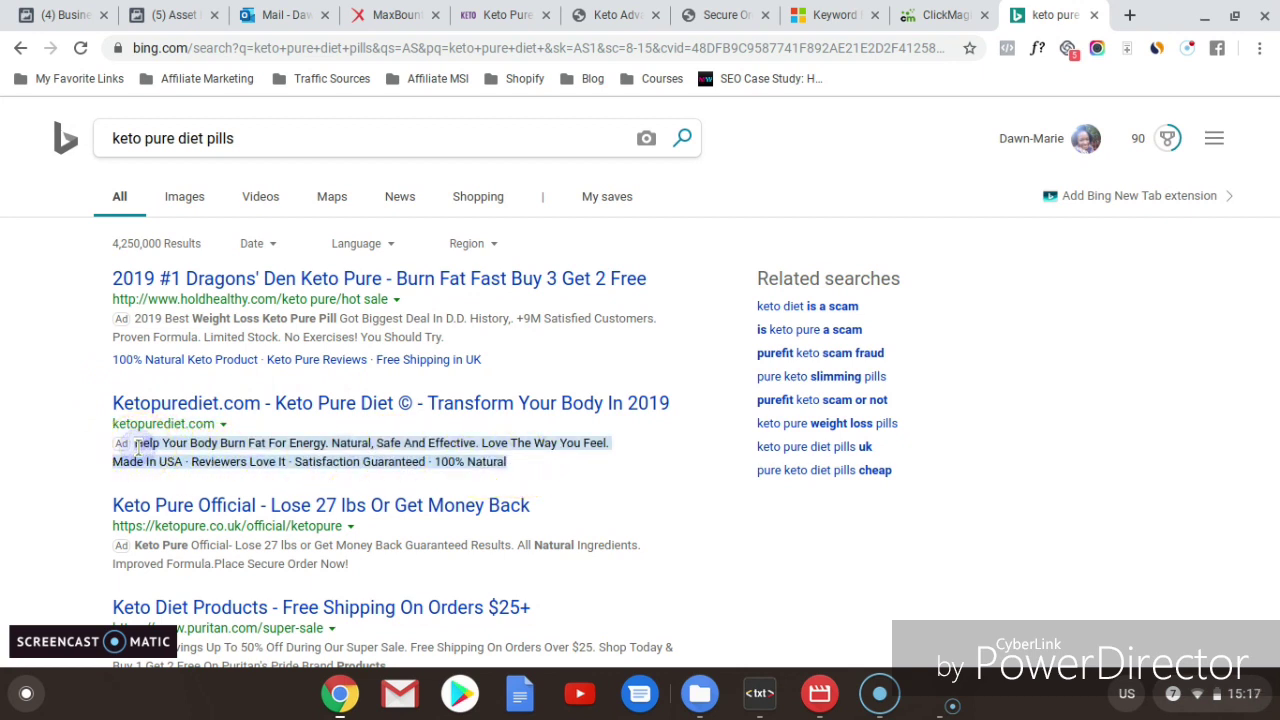
# Step: Paste the copied Ketopurediet.com ad description below the tracking link in the Text notes and insert two blank lines above it
pyautogui.click(769, 704)
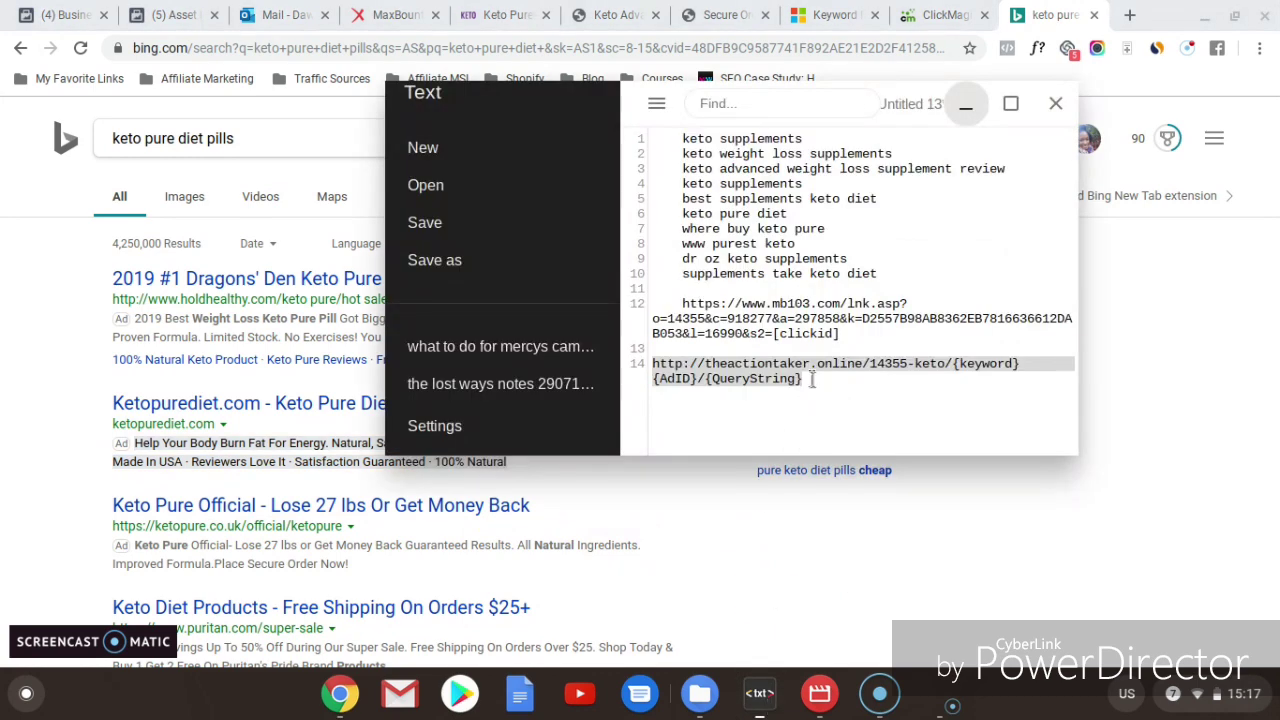
pyautogui.click(813, 379)
pyautogui.hotkey('ctrl', 'v')
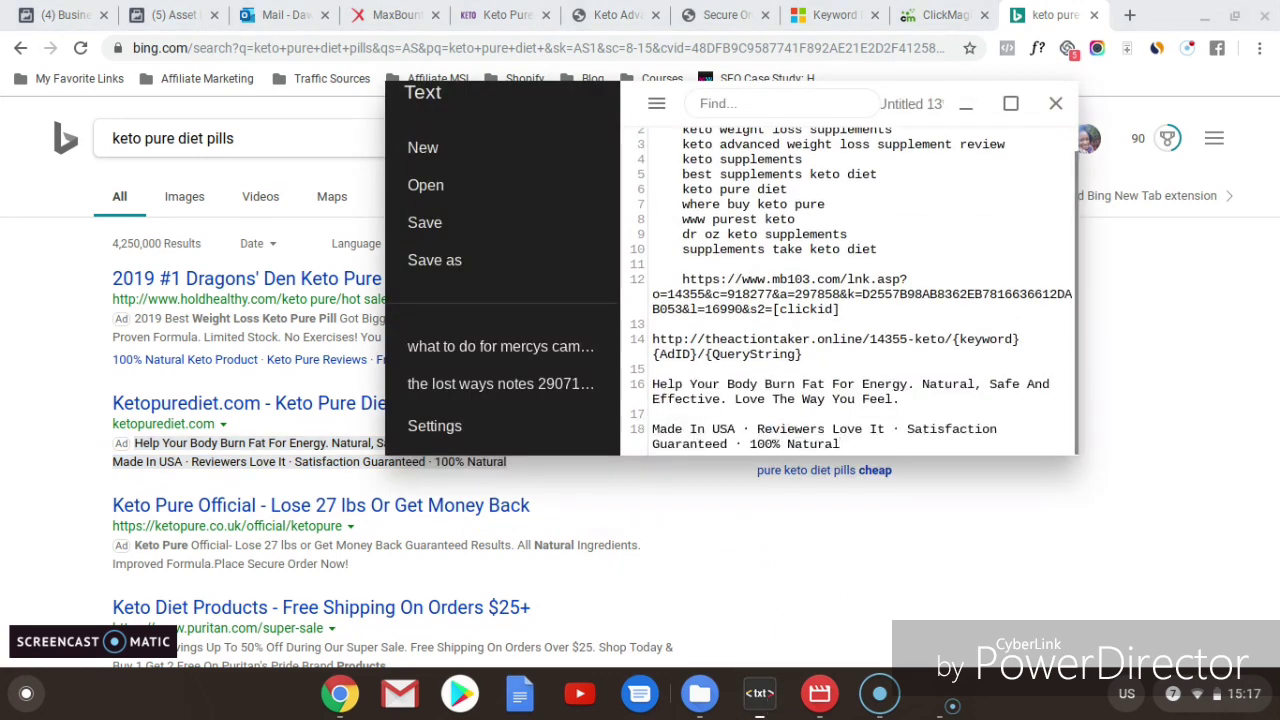
pyautogui.click(653, 383)
pyautogui.press('Return')
pyautogui.press('Return')
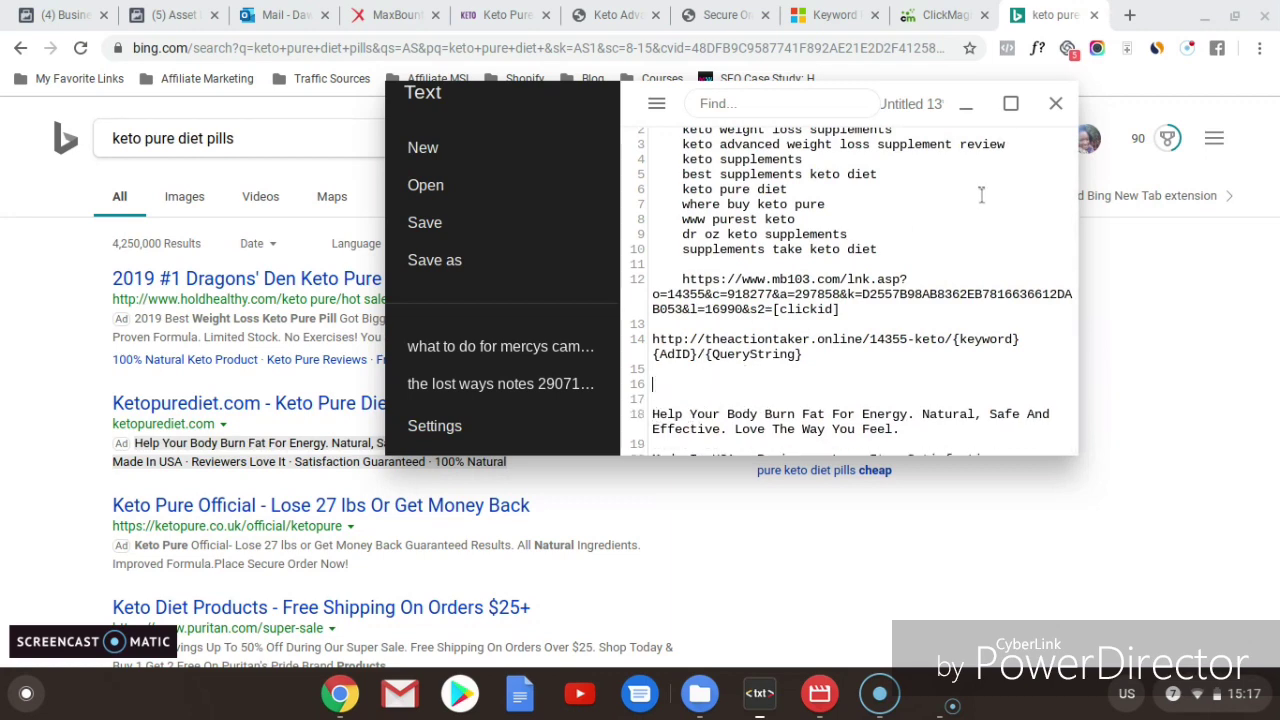
pyautogui.click(967, 112)
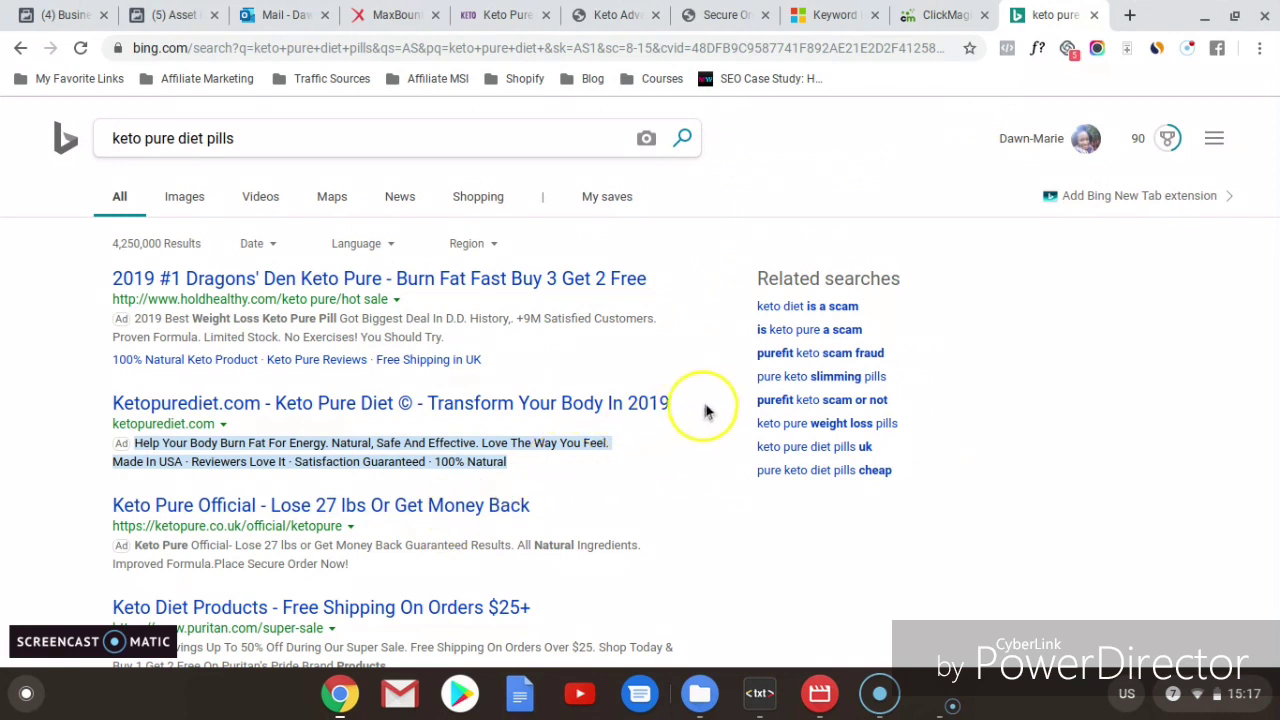
# Step: Copy the headline "Ketopurediet.com - Keto Pure Diet © - Transform Your Body In 2019" into the notes directly above its description
pyautogui.moveTo(686, 408); pyautogui.dragTo(108, 401)
pyautogui.hotkey('ctrl', 'c')
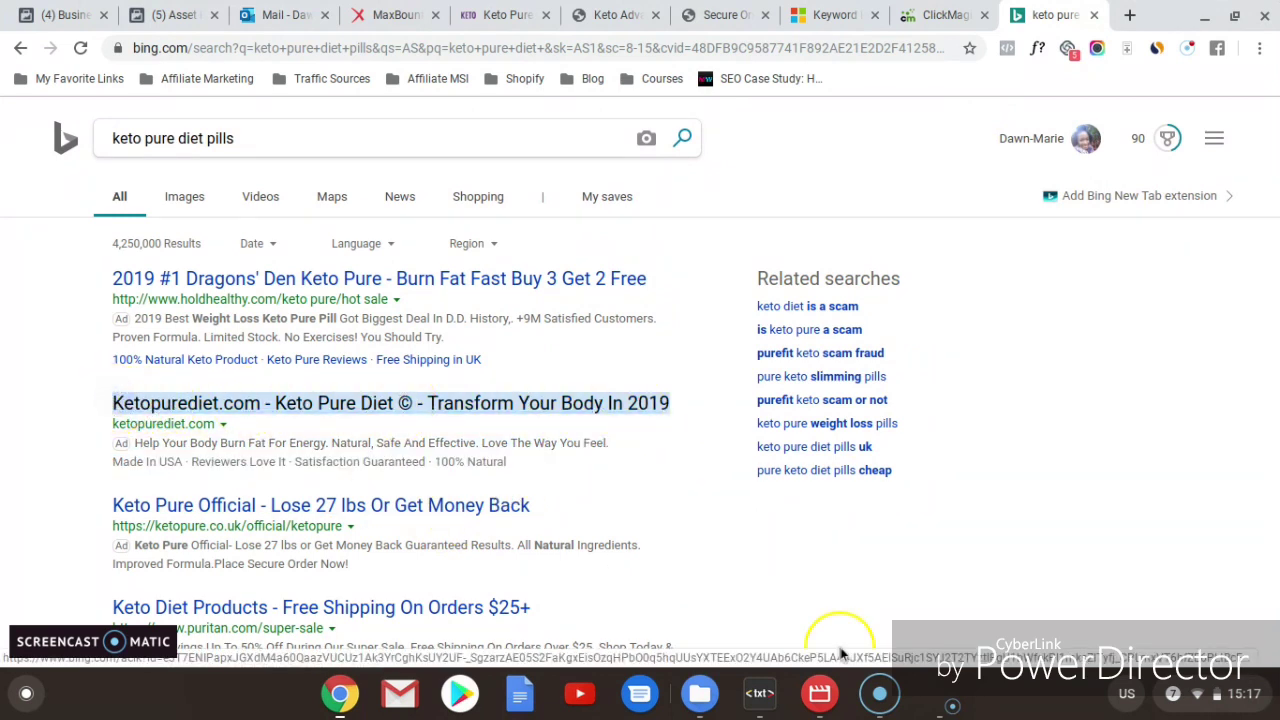
pyautogui.click(760, 694)
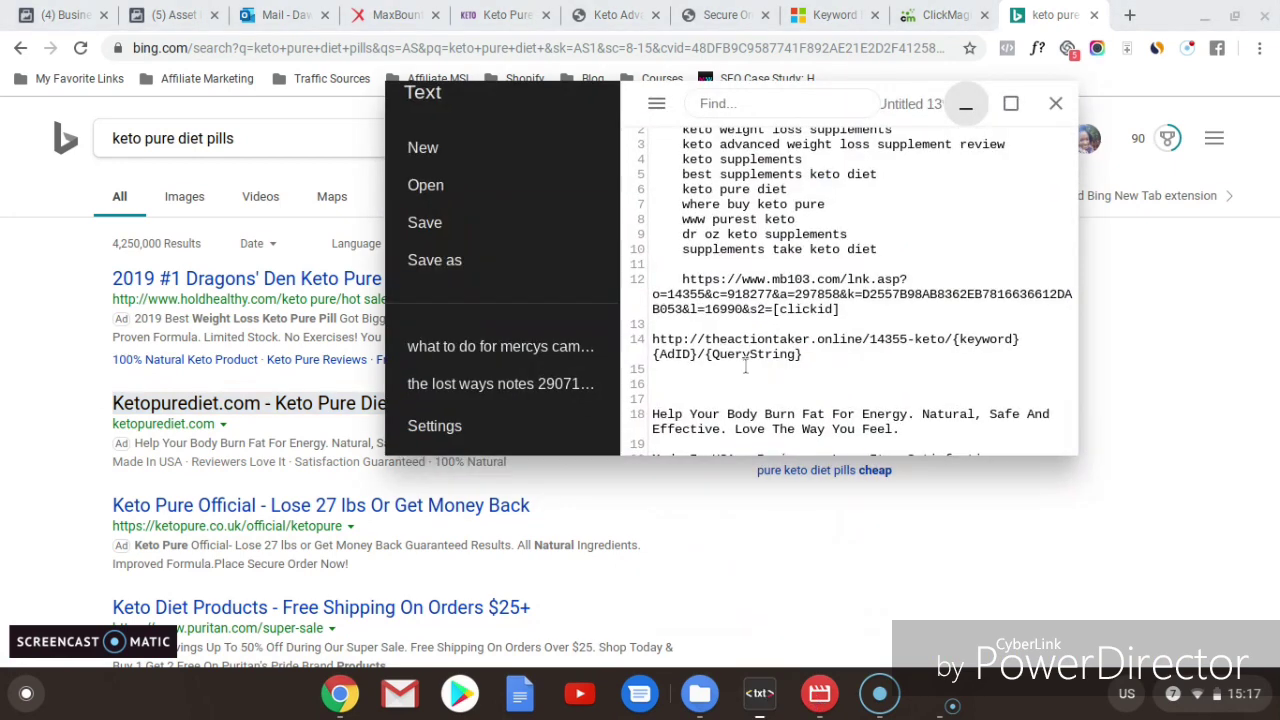
pyautogui.hotkey('ctrl', 'v')
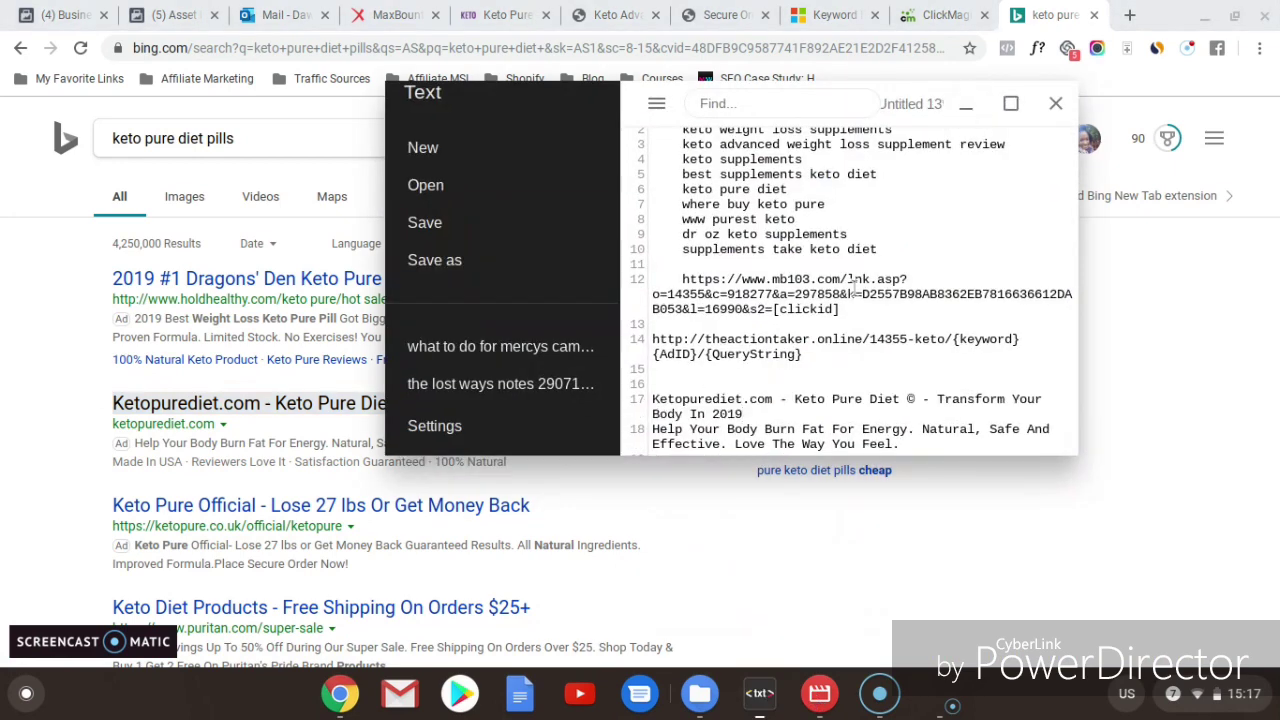
pyautogui.click(967, 116)
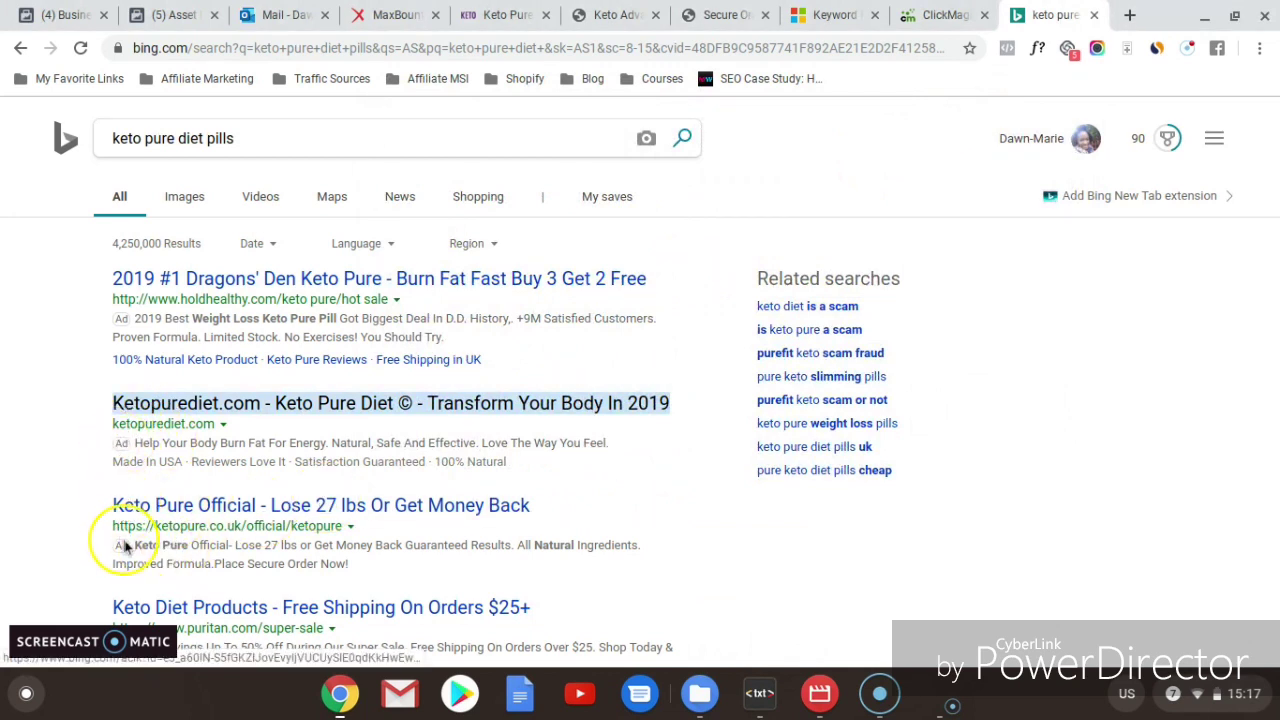
# Step: Look through the remaining ads, organic results and related searches for keto pure diet pills
pyautogui.moveTo(1276, 258)
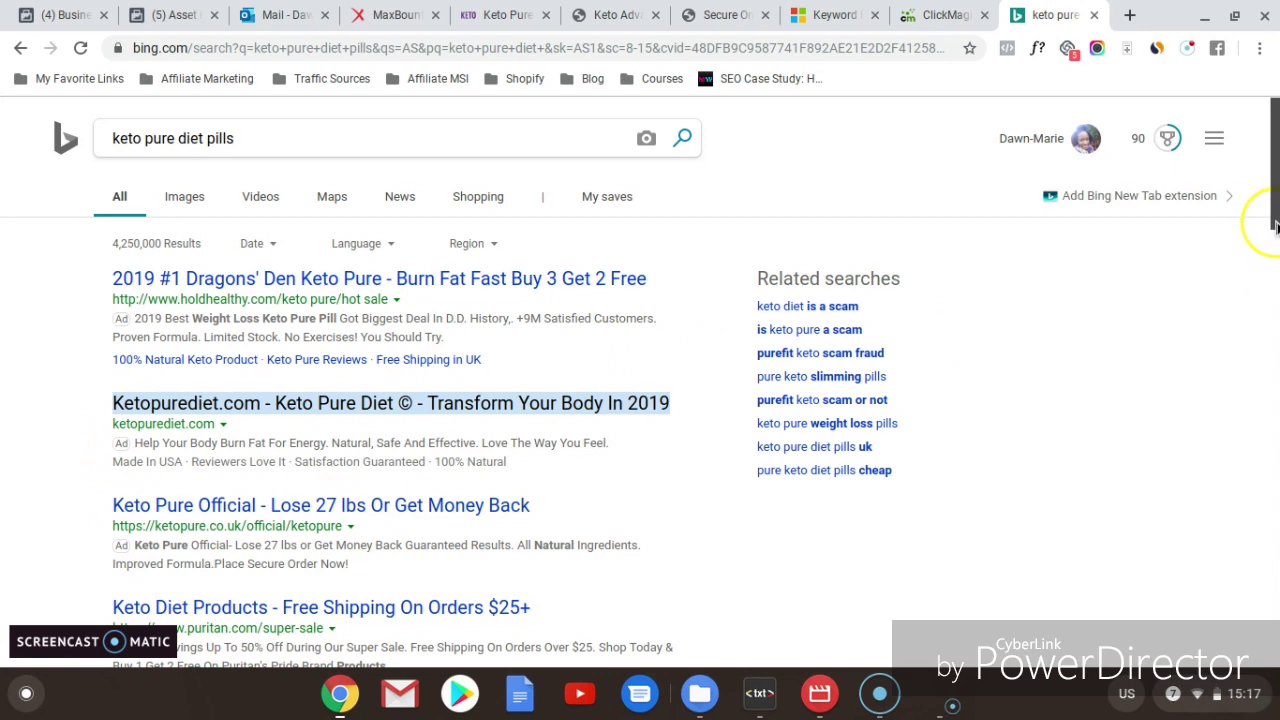
pyautogui.moveTo(1275, 228); pyautogui.dragTo(1276, 332)
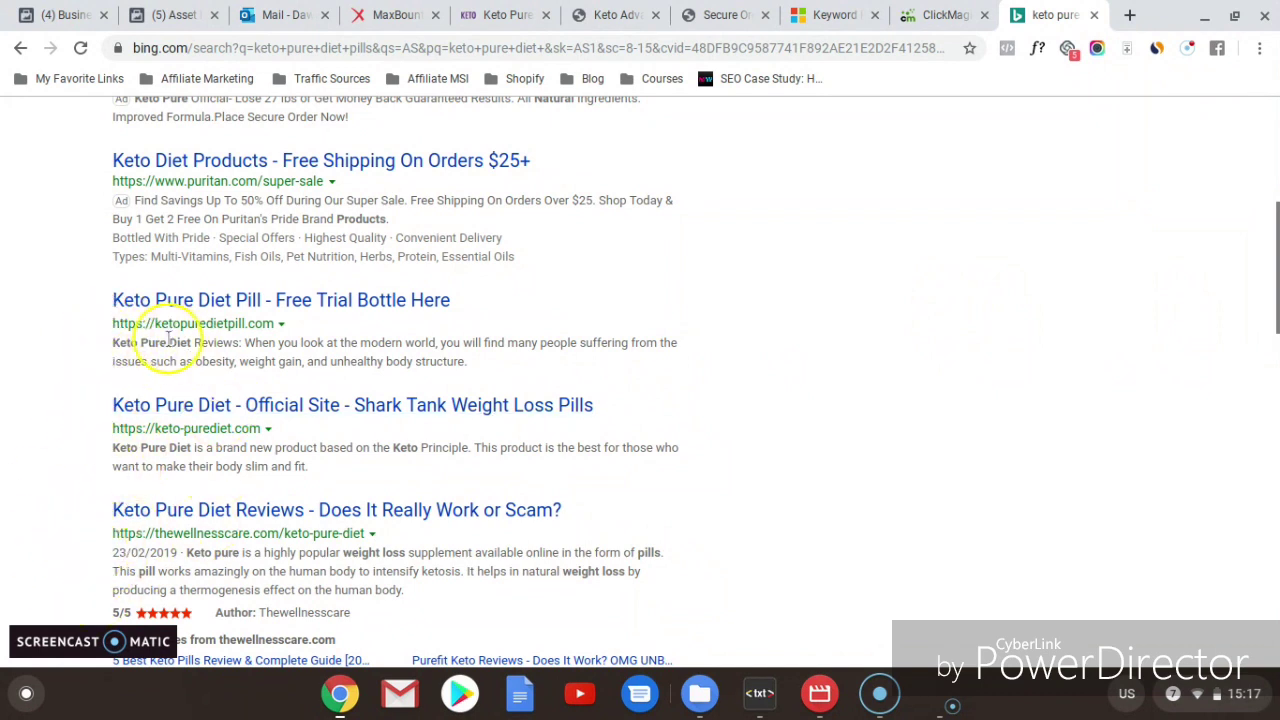
pyautogui.moveTo(1274, 336); pyautogui.dragTo(1275, 224)
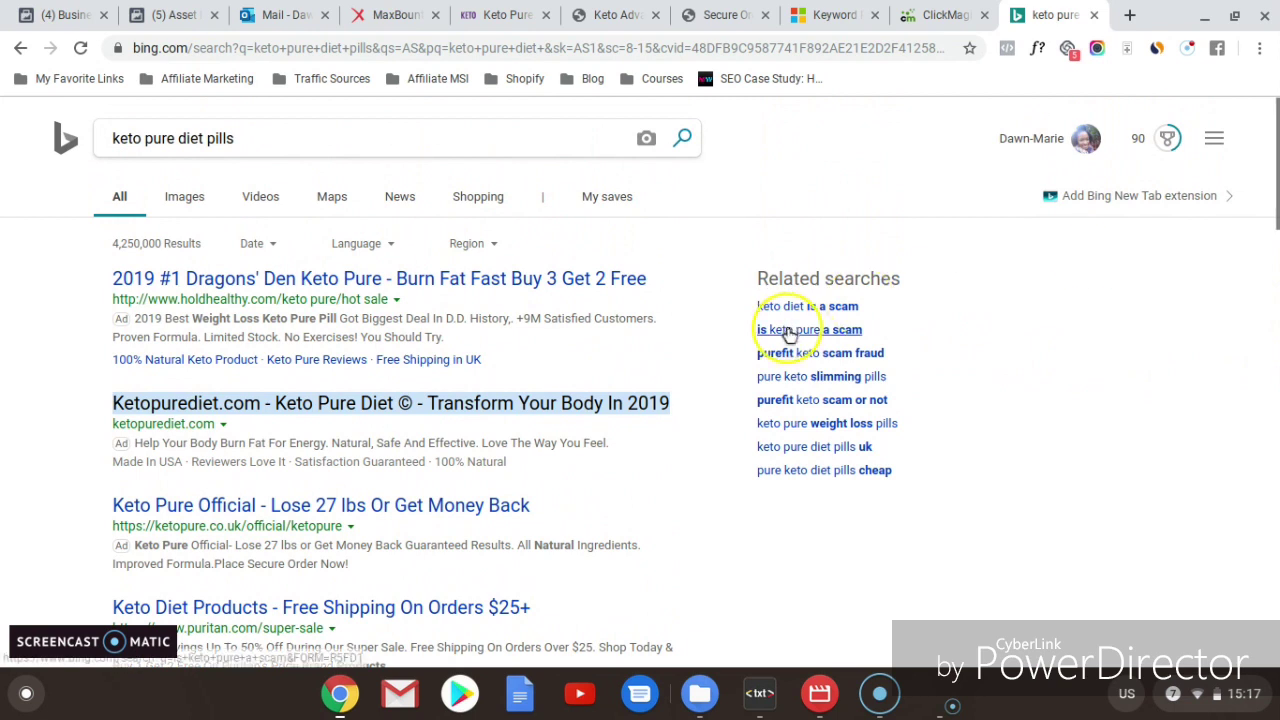
pyautogui.click(495, 368)
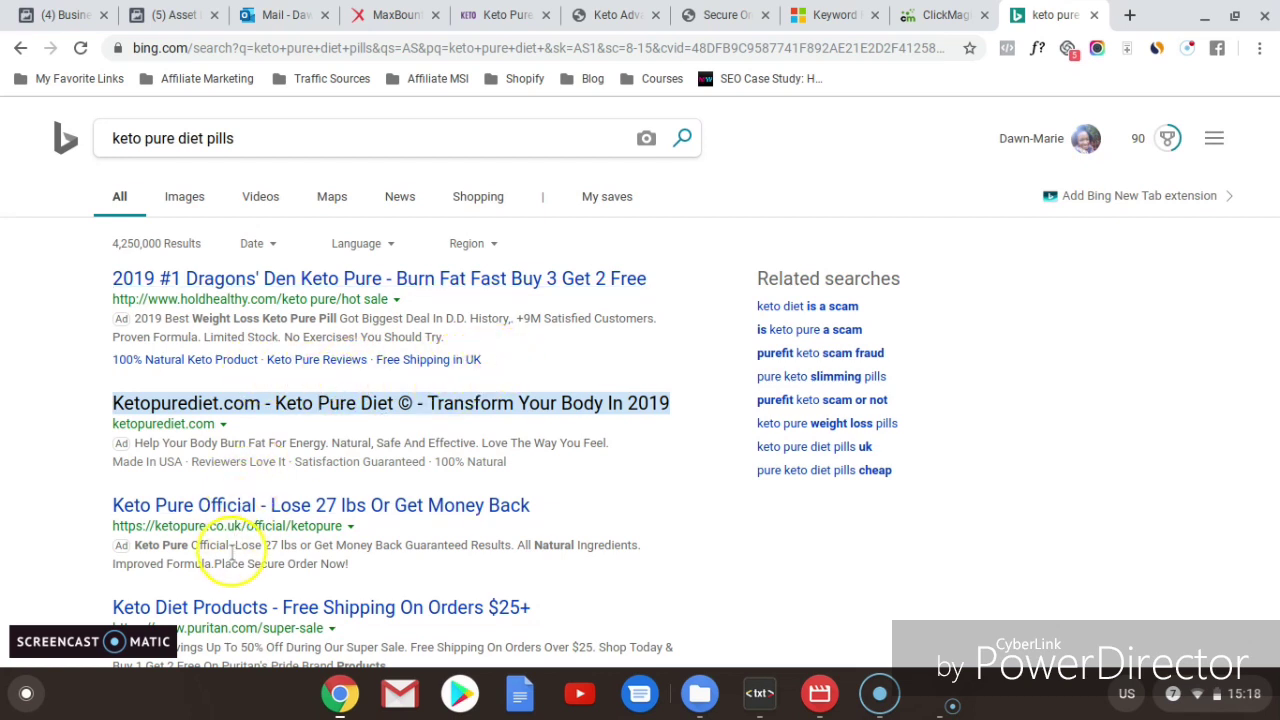
# Step: Copy the Keto Pure Official ad's description into the notes, several blank lines below the first ad's text
pyautogui.moveTo(352, 566); pyautogui.dragTo(136, 546)
pyautogui.hotkey('ctrl', 'c')
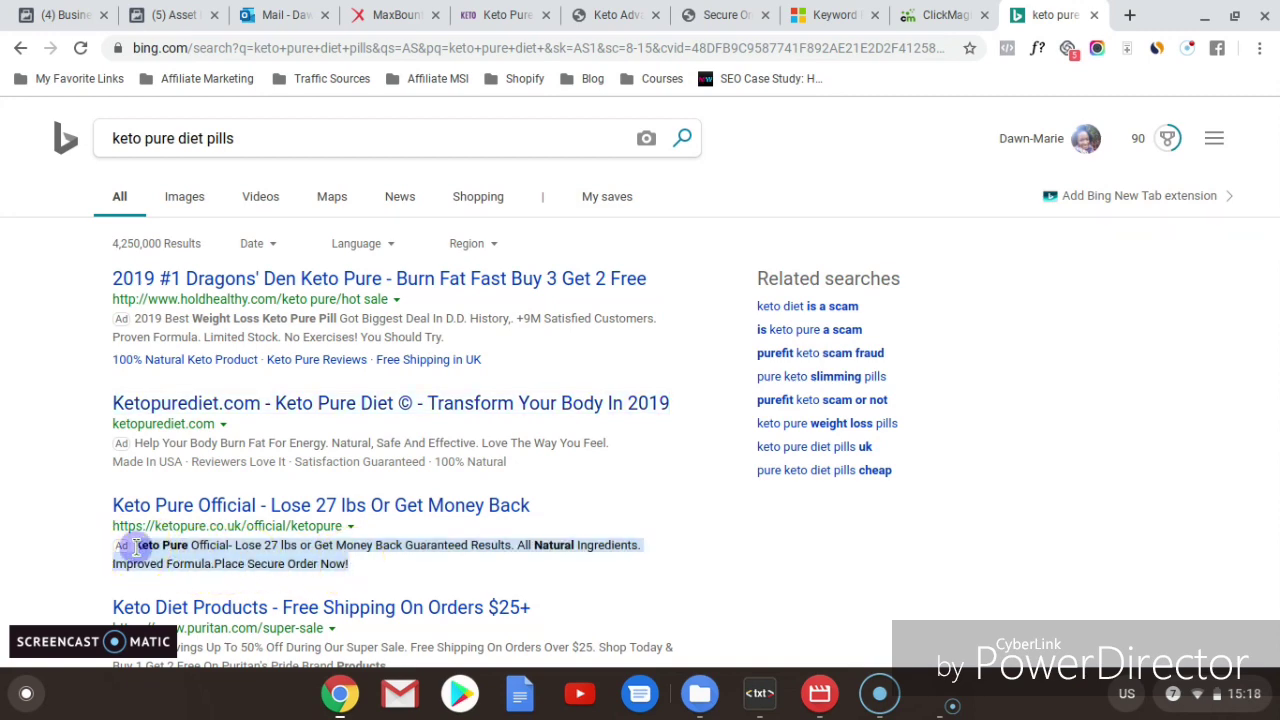
pyautogui.click(760, 693)
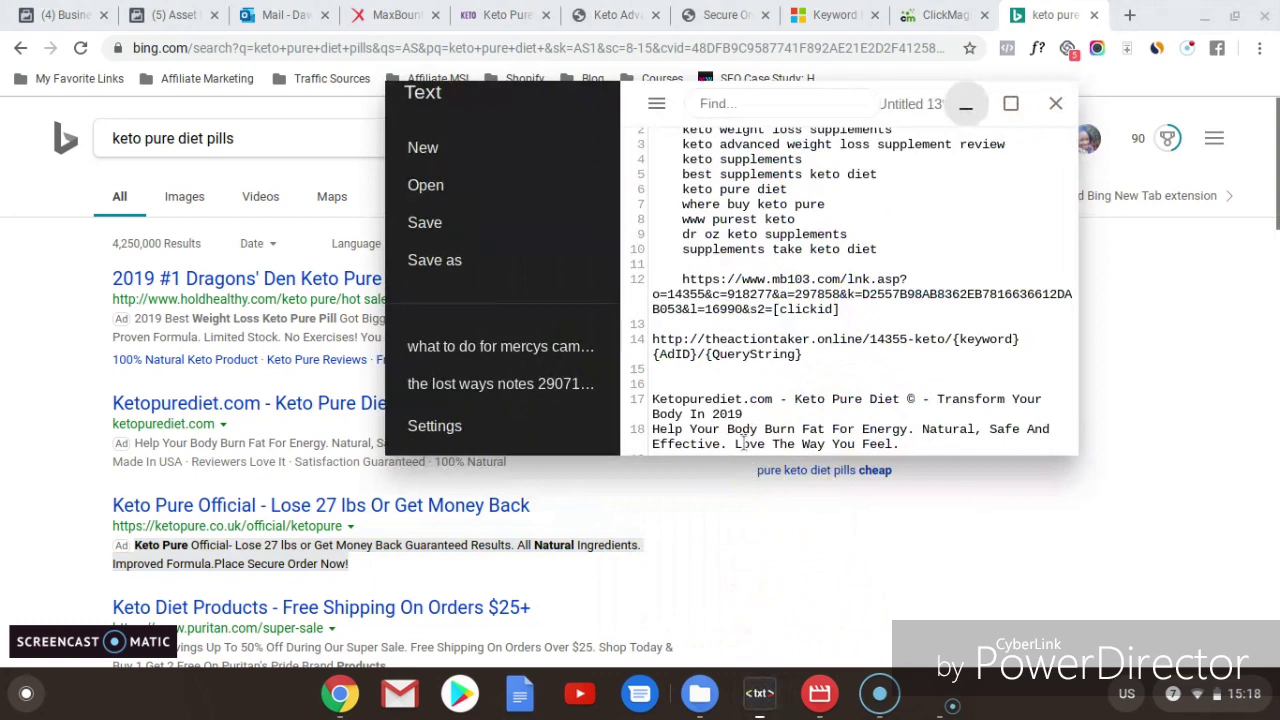
pyautogui.click(913, 444)
pyautogui.press('Return')
pyautogui.press('Return')
pyautogui.write('Made In USA · Reviewers Love It · Satisfaction Guaranteed · 100% Natural')
pyautogui.press('Return')
pyautogui.press('Return')
pyautogui.press('Return')
pyautogui.press('Return')
pyautogui.press('Return')
pyautogui.press('Return')
pyautogui.hotkey('ctrl', 'v')
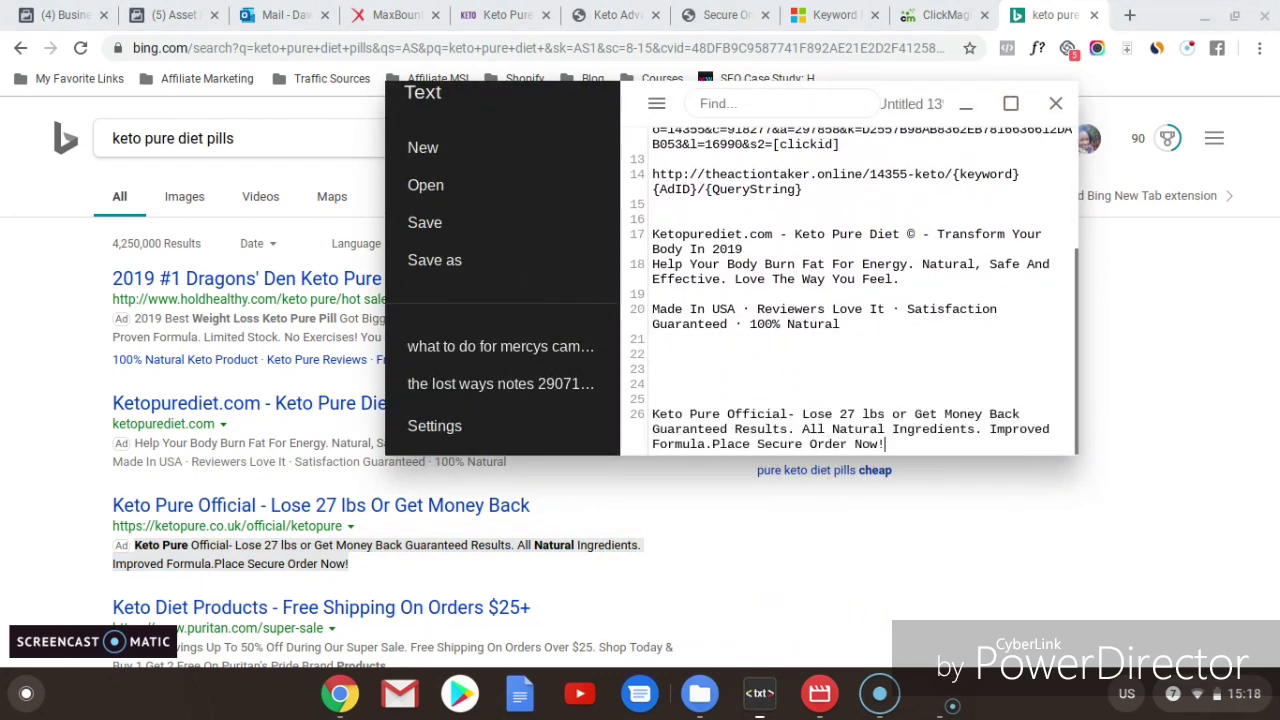
pyautogui.click(964, 110)
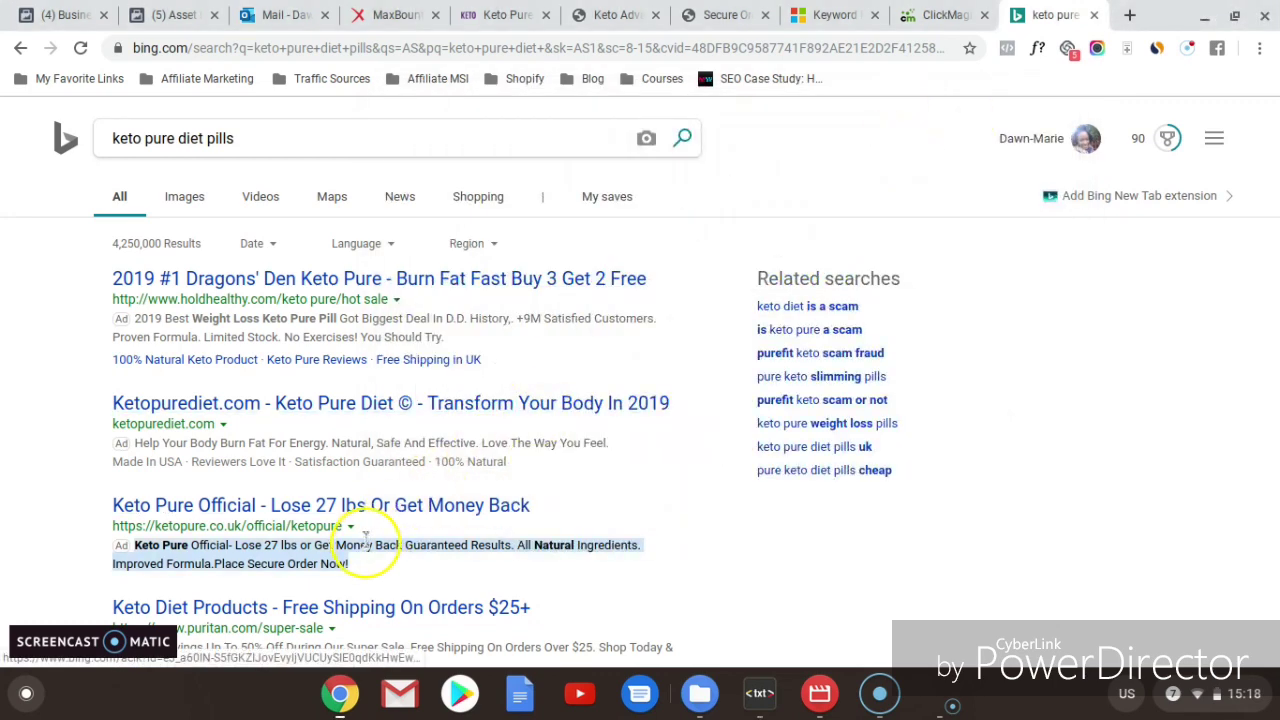
# Step: Copy the headline "Keto Pure Official - Lose 27 lbs Or Get Money Back" into the notes directly above its description
pyautogui.moveTo(533, 507); pyautogui.dragTo(109, 508)
pyautogui.hotkey('ctrl', 'c')
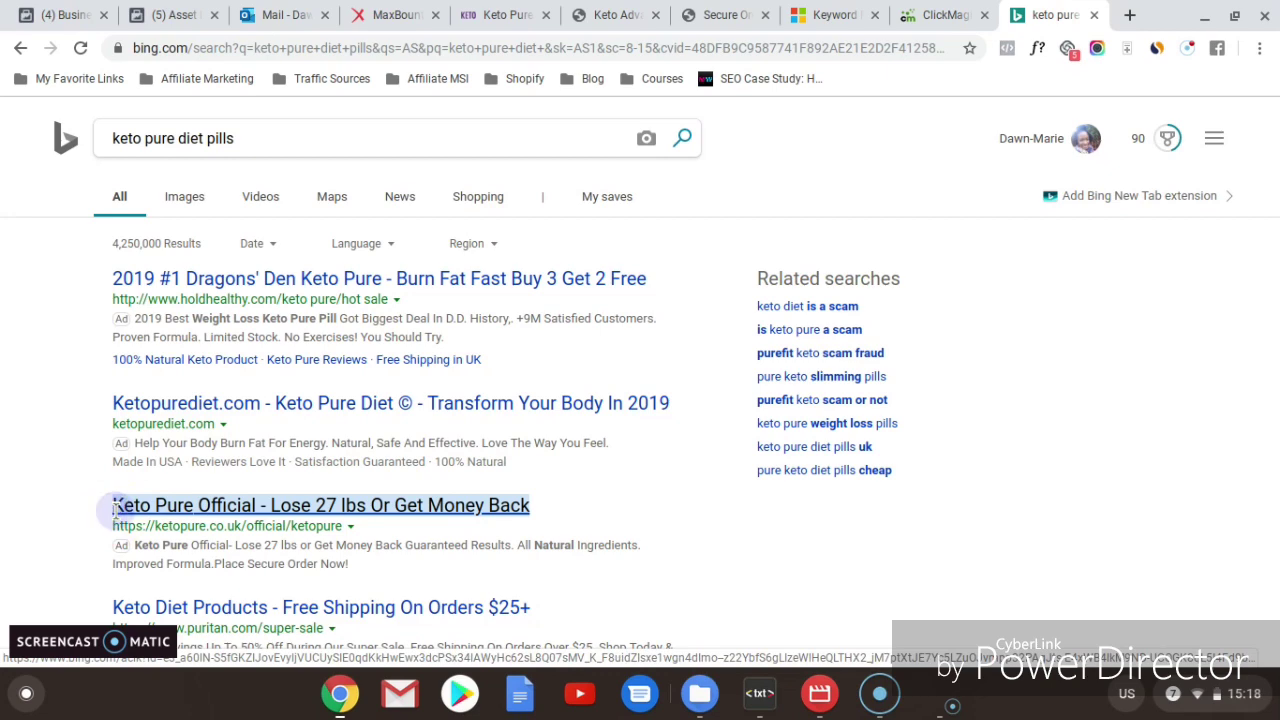
pyautogui.click(760, 698)
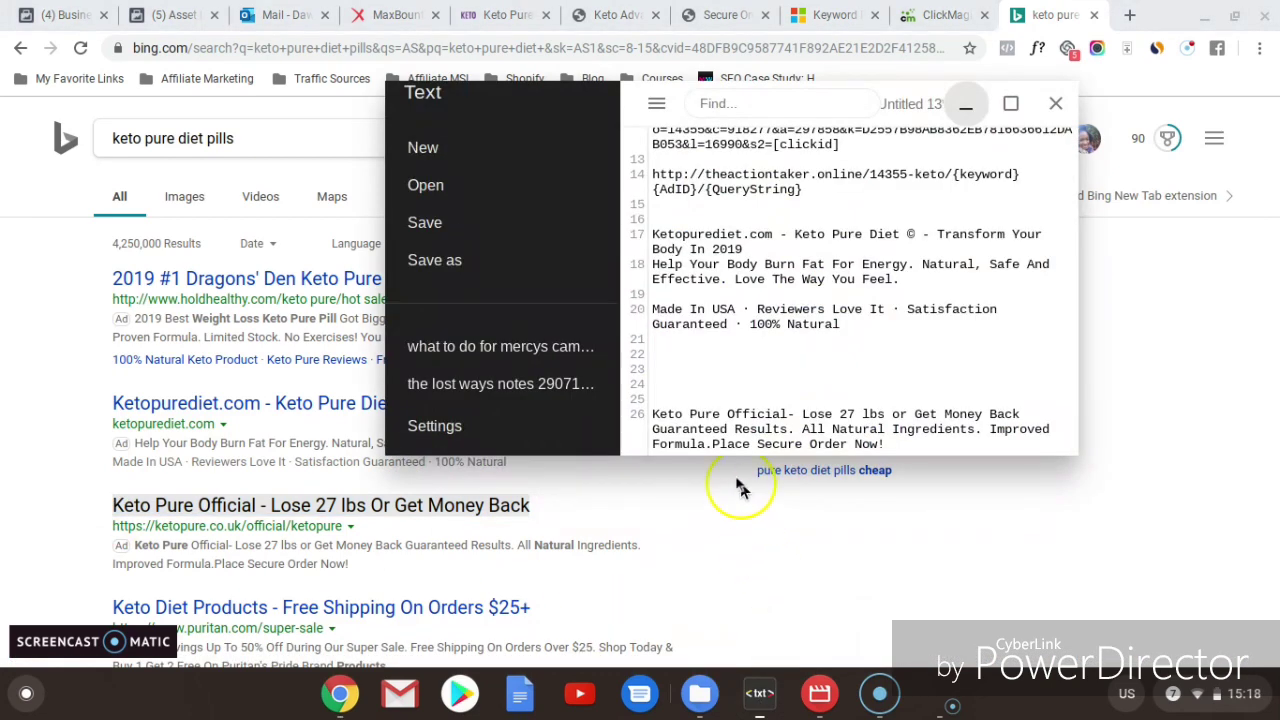
pyautogui.hotkey('ctrl', 'v')
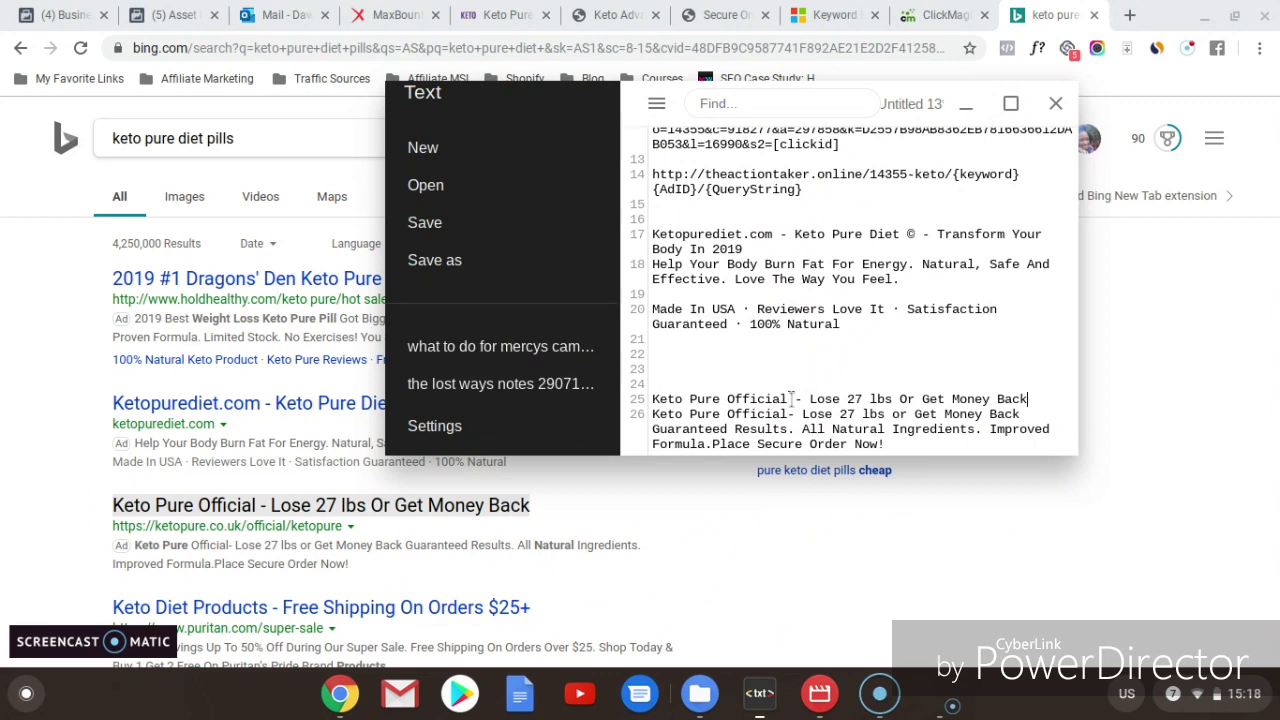
pyautogui.click(1150, 425)
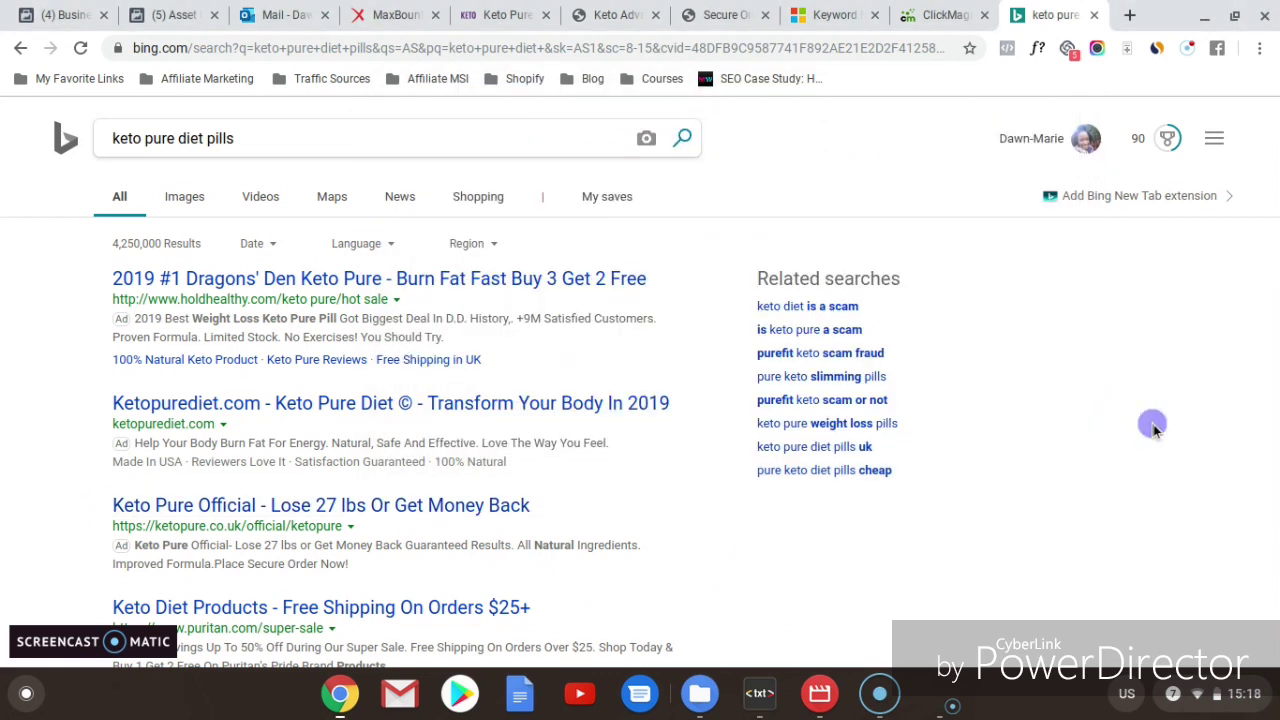
# Step: Change the Bing search to "keto pure diet supplements" and run it
pyautogui.moveTo(1275, 205)
pyautogui.mouseDown()
pyautogui.moveTo(1275, 240)
pyautogui.moveTo(1275, 200)
pyautogui.mouseUp()
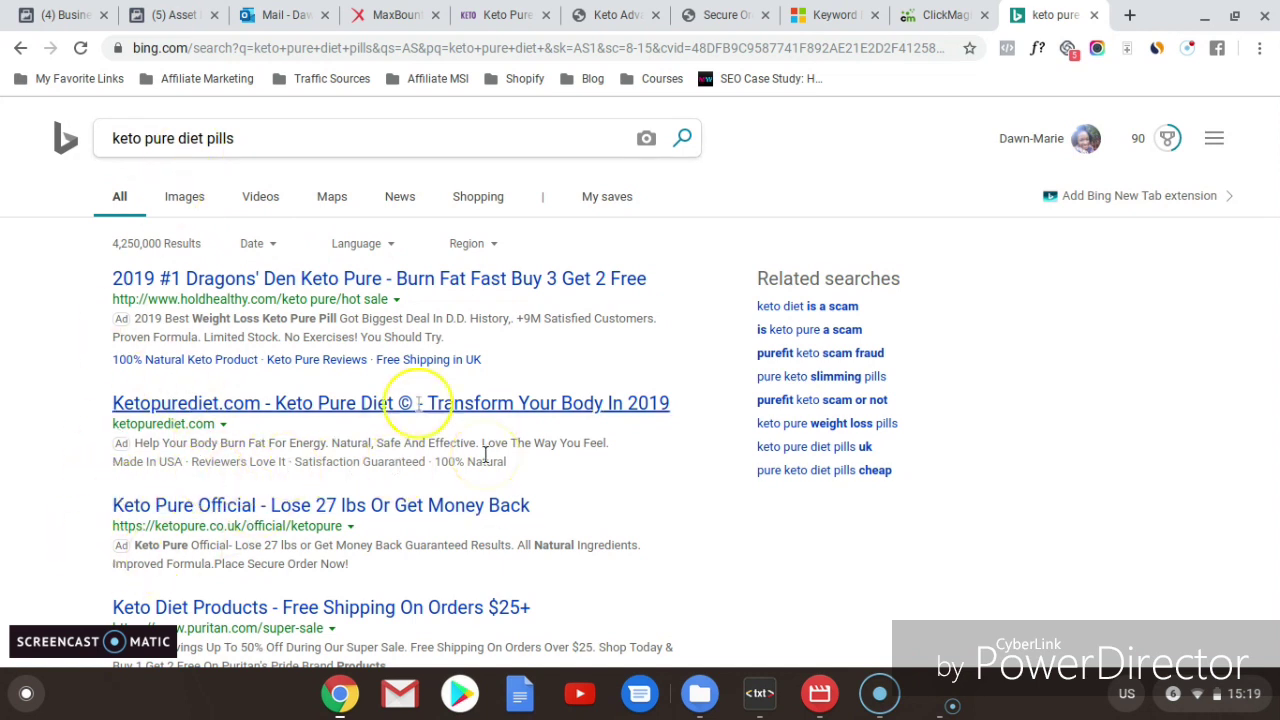
pyautogui.doubleClick(190, 138)
pyautogui.click(270, 140)
pyautogui.press('BackSpace')
pyautogui.press('BackSpace')
pyautogui.press('BackSpace')
pyautogui.press('BackSpace')
pyautogui.write('suupp')
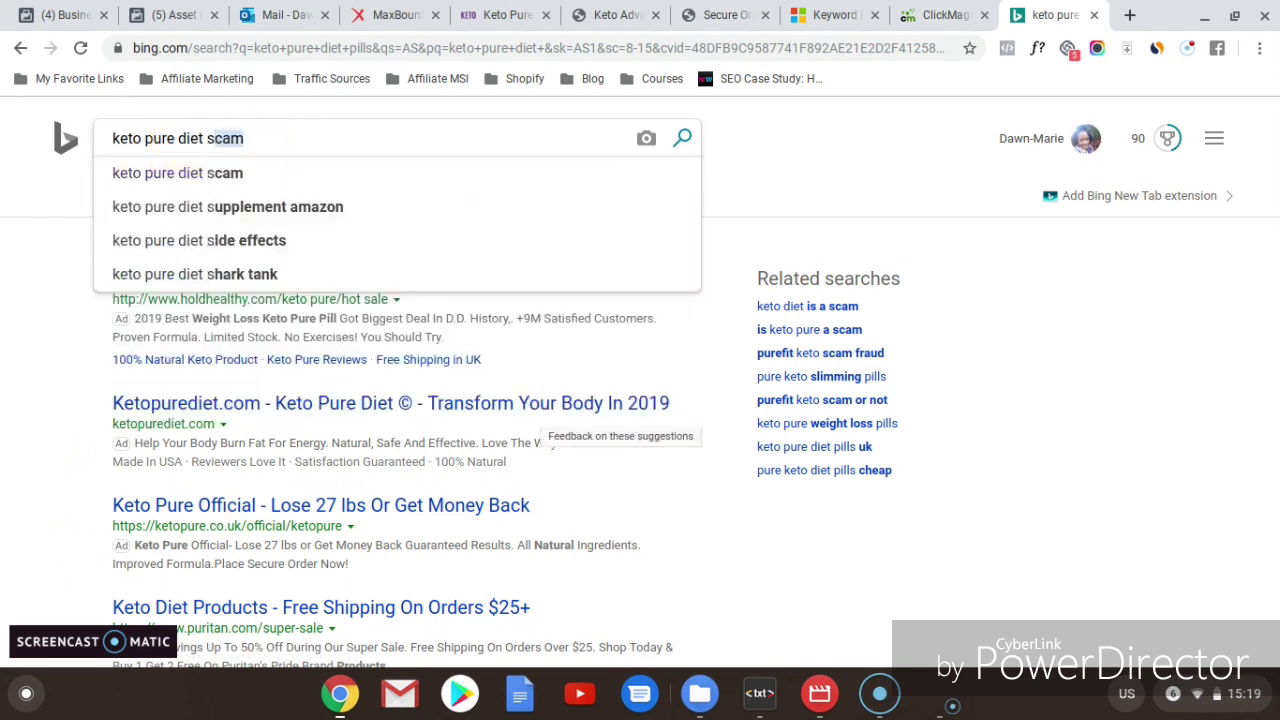
pyautogui.press('BackSpace')
pyautogui.write('plements')
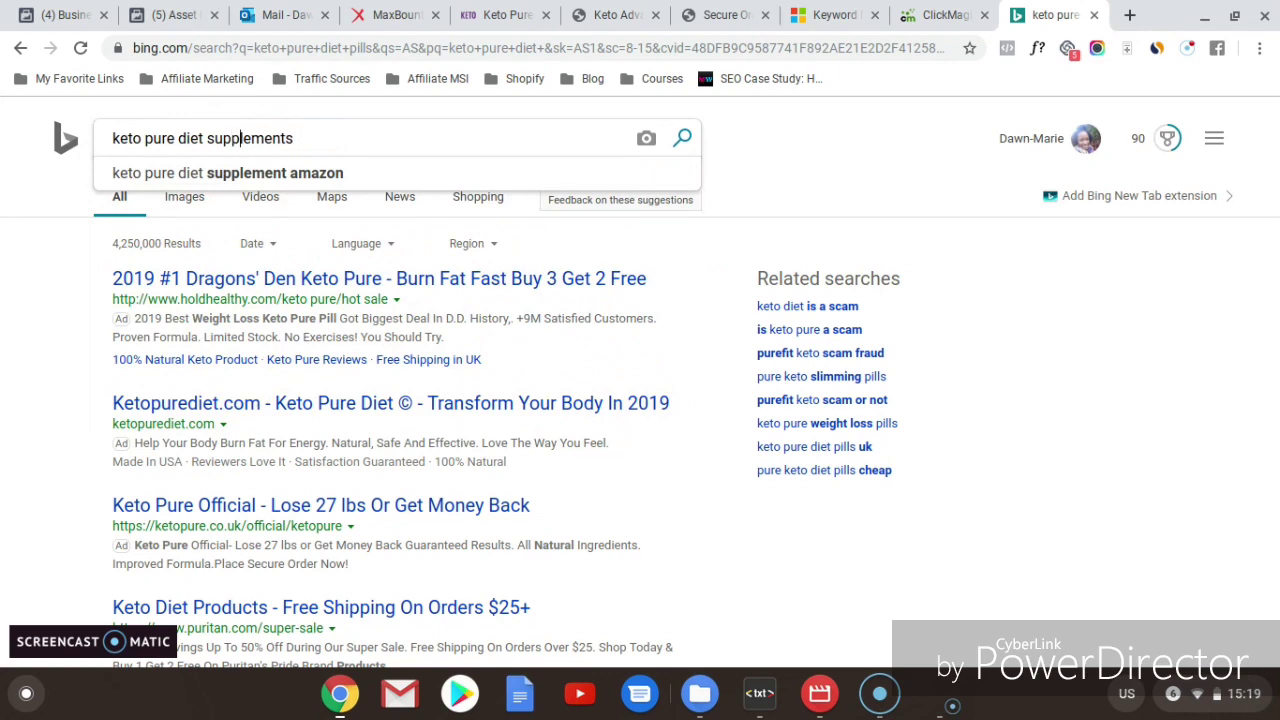
pyautogui.press('Return')
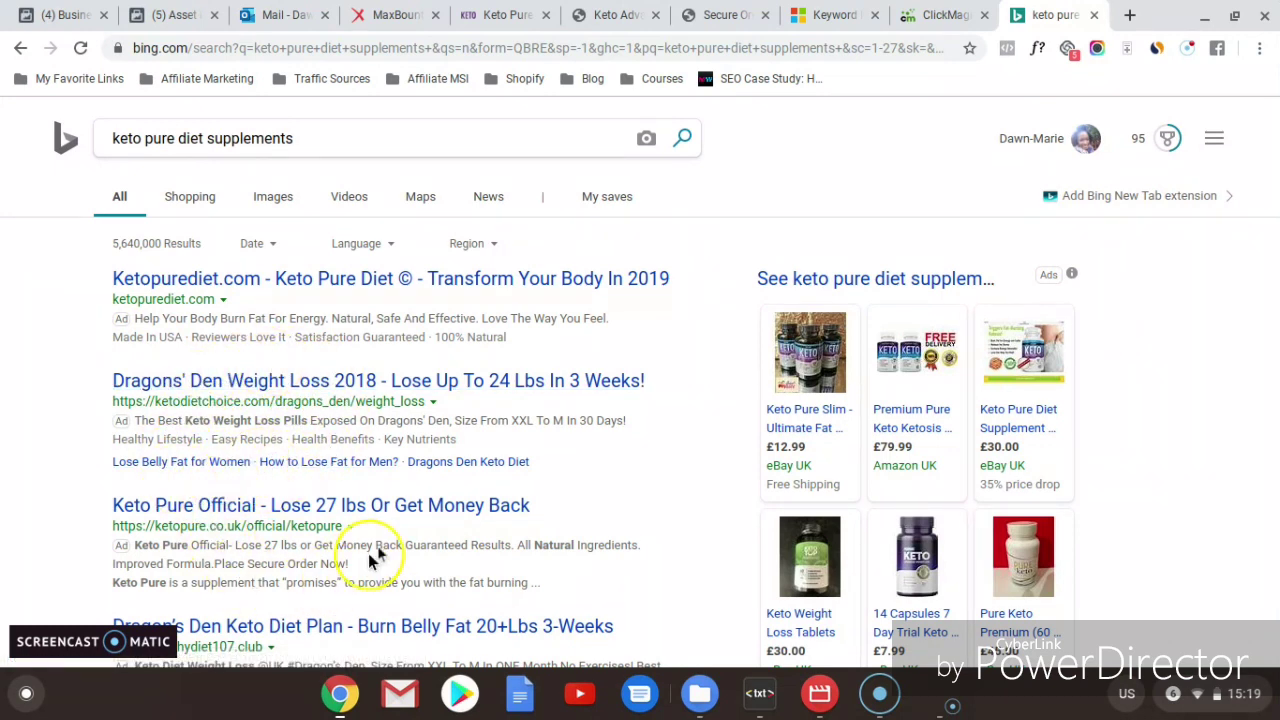
# Step: Review the keywords, links and ad copy collected in the Text notes
pyautogui.click(764, 697)
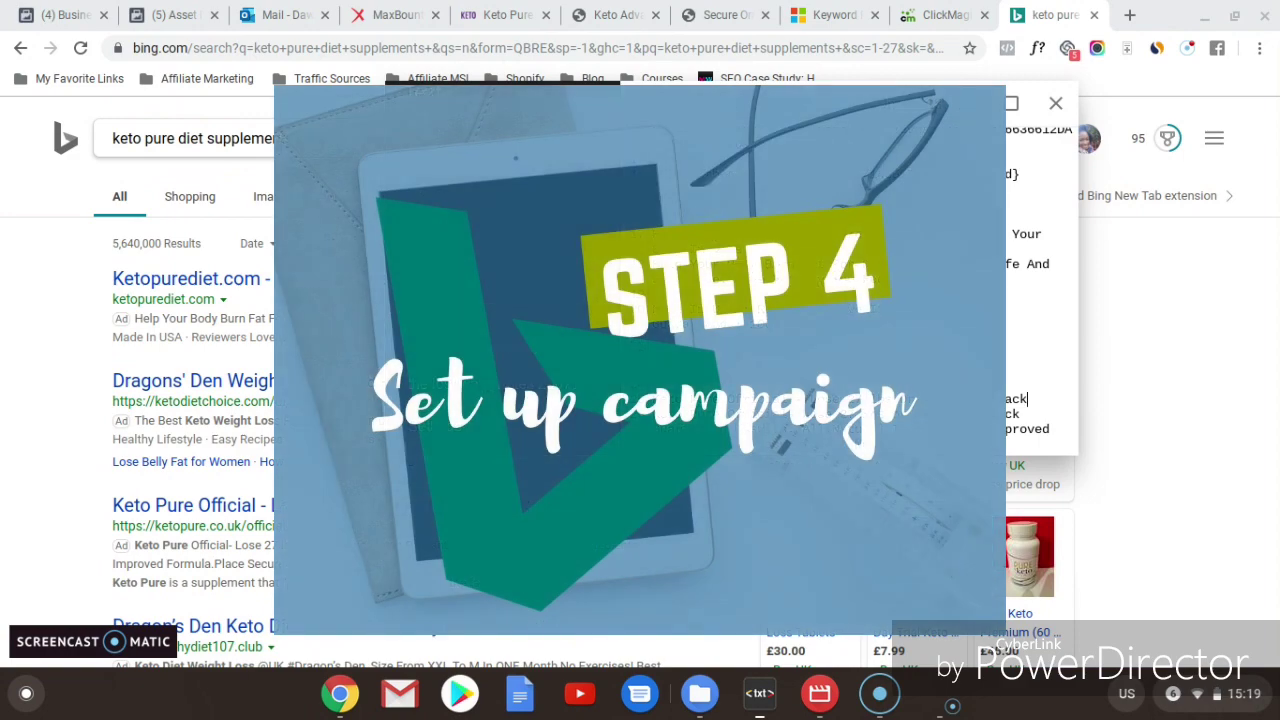
pyautogui.click(484, 396)
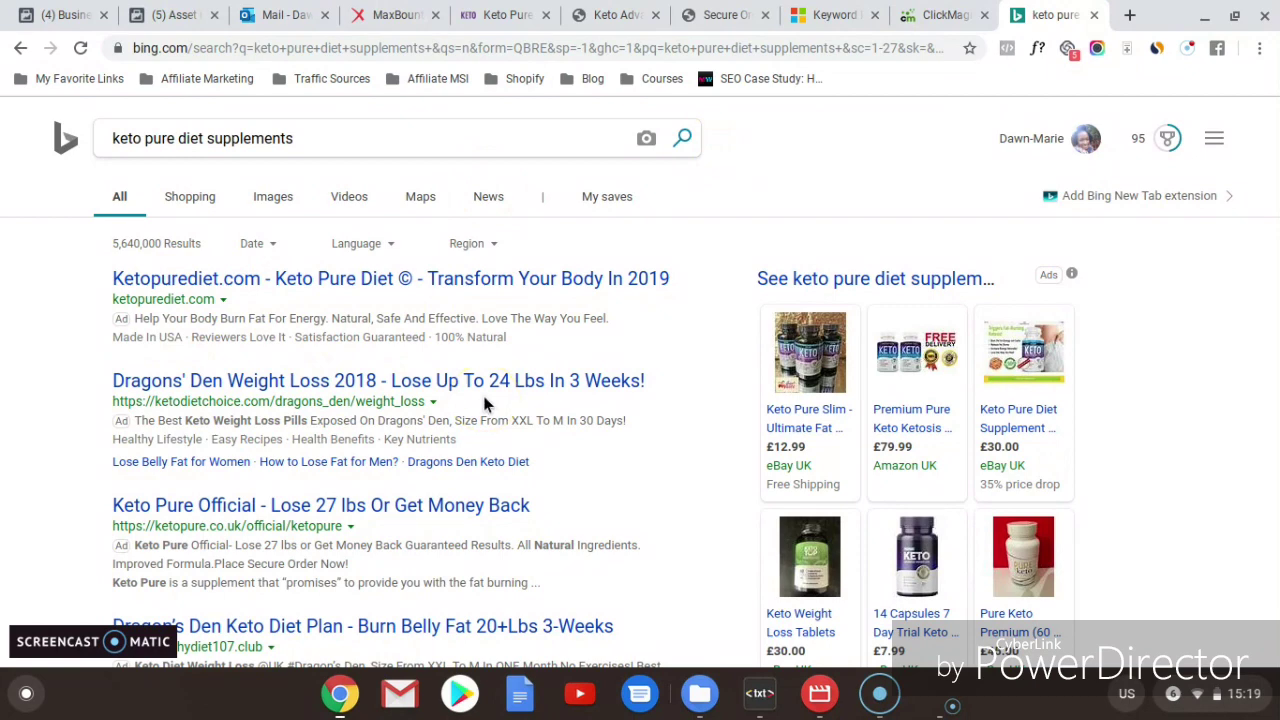
pyautogui.click(760, 693)
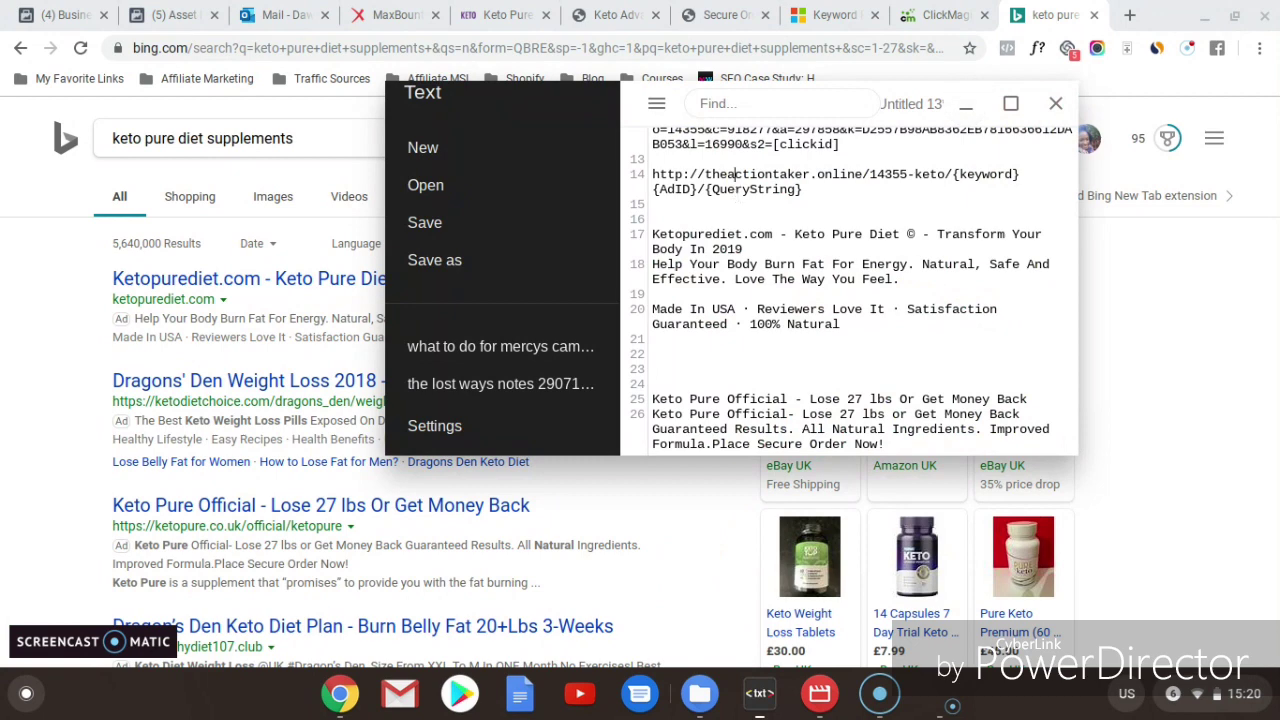
pyautogui.scroll(5, 737, 174)
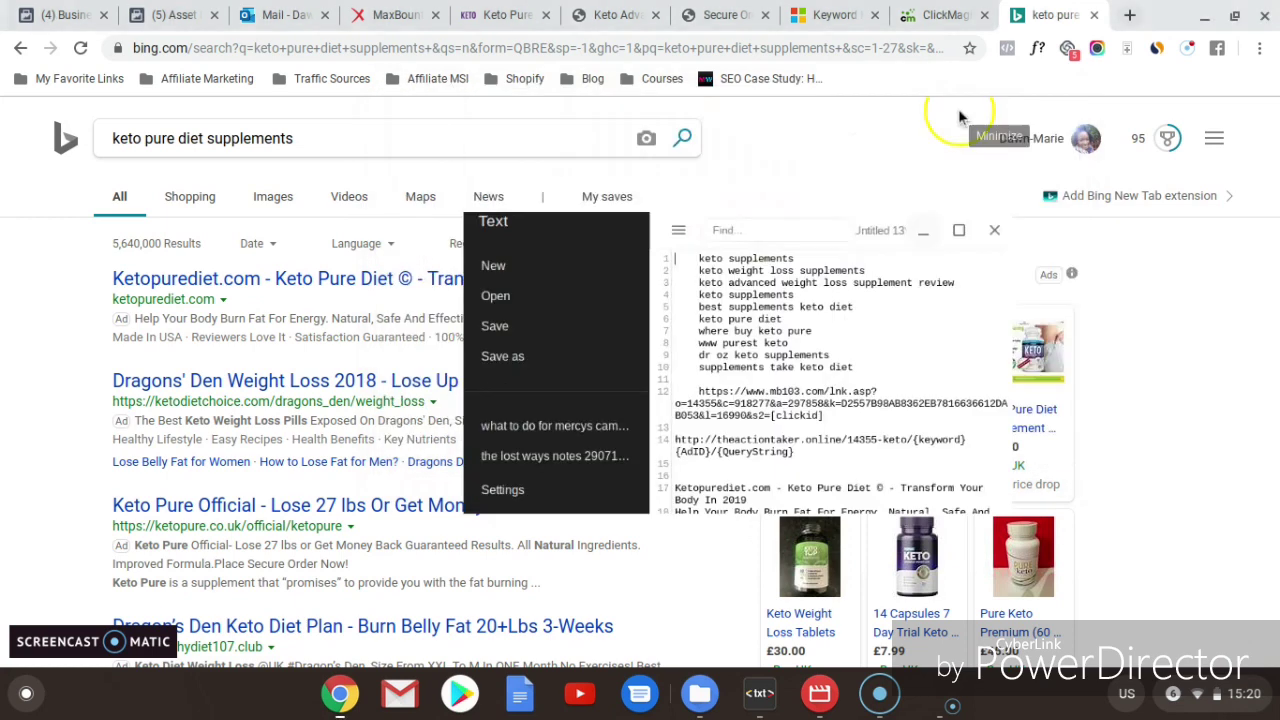
pyautogui.click(961, 106)
# Step: Switch to Microsoft Advertising and start creating a campaign with the goal "Visits to my website"
pyautogui.click(800, 18)
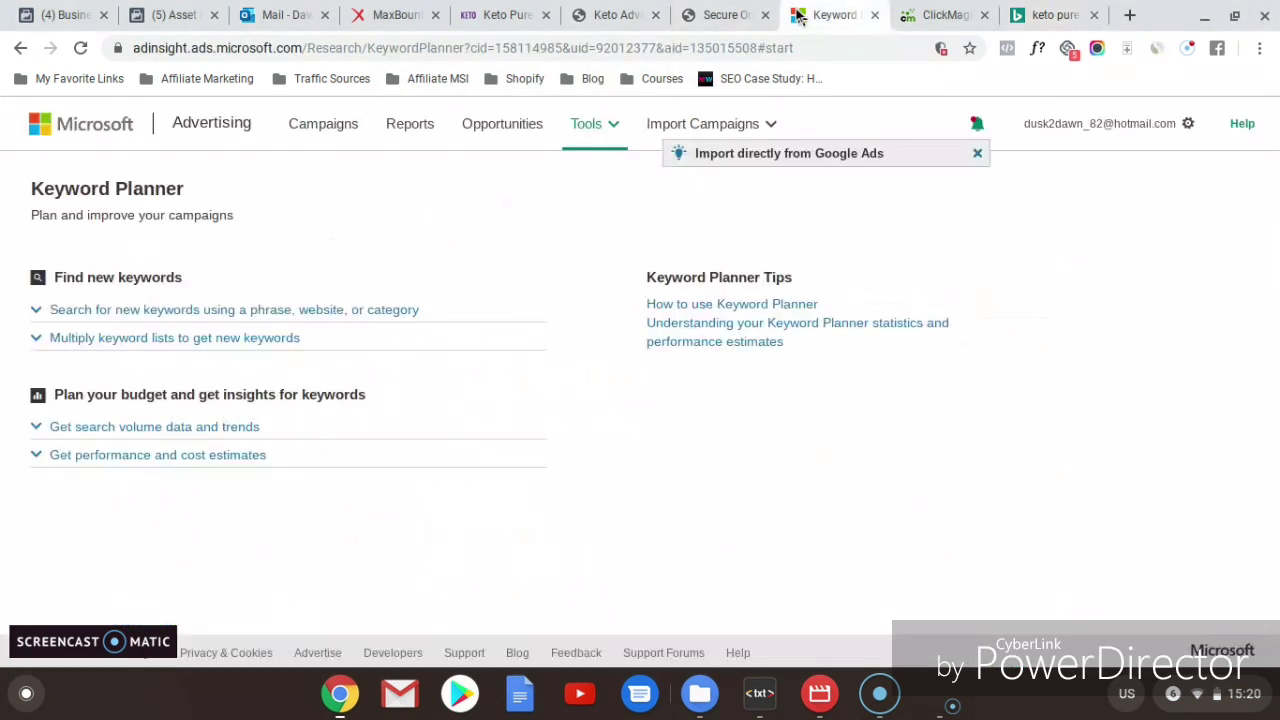
pyautogui.click(319, 135)
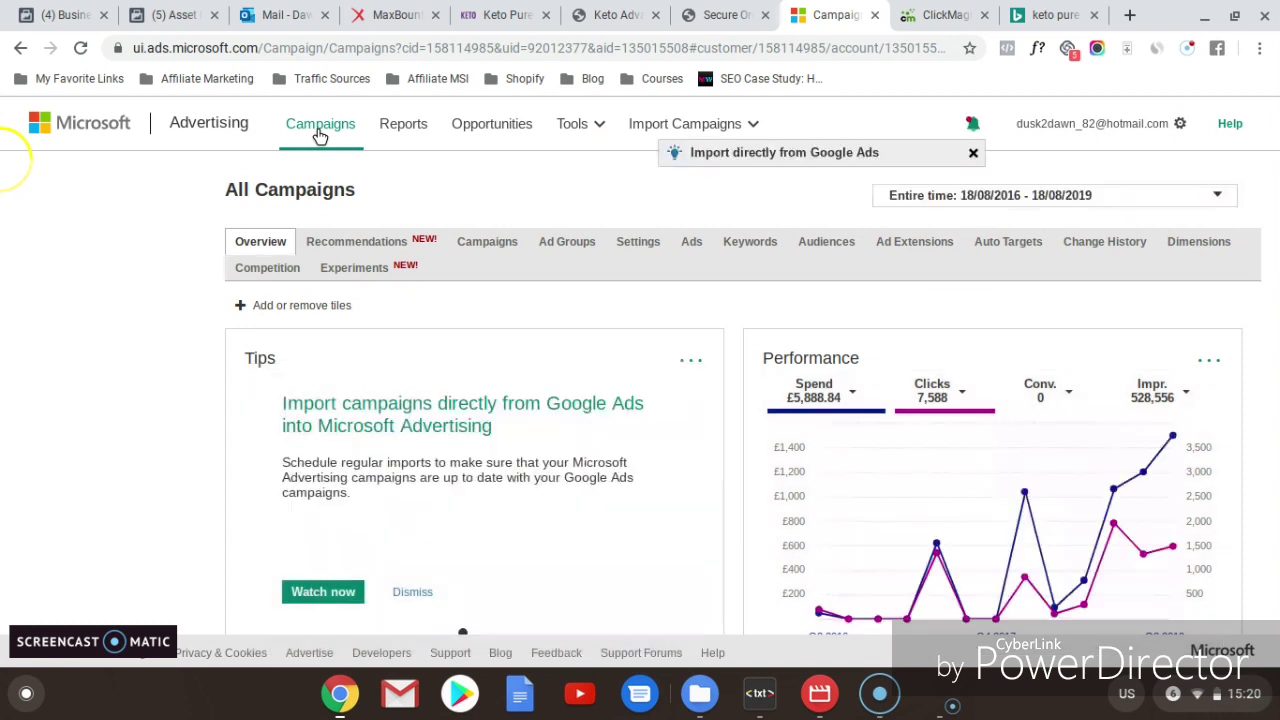
pyautogui.click(486, 247)
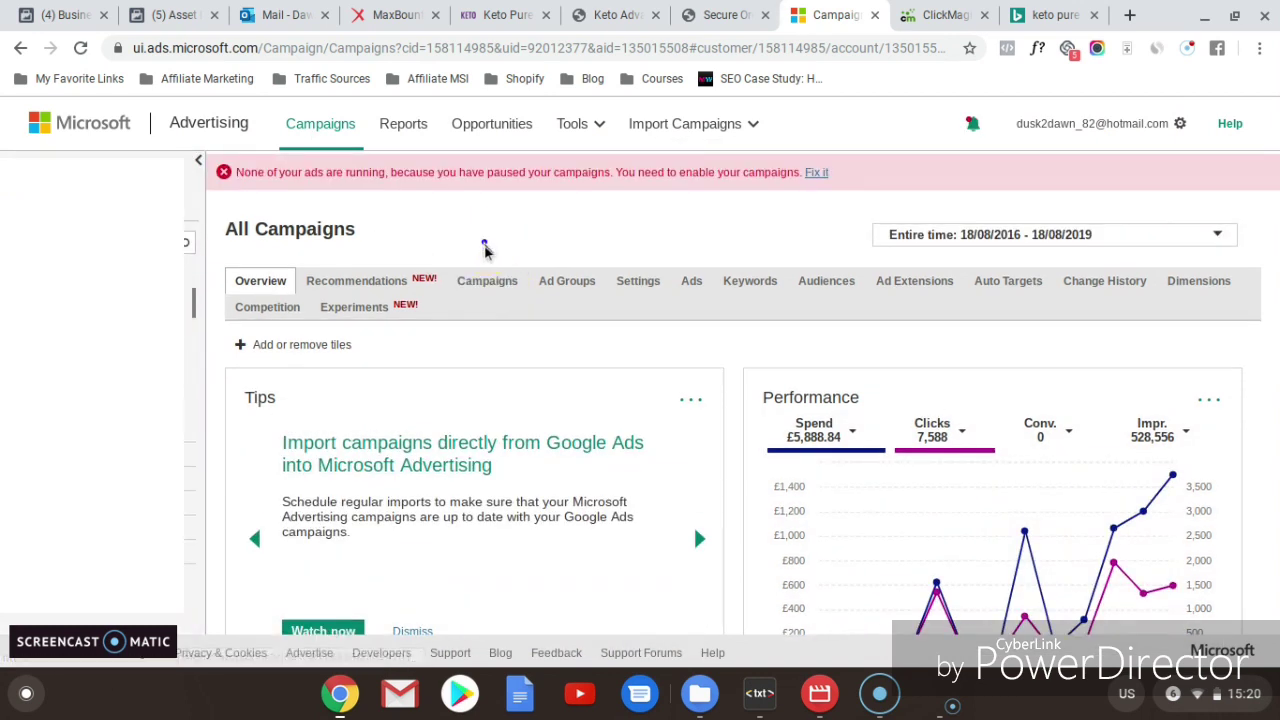
pyautogui.click(491, 288)
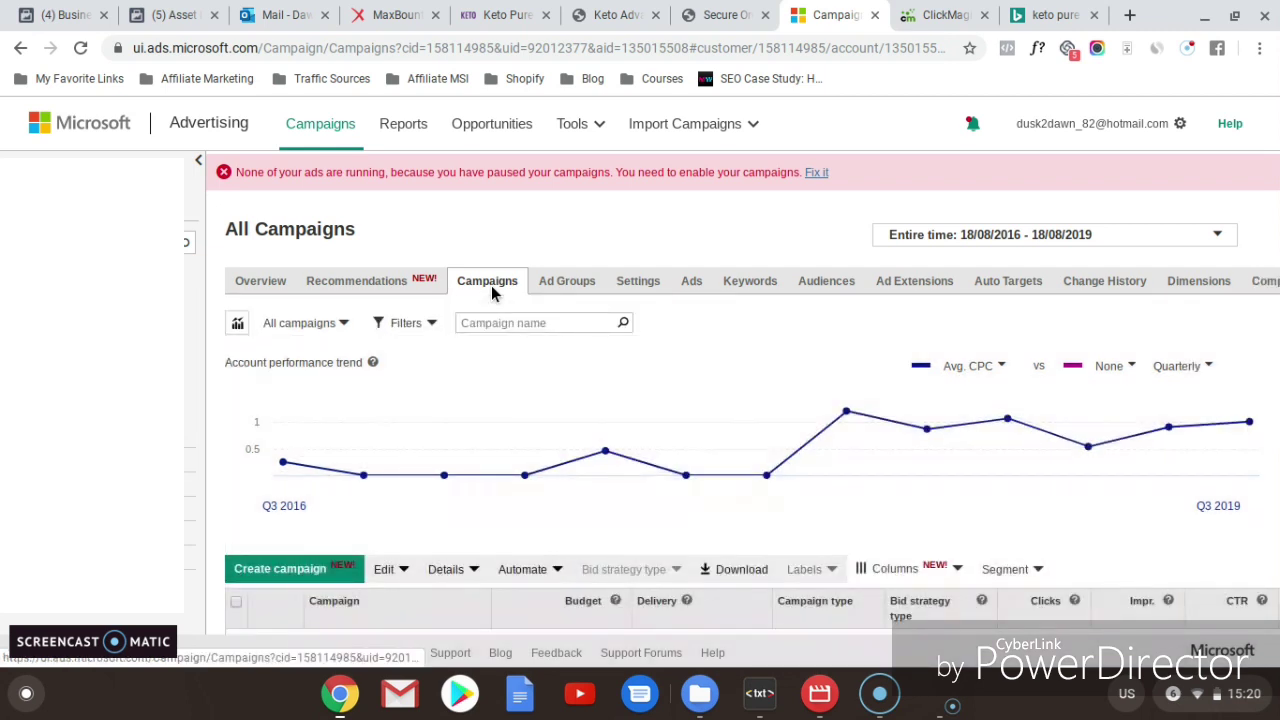
pyautogui.click(363, 495)
pyautogui.click(285, 578)
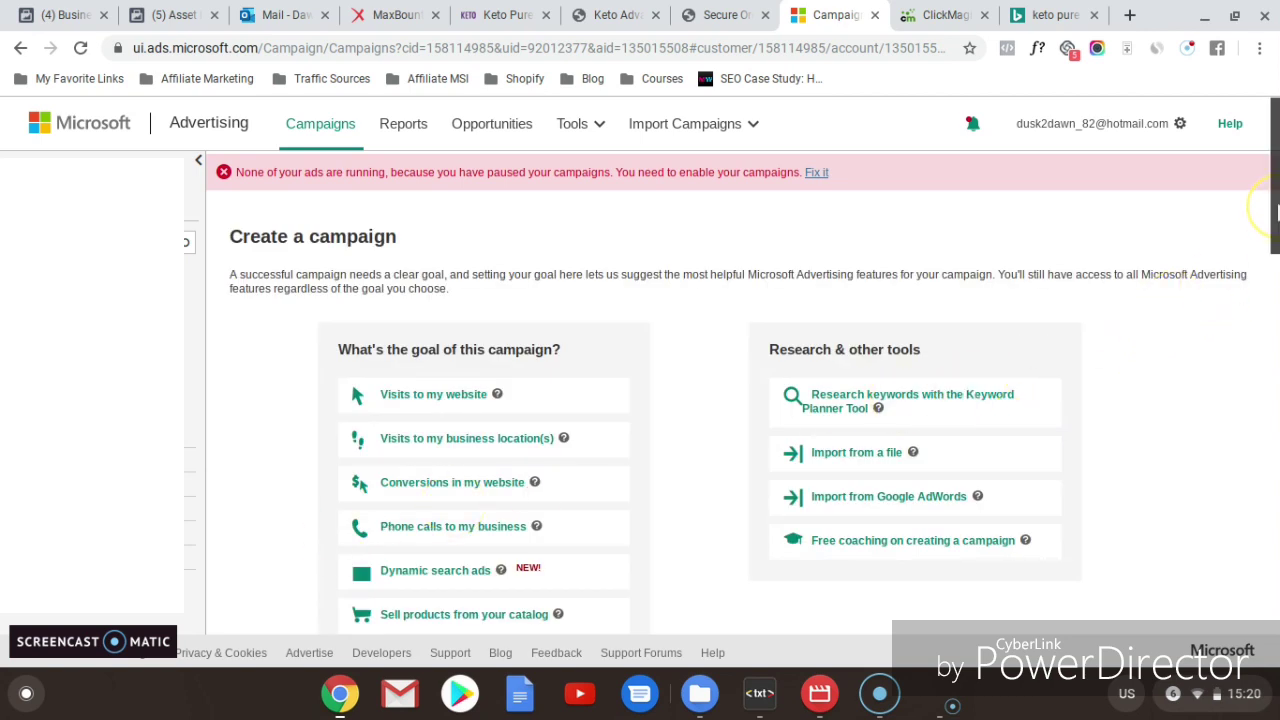
pyautogui.moveTo(1276, 210); pyautogui.dragTo(1276, 243)
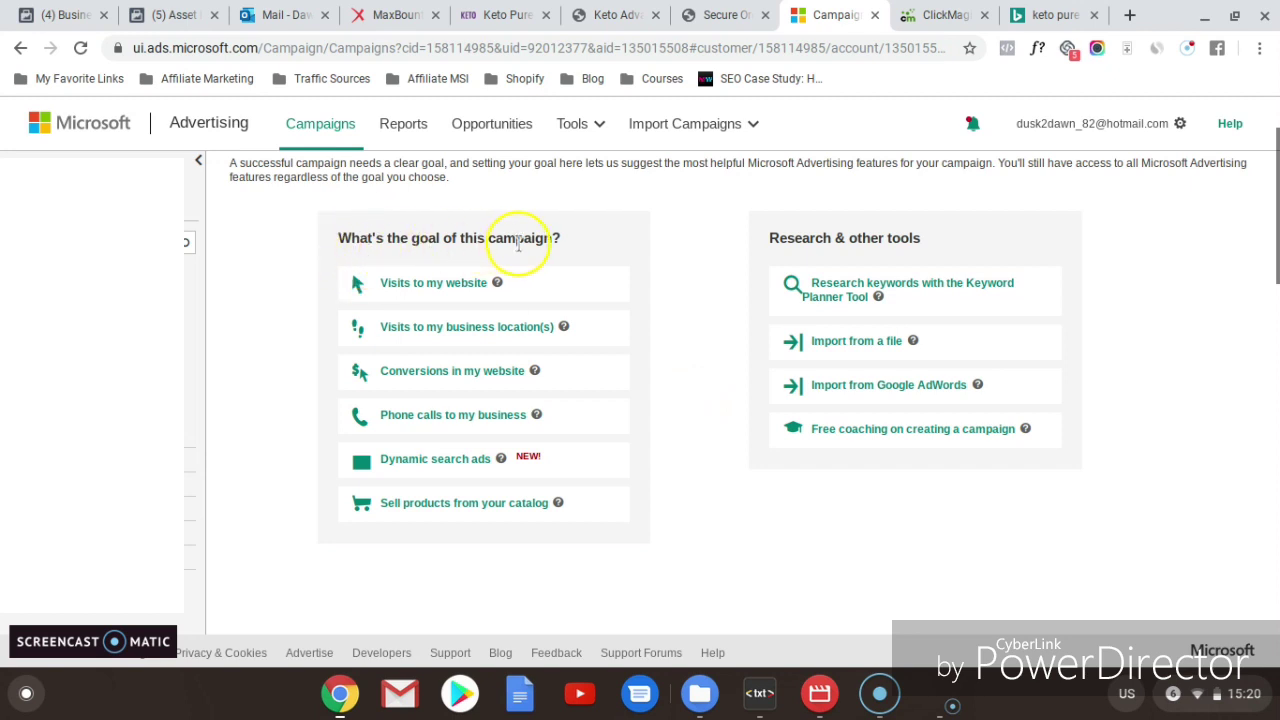
pyautogui.click(425, 288)
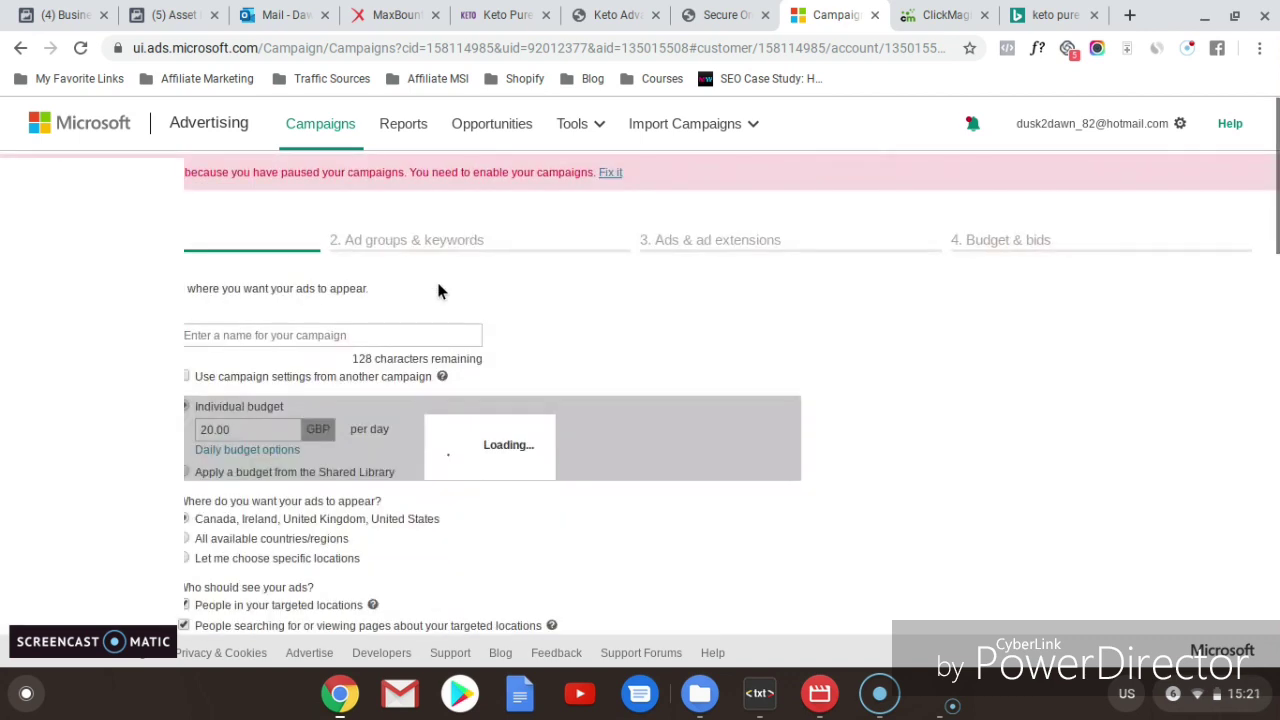
# Step: Name the campaign "Keto Pure" and set its individual budget to 10.00 GBP per day
pyautogui.click(354, 335)
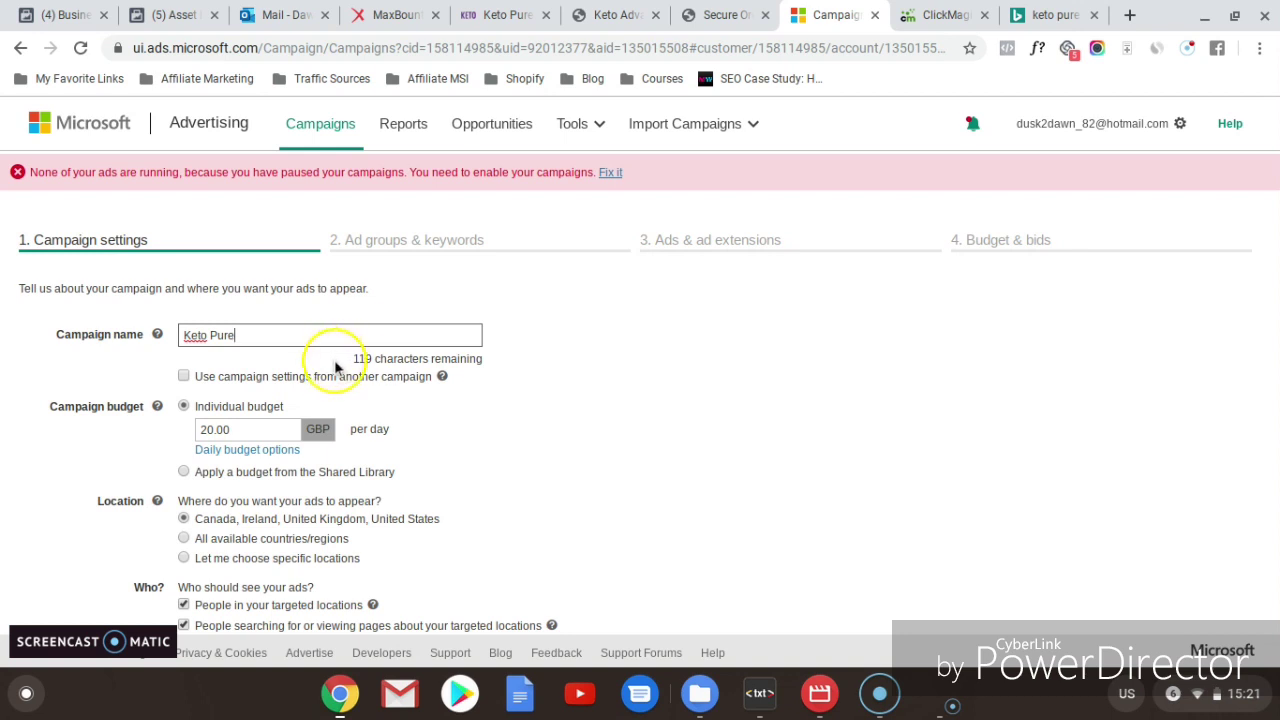
pyautogui.moveTo(1275, 249)
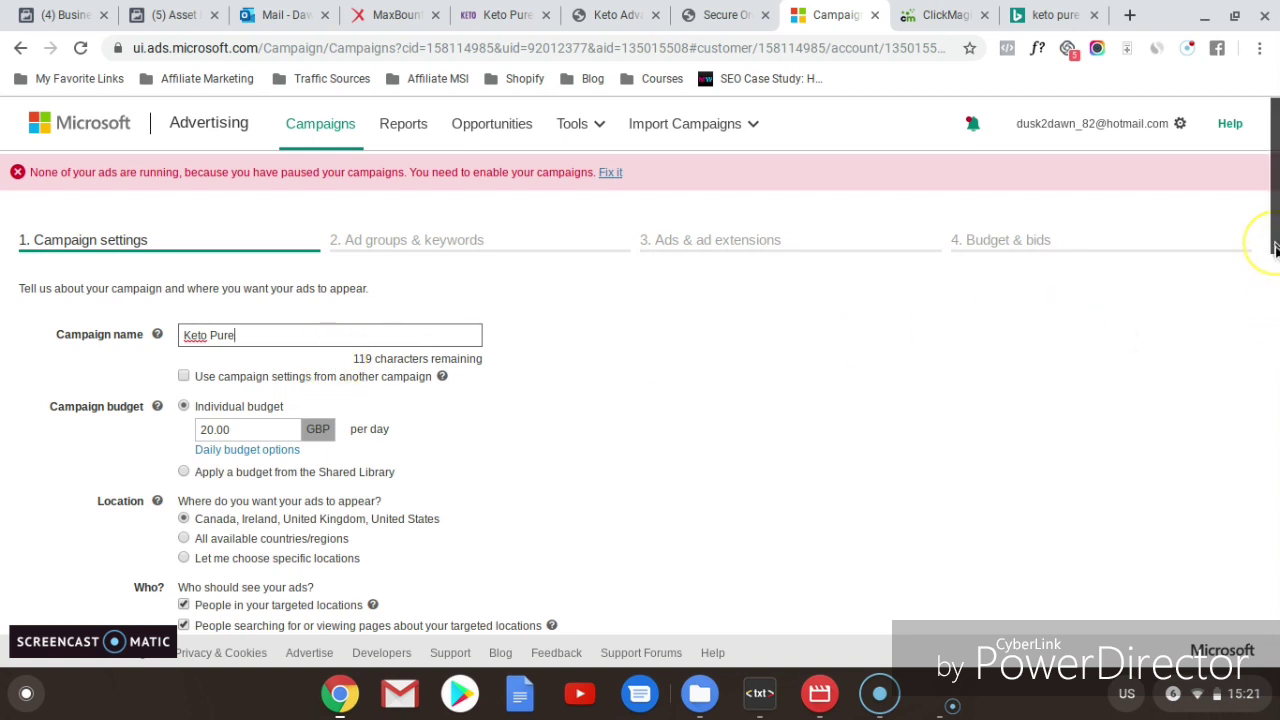
pyautogui.scroll(-2, 1275, 249)
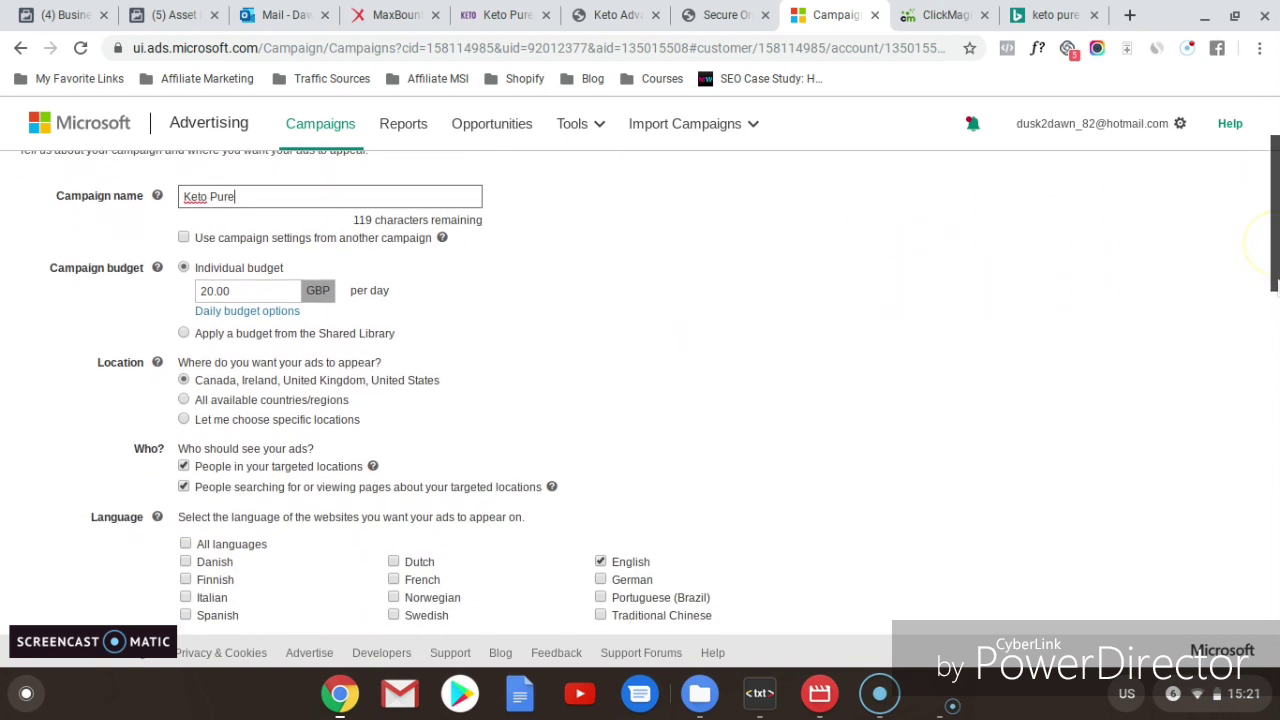
pyautogui.click(210, 284)
pyautogui.click(210, 284)
pyautogui.press('BackSpace')
pyautogui.write('1')
pyautogui.press('Right')
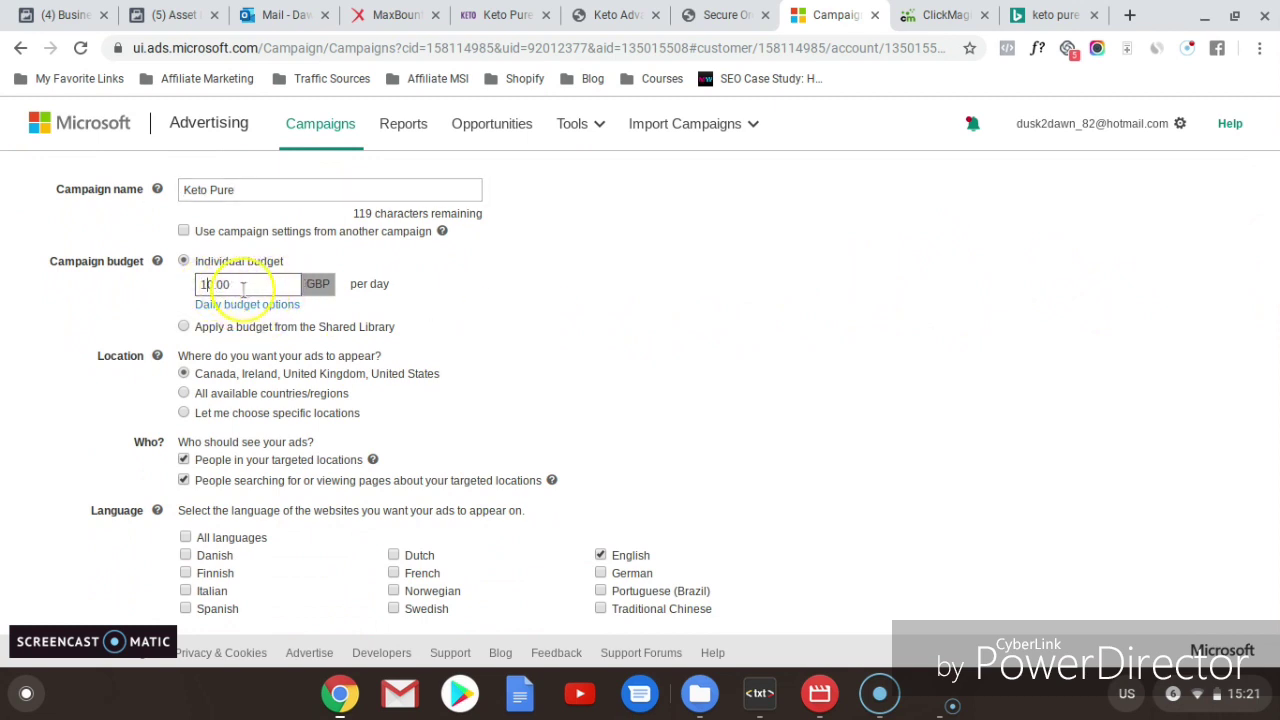
pyautogui.click(242, 286)
pyautogui.scroll(-1, 1274, 290)
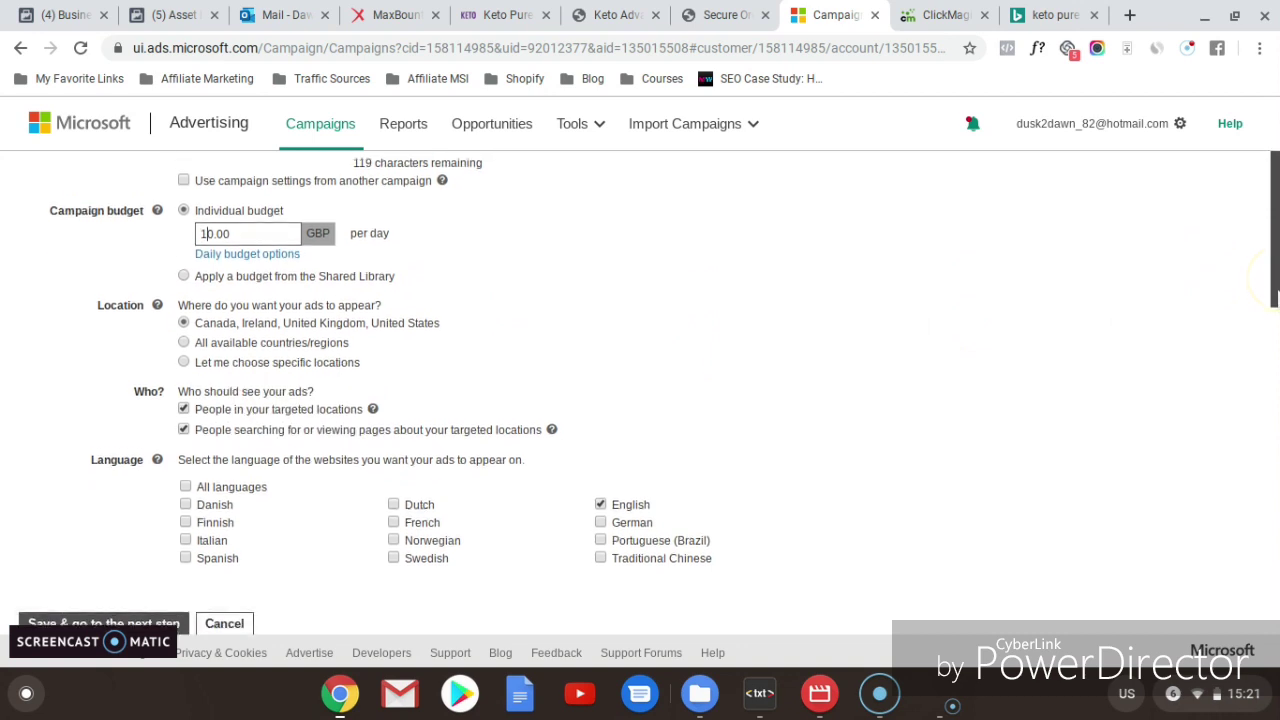
# Step: Switch to the MaxBounty Keto Pure offer, expand its full list of allowed countries and read through it
pyautogui.click(387, 15)
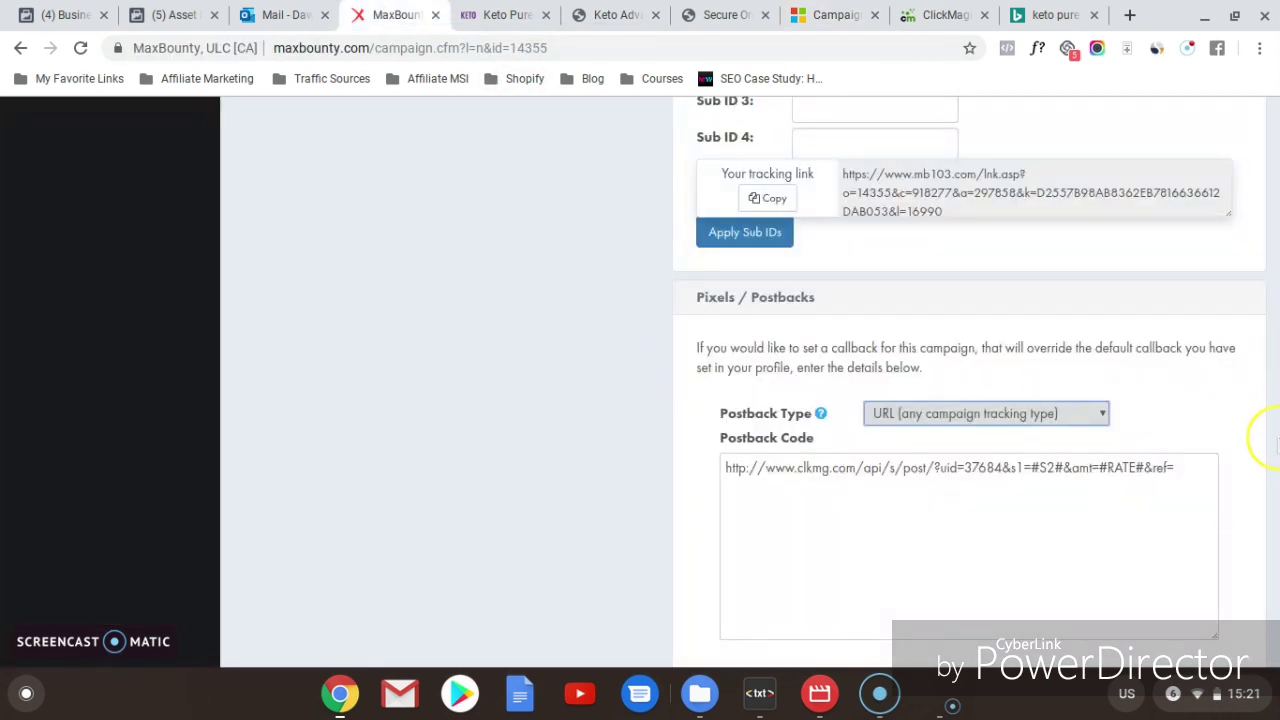
pyautogui.moveTo(1273, 490); pyautogui.dragTo(1274, 222)
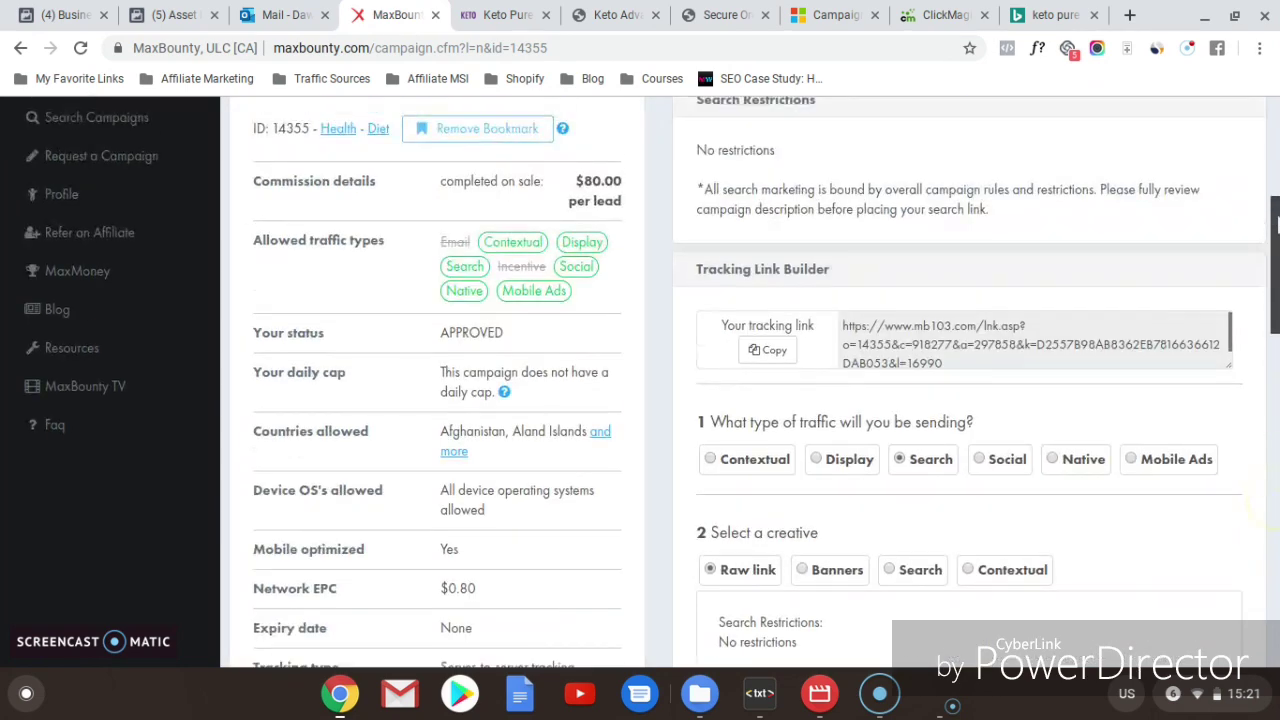
pyautogui.click(594, 433)
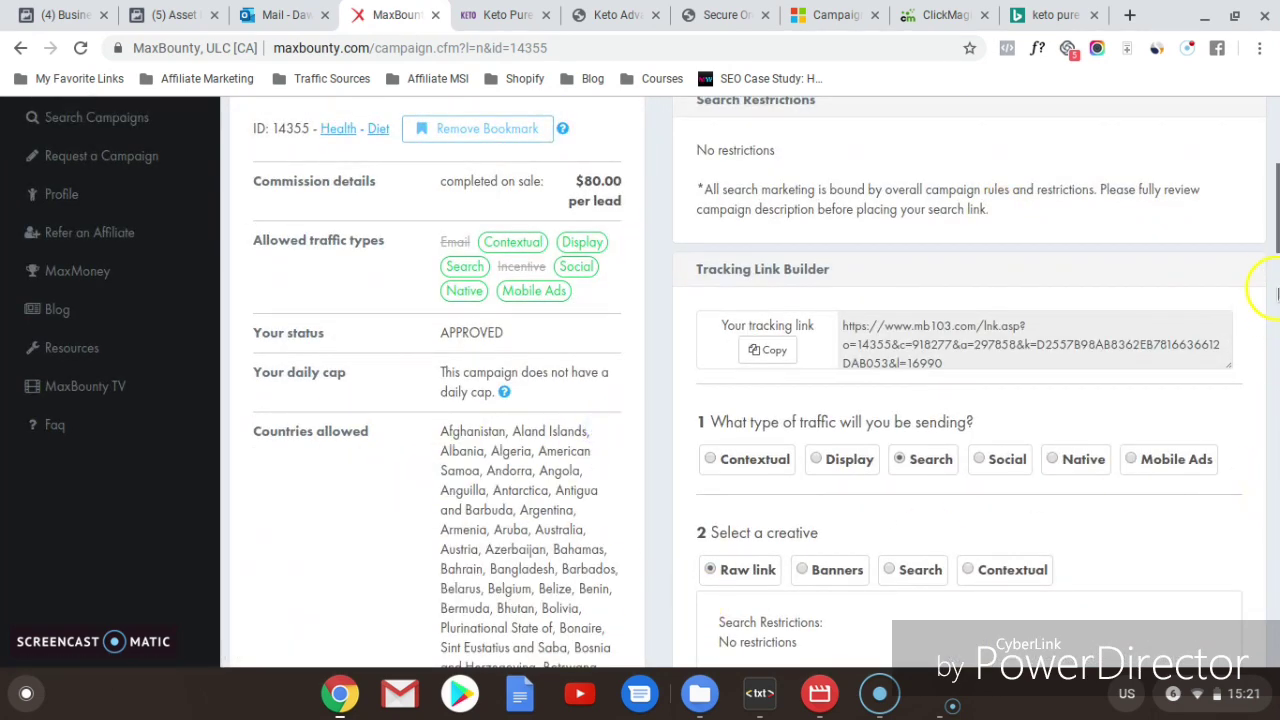
pyautogui.moveTo(1274, 255); pyautogui.dragTo(1276, 313)
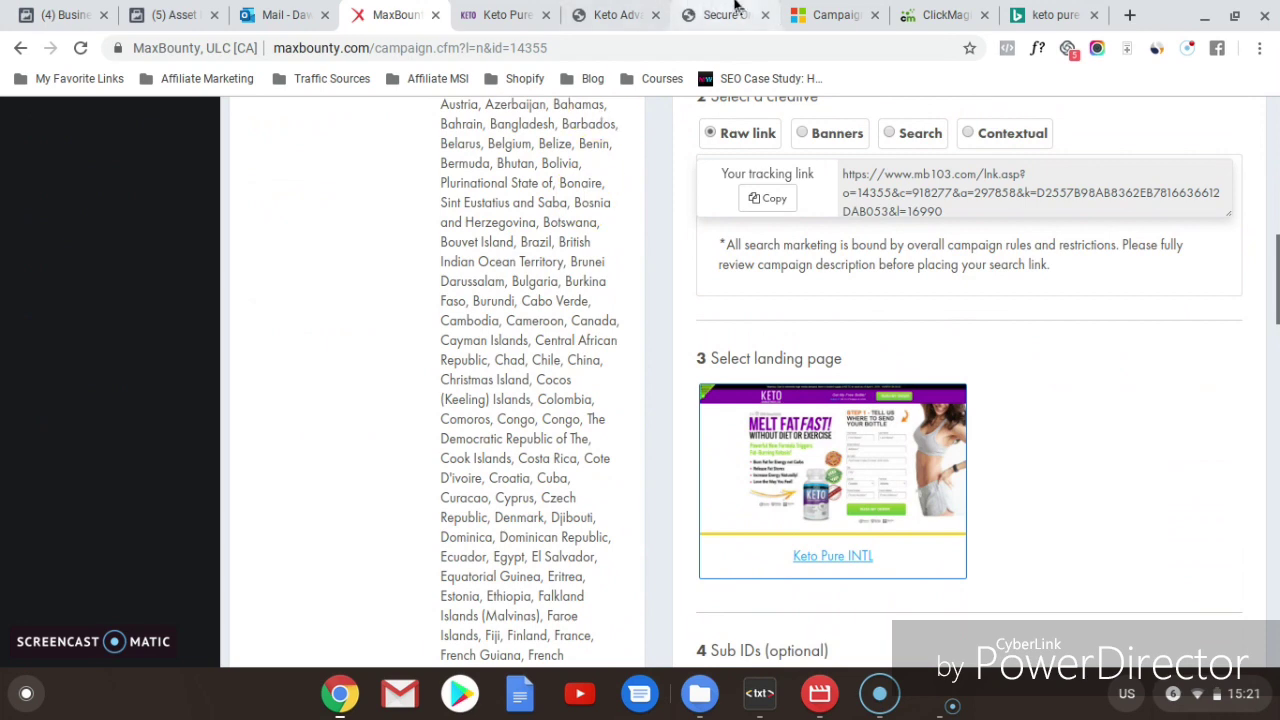
pyautogui.click(800, 12)
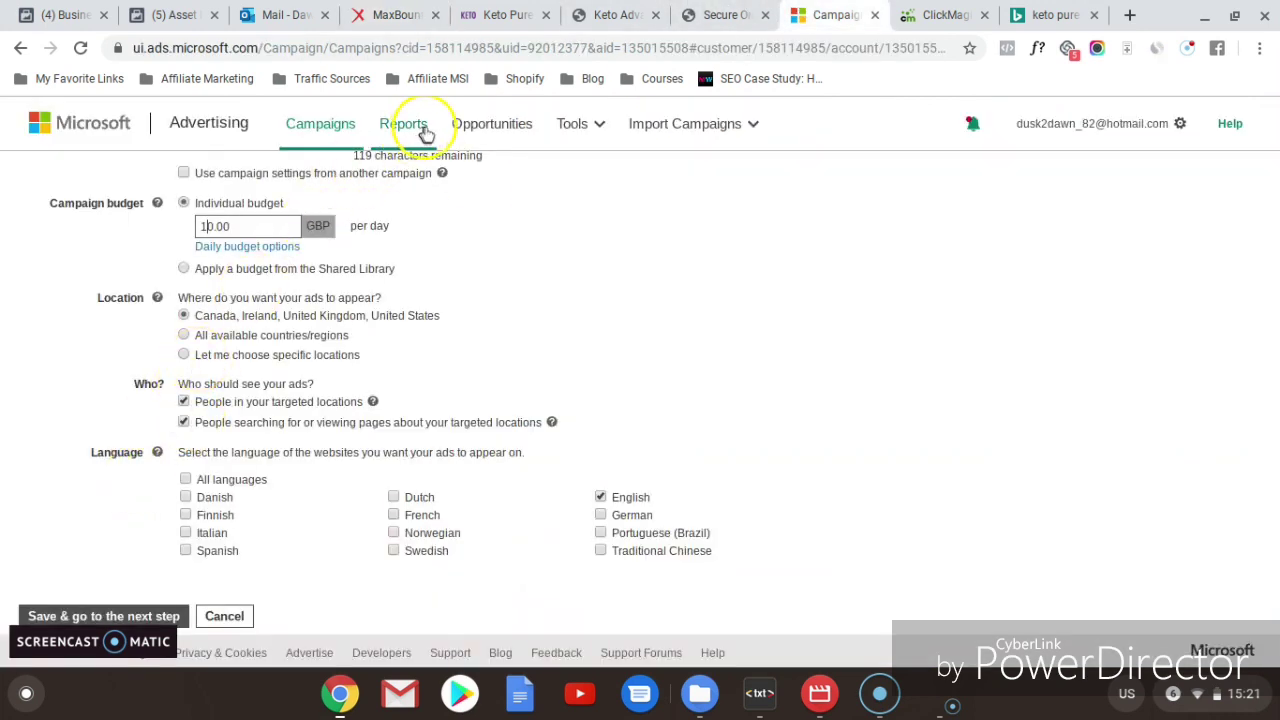
pyautogui.click(480, 17)
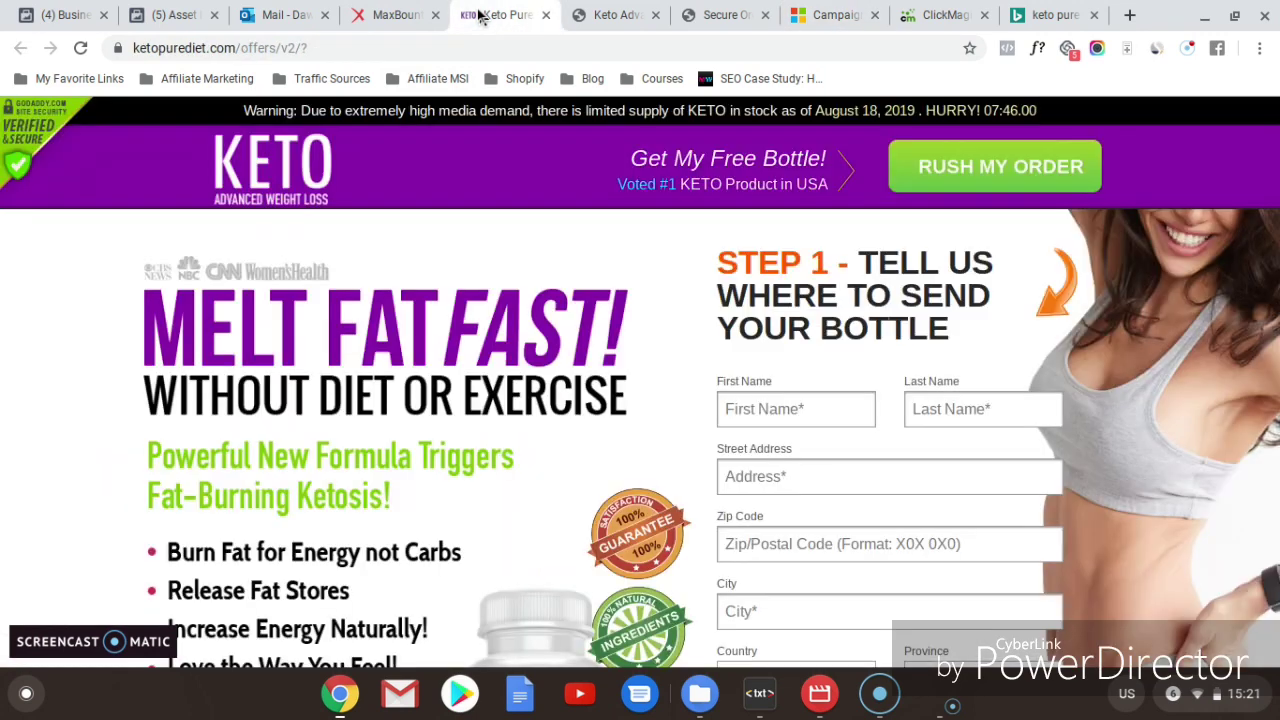
pyautogui.click(387, 17)
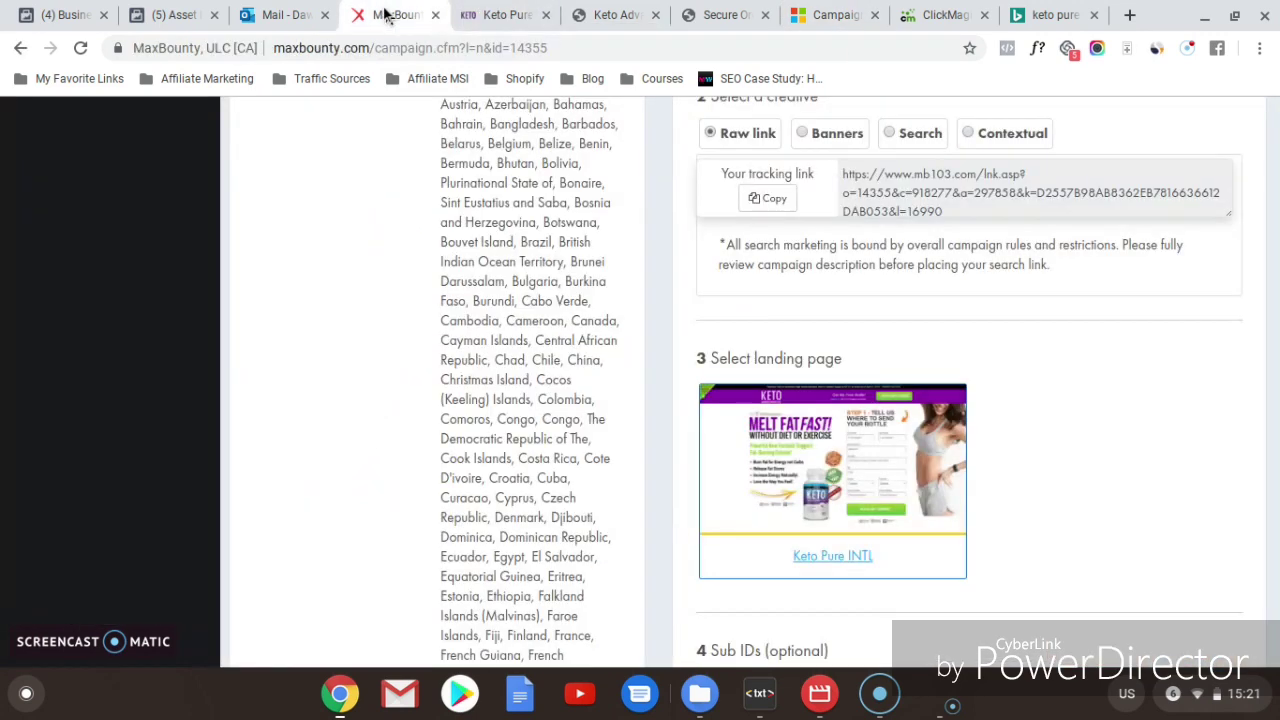
pyautogui.click(517, 10)
pyautogui.moveTo(233, 48); pyautogui.dragTo(90, 55)
pyautogui.hotkey('ctrl', 'c')
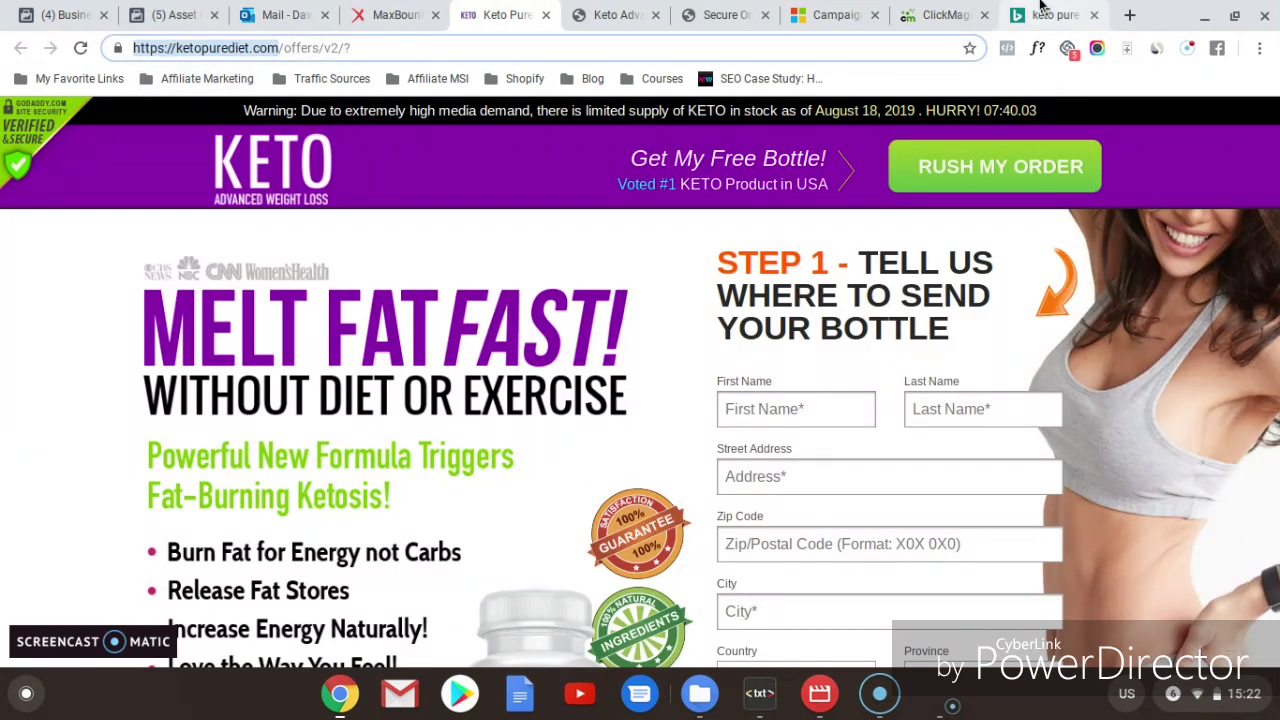
pyautogui.click(1130, 15)
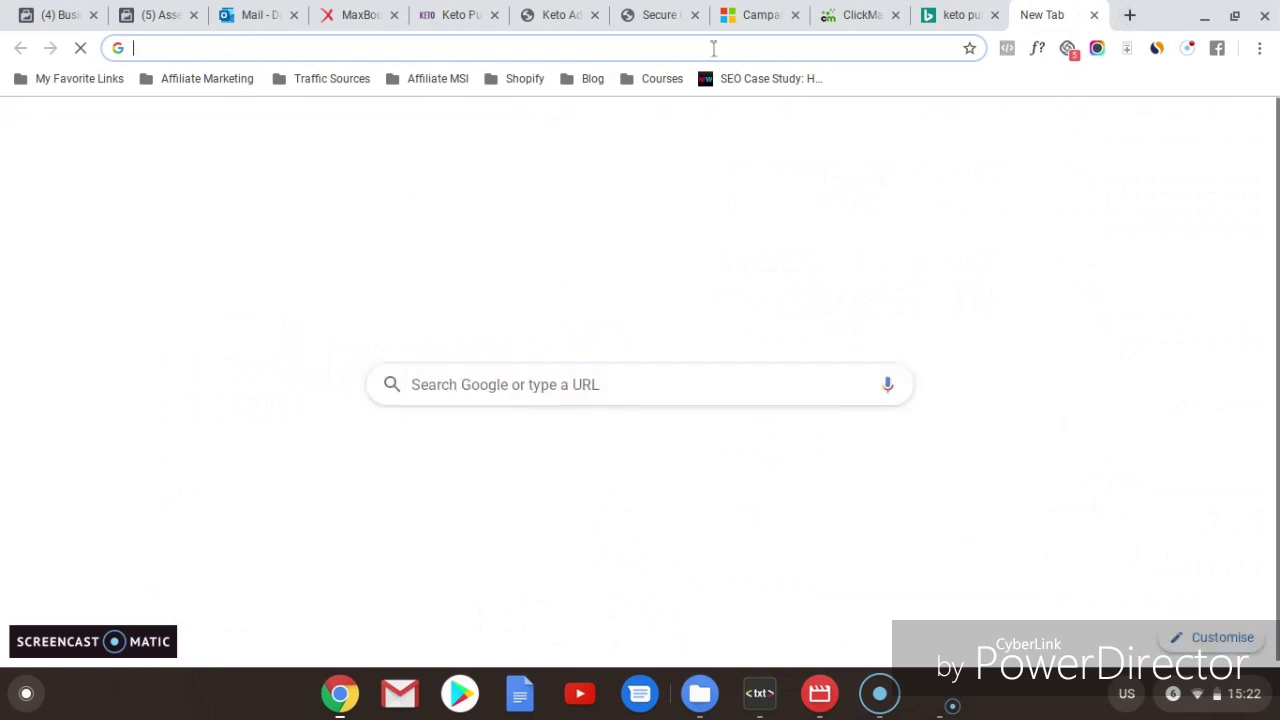
pyautogui.write('www.simil')
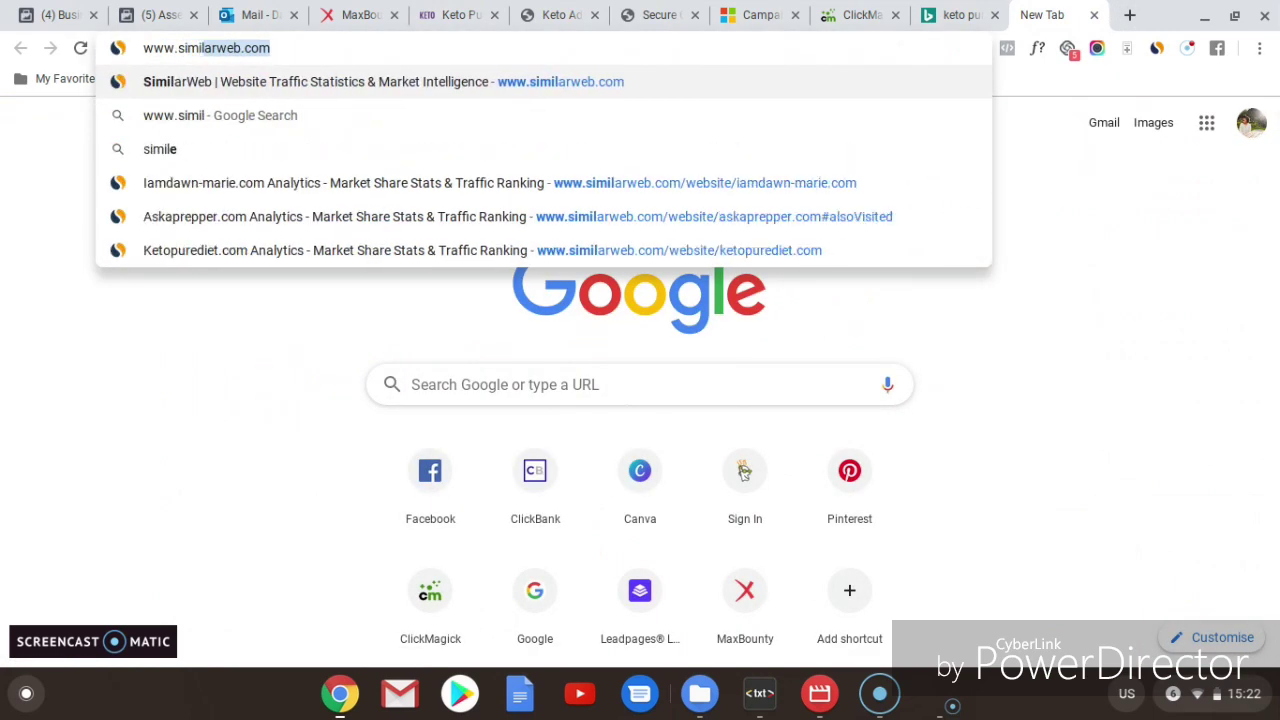
pyautogui.press('Return')
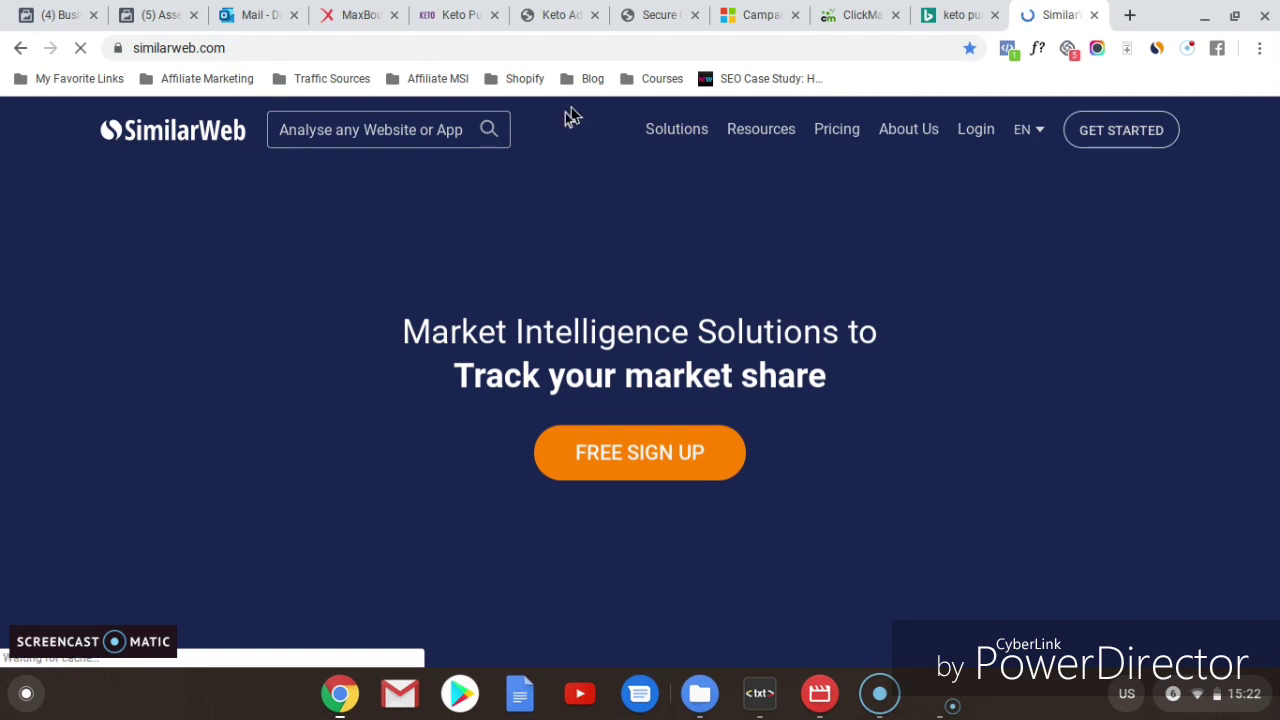
pyautogui.click(409, 130)
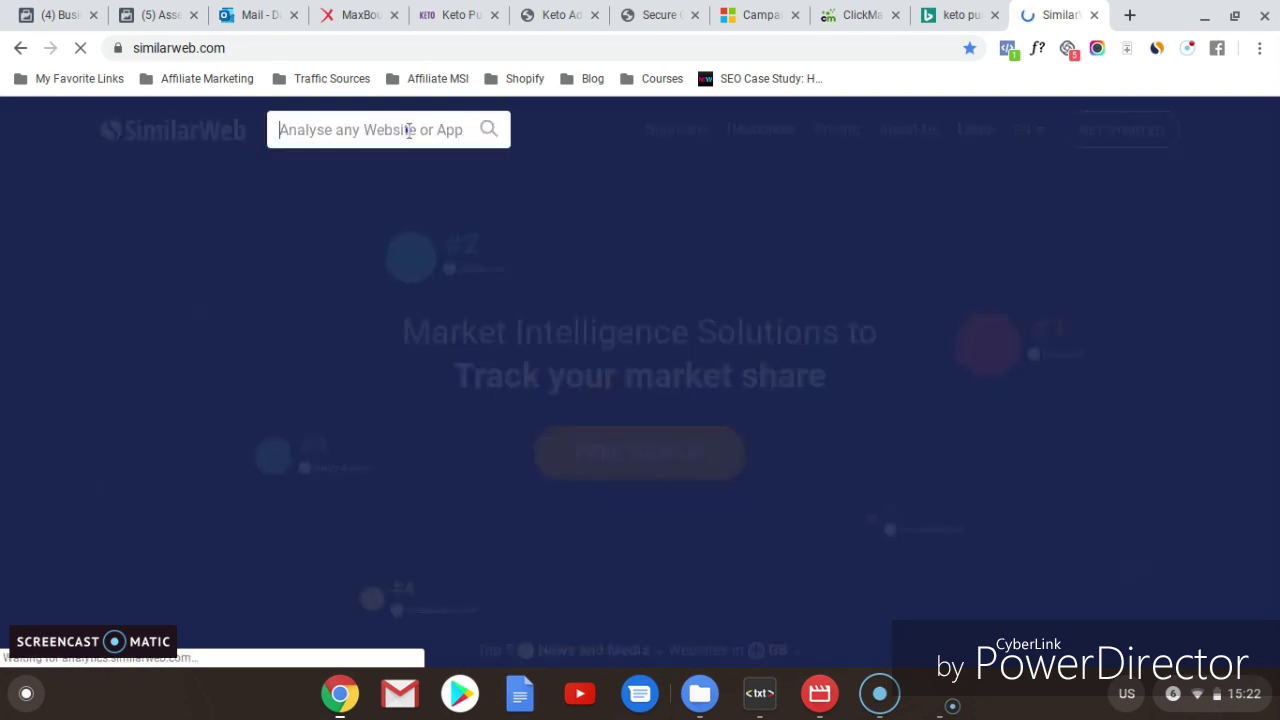
pyautogui.hotkey('ctrl', 'v')
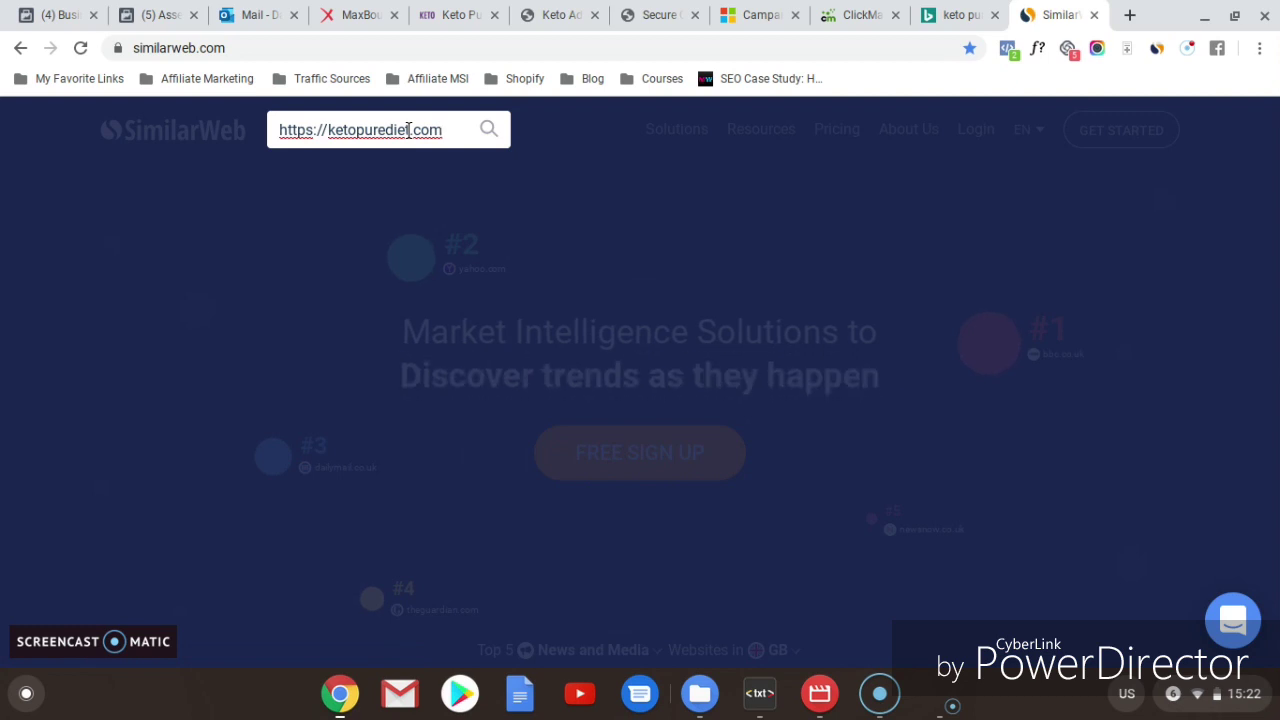
pyautogui.click(487, 130)
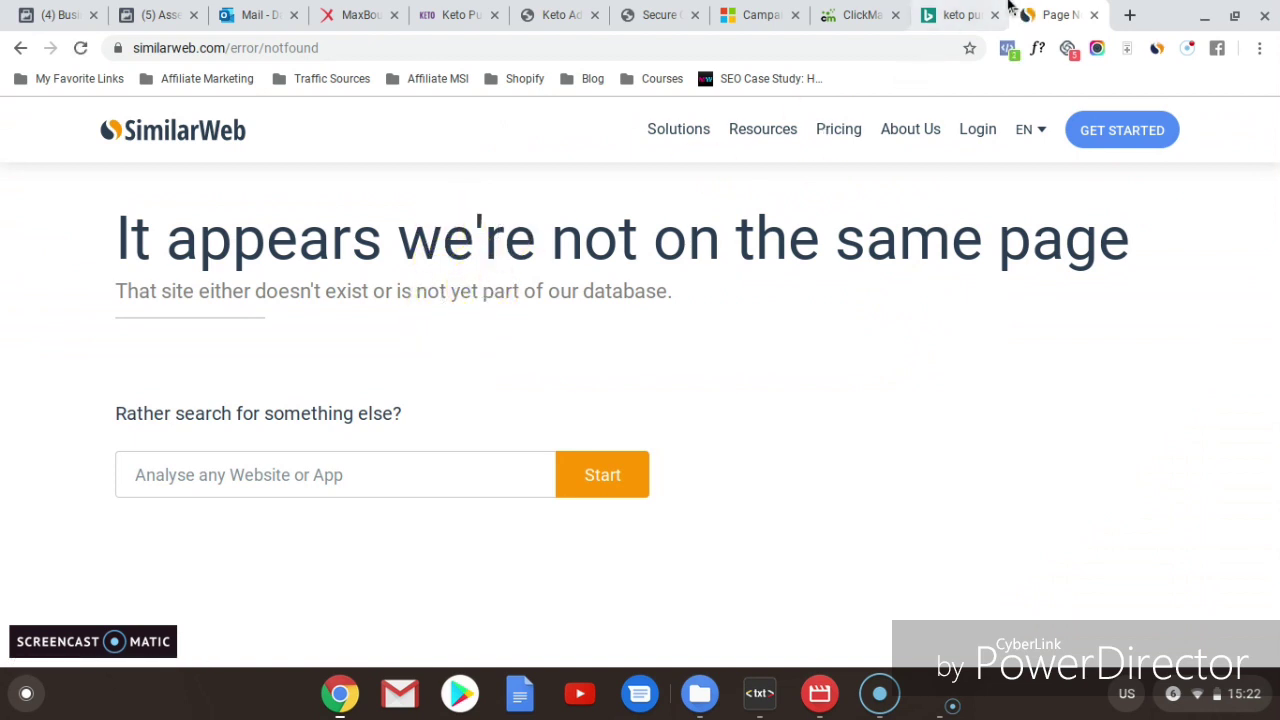
# Step: Show the SimilarWeb extension's data for the Keto Pure landing page and view its top five countries by traffic
pyautogui.click(445, 18)
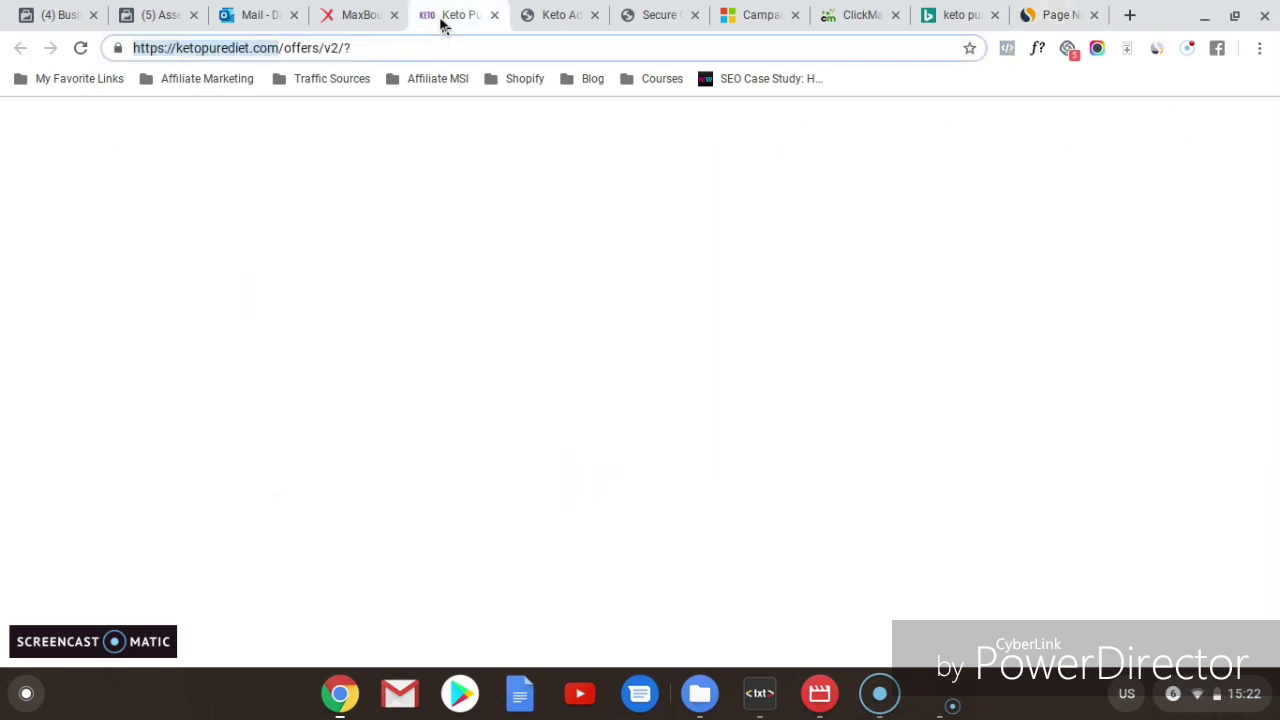
pyautogui.click(1155, 50)
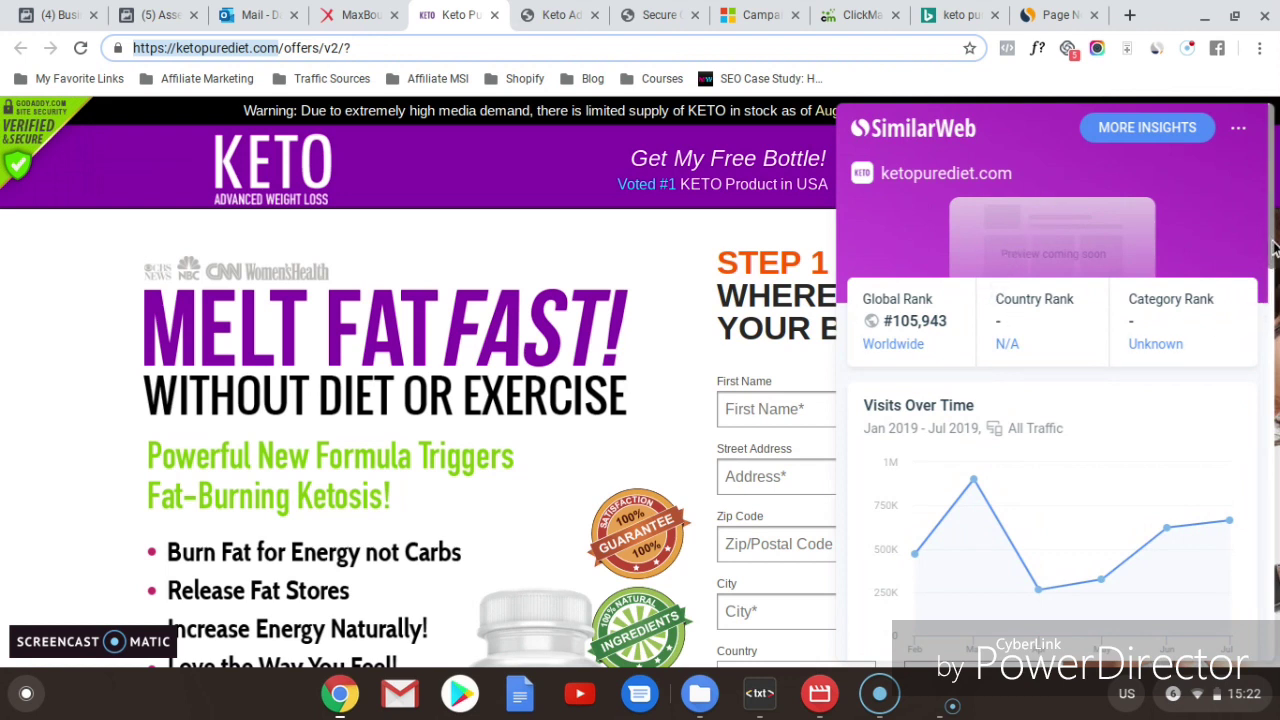
pyautogui.moveTo(1274, 250); pyautogui.dragTo(1276, 513)
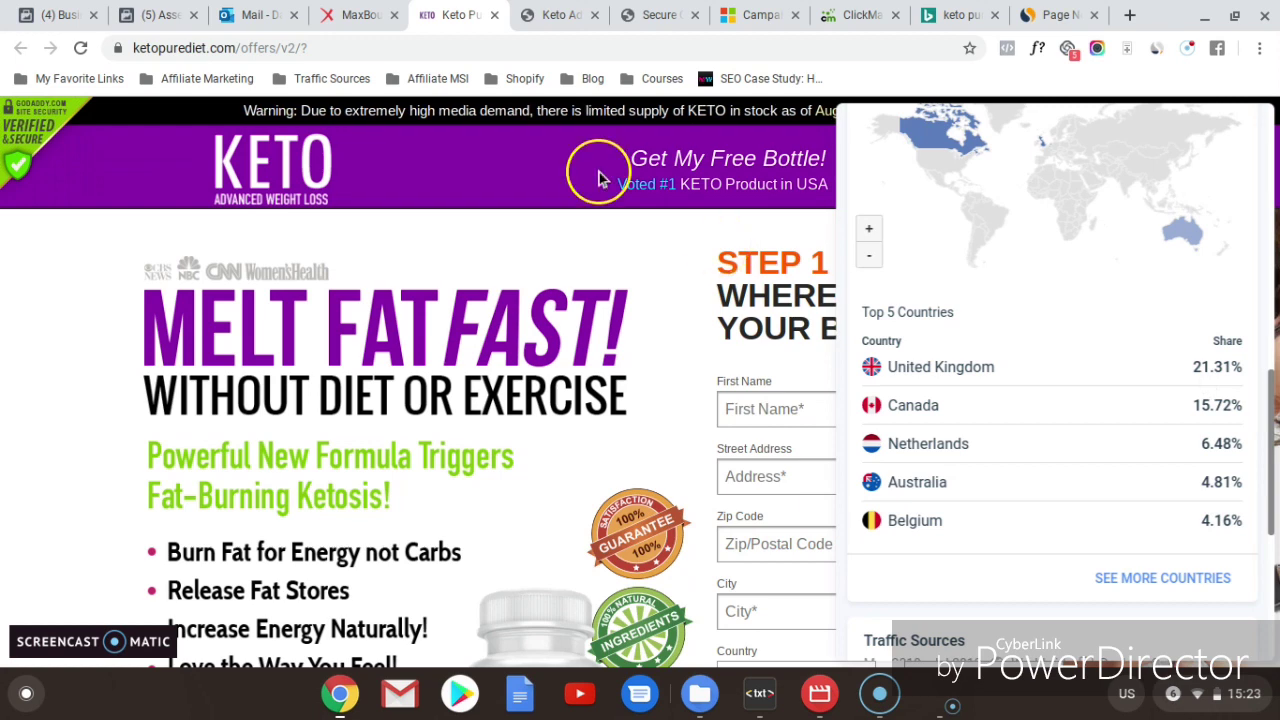
# Step: Check the excluded countries in the MaxBounty offer title and compare them with SimilarWeb's top traffic countries
pyautogui.click(360, 15)
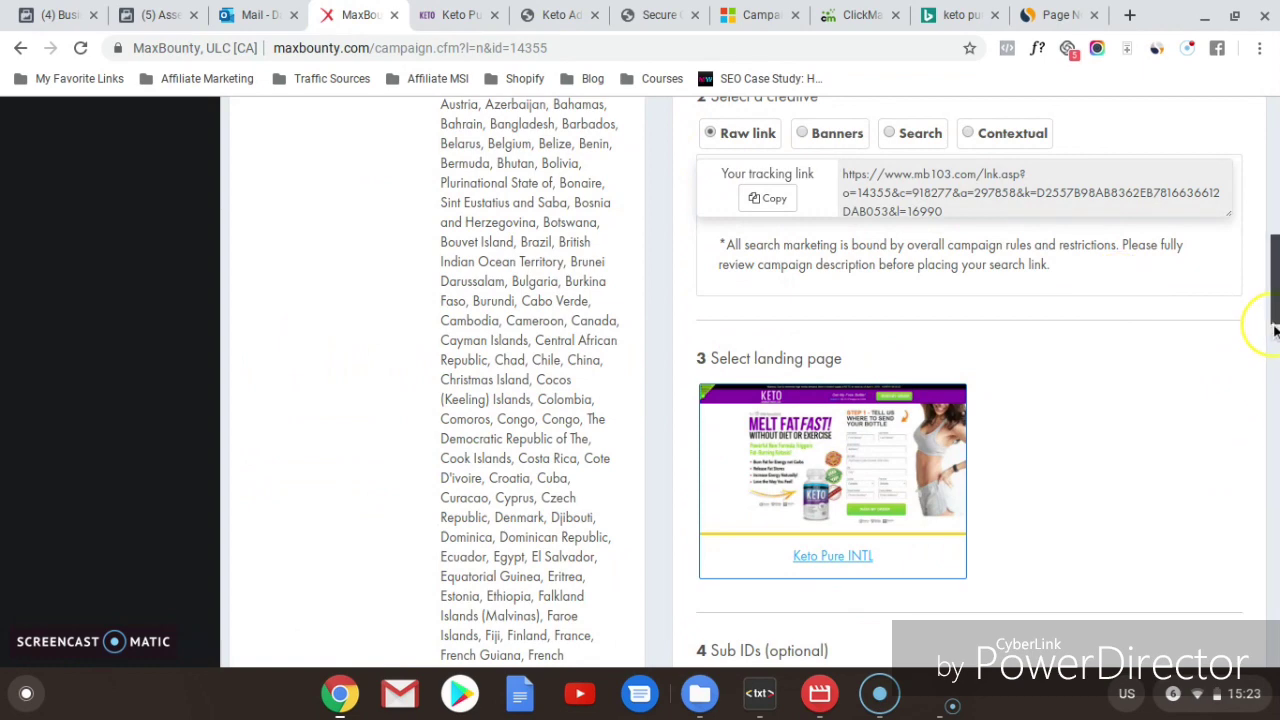
pyautogui.moveTo(1276, 300); pyautogui.dragTo(1276, 205)
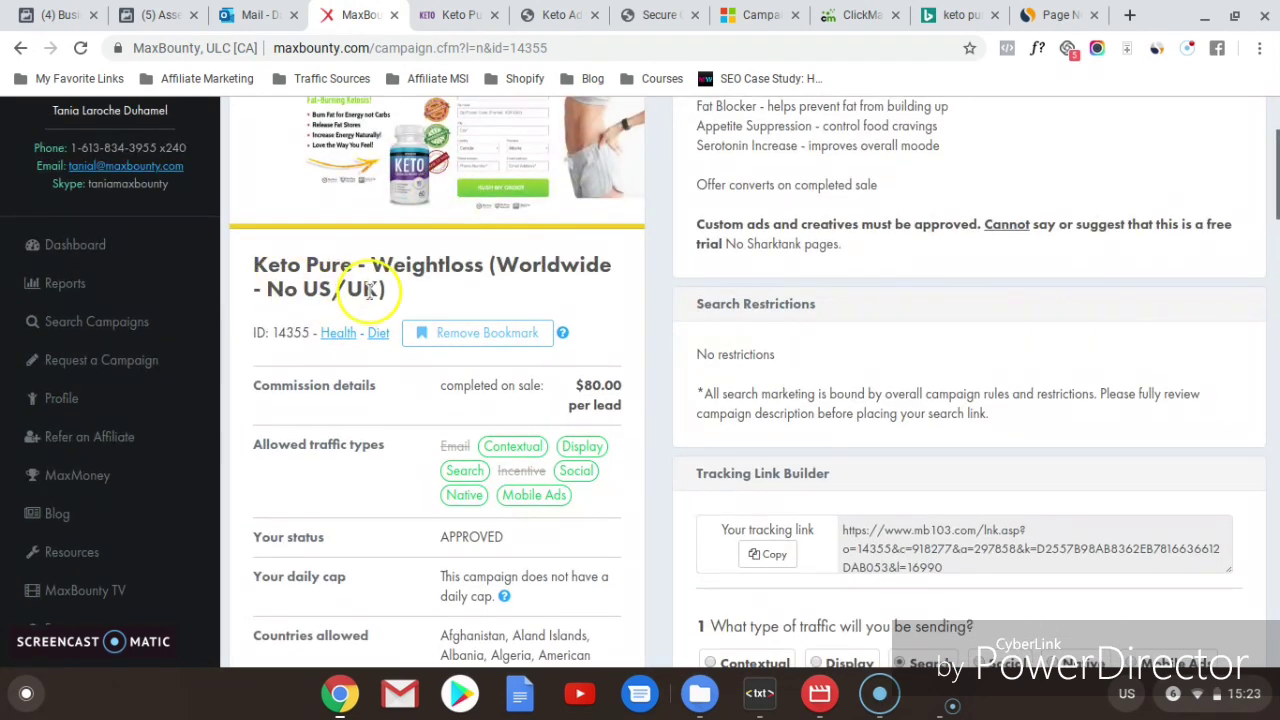
pyautogui.click(455, 14)
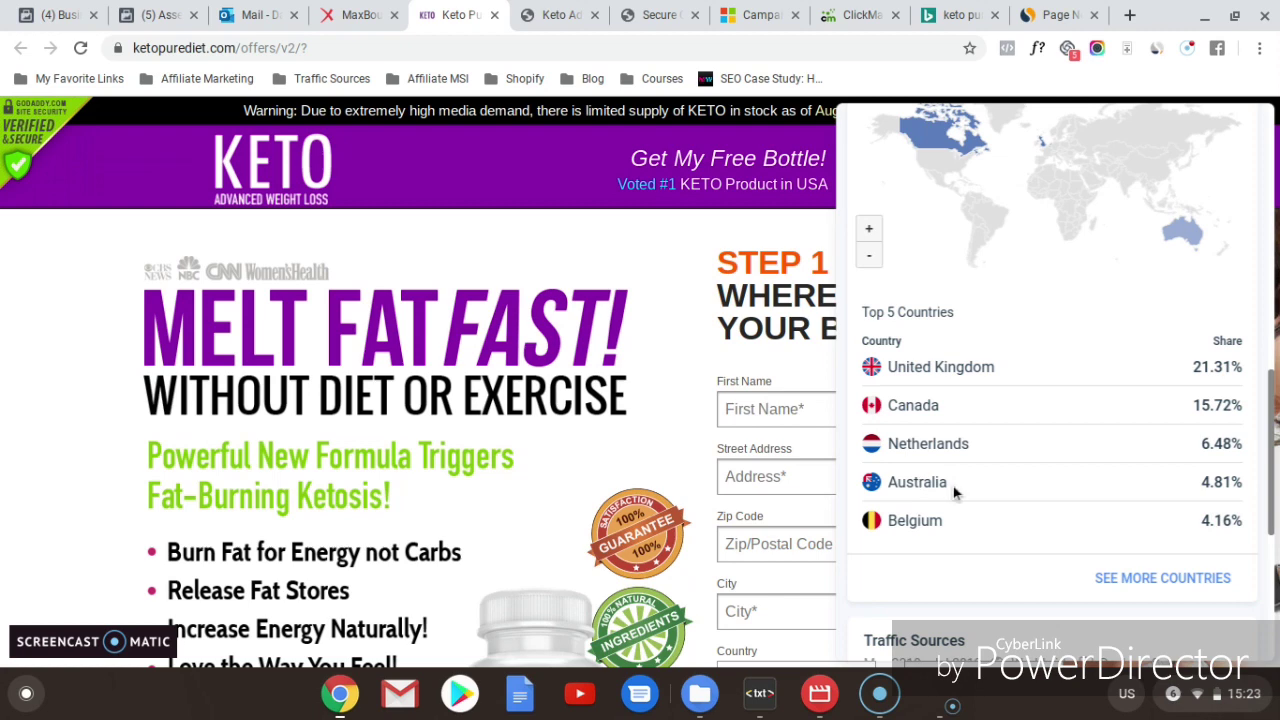
# Step: Return to the Microsoft Advertising campaign settings, choose specific locations and target Canada (country/region)
pyautogui.click(531, 10)
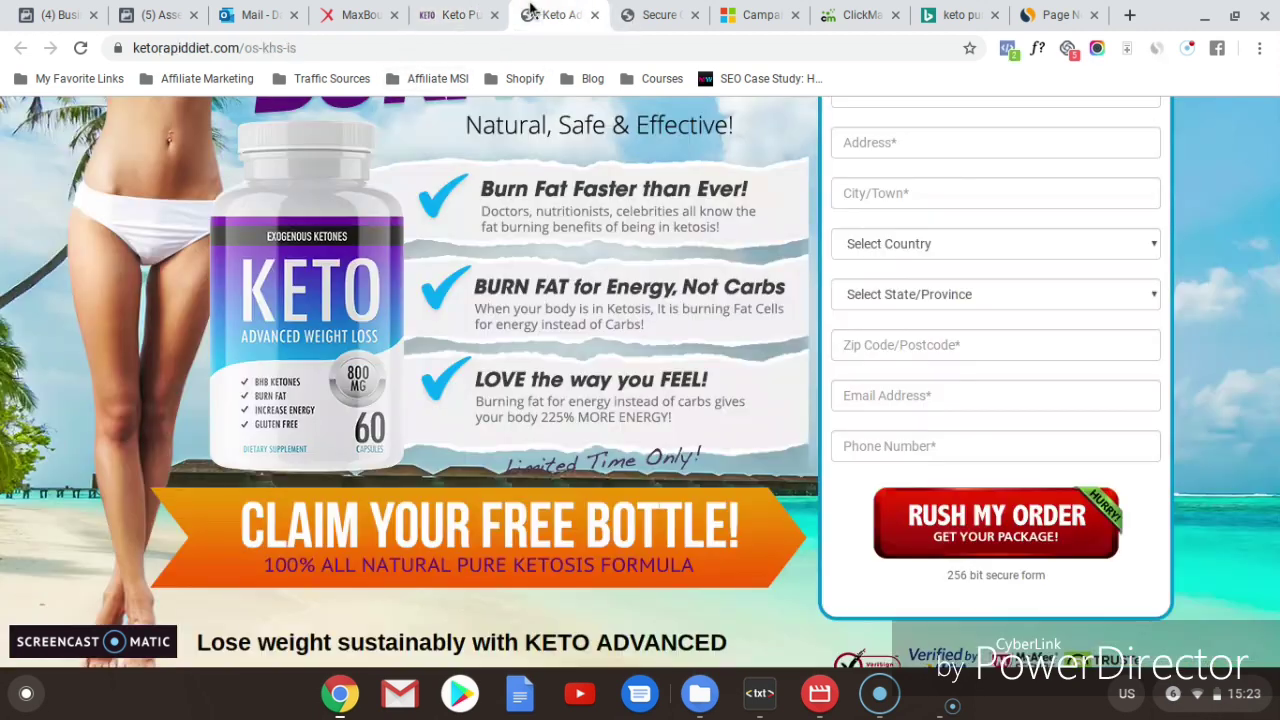
pyautogui.click(760, 16)
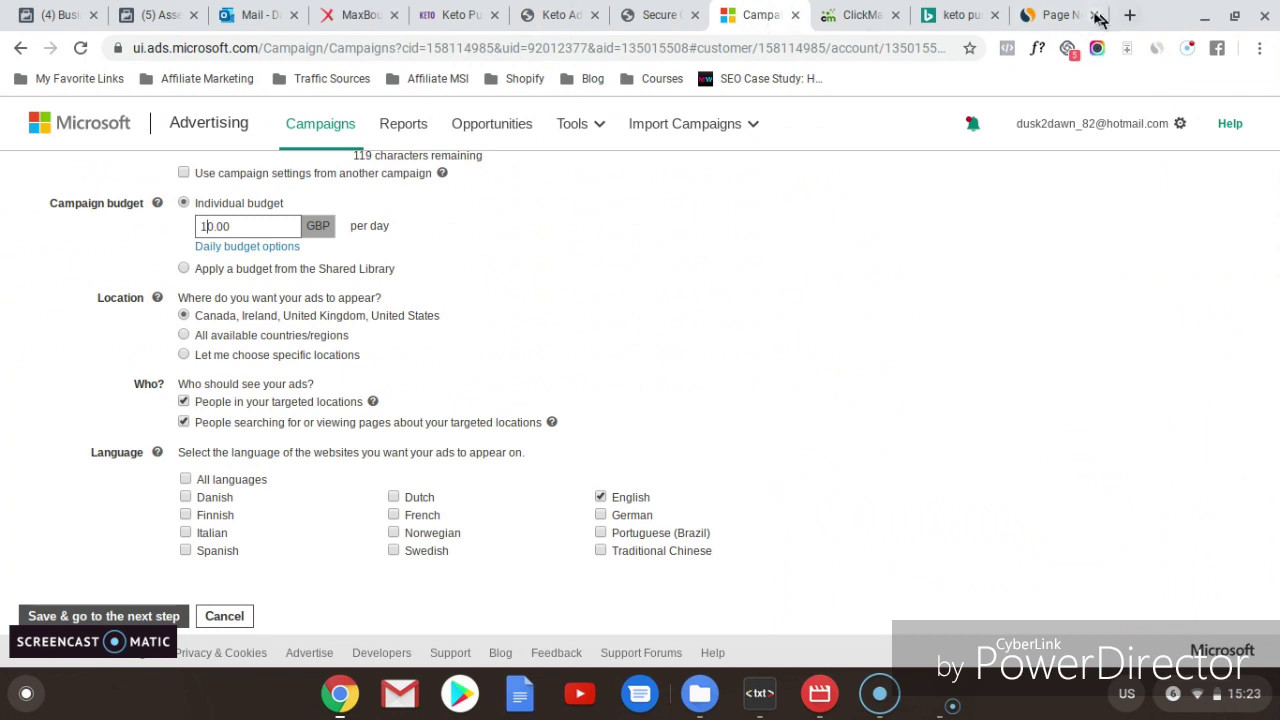
pyautogui.click(1062, 16)
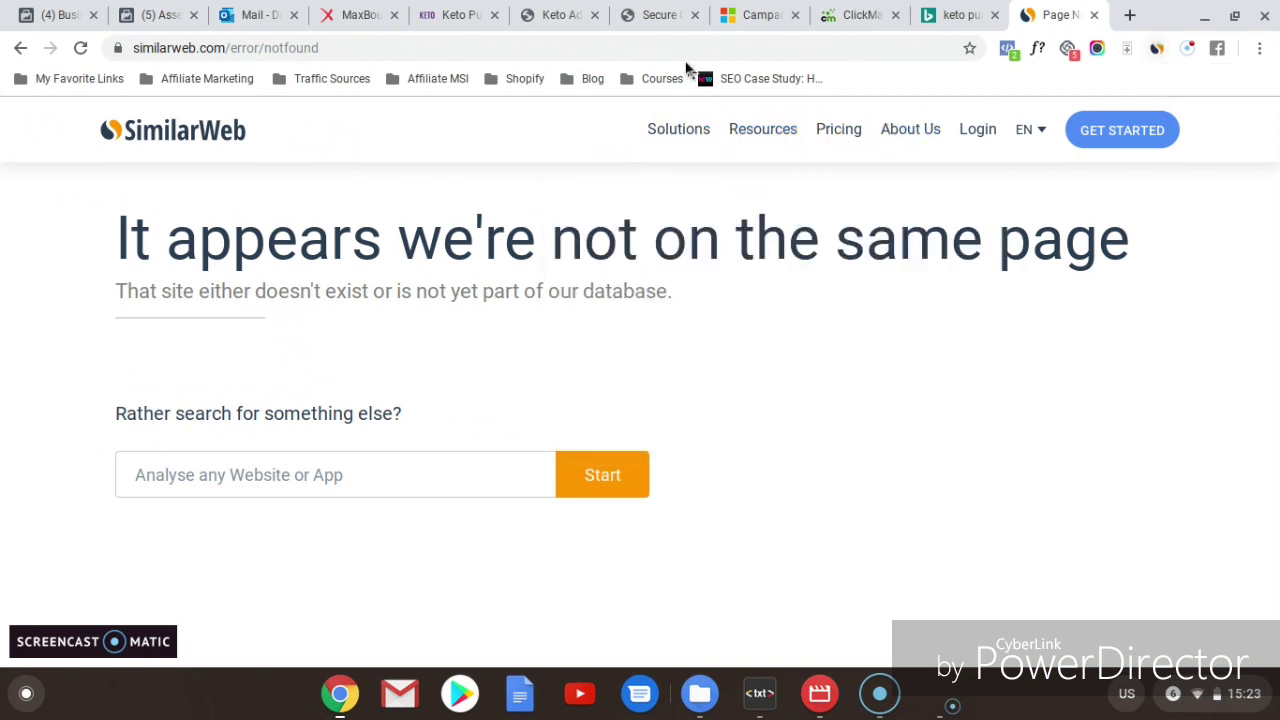
pyautogui.click(748, 22)
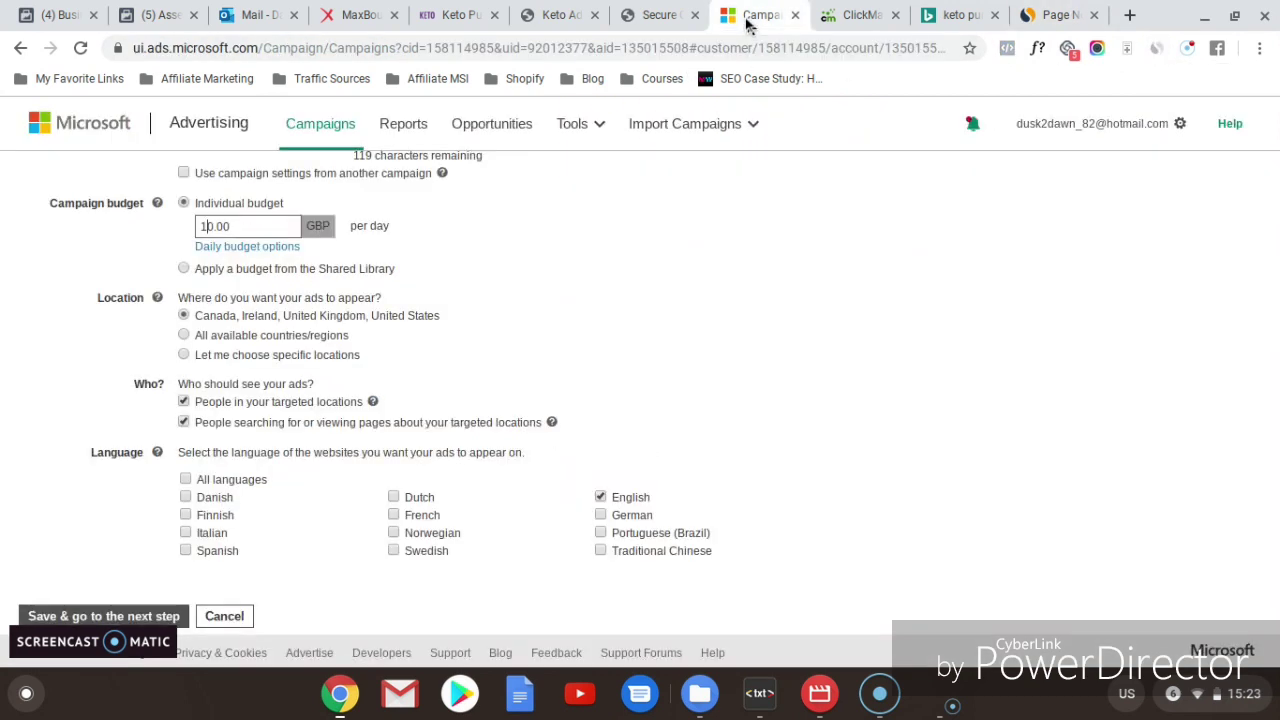
pyautogui.click(183, 356)
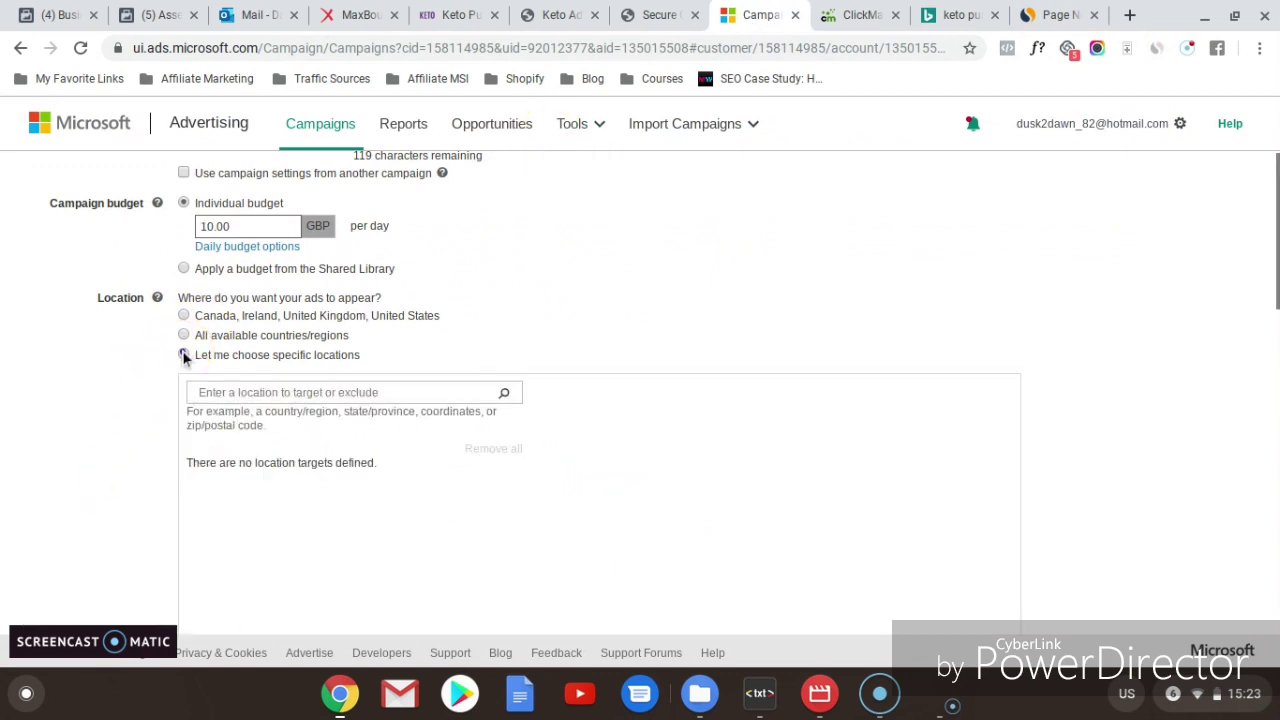
pyautogui.click(216, 393)
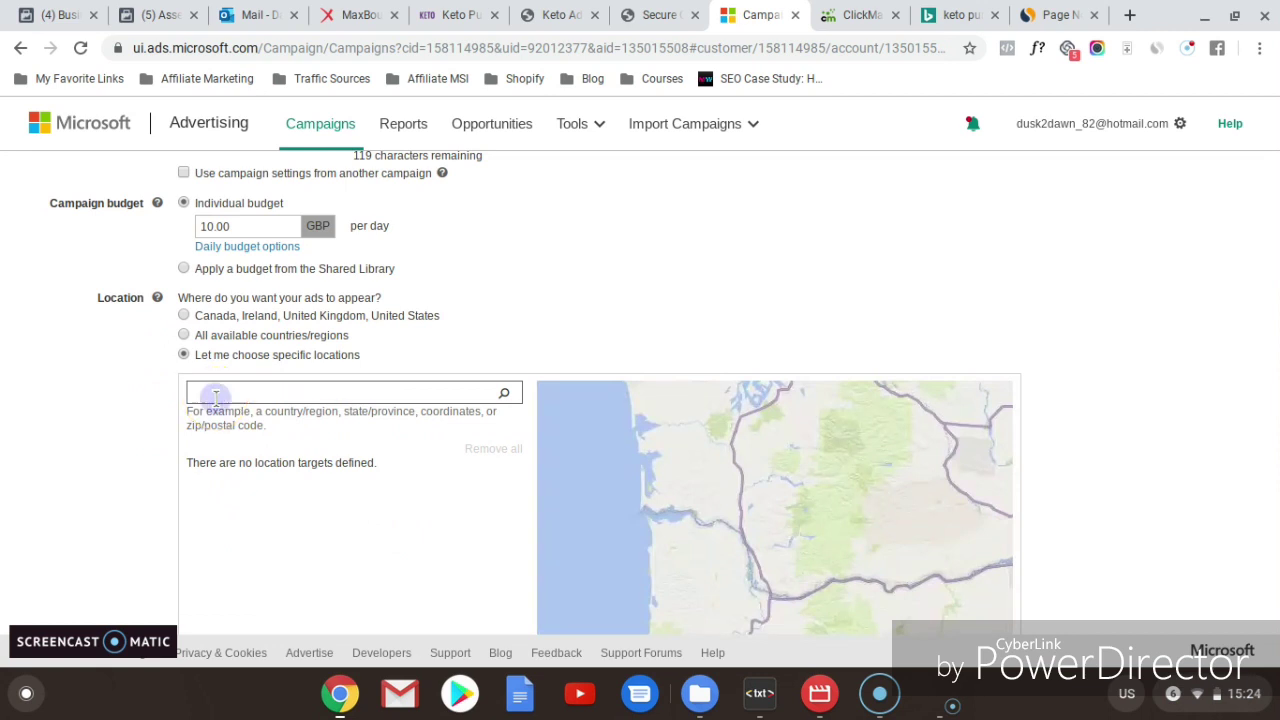
pyautogui.write('canada')
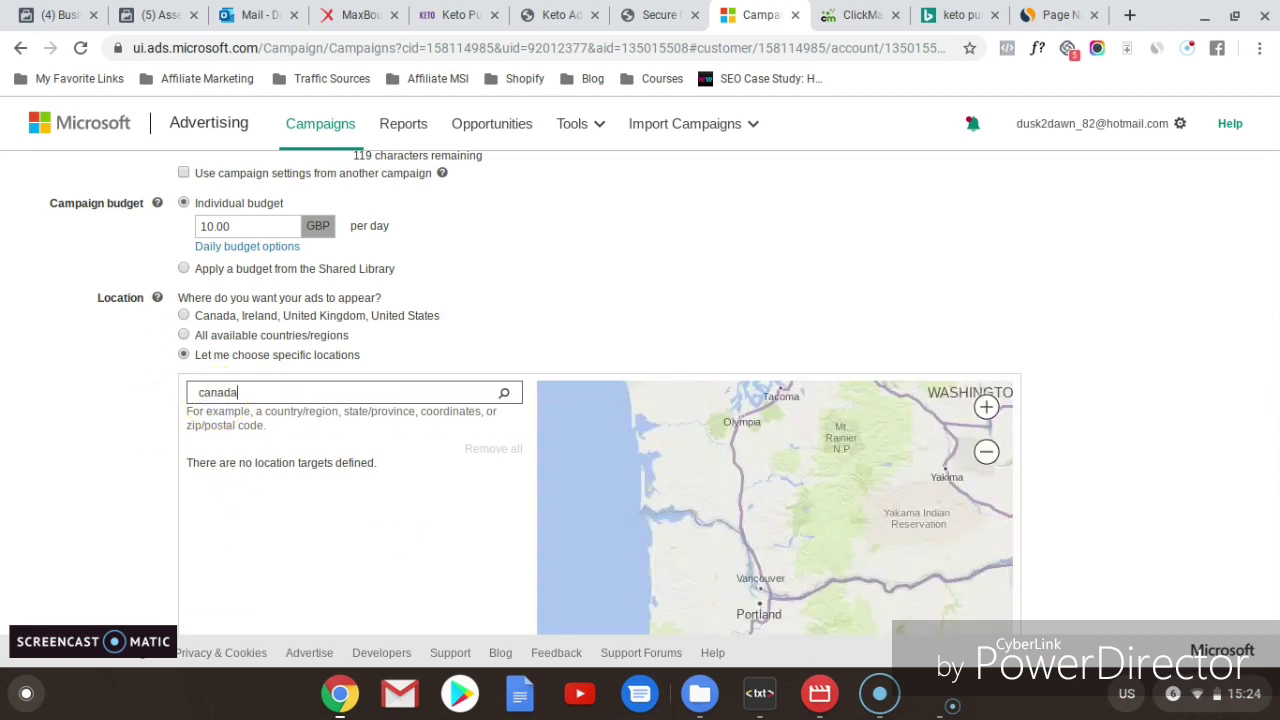
pyautogui.click(504, 395)
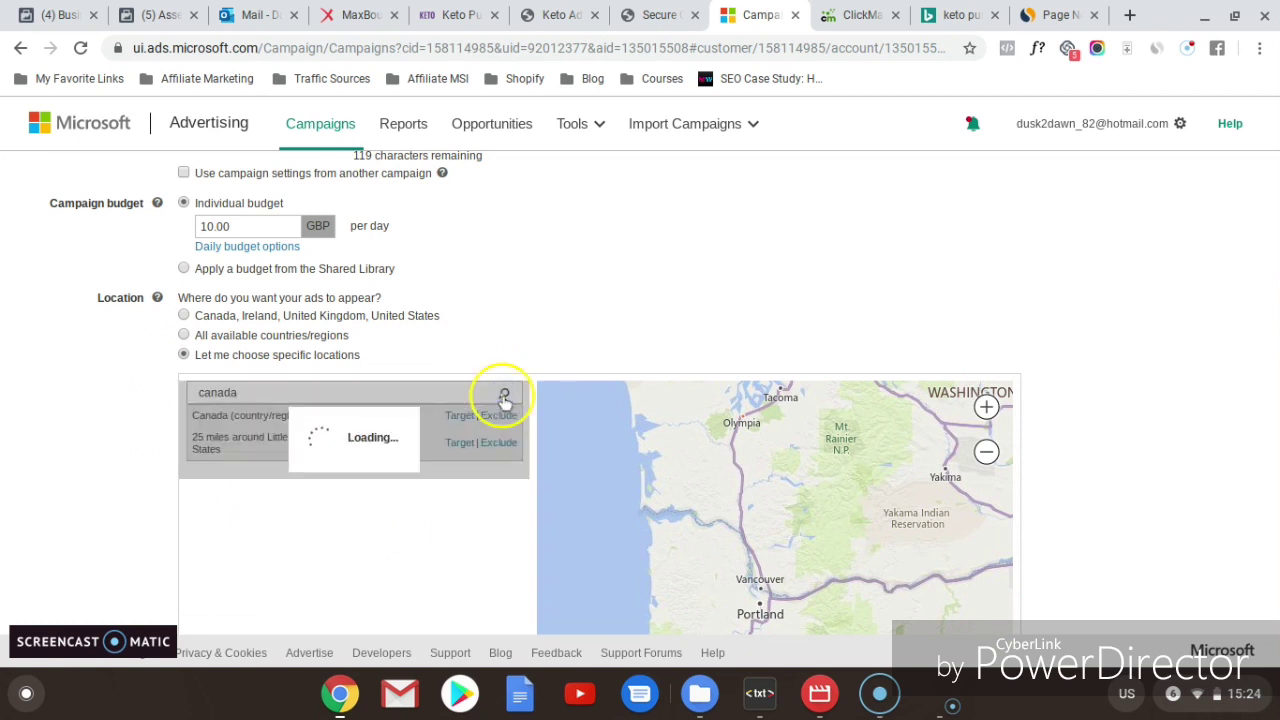
pyautogui.click(459, 418)
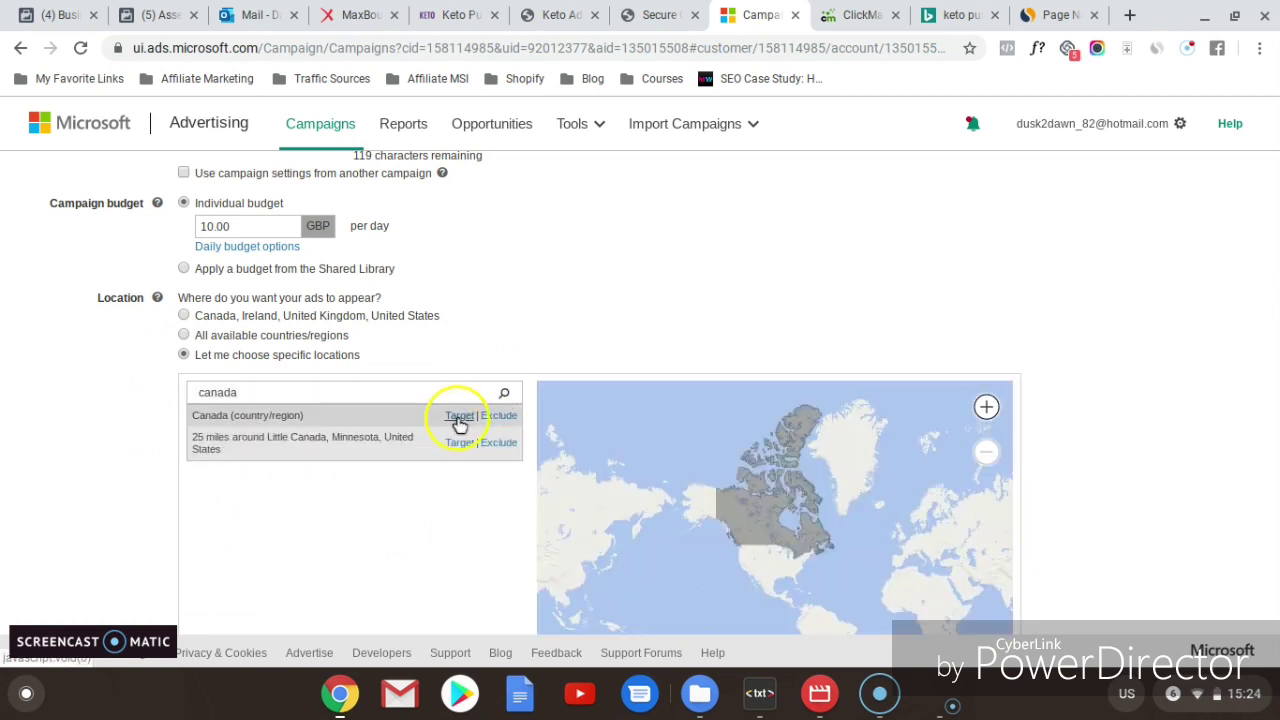
# Step: Search for "australia" in the campaign's locations and target Australia (country/region)
pyautogui.click(264, 393)
pyautogui.write('australia')
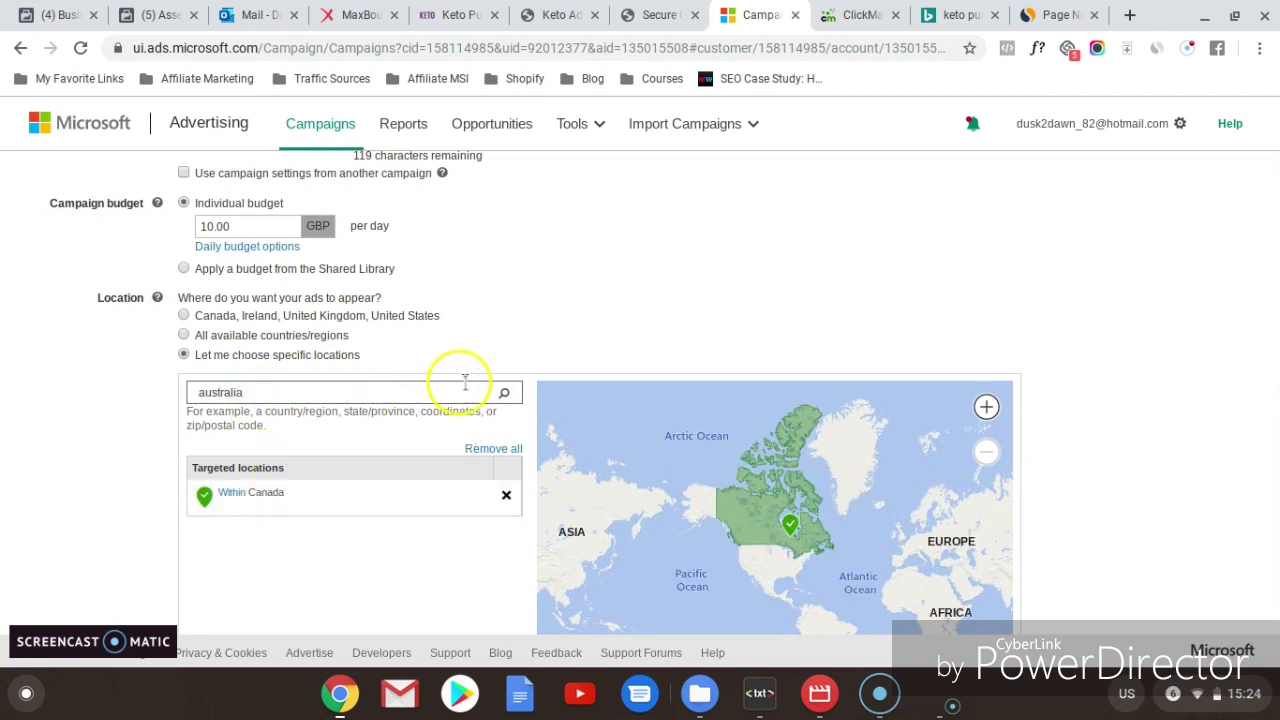
pyautogui.click(503, 393)
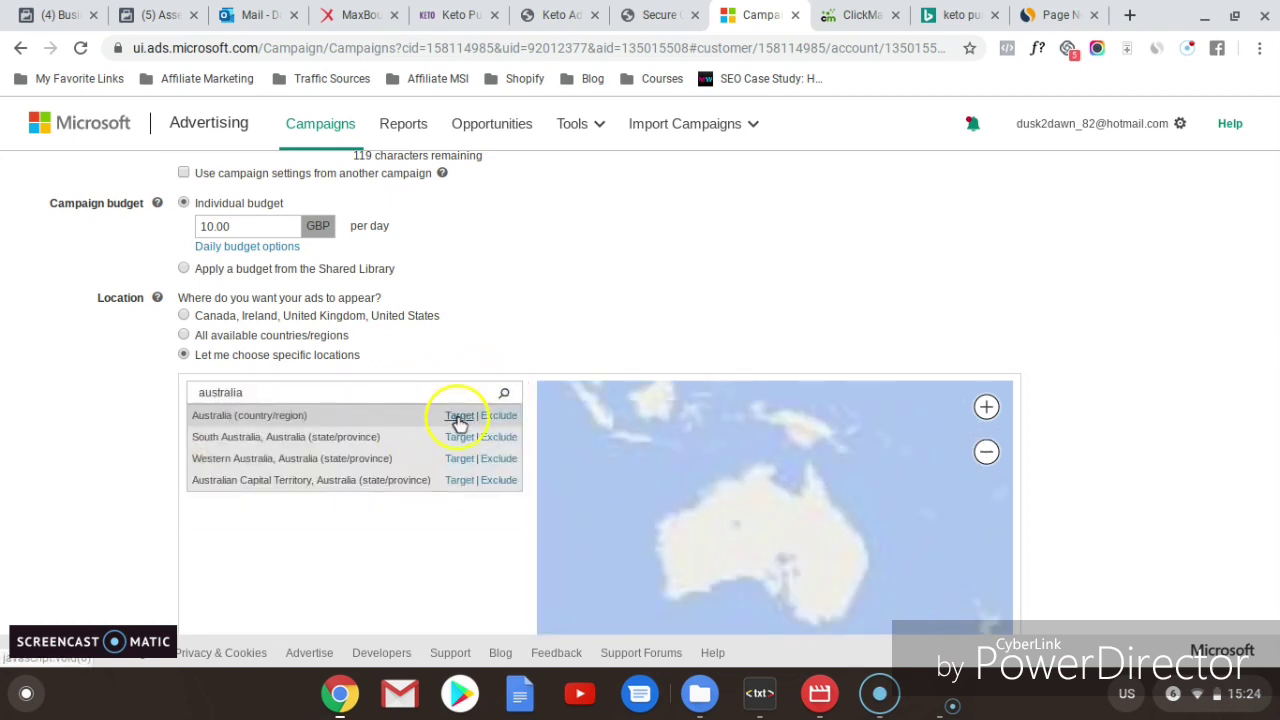
pyautogui.click(458, 415)
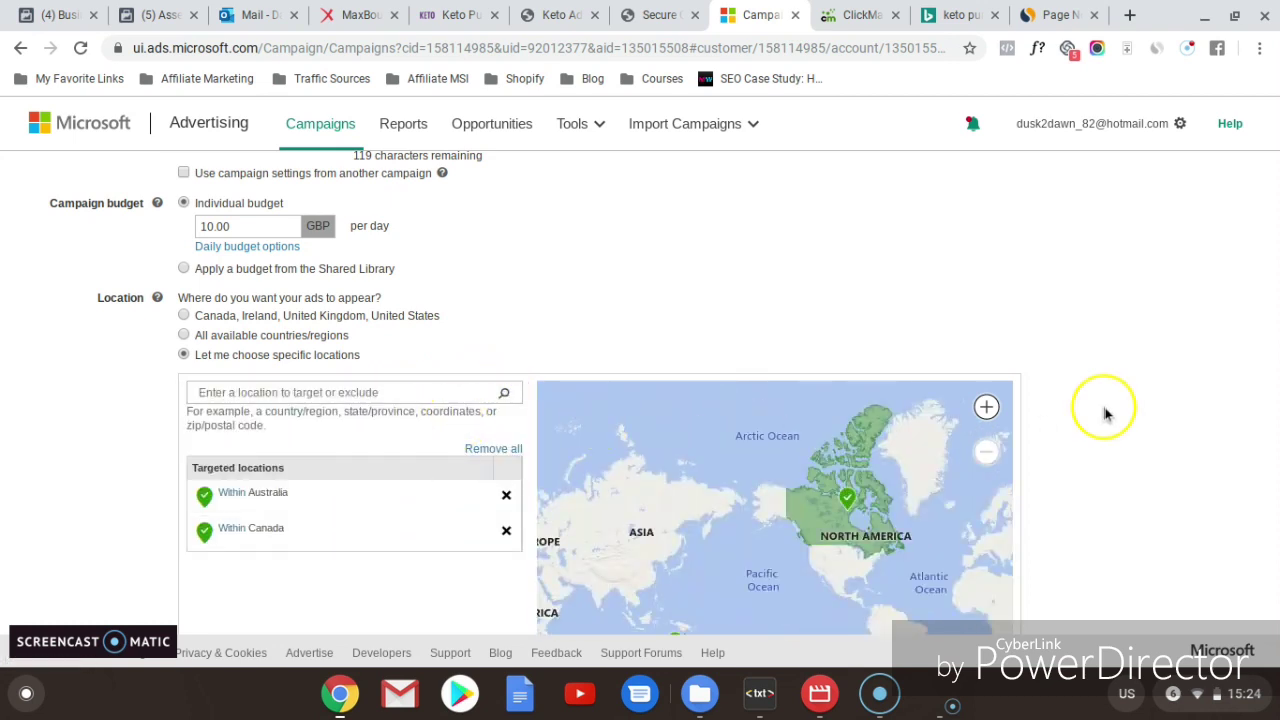
# Step: Stop showing ads to people searching for or viewing pages about the targeted locations, and save to proceed to ad groups and keywords
pyautogui.moveTo(1275, 295); pyautogui.dragTo(1275, 470)
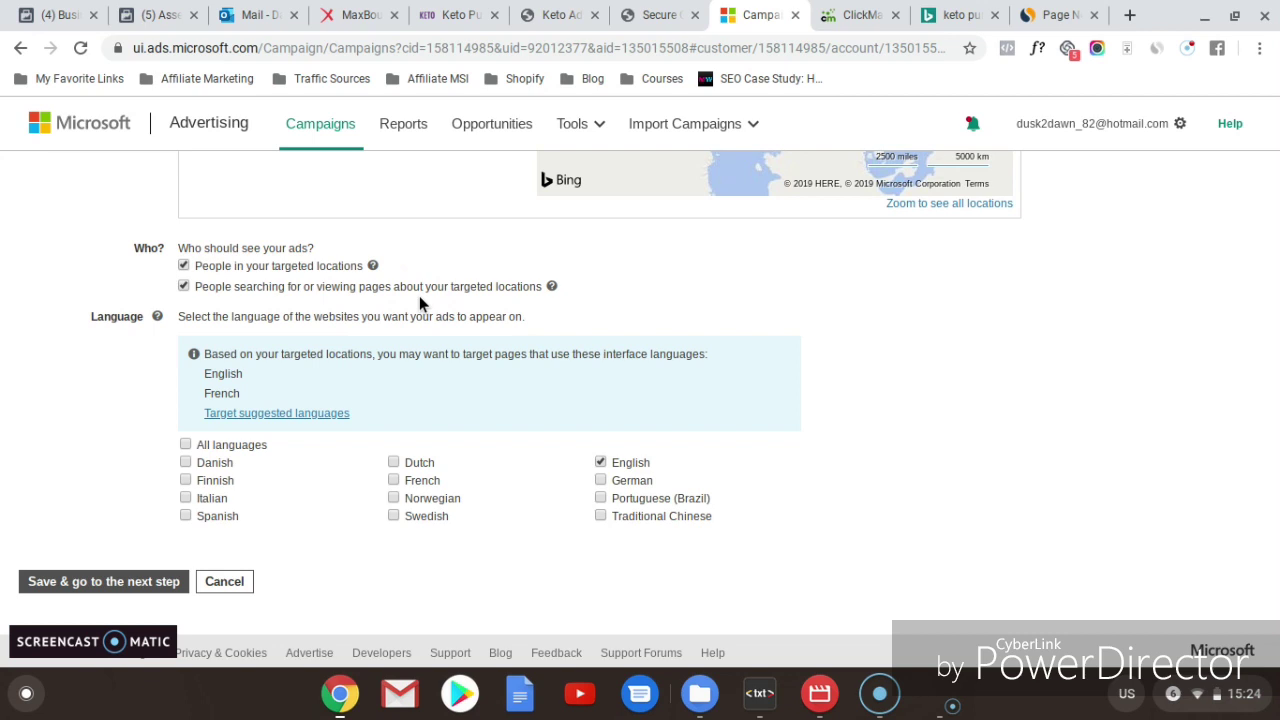
pyautogui.click(184, 287)
pyautogui.click(110, 582)
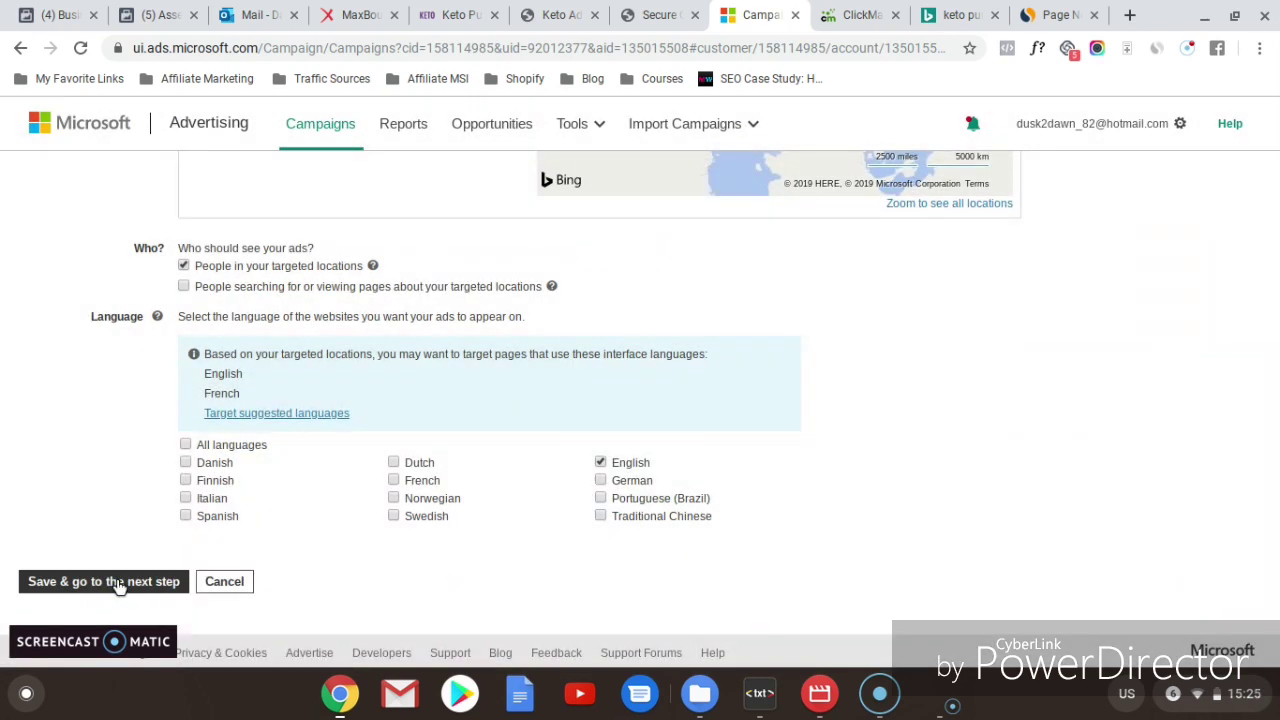
pyautogui.click(103, 350)
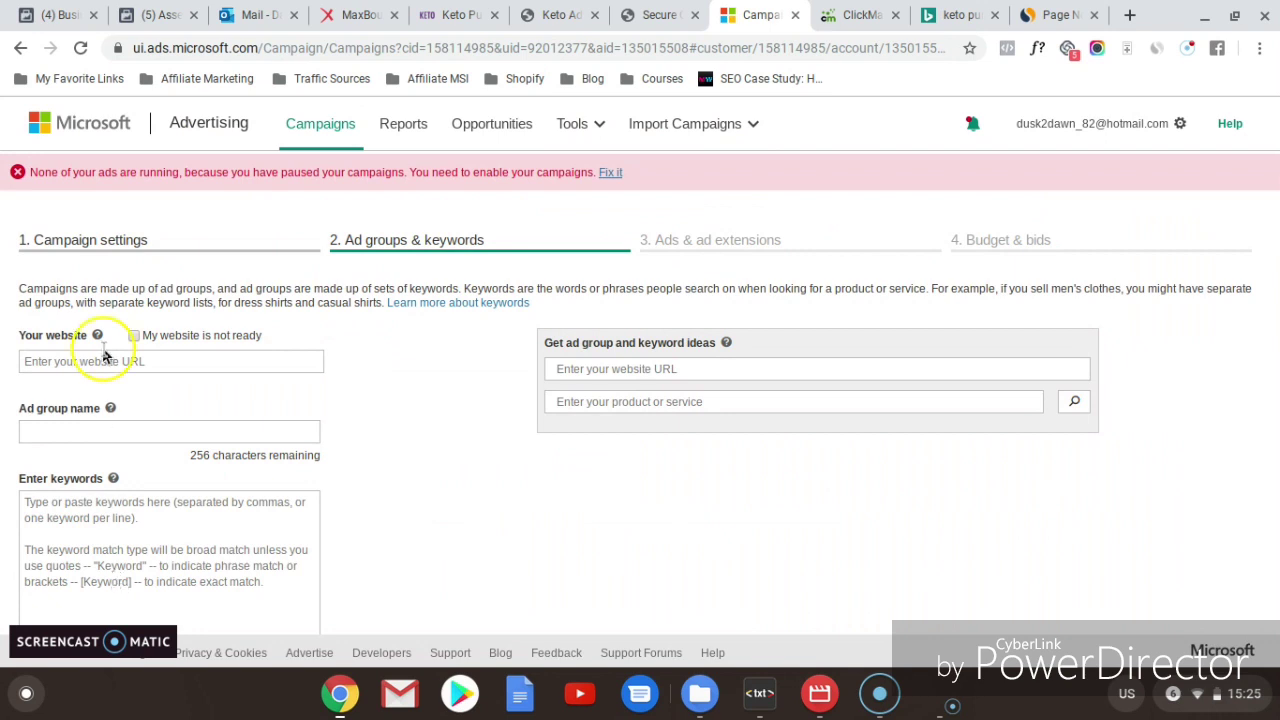
pyautogui.click(102, 258)
pyautogui.click(405, 292)
pyautogui.click(405, 268)
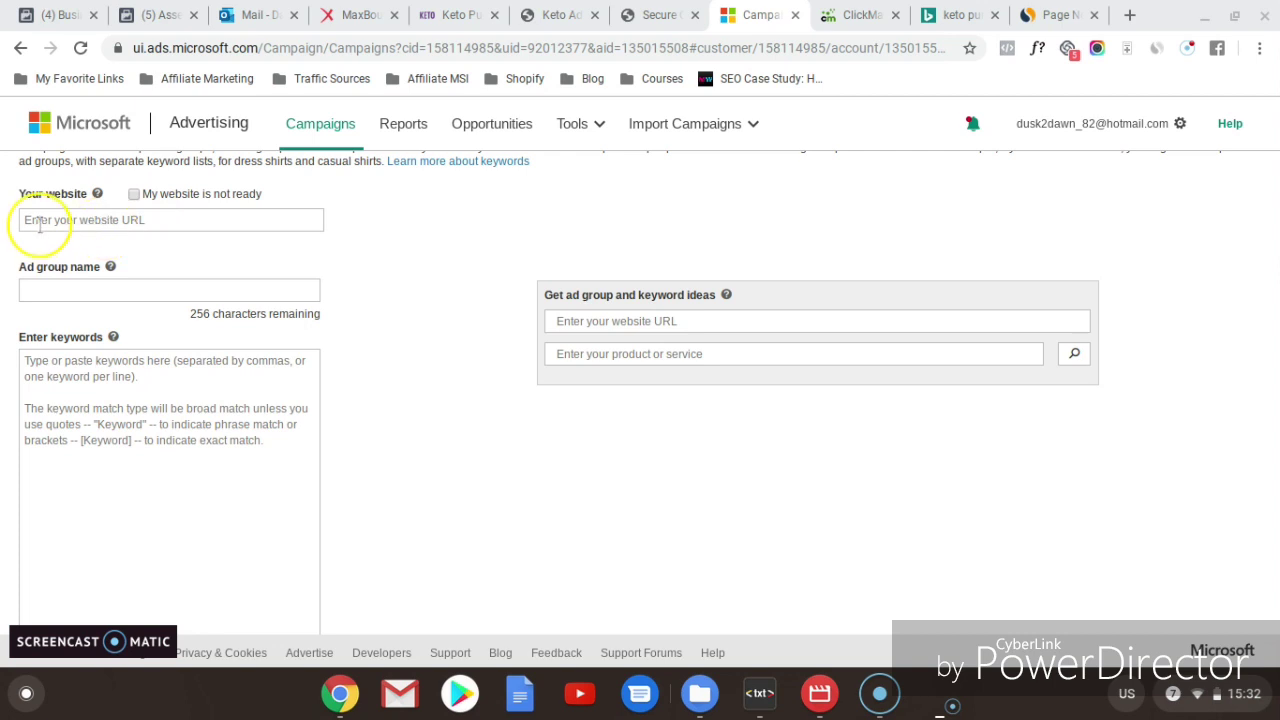
pyautogui.click(447, 15)
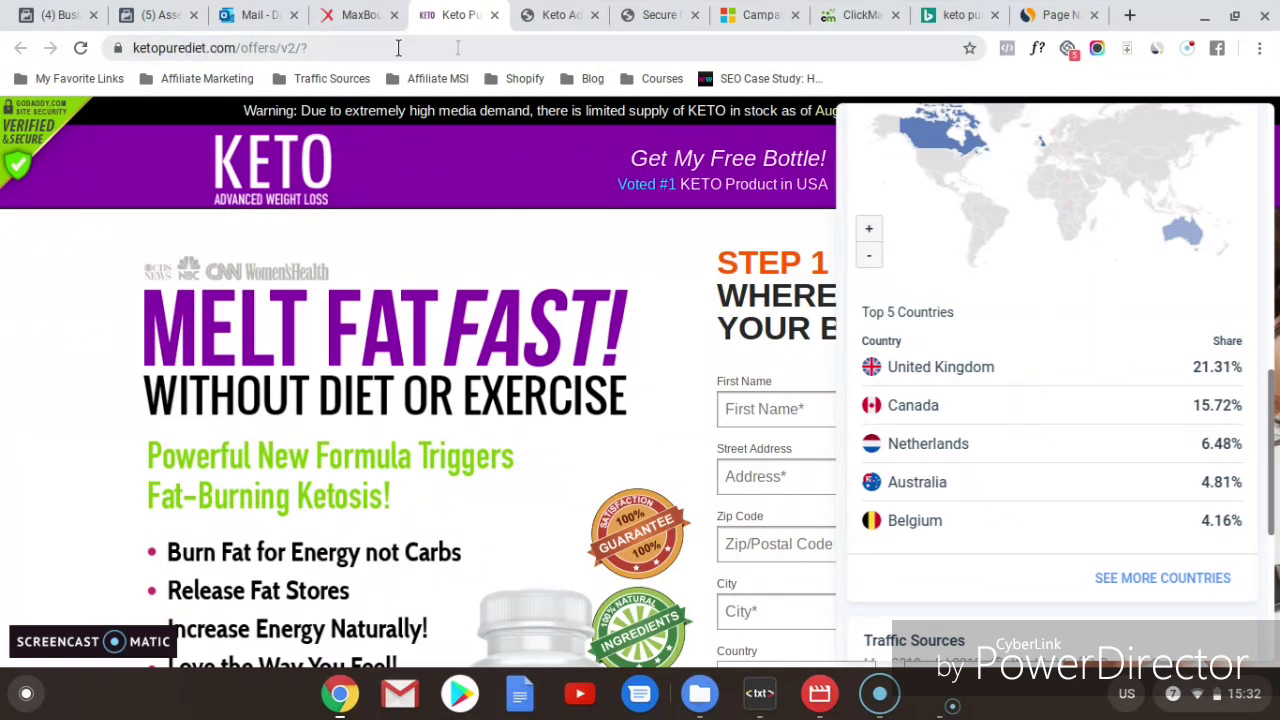
pyautogui.click(760, 15)
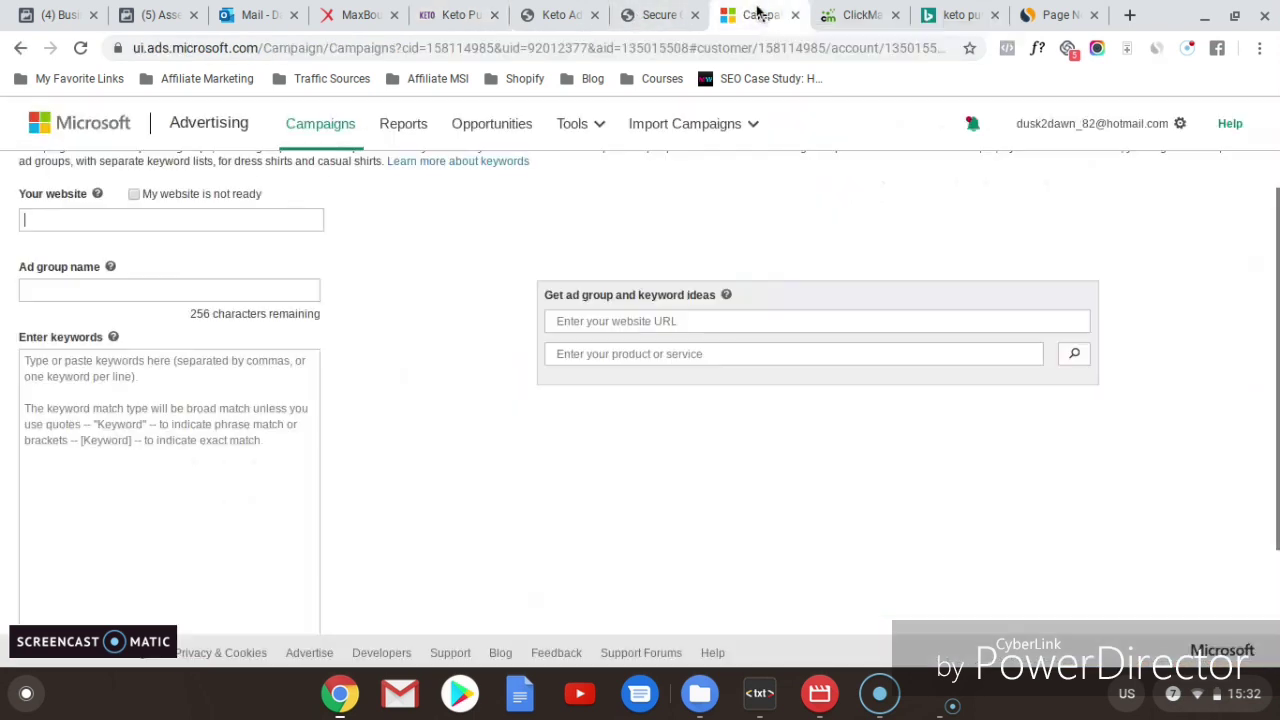
pyautogui.click(63, 220)
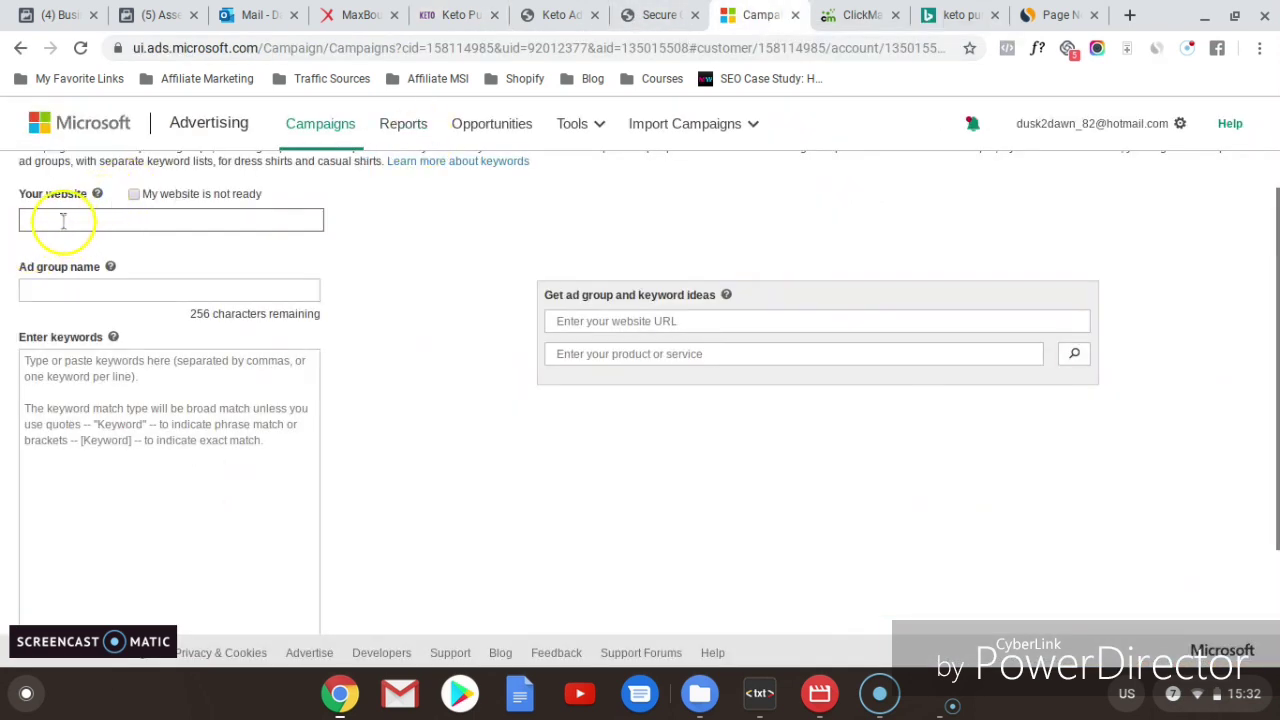
# Step: Name the ad group "Owned & Operated"
pyautogui.click(47, 292)
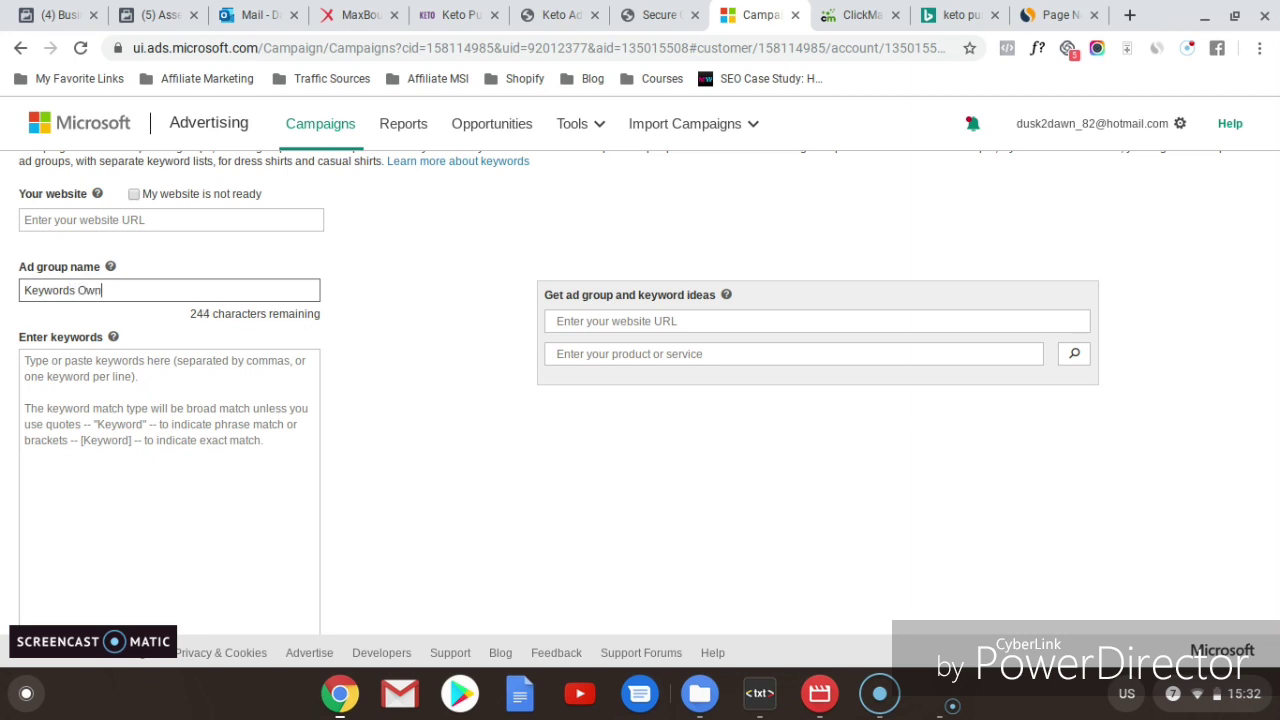
pyautogui.press('BackSpace')
pyautogui.press('BackSpace')
pyautogui.press('BackSpace')
pyautogui.press('BackSpace')
pyautogui.press('BackSpace')
pyautogui.press('BackSpace')
pyautogui.press('BackSpace')
pyautogui.press('BackSpace')
pyautogui.press('BackSpace')
pyautogui.press('BackSpace')
pyautogui.write('Owned & Operated')
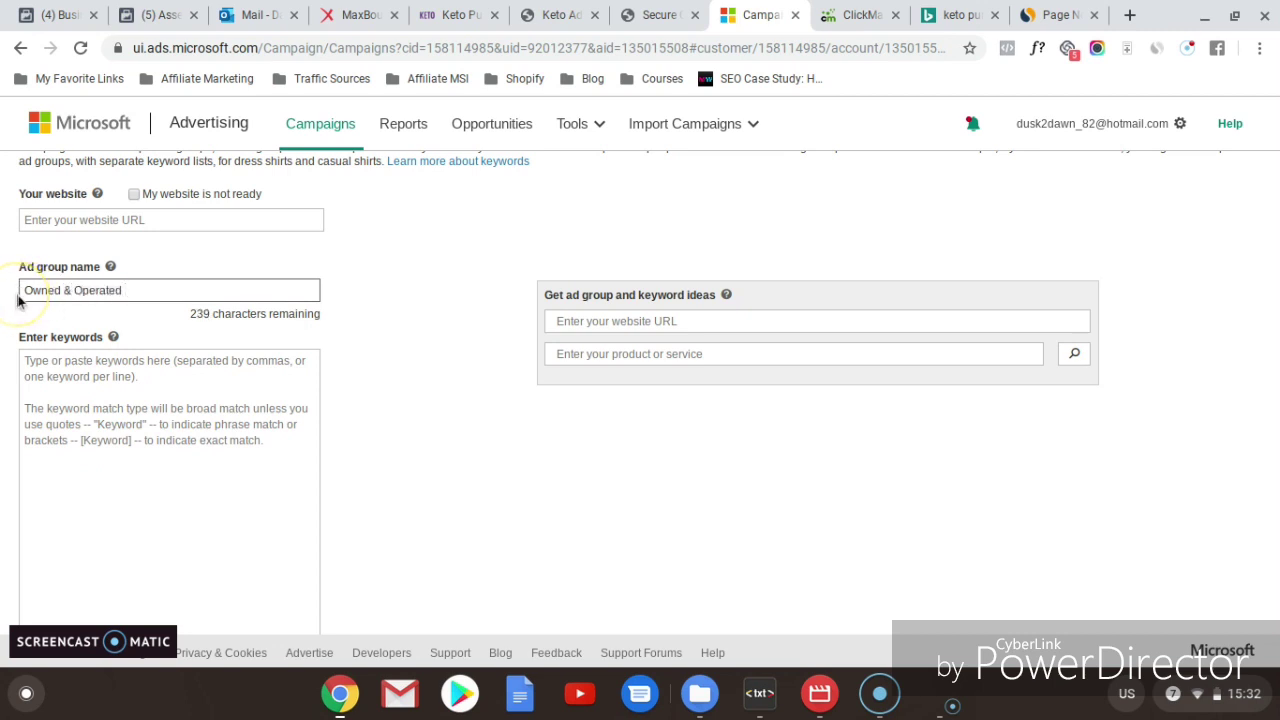
# Step: Copy the ten keto keywords from the text editor notes and paste them into the ad group's keyword list
pyautogui.click(112, 383)
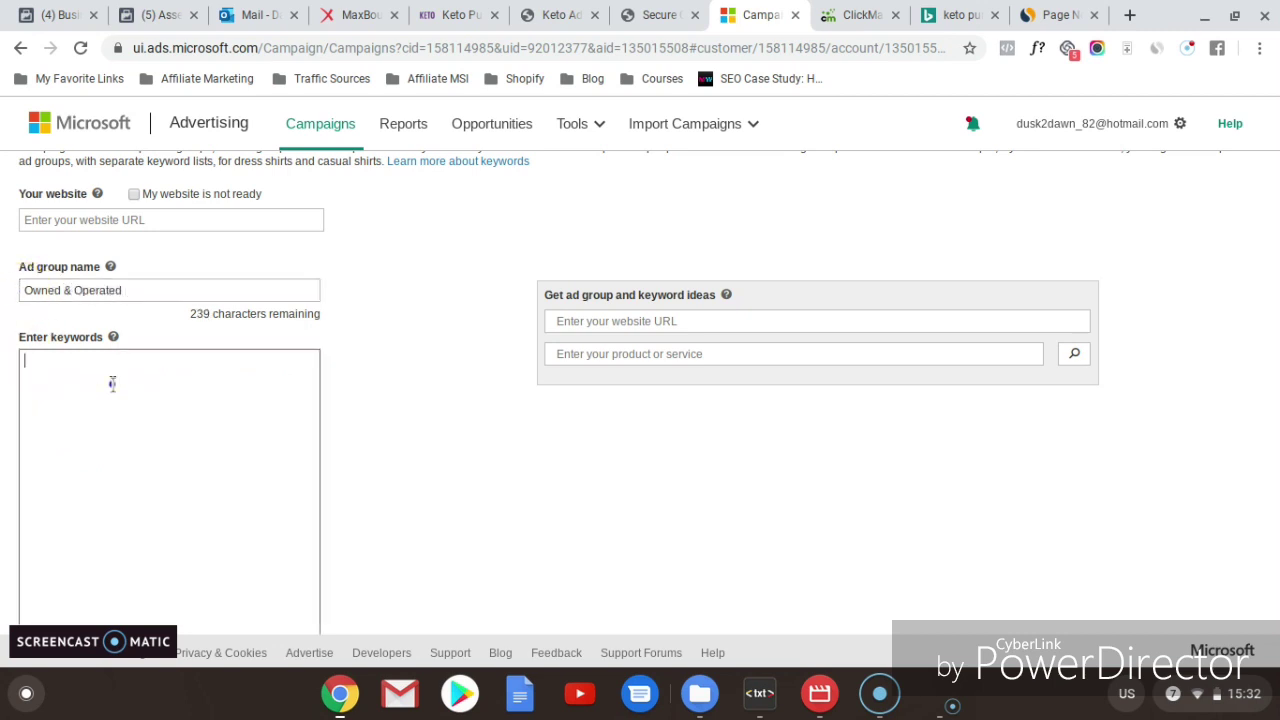
pyautogui.click(762, 698)
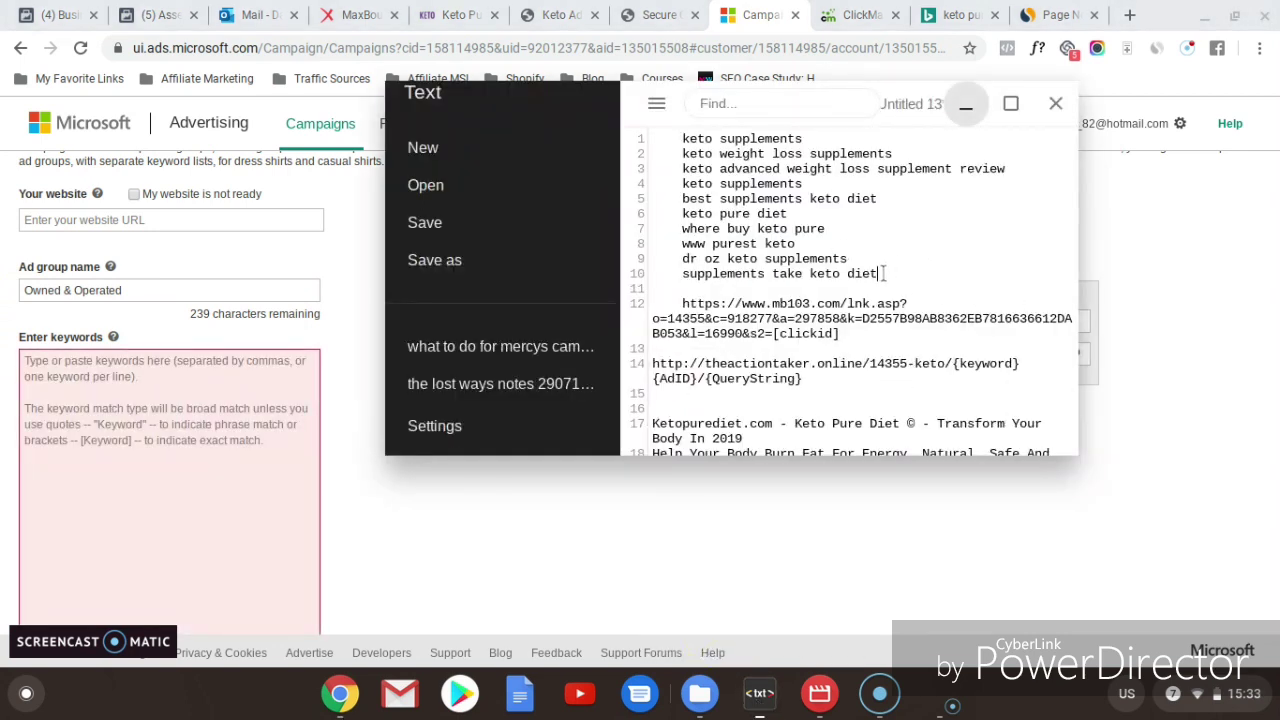
pyautogui.moveTo(883, 273); pyautogui.dragTo(656, 120)
pyautogui.hotkey('ctrl', 'c')
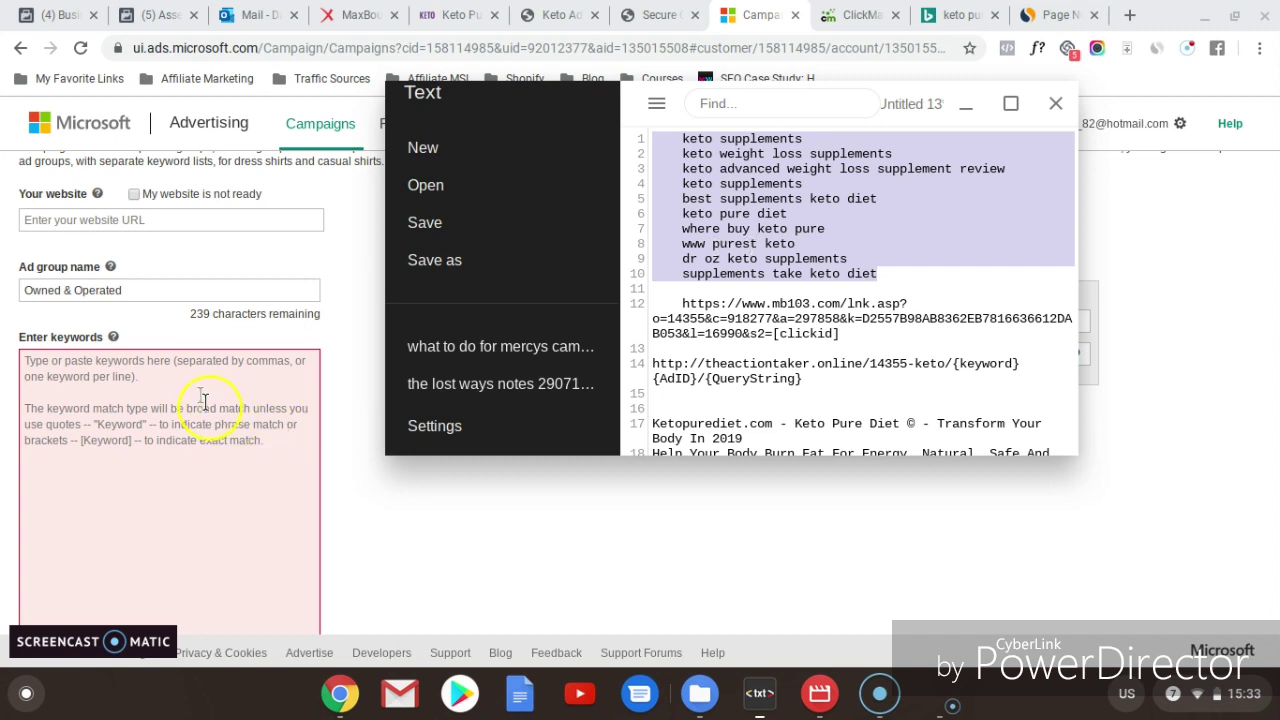
pyautogui.click(186, 369)
pyautogui.hotkey('ctrl', 'v')
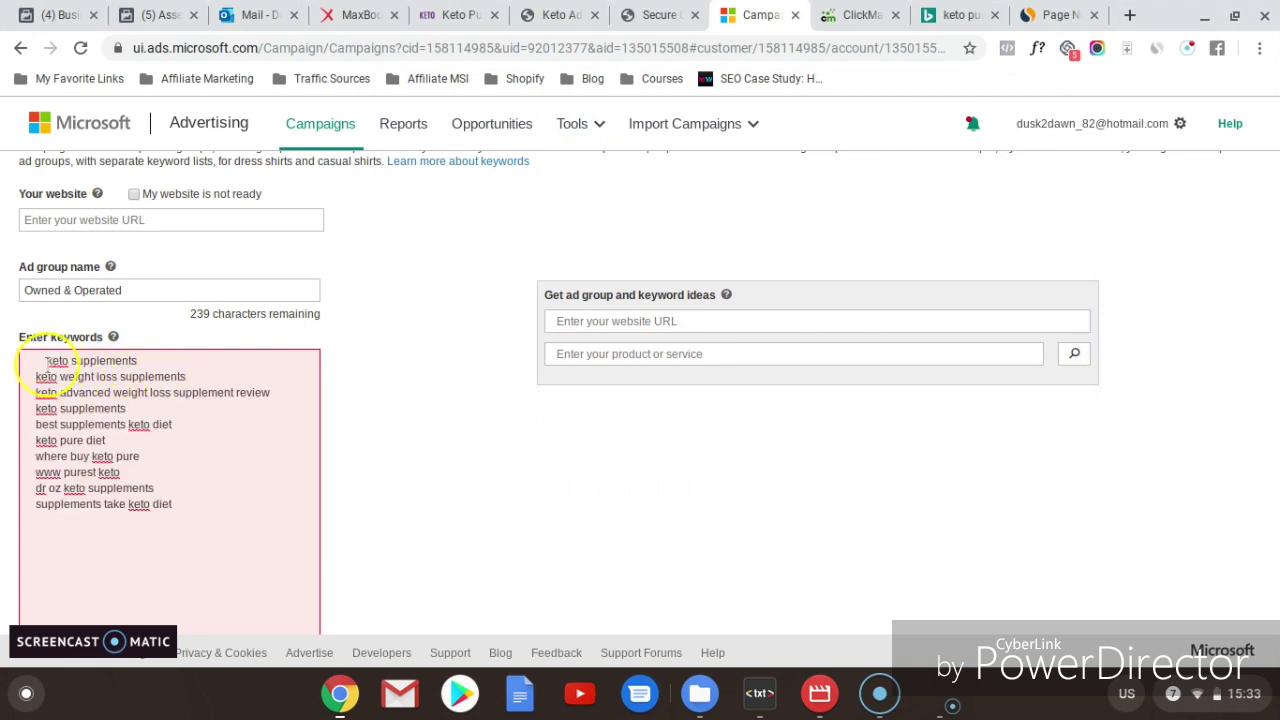
# Step: Remove the leading spaces before the first two keywords, "keto supplements" and "keto weight loss supplements"
pyautogui.click(50, 350)
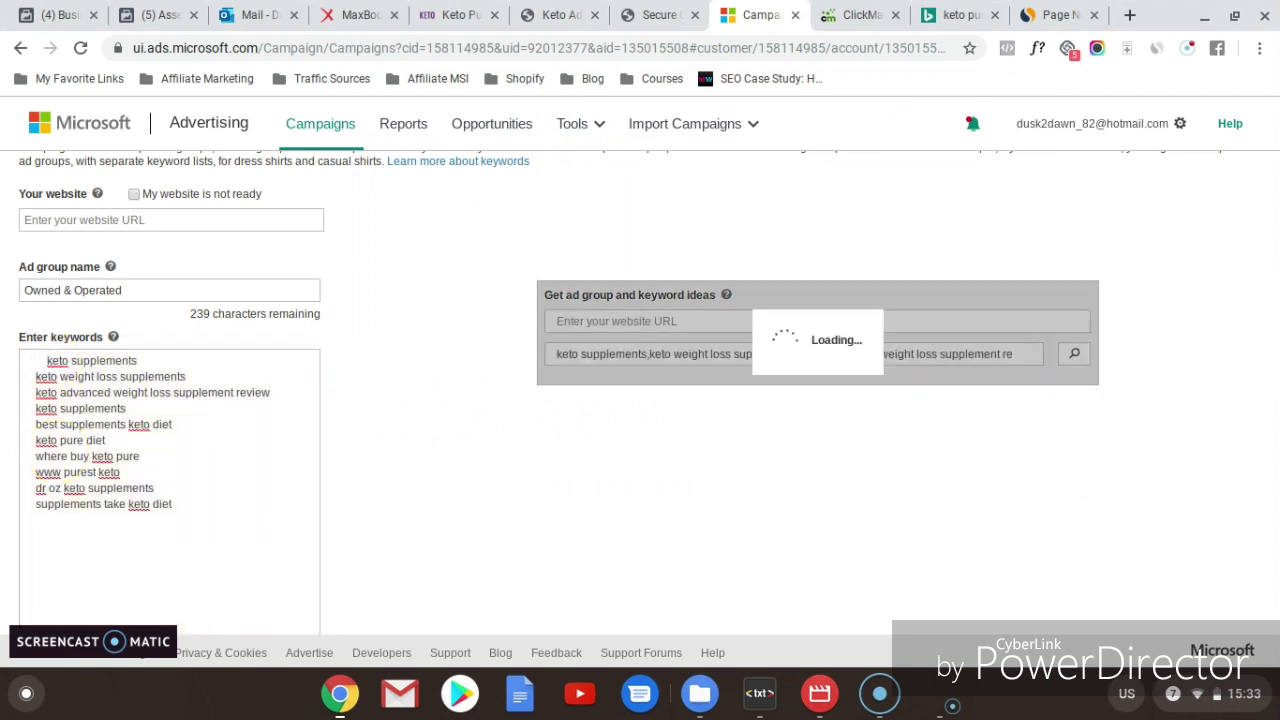
pyautogui.click(47, 360)
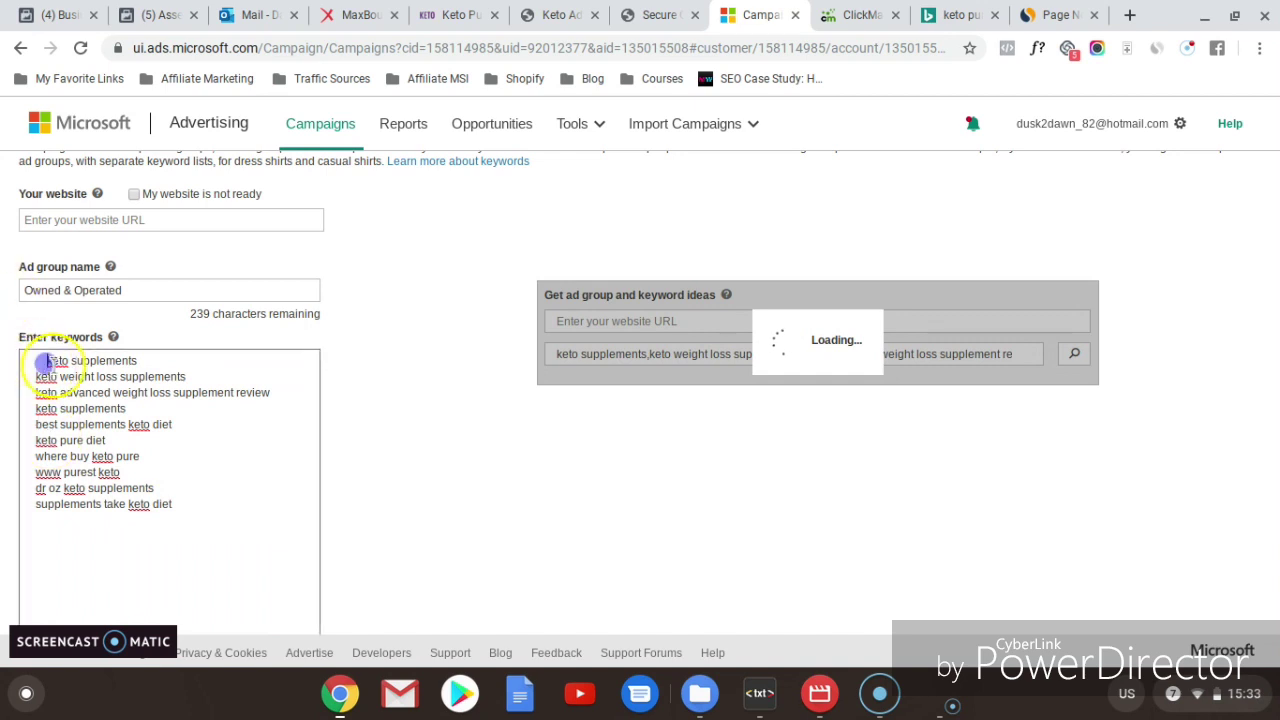
pyautogui.press('BackSpace')
pyautogui.press('BackSpace')
pyautogui.press('BackSpace')
pyautogui.press('BackSpace')
pyautogui.press('BackSpace')
pyautogui.press('BackSpace')
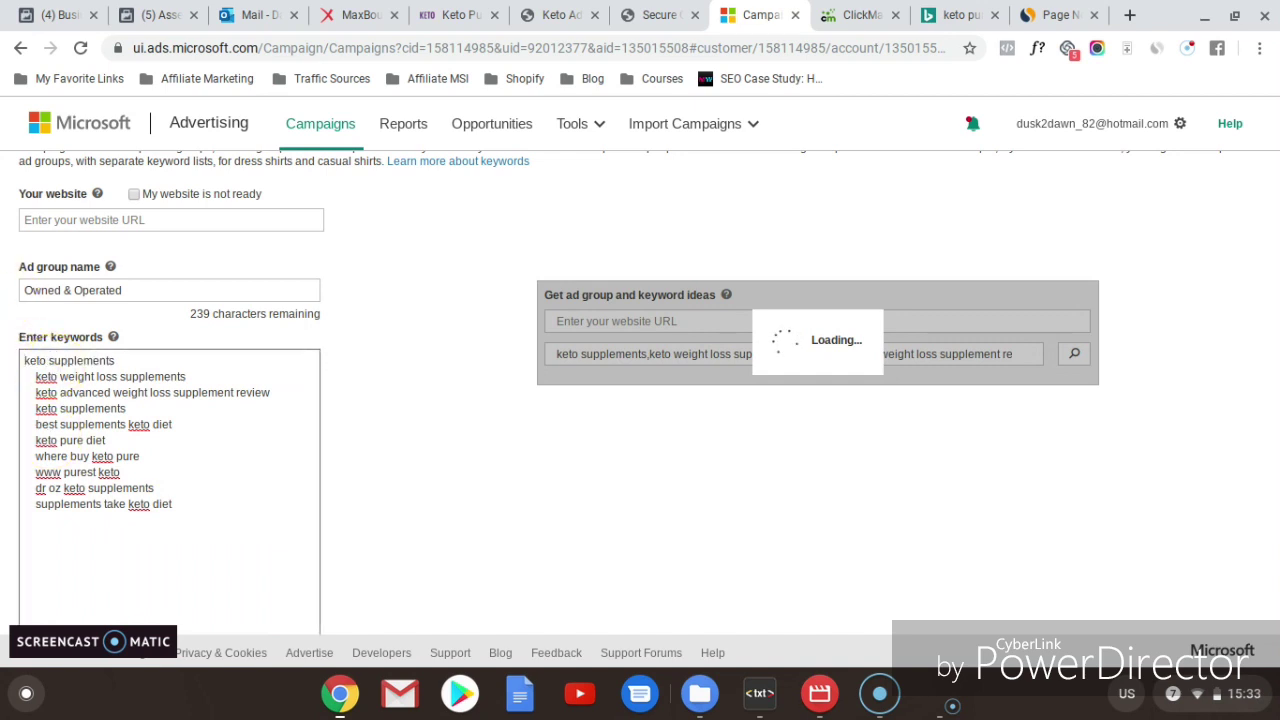
pyautogui.click(36, 376)
pyautogui.press('BackSpace')
pyautogui.press('BackSpace')
pyautogui.press('BackSpace')
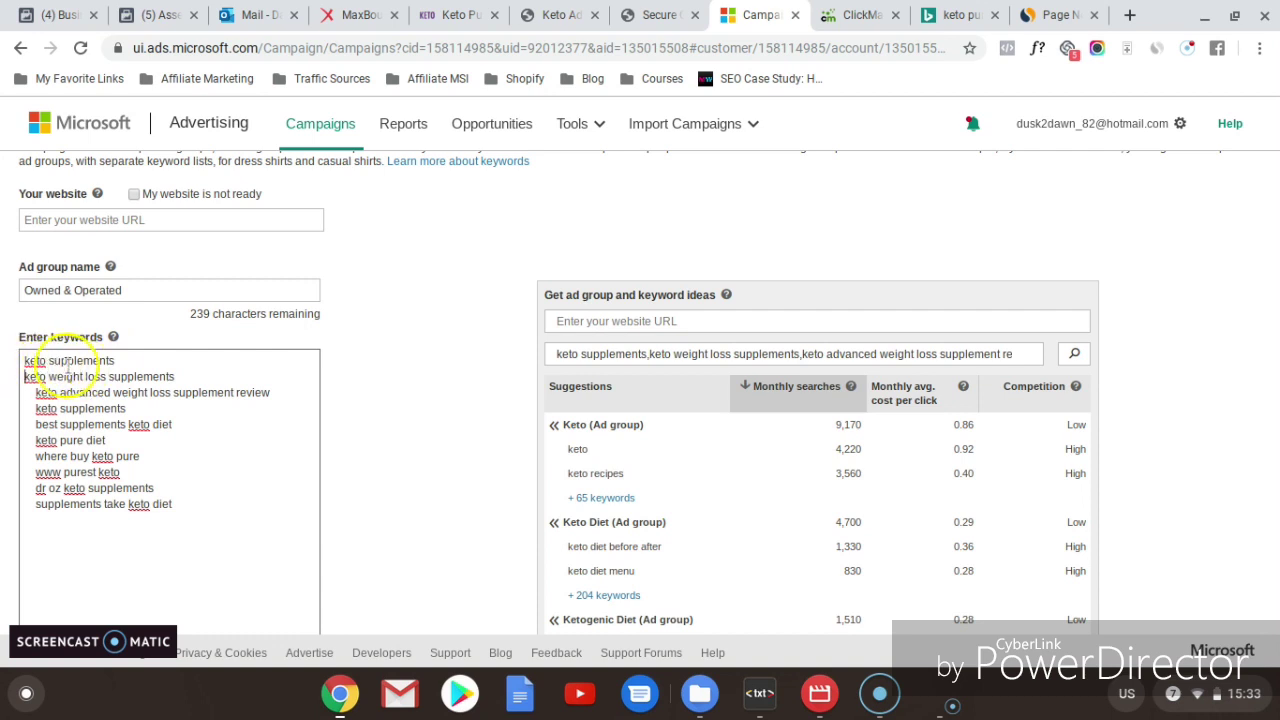
pyautogui.click(48, 367)
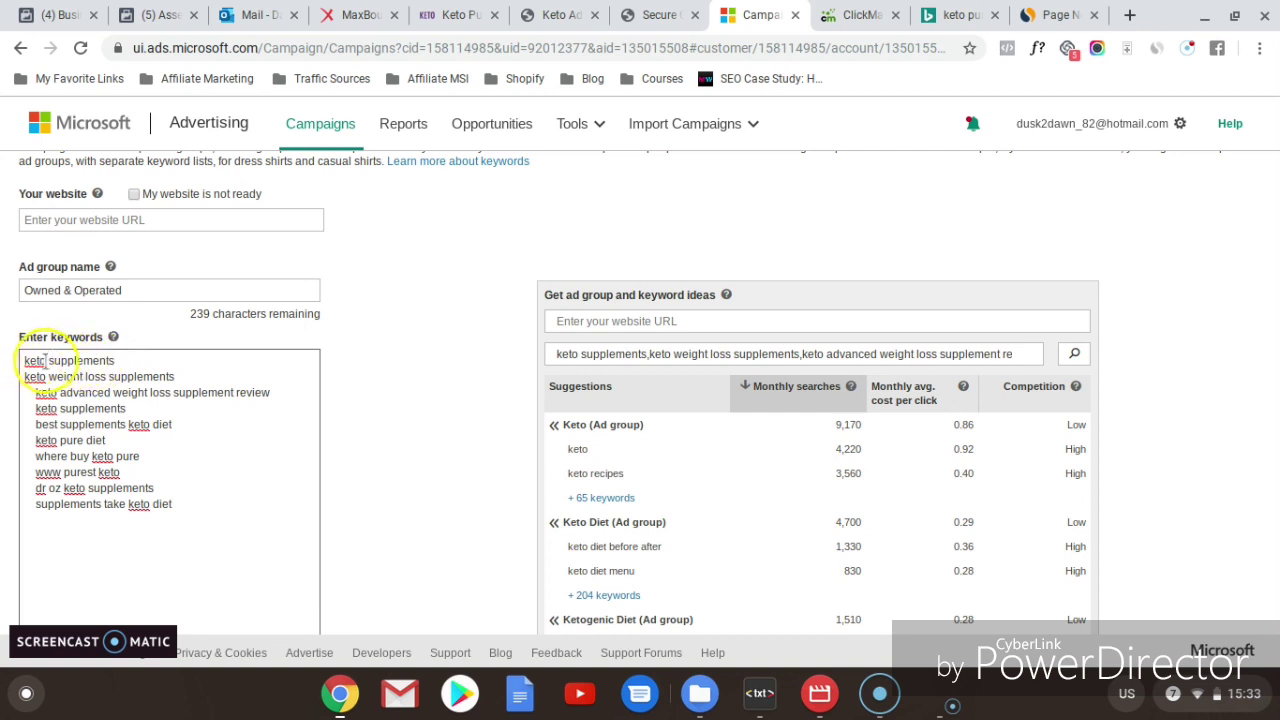
pyautogui.click(74, 362)
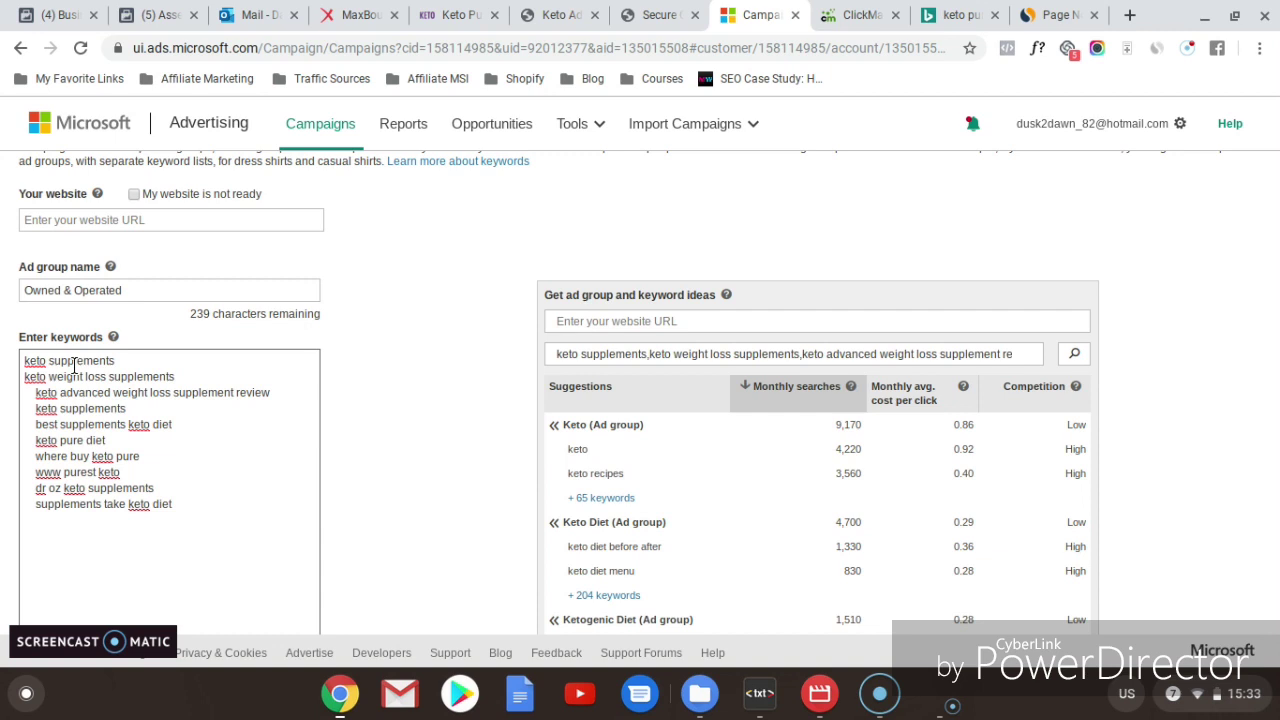
pyautogui.click(74, 367)
pyautogui.click(25, 377)
pyautogui.click(29, 377)
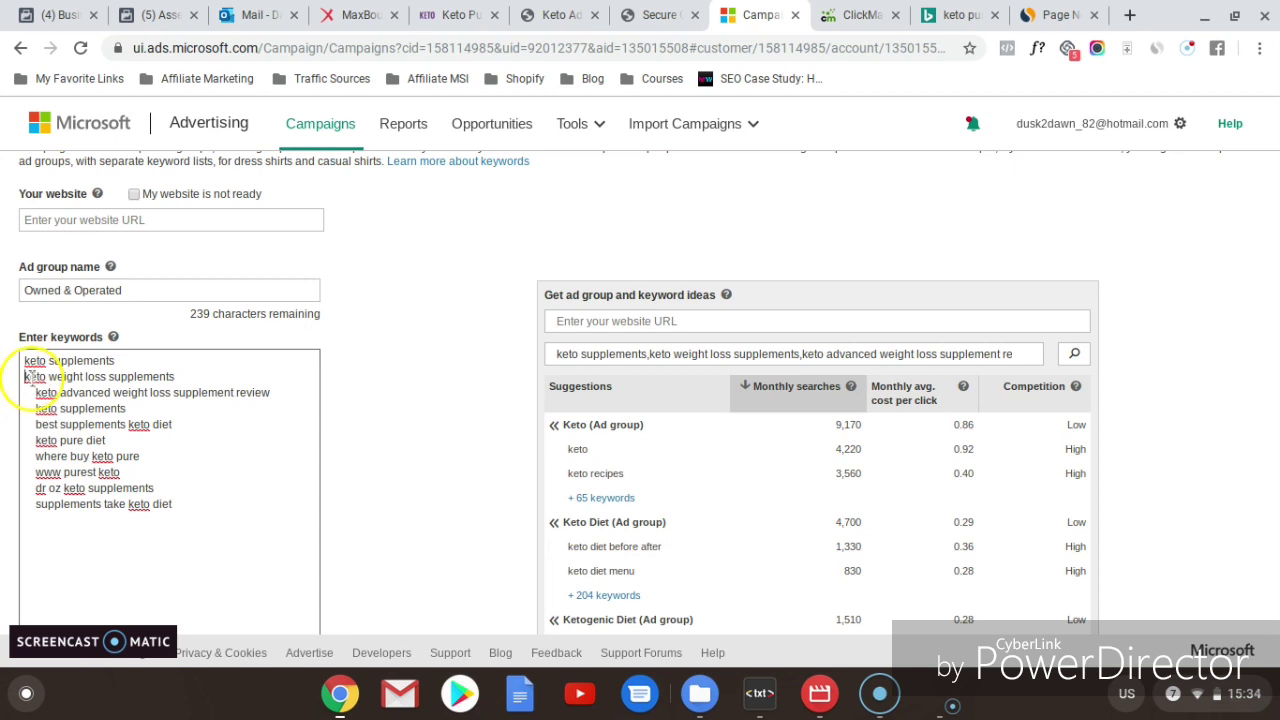
pyautogui.click(29, 378)
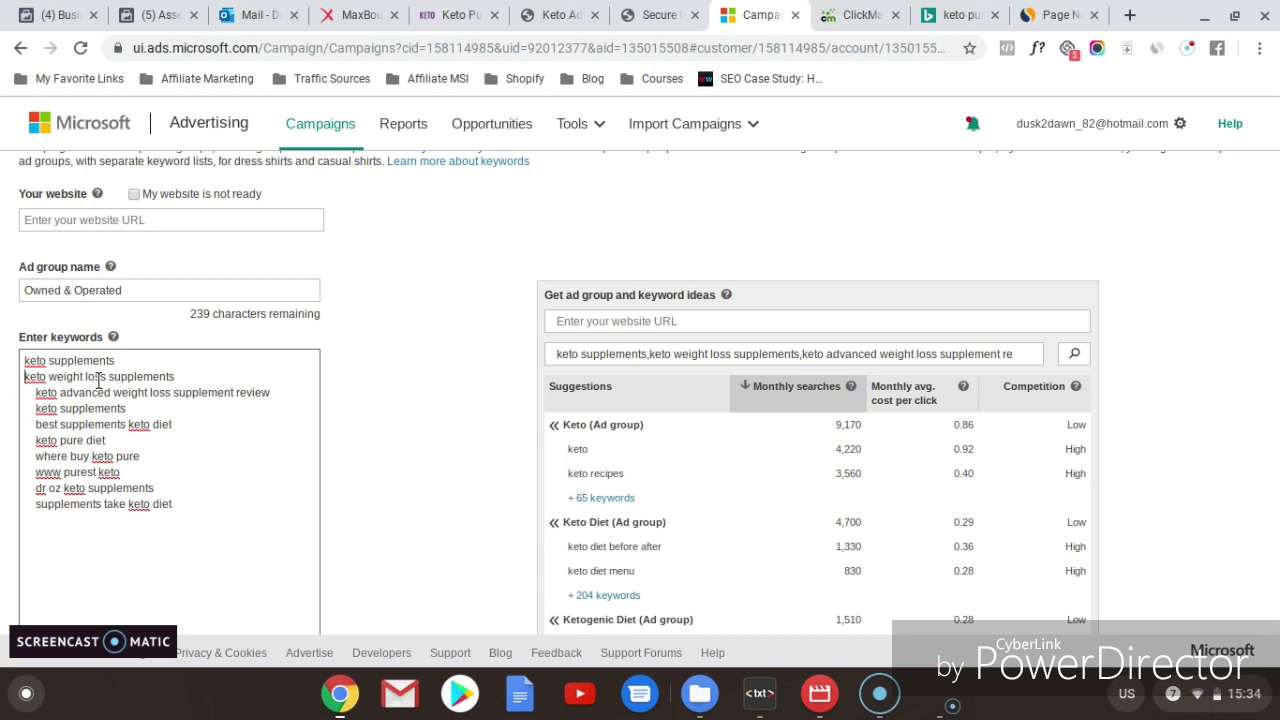
pyautogui.click(28, 376)
pyautogui.click(162, 376)
pyautogui.click(22, 376)
pyautogui.click(93, 366)
pyautogui.click(91, 376)
# Step: Remove the leading spaces before "keto advanced weight loss supplement review", the second "keto supplements" and "best supplements keto diet"
pyautogui.click(30, 392)
pyautogui.press('BackSpace')
pyautogui.press('BackSpace')
pyautogui.press('BackSpace')
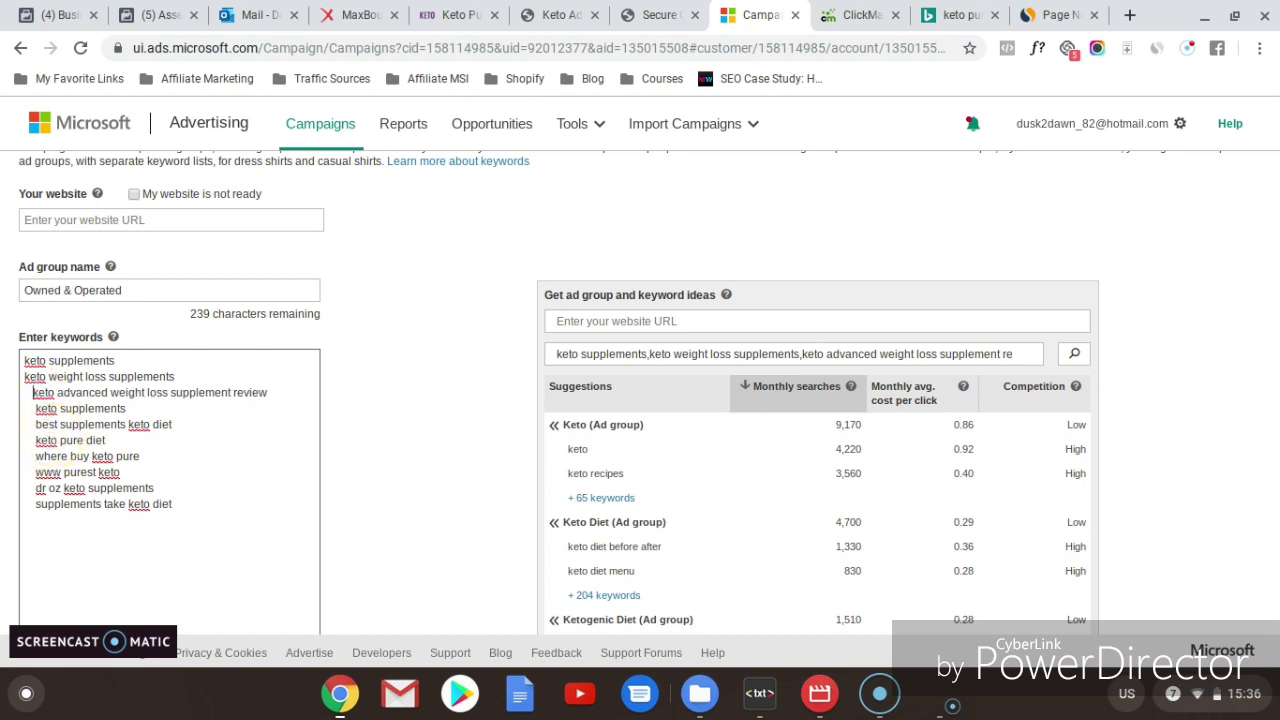
pyautogui.click(35, 408)
pyautogui.press('BackSpace')
pyautogui.press('BackSpace')
pyautogui.press('BackSpace')
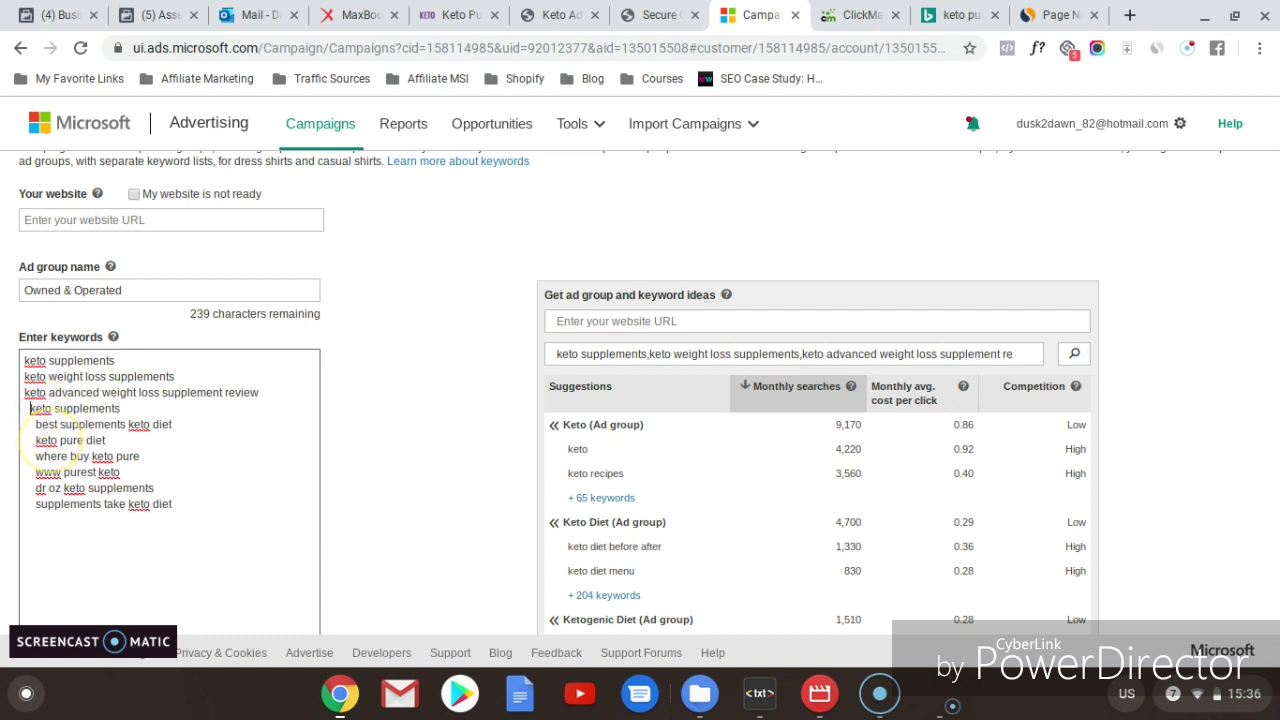
pyautogui.click(36, 424)
pyautogui.press('BackSpace')
pyautogui.press('BackSpace')
pyautogui.press('BackSpace')
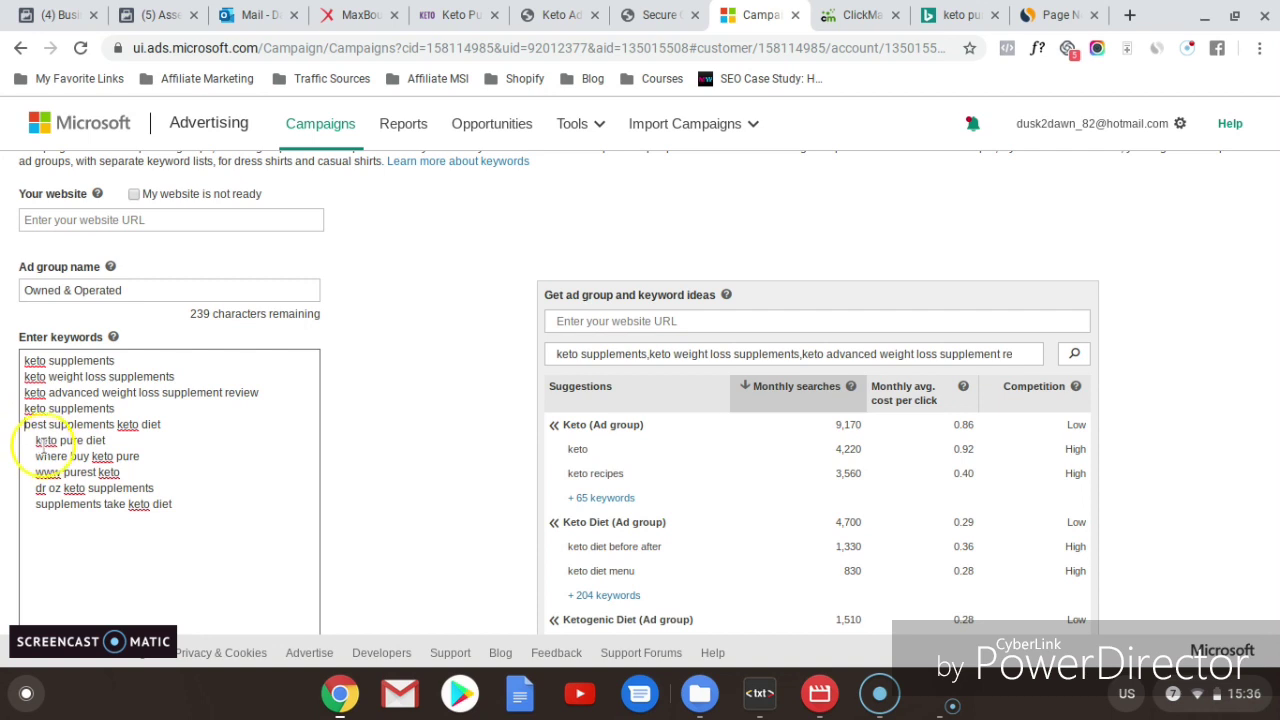
# Step: Remove the leading spaces before "keto pure diet" and enclose that keyword in double quotes for phrase match
pyautogui.click(35, 440)
pyautogui.press('BackSpace')
pyautogui.press('BackSpace')
pyautogui.press('BackSpace')
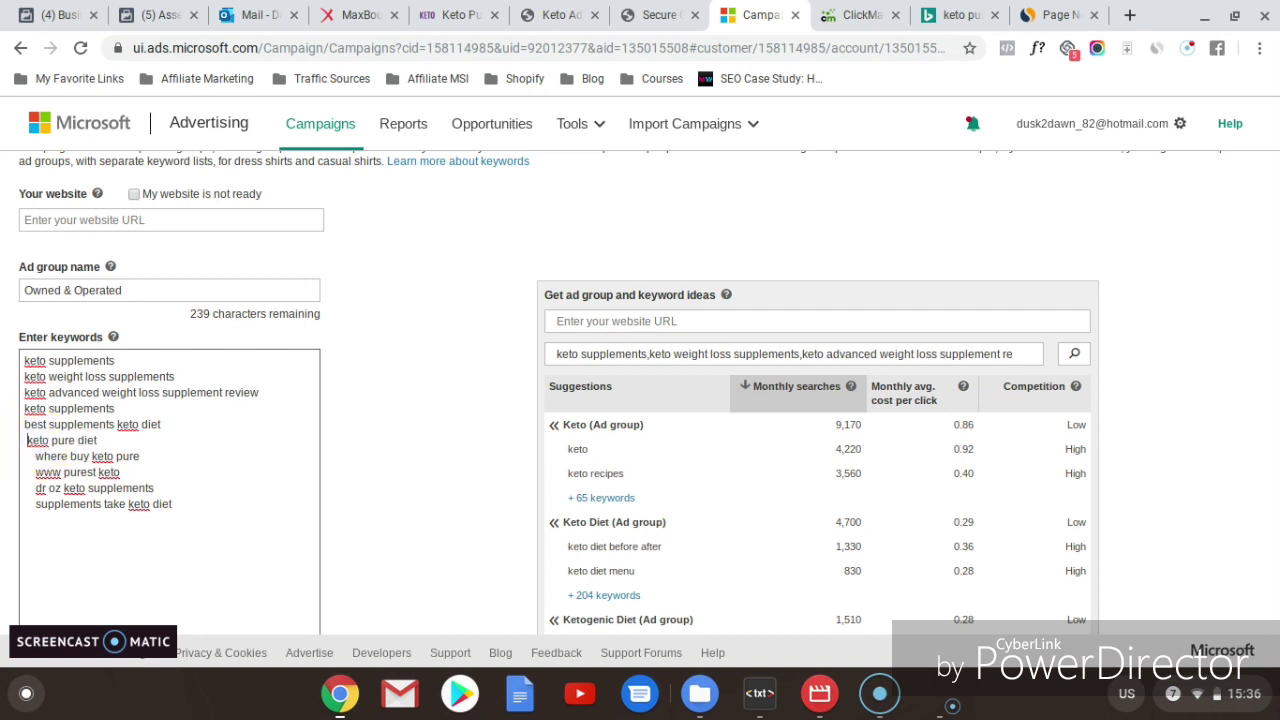
pyautogui.write('"')
pyautogui.click(100, 440)
pyautogui.write('"')
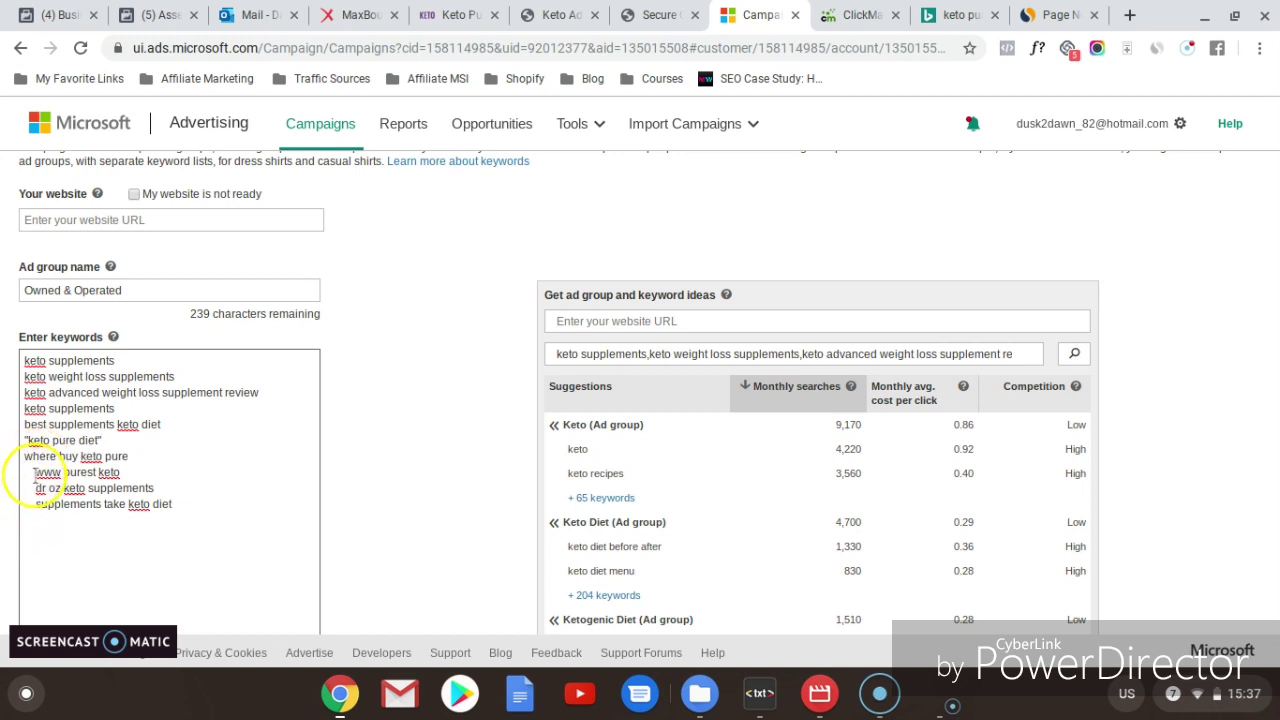
# Step: Enclose "www purest keto" in double quotes and remove the leading spaces from it and the two keywords below it
pyautogui.press('BackSpace')
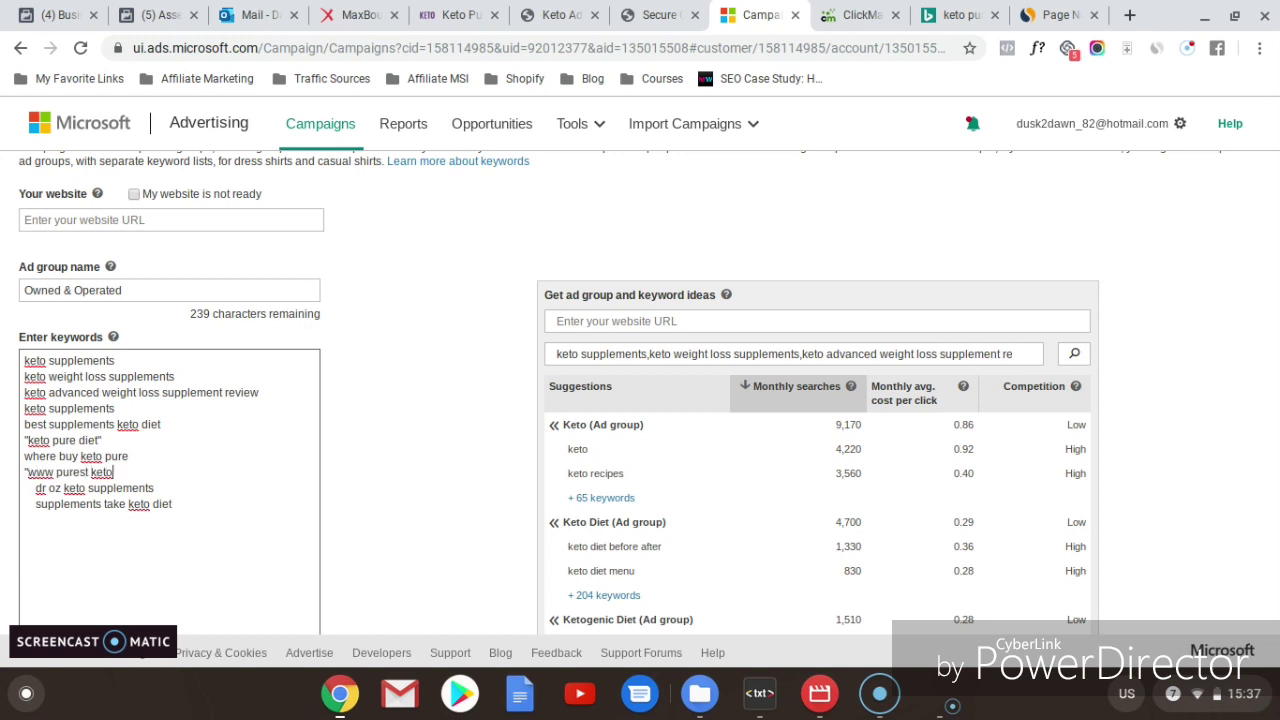
pyautogui.click(33, 488)
pyautogui.press('BackSpace')
pyautogui.press('BackSpace')
pyautogui.press('Return')
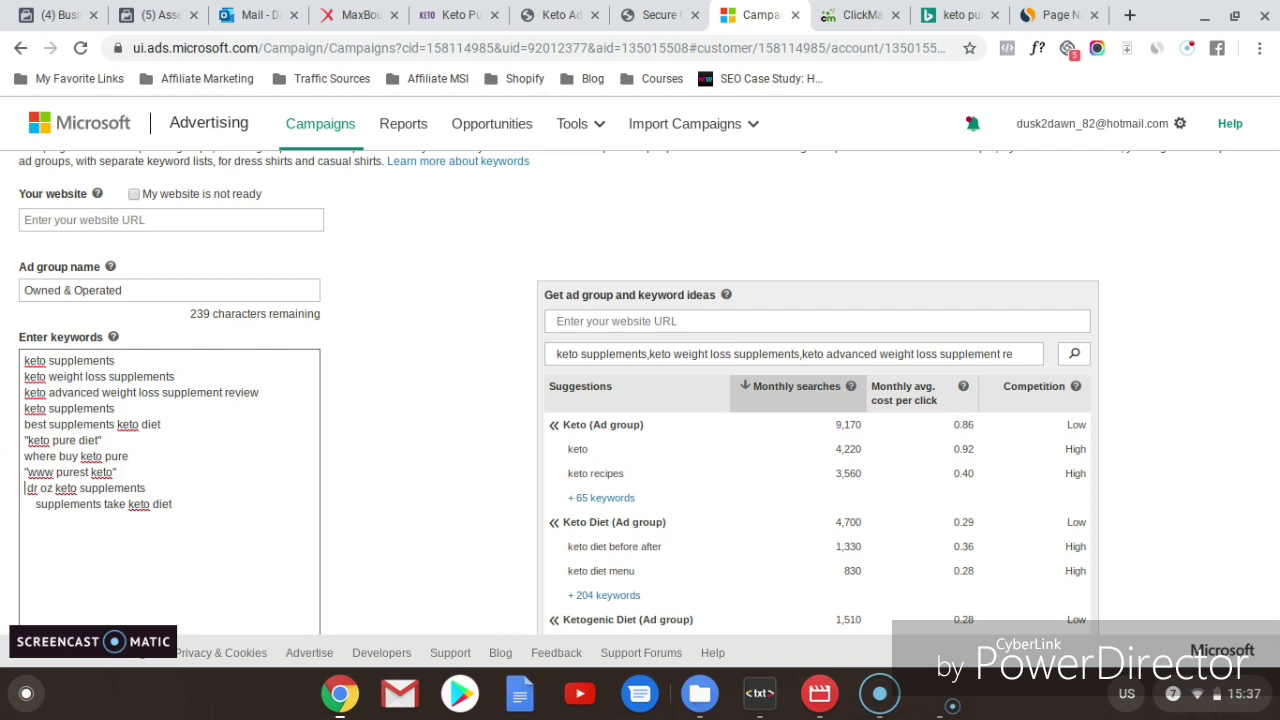
pyautogui.press('BackSpace')
pyautogui.click(35, 503)
pyautogui.press('BackSpace')
pyautogui.press('BackSpace')
pyautogui.press('BackSpace')
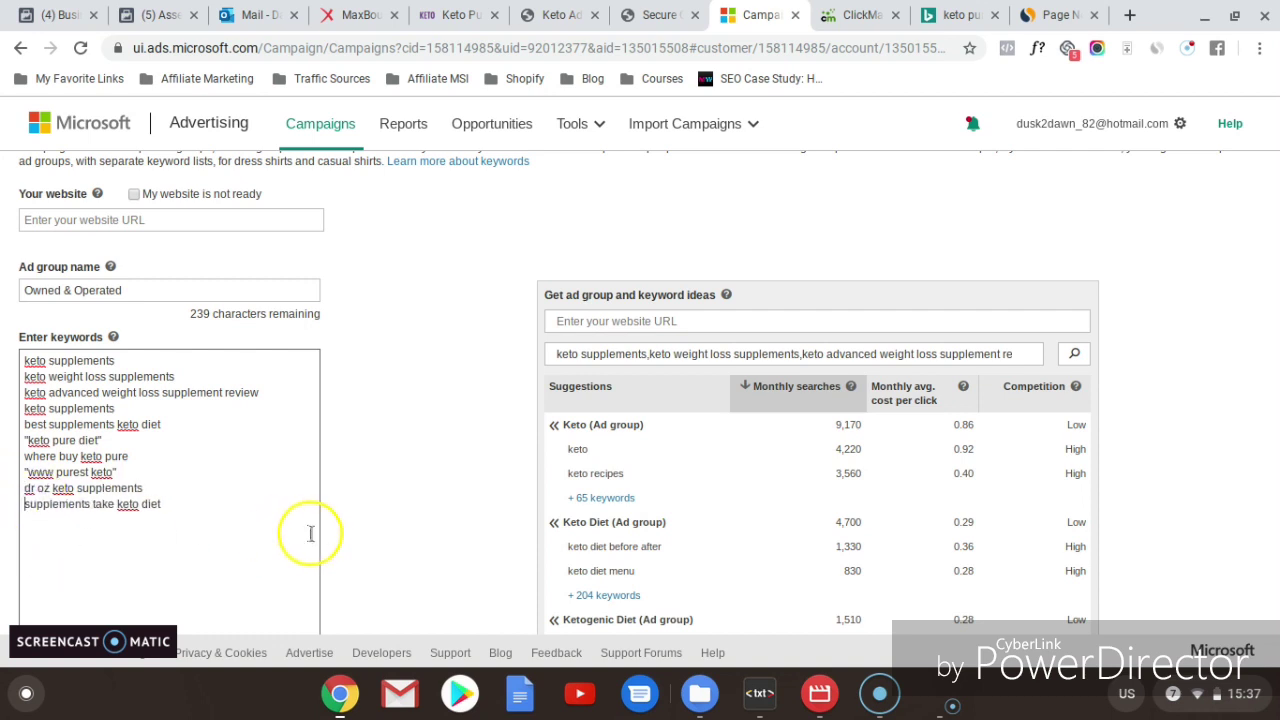
# Step: Add a new, empty ad group beneath the Owned & Operated ad group
pyautogui.click(392, 513)
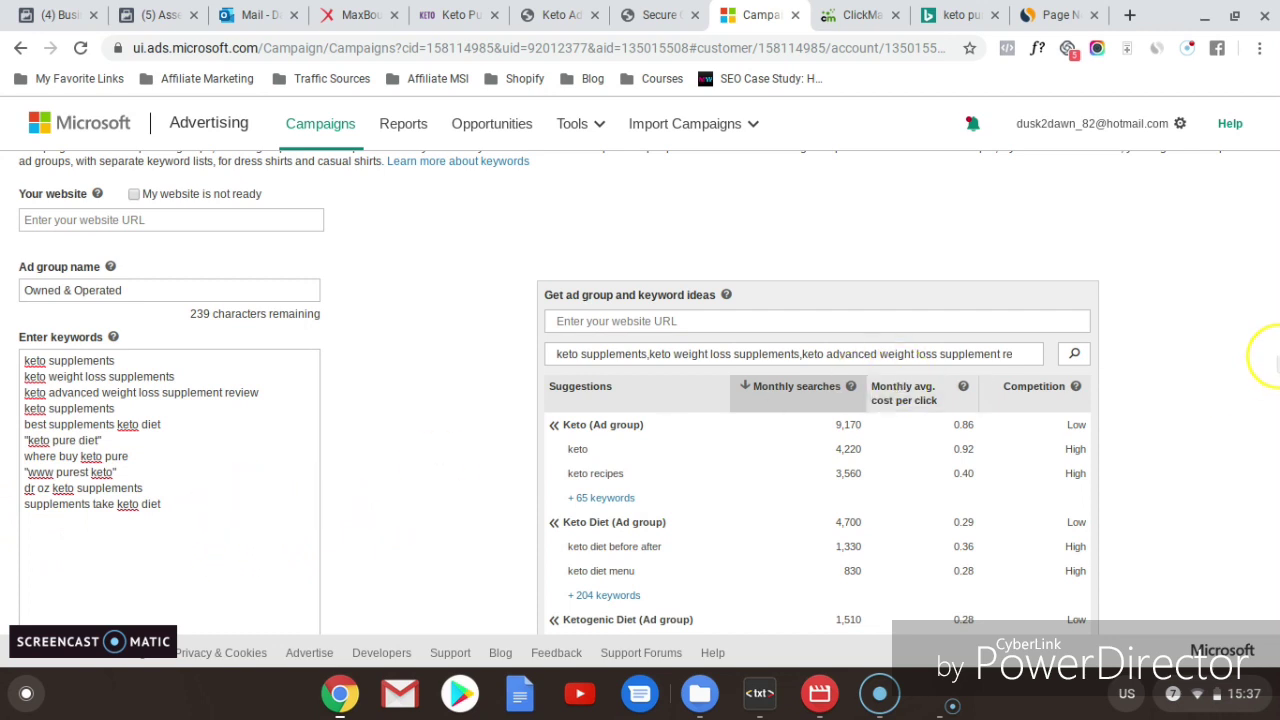
pyautogui.moveTo(1277, 372)
pyautogui.scroll(-3, 1277, 366)
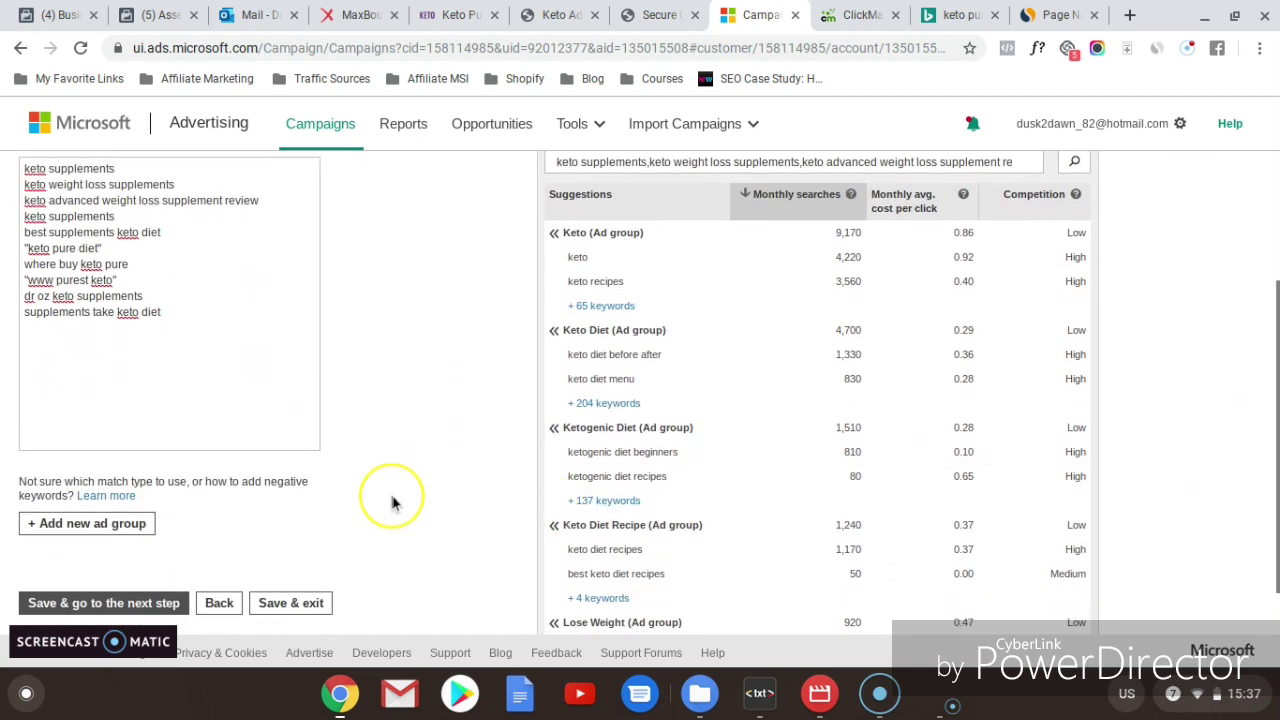
pyautogui.click(135, 524)
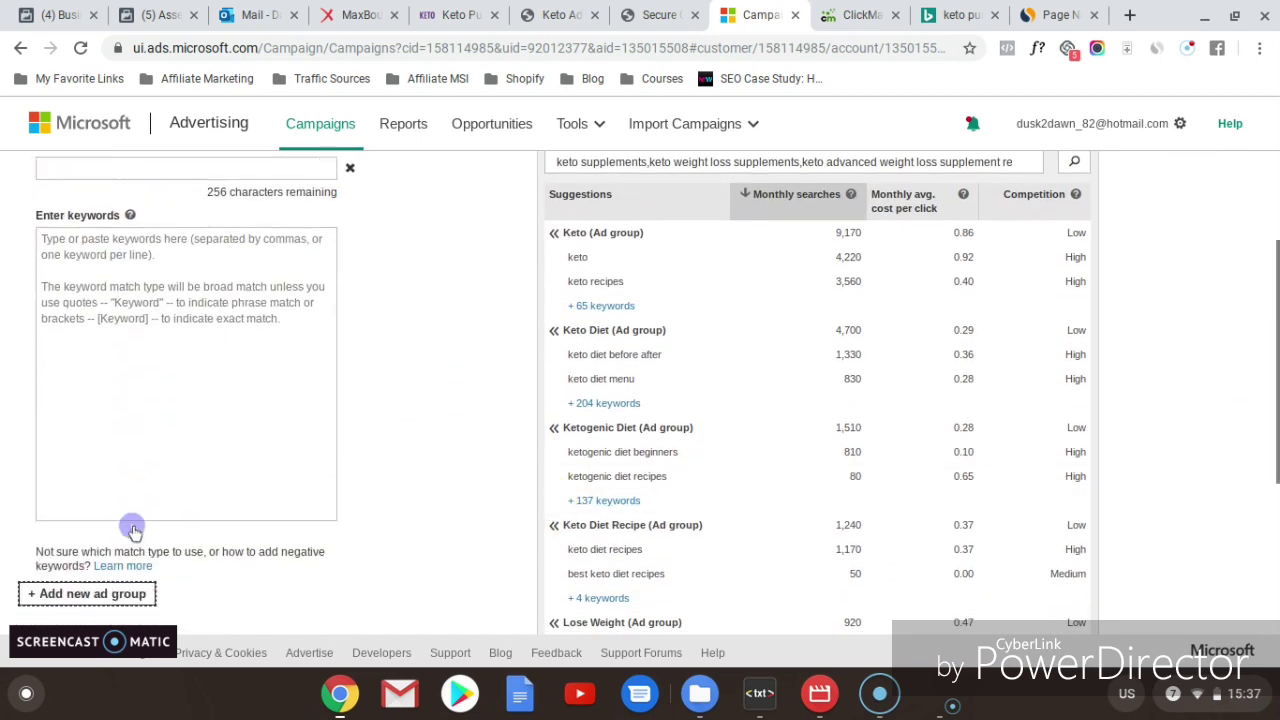
# Step: Name the new ad group "Syndicated" and copy all the keywords from the Owned & Operated ad group
pyautogui.click(136, 171)
pyautogui.write('Syndicated')
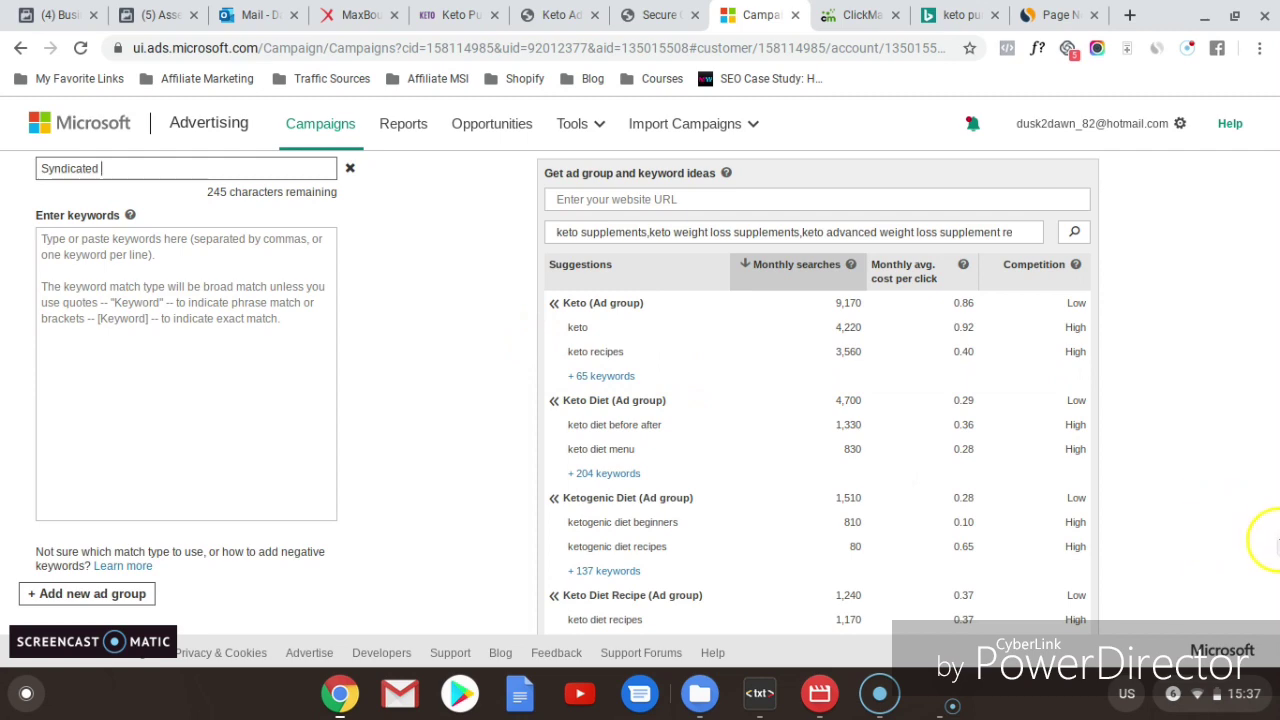
pyautogui.scroll(2, 1272, 480)
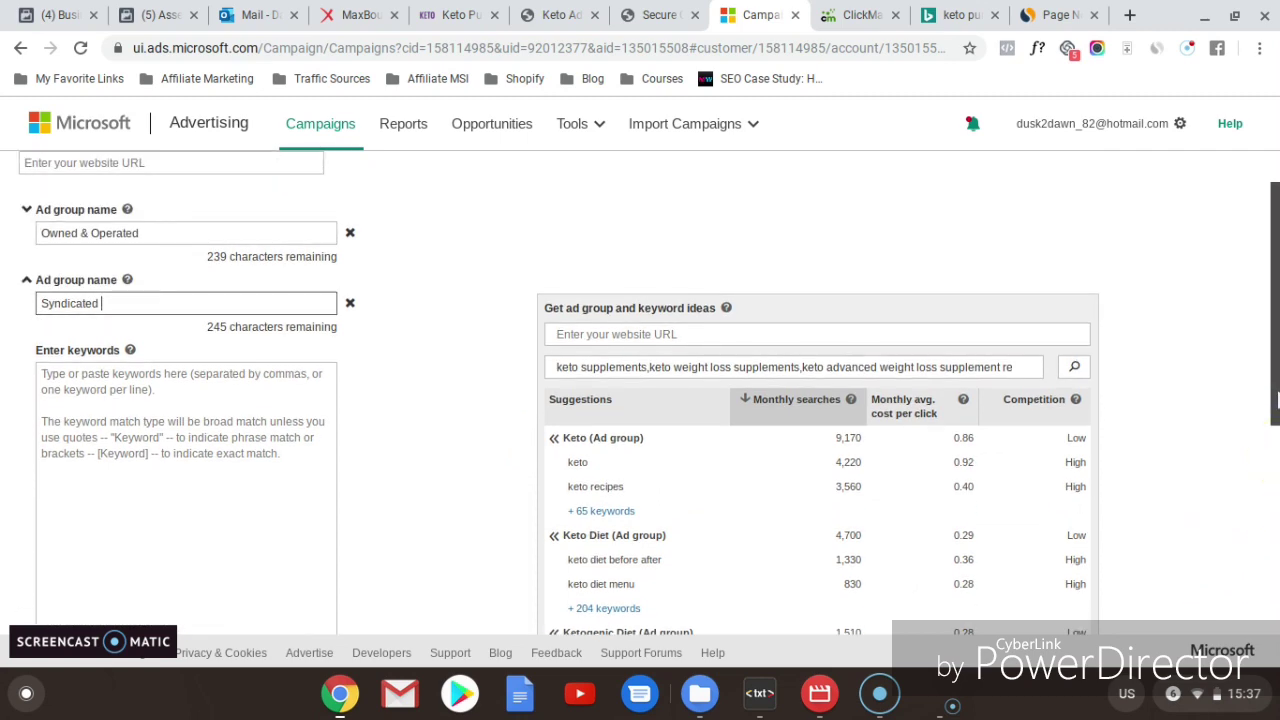
pyautogui.click(27, 212)
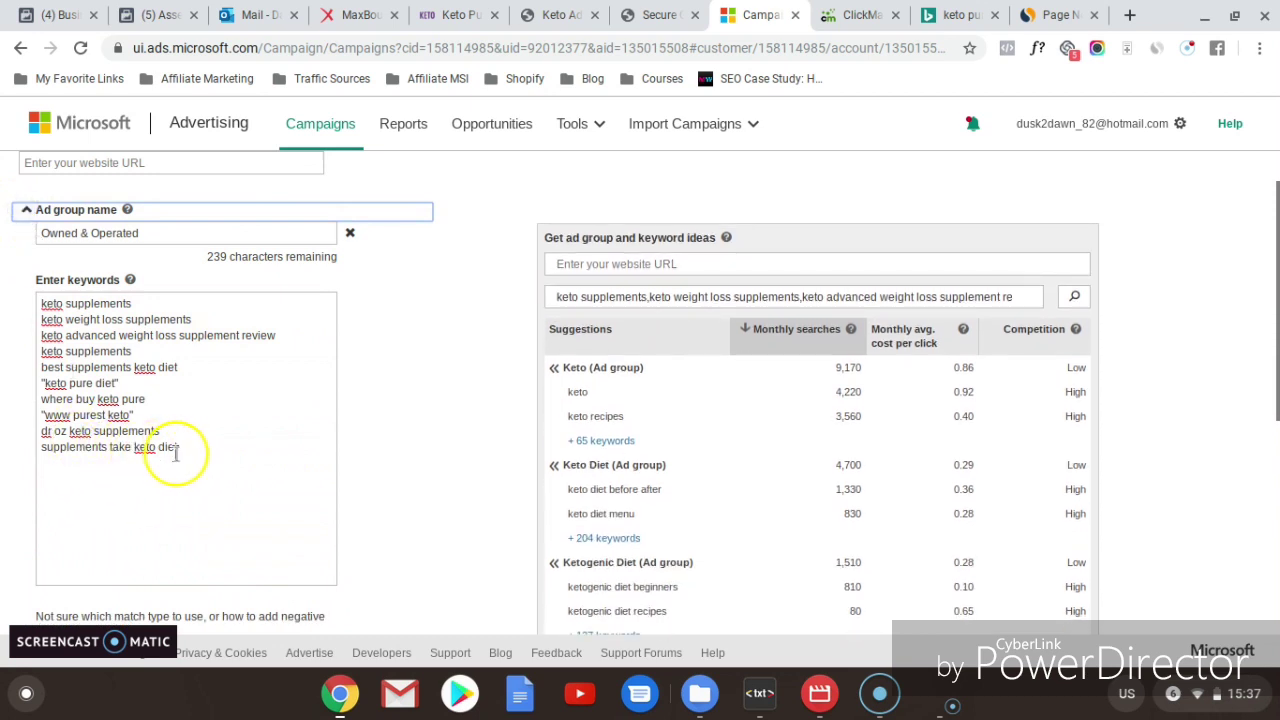
pyautogui.moveTo(183, 450); pyautogui.dragTo(42, 265)
pyautogui.hotkey('ctrl', 'c')
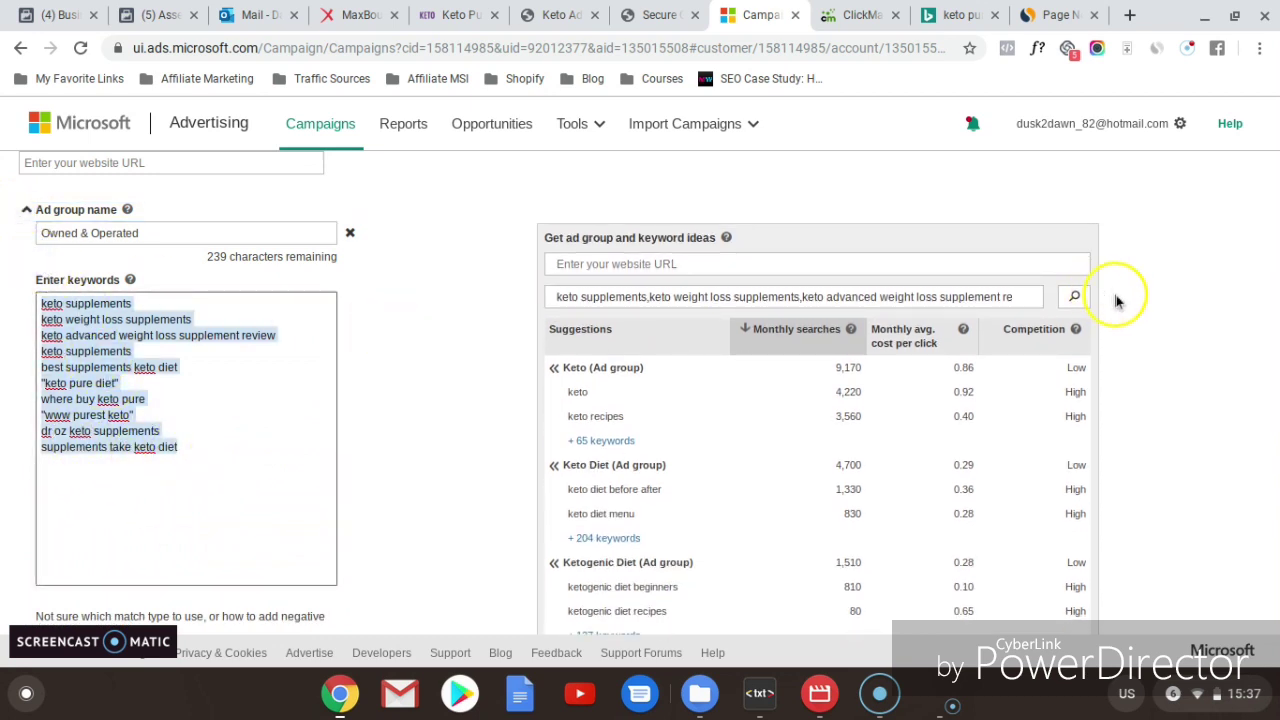
# Step: Paste the copied keyword list into the keywords of the Syndicated ad group
pyautogui.moveTo(1277, 353); pyautogui.dragTo(1272, 546)
pyautogui.click(132, 332)
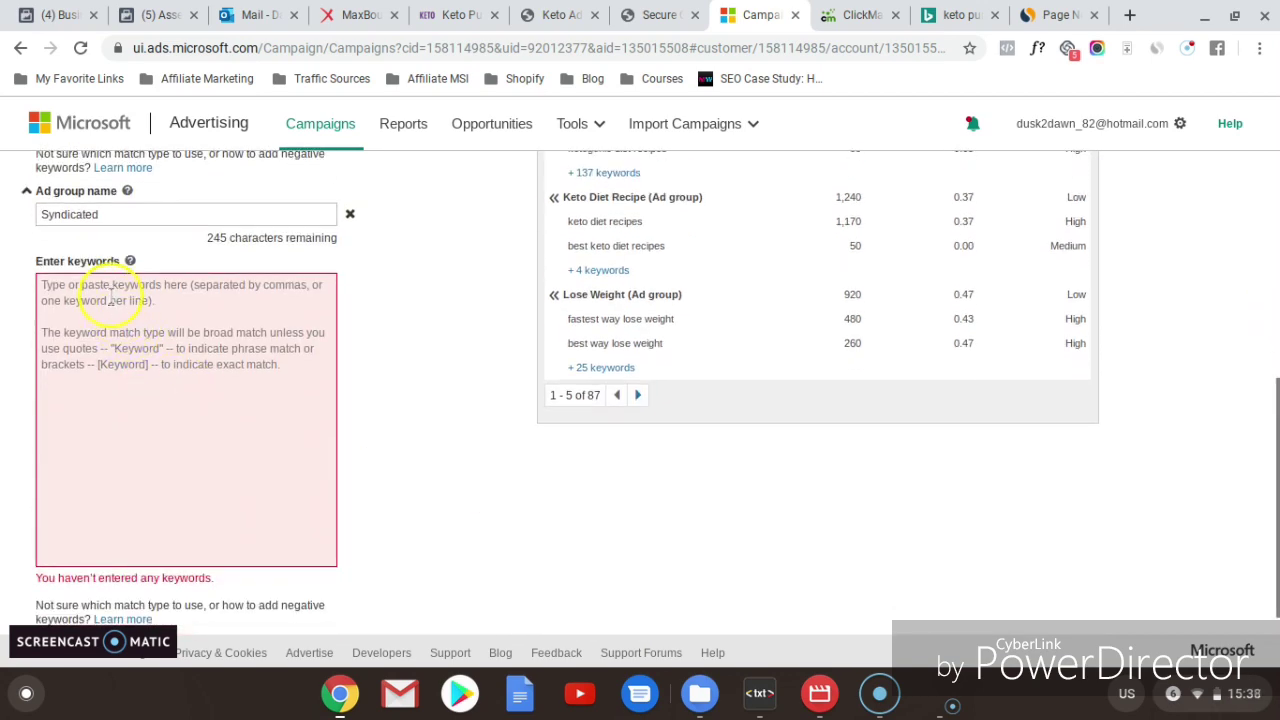
pyautogui.scroll(-4, 112, 295)
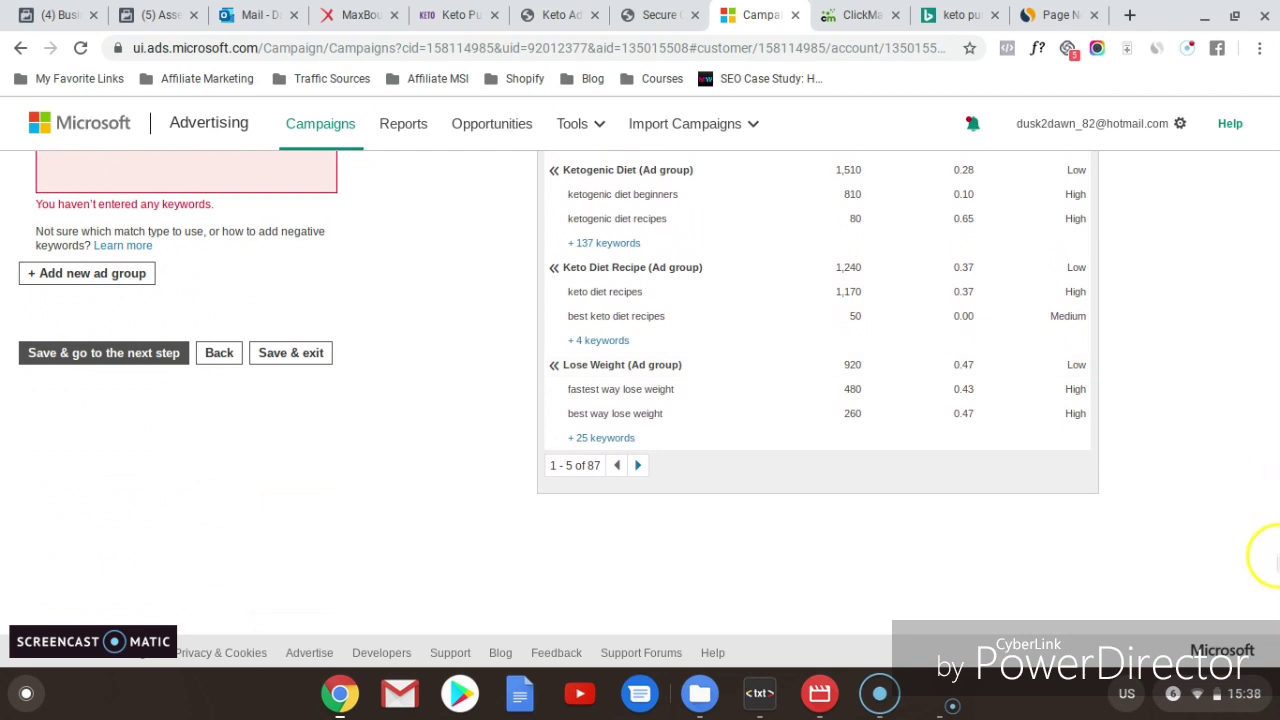
pyautogui.moveTo(1276, 548)
pyautogui.moveTo(1276, 532); pyautogui.dragTo(1270, 404)
pyautogui.click(166, 263)
pyautogui.hotkey('ctrl', 'v')
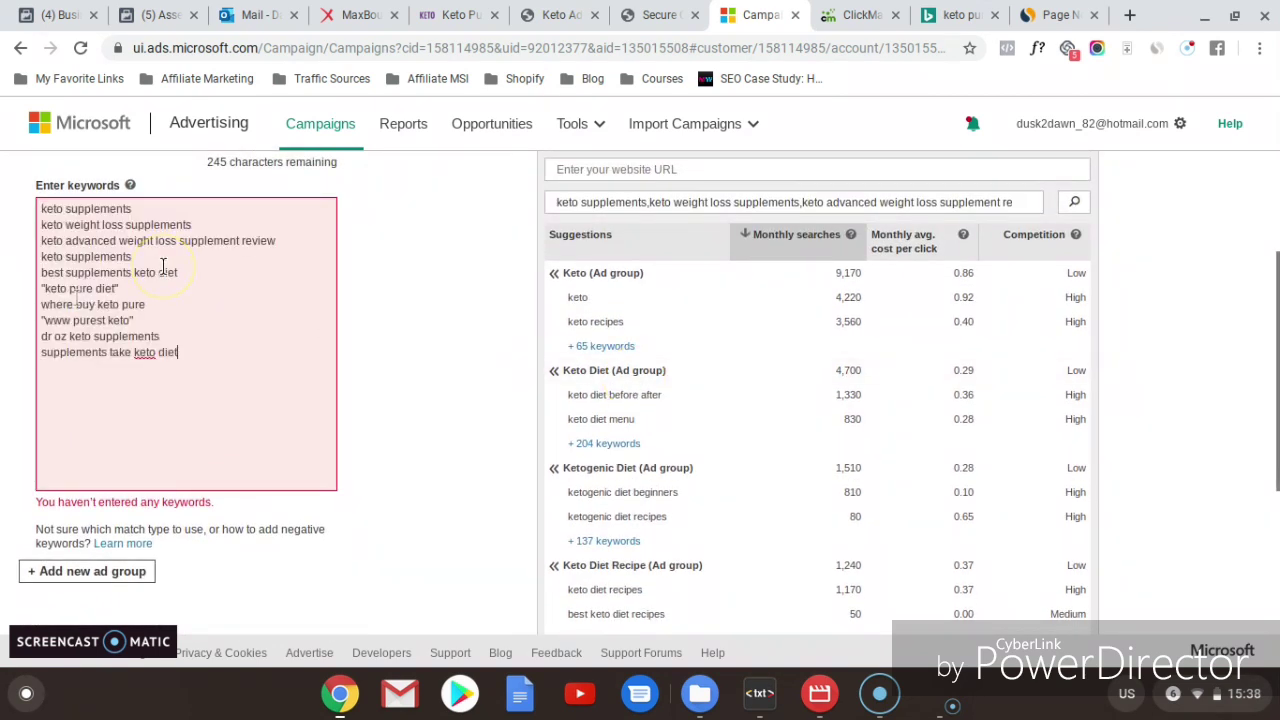
pyautogui.click(141, 572)
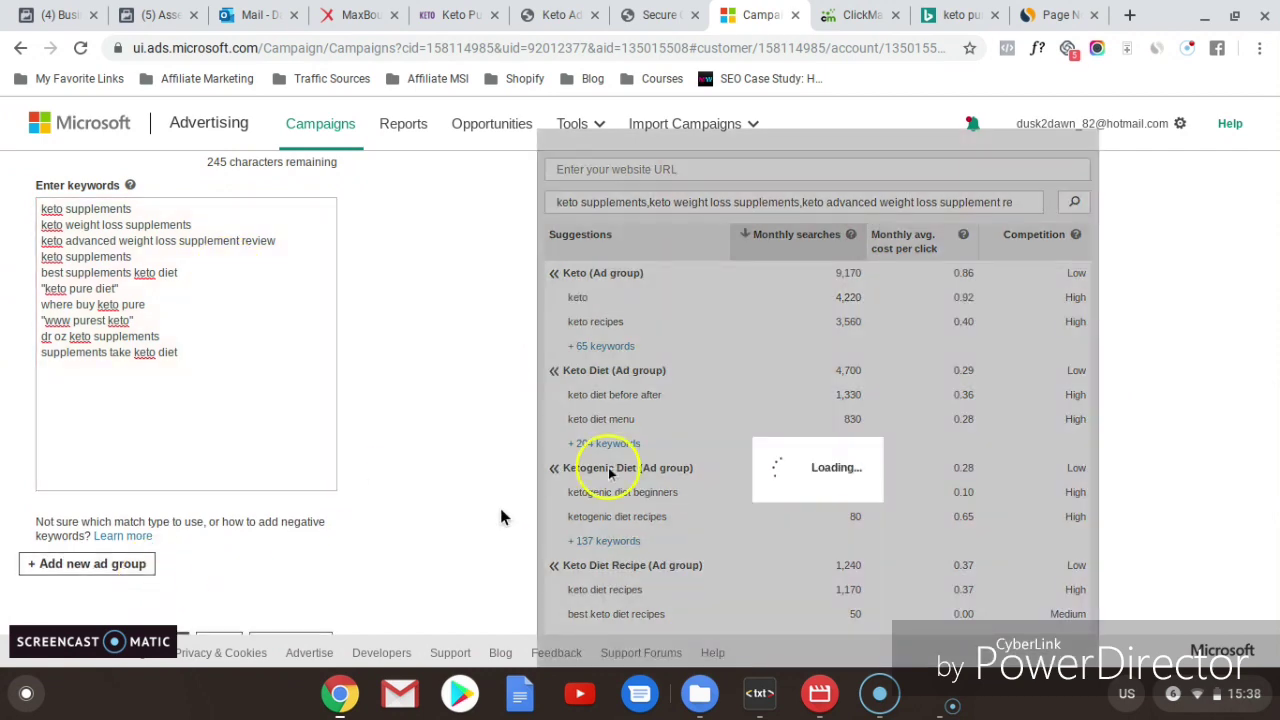
# Step: Save both ad groups, continue to the ads step and start creating an ad for the Owned & Operated group
pyautogui.scroll(-2, 1274, 440)
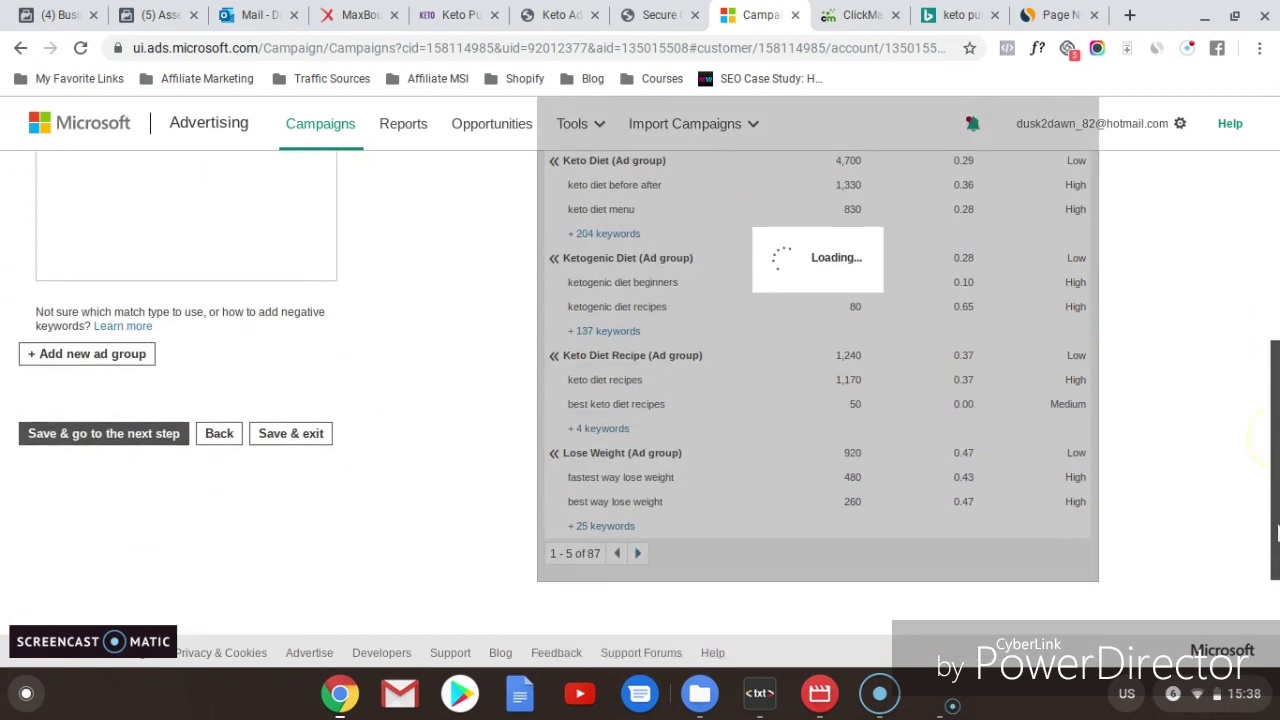
pyautogui.click(118, 440)
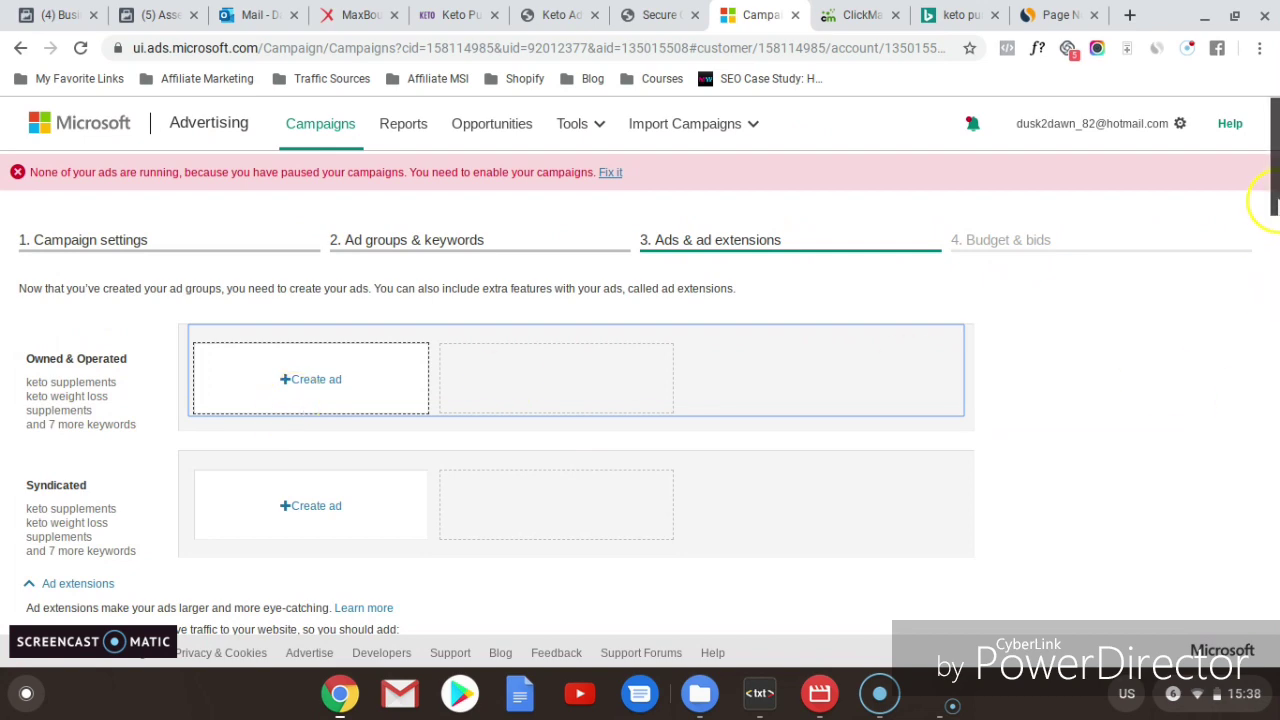
pyautogui.moveTo(1273, 200); pyautogui.dragTo(1273, 226)
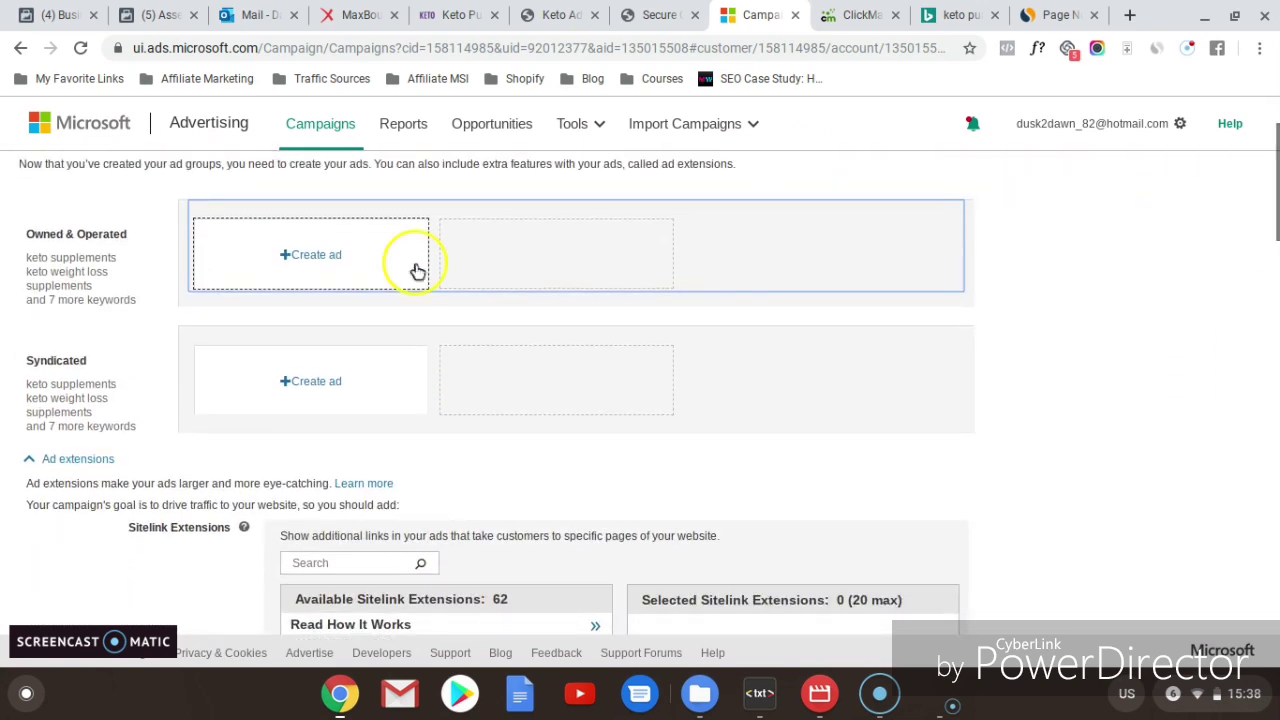
pyautogui.click(289, 257)
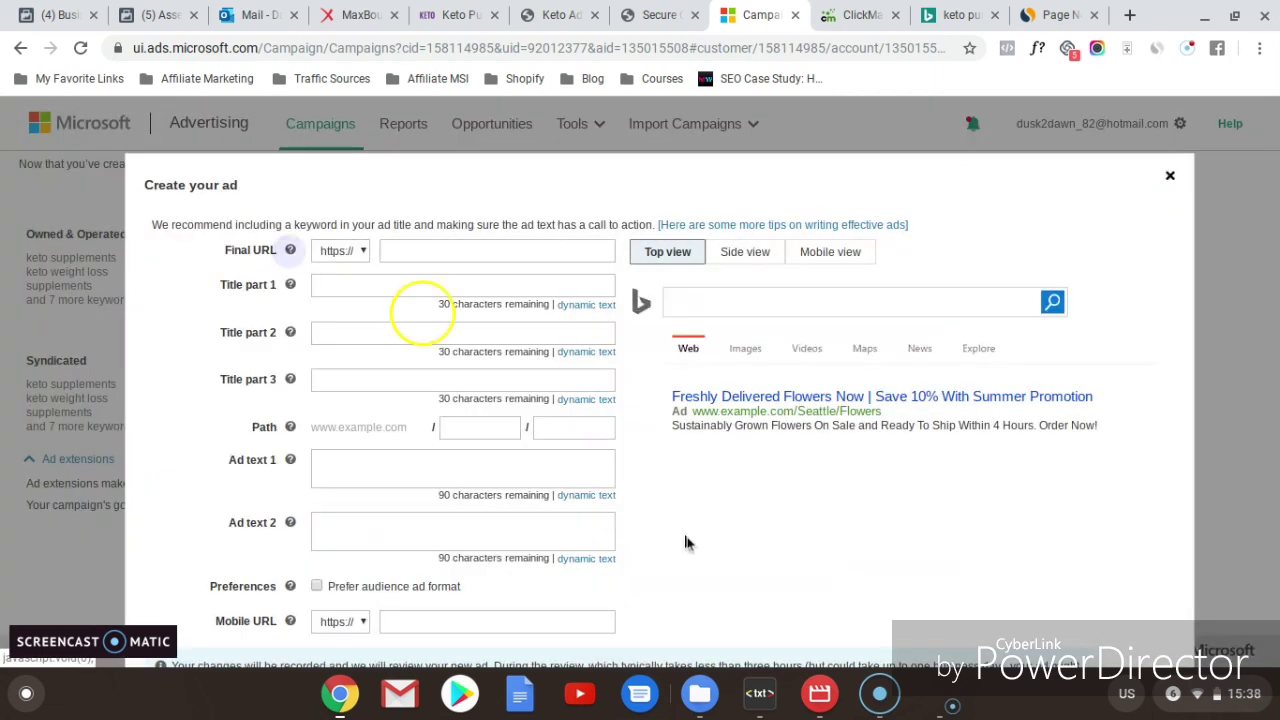
# Step: Review the competitor Keto Pure ad copy saved in the text notes below the tracking links
pyautogui.click(762, 694)
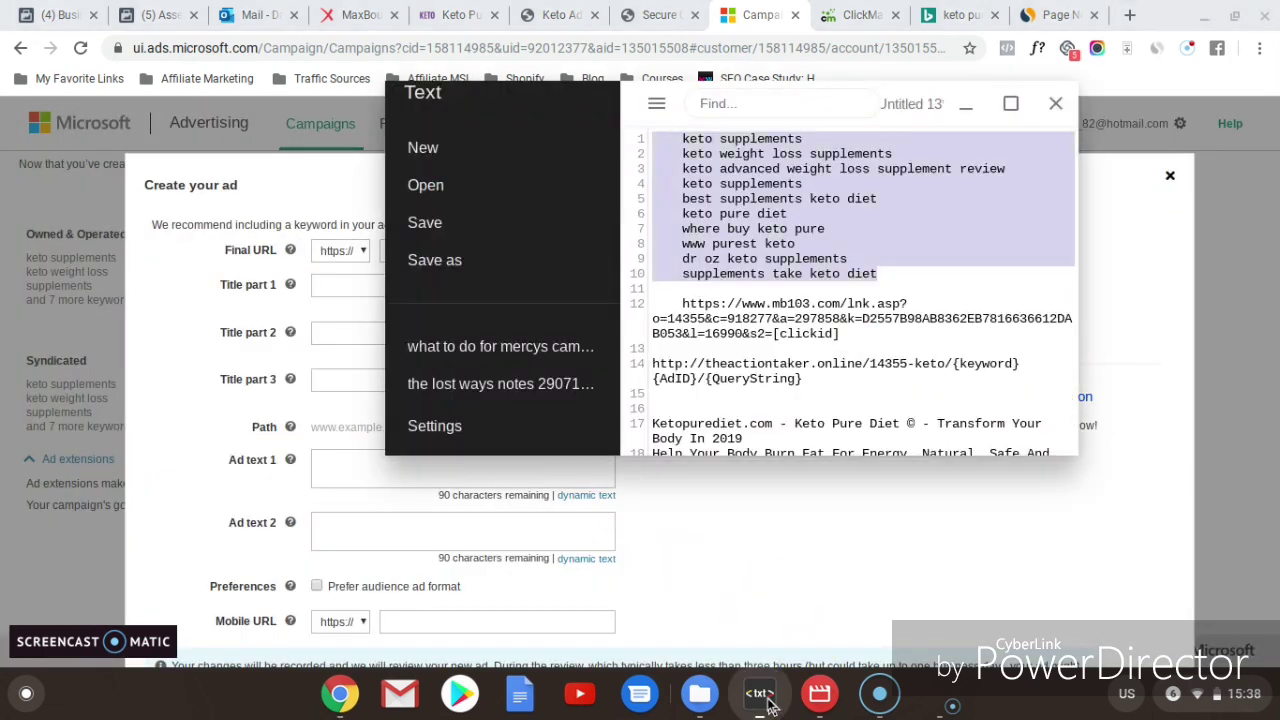
pyautogui.click(817, 422)
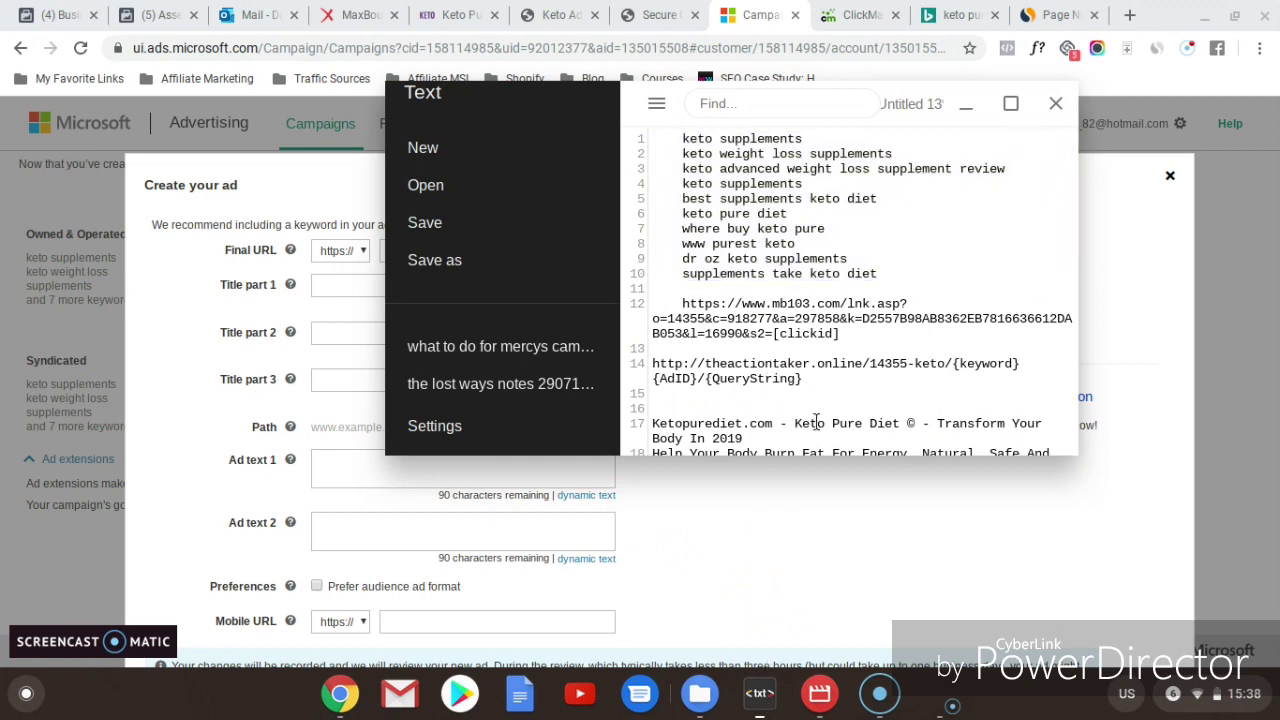
pyautogui.scroll(-3, 850, 290)
pyautogui.click(885, 444)
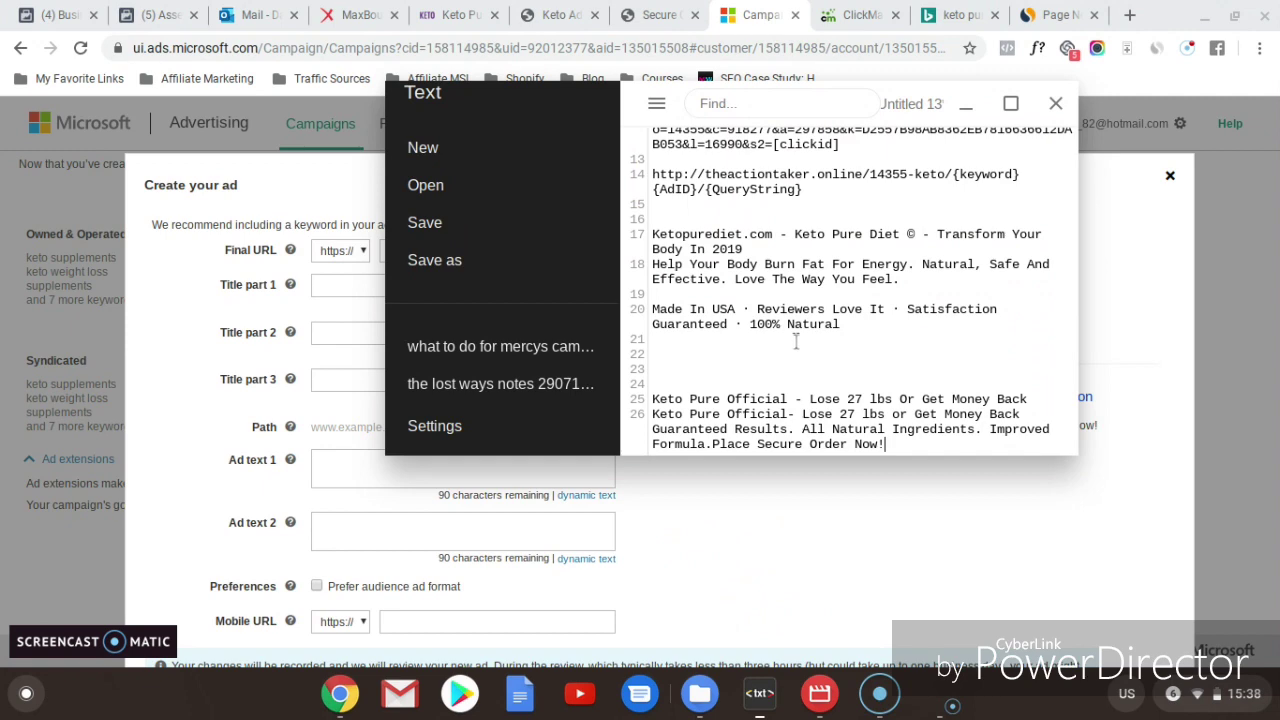
pyautogui.click(962, 105)
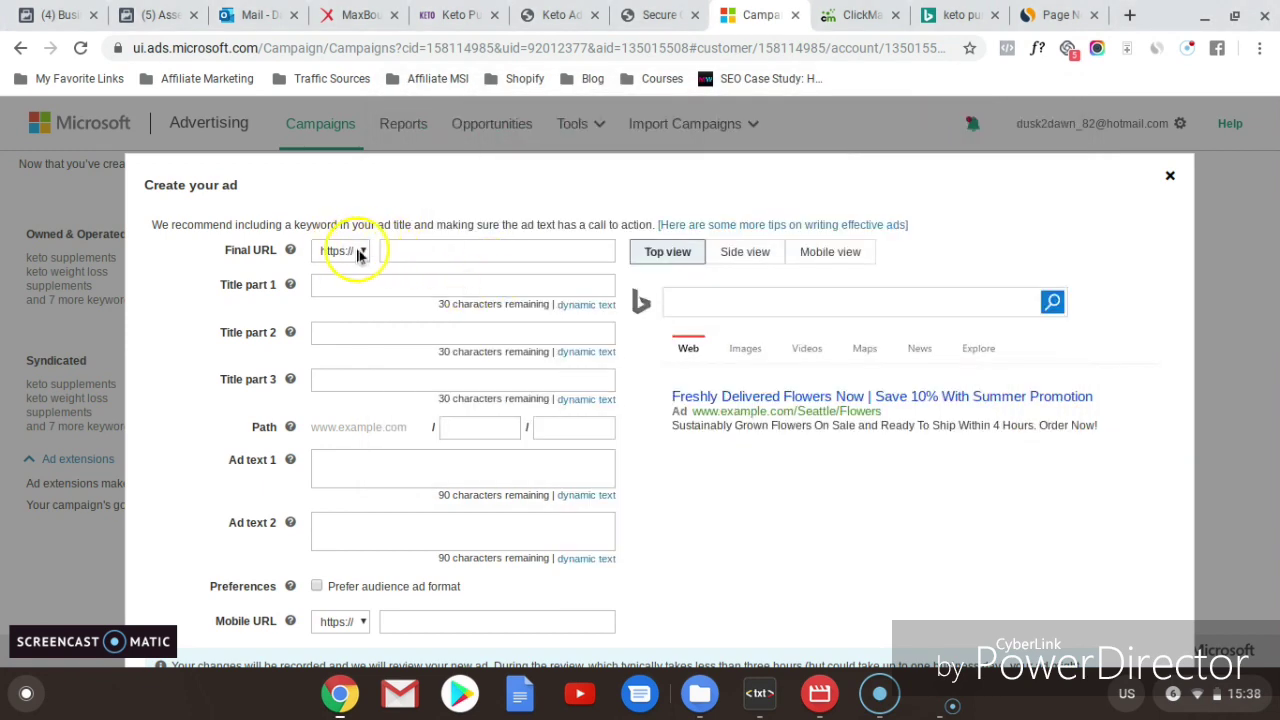
# Step: Set the ad's final URL to the offer page's domain, ketopurediet.com
pyautogui.click(394, 250)
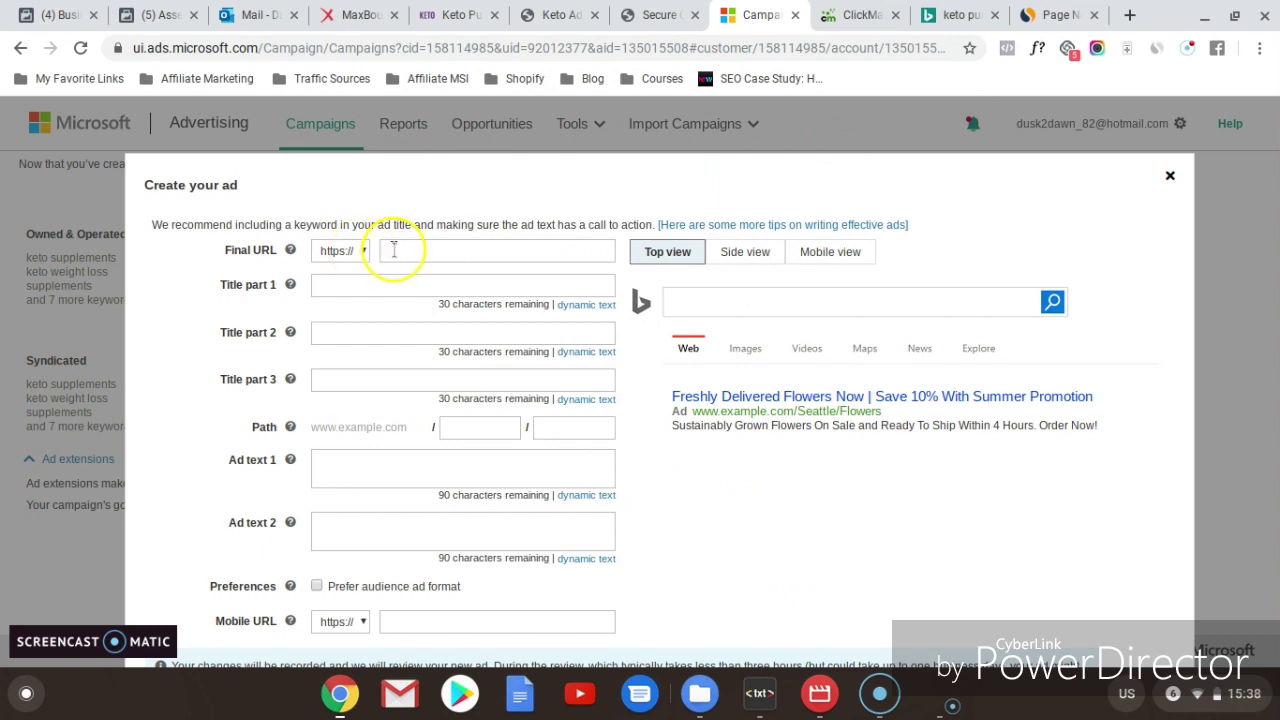
pyautogui.click(440, 14)
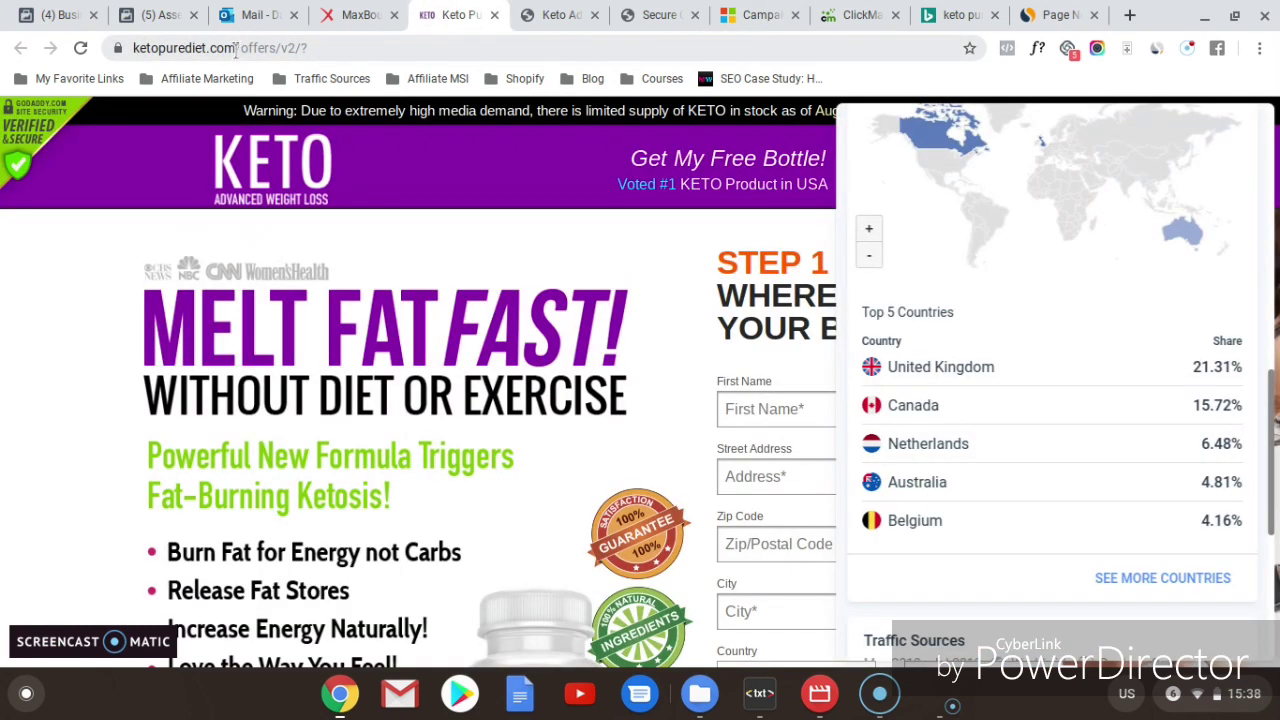
pyautogui.click(235, 48)
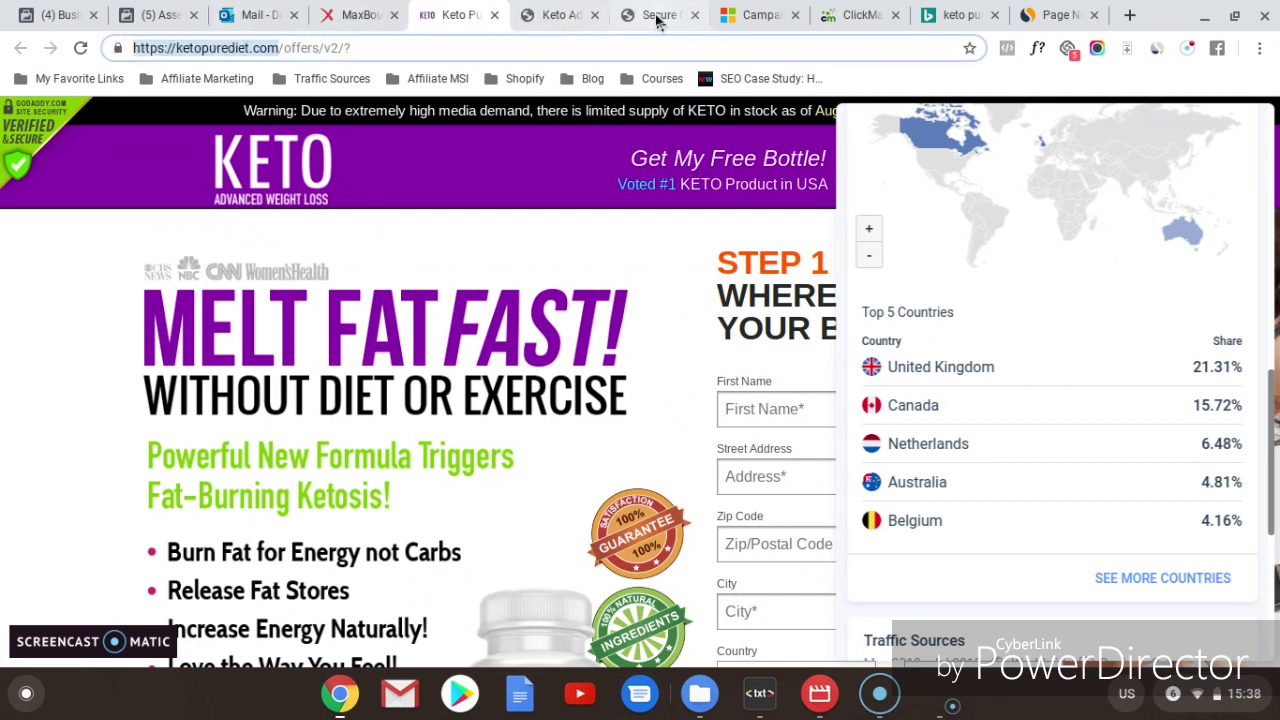
pyautogui.click(748, 18)
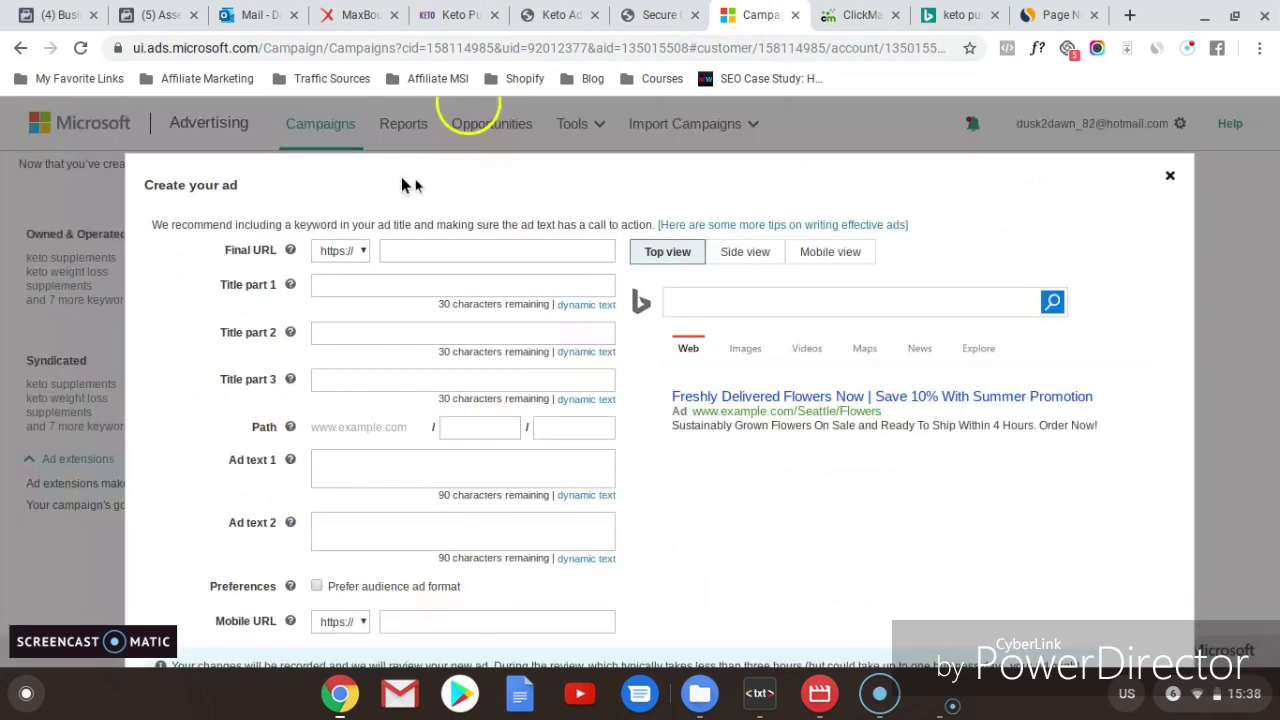
pyautogui.click(455, 247)
pyautogui.write('ketopurediet.com/offers/v2/?')
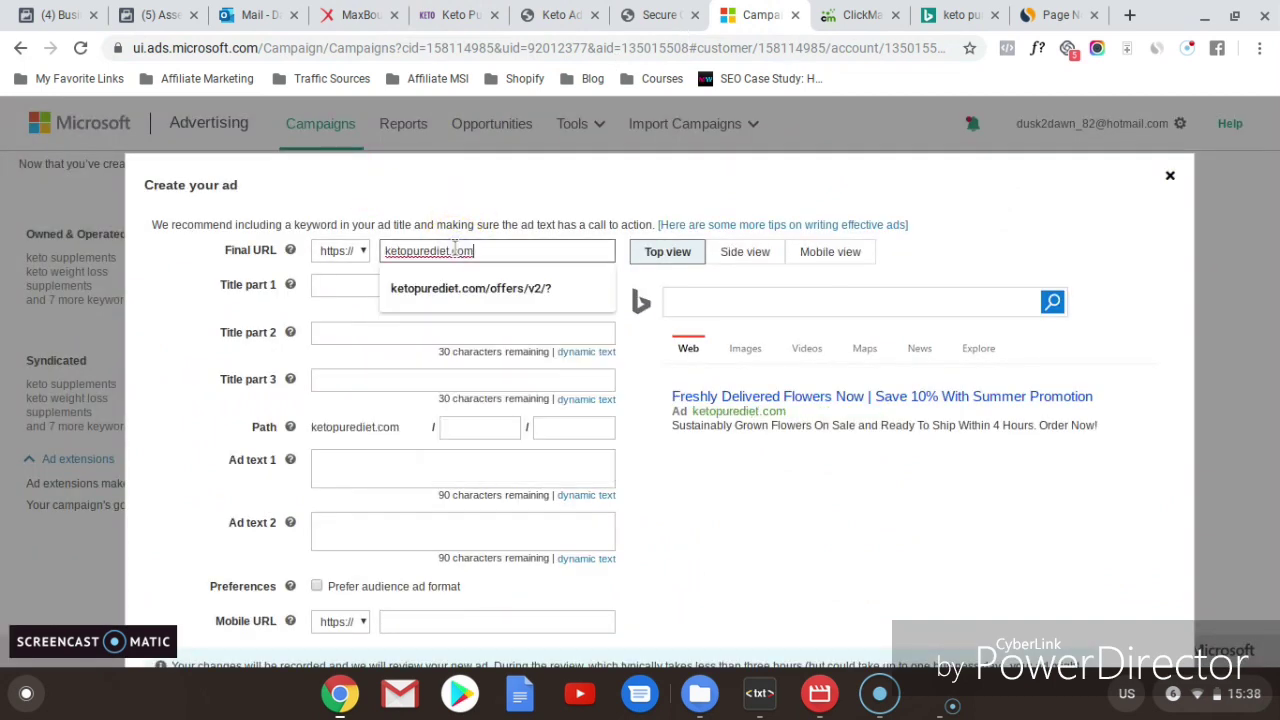
# Step: Check the ad copy notes and enter "Keto Pure Diet Official Site" as title part 1
pyautogui.click(345, 286)
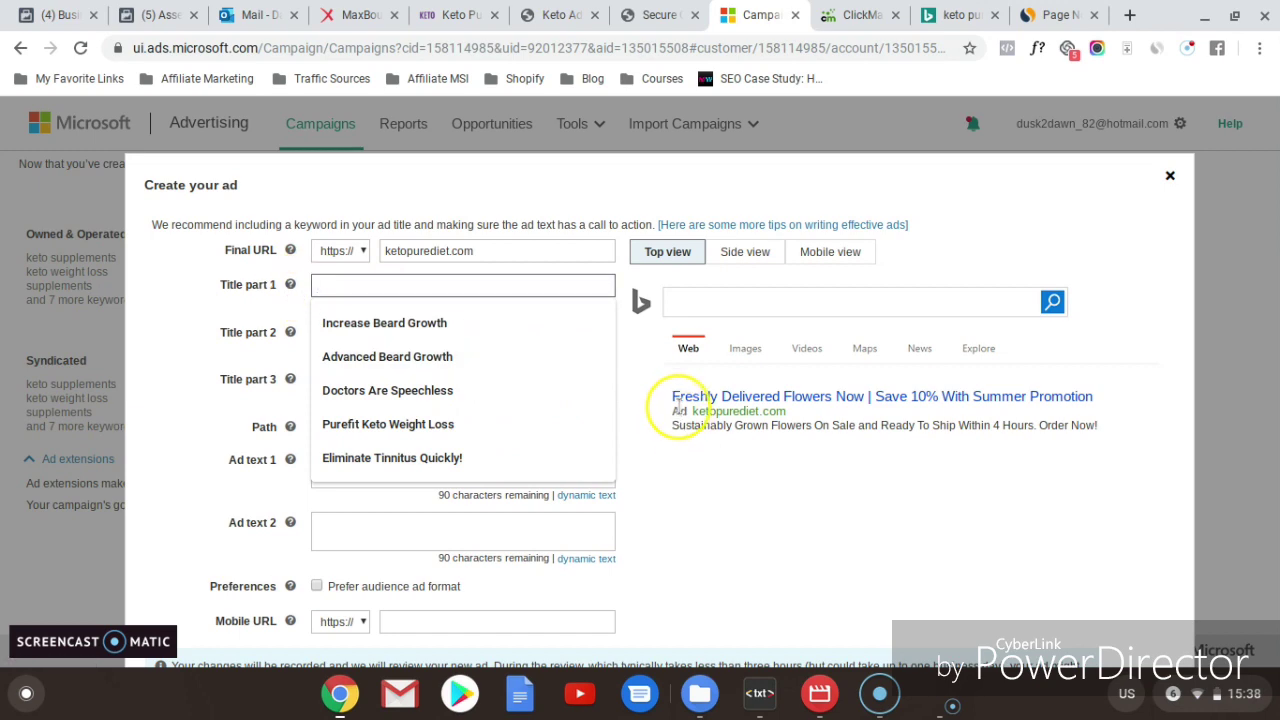
pyautogui.click(760, 694)
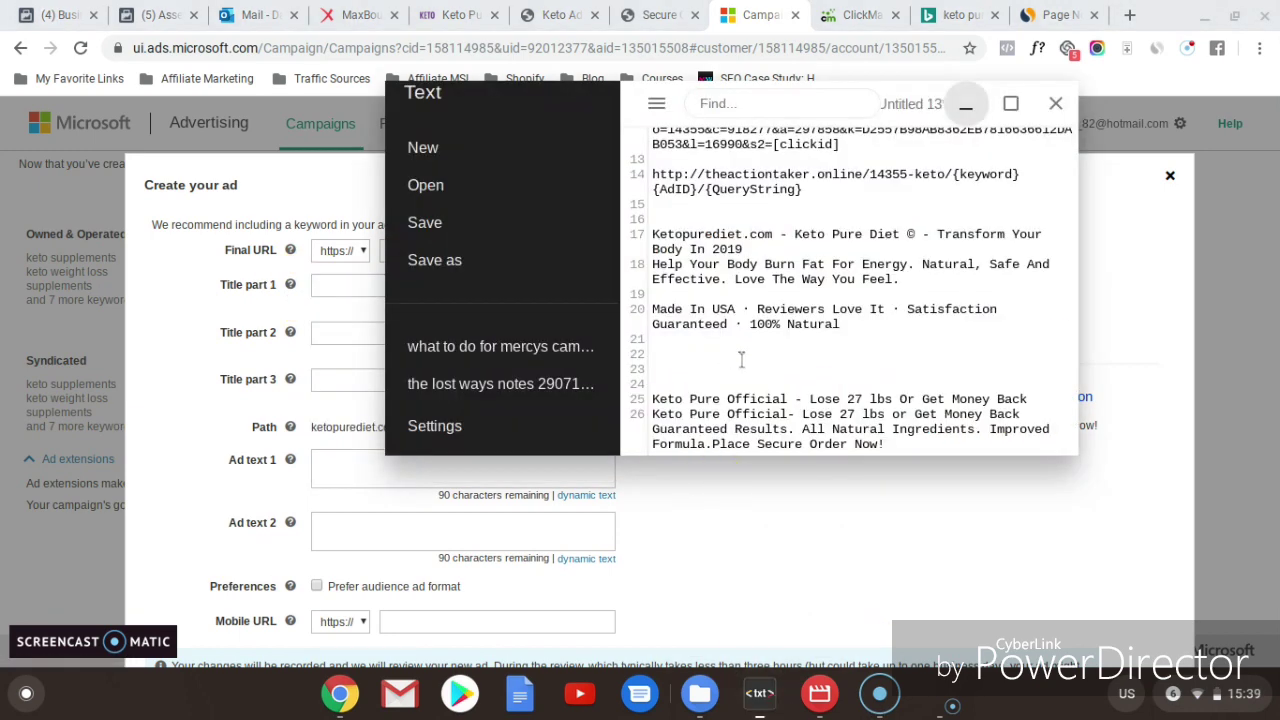
pyautogui.click(958, 106)
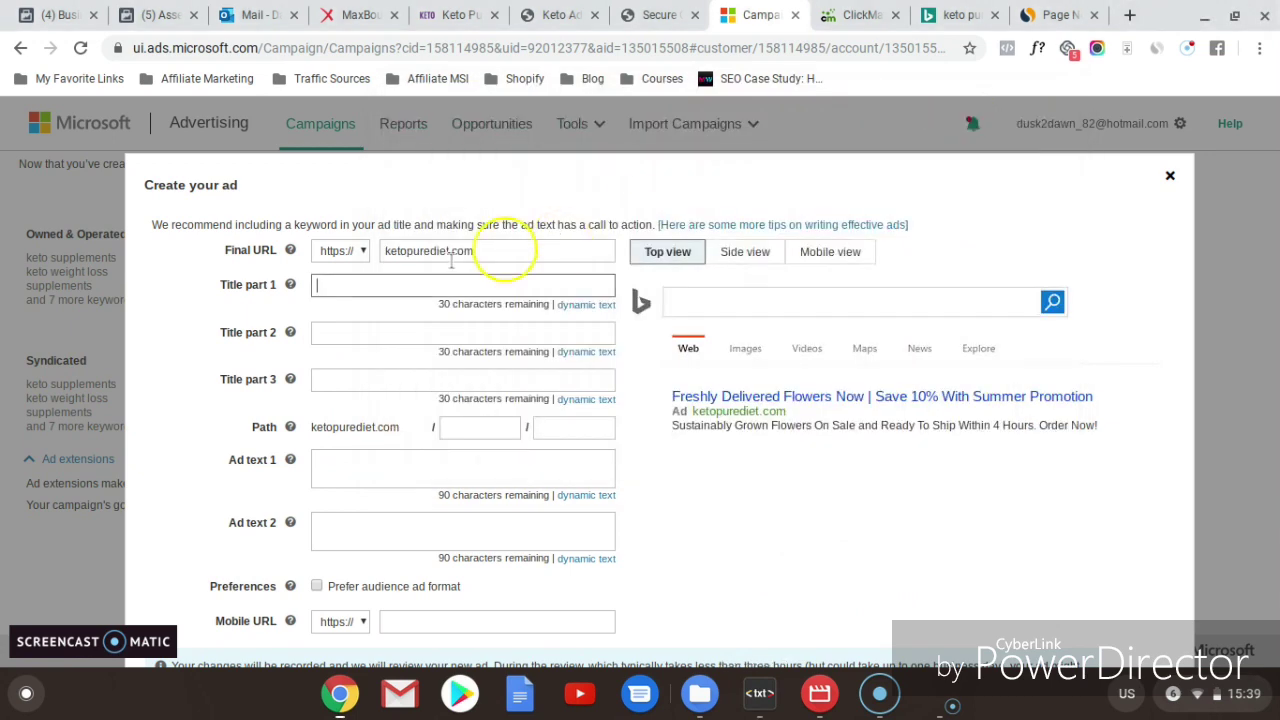
pyautogui.write('Keto Pure Diet Official Site')
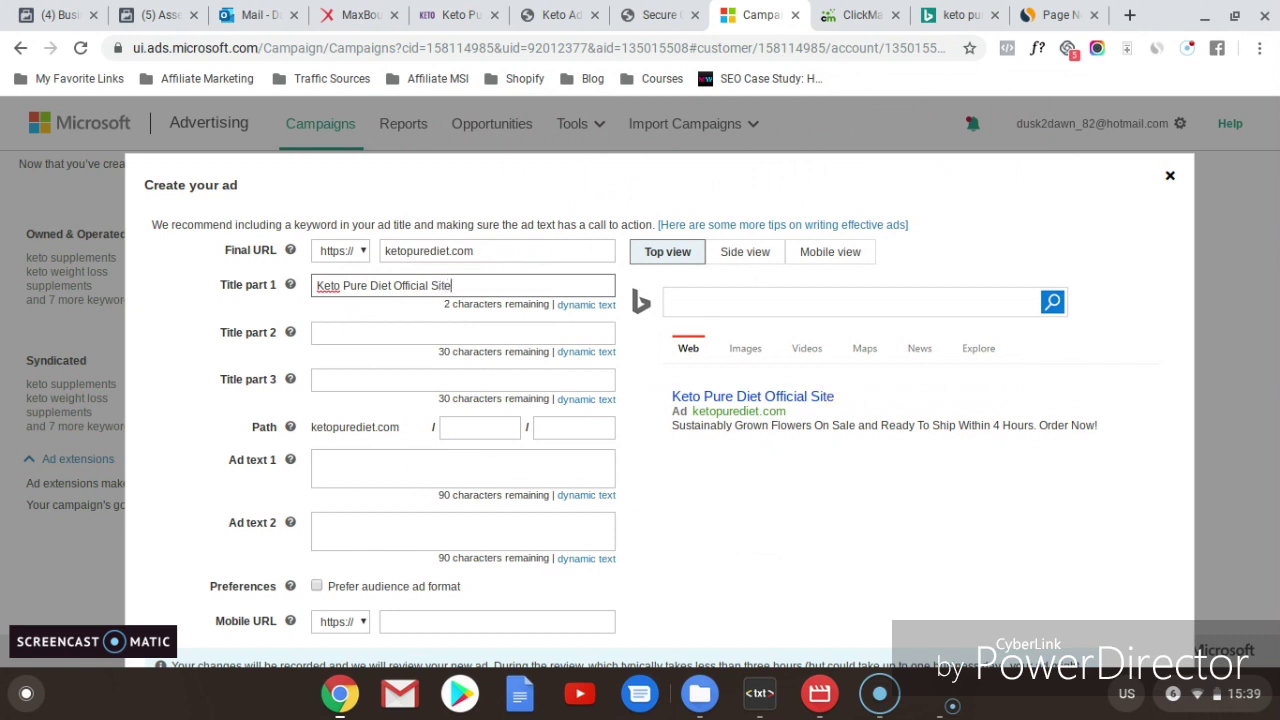
# Step: Consult the Keto Pure offer page for its headline and enter "Melt Fat Fast" as title part 2
pyautogui.click(334, 337)
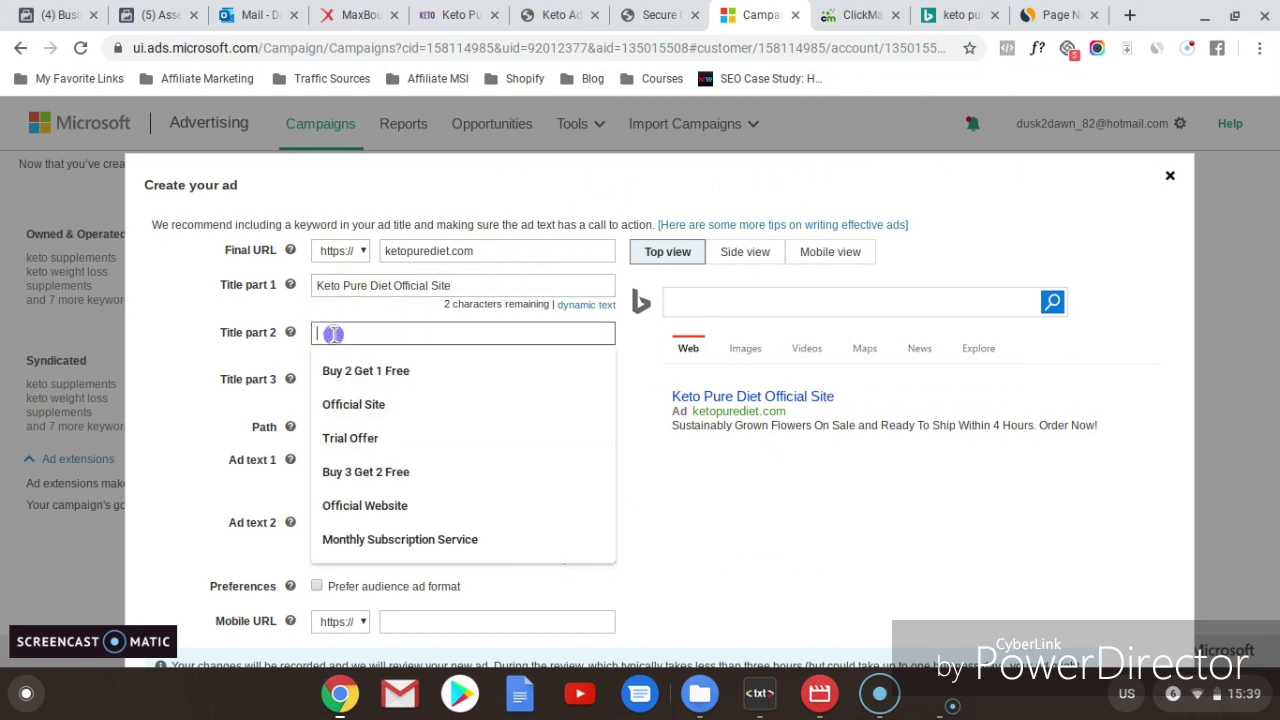
pyautogui.click(445, 15)
pyautogui.click(553, 383)
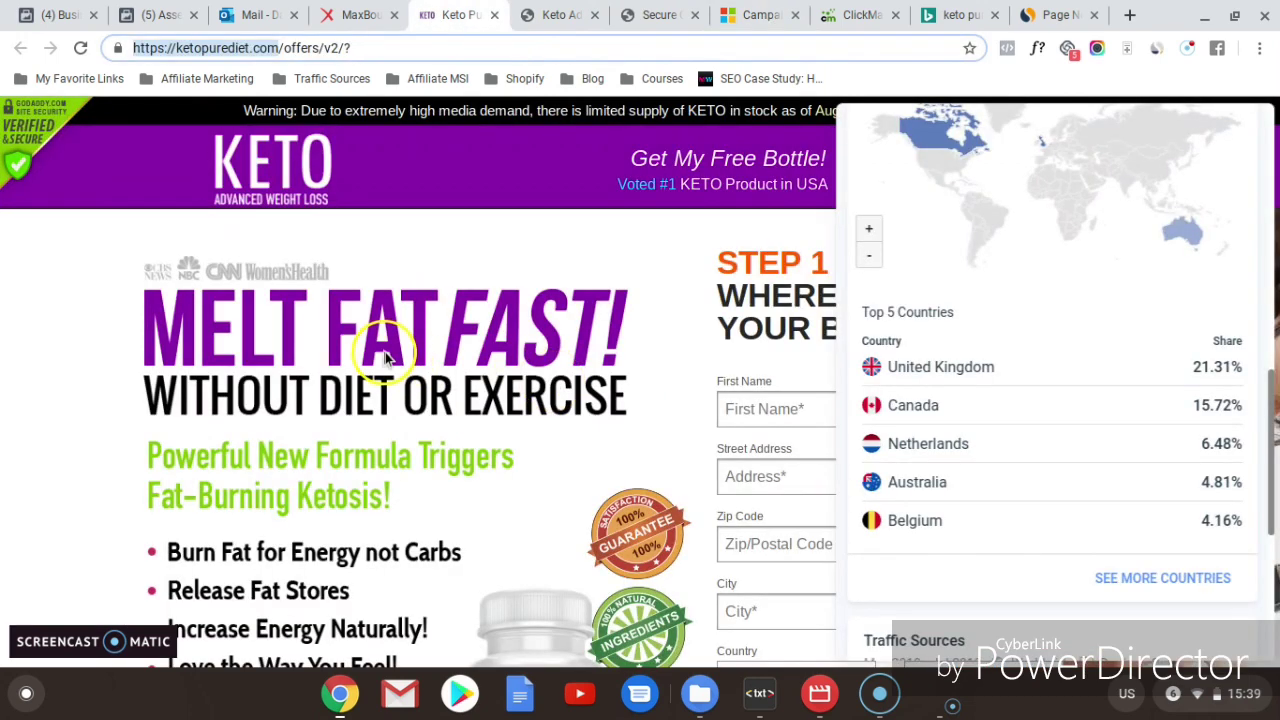
pyautogui.click(642, 249)
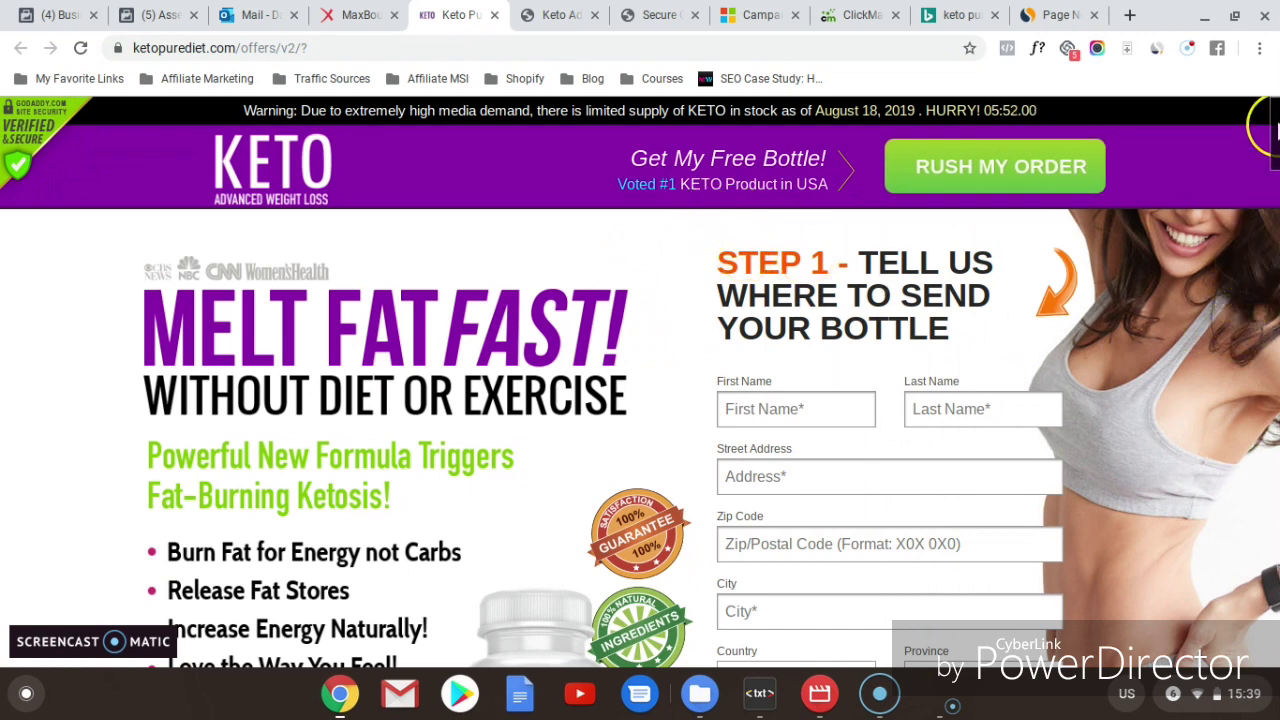
pyautogui.moveTo(1275, 125)
pyautogui.mouseDown()
pyautogui.moveTo(1276, 610)
pyautogui.moveTo(1276, 120)
pyautogui.mouseUp()
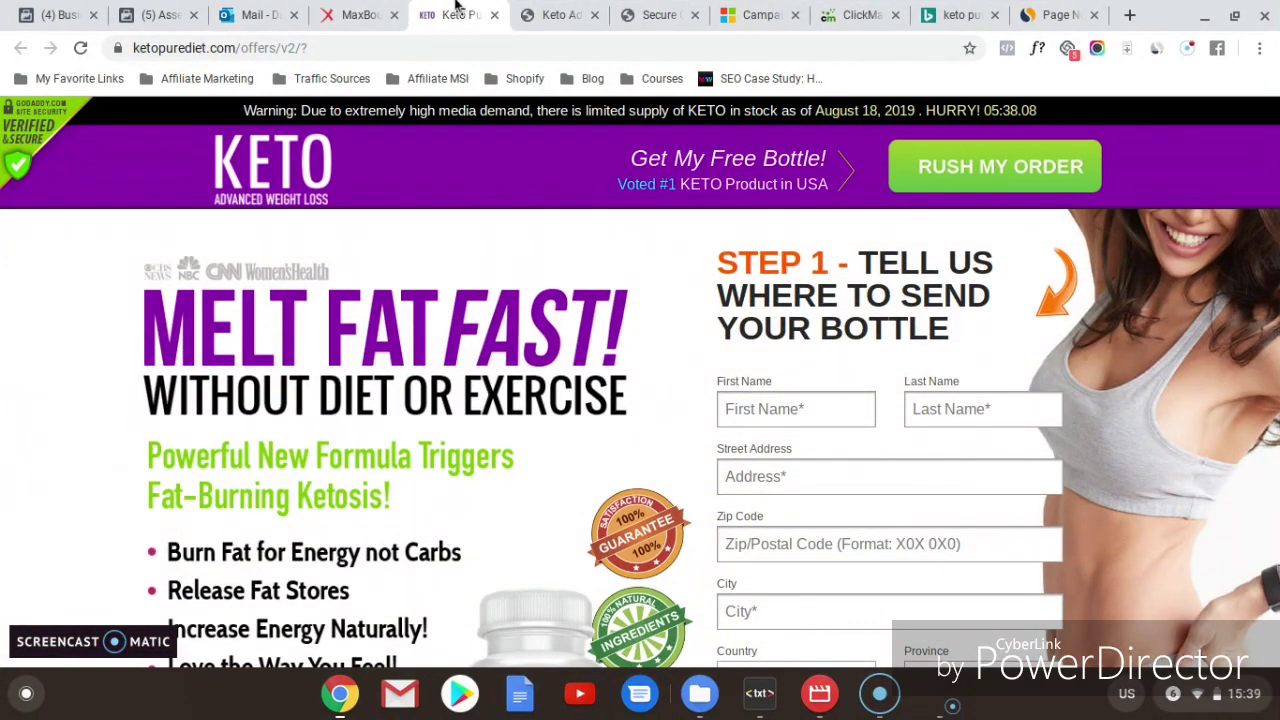
pyautogui.click(760, 14)
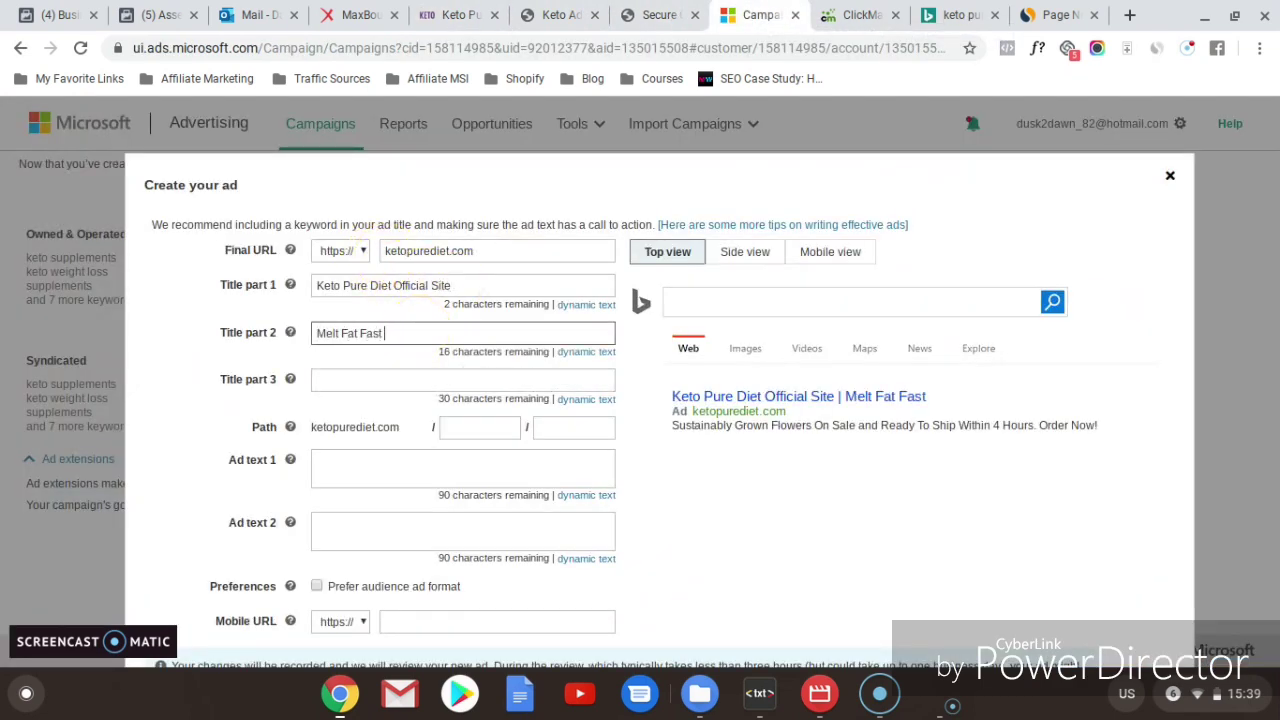
# Step: Enter "Voted #1 In The US" as title part 3 and "order" as the first part of the ad's path
pyautogui.click(346, 379)
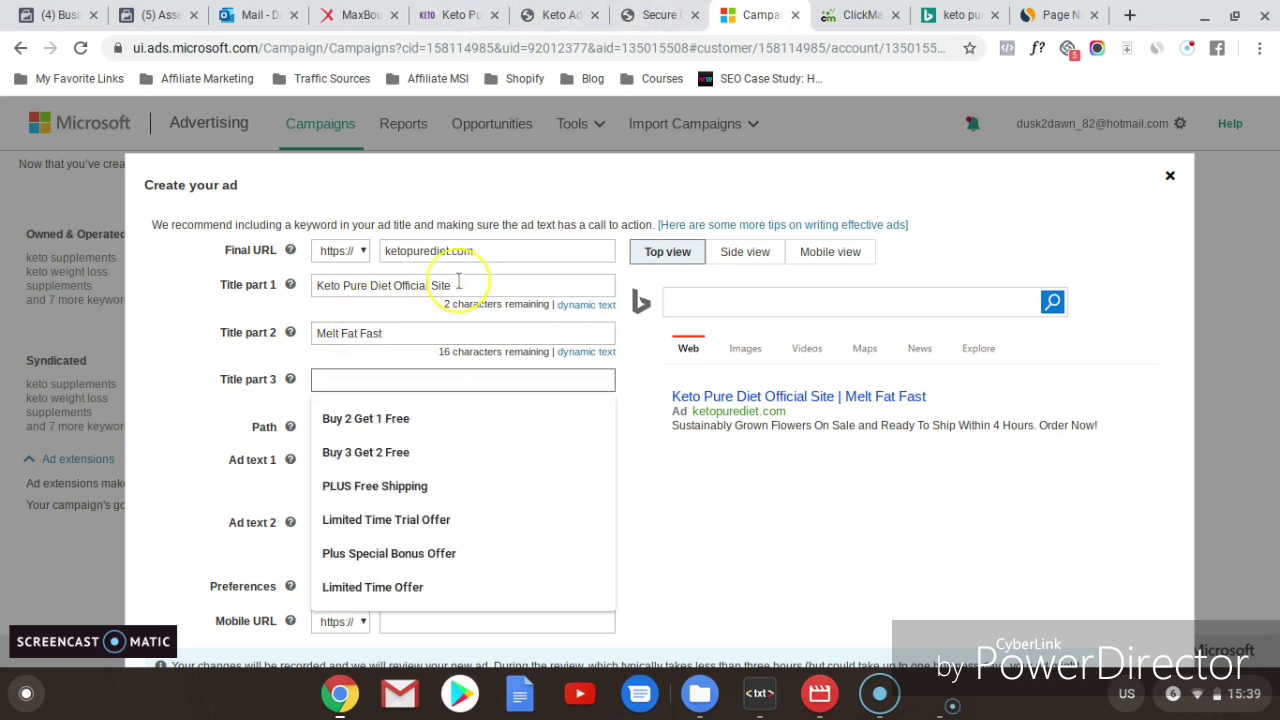
pyautogui.write('Voted #1 In The US')
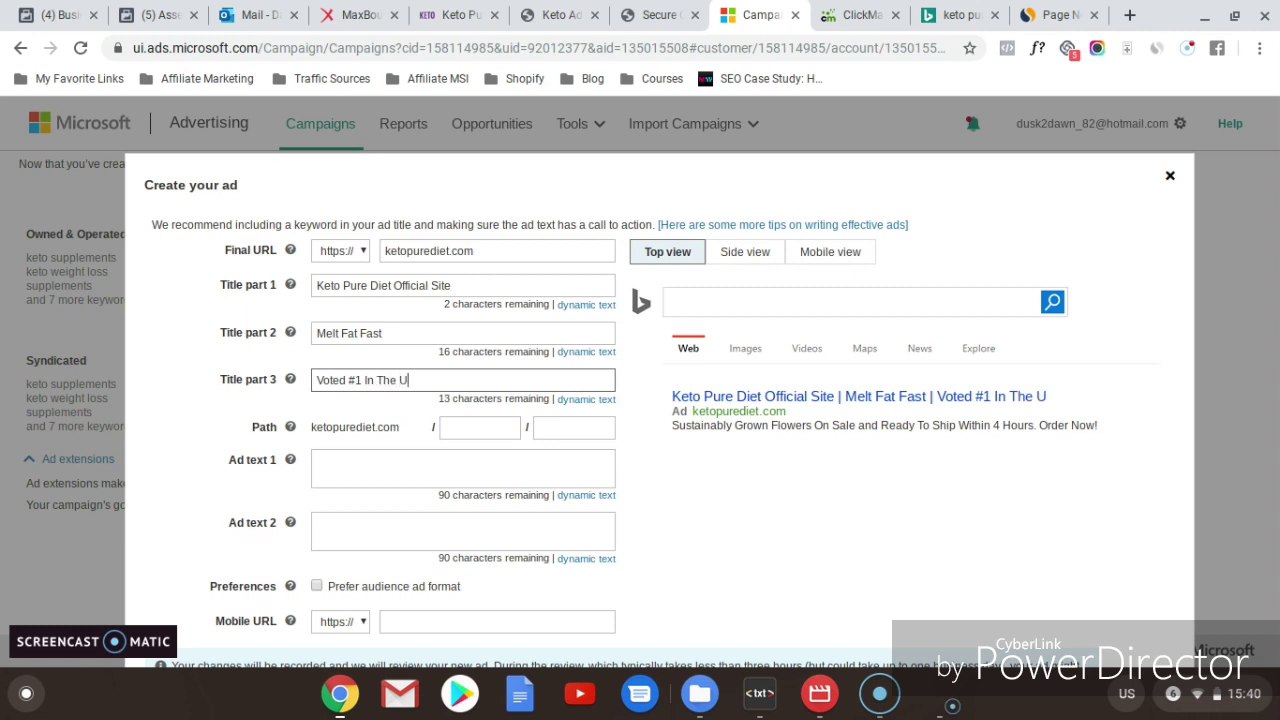
pyautogui.click(471, 427)
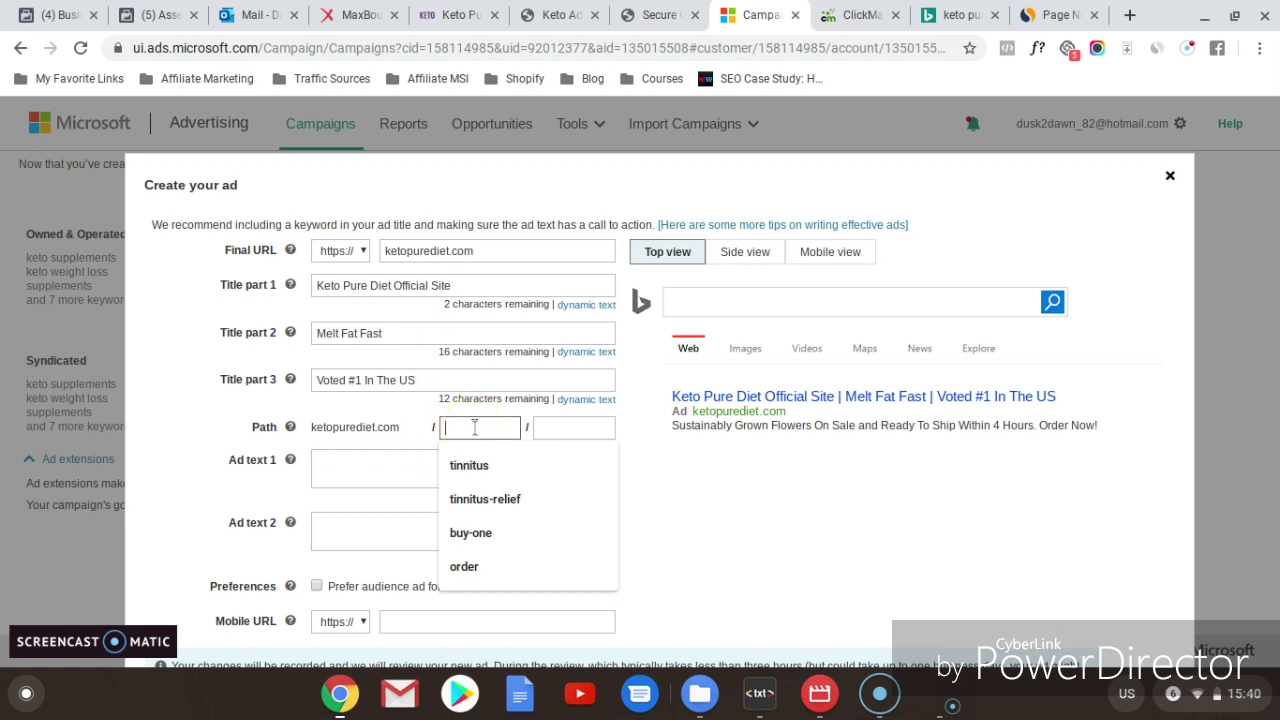
pyautogui.write('order')
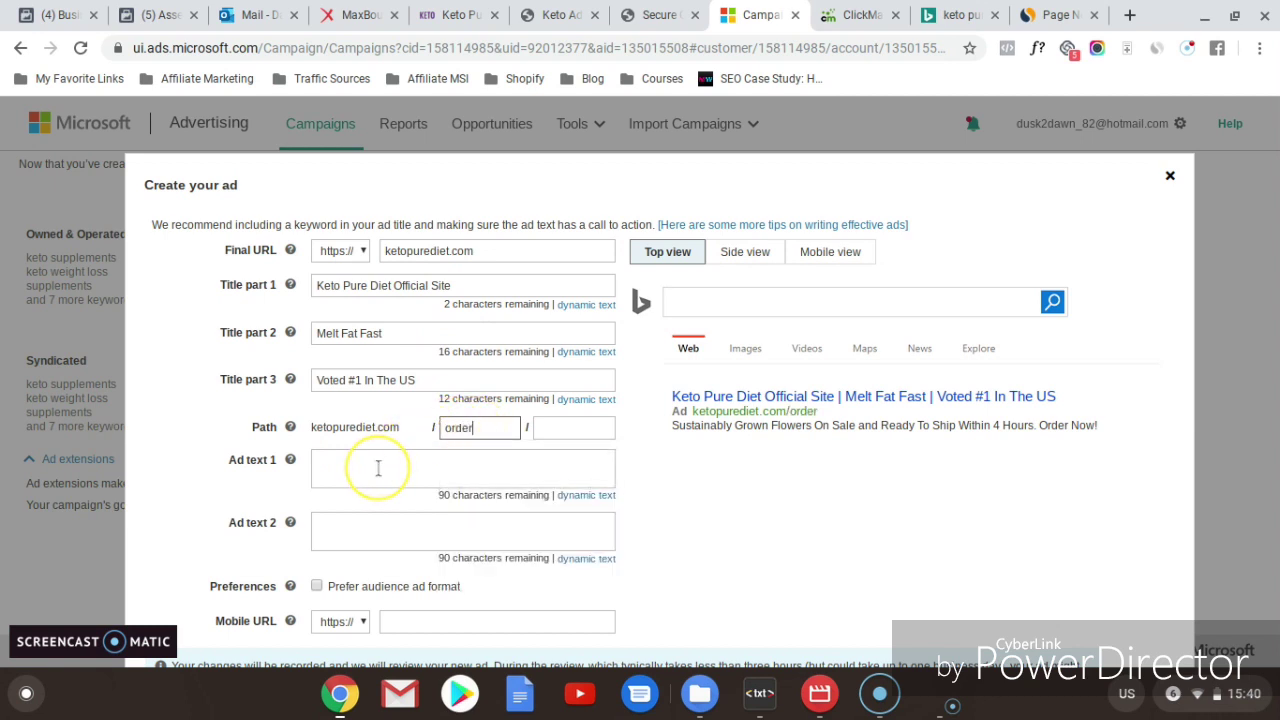
# Step: Copy the "Lose 27 lbs or Get Money Back Guaranteed Results..." description from the ad copy notes into ad text 1
pyautogui.click(378, 468)
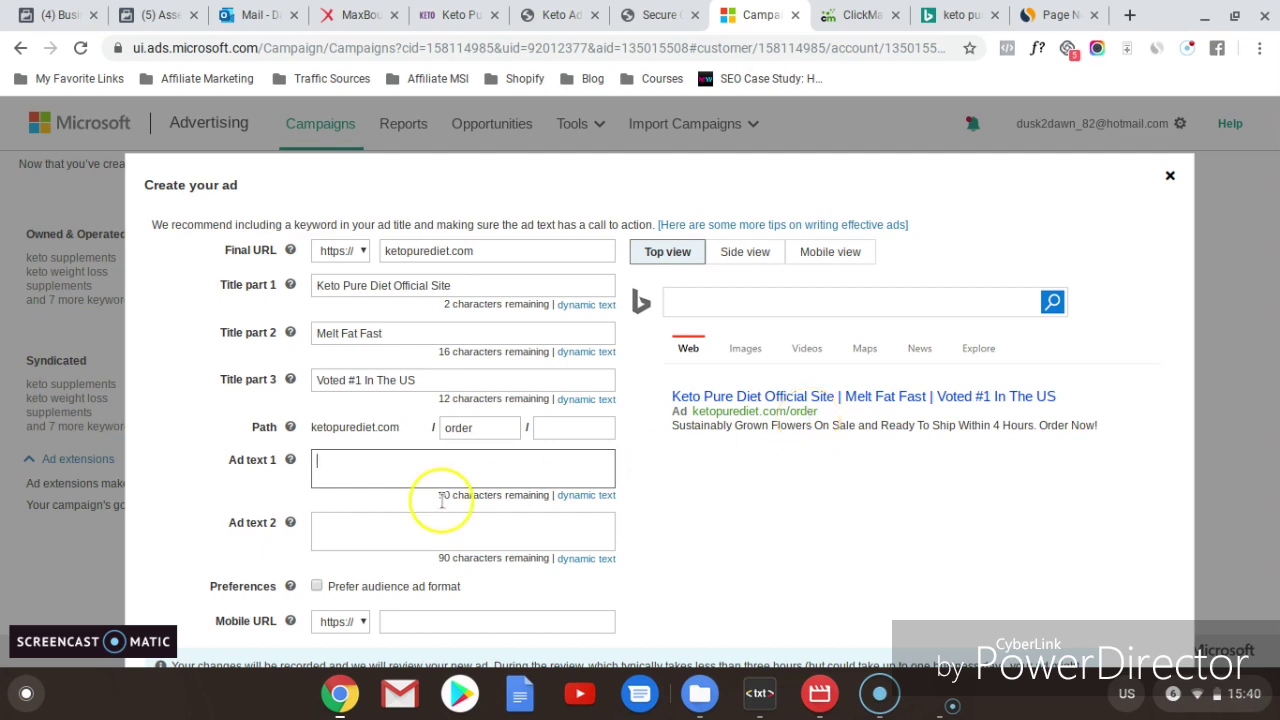
pyautogui.click(760, 700)
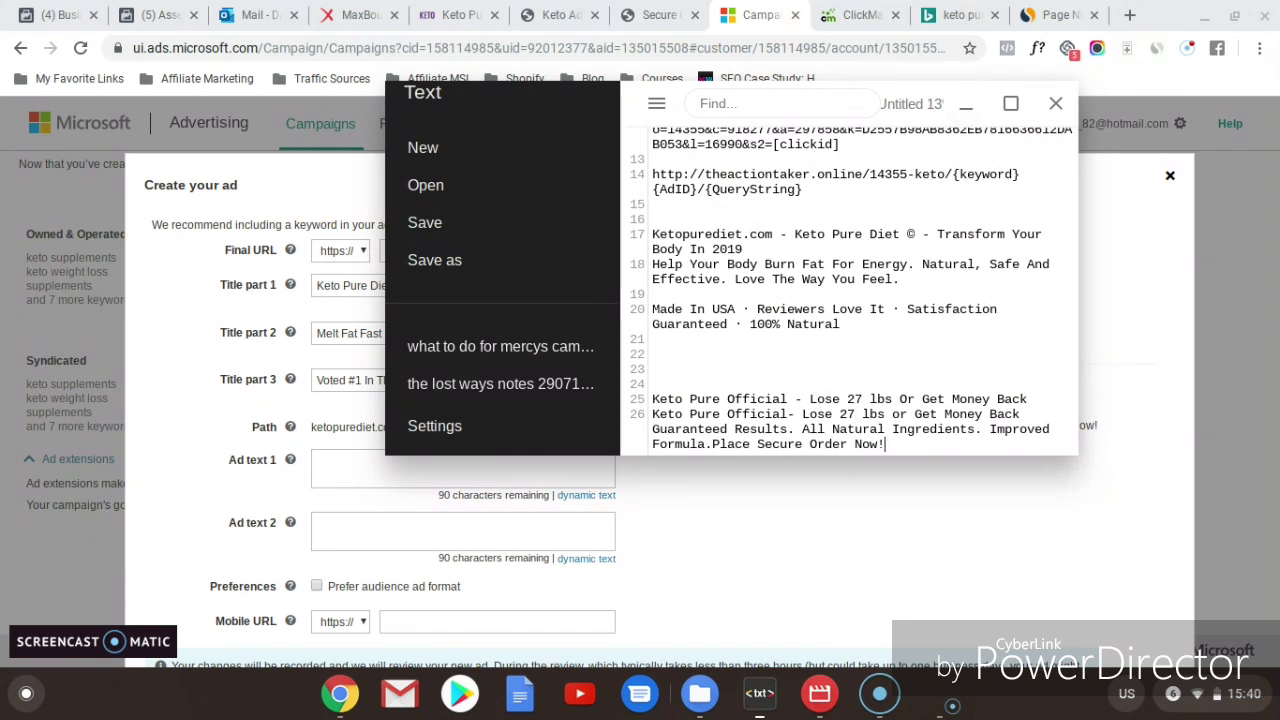
pyautogui.moveTo(888, 447); pyautogui.dragTo(803, 414)
pyautogui.hotkey('ctrl', 'c')
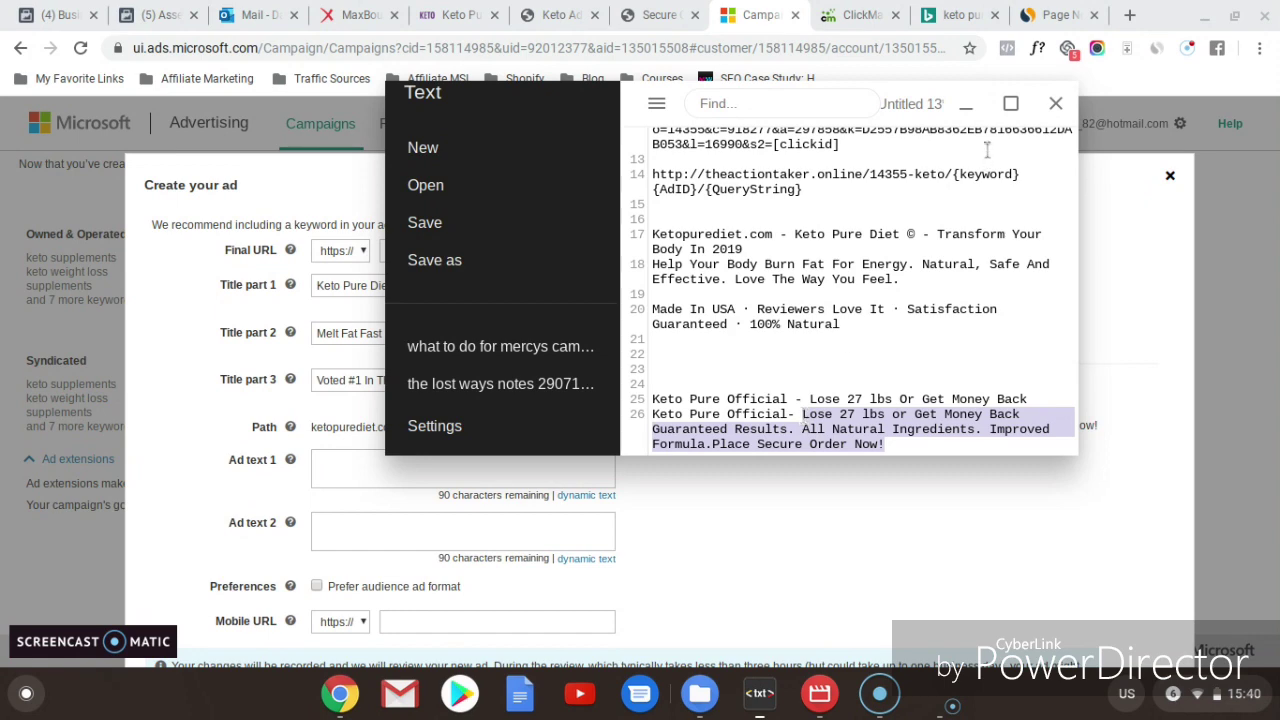
pyautogui.click(965, 108)
pyautogui.click(414, 462)
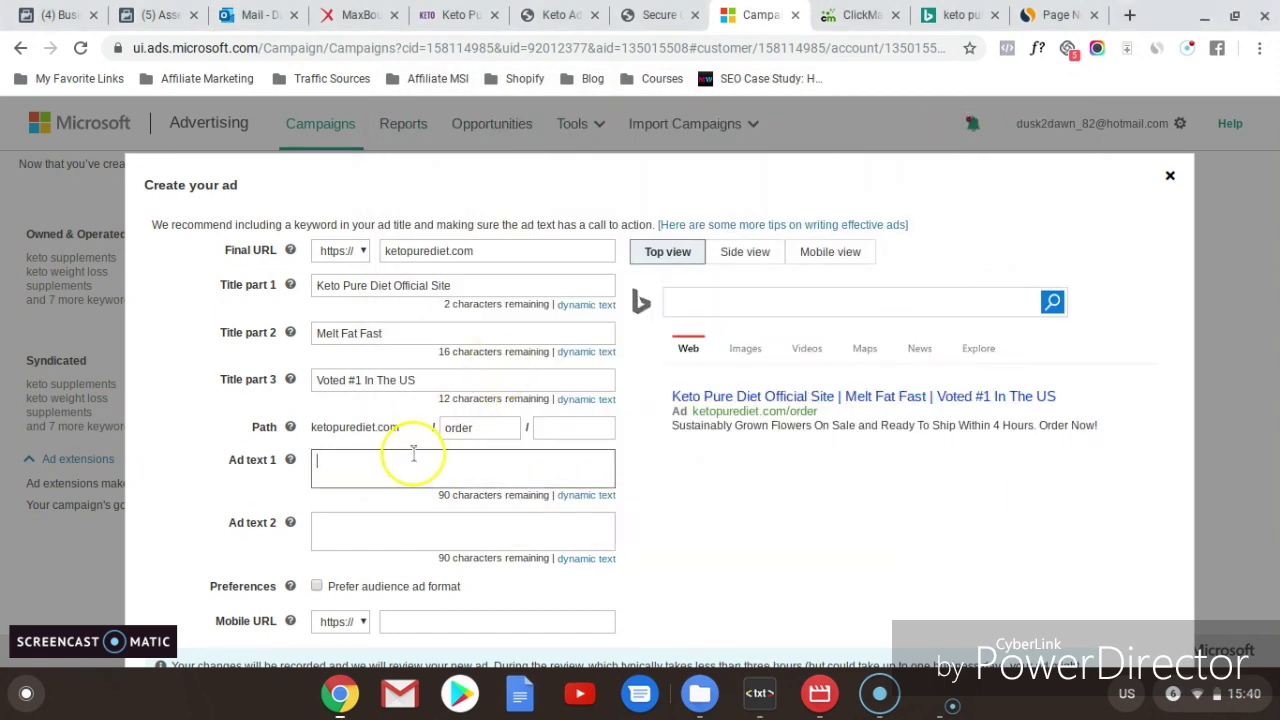
pyautogui.hotkey('ctrl', 'v')
pyautogui.hotkey('ctrl', 'Home')
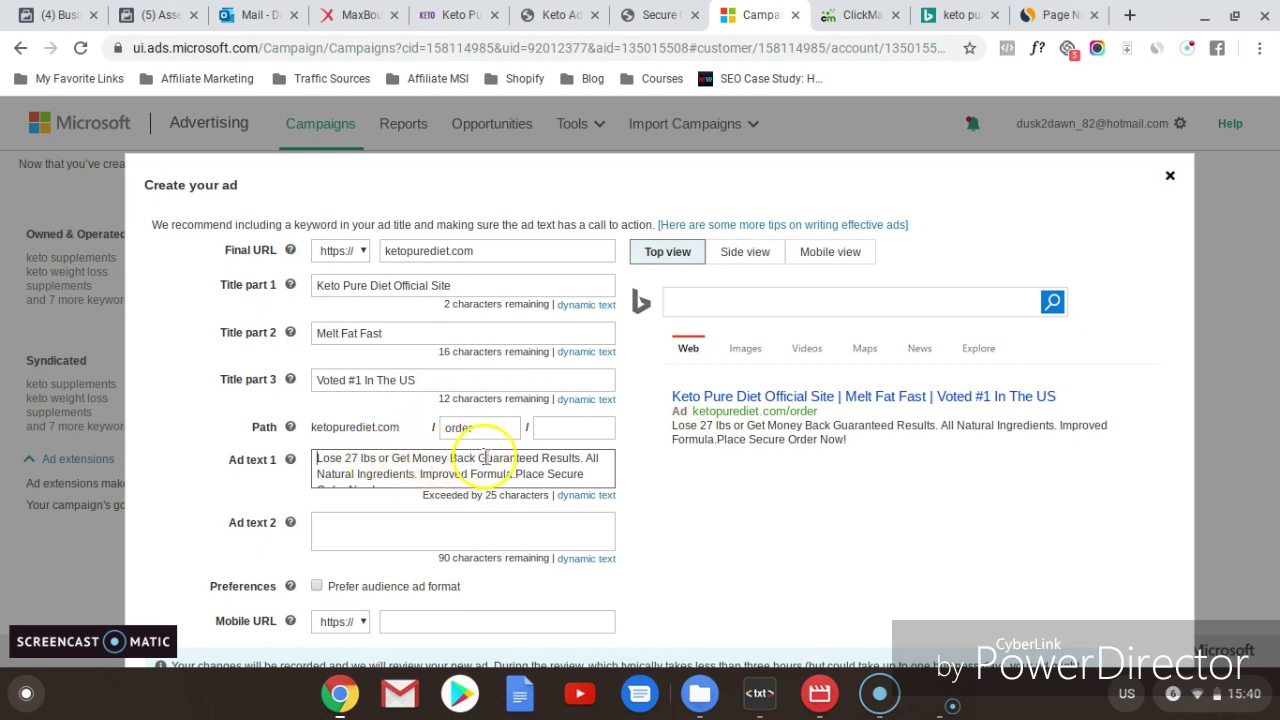
# Step: Shorten ad text 1 by removing "Lose 27 lbs or" from its beginning and the word "Results"
pyautogui.click(393, 458)
pyautogui.press('BackSpace')
pyautogui.press('BackSpace')
pyautogui.press('BackSpace')
pyautogui.press('BackSpace')
pyautogui.press('BackSpace')
pyautogui.press('BackSpace')
pyautogui.press('BackSpace')
pyautogui.press('BackSpace')
pyautogui.press('BackSpace')
pyautogui.press('BackSpace')
pyautogui.press('BackSpace')
pyautogui.press('BackSpace')
pyautogui.press('BackSpace')
pyautogui.press('BackSpace')
pyautogui.press('BackSpace')
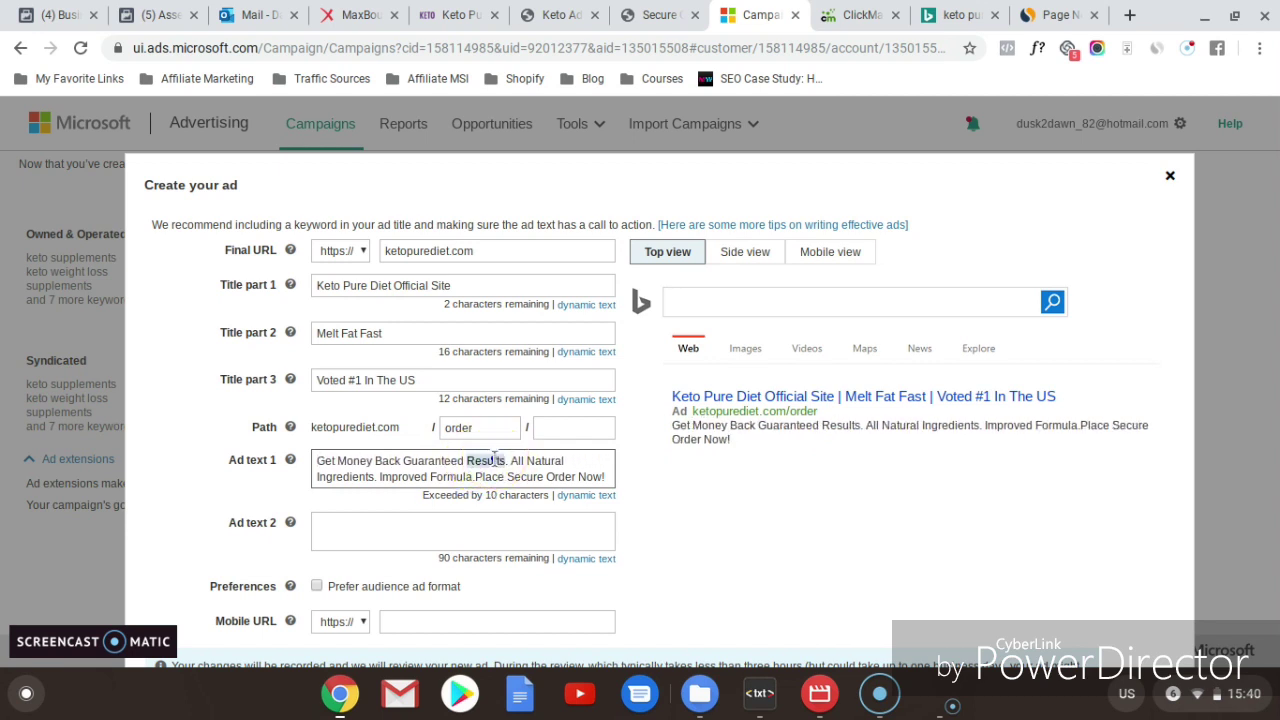
pyautogui.press('BackSpace')
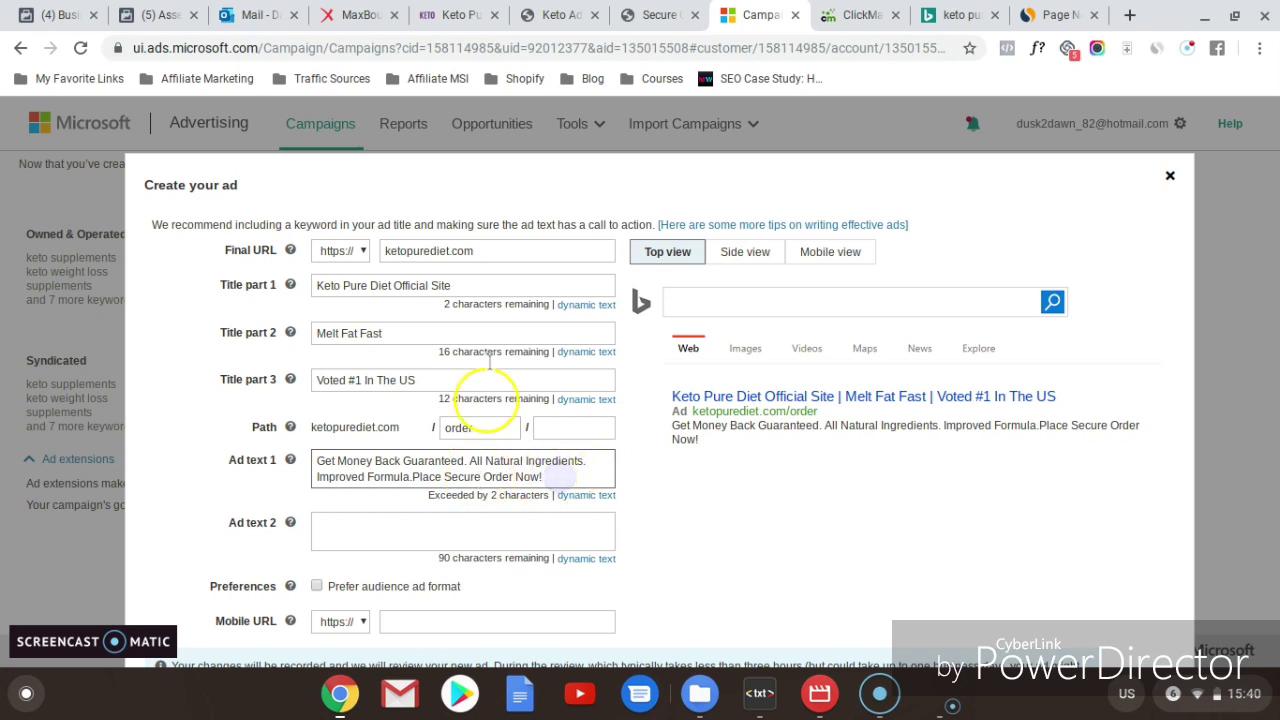
# Step: Consult the Keto Pure offer page's benefits and replace "Improved Formula" in ad text 1 with "Burn Fat For Energy"
pyautogui.click(443, 15)
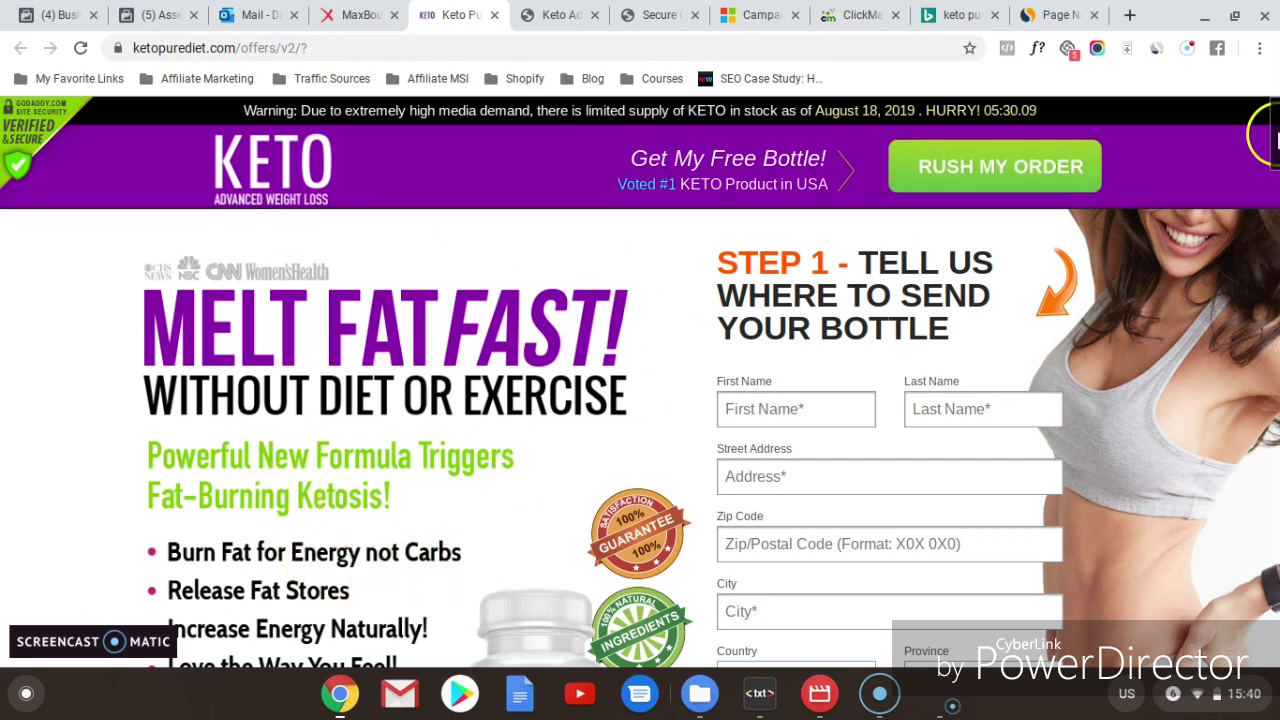
pyautogui.scroll(-3, 1275, 150)
pyautogui.moveTo(1275, 185); pyautogui.dragTo(1275, 155)
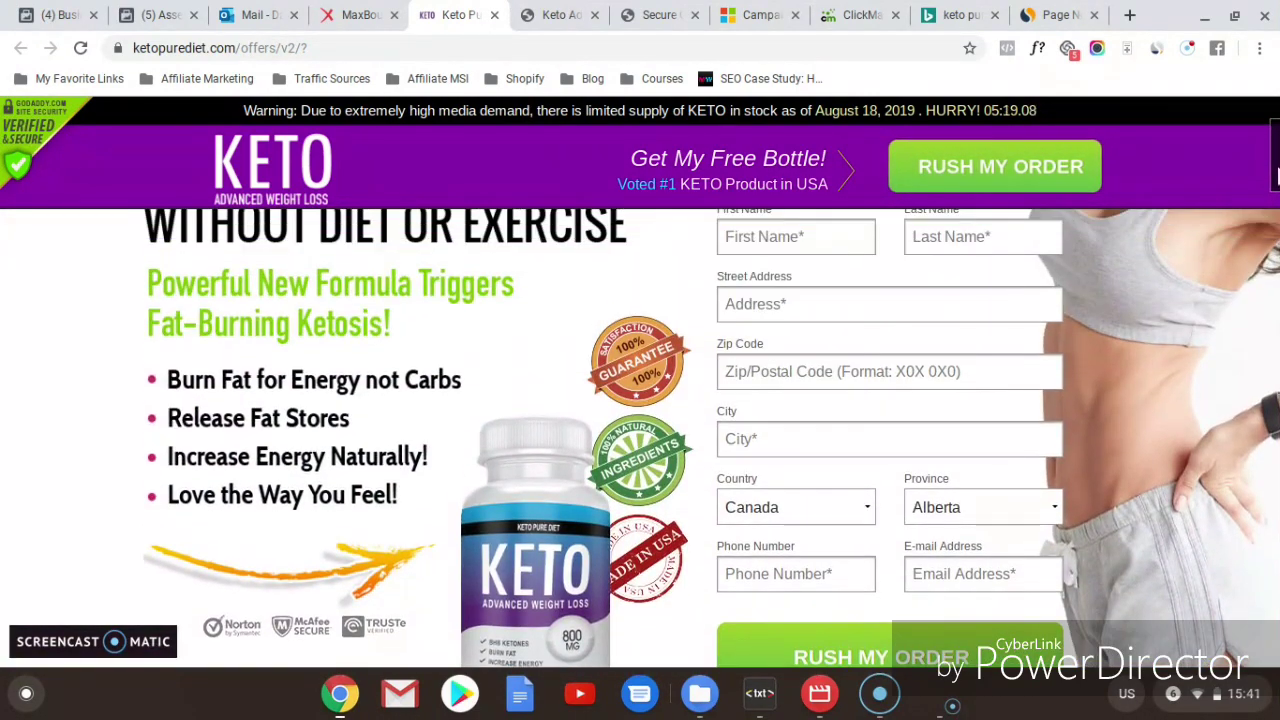
pyautogui.click(758, 15)
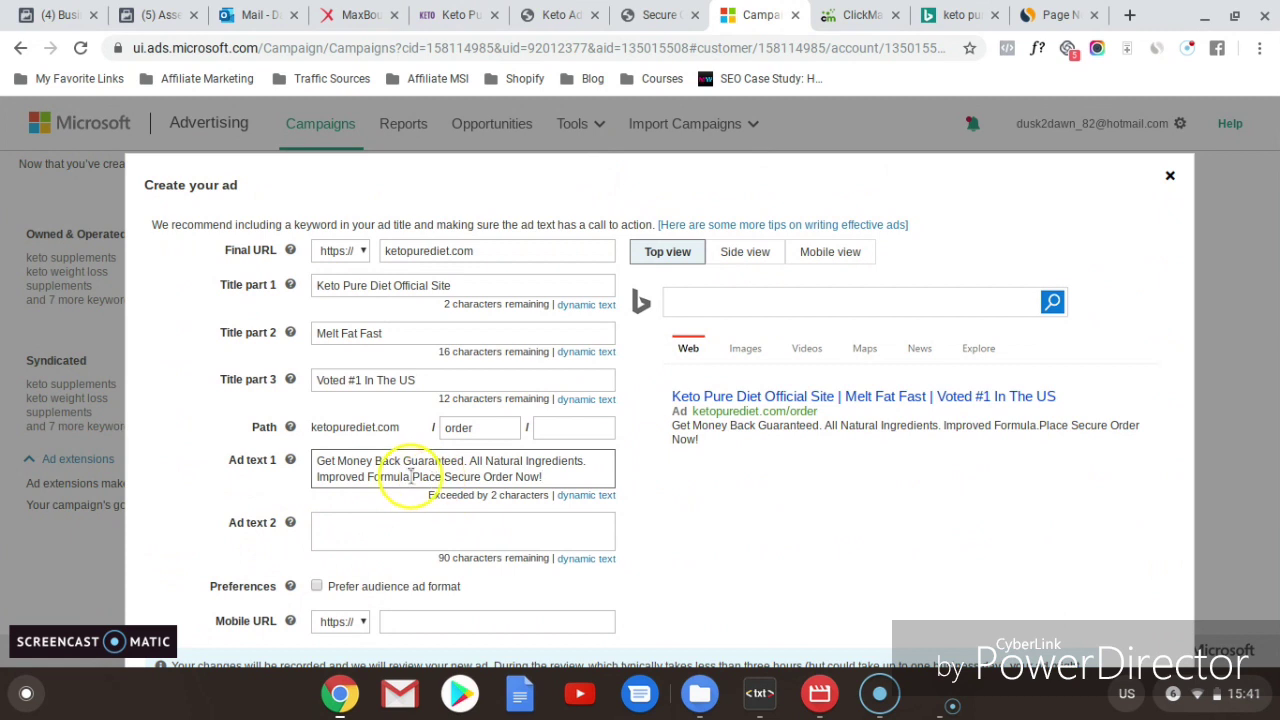
pyautogui.press('BackSpace')
pyautogui.press('BackSpace')
pyautogui.press('BackSpace')
pyautogui.press('BackSpace')
pyautogui.press('BackSpace')
pyautogui.press('BackSpace')
pyautogui.press('BackSpace')
pyautogui.press('BackSpace')
pyautogui.press('BackSpace')
pyautogui.press('BackSpace')
pyautogui.press('BackSpace')
pyautogui.press('BackSpace')
pyautogui.press('BackSpace')
pyautogui.press('BackSpace')
pyautogui.press('BackSpace')
pyautogui.press('BackSpace')
pyautogui.press('BackSpace')
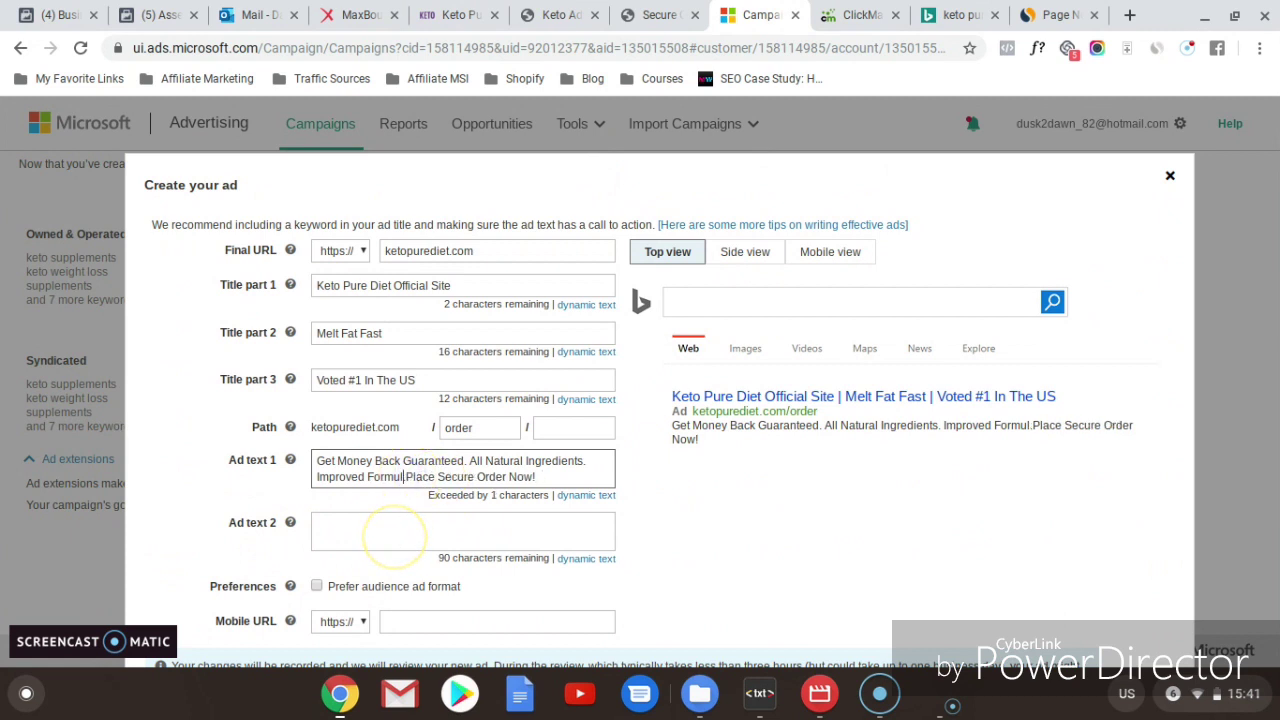
pyautogui.write('Burn Fat For ')
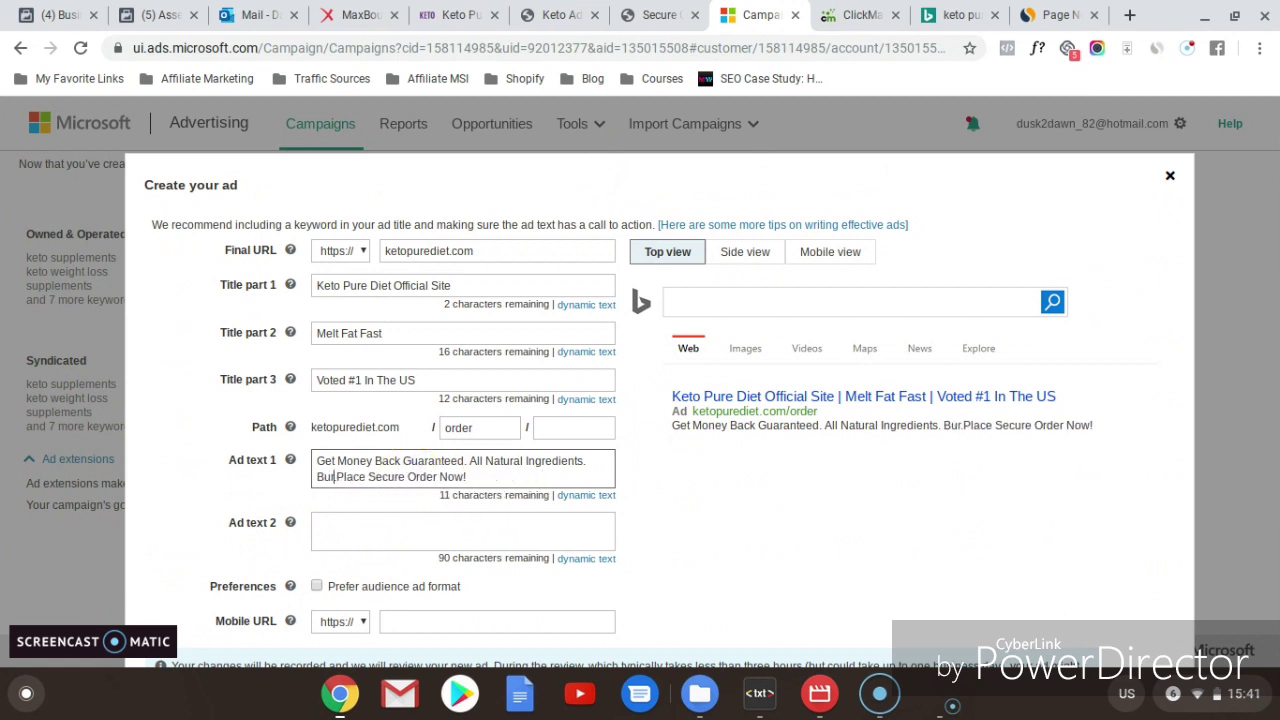
pyautogui.write('Ene')
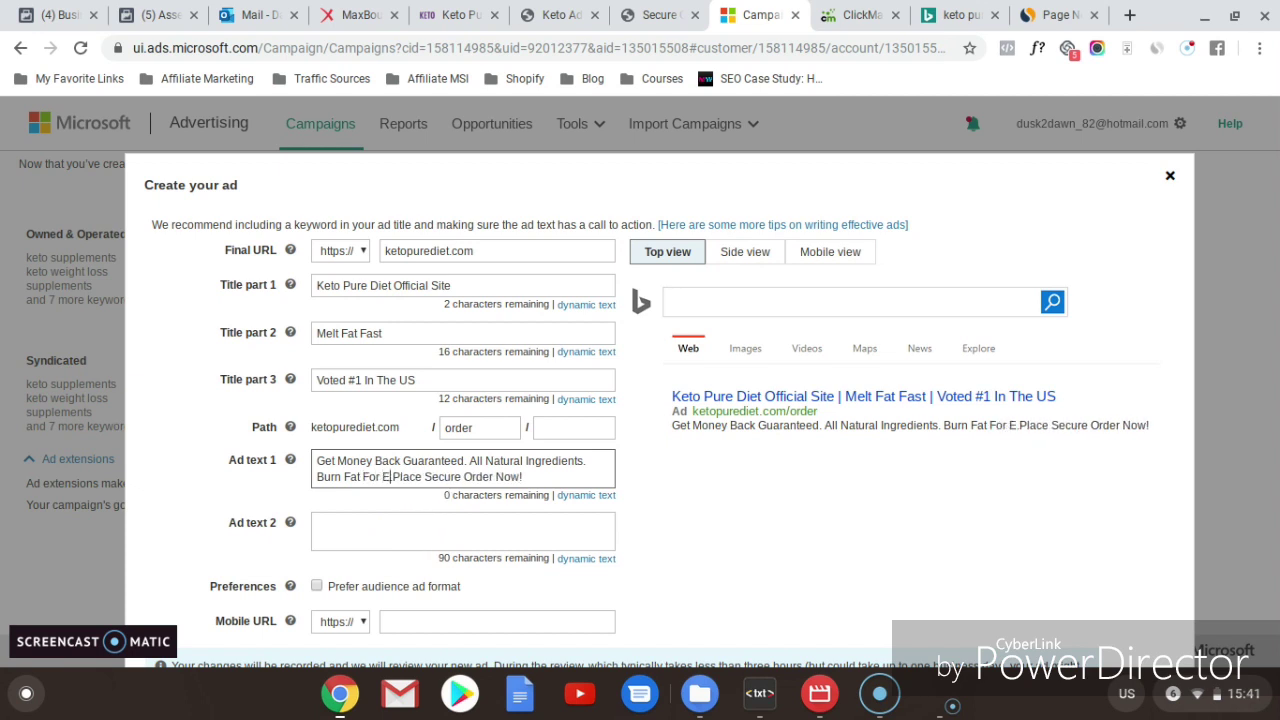
pyautogui.write('rgy')
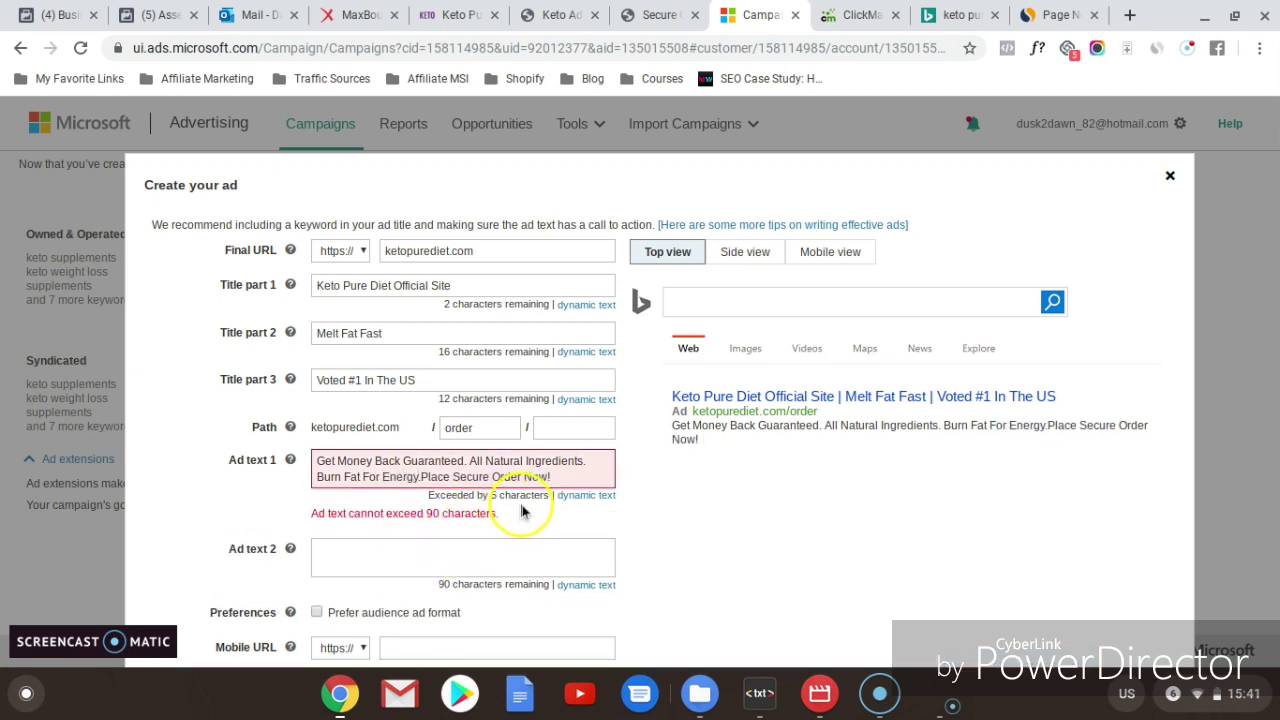
pyautogui.click(424, 477)
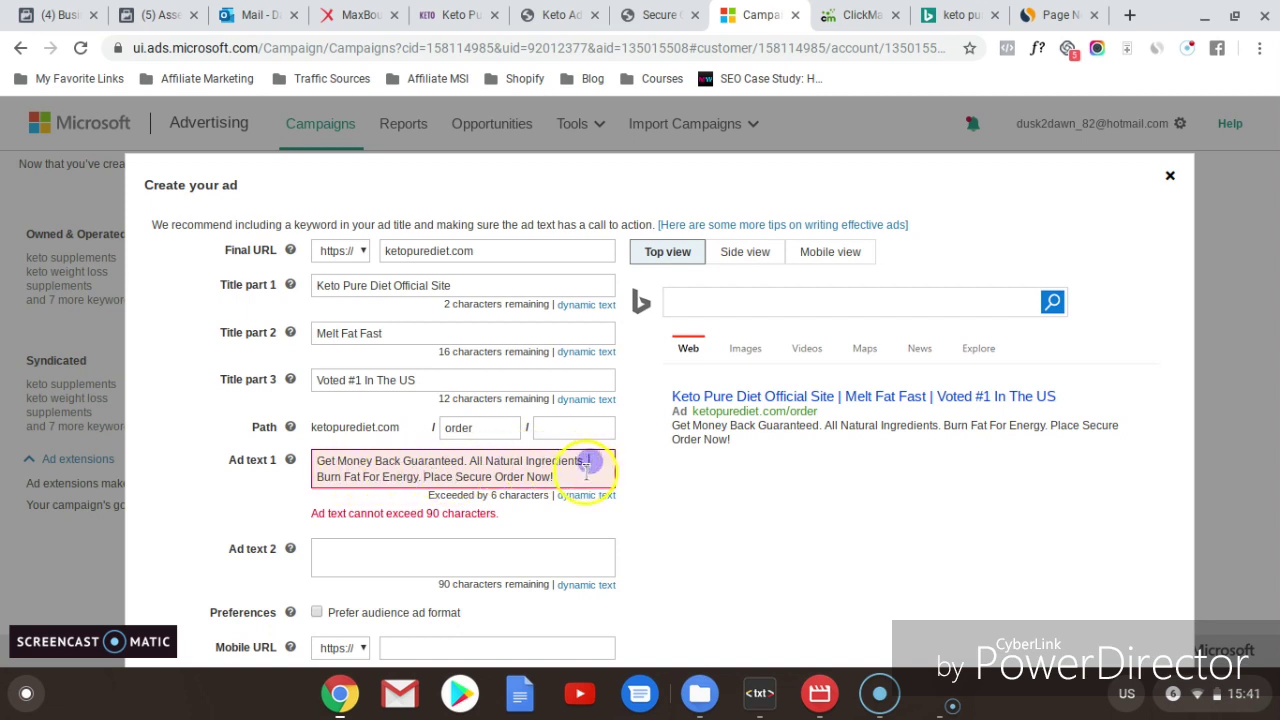
# Step: Delete the "Burn Fat For Energy." sentence from ad text 1, keeping "Place Secure Order Now!" as the ending
pyautogui.click(425, 478)
pyautogui.press('BackSpace')
pyautogui.press('BackSpace')
pyautogui.press('BackSpace')
pyautogui.press('BackSpace')
pyautogui.press('BackSpace')
pyautogui.press('BackSpace')
pyautogui.press('BackSpace')
pyautogui.press('BackSpace')
pyautogui.press('BackSpace')
pyautogui.press('BackSpace')
pyautogui.press('BackSpace')
pyautogui.press('BackSpace')
pyautogui.press('BackSpace')
pyautogui.press('BackSpace')
pyautogui.press('BackSpace')
pyautogui.press('BackSpace')
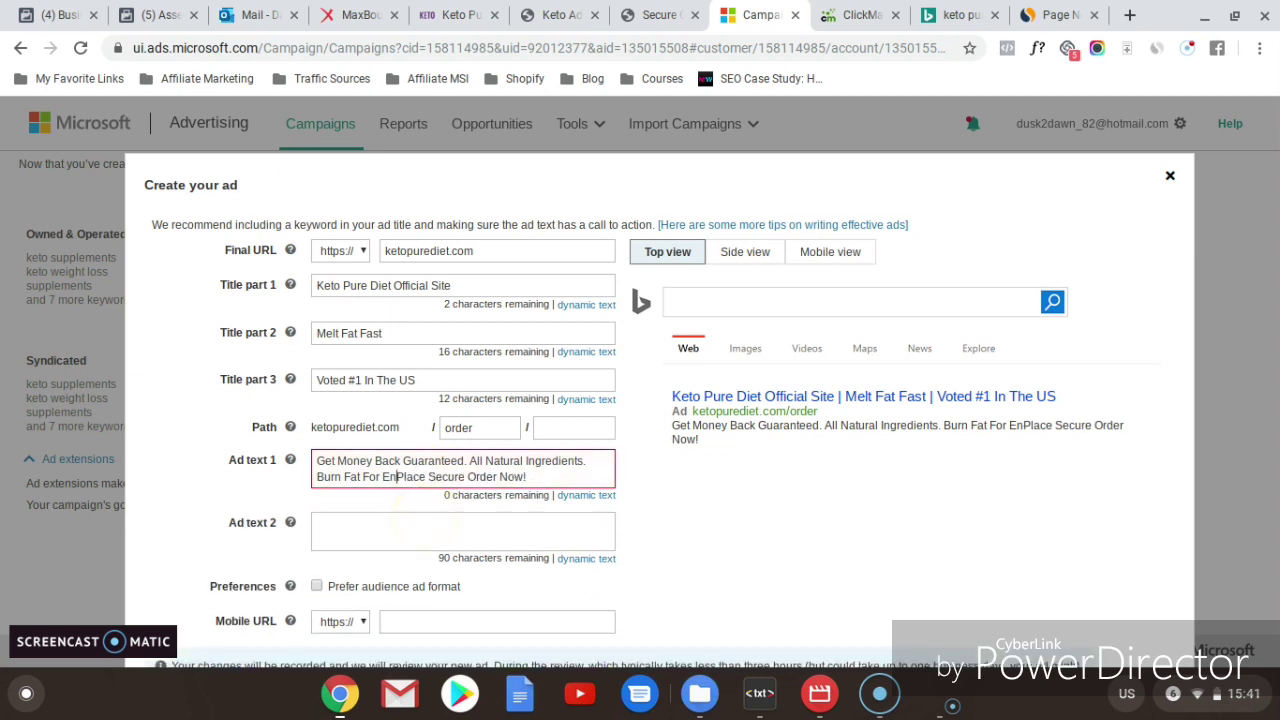
pyautogui.click(347, 477)
pyautogui.press('BackSpace')
pyautogui.press('BackSpace')
pyautogui.press('BackSpace')
pyautogui.press('BackSpace')
pyautogui.press('BackSpace')
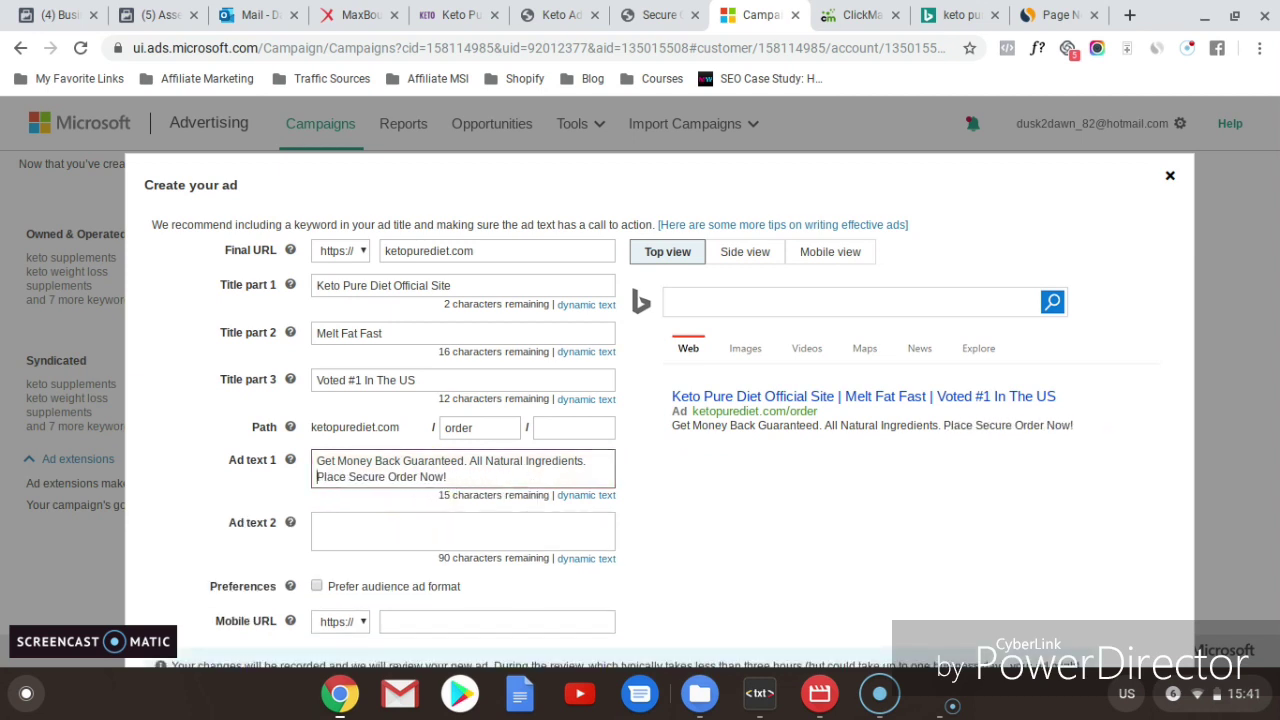
pyautogui.click(971, 451)
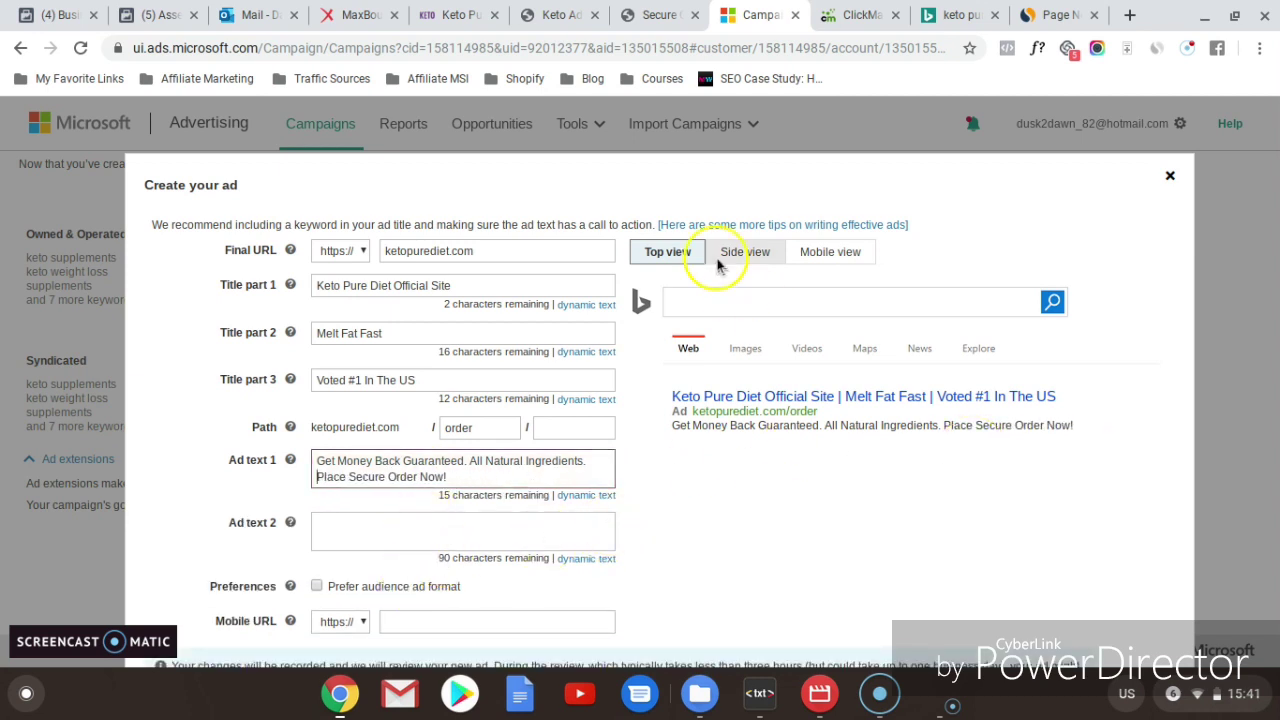
# Step: Review the guarantee badges on the Keto Pure offer page and enter "Satisfaction 100% Guaranteed" as ad text 2
pyautogui.click(449, 16)
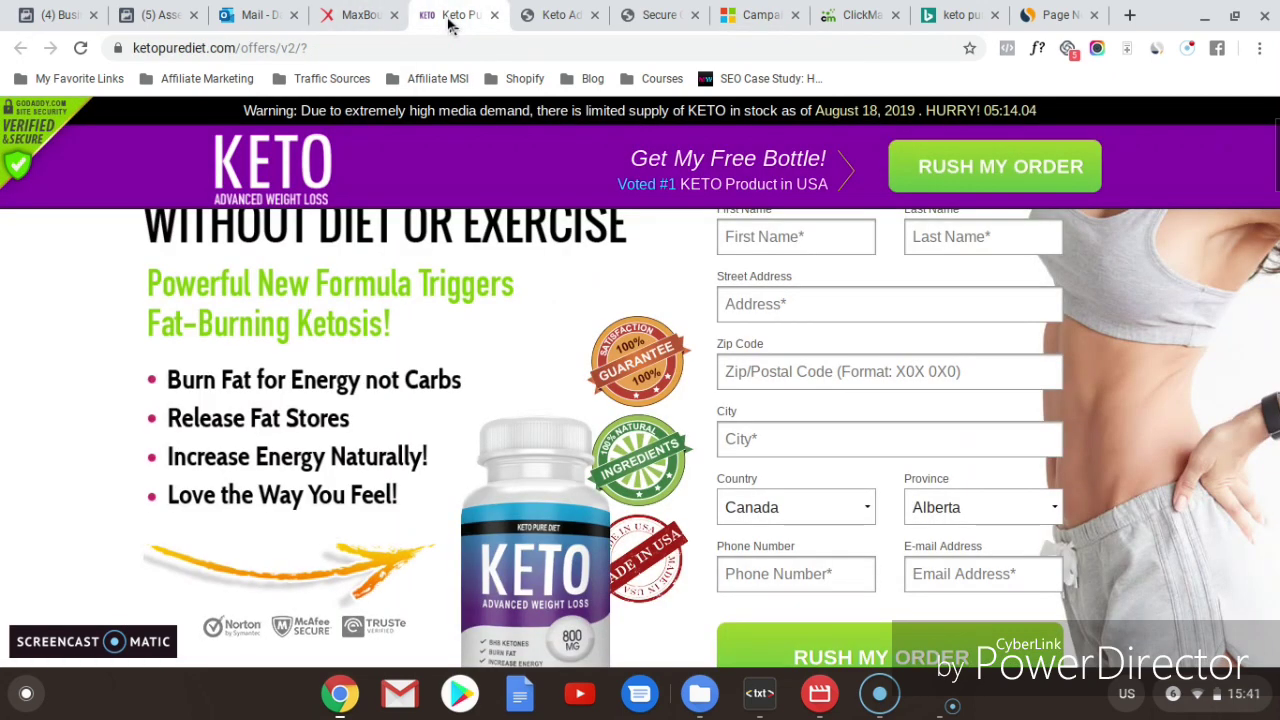
pyautogui.click(378, 338)
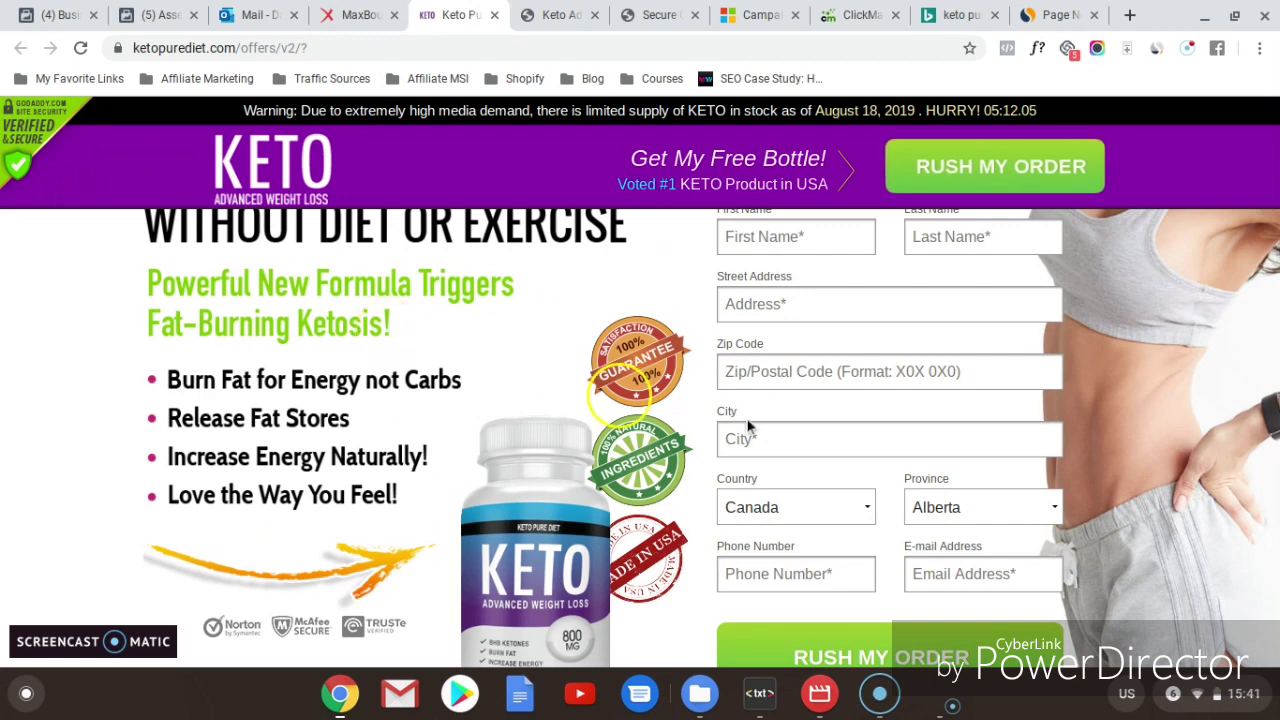
pyautogui.moveTo(1276, 215); pyautogui.dragTo(1276, 180)
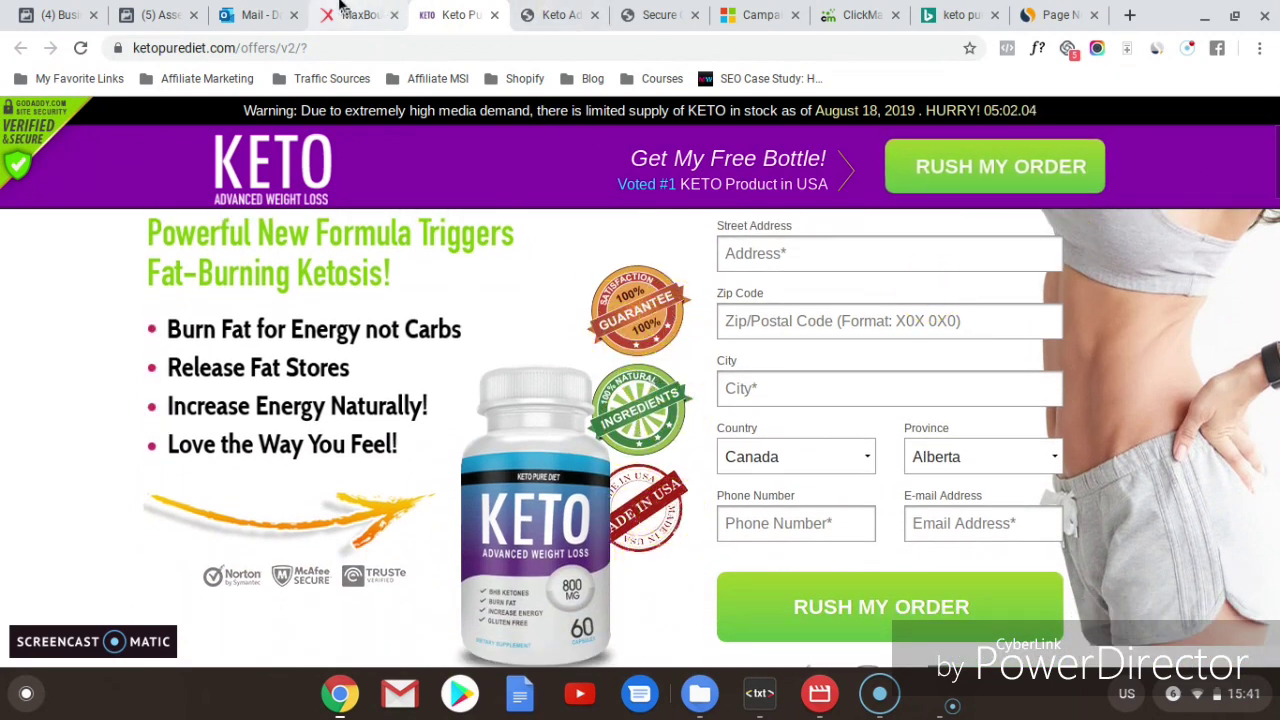
pyautogui.click(745, 12)
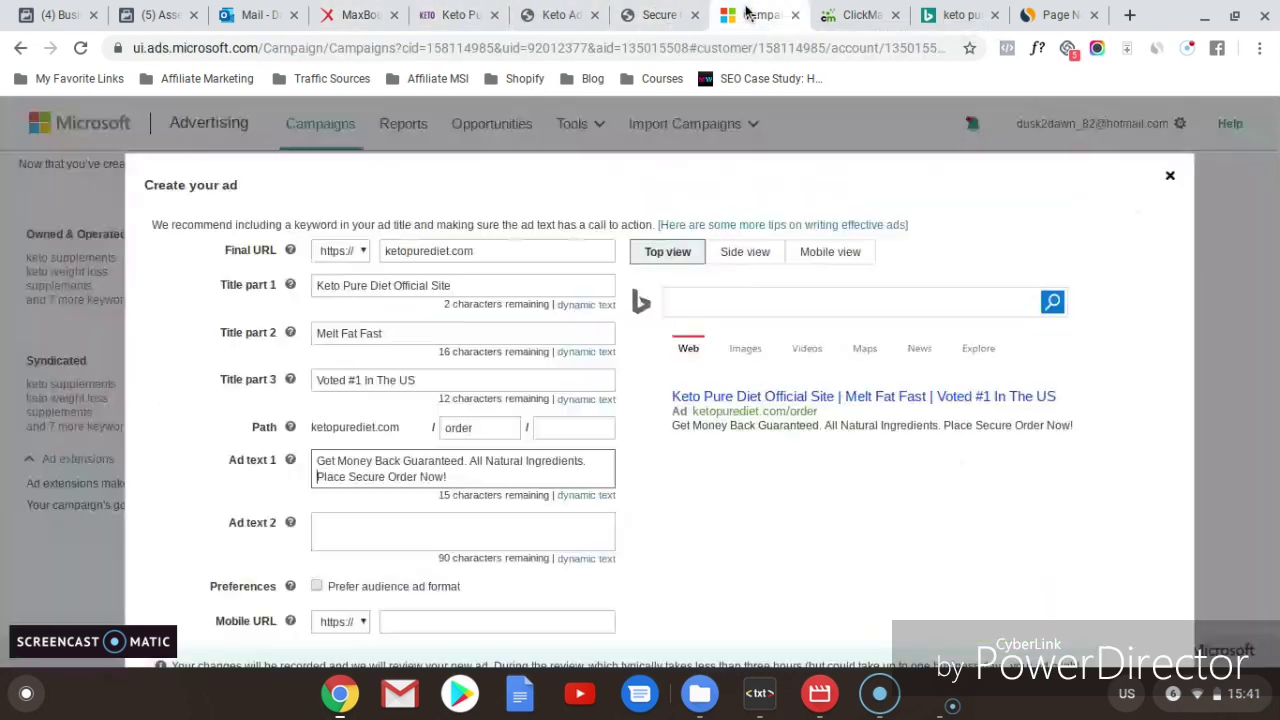
pyautogui.click(410, 523)
pyautogui.write('Satisfaction 100% Guaranteed')
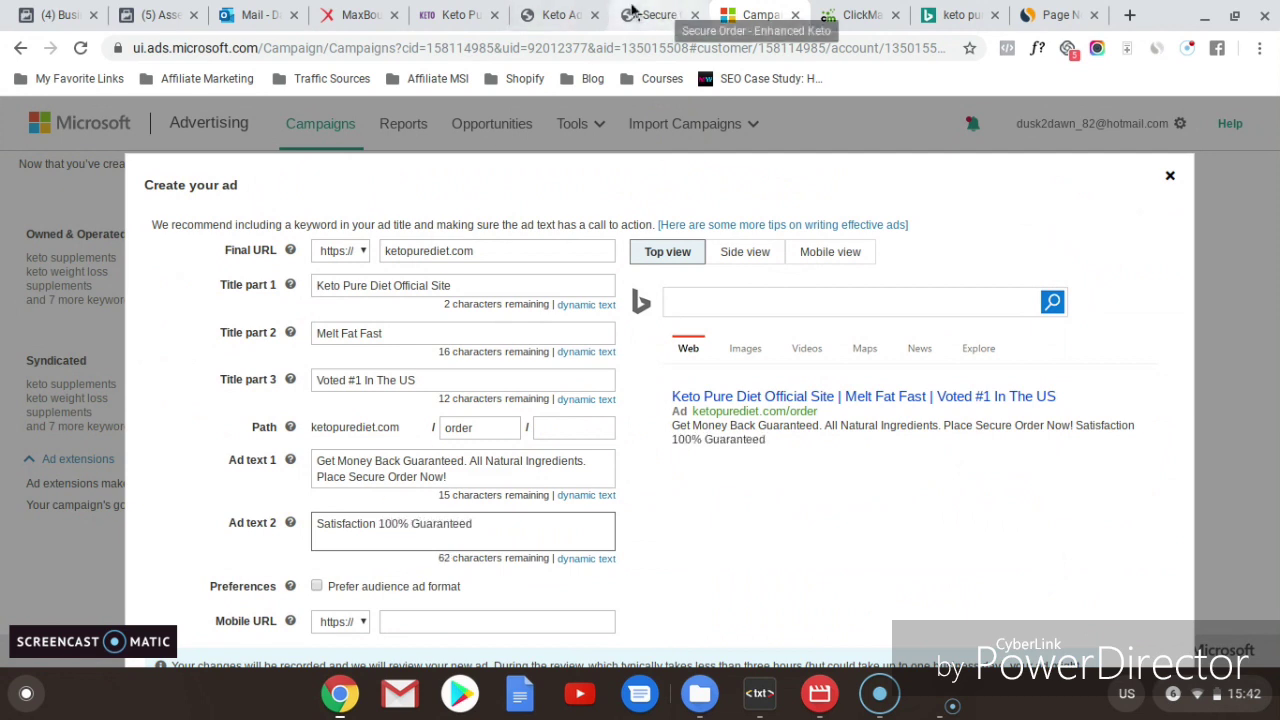
# Step: Recheck the offer page's badges and extend ad text 2 with ". 100% Natural Ingredients."
pyautogui.click(458, 14)
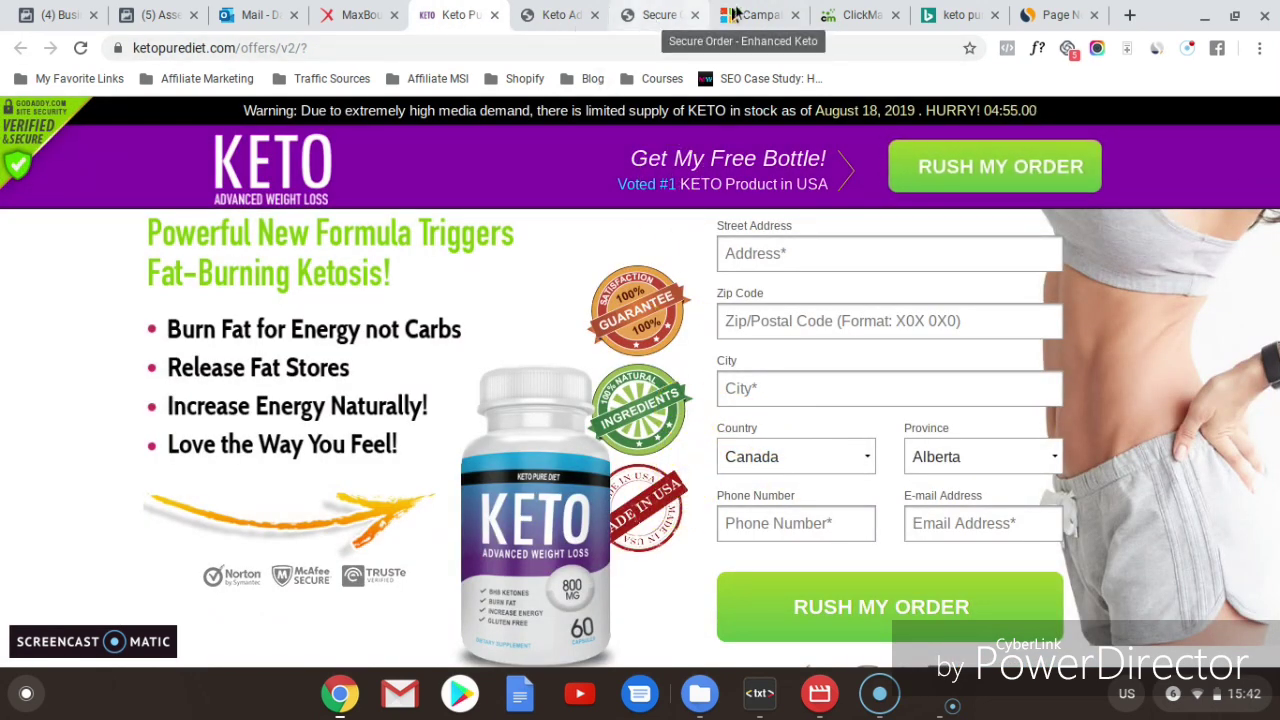
pyautogui.click(760, 14)
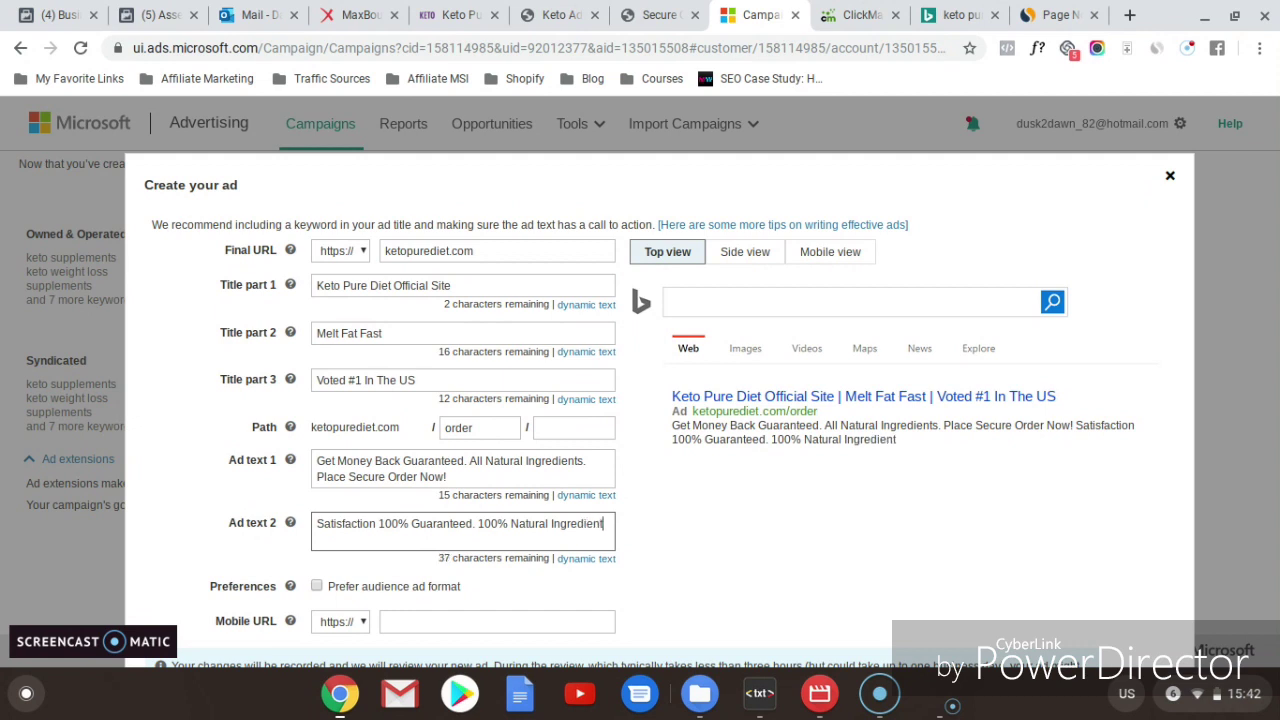
pyautogui.write('.')
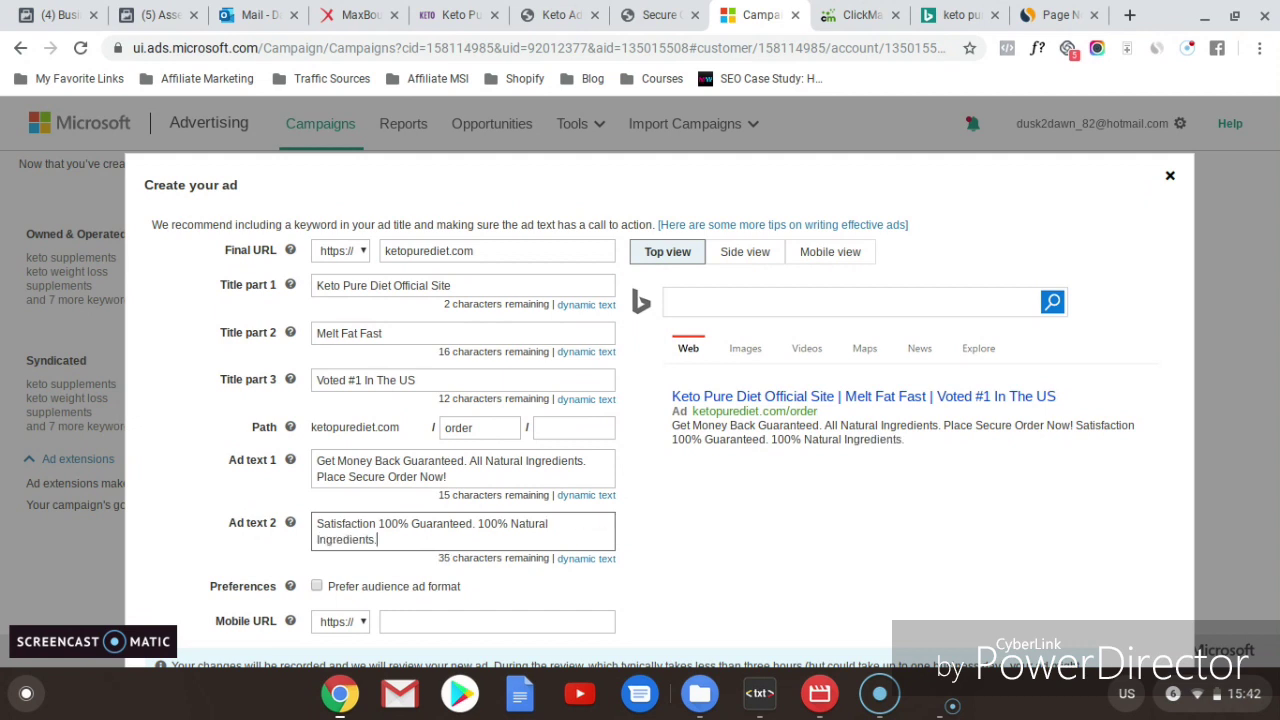
pyautogui.click(1129, 467)
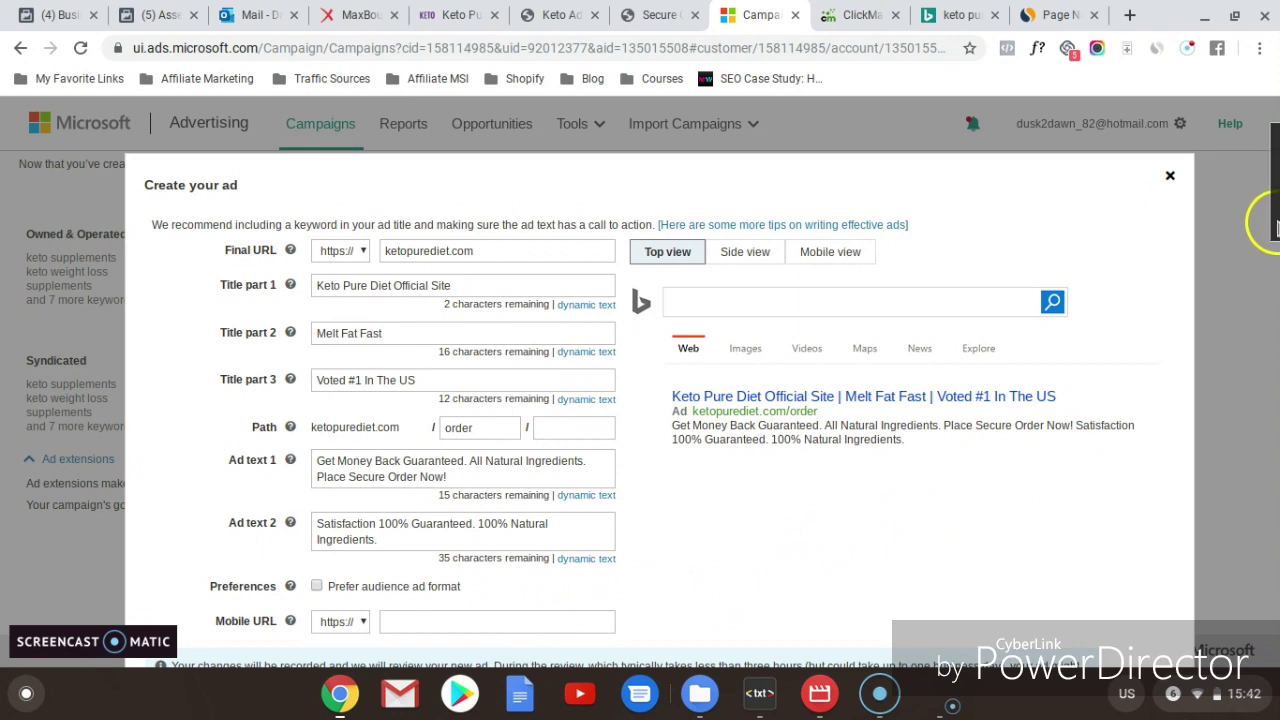
# Step: Copy the final URL ketopurediet.com into the mobile URL, then save the ad and start creating another
pyautogui.scroll(-1, 1272, 228)
pyautogui.moveTo(1275, 245); pyautogui.dragTo(1276, 258)
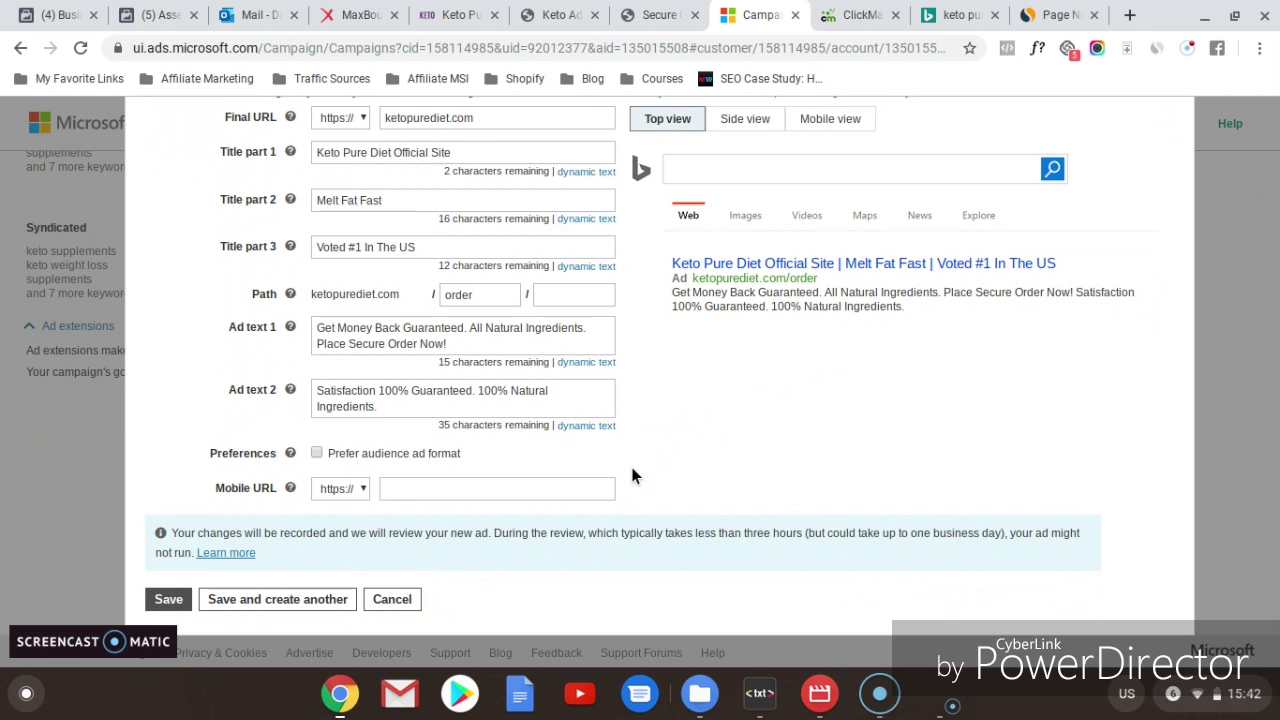
pyautogui.click(488, 120)
pyautogui.moveTo(488, 120); pyautogui.dragTo(390, 118)
pyautogui.hotkey('ctrl', 'c')
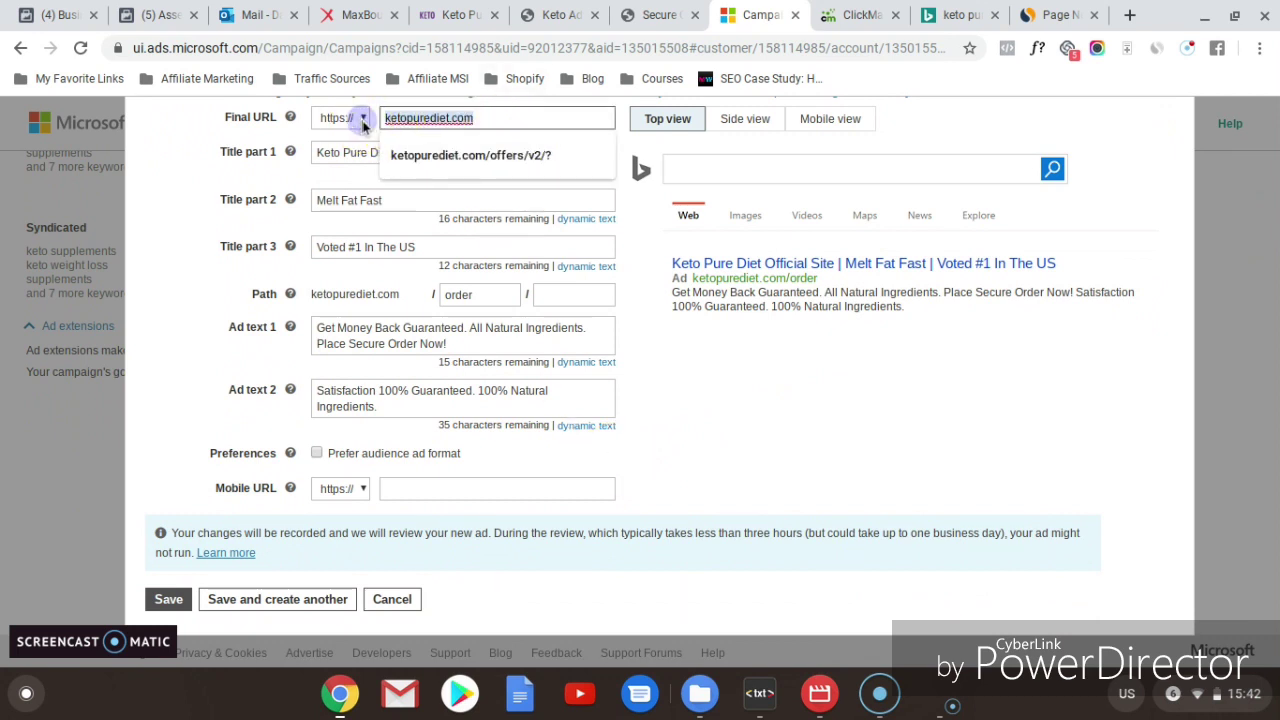
pyautogui.click(441, 487)
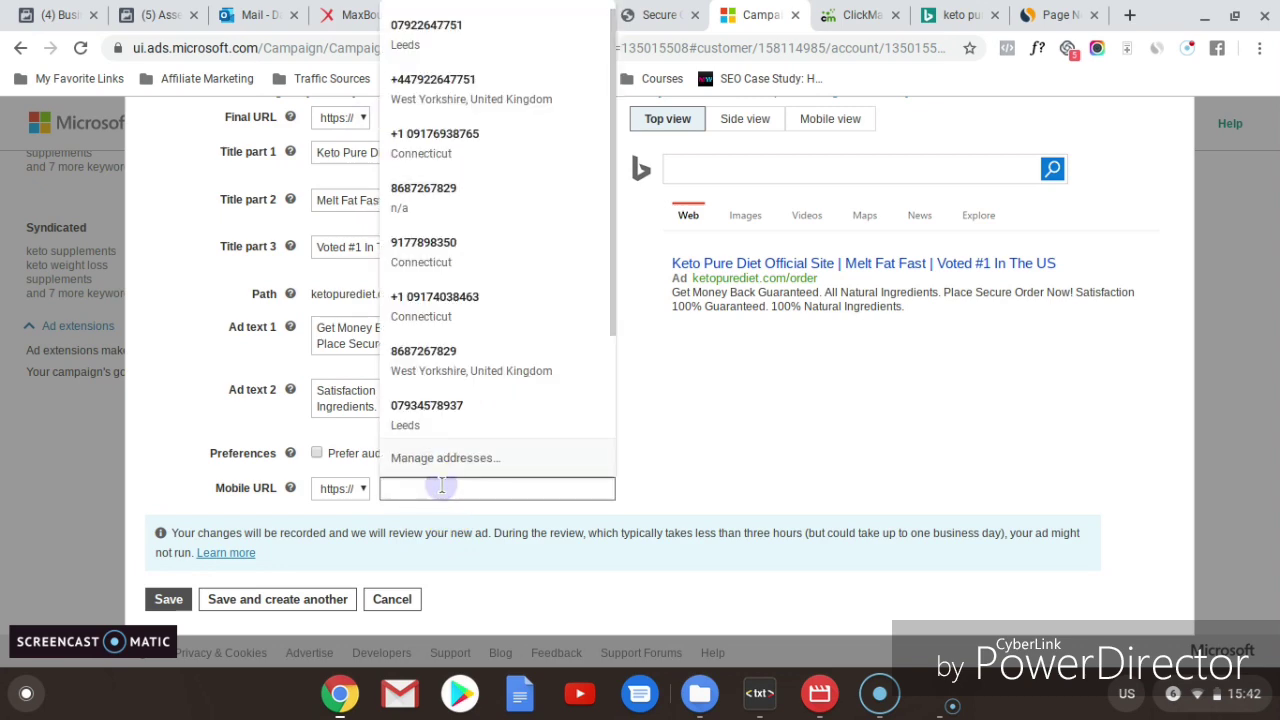
pyautogui.hotkey('ctrl', 'v')
pyautogui.click(803, 398)
pyautogui.click(282, 598)
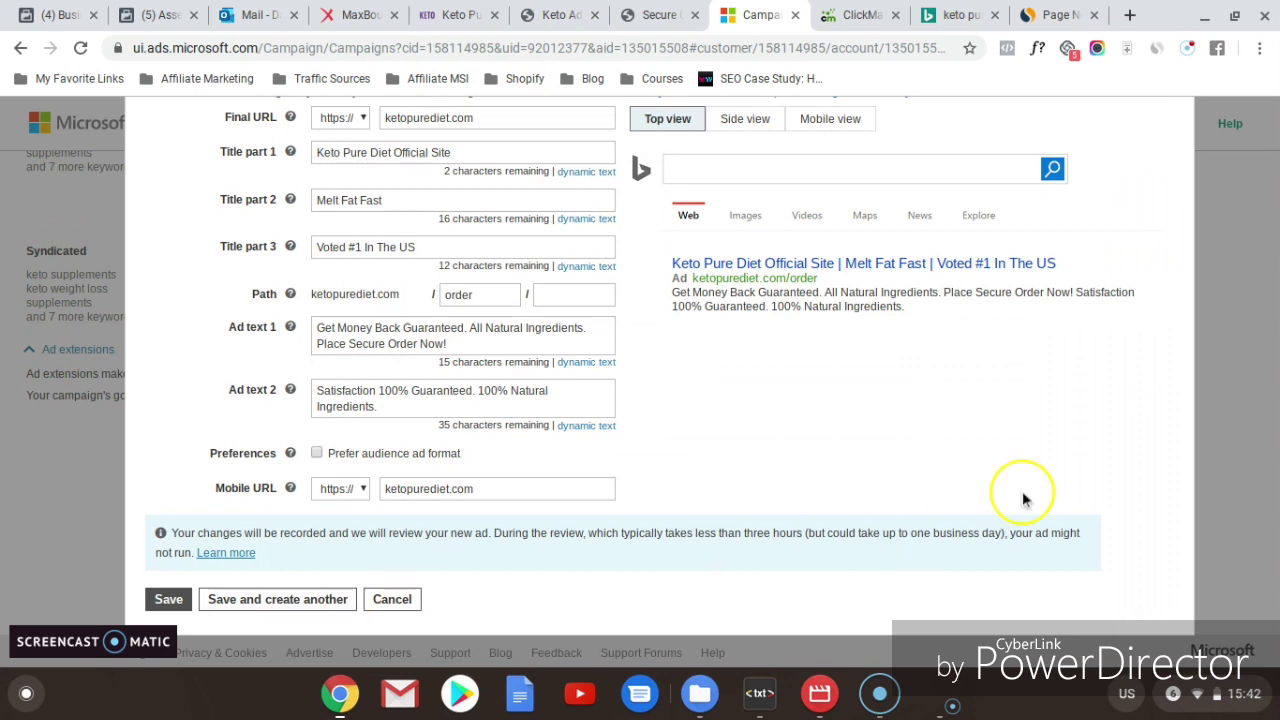
# Step: Replace title part 2 of the new ad with "Order Direct Now"
pyautogui.moveTo(1276, 236); pyautogui.dragTo(1276, 230)
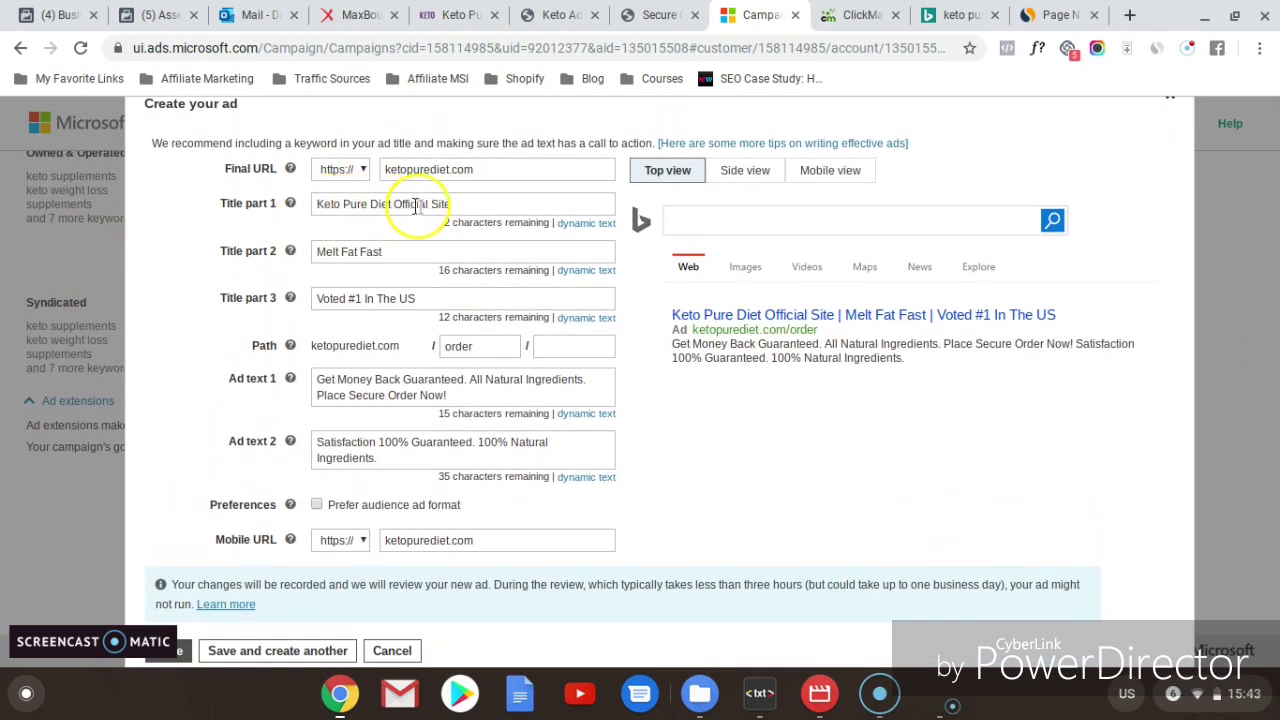
pyautogui.moveTo(382, 251); pyautogui.dragTo(289, 251)
pyautogui.write('Ord')
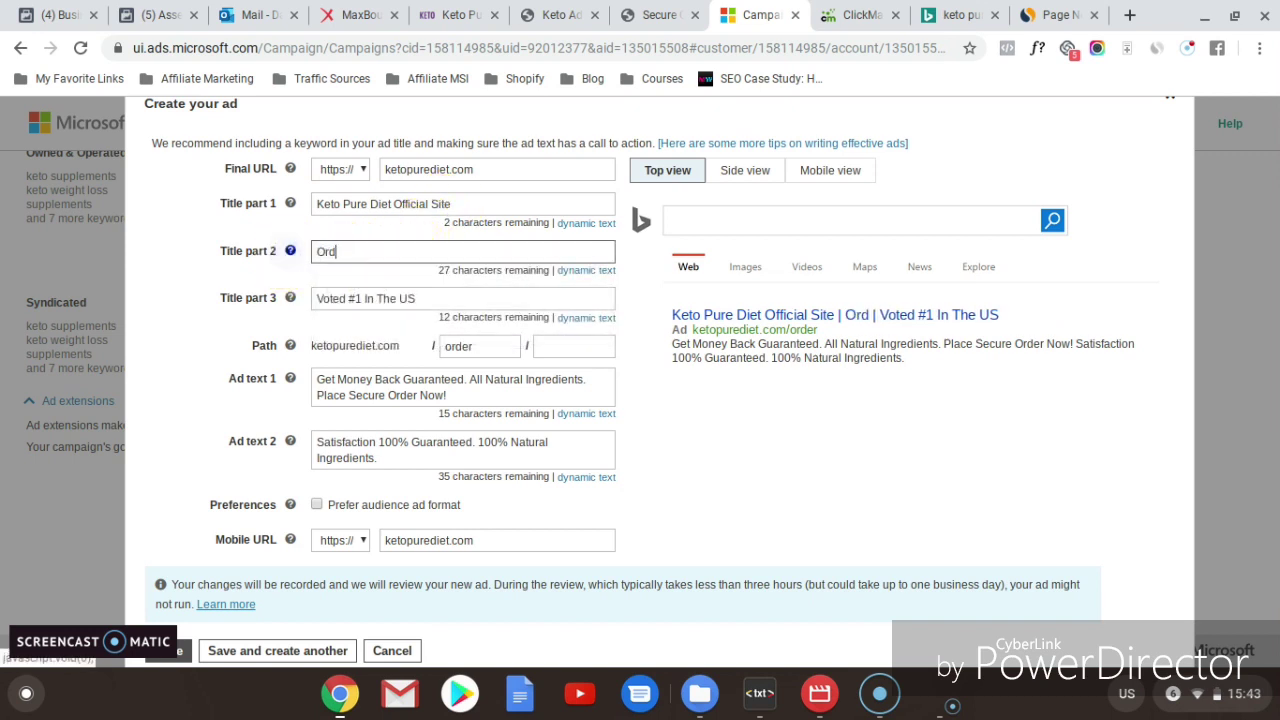
pyautogui.write('er From')
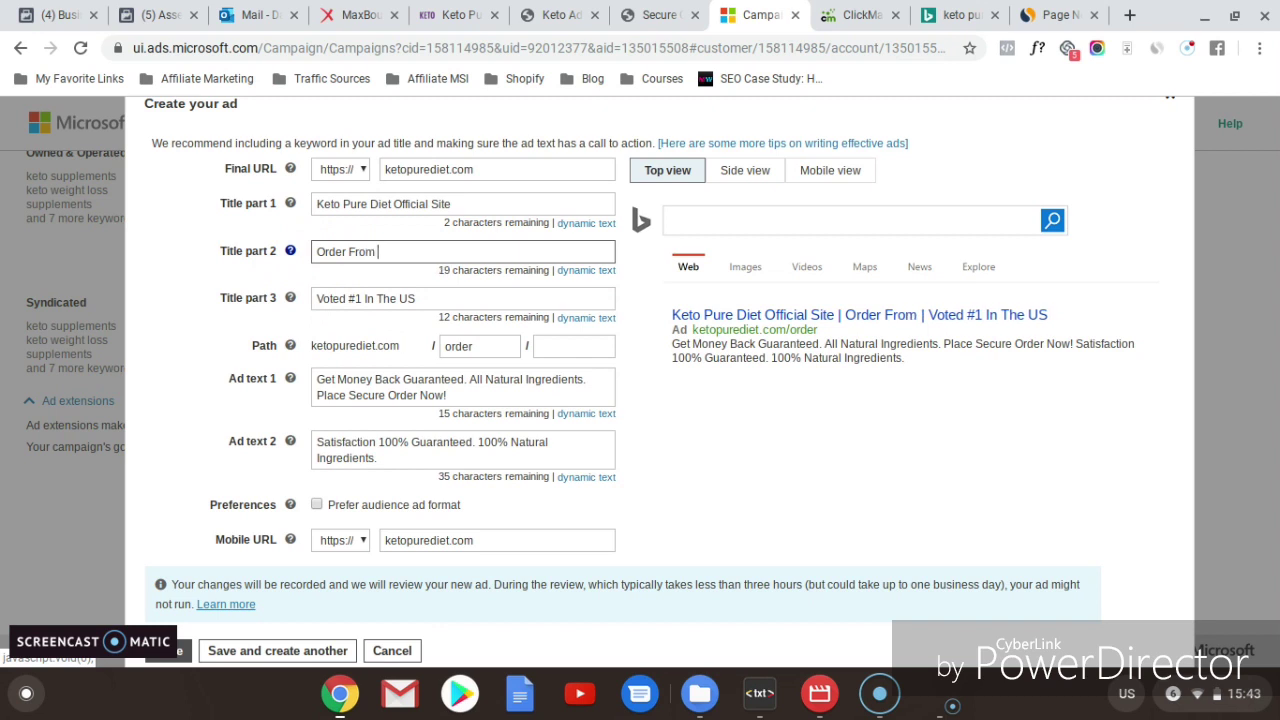
pyautogui.press('BackSpace')
pyautogui.press('BackSpace')
pyautogui.press('BackSpace')
pyautogui.press('BackSpace')
pyautogui.write('Dire')
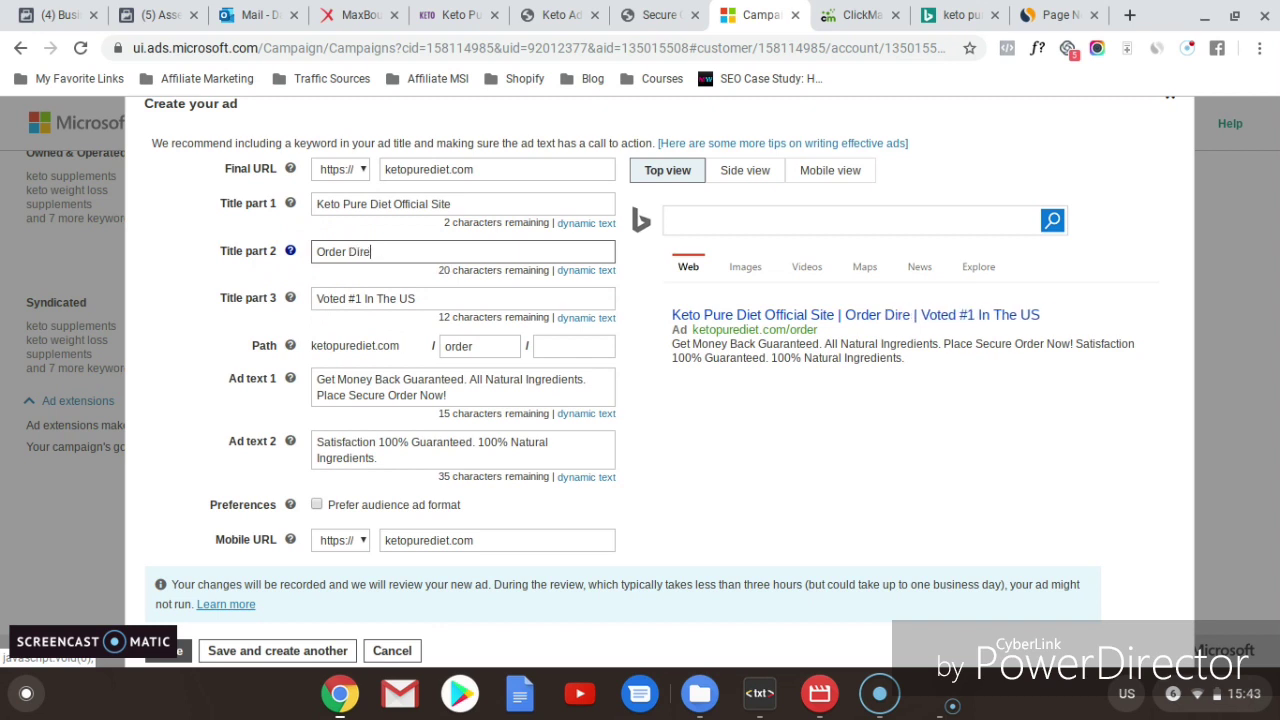
pyautogui.write('ct Now')
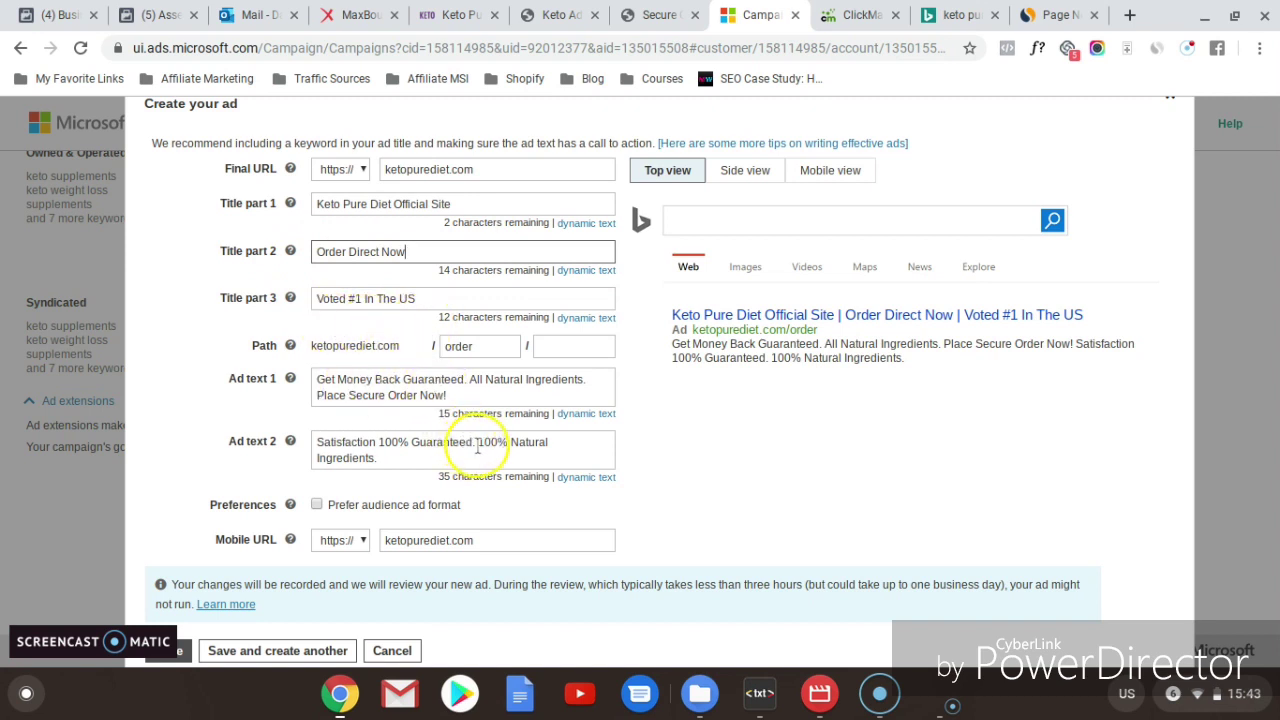
# Step: Move "Satisfaction 100% Guaranteed." from ad text 2 into ad text 1, right after "Get Money Back Guaranteed."
pyautogui.moveTo(474, 444); pyautogui.dragTo(290, 442)
pyautogui.hotkey('ctrl', 'c')
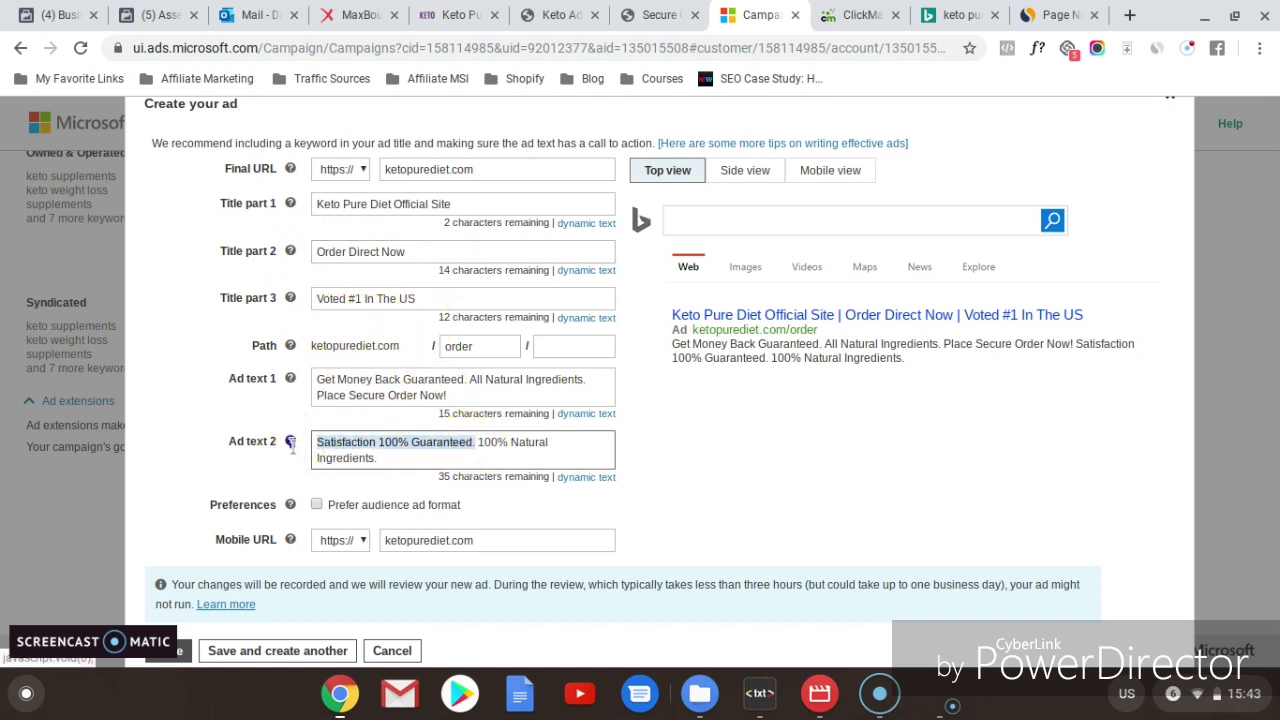
pyautogui.press('BackSpace')
pyautogui.click(466, 380)
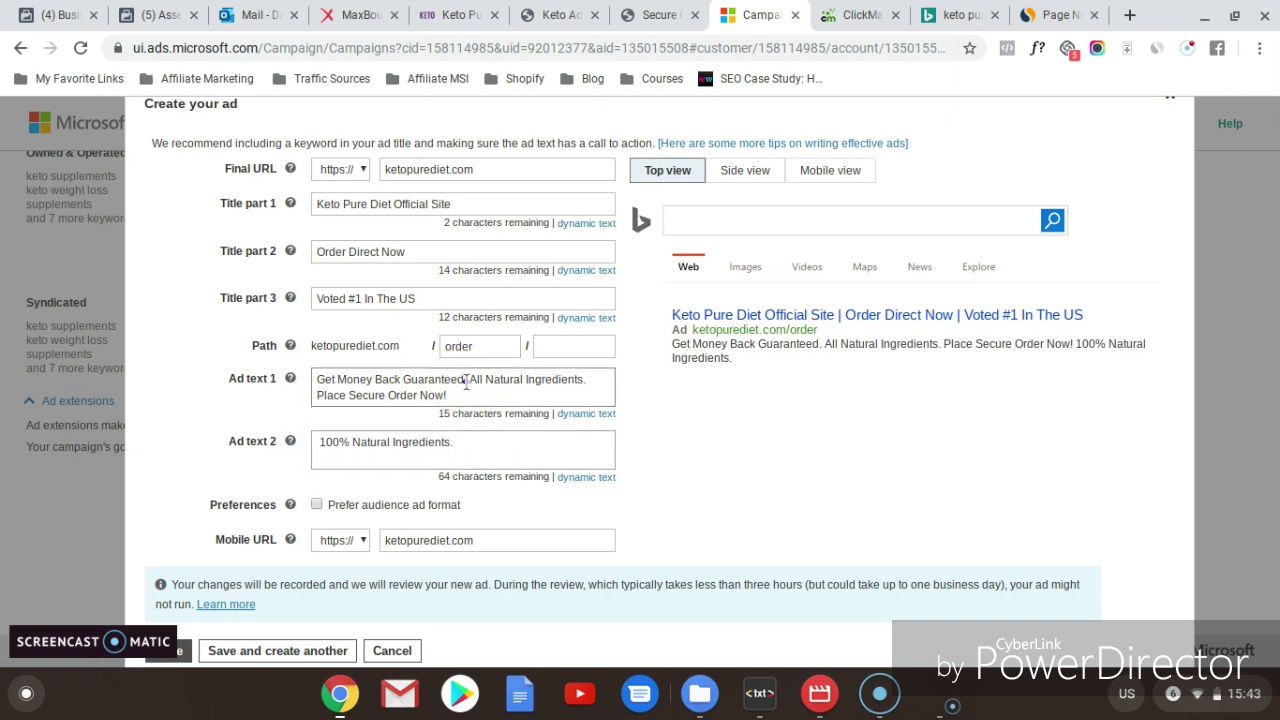
pyautogui.hotkey('ctrl', 'v')
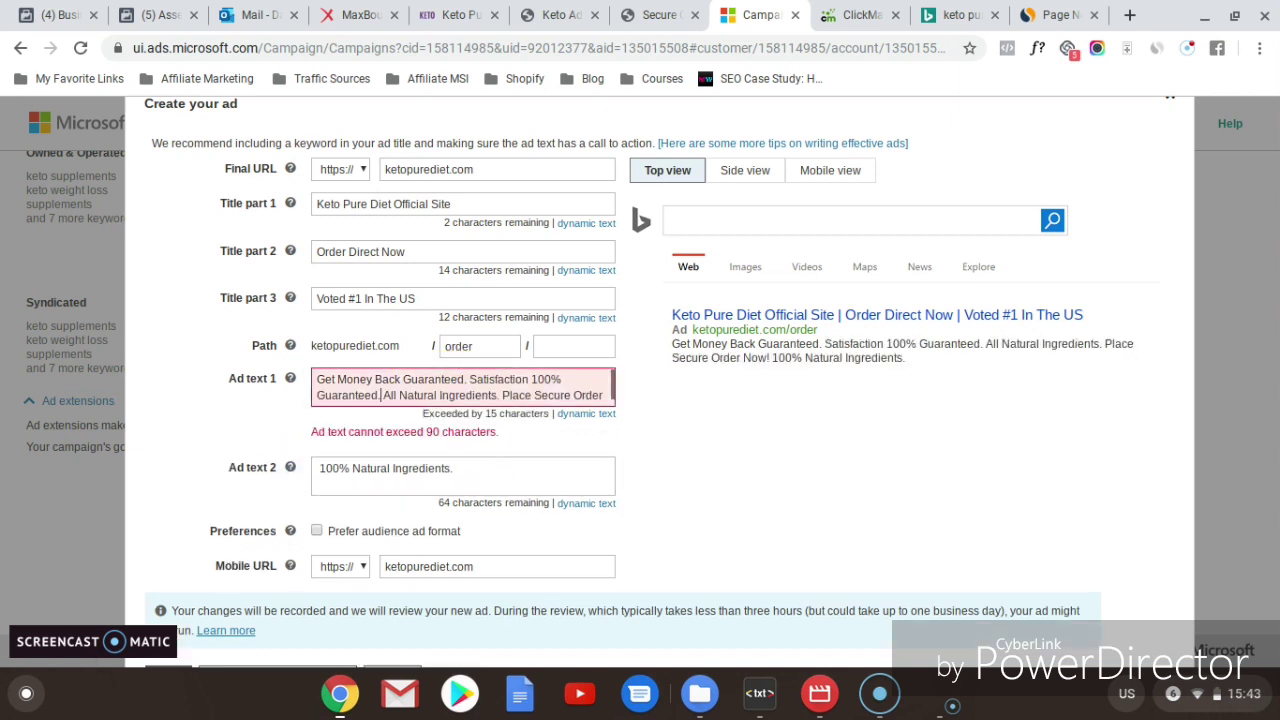
# Step: Delete the "All Natural Ingredients." sentence from ad text 1, and save the ad while starting another one
pyautogui.click(386, 396)
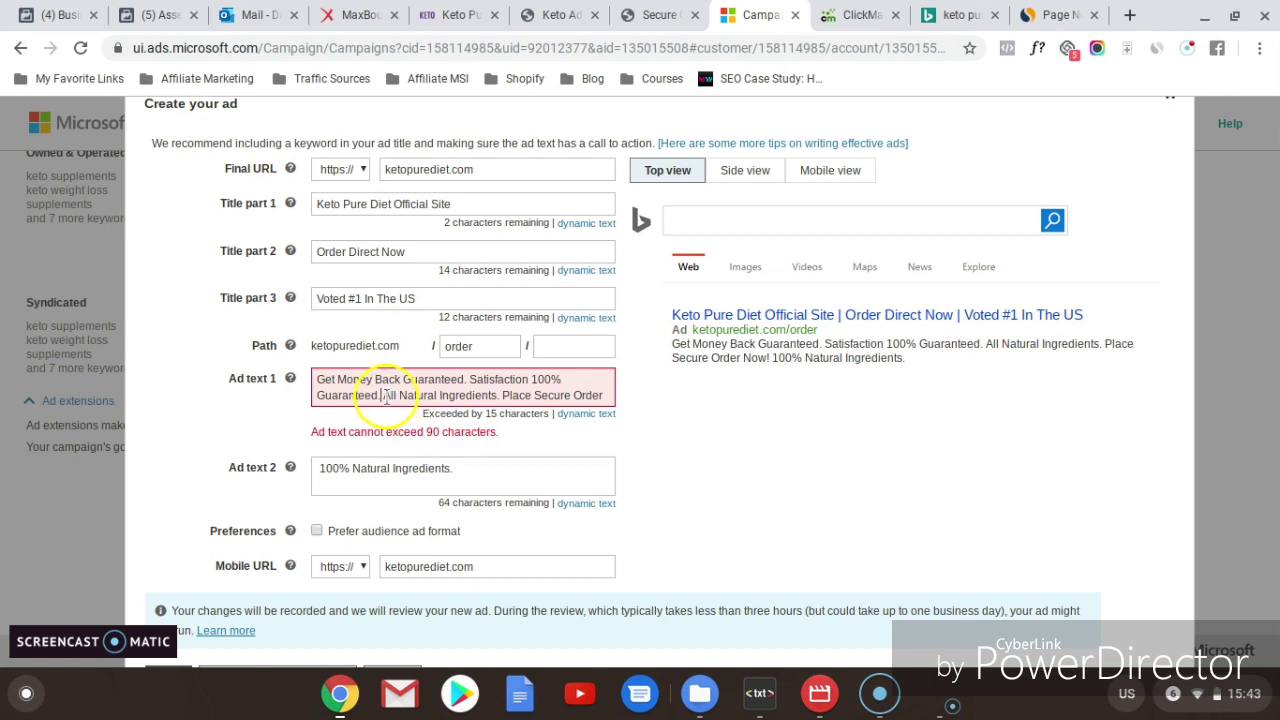
pyautogui.moveTo(386, 396); pyautogui.dragTo(497, 388)
pyautogui.press('BackSpace')
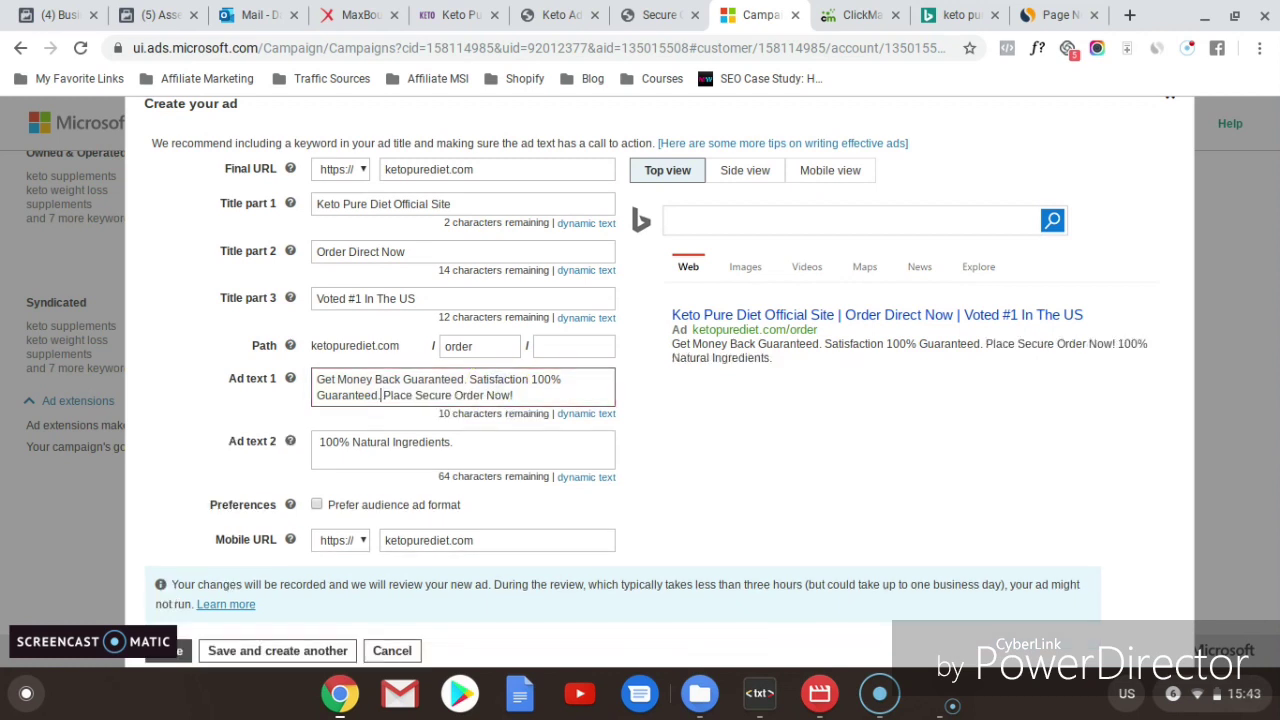
pyautogui.click(467, 441)
pyautogui.click(758, 463)
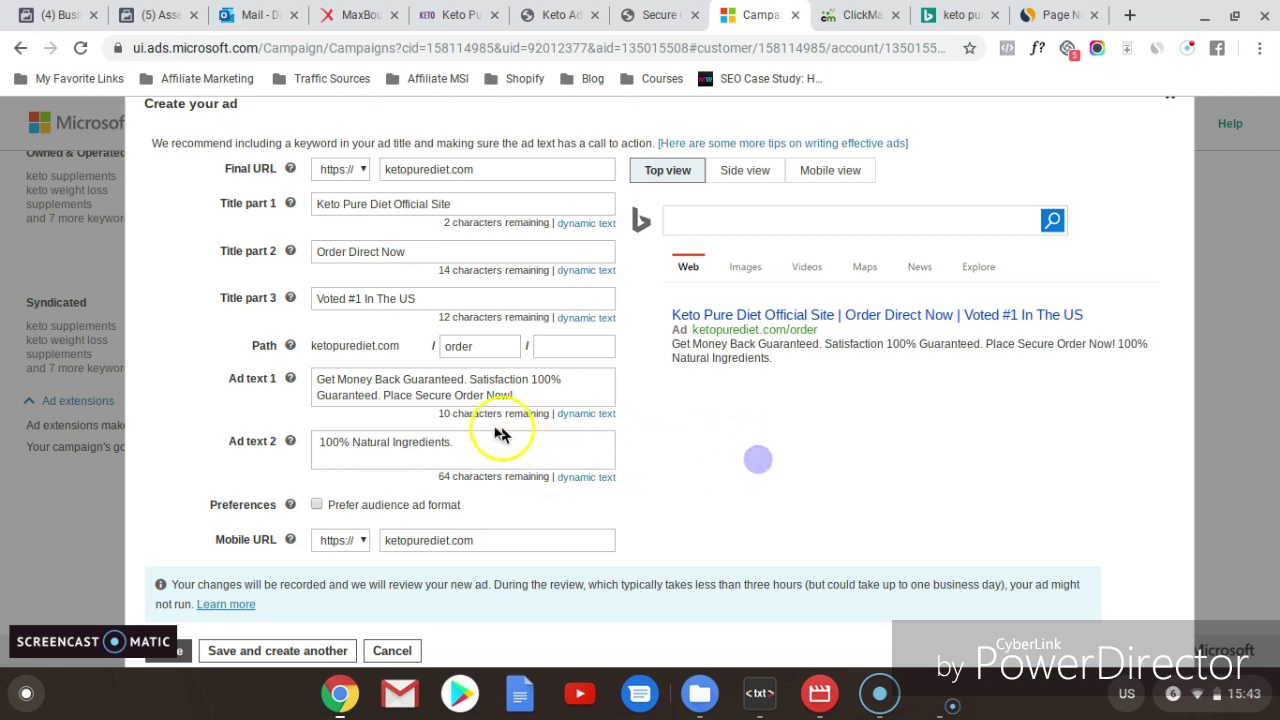
pyautogui.click(281, 651)
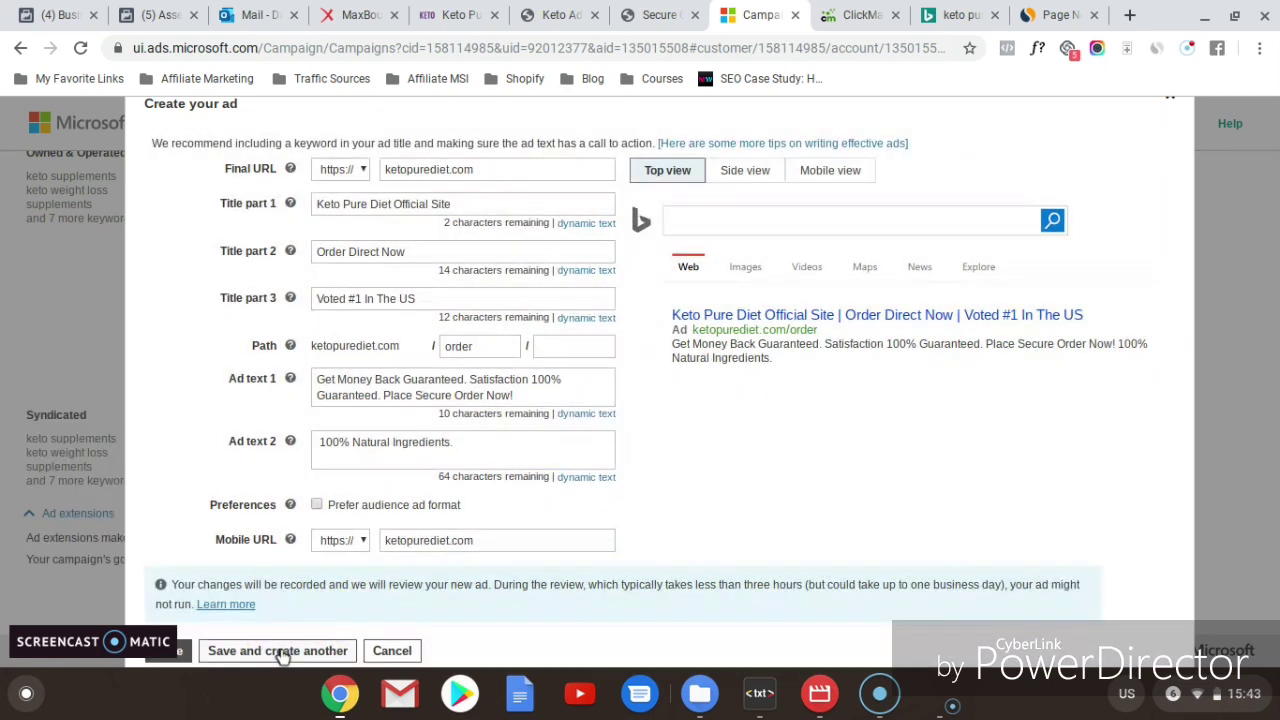
# Step: Replace title part 2 of the third ad with "100% Money Back Guarantee" and save the ad without creating another
pyautogui.click(394, 256)
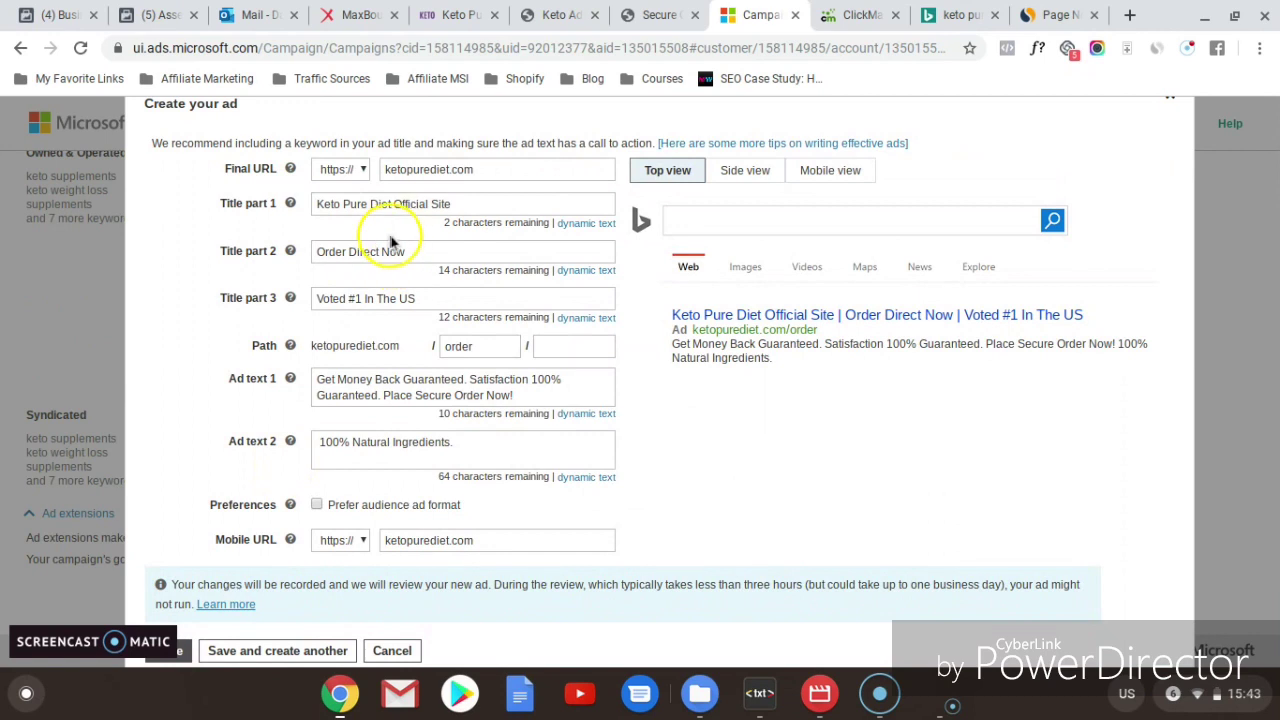
pyautogui.moveTo(421, 256); pyautogui.dragTo(296, 253)
pyautogui.write('1')
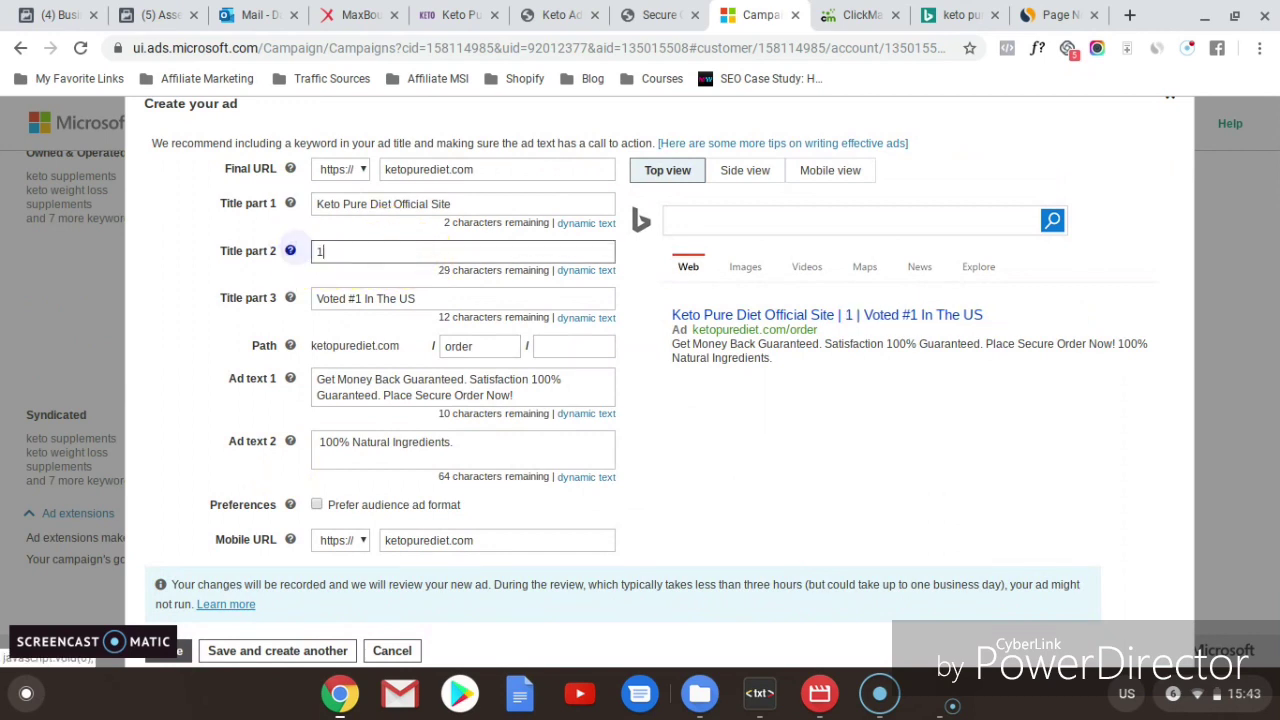
pyautogui.write('00% ')
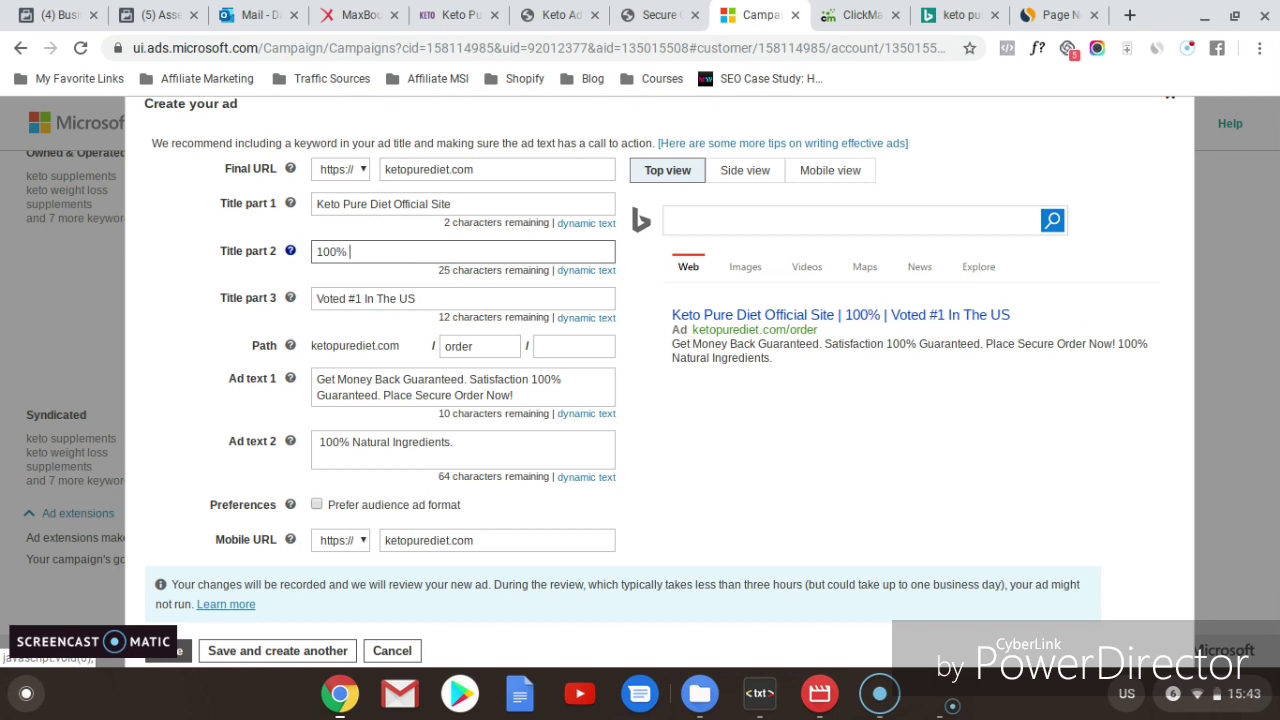
pyautogui.write('Money')
pyautogui.write('Bac')
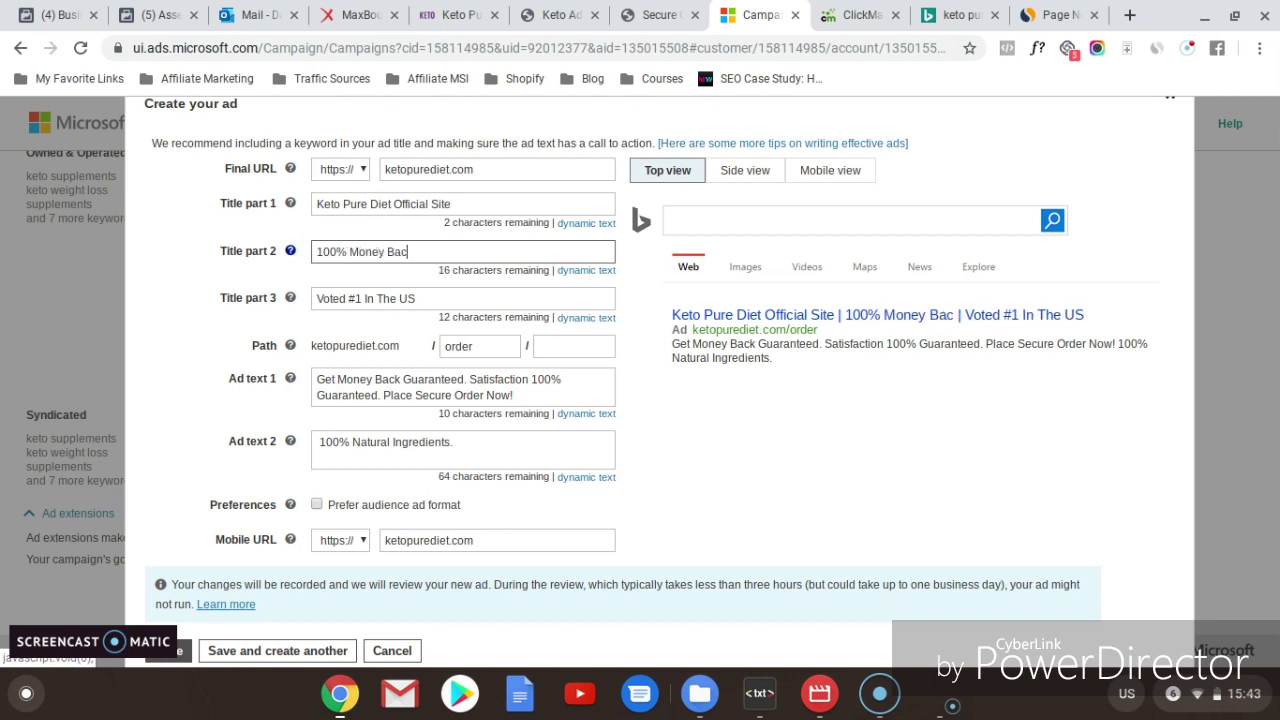
pyautogui.write('k Guarantee')
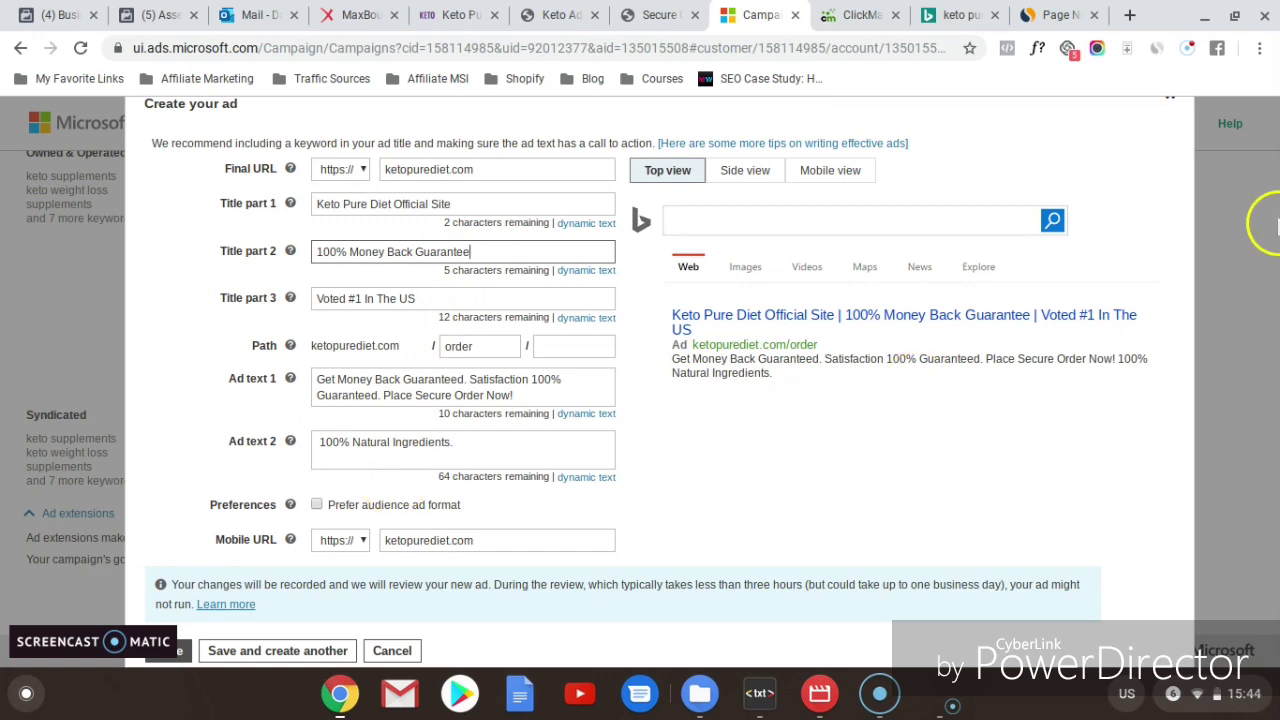
pyautogui.moveTo(1275, 180); pyautogui.dragTo(1277, 232)
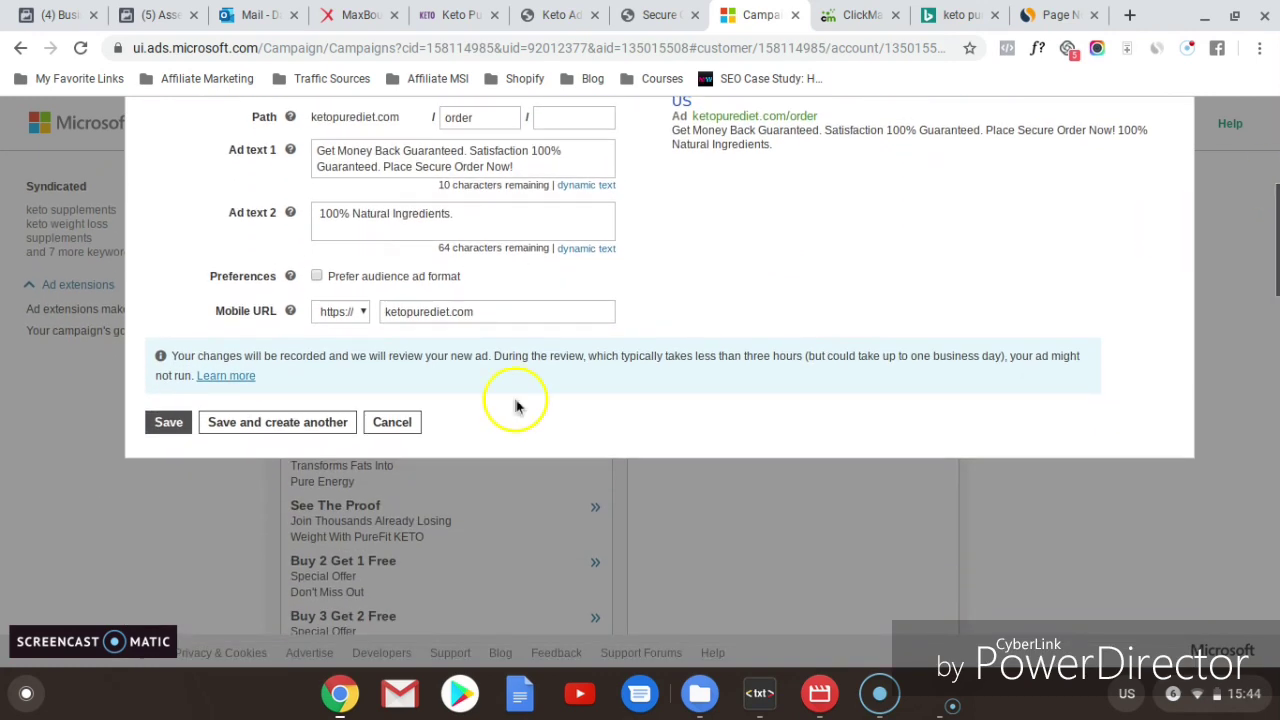
pyautogui.click(168, 425)
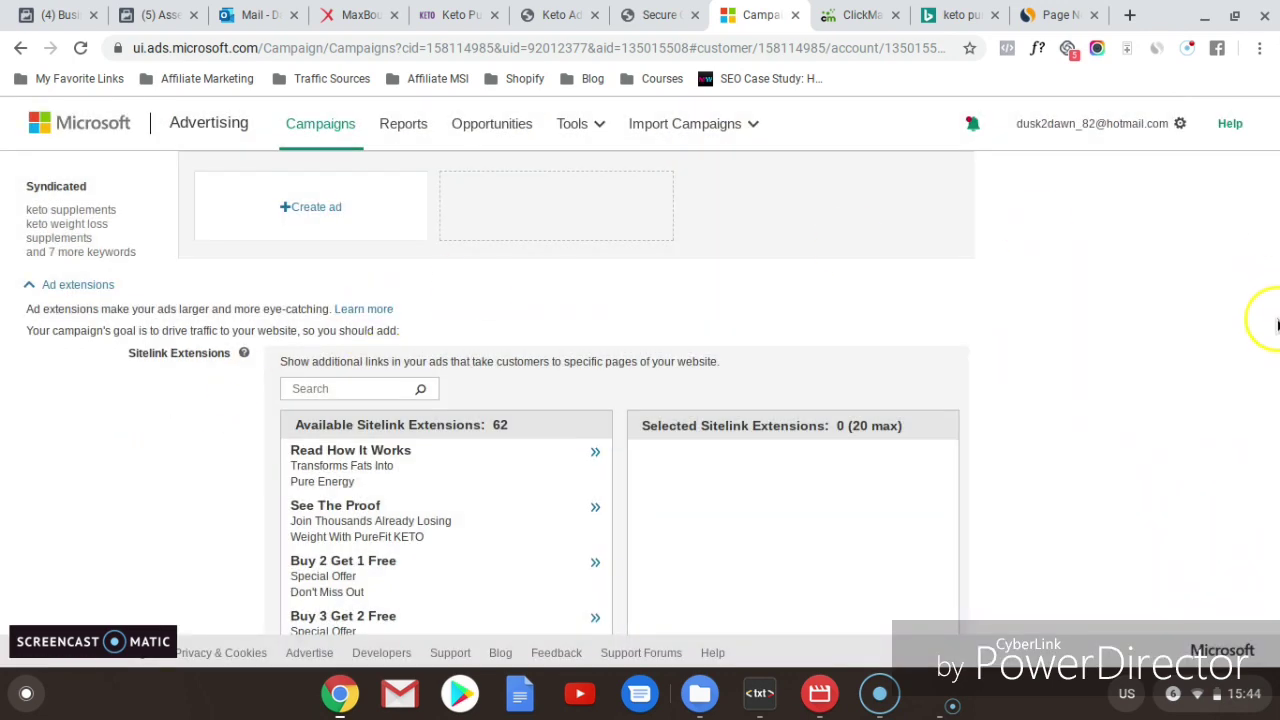
# Step: Copy all three Owned & Operated ads to the Syndicated ad group
pyautogui.moveTo(1275, 305); pyautogui.dragTo(1275, 237)
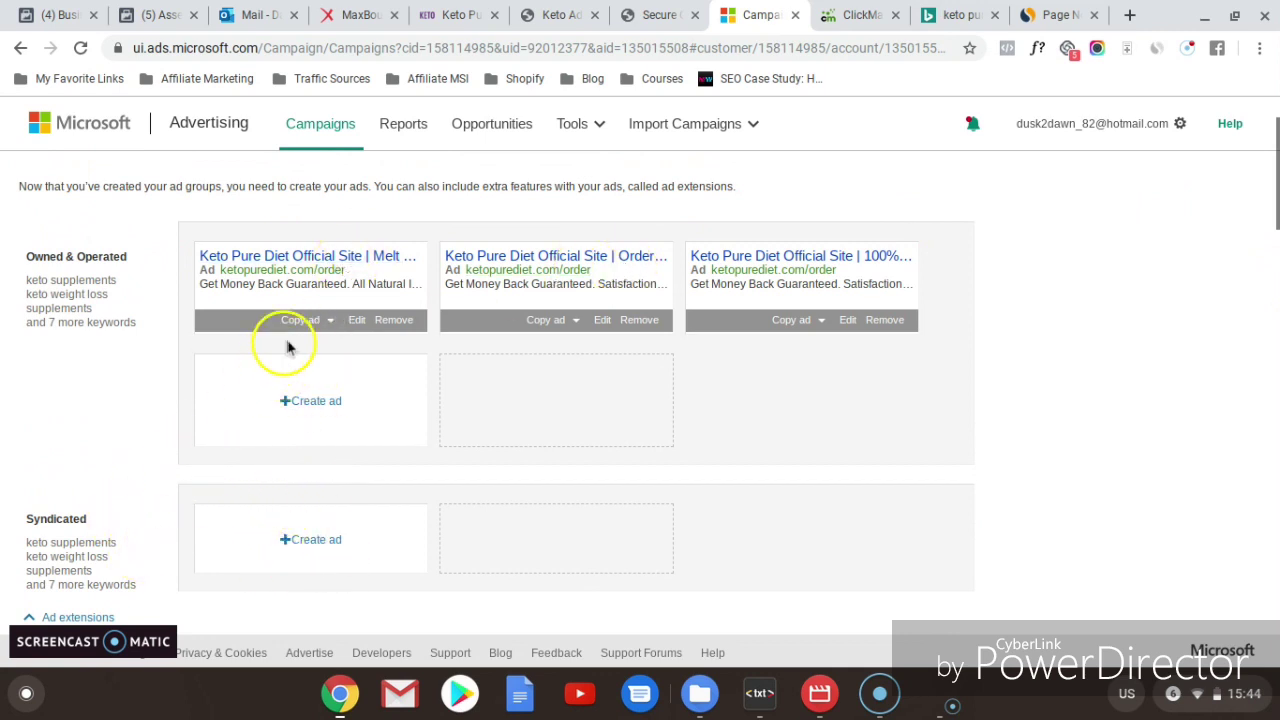
pyautogui.click(330, 320)
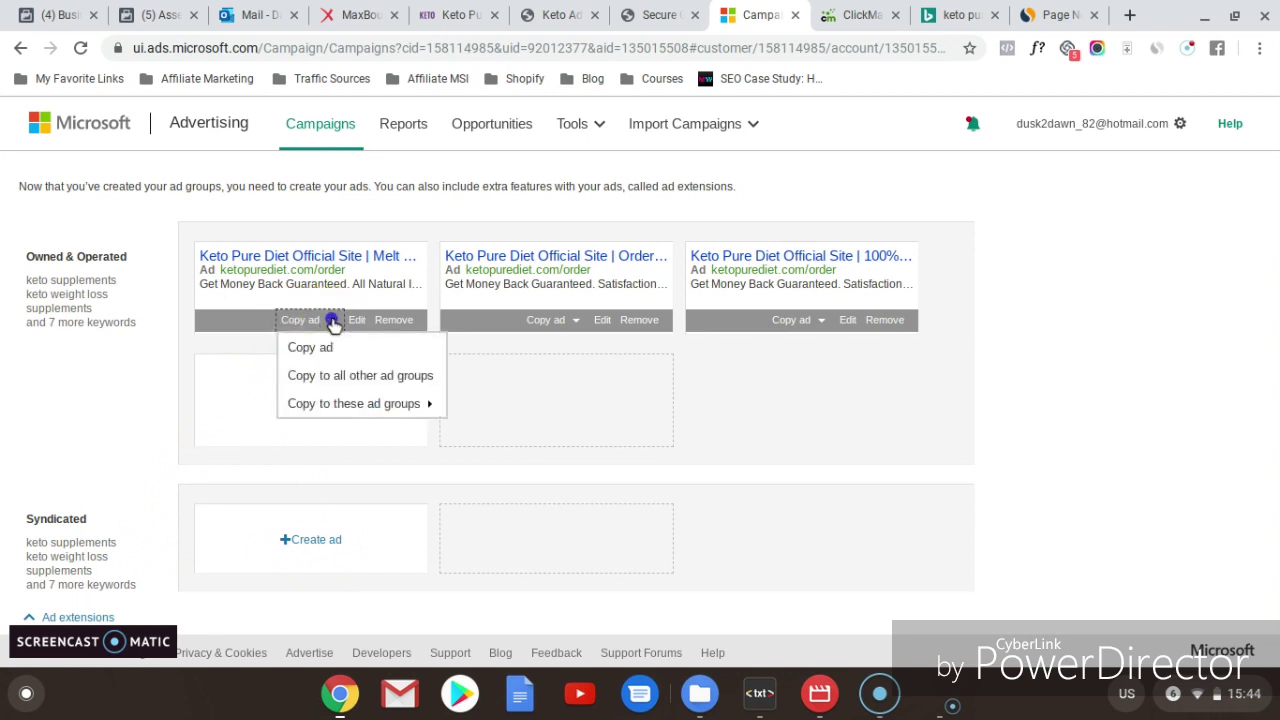
pyautogui.click(366, 376)
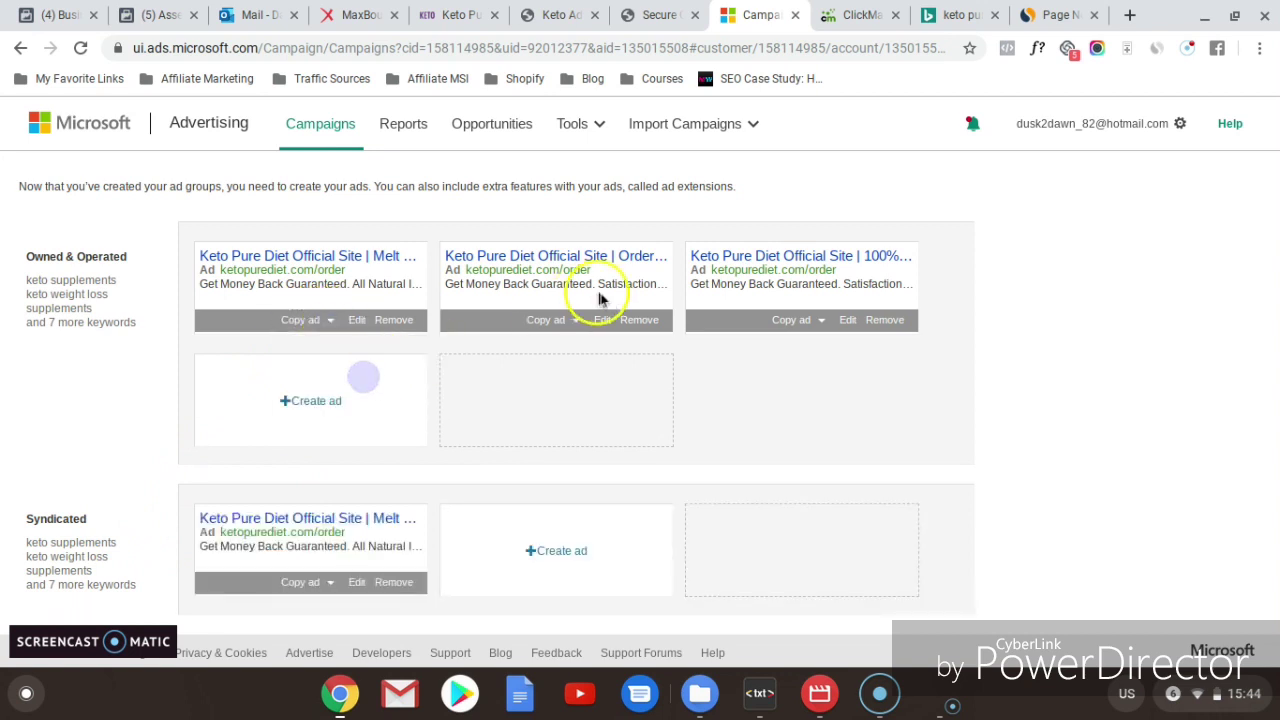
pyautogui.click(576, 320)
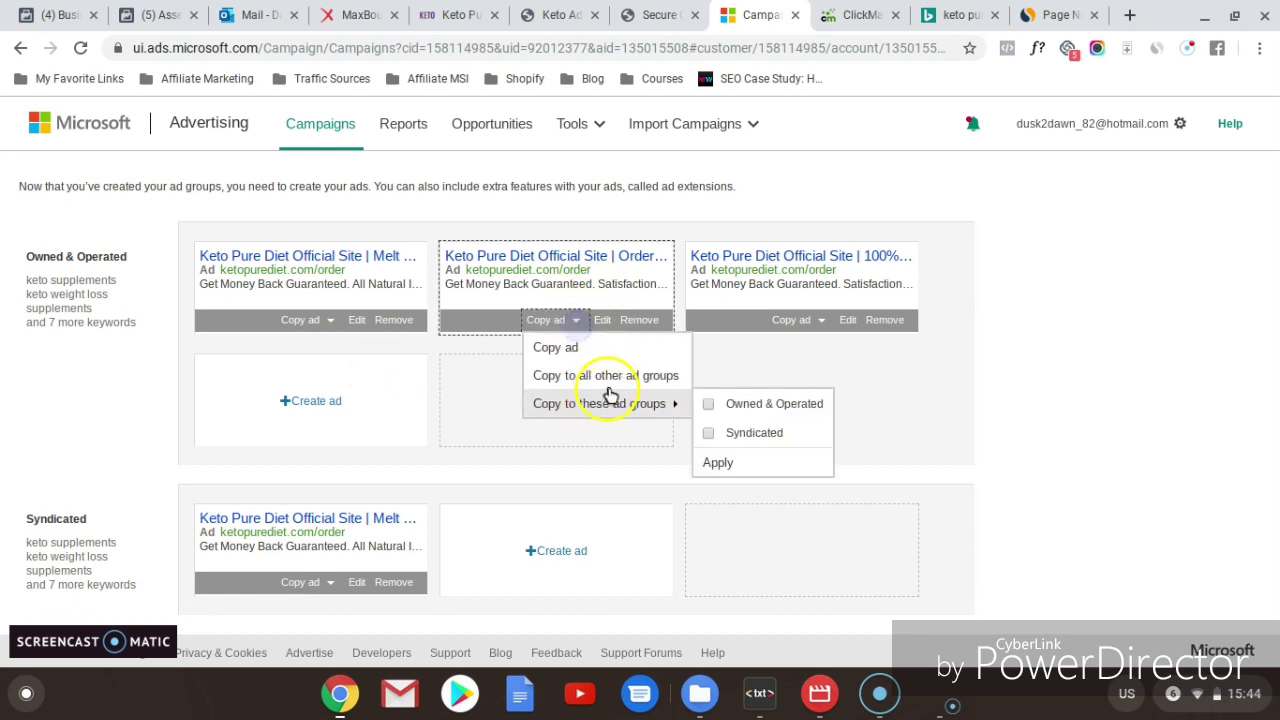
pyautogui.click(584, 377)
pyautogui.click(808, 321)
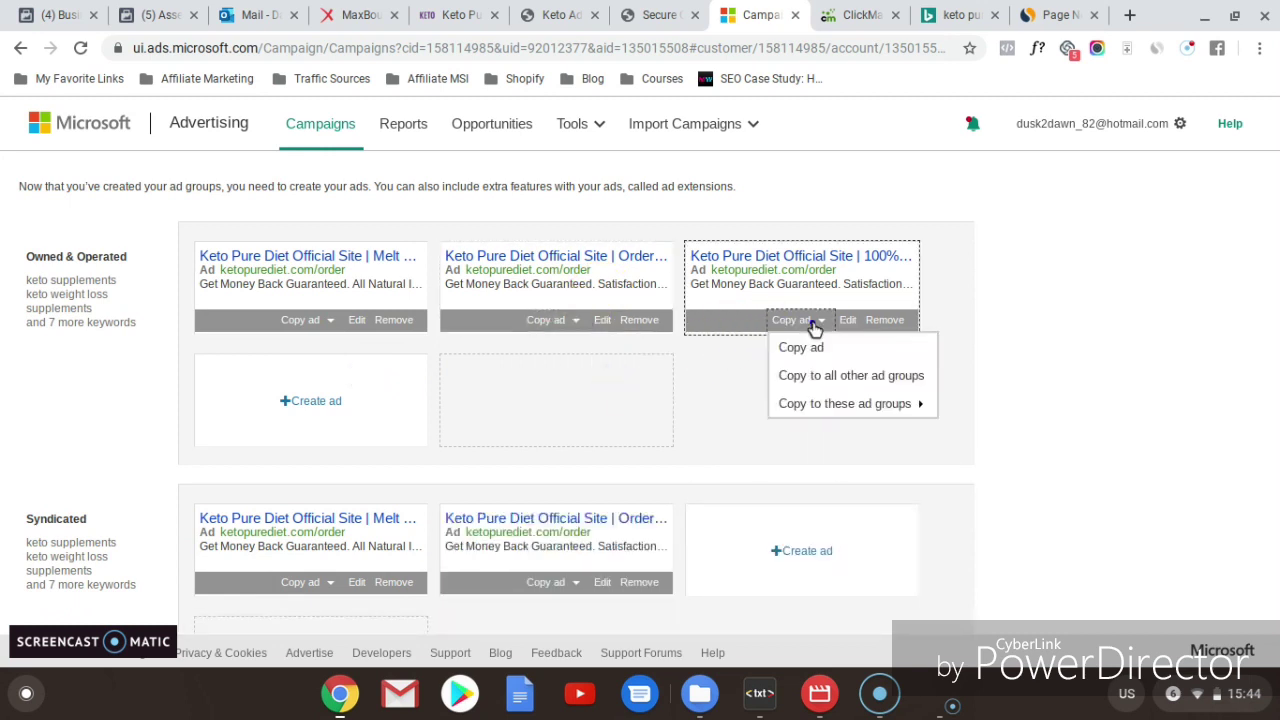
pyautogui.click(816, 378)
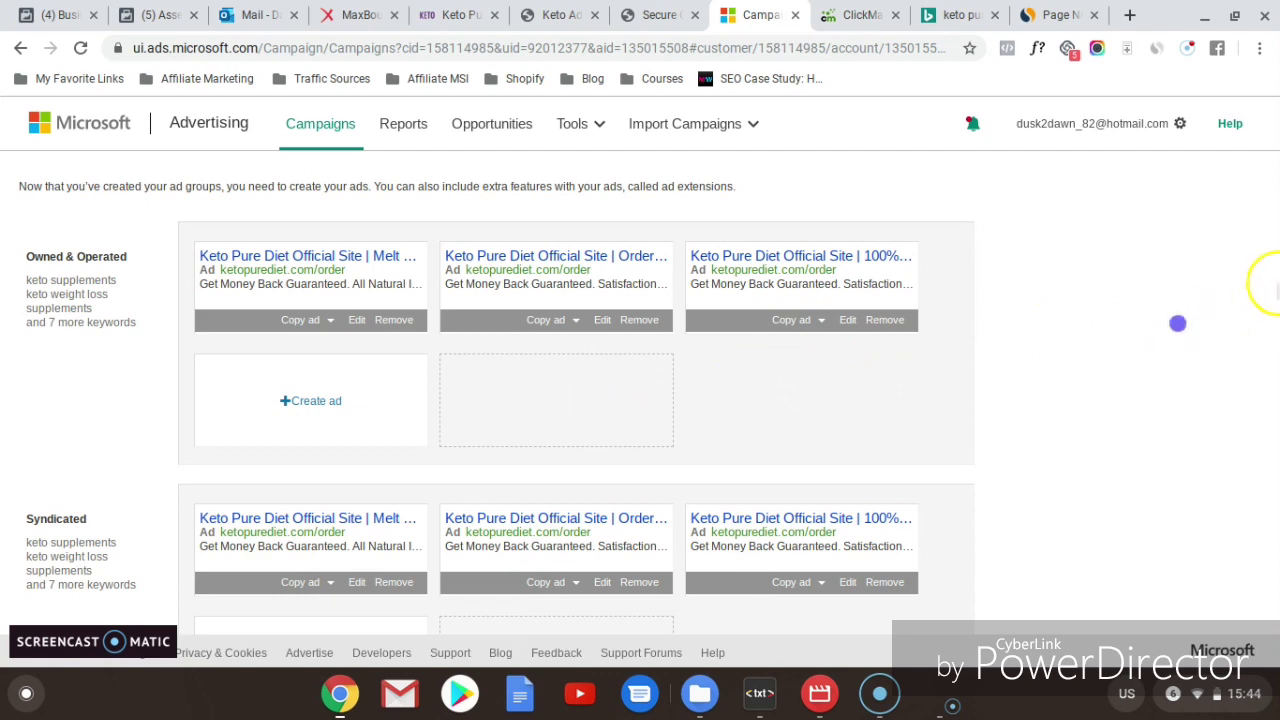
# Step: Compare the ads in the Bing results, and save the ads without selecting any extensions to proceed to the Budget & bids stage
pyautogui.moveTo(1275, 215); pyautogui.dragTo(1275, 322)
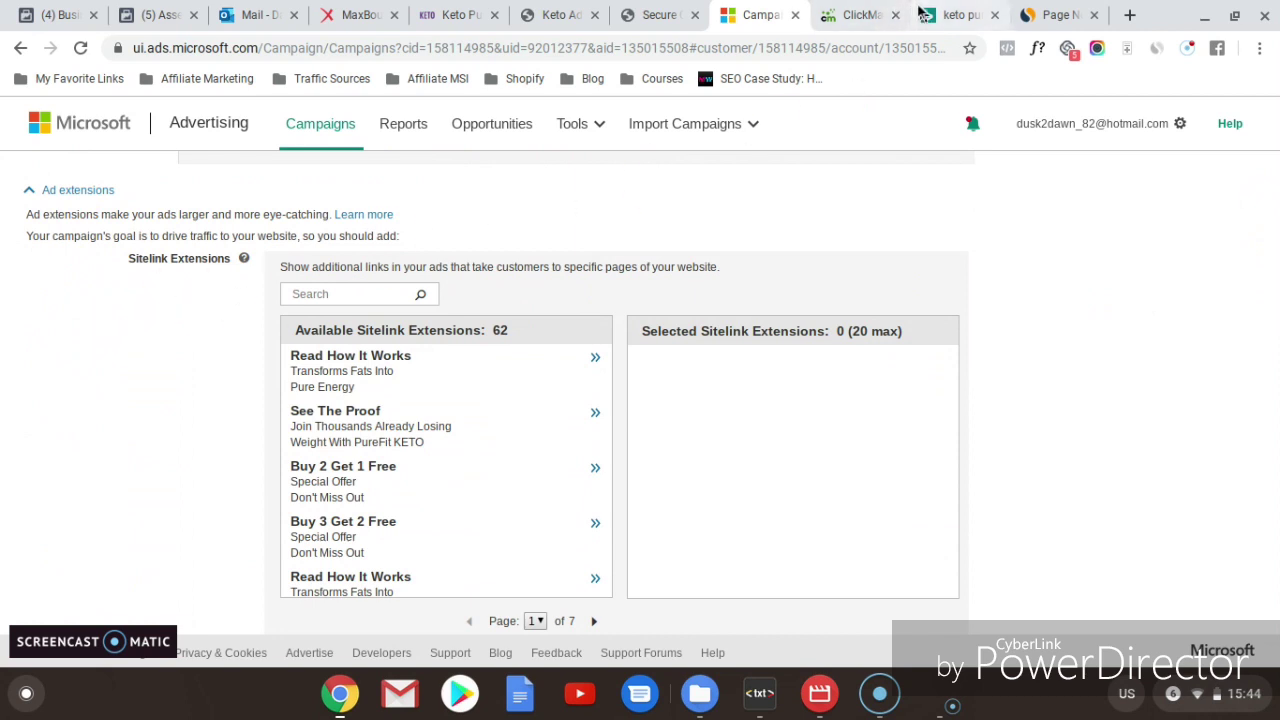
pyautogui.click(958, 15)
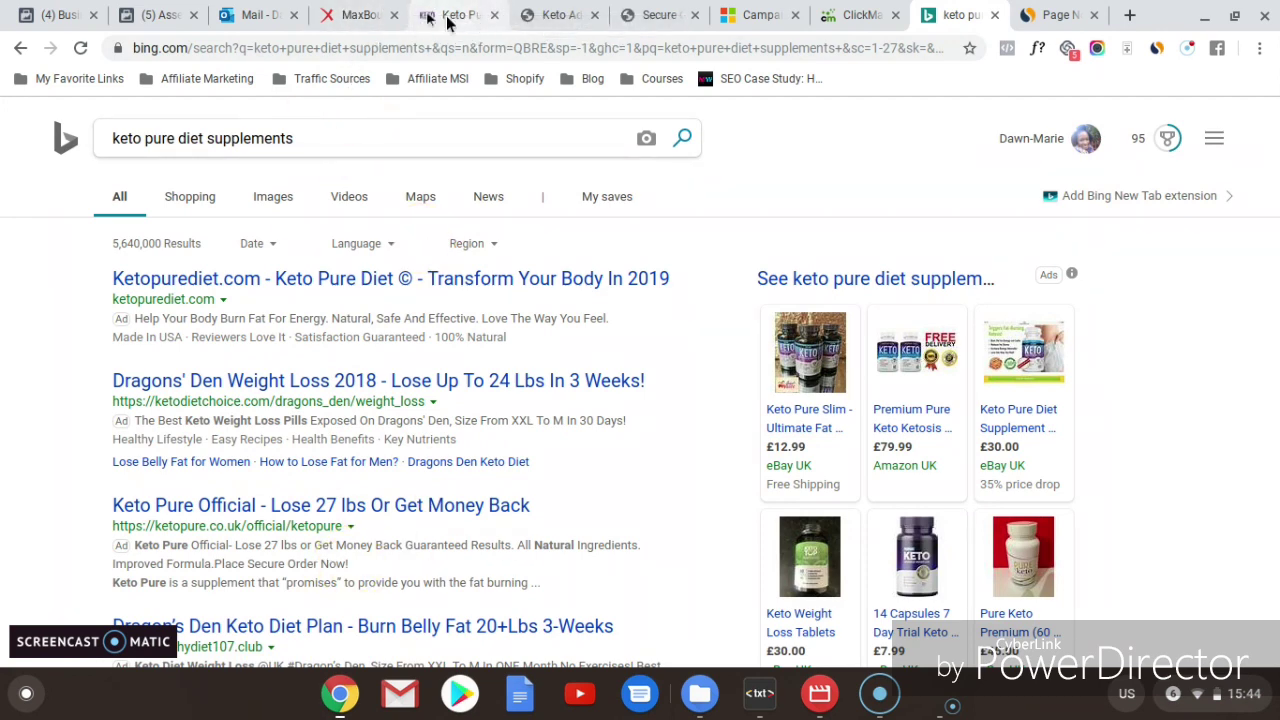
pyautogui.click(745, 14)
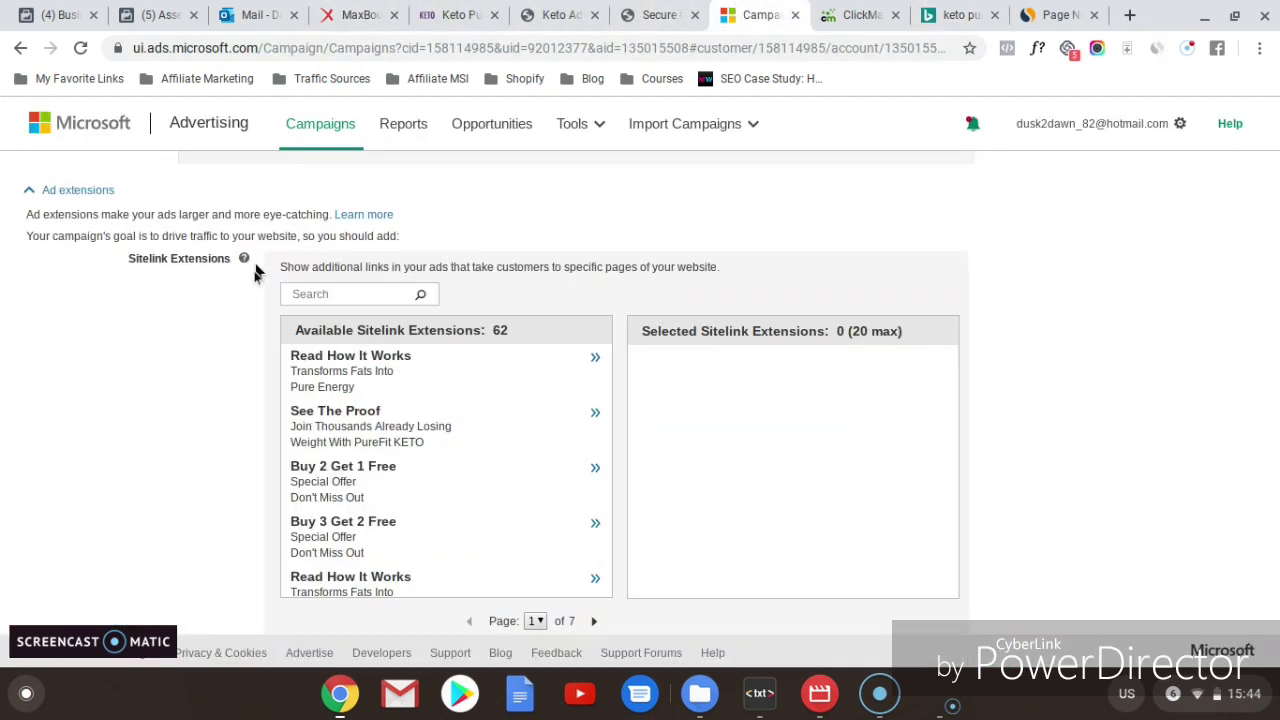
pyautogui.moveTo(1274, 243); pyautogui.dragTo(1274, 615)
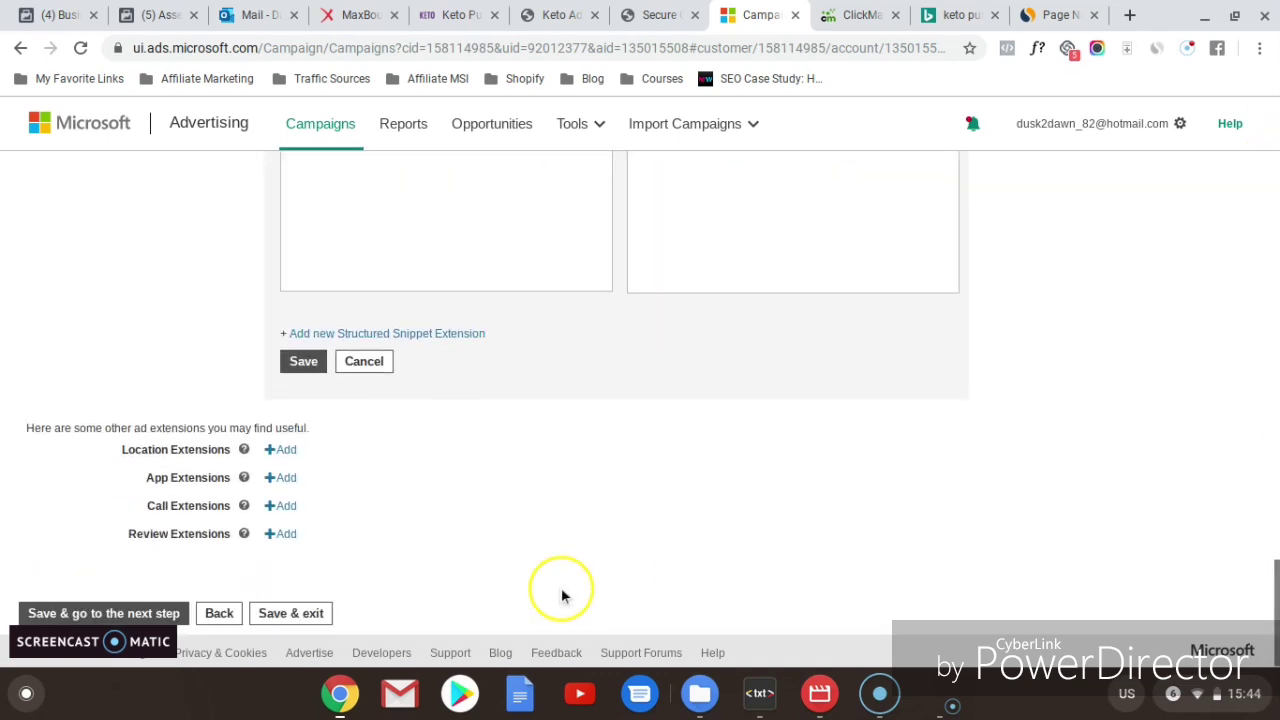
pyautogui.click(128, 607)
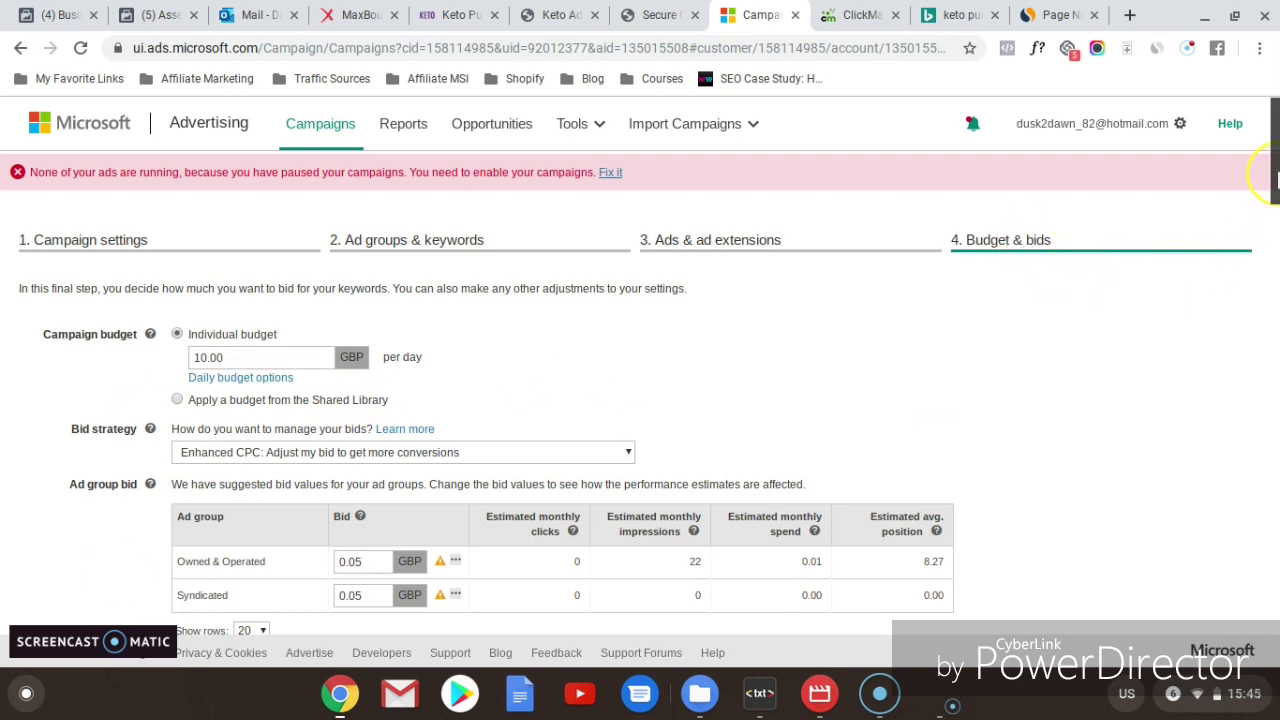
# Step: Change the bid strategy to "Manual: Use the bid I set" and set the Owned & Operated ad group bid to 0.50 GBP
pyautogui.scroll(-3, 1272, 175)
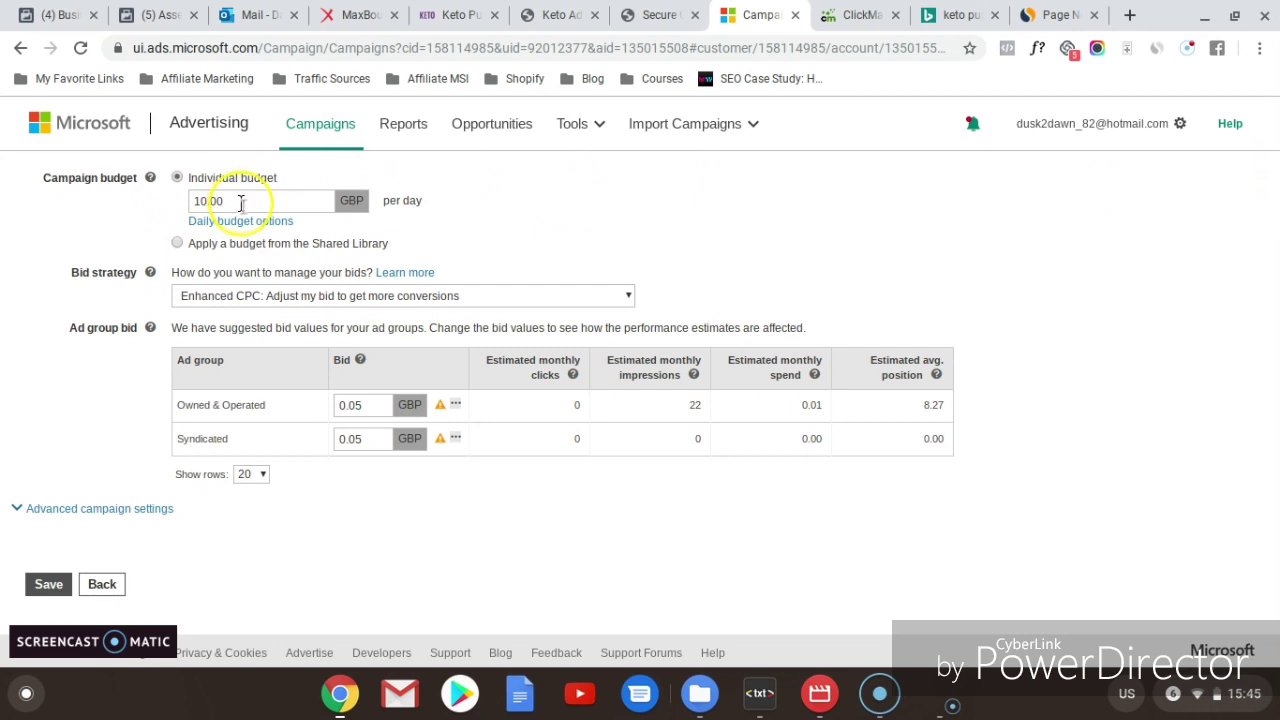
pyautogui.click(514, 296)
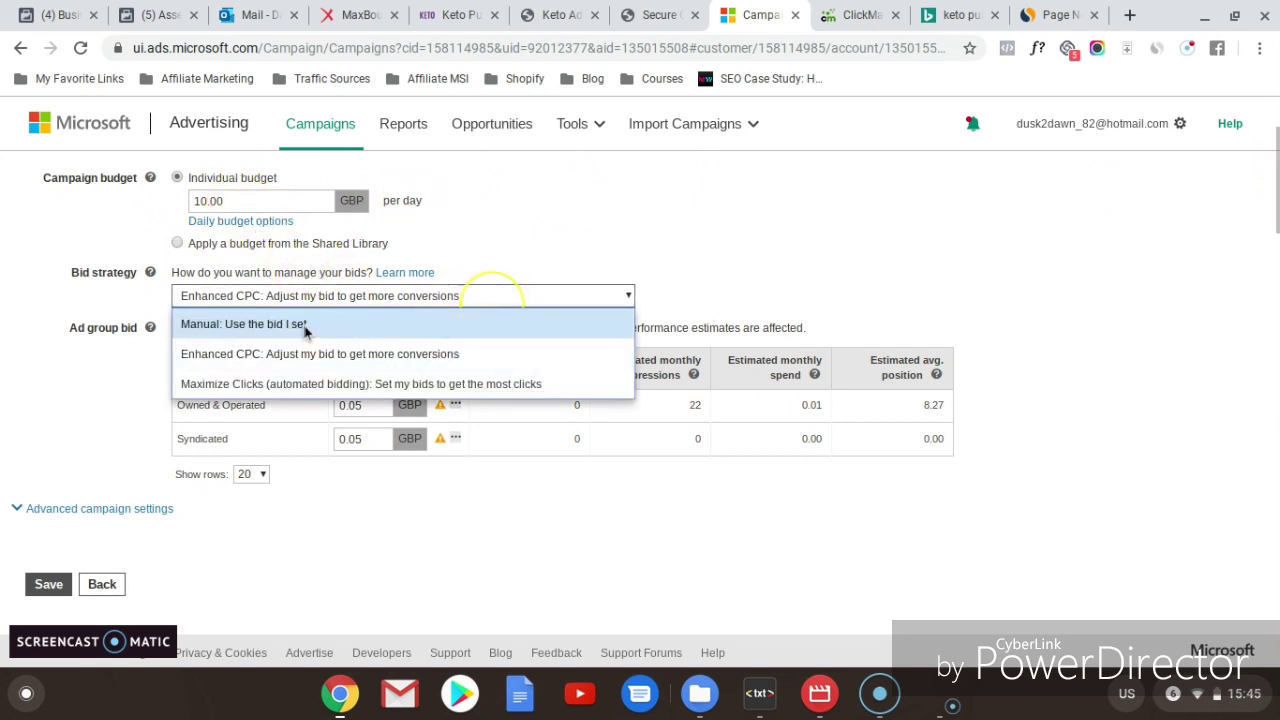
pyautogui.click(304, 328)
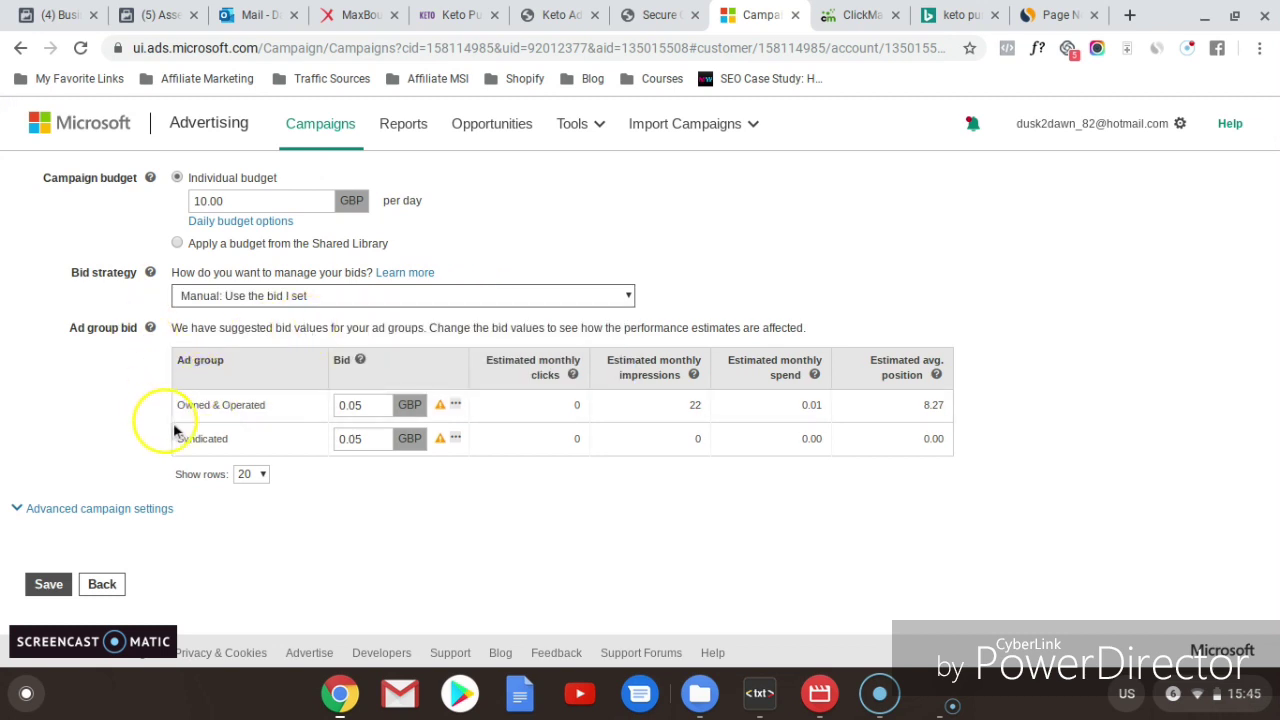
pyautogui.click(352, 405)
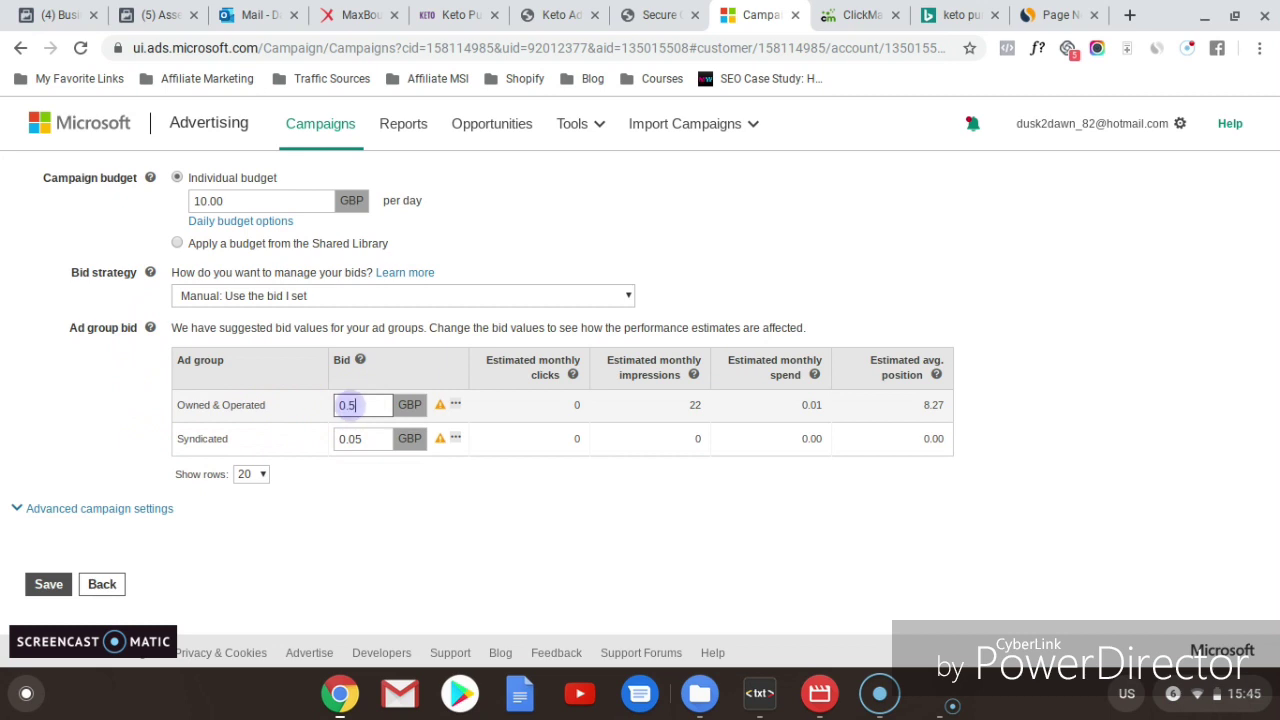
pyautogui.click(368, 441)
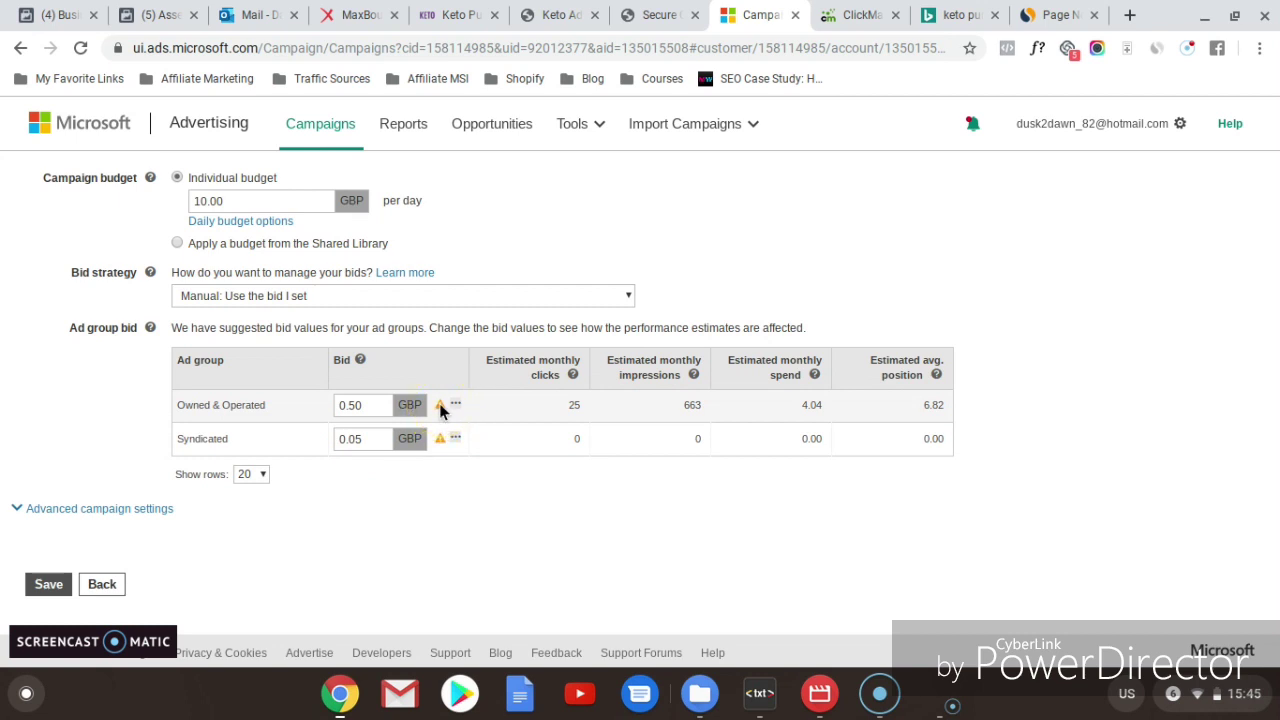
# Step: Set the manual bids of both the Owned & Operated and Syndicated ad groups to 1.00 GBP
pyautogui.click(366, 404)
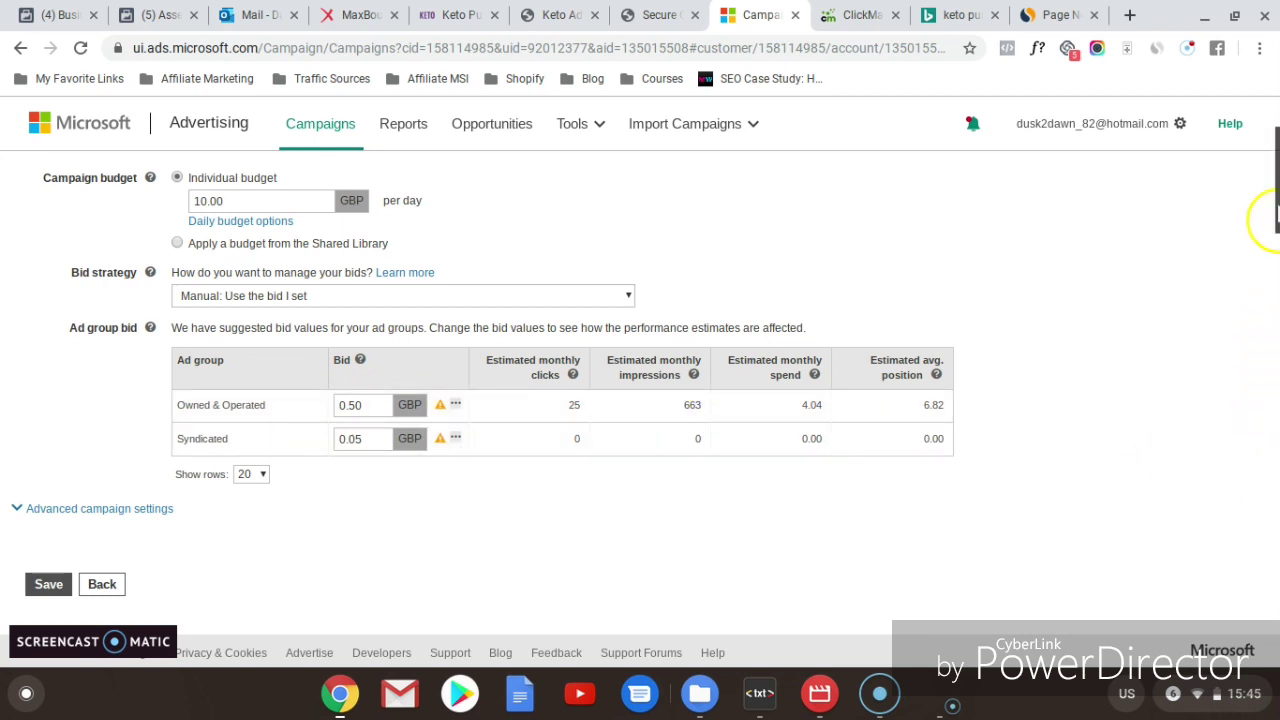
pyautogui.scroll(2, 1276, 210)
pyautogui.scroll(-2, 1276, 180)
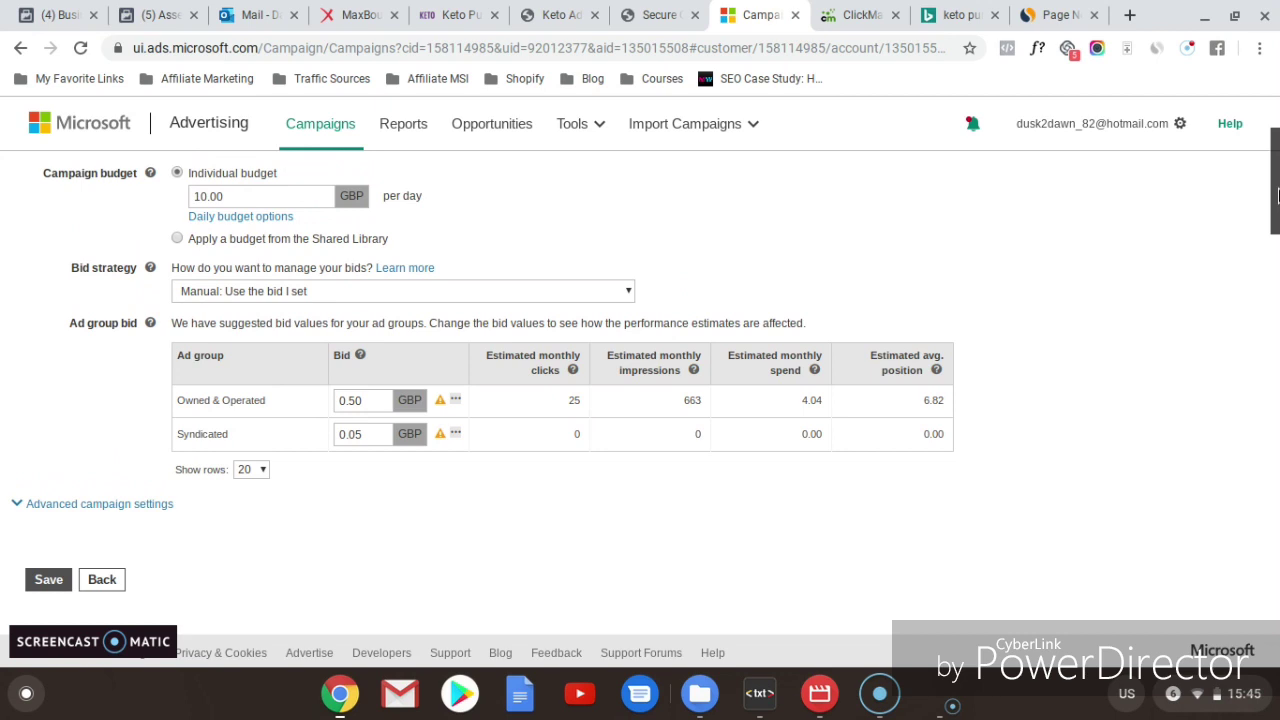
pyautogui.doubleClick(364, 401)
pyautogui.write('1.00')
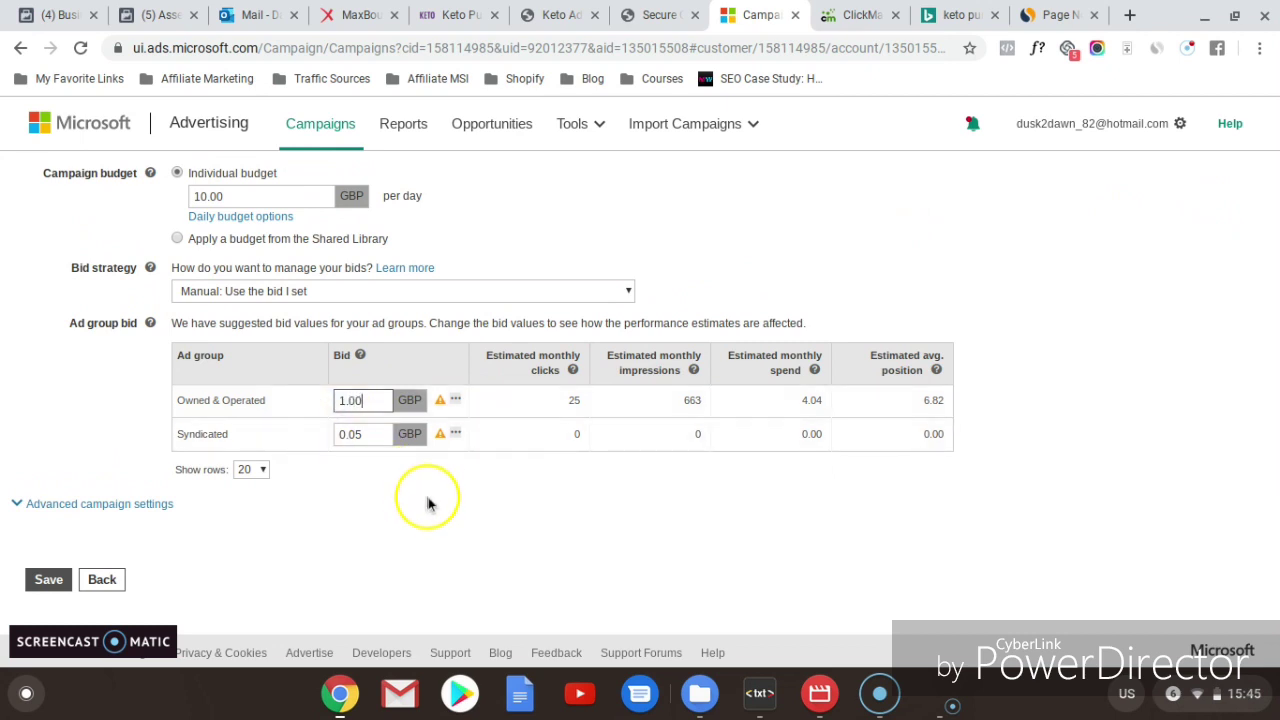
pyautogui.click(428, 500)
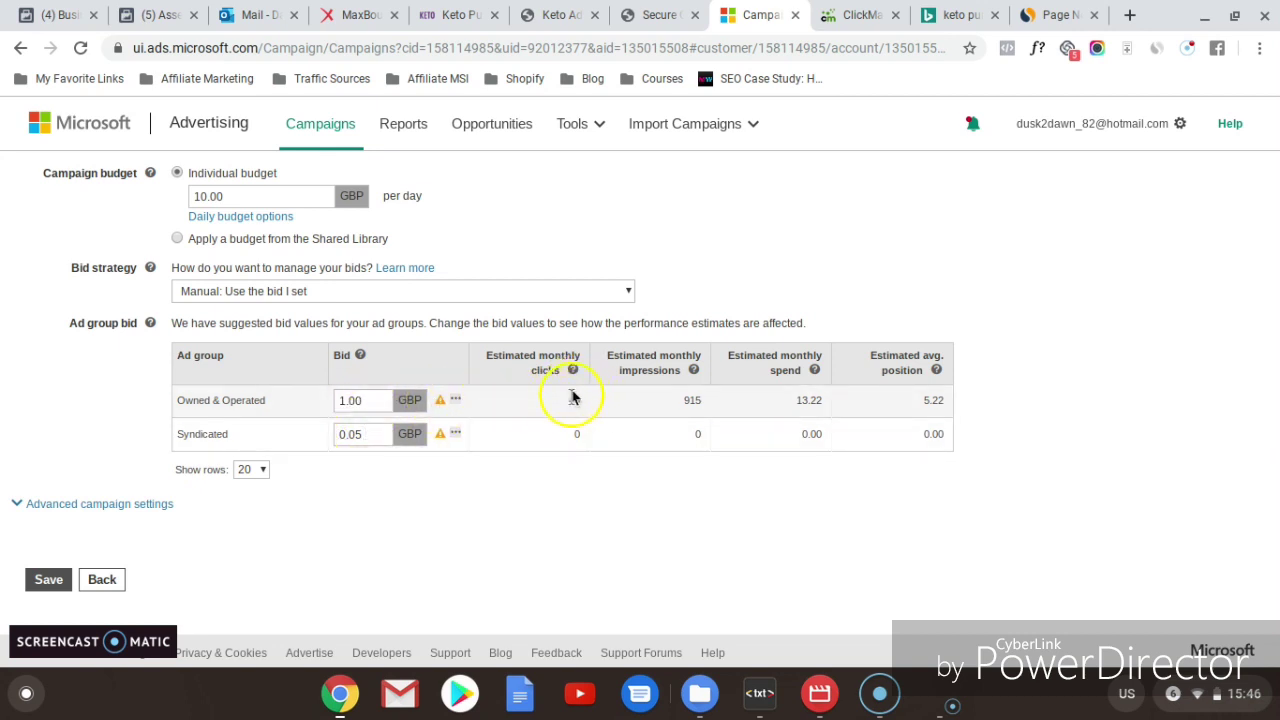
pyautogui.moveTo(369, 437); pyautogui.dragTo(306, 434)
pyautogui.write('1.00')
pyautogui.click(424, 530)
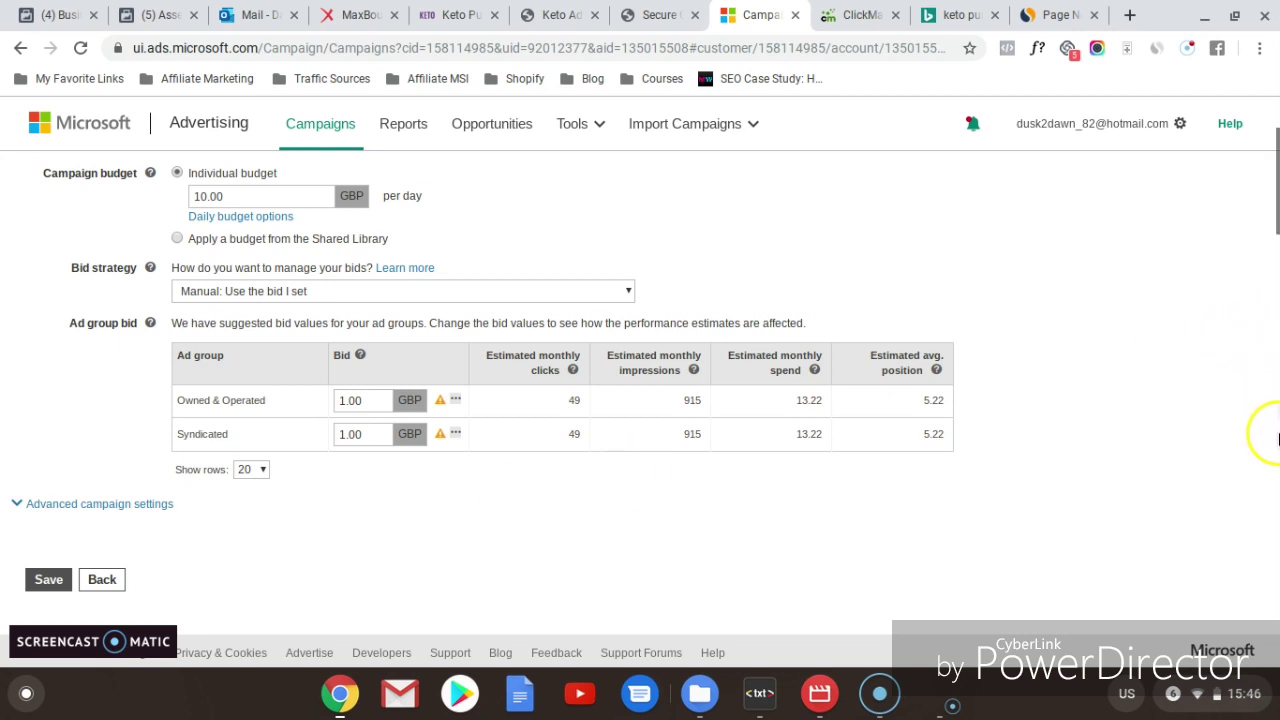
# Step: Check the advanced campaign settings, and save the budget and bids to create the campaign
pyautogui.moveTo(1274, 200); pyautogui.dragTo(1274, 252)
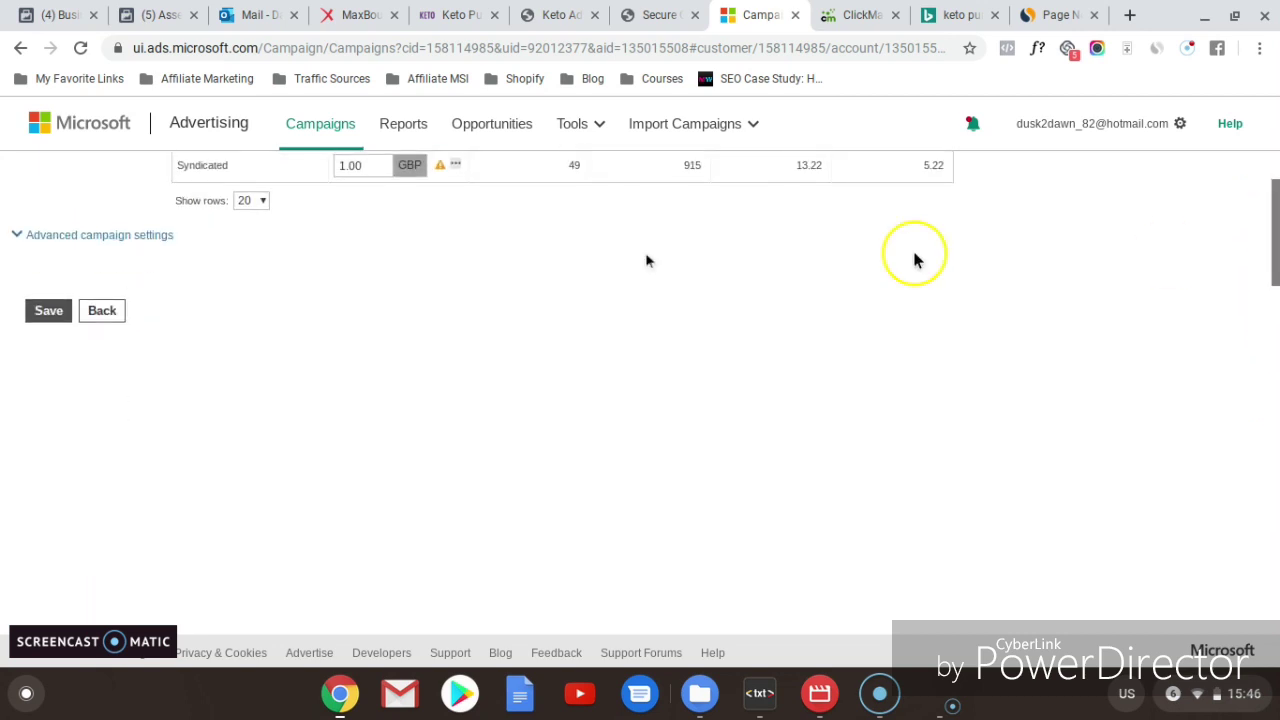
pyautogui.click(15, 237)
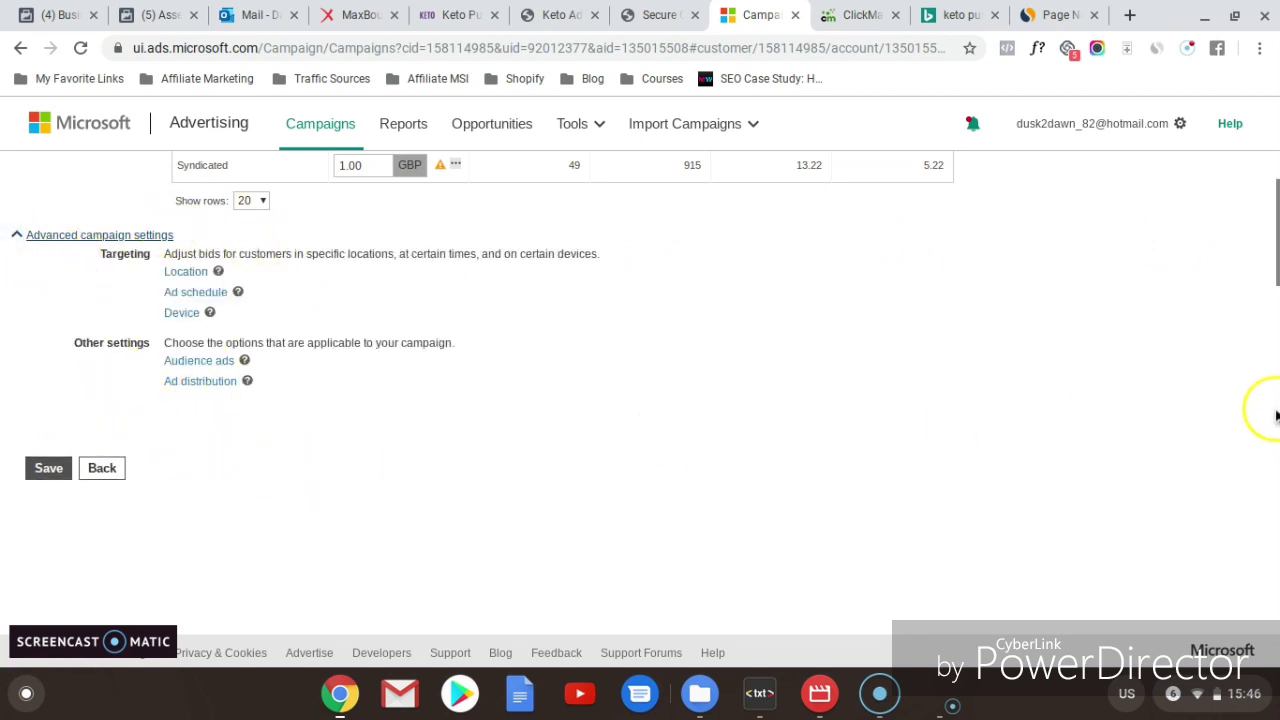
pyautogui.scroll(-2, 1270, 225)
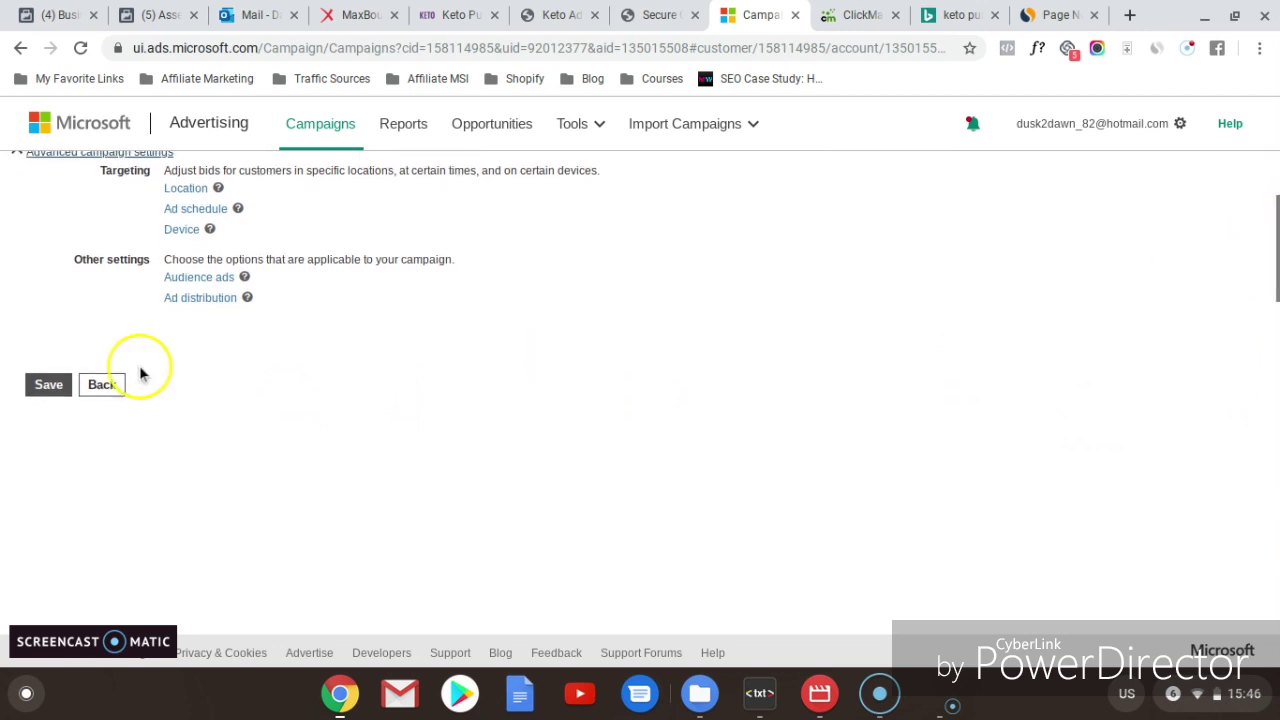
pyautogui.click(54, 388)
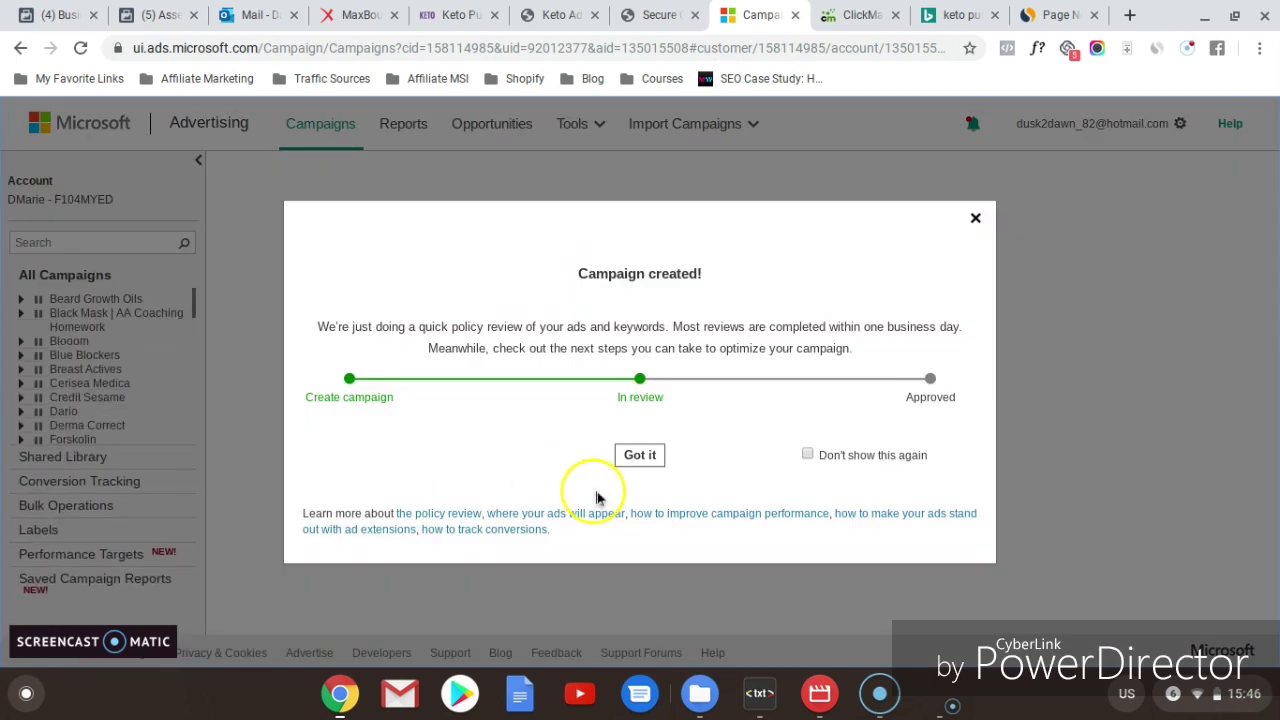
pyautogui.click(640, 457)
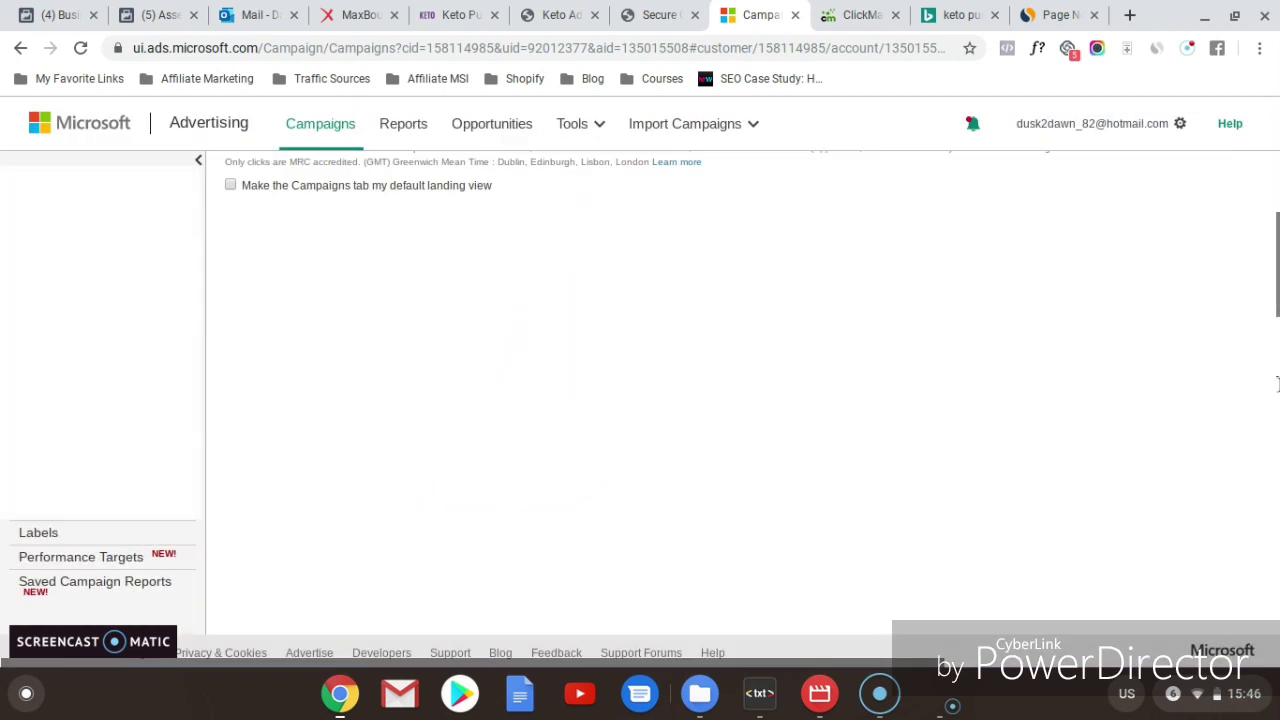
# Step: Open the Owned & Operated "Melt Fat Fast" ad of the Keto Pure campaign for editing and expand its ad URL options
pyautogui.moveTo(1276, 270); pyautogui.dragTo(1274, 150)
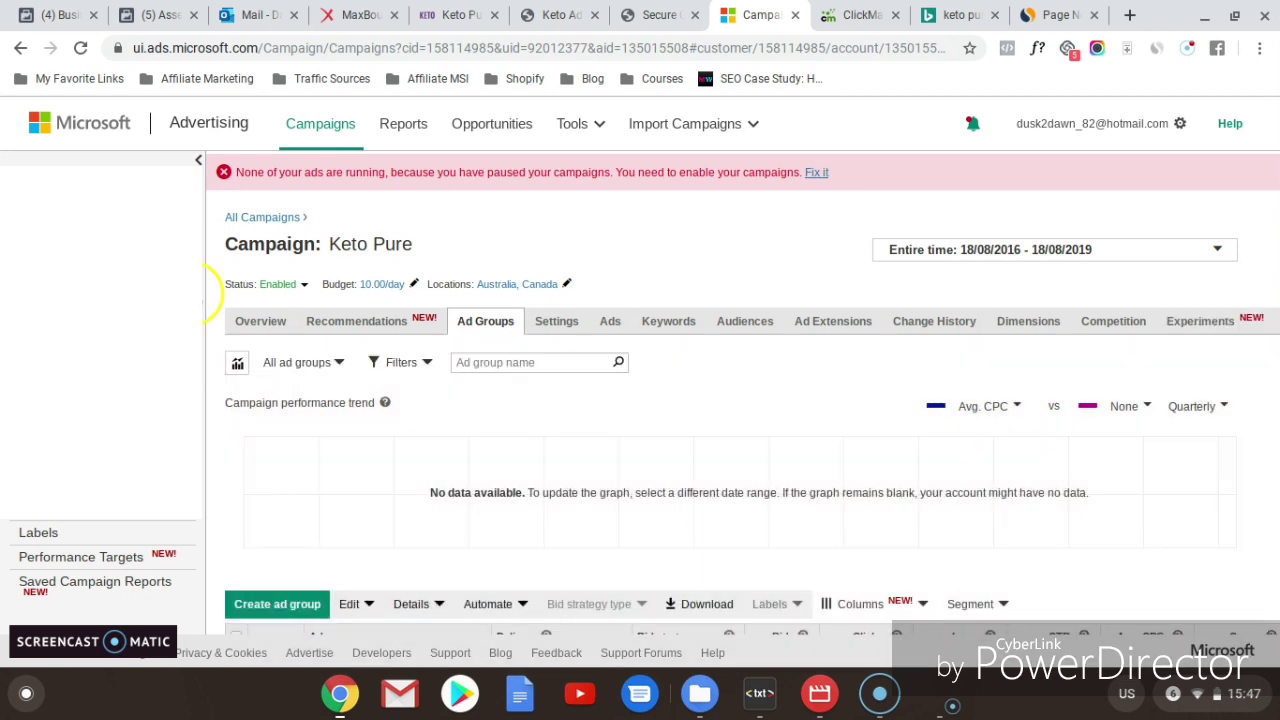
pyautogui.click(610, 322)
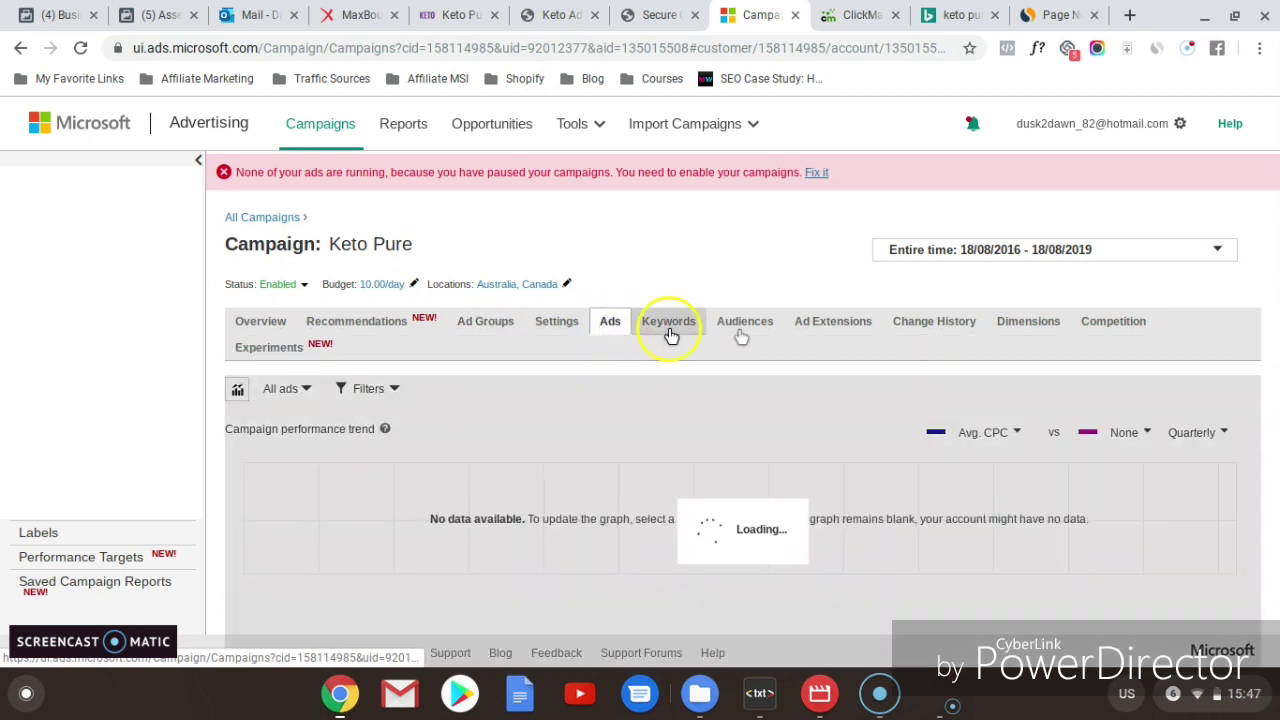
pyautogui.scroll(-5, 1249, 323)
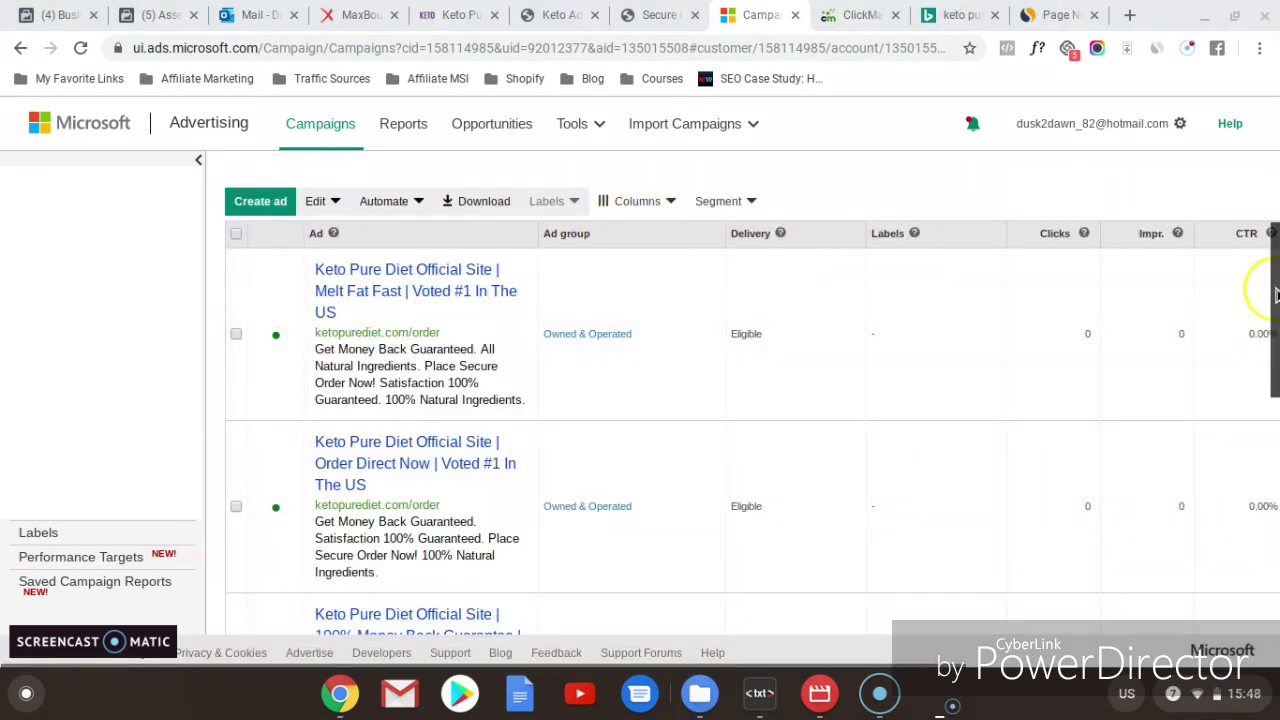
pyautogui.scroll(1, 1275, 295)
pyautogui.scroll(-2, 842, 287)
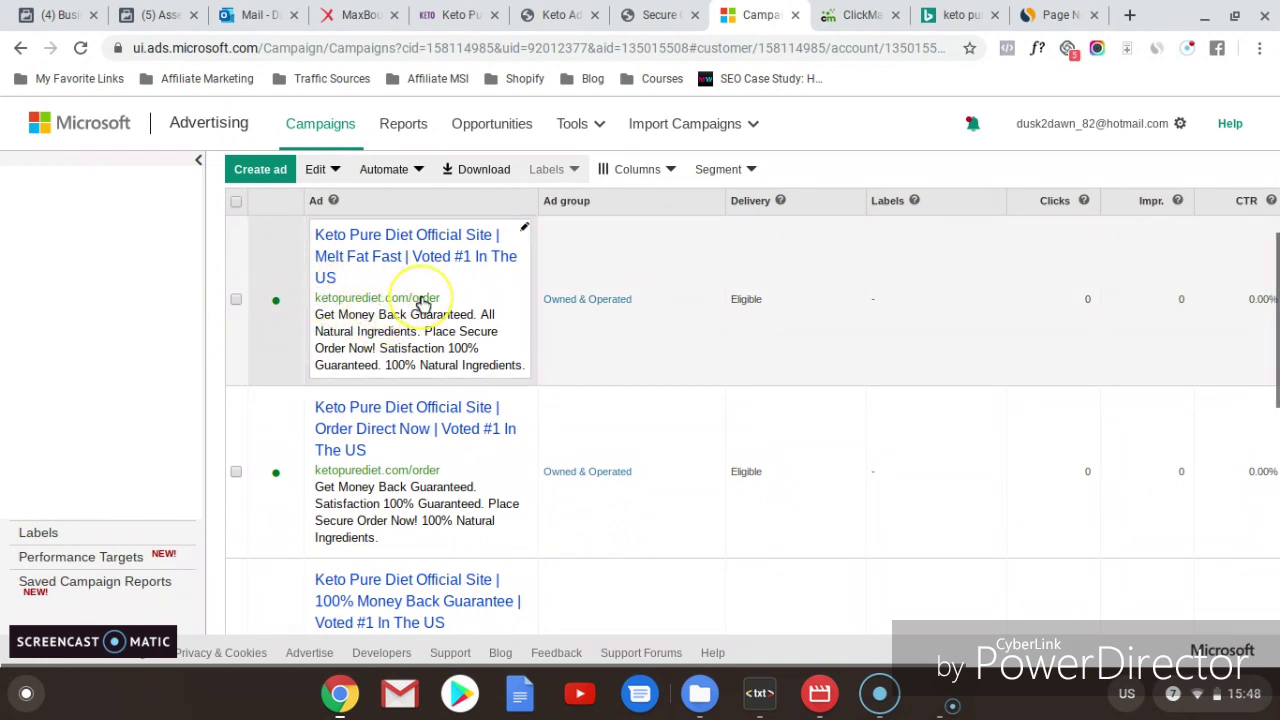
pyautogui.click(526, 232)
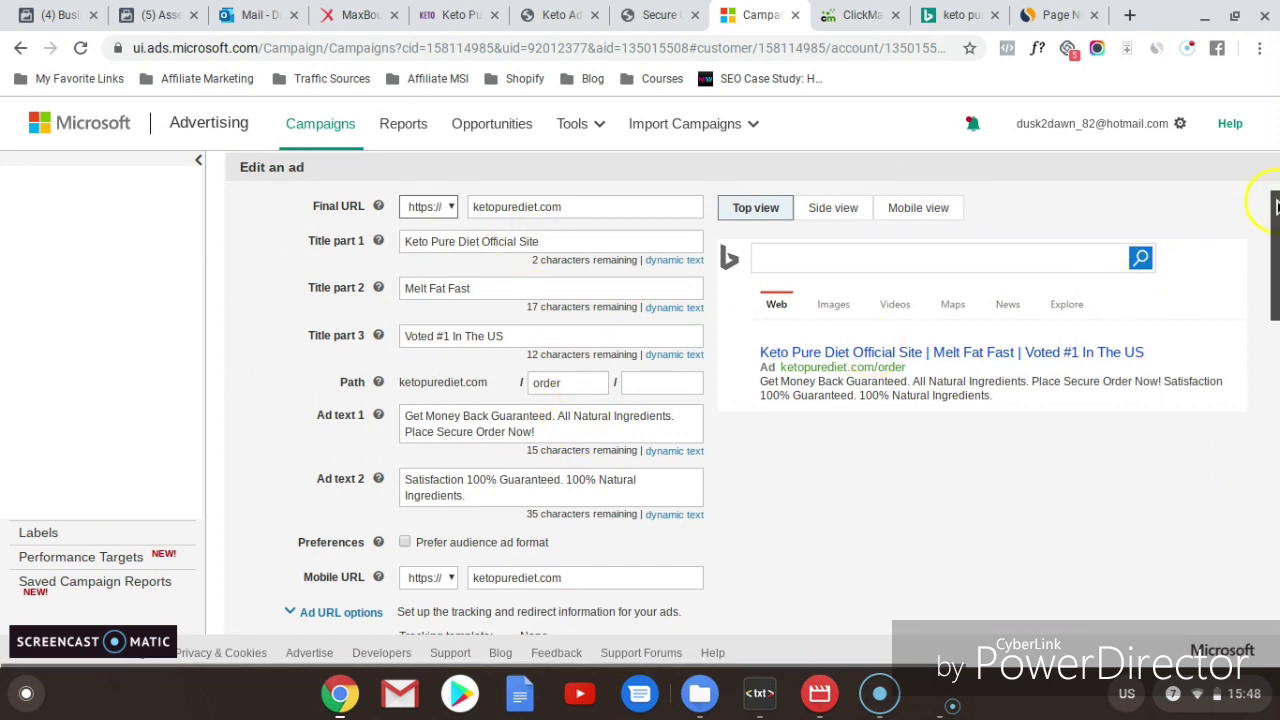
pyautogui.moveTo(1276, 205); pyautogui.dragTo(1276, 277)
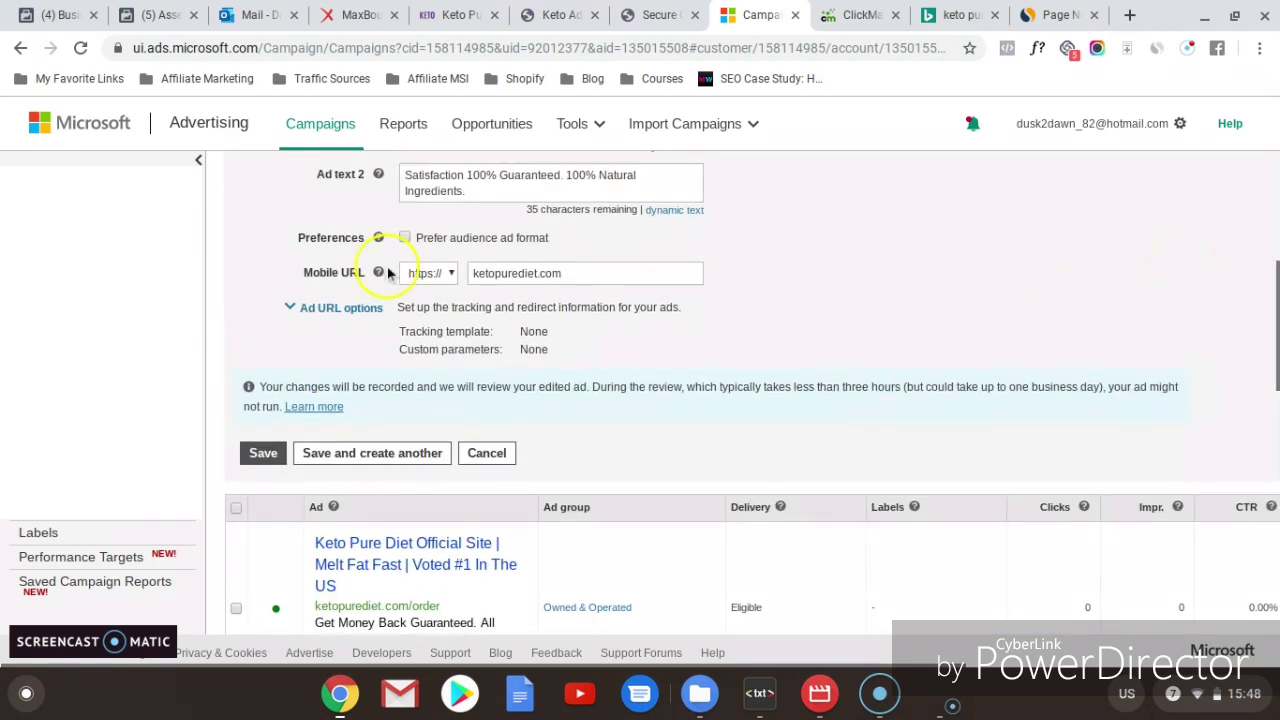
pyautogui.click(310, 310)
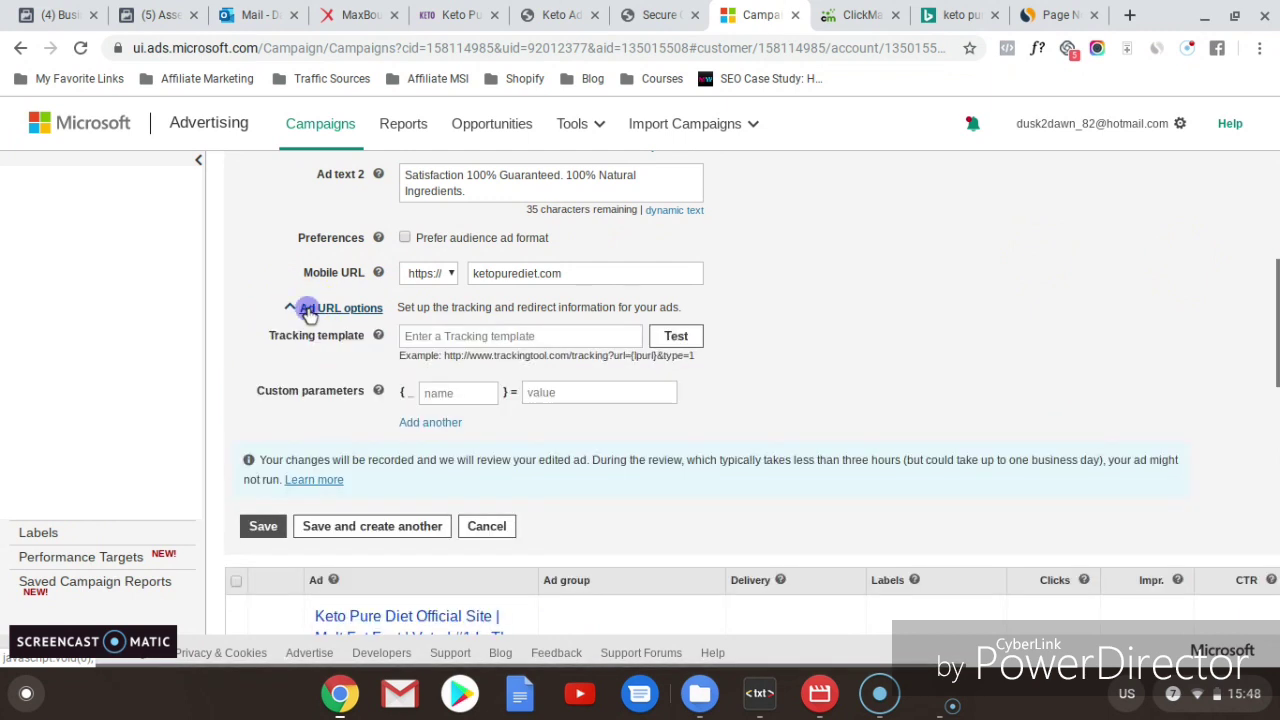
pyautogui.click(462, 336)
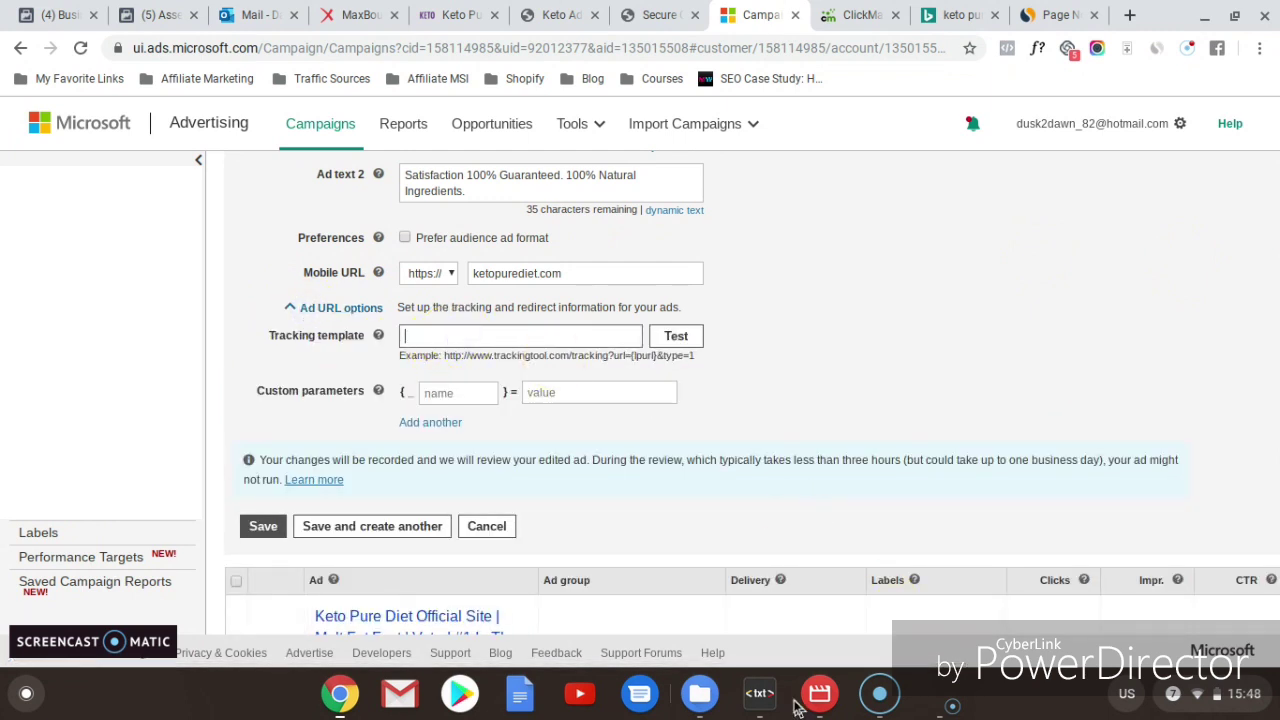
pyautogui.click(757, 705)
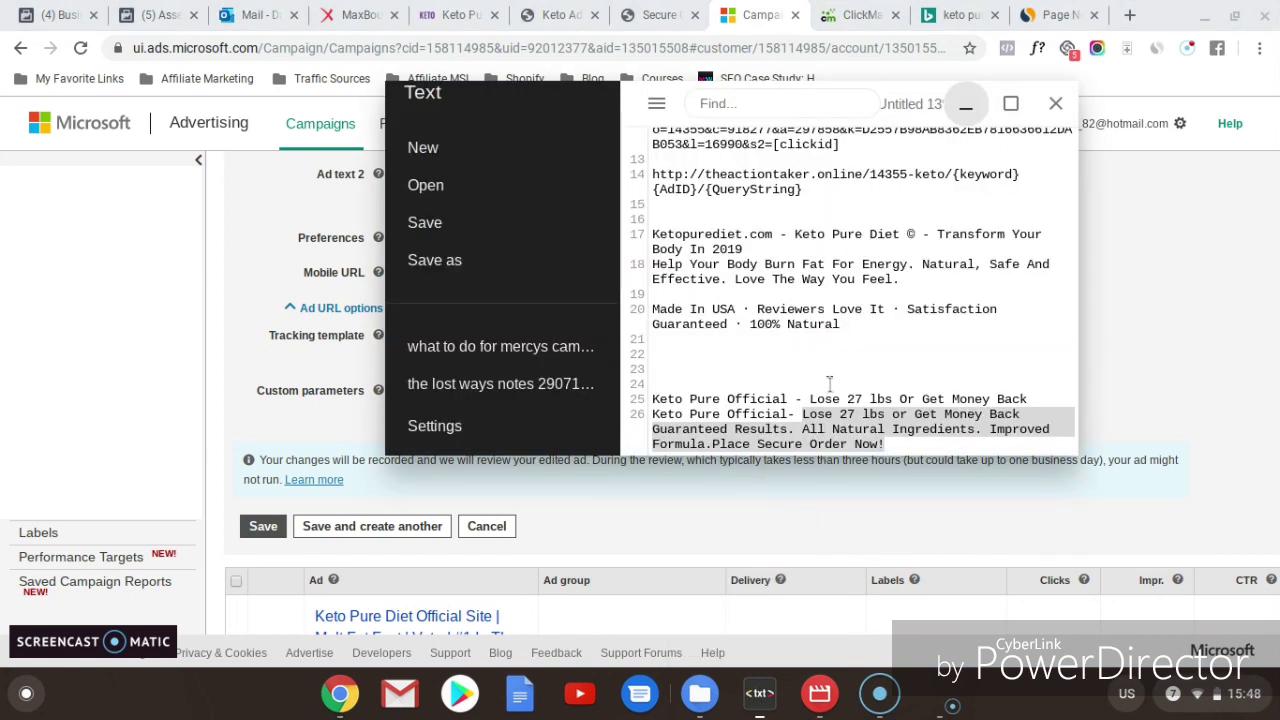
pyautogui.click(845, 346)
pyautogui.moveTo(806, 190); pyautogui.dragTo(646, 180)
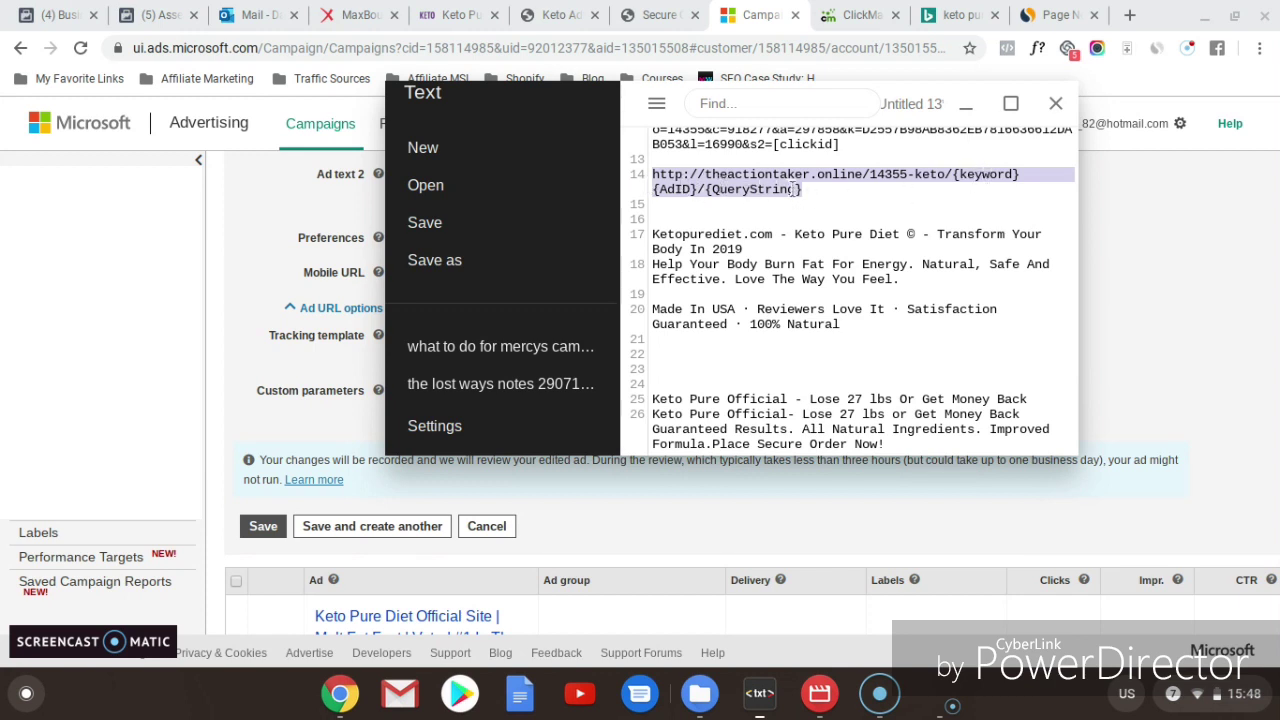
pyautogui.click(966, 104)
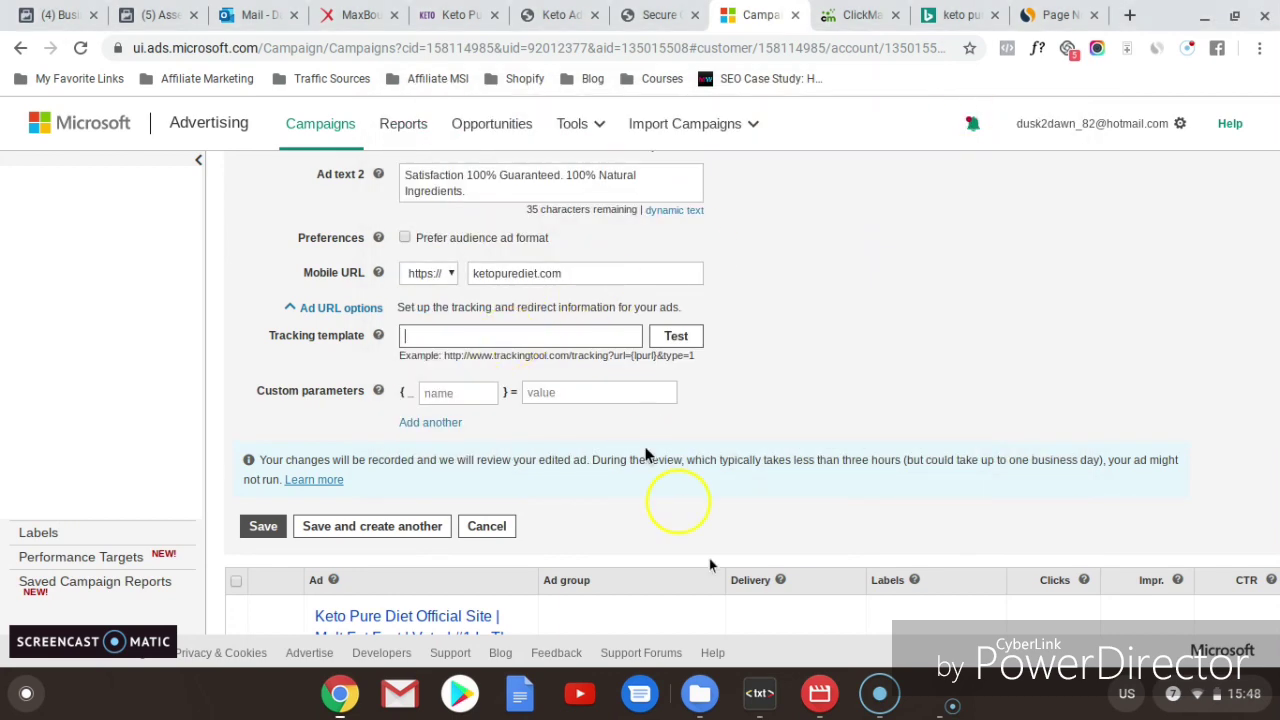
pyautogui.click(762, 694)
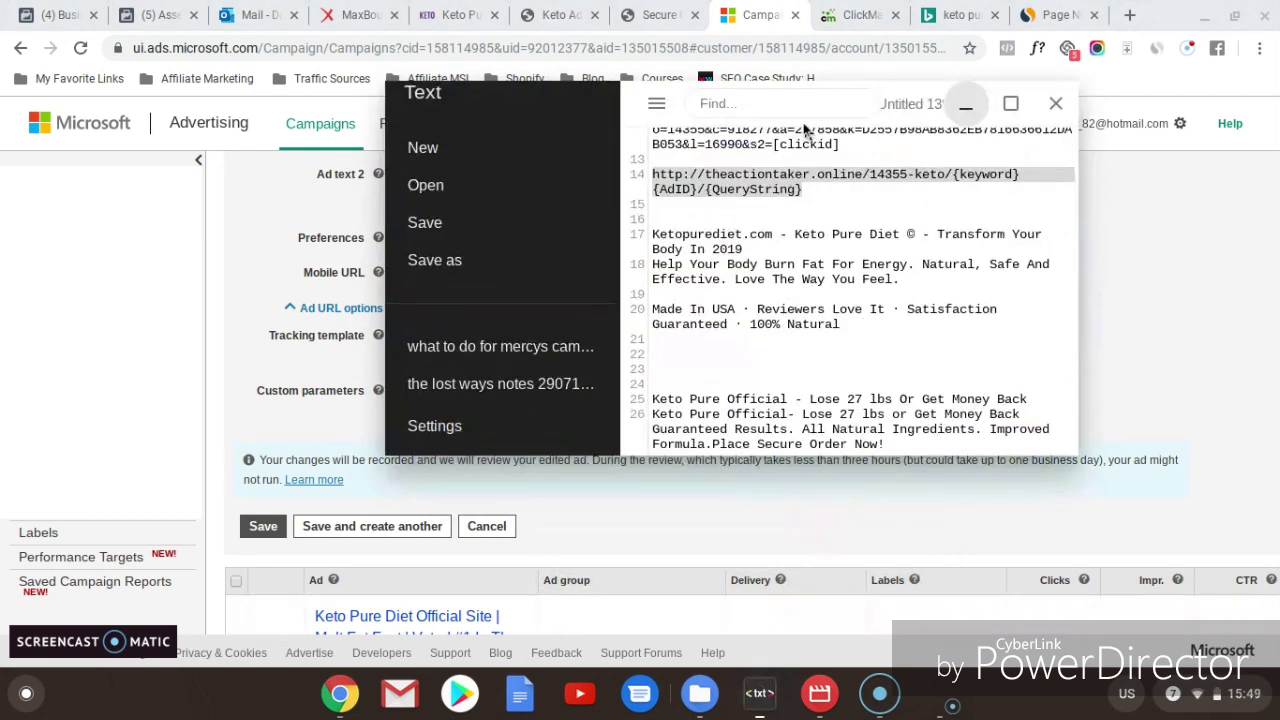
pyautogui.click(803, 190)
pyautogui.moveTo(802, 190); pyautogui.dragTo(646, 181)
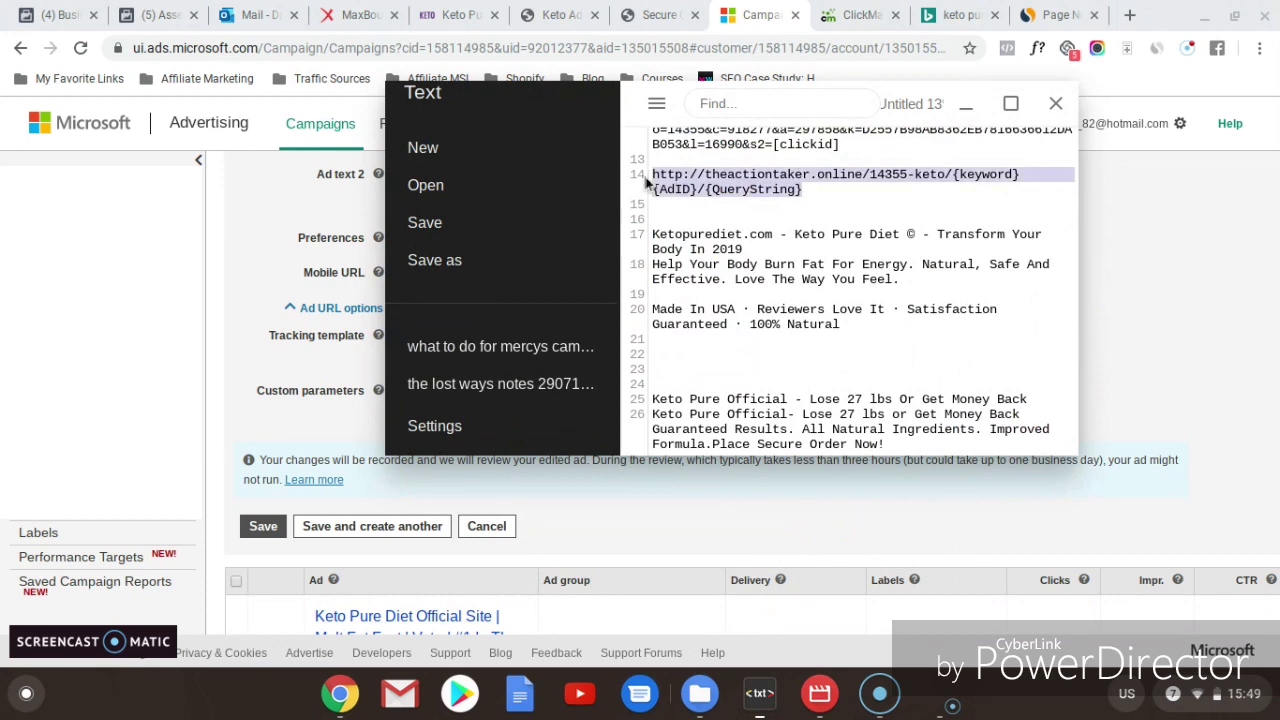
pyautogui.click(966, 104)
pyautogui.click(443, 345)
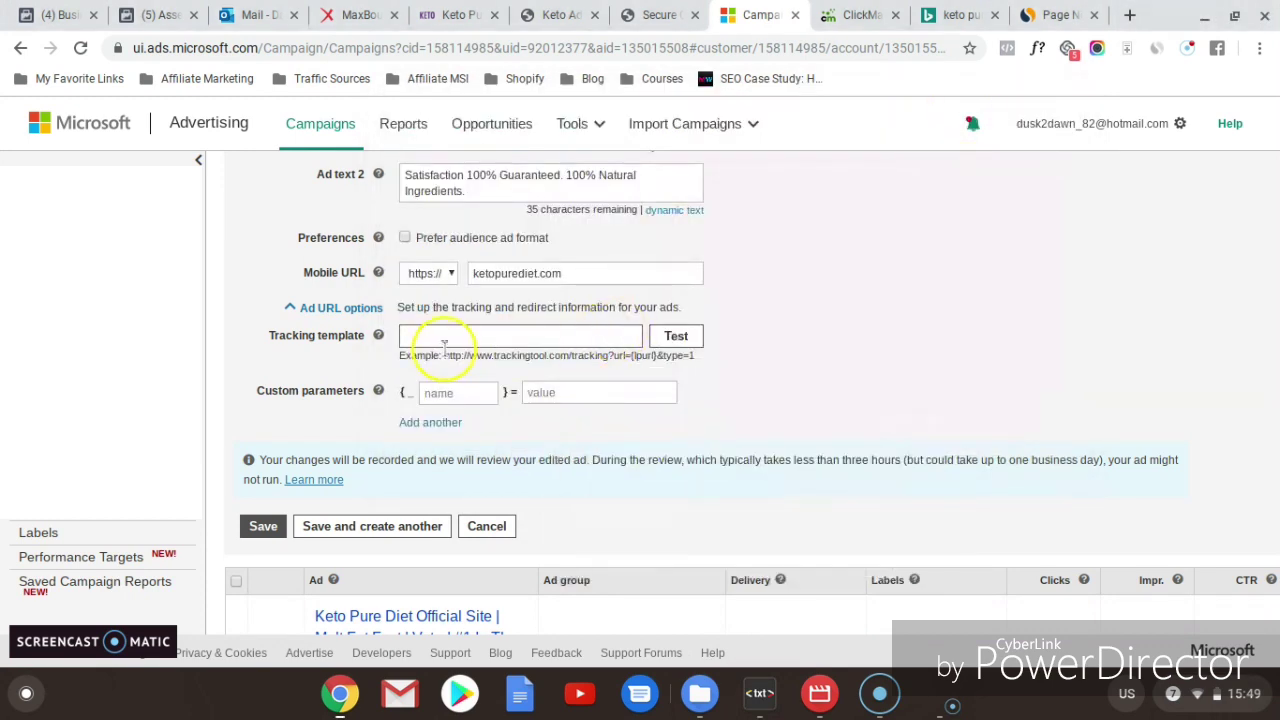
pyautogui.hotkey('ctrl', 'v')
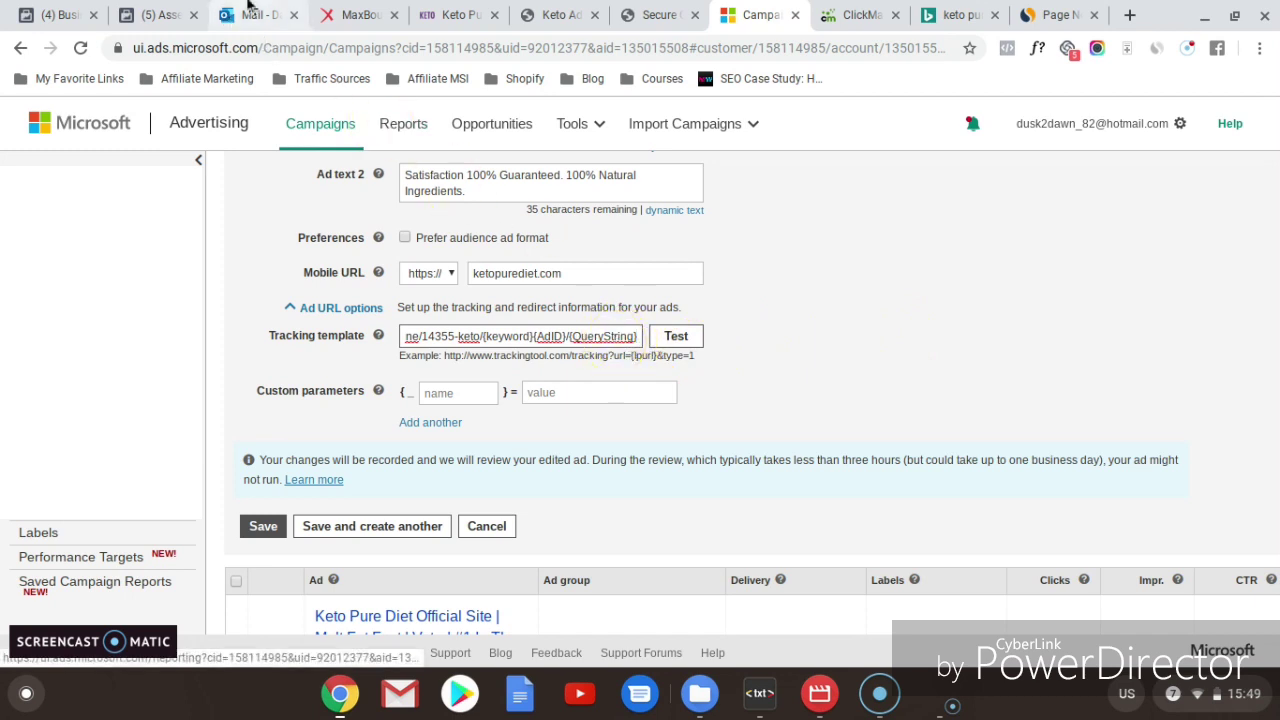
# Step: Test the tracking template, consult the offer's landing page and MaxBounty listing, and save the edited ad
pyautogui.click(436, 17)
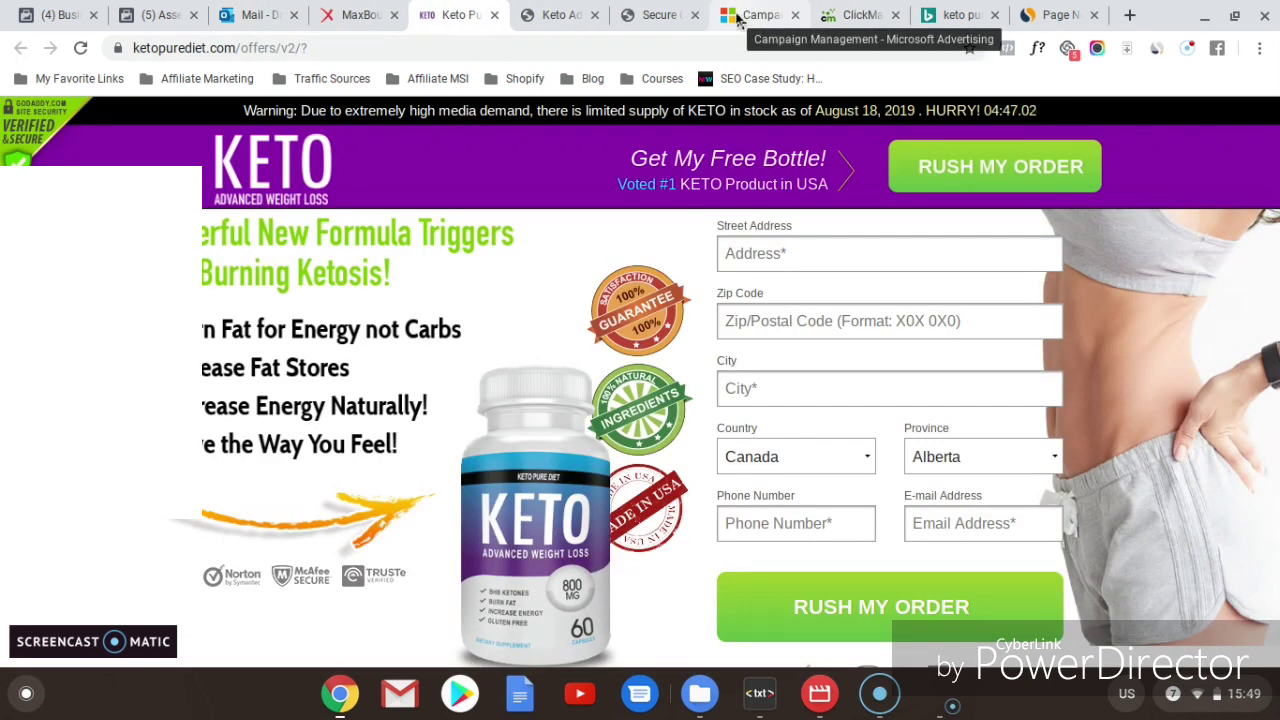
pyautogui.click(775, 12)
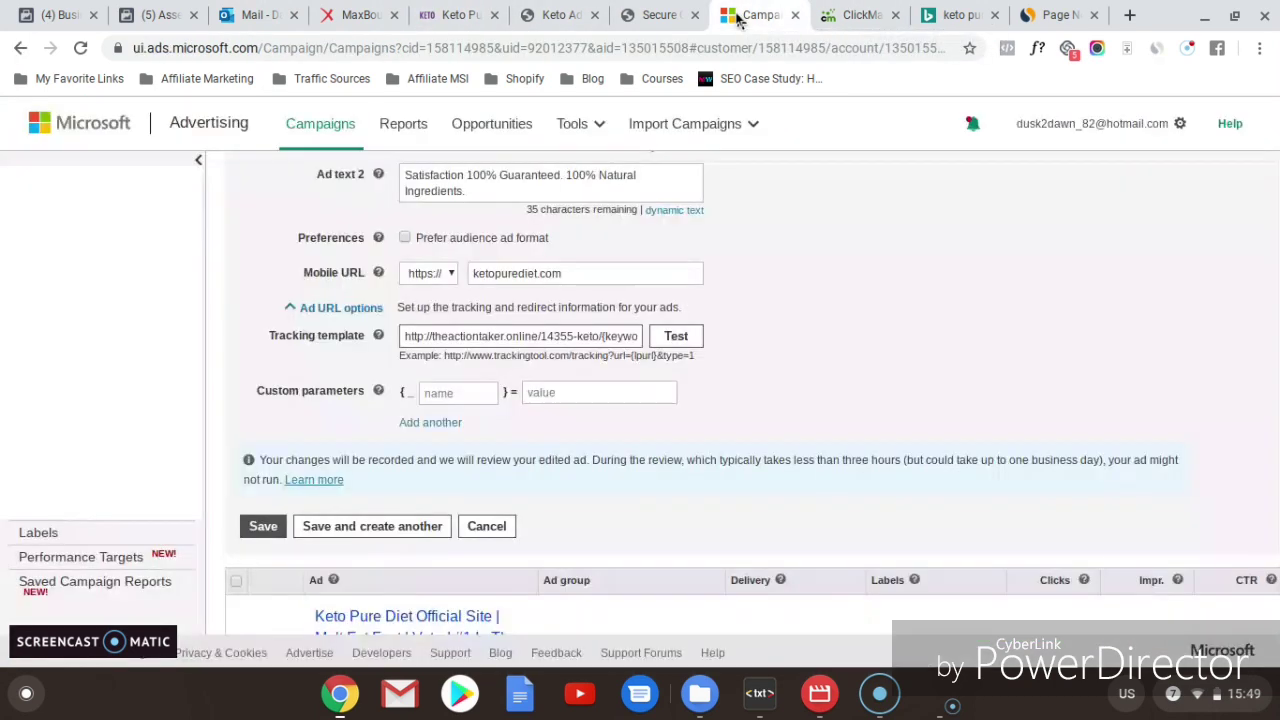
pyautogui.click(676, 337)
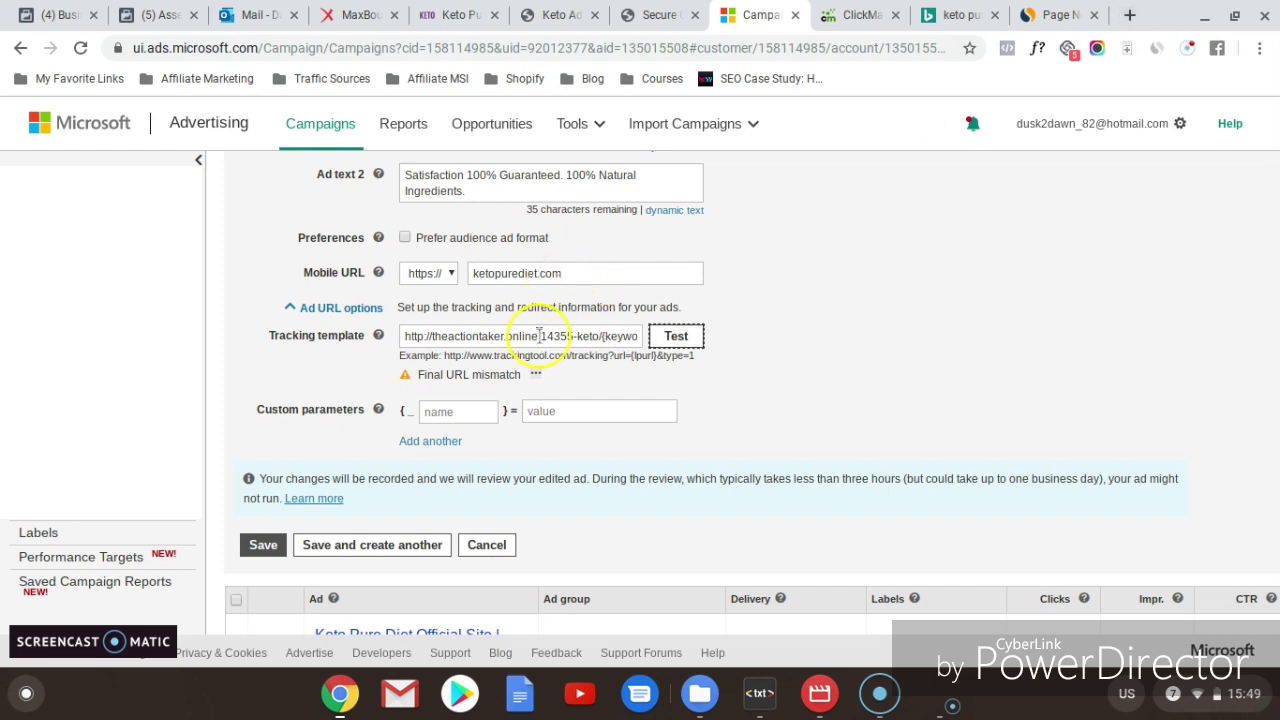
pyautogui.click(352, 18)
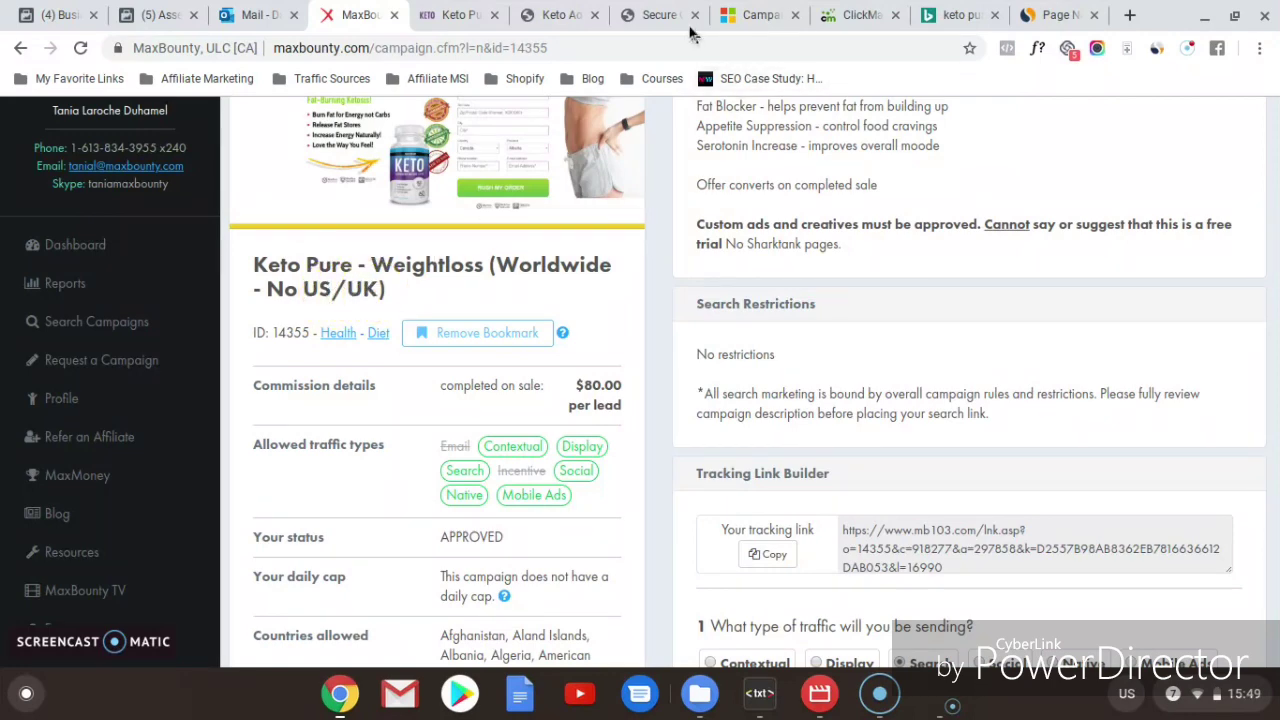
pyautogui.click(727, 18)
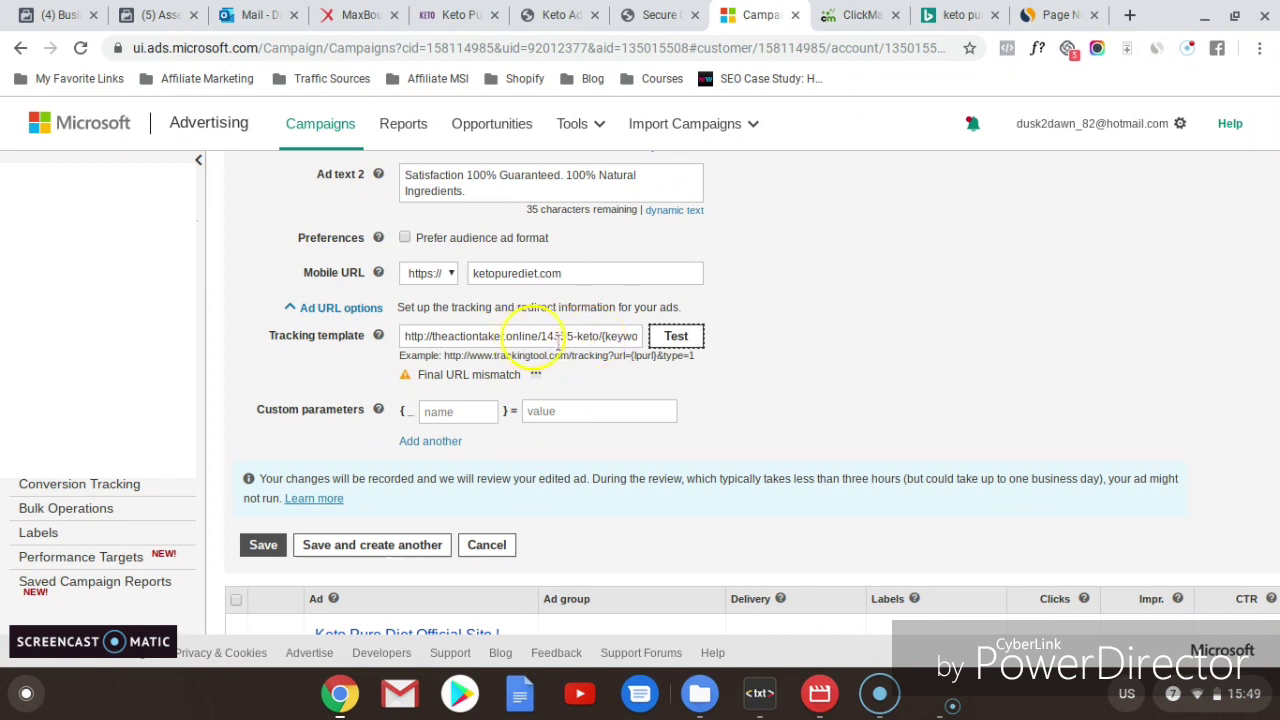
pyautogui.click(261, 546)
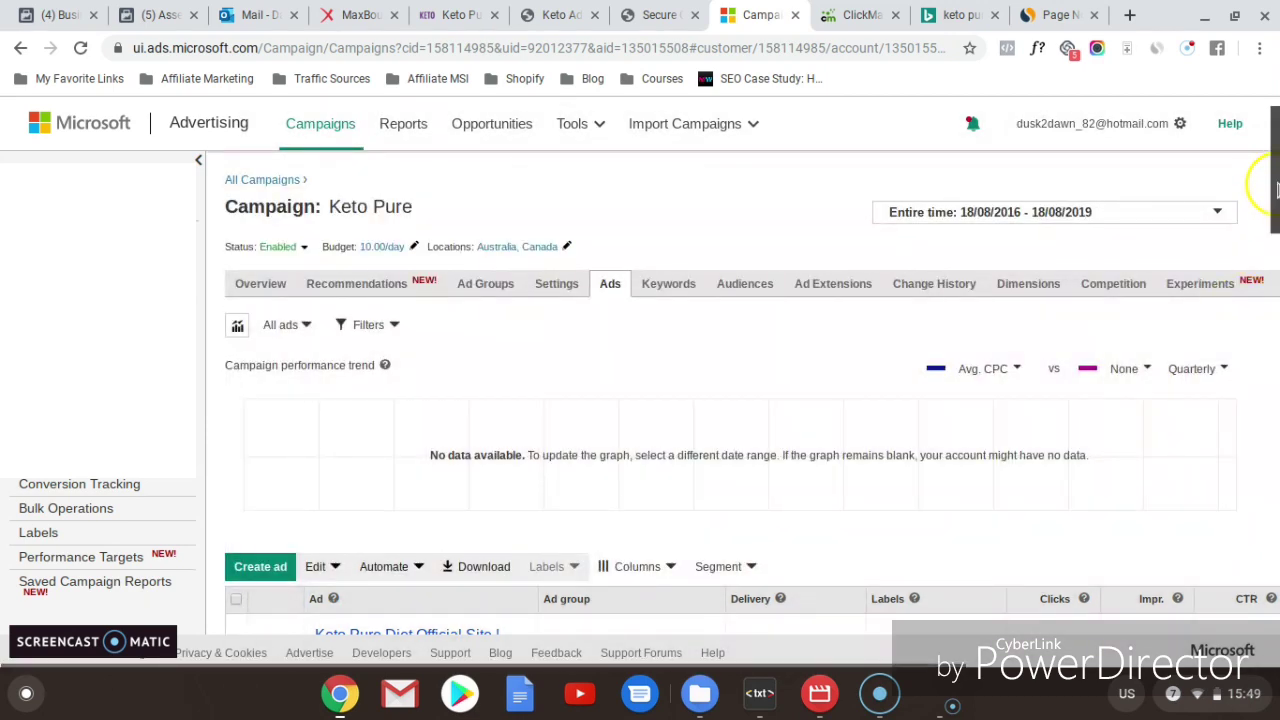
# Step: Restrict the Owned & Operated ad group's ad distribution to "Bing, AOL, and Yahoo search (owned and operated) only" and save its settings
pyautogui.moveTo(1277, 190)
pyautogui.mouseDown()
pyautogui.moveTo(1277, 280)
pyautogui.moveTo(1277, 177)
pyautogui.mouseUp()
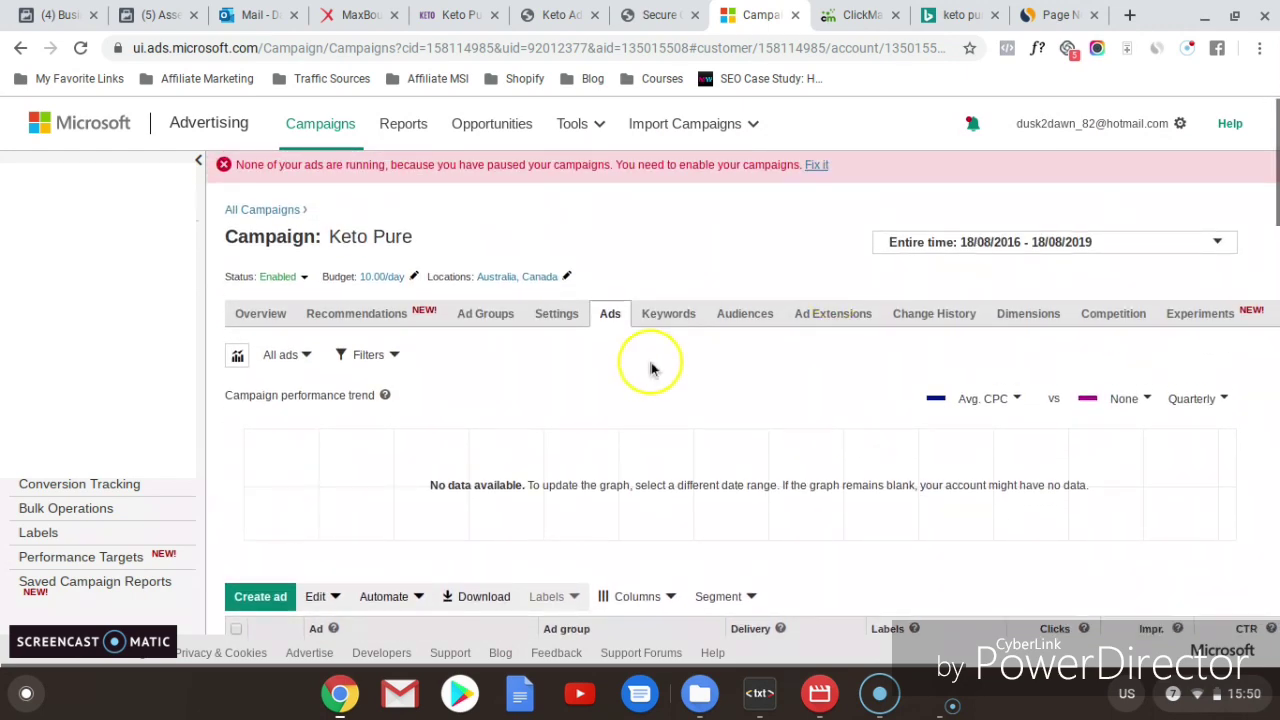
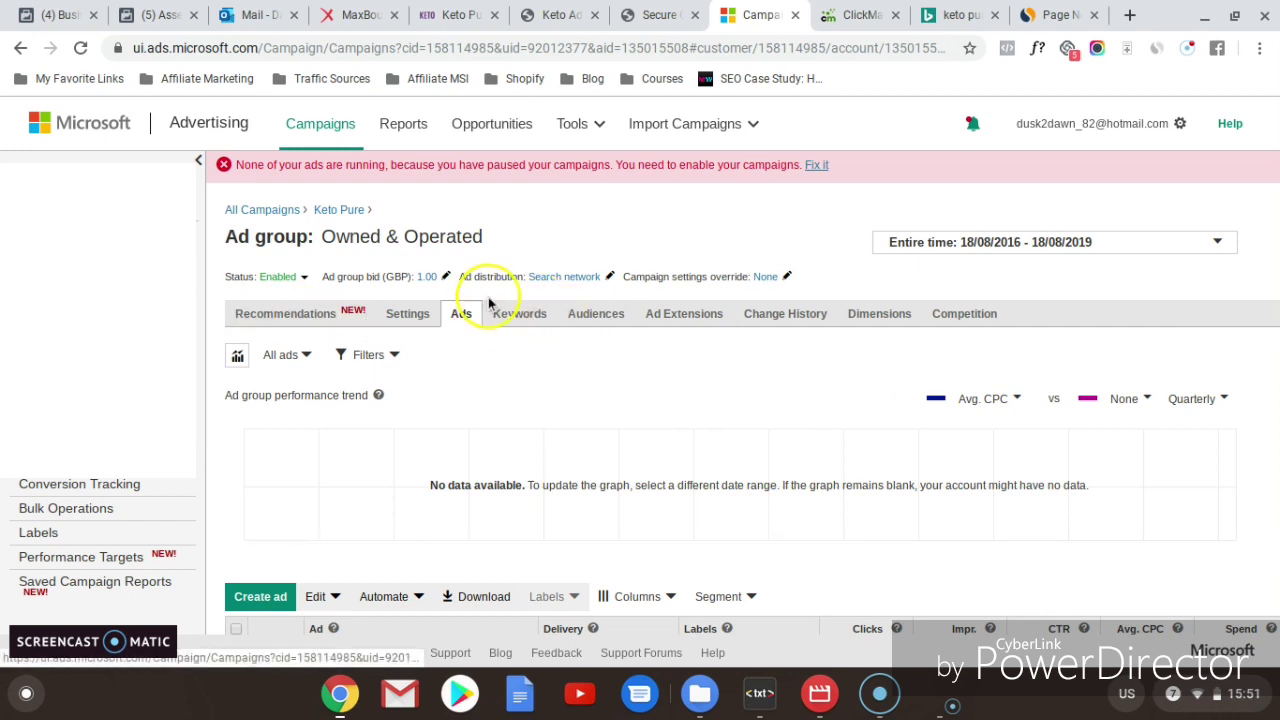
pyautogui.click(565, 281)
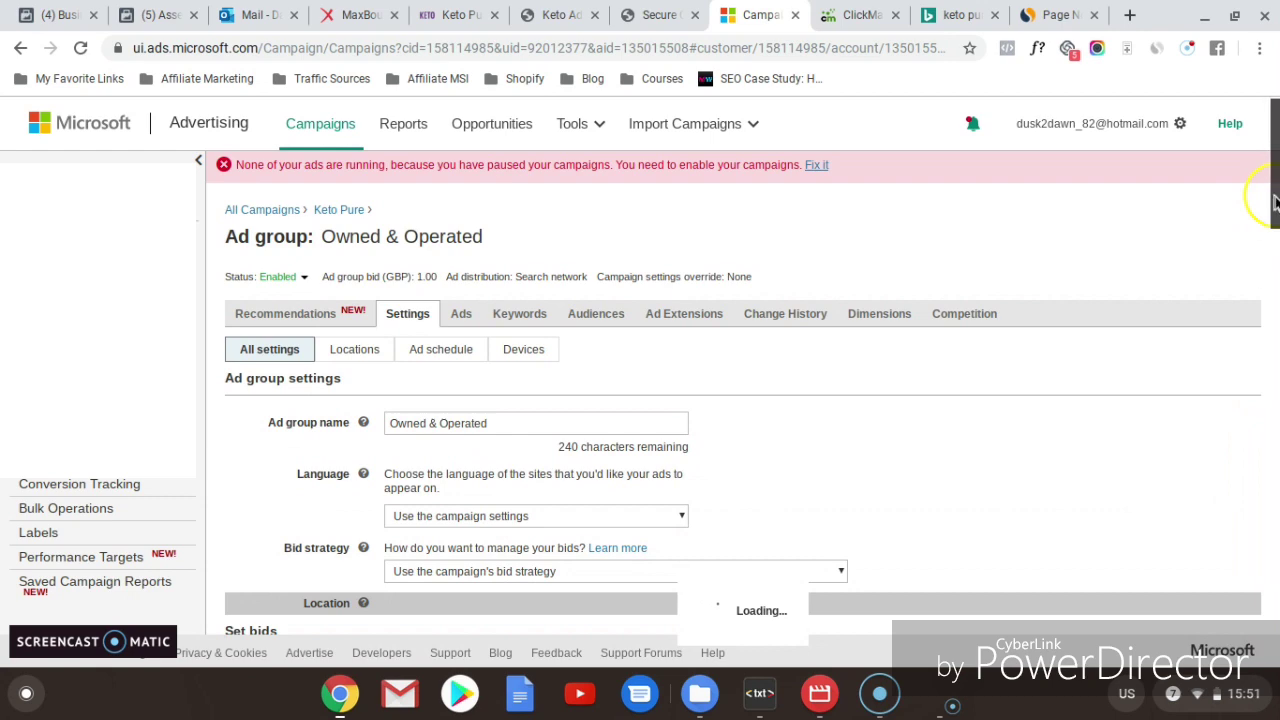
pyautogui.scroll(-6, 1262, 200)
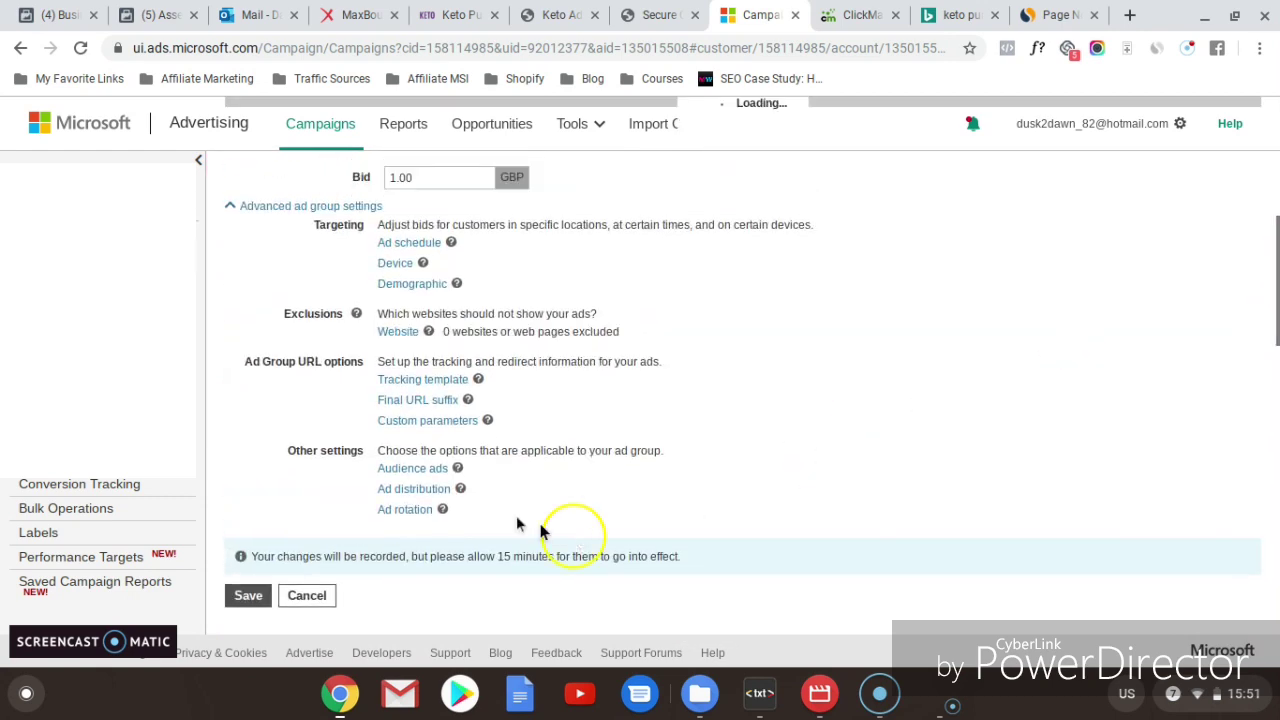
pyautogui.scroll(2, 400, 483)
pyautogui.scroll(1, 1276, 305)
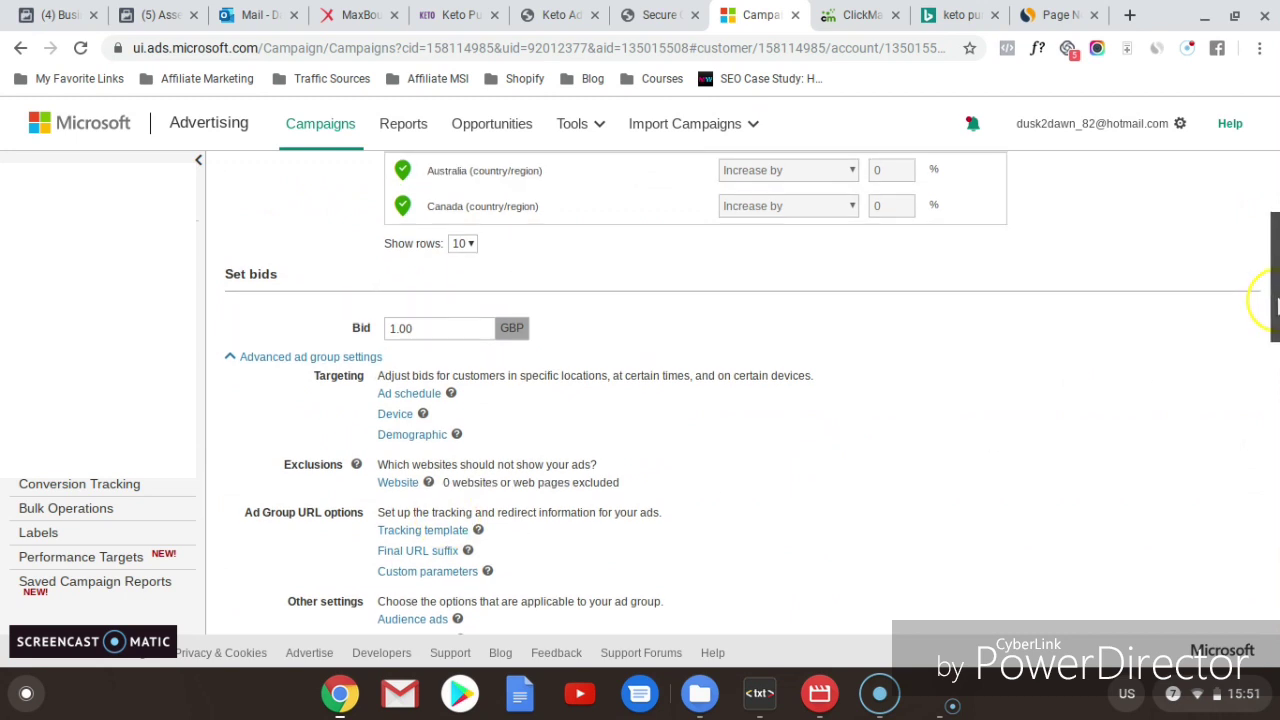
pyautogui.scroll(-3, 1276, 305)
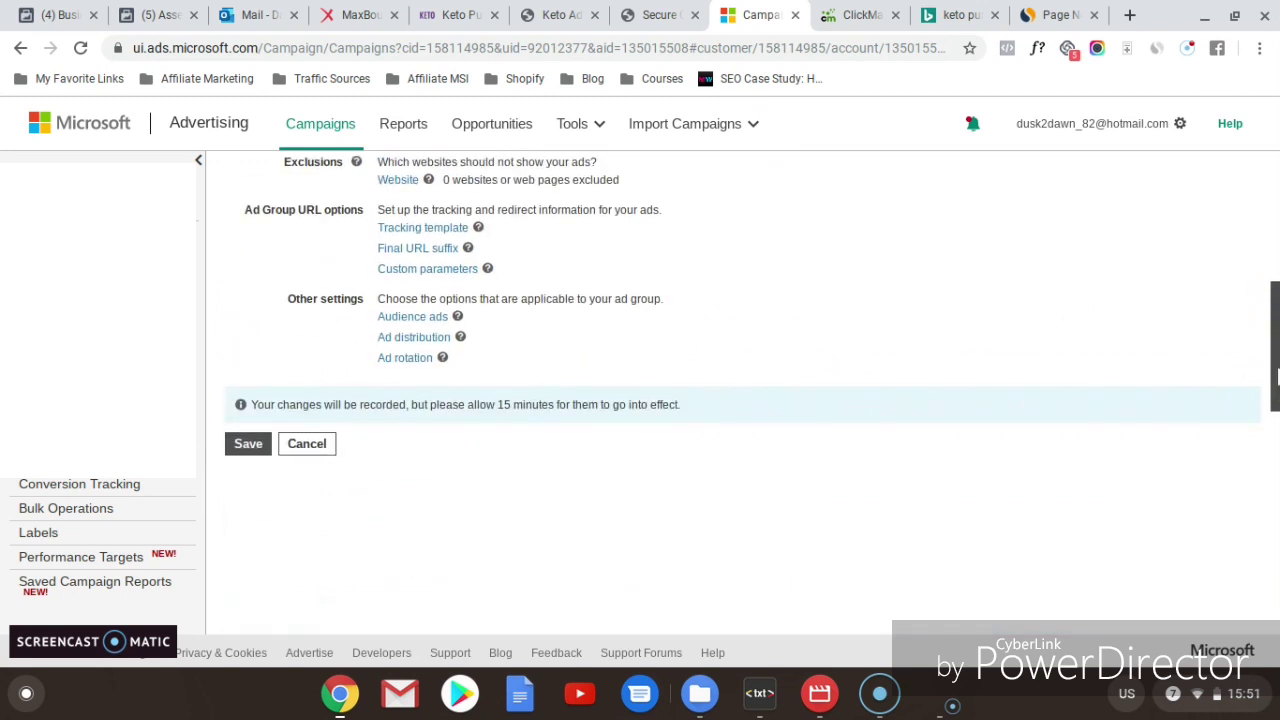
pyautogui.click(410, 320)
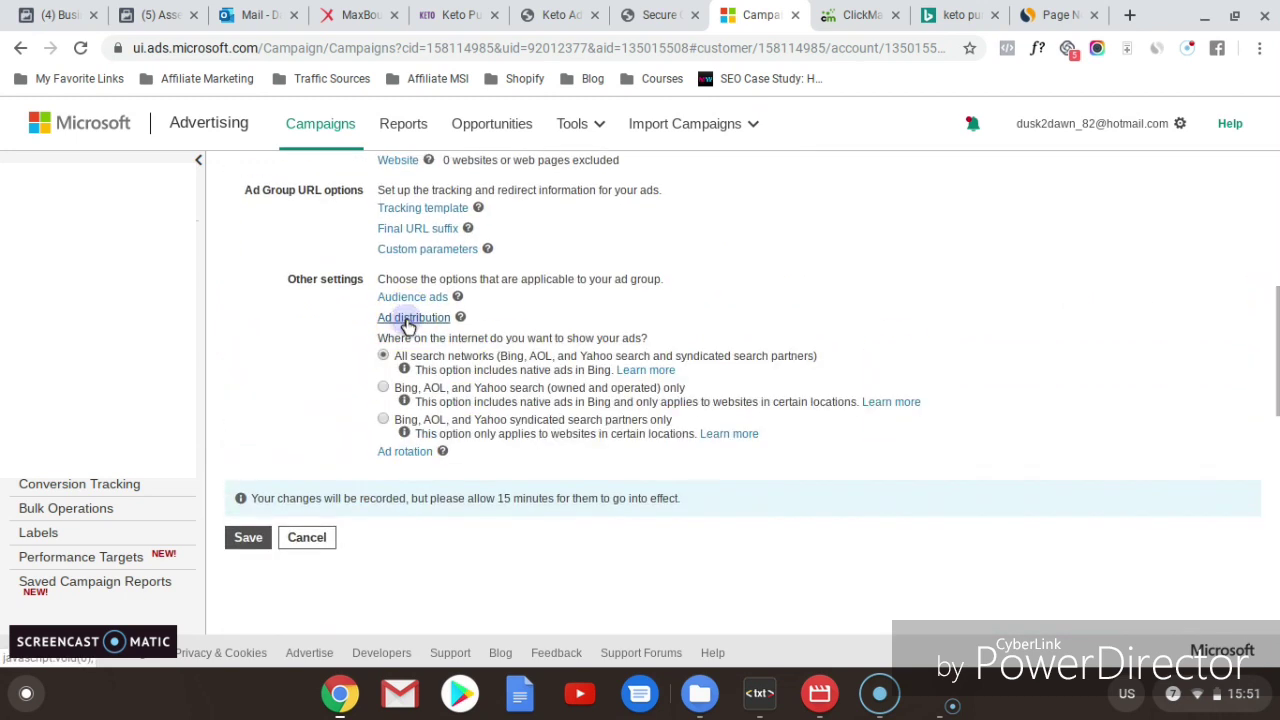
pyautogui.click(440, 389)
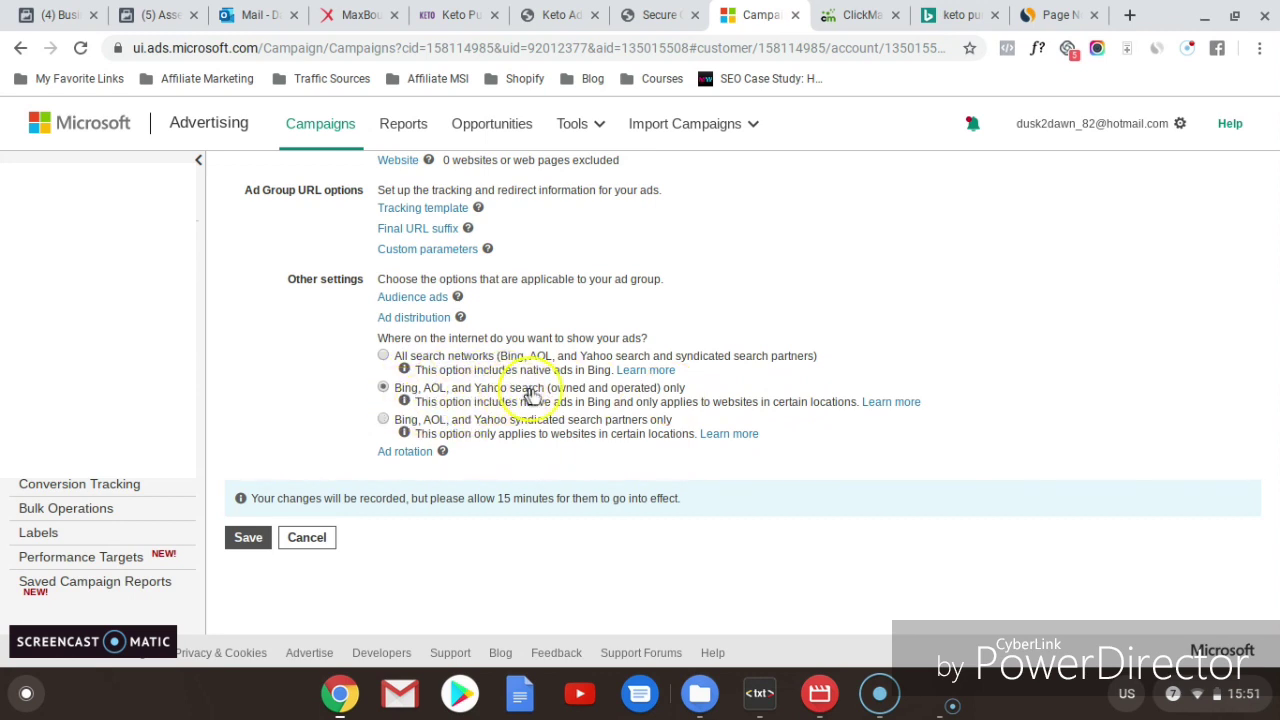
pyautogui.click(248, 538)
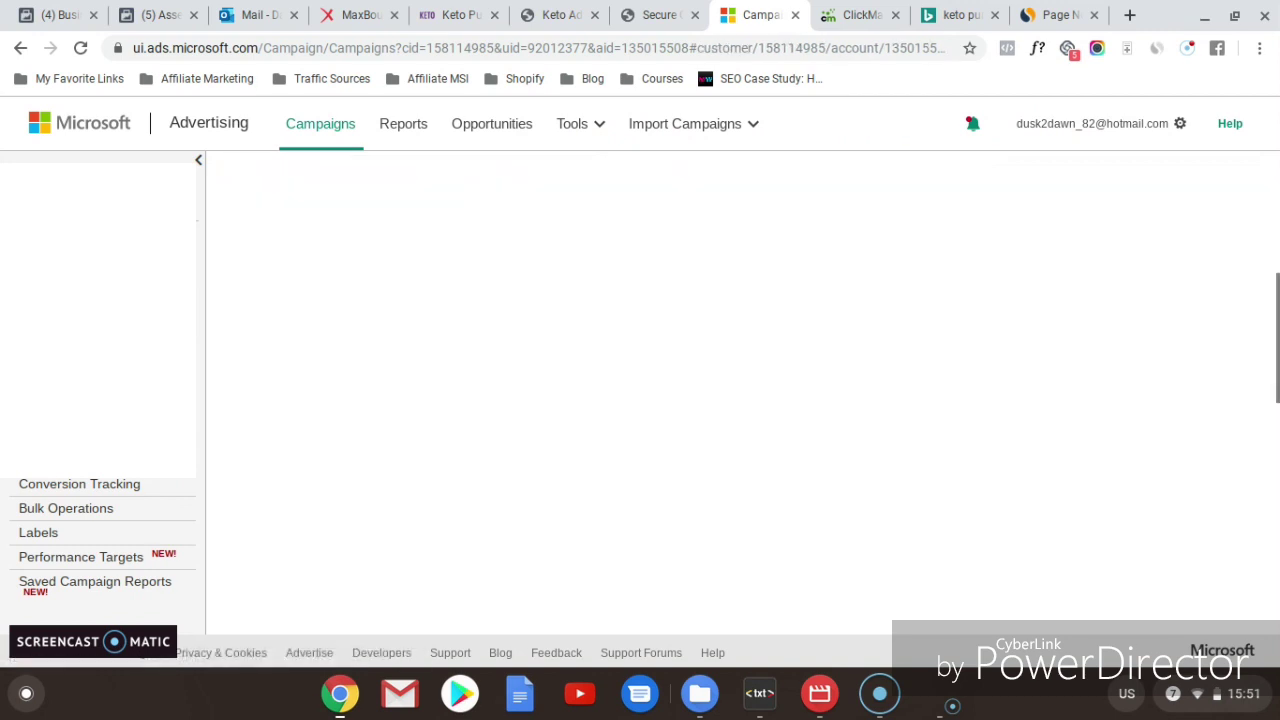
# Step: Restrict the Syndicated ad group's ad distribution to "Bing, AOL, and Yahoo syndicated search partners only" and save its settings
pyautogui.click(428, 320)
pyautogui.moveTo(1276, 374); pyautogui.dragTo(1277, 225)
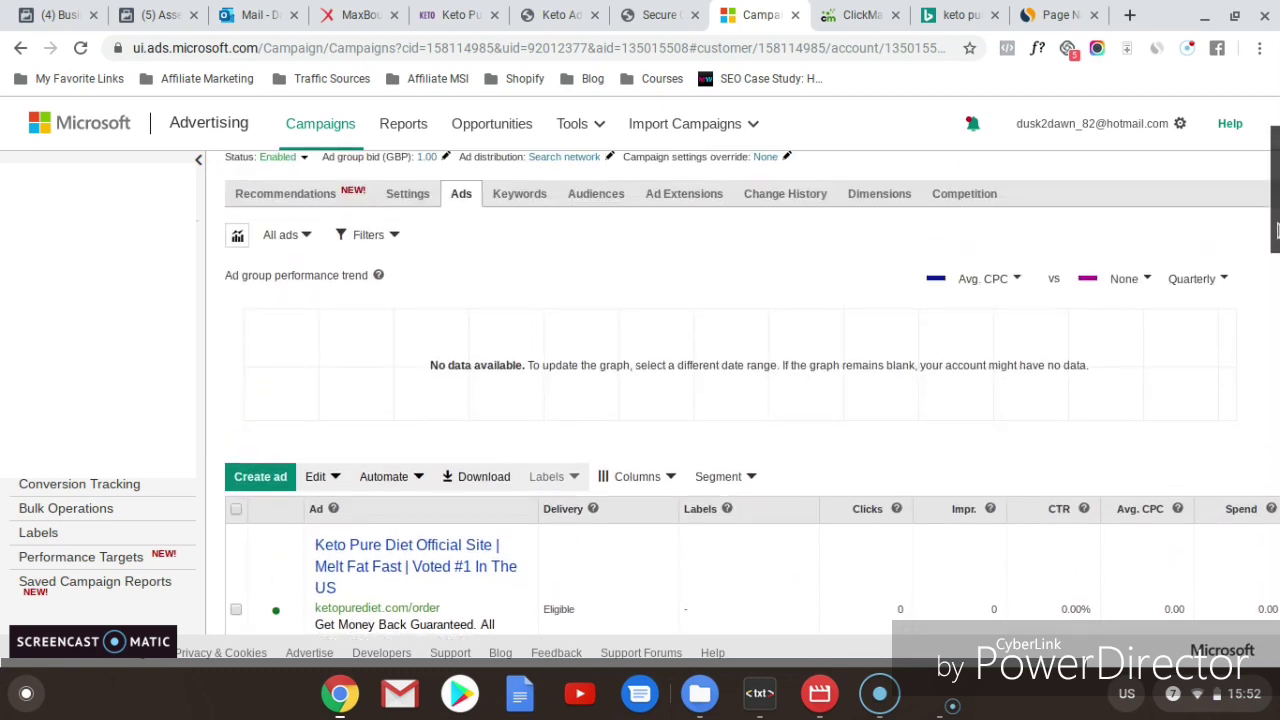
pyautogui.click(560, 160)
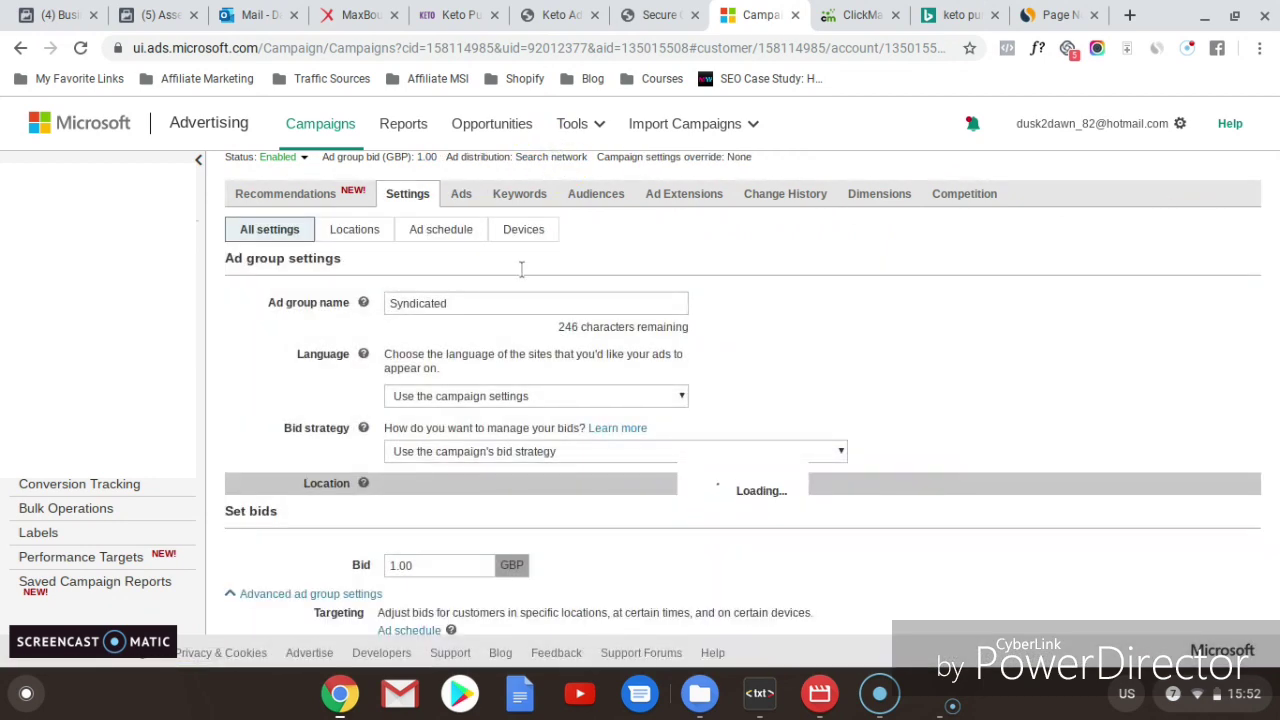
pyautogui.click(577, 283)
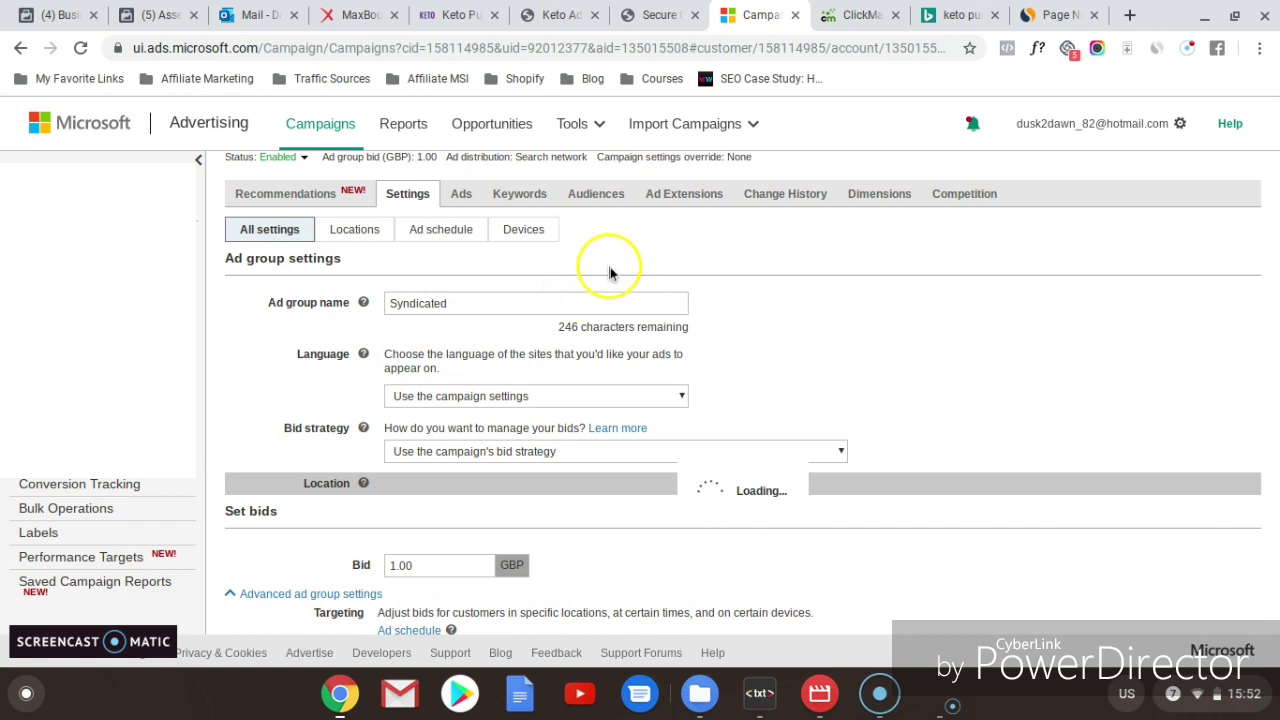
pyautogui.moveTo(1275, 240)
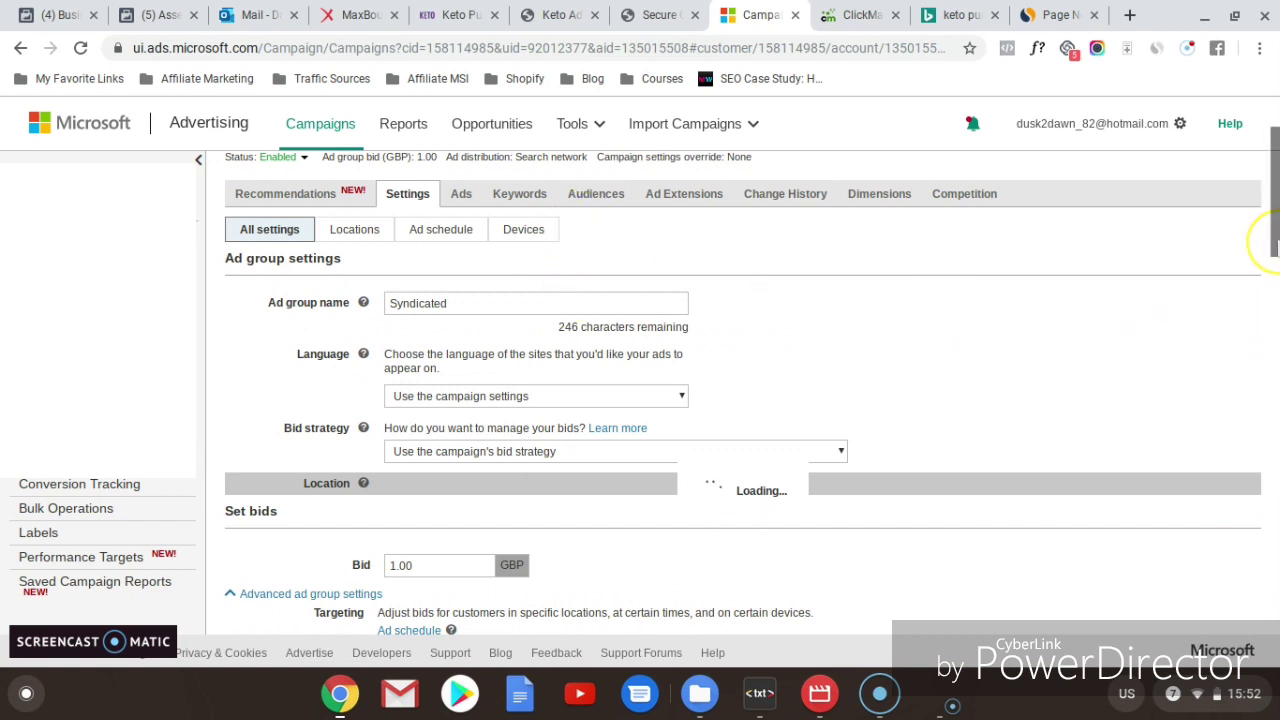
pyautogui.moveTo(1274, 240); pyautogui.dragTo(1275, 397)
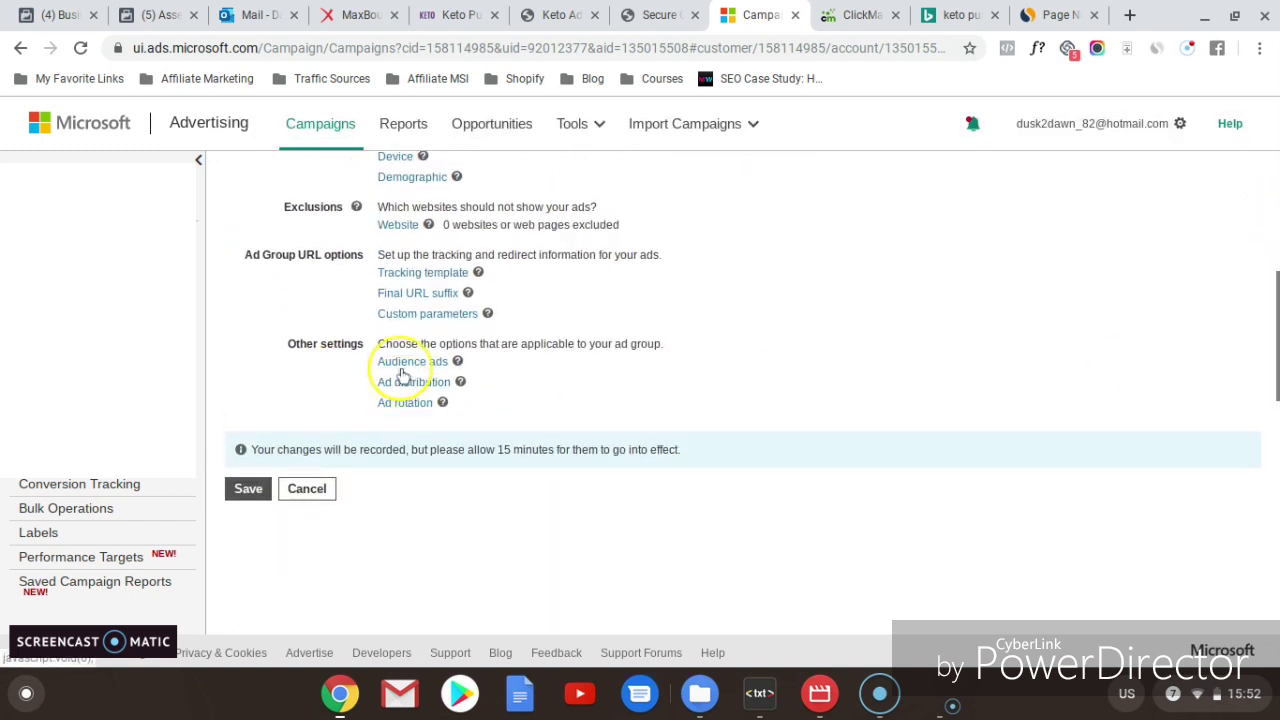
pyautogui.click(398, 366)
pyautogui.click(405, 383)
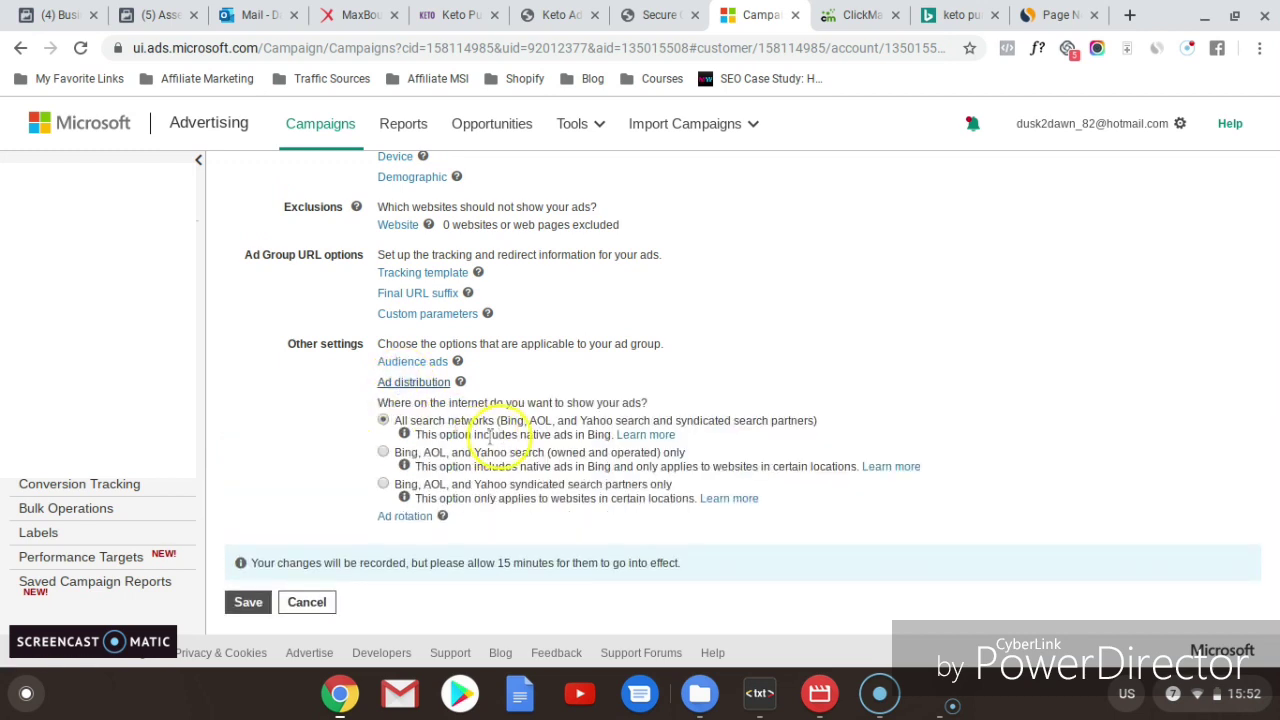
pyautogui.click(422, 488)
pyautogui.click(246, 601)
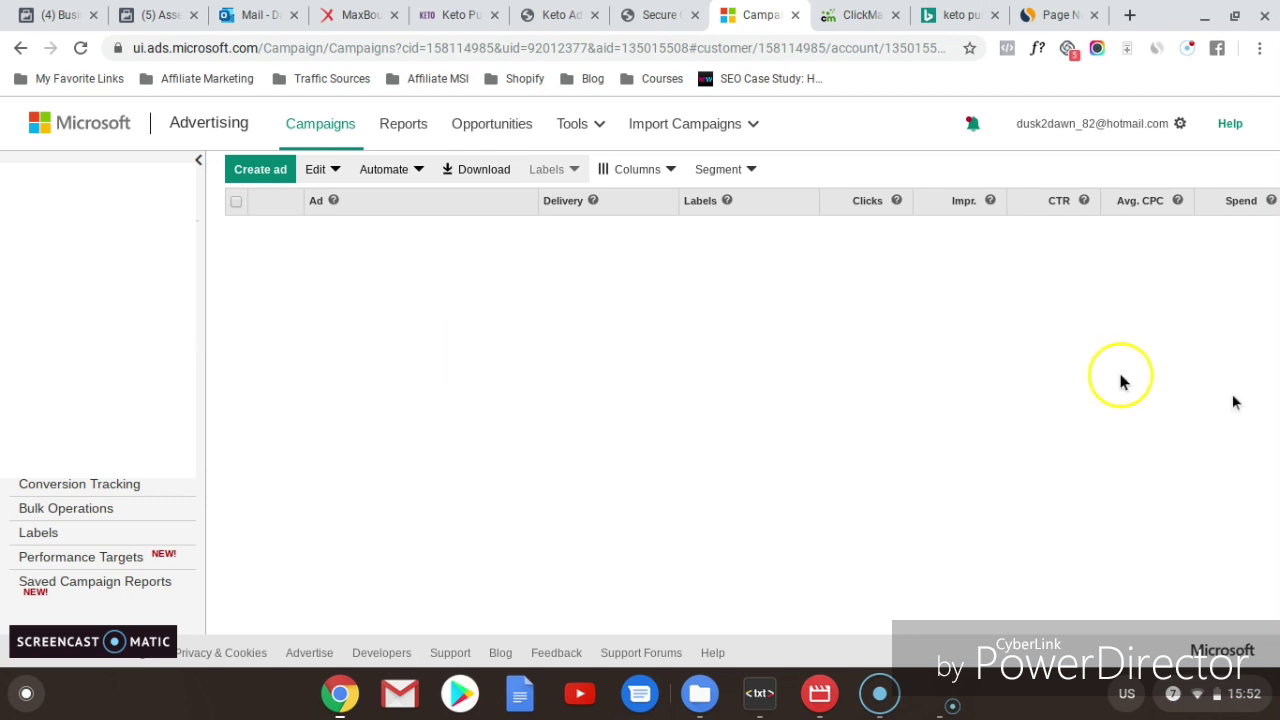
# Step: Open the status options of the Syndicated ad group
pyautogui.scroll(4, 1276, 248)
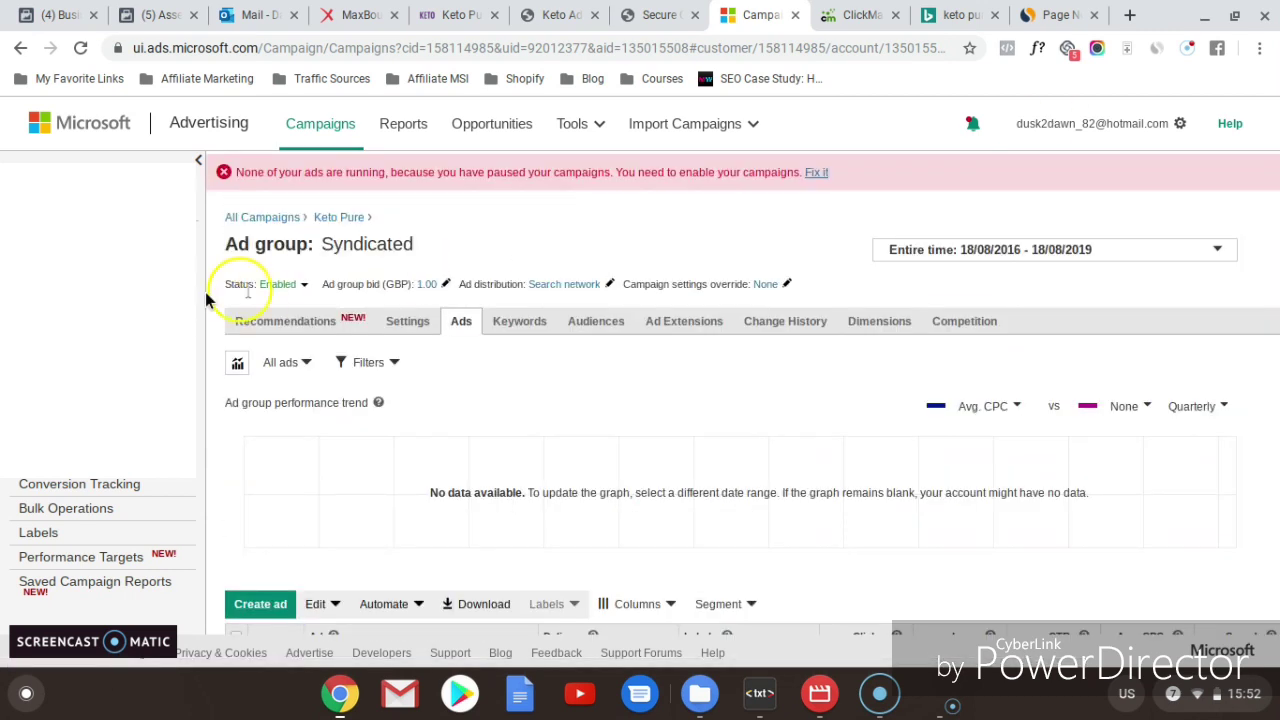
pyautogui.click(303, 286)
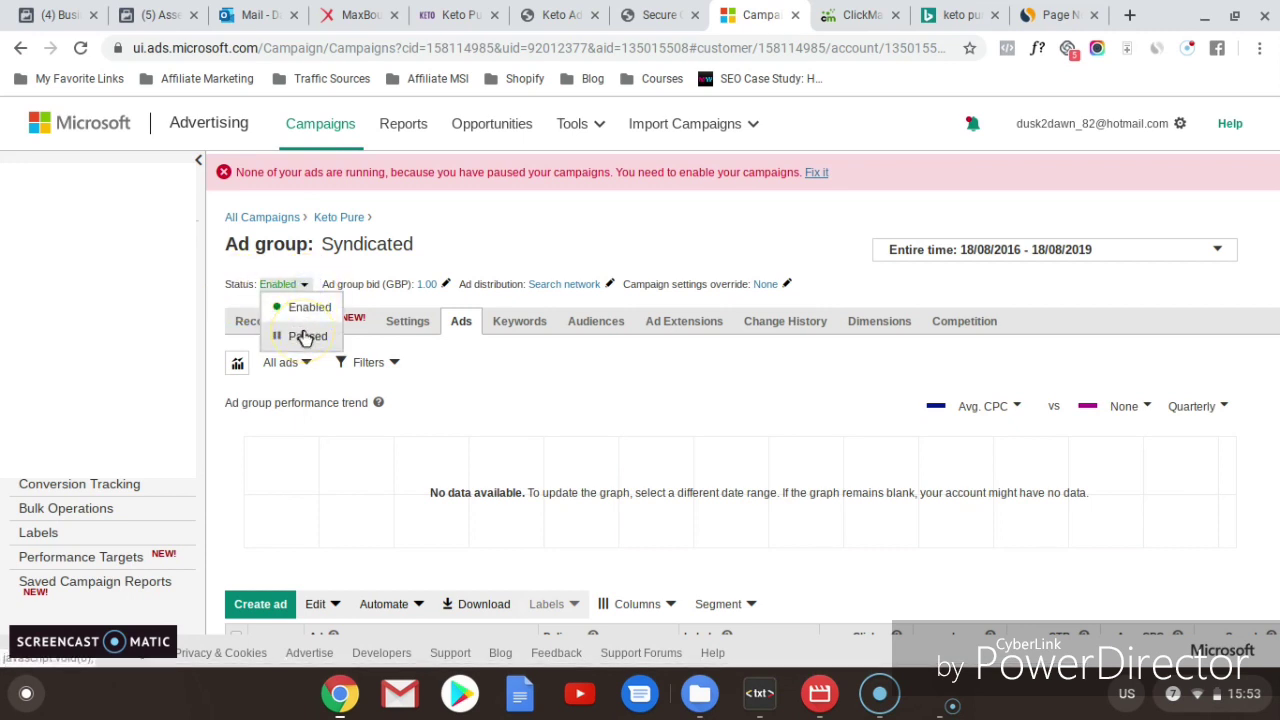